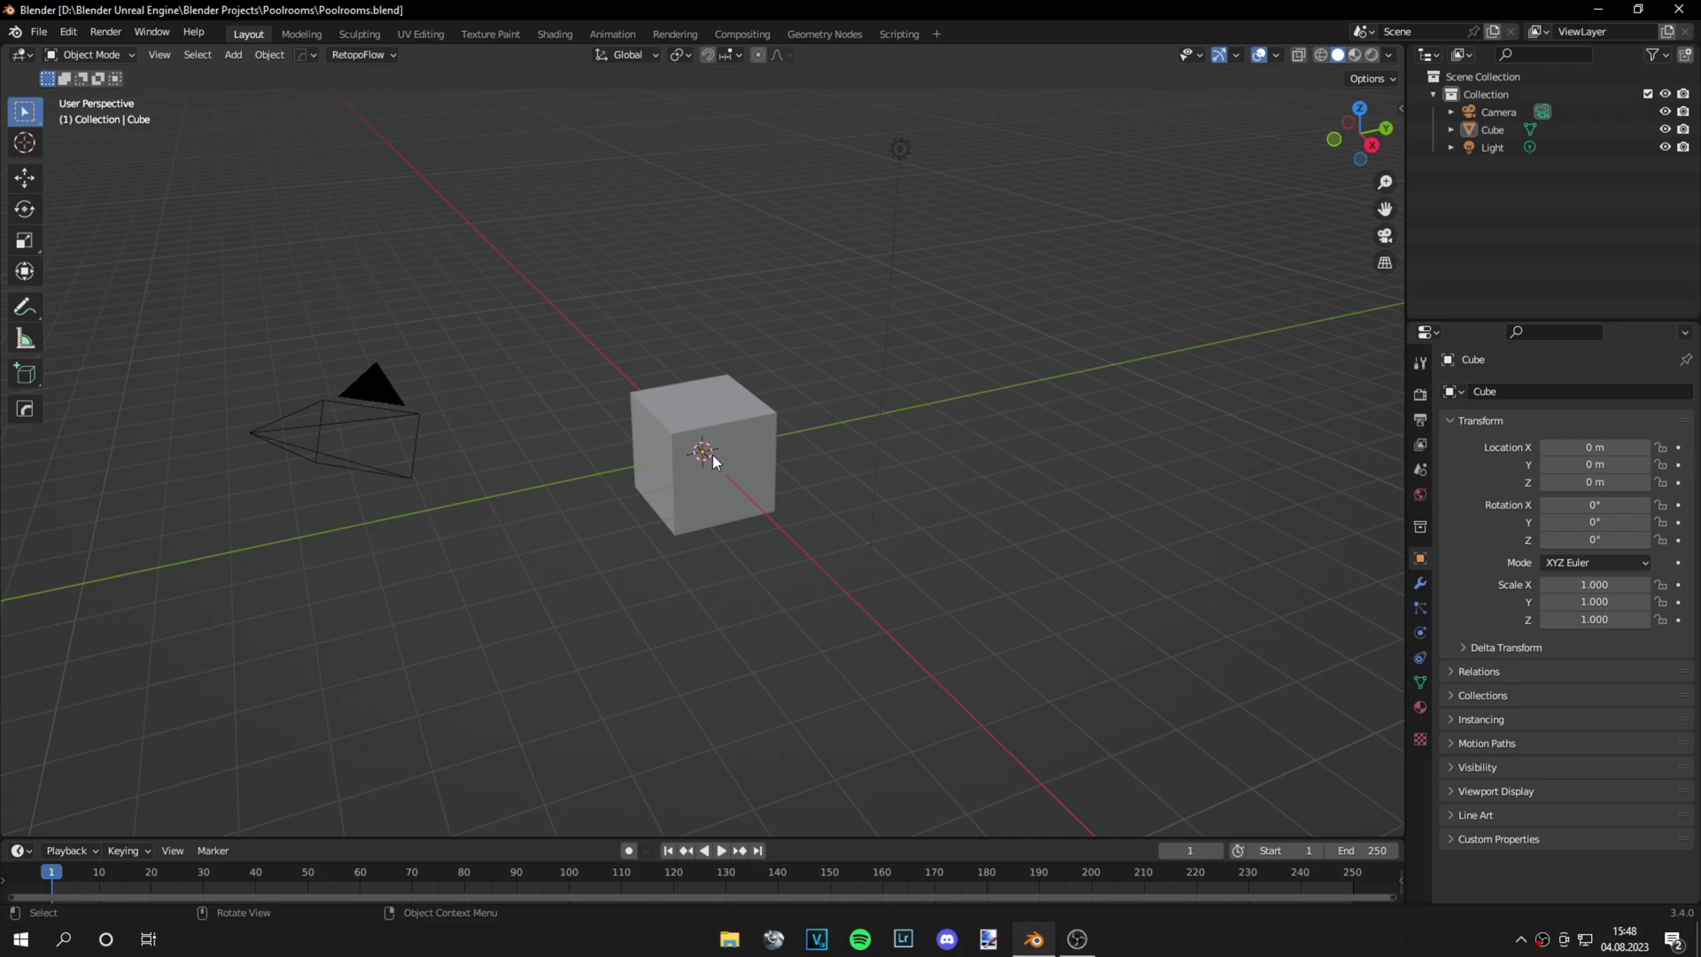
# Delete the default cube and add a mesh plane at the origin
pyautogui.click(712, 455)
pyautogui.press('Delete')
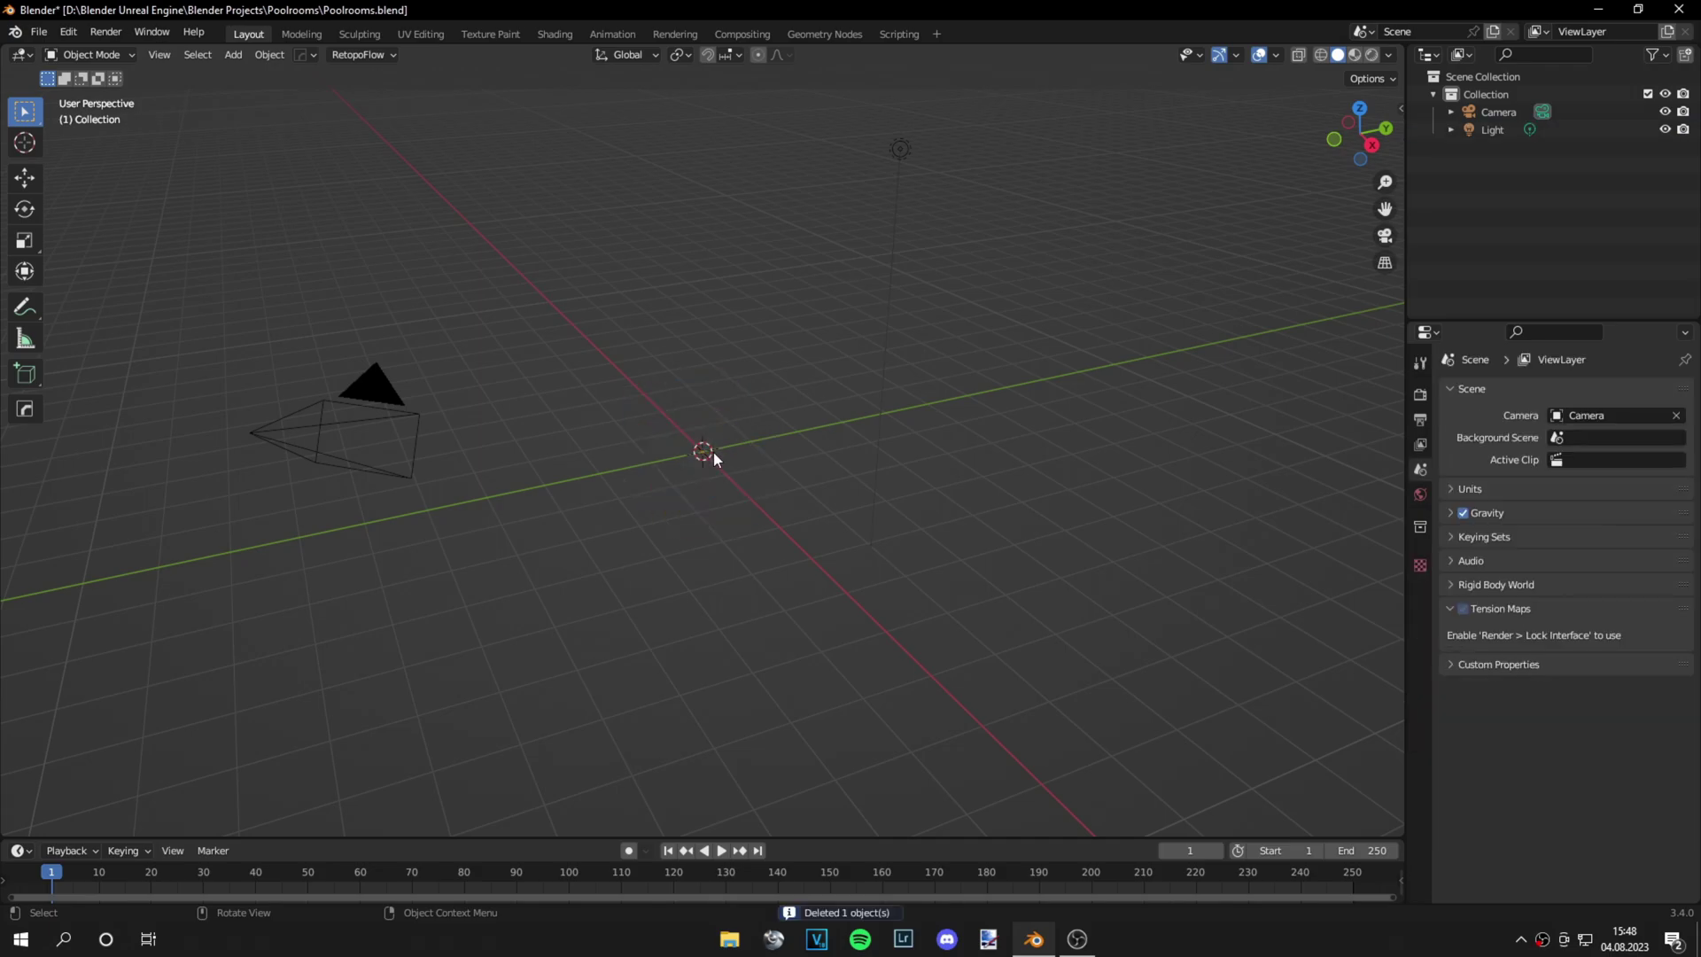
pyautogui.hotkey('shift', 'a')
pyautogui.moveTo(727, 363)
pyautogui.click(841, 363)
# Scale the new plane uniformly by a factor of 20 to form the floor
pyautogui.keyDown('shift'); pyautogui.moveTo(810, 322); pyautogui.dragTo(892, 338, button='middle'); pyautogui.keyUp('shift')
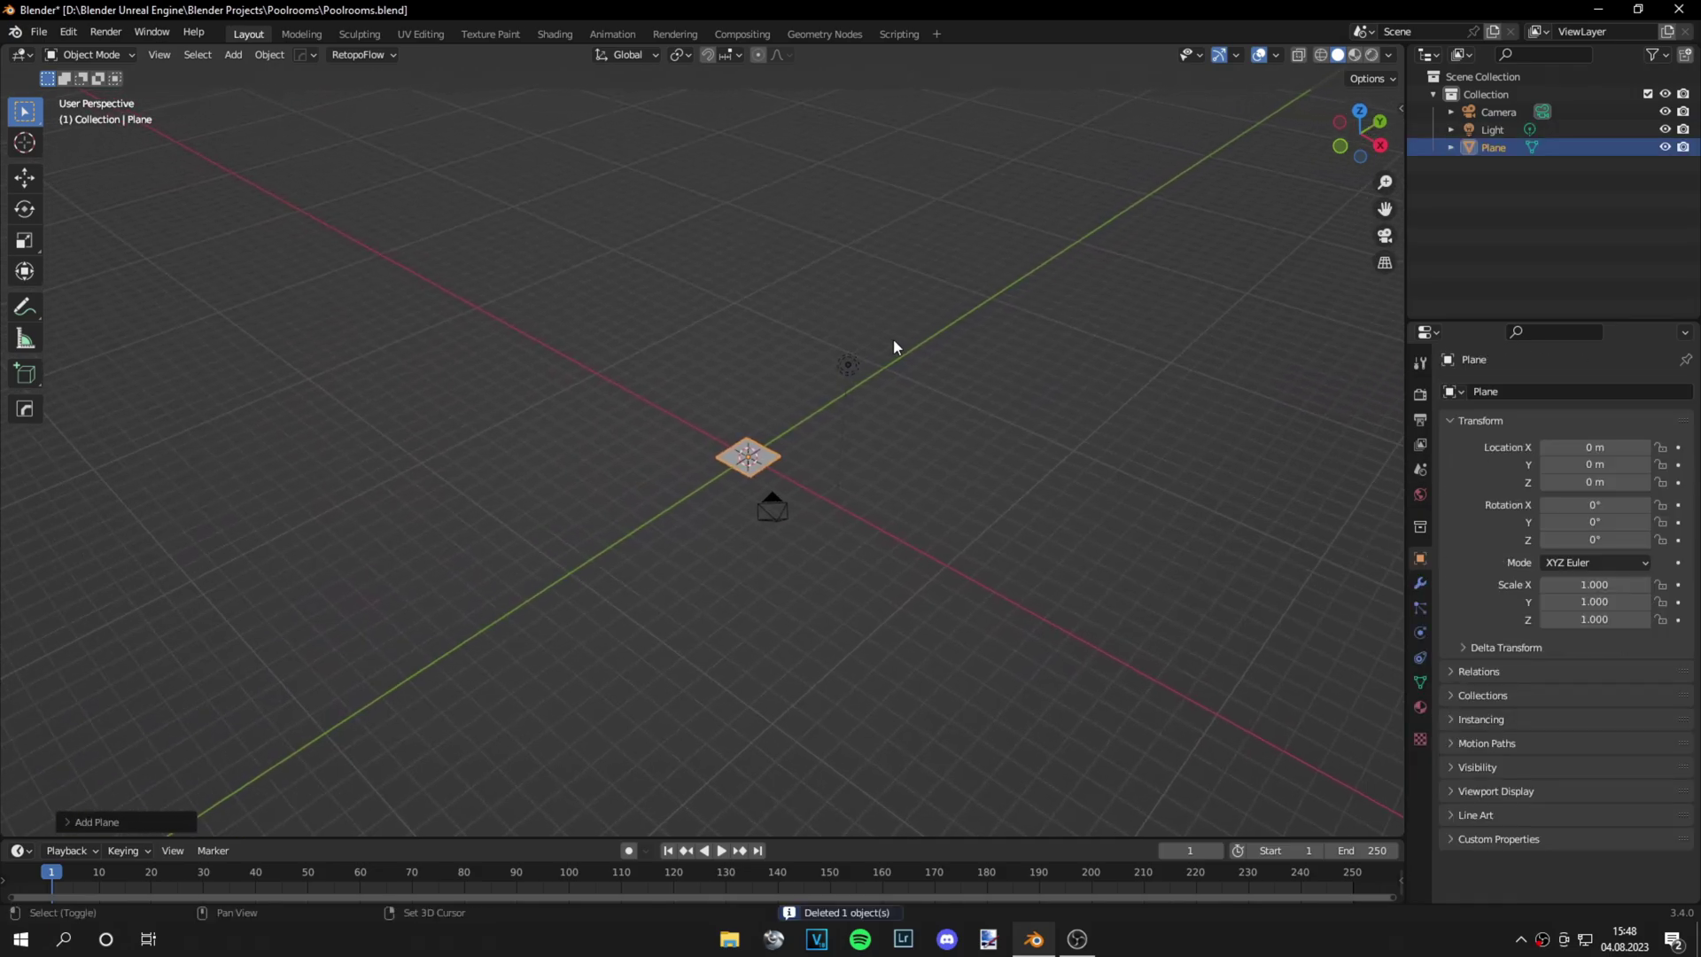
pyautogui.press('s')
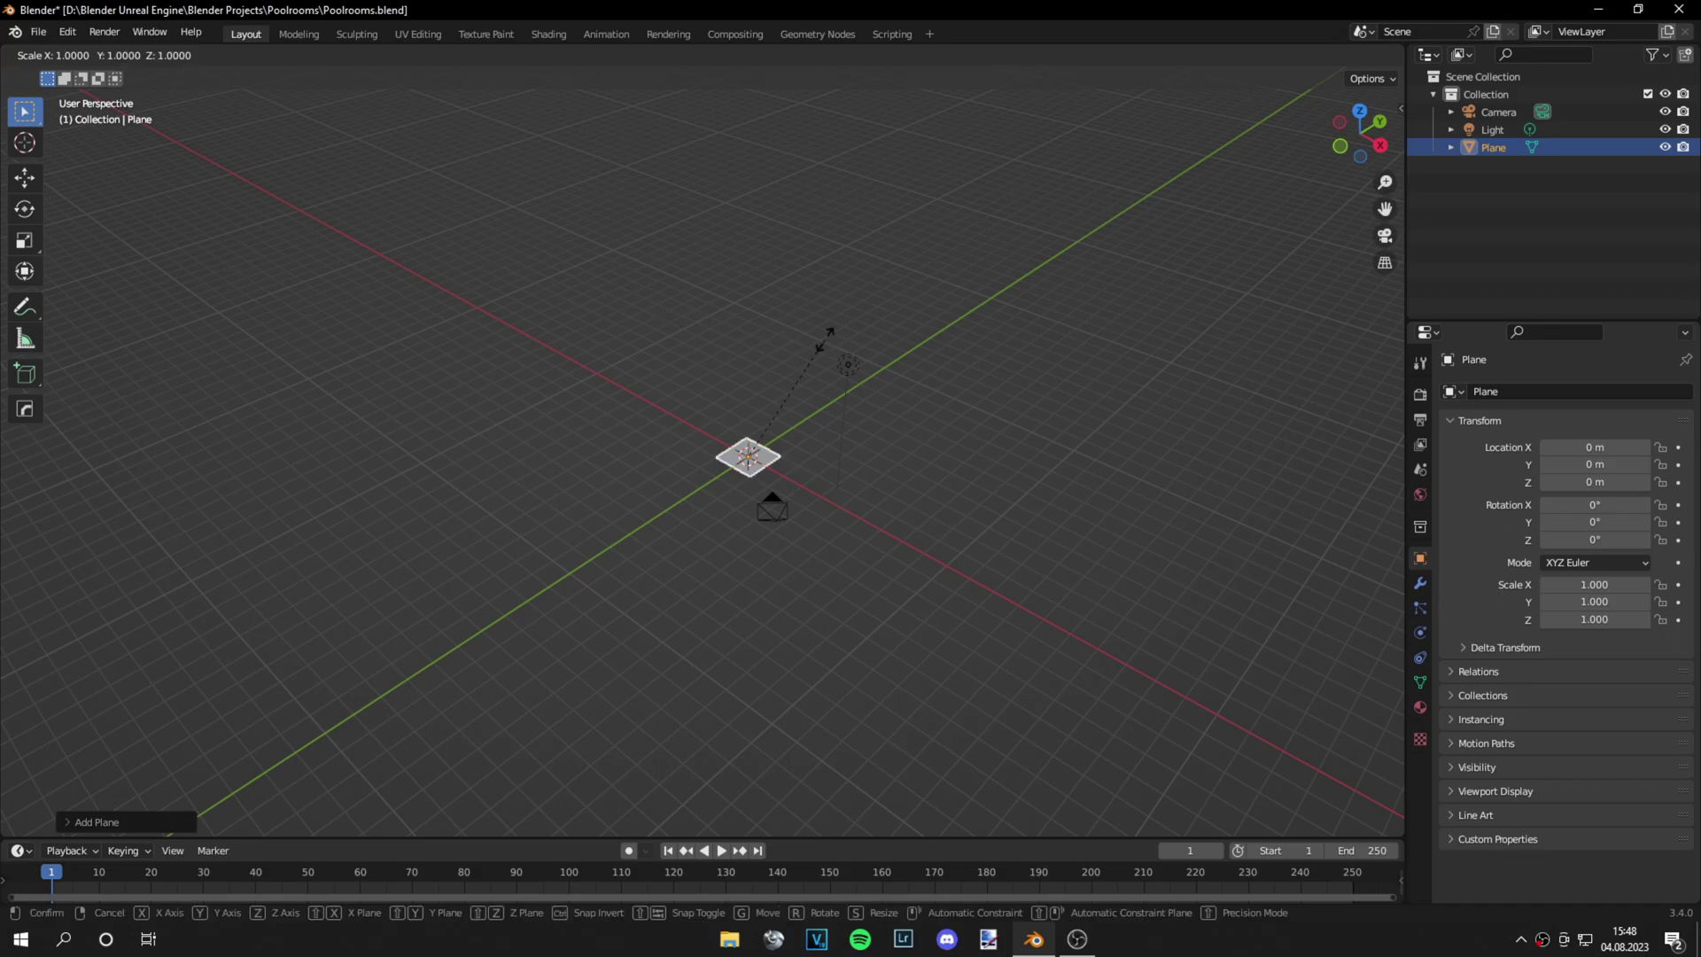
pyautogui.write('20')
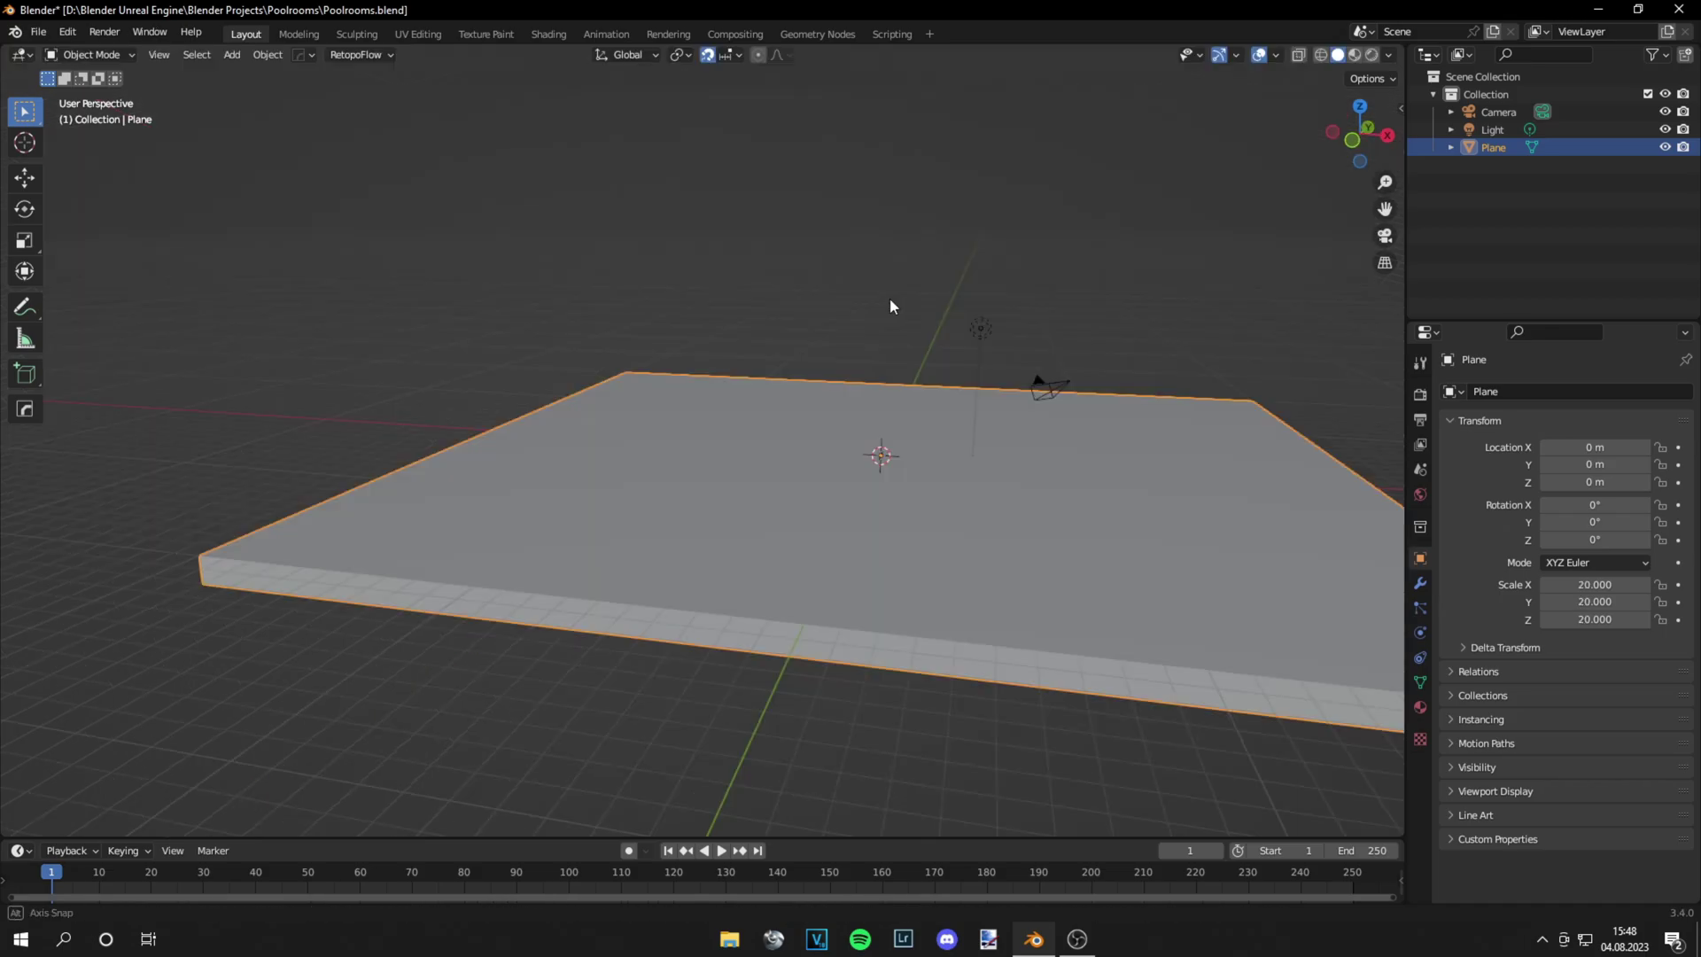
pyautogui.moveTo(889, 298); pyautogui.dragTo(863, 315, button='middle')
# Extrude the top face of the small cube on the floor slab straight up into a tall pillar, working in front view
pyautogui.press('Tab')
pyautogui.press('Tab')
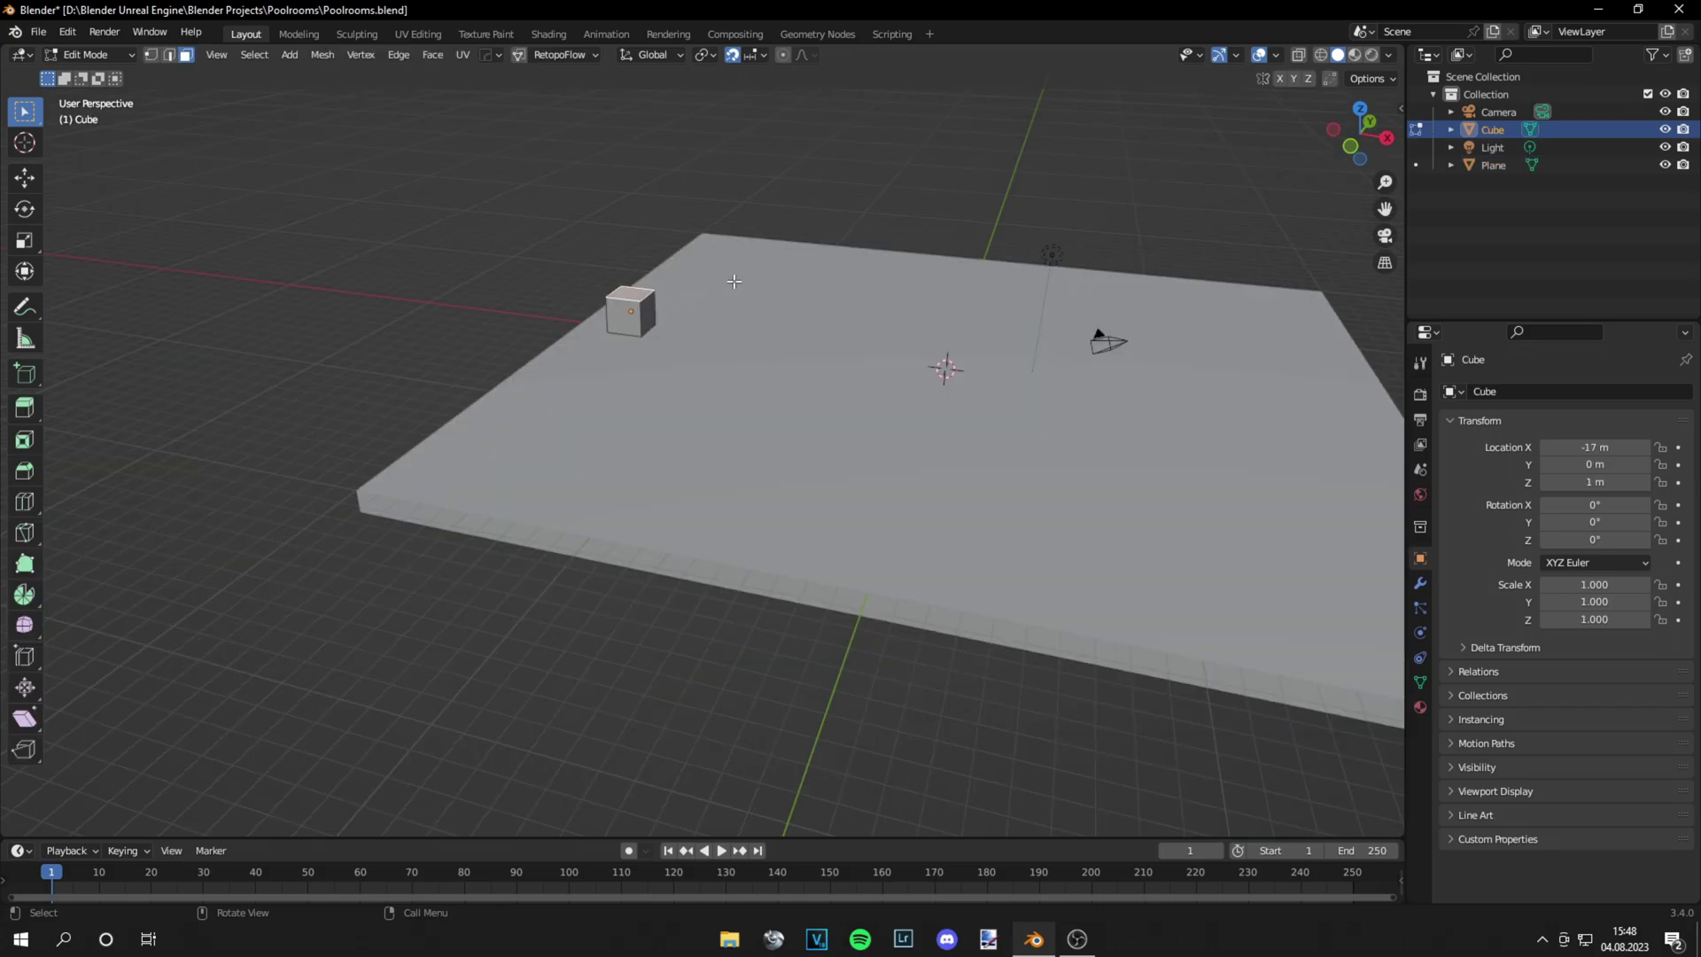
pyautogui.press('KP_1')
pyautogui.scroll(-1, 757, 202)
pyautogui.keyDown('shift'); pyautogui.moveTo(757, 202); pyautogui.dragTo(772, 316, button='middle'); pyautogui.keyUp('shift')
pyautogui.press('e')
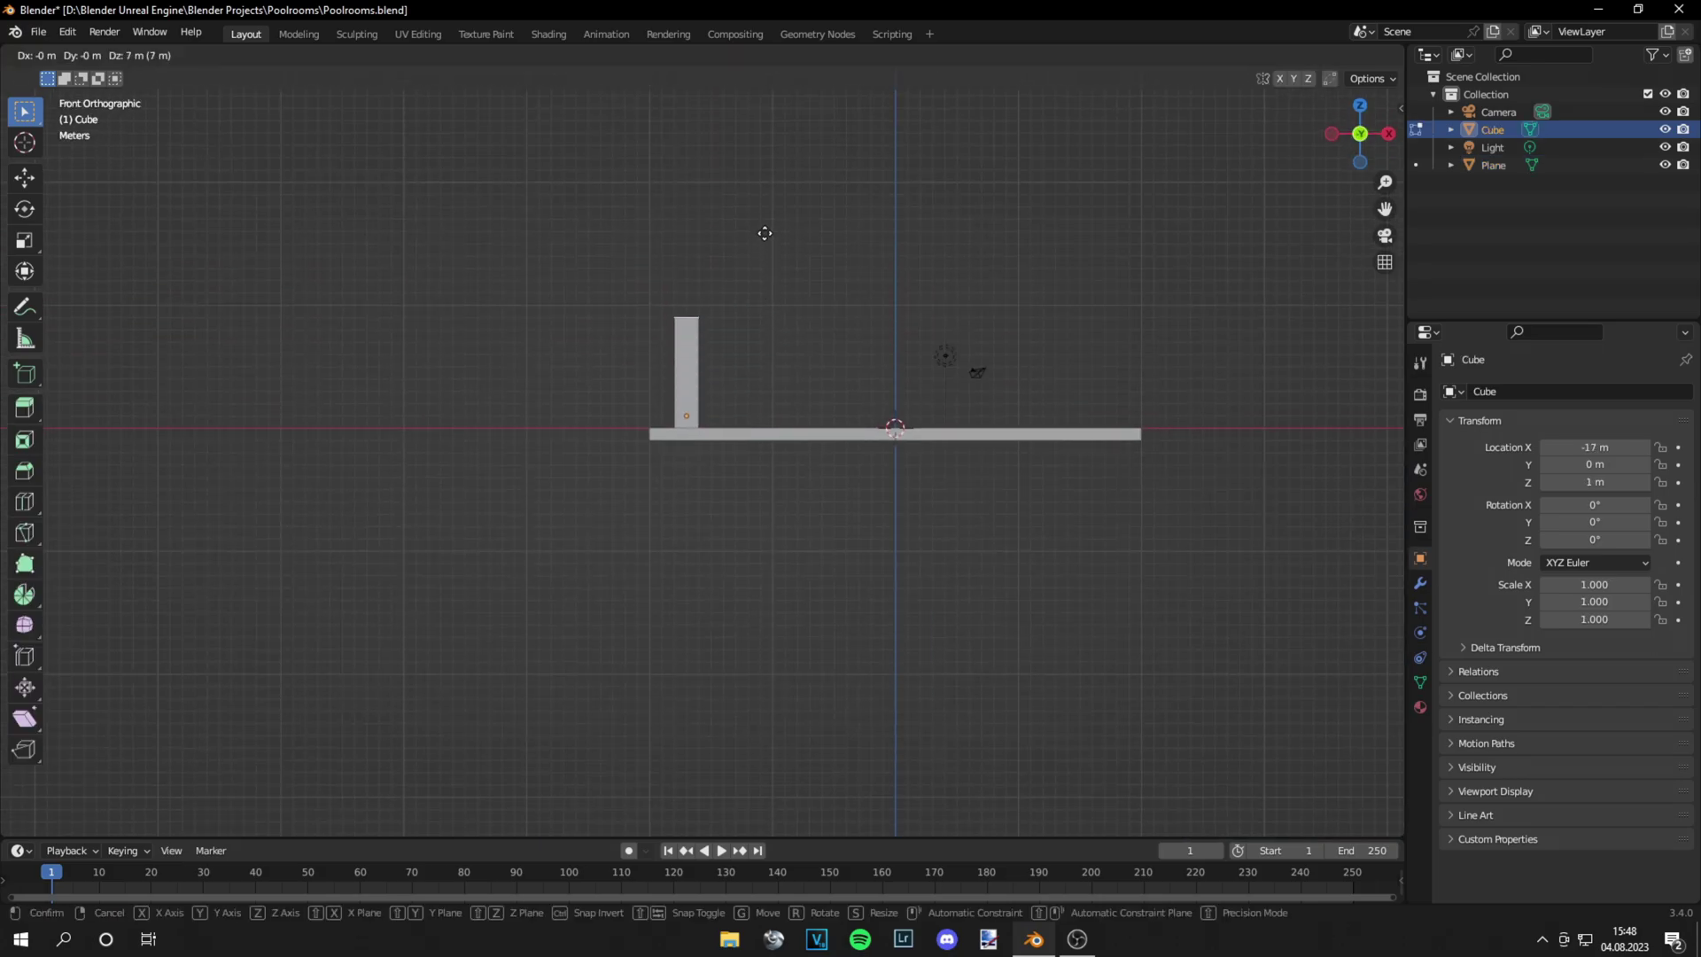
pyautogui.press('Return')
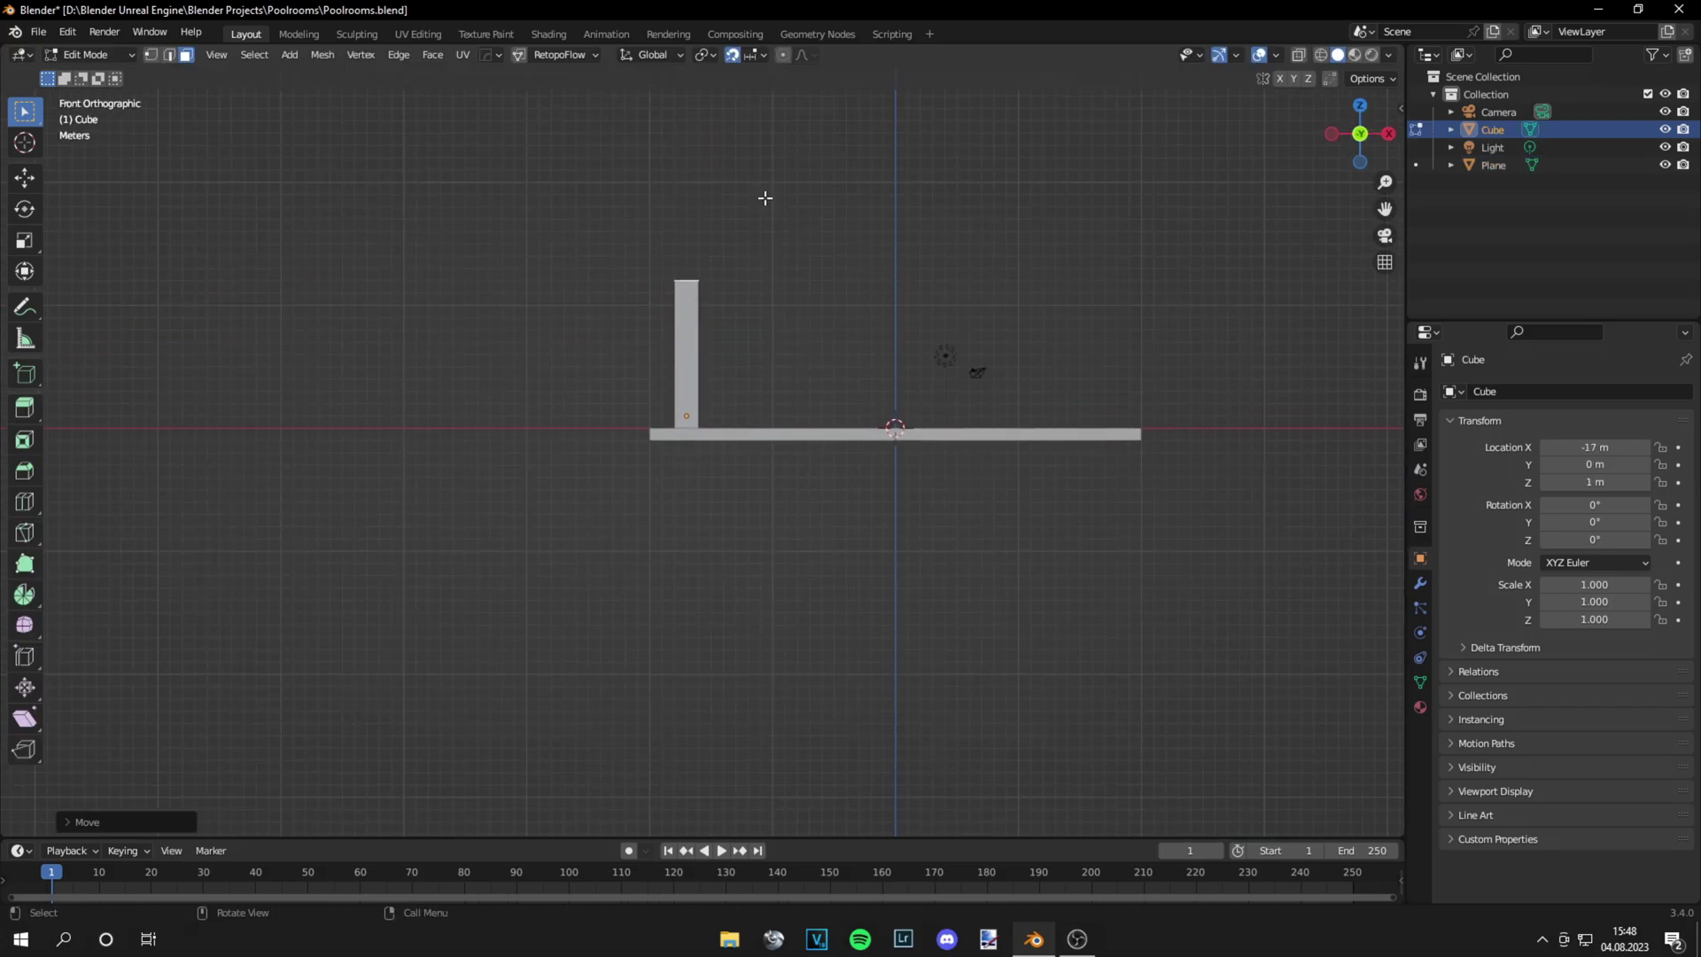
# Raise the pillar's top face by about 2 m in front view
pyautogui.moveTo(765, 198); pyautogui.dragTo(726, 254, button='middle')
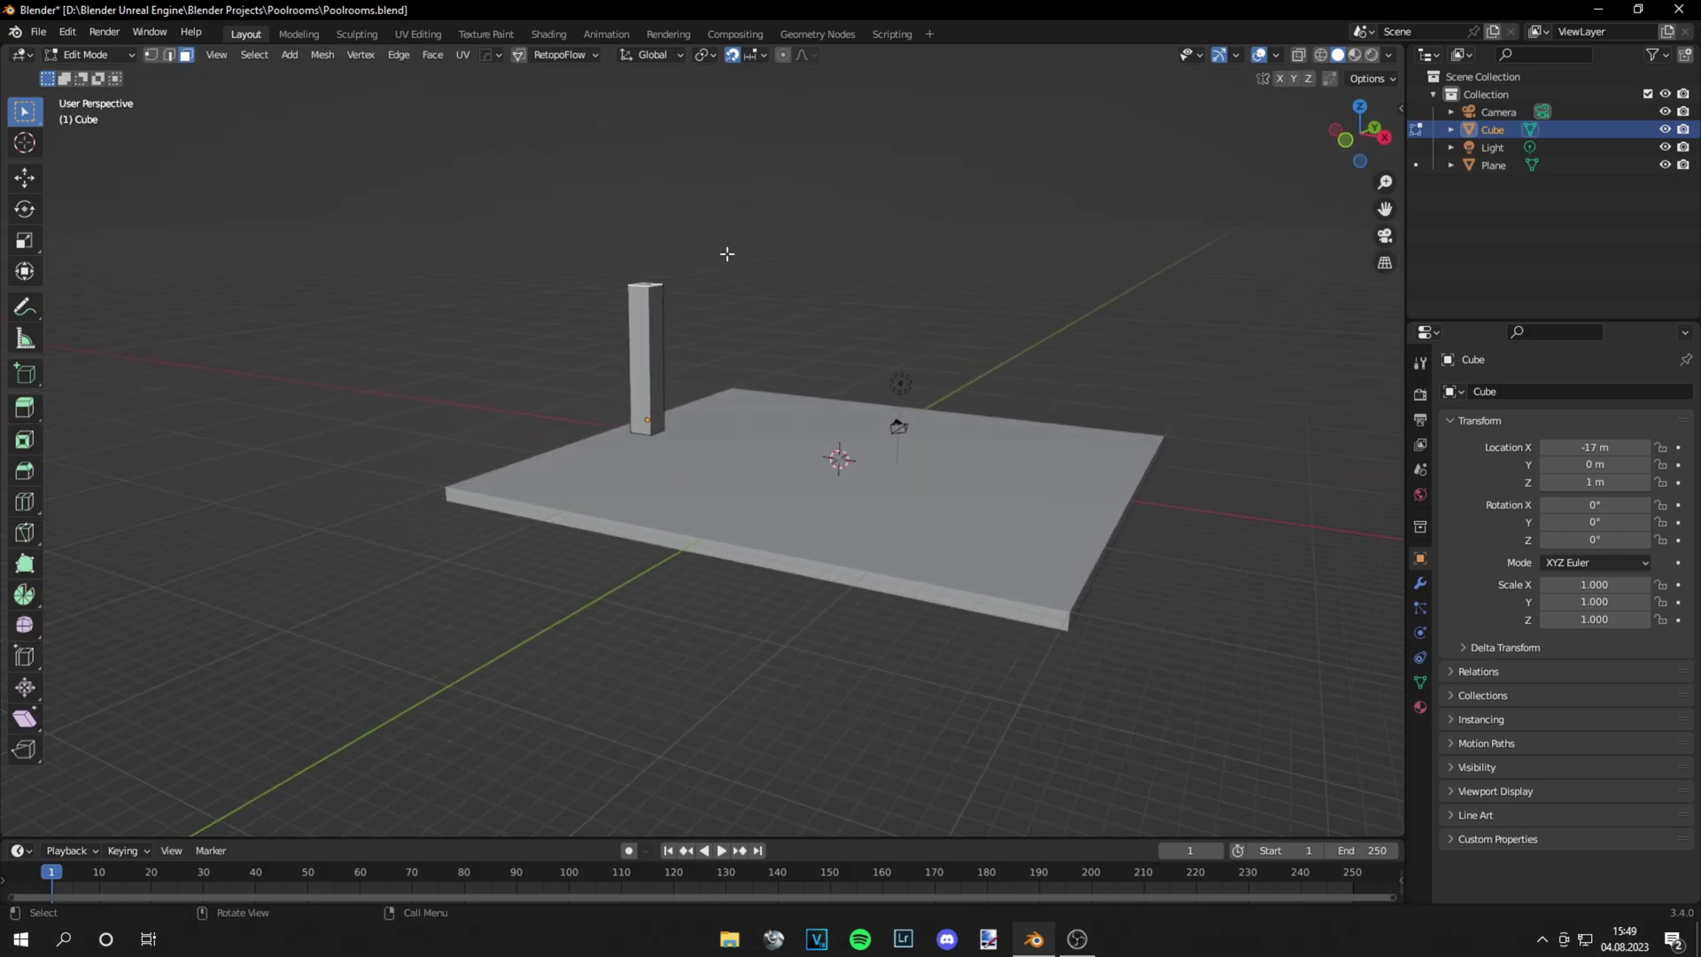
pyautogui.press('KP_1')
pyautogui.press('g')
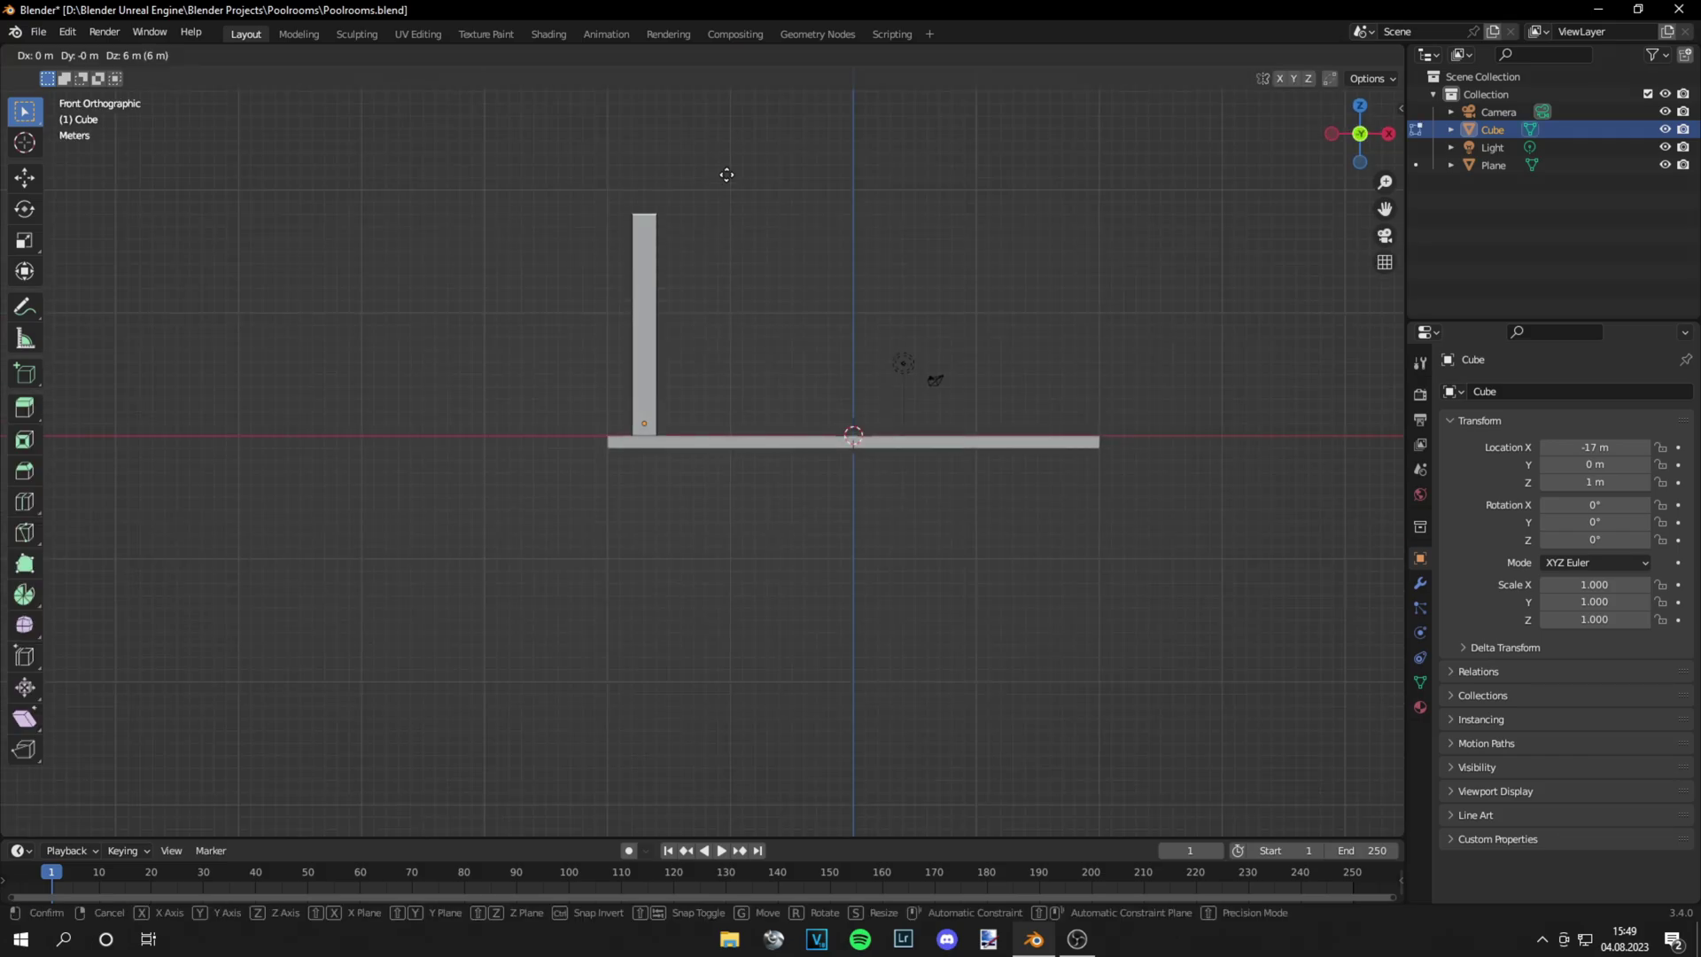
pyautogui.click(729, 228)
pyautogui.moveTo(767, 250); pyautogui.dragTo(759, 284, button='middle')
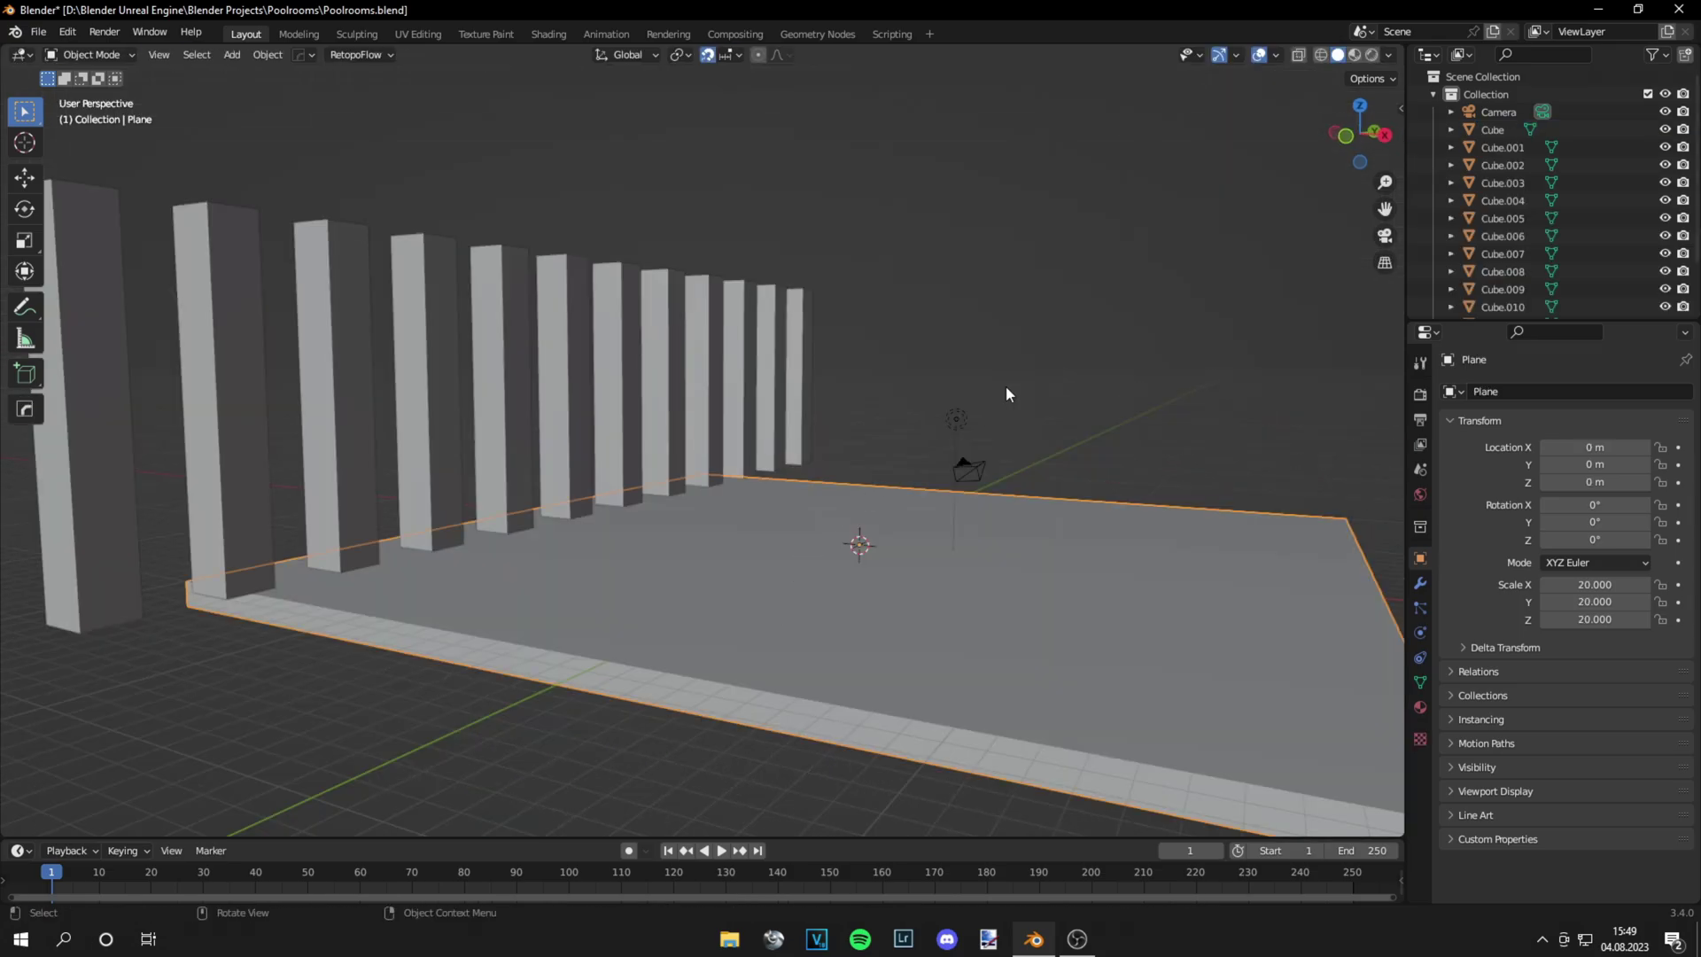
pyautogui.click(1006, 387)
pyautogui.press('Tab')
pyautogui.moveTo(792, 586); pyautogui.dragTo(899, 467, button='middle')
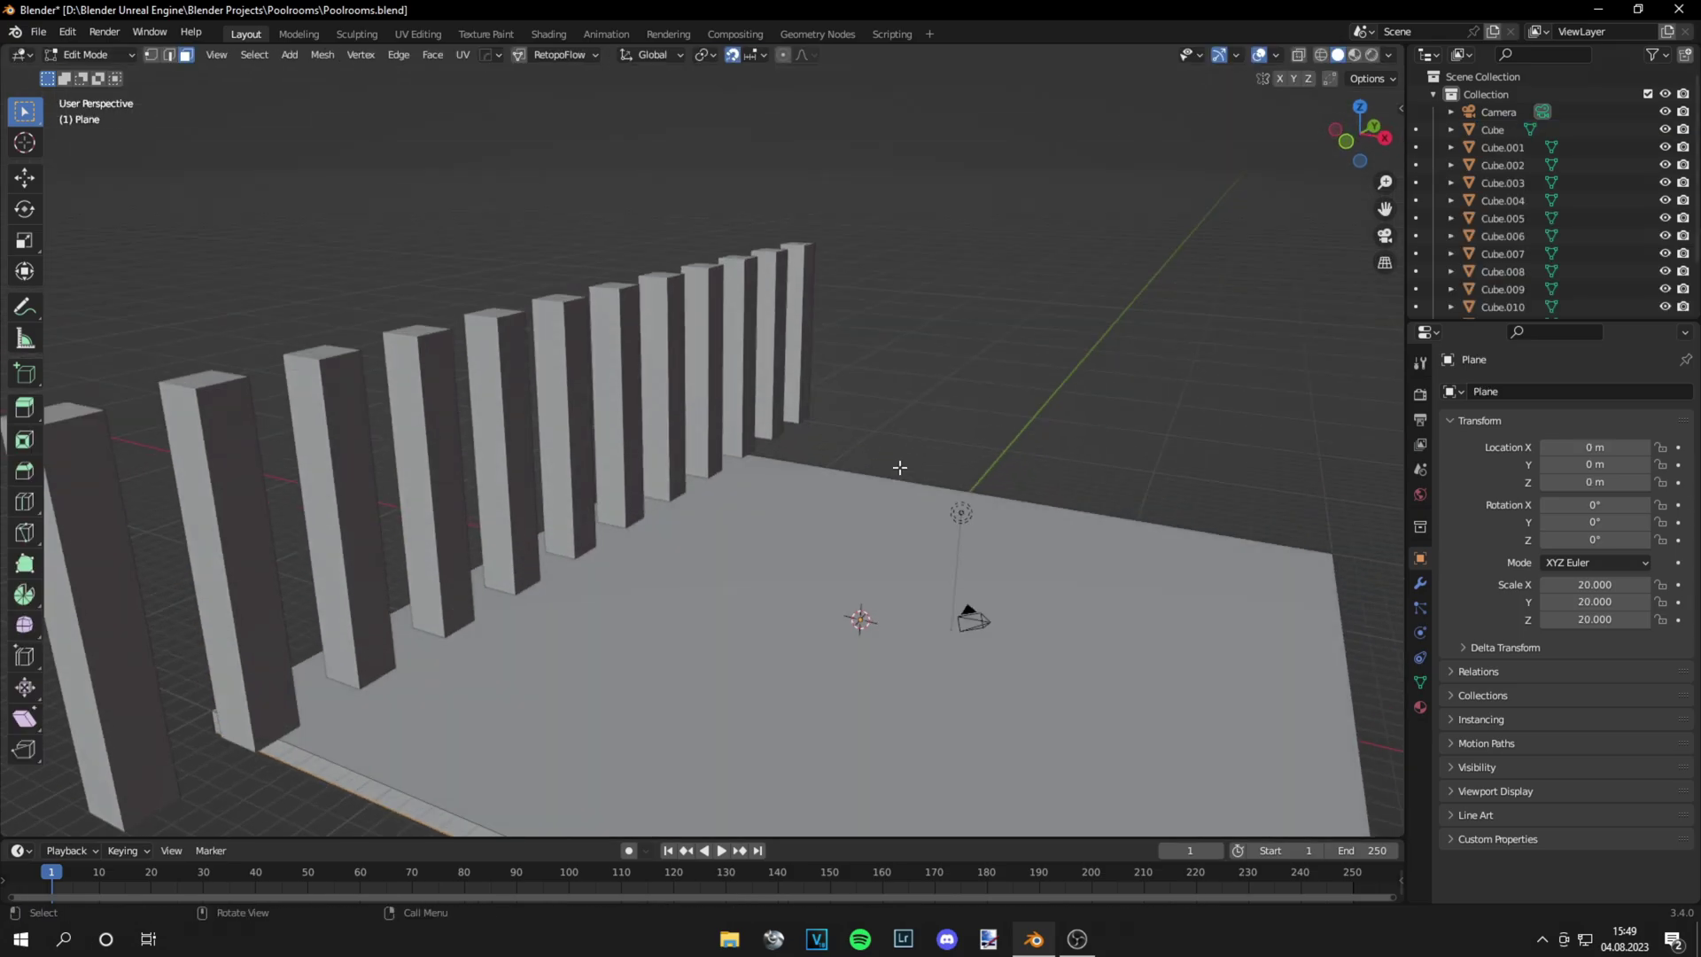
pyautogui.click(827, 704)
pyautogui.moveTo(828, 704); pyautogui.dragTo(970, 461, button='middle')
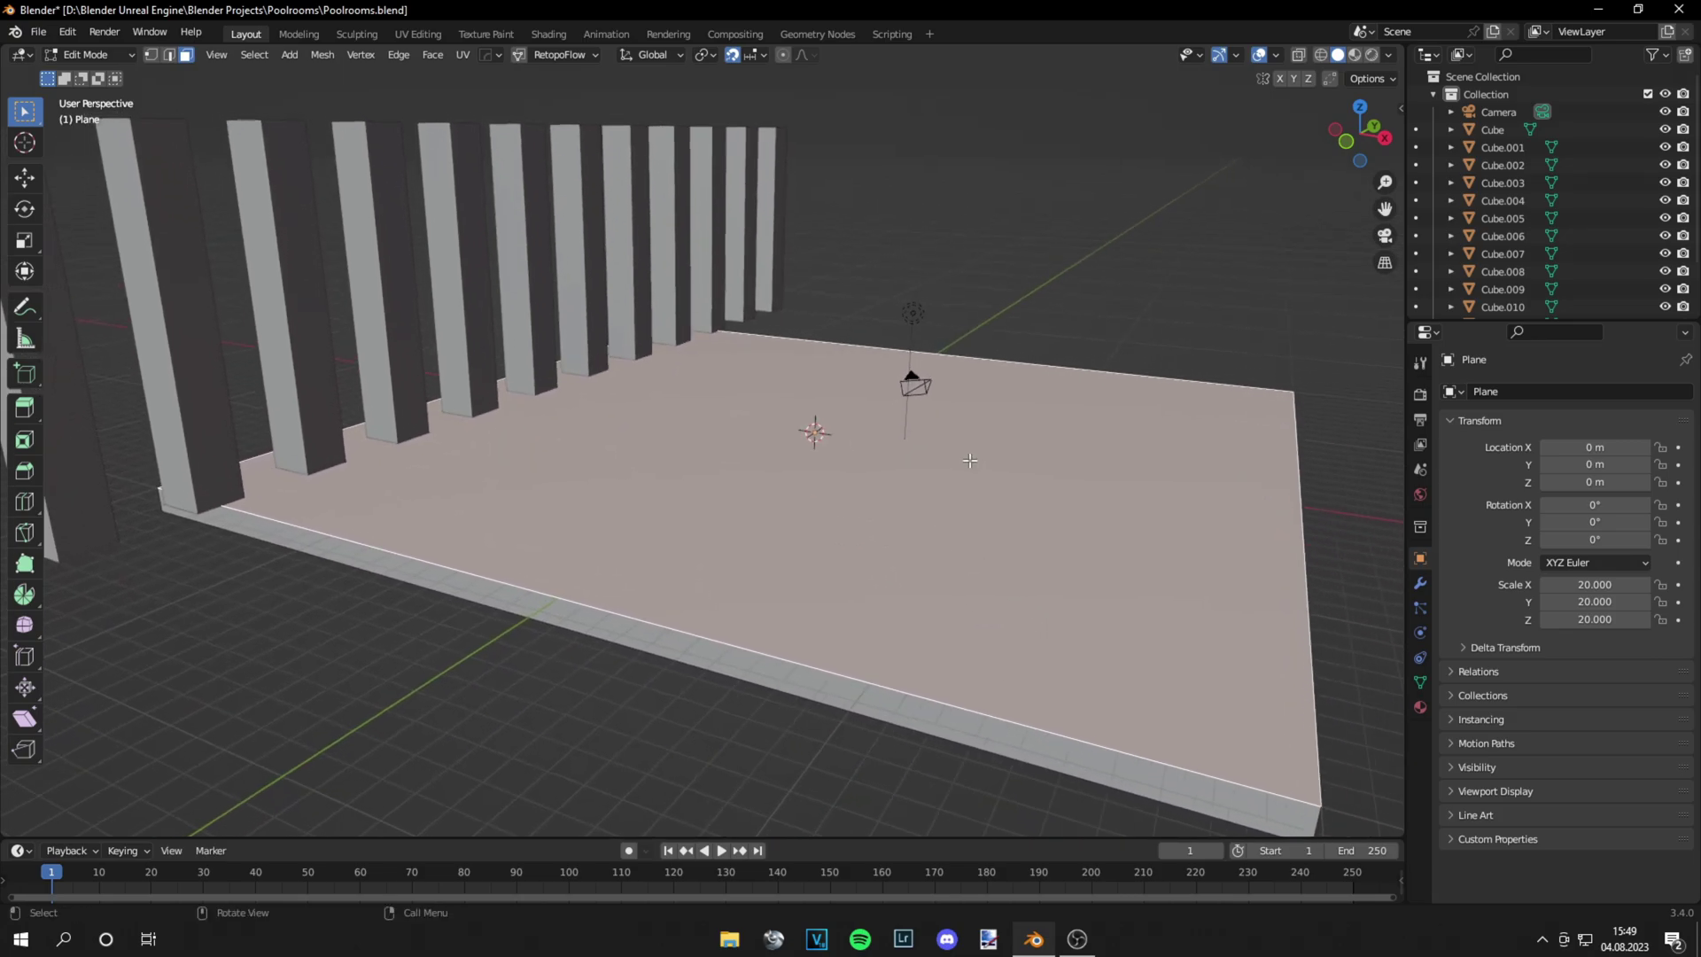
pyautogui.press('Tab')
# Add a mesh cylinder at the origin and change its vertex count, keeping the 1 m radius and 2 m depth
pyautogui.hotkey('shift', 'a')
pyautogui.moveTo(641, 424)
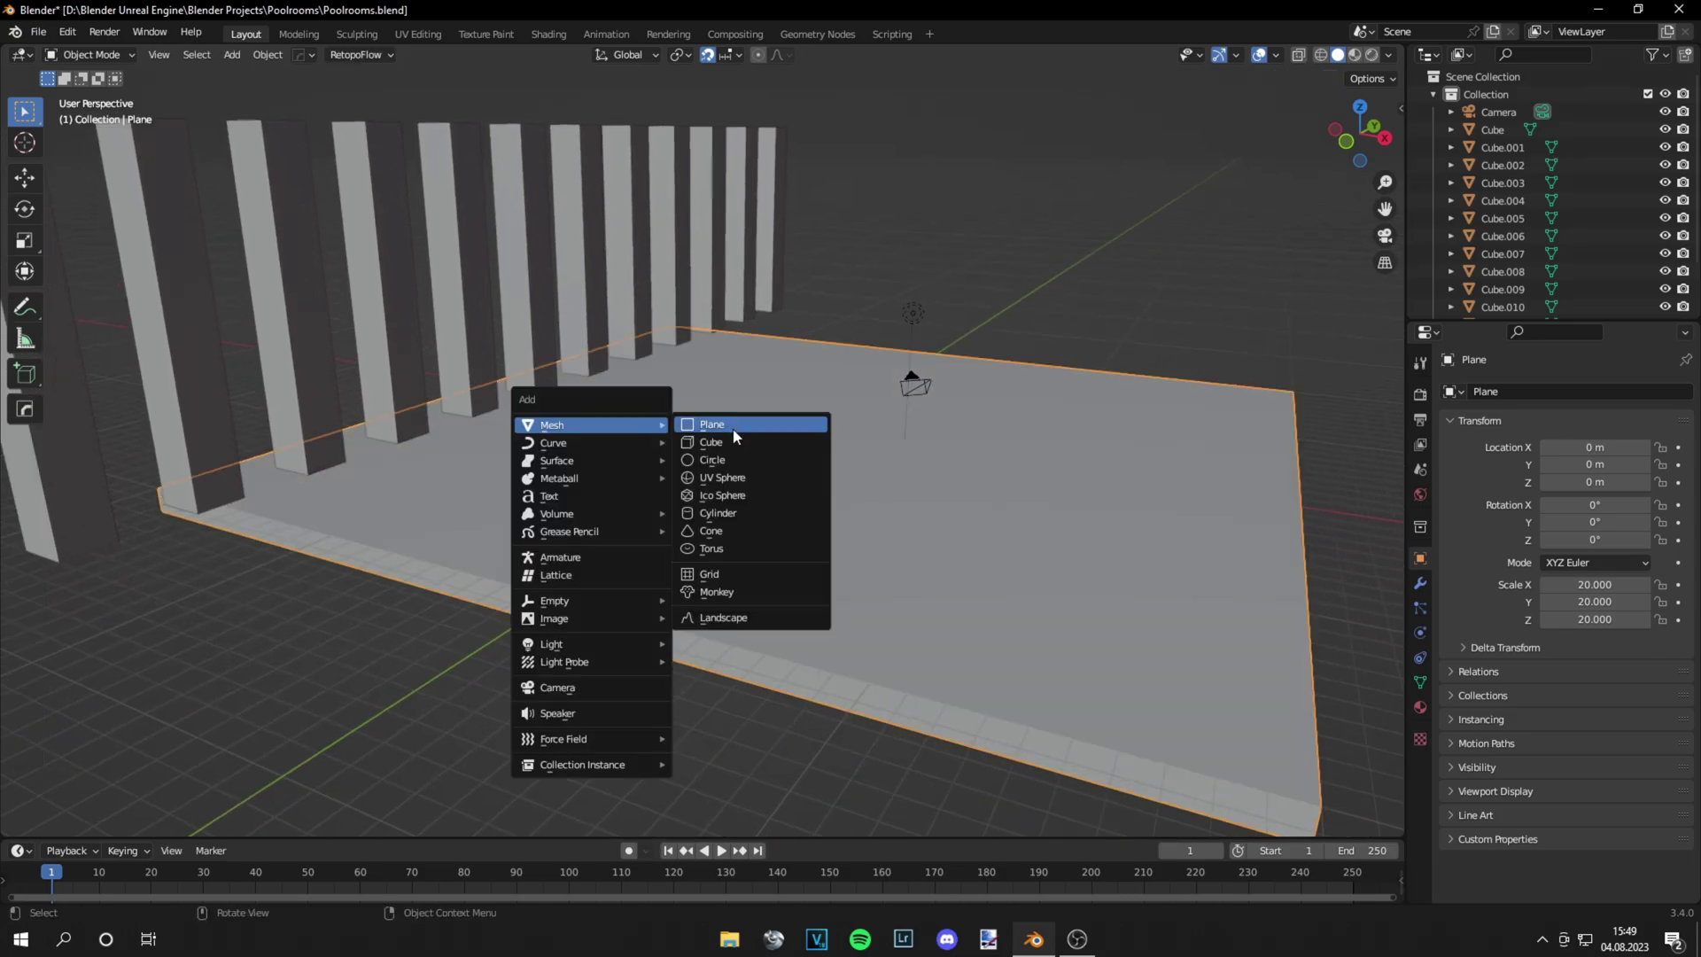
pyautogui.click(735, 514)
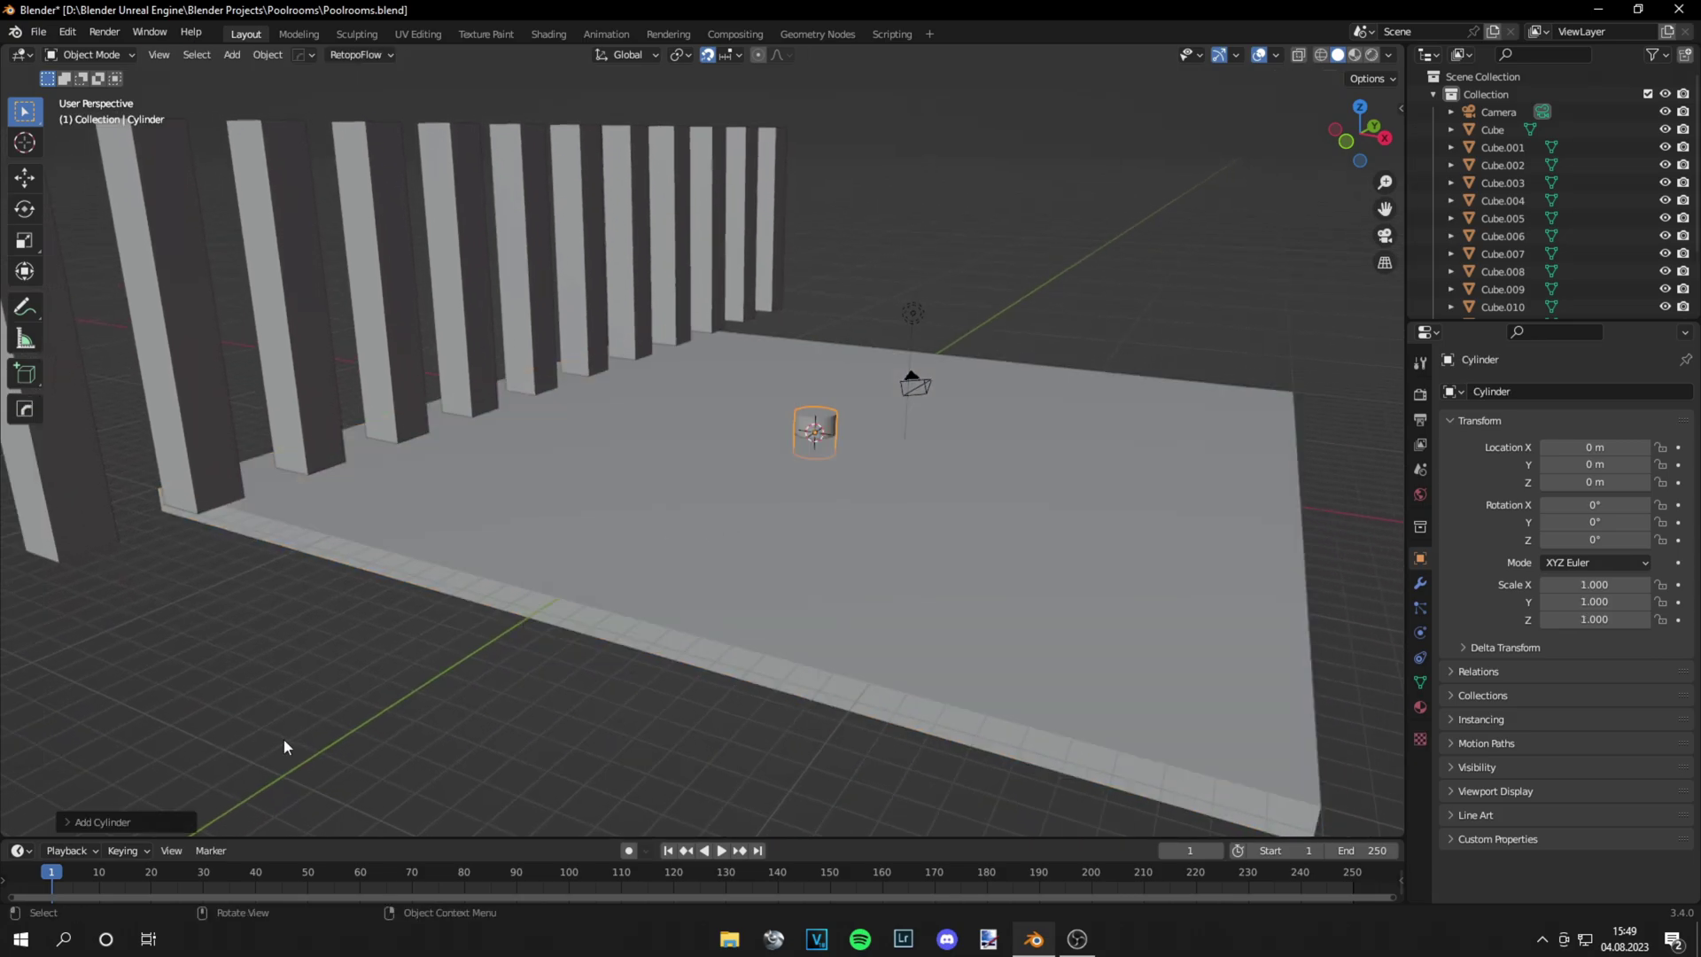
pyautogui.click(68, 823)
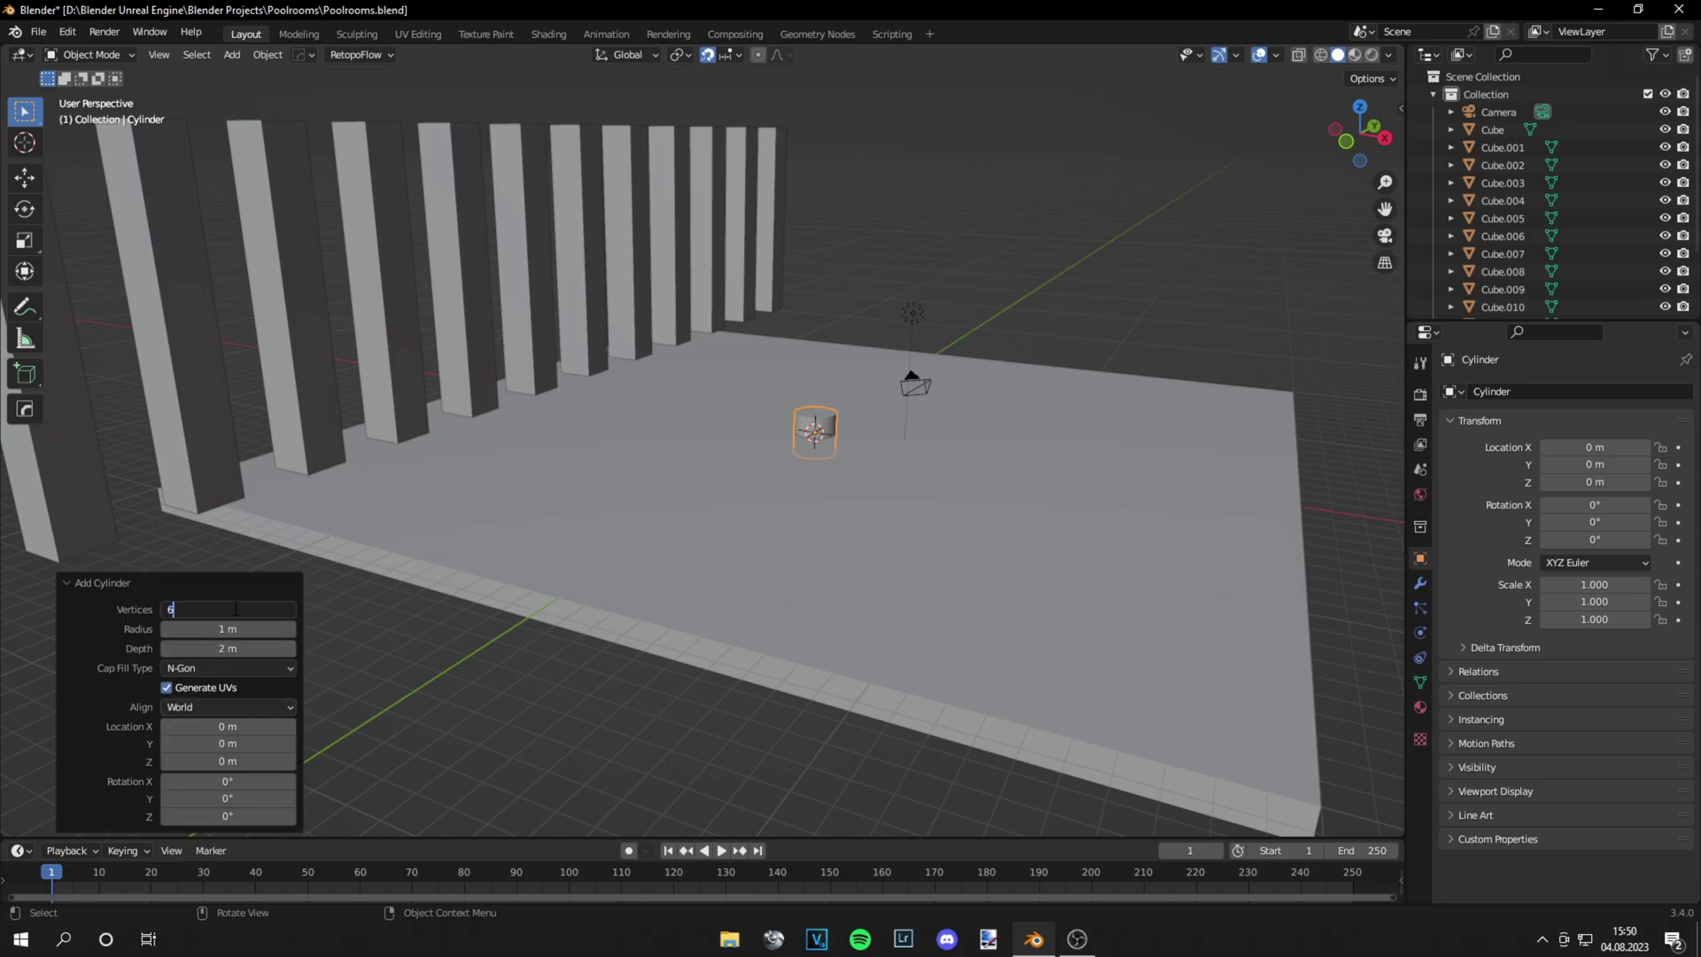
pyautogui.click(140, 592)
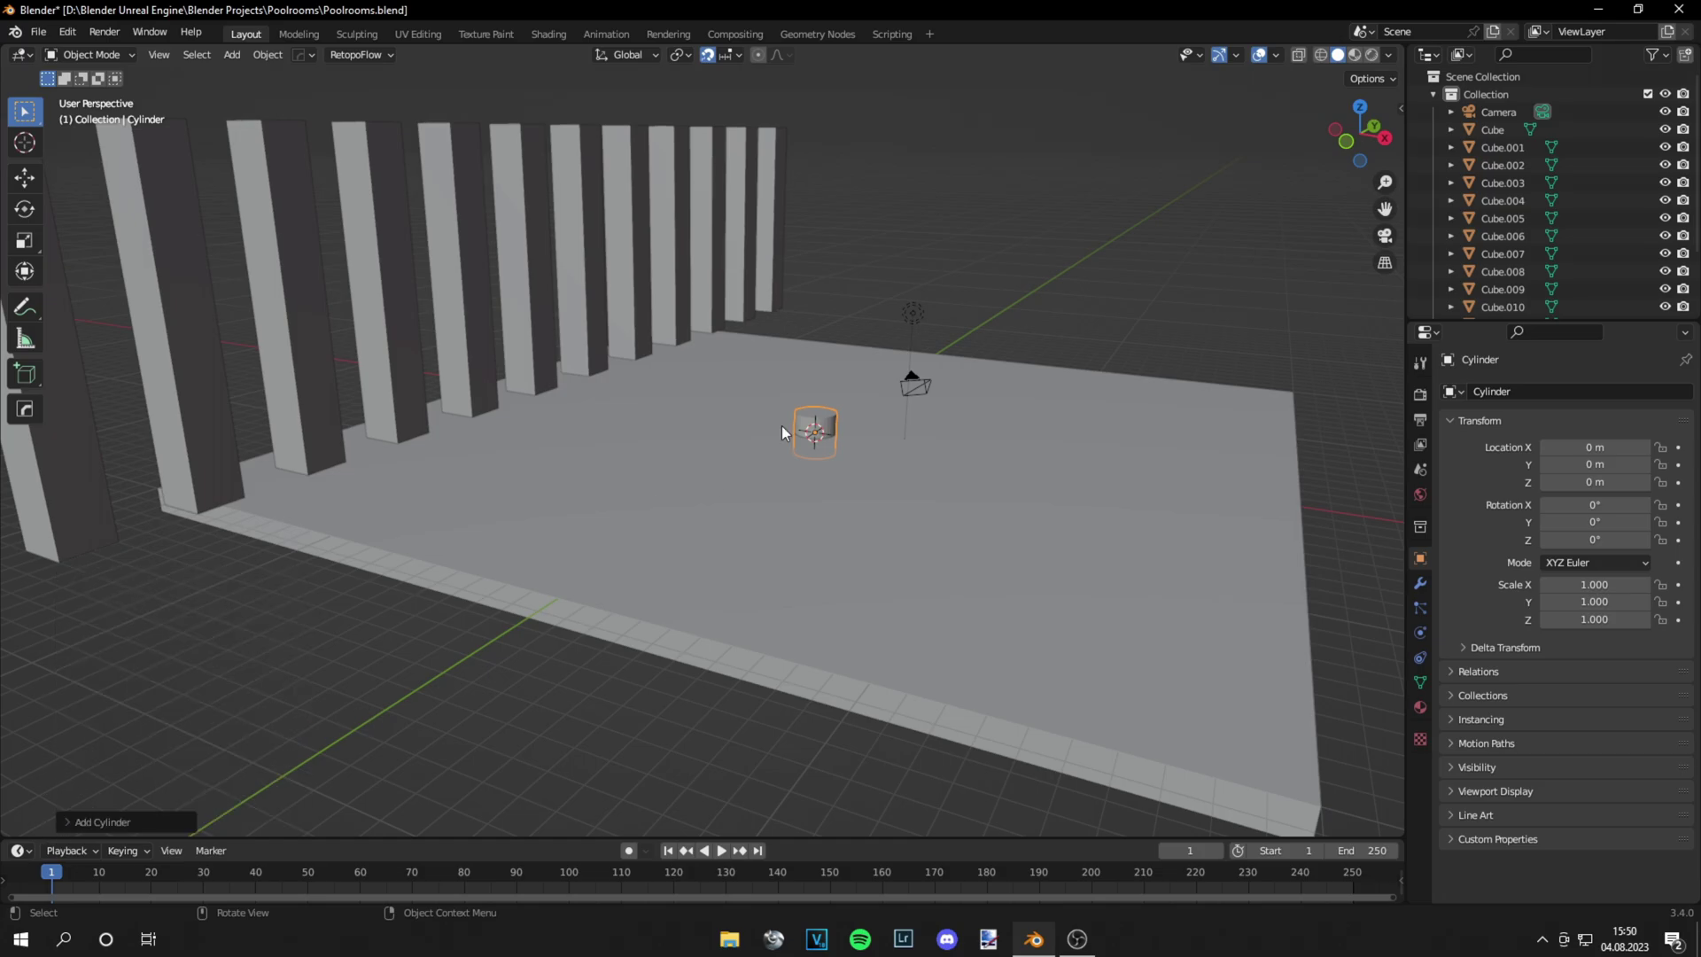
# Smooth the cylinder's shading and scale it by a factor of 3
pyautogui.click(810, 433)
pyautogui.rightClick(809, 432)
pyautogui.click(804, 453)
pyautogui.press('s')
pyautogui.press('3')
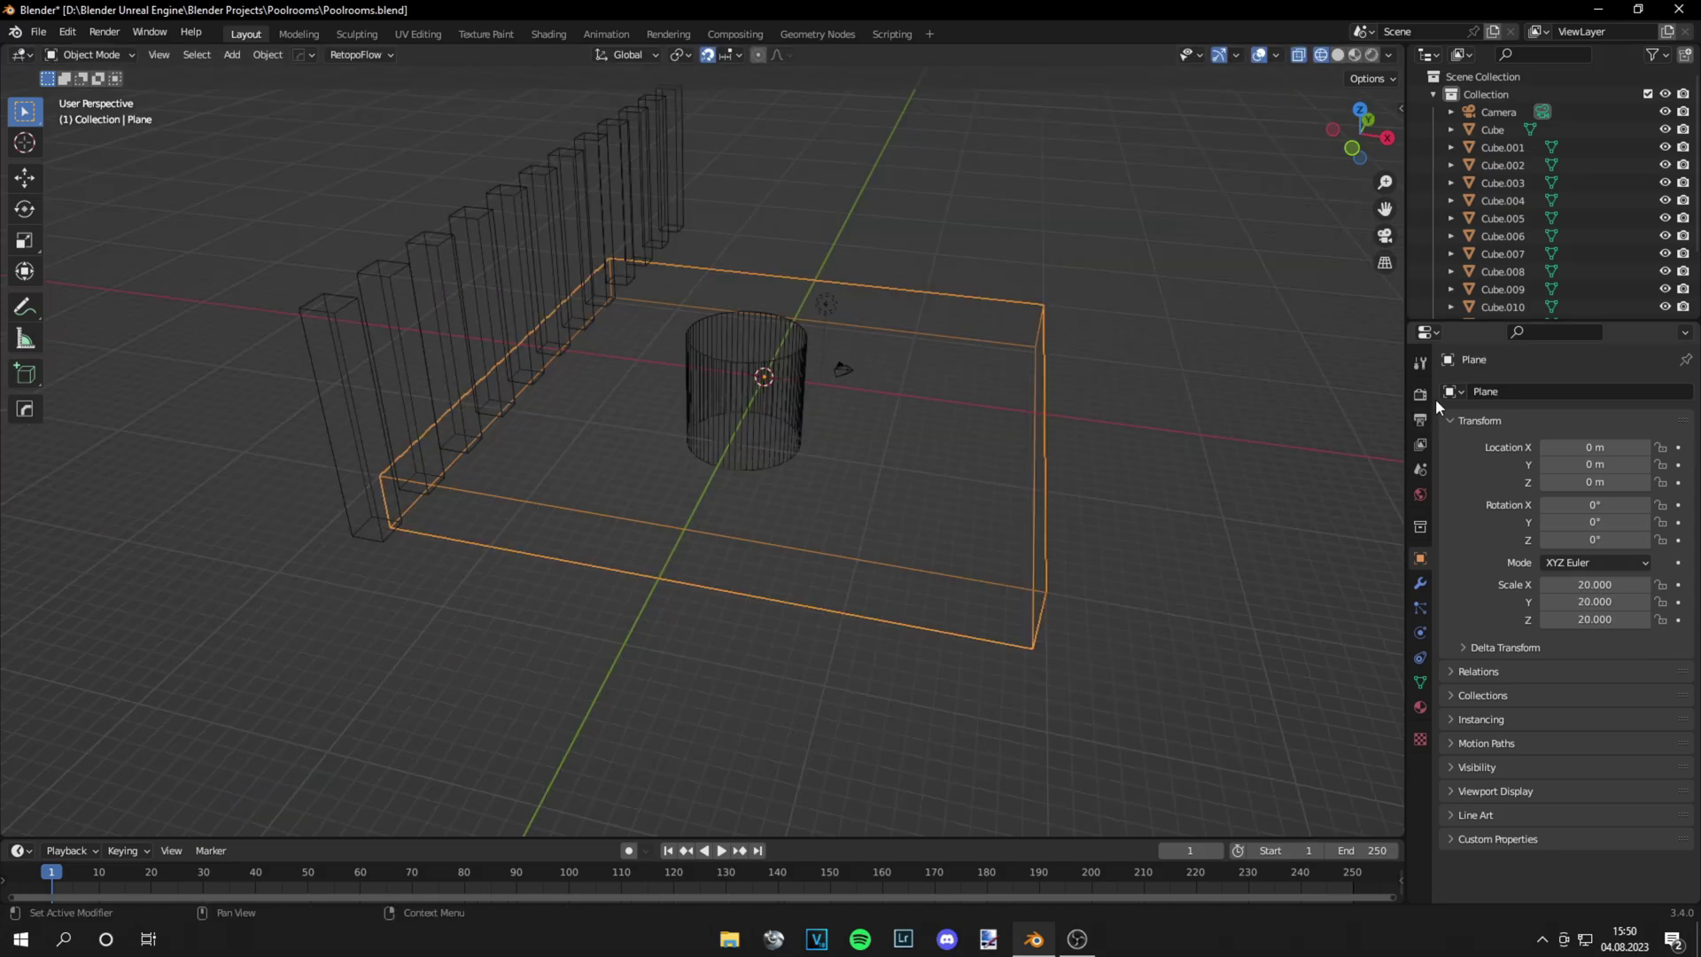
# Add a Boolean modifier in Difference mode to the floor slab with the cylinder as the cutting object
pyautogui.click(1420, 583)
pyautogui.click(1497, 391)
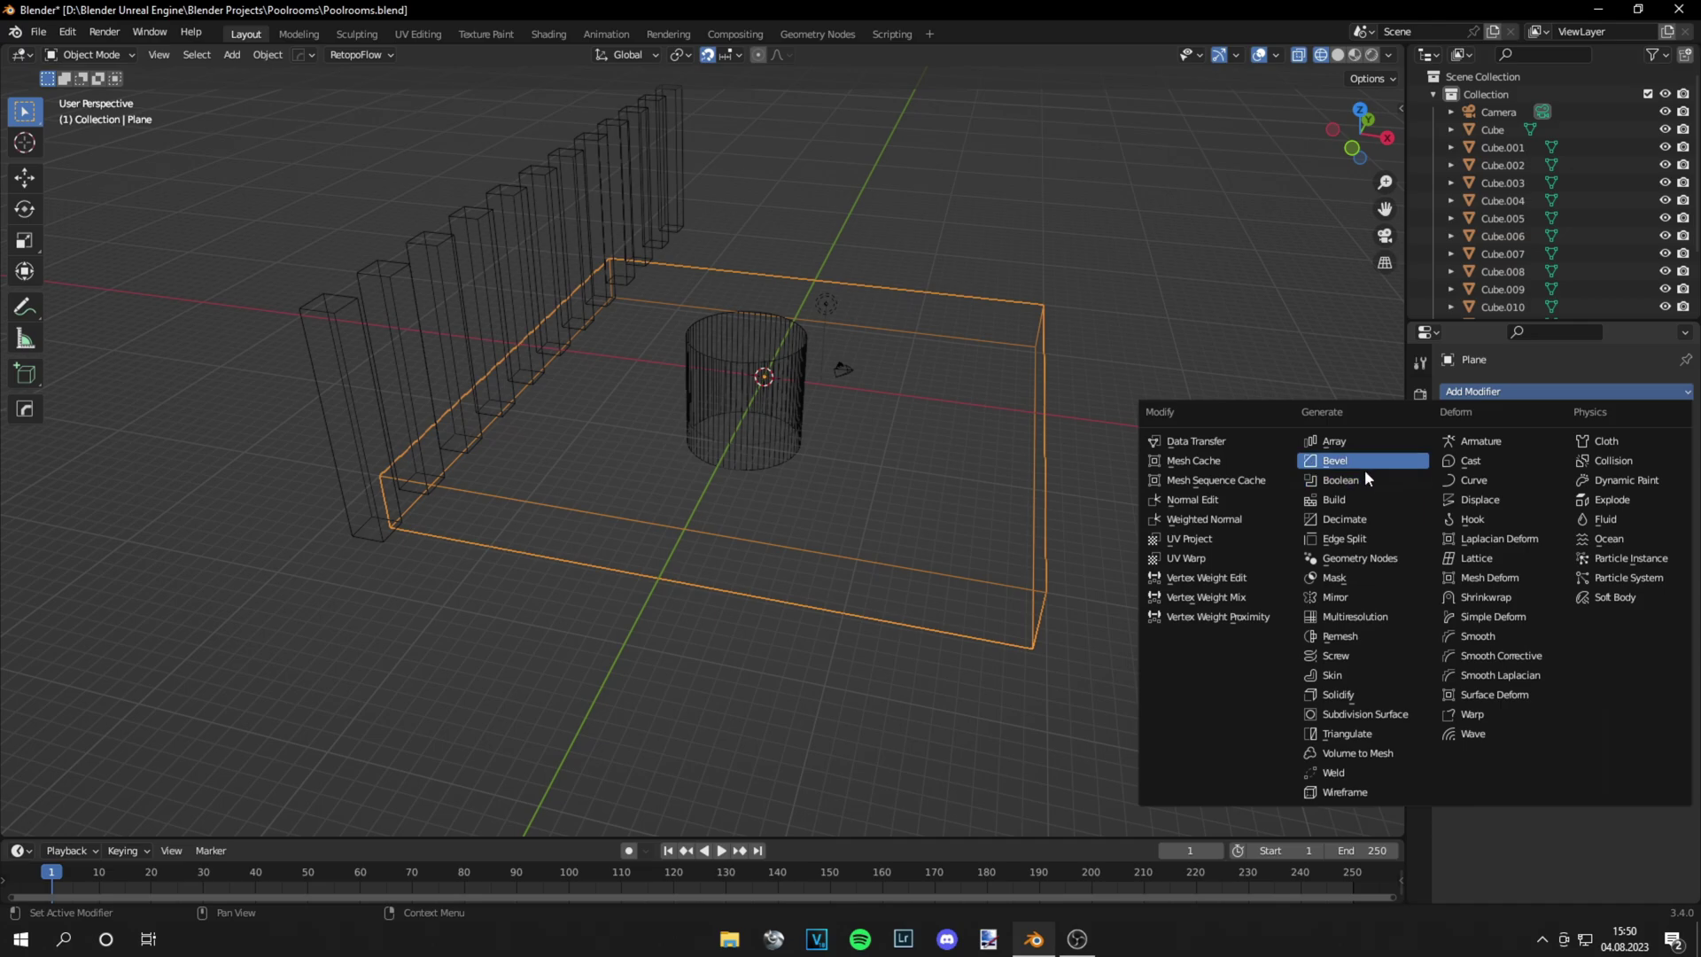
pyautogui.click(1364, 471)
pyautogui.click(763, 365)
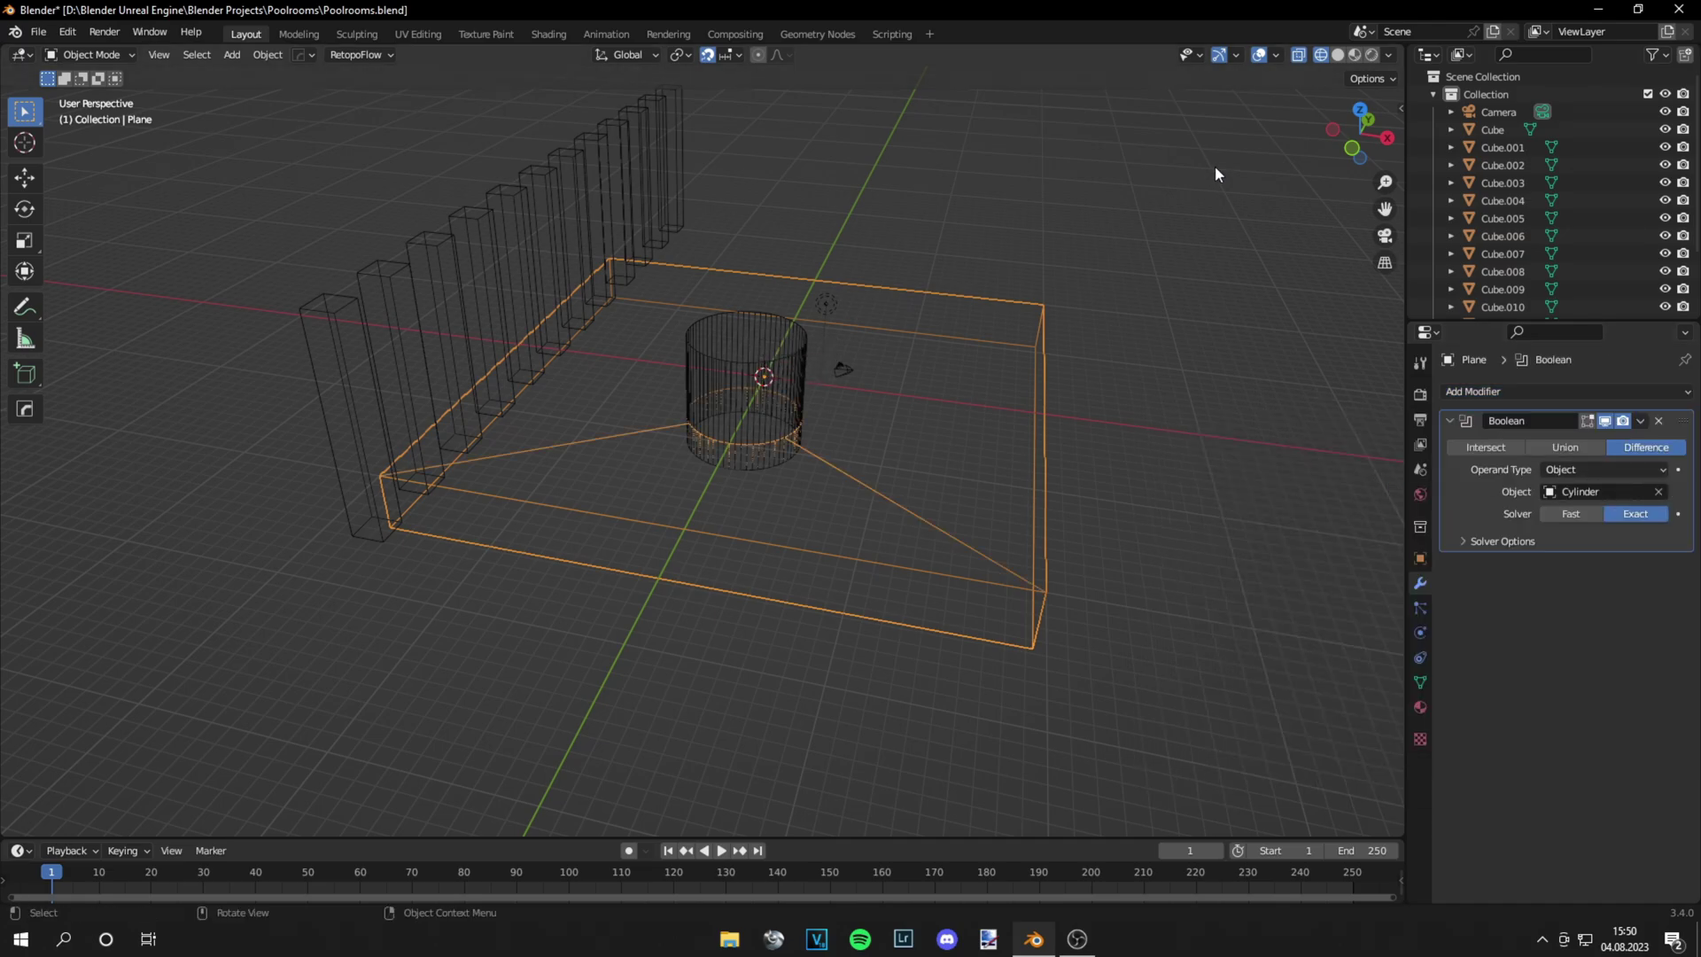
# Return to solid shading, apply the floor slab's Boolean modifier and delete the cylinder
pyautogui.click(1336, 56)
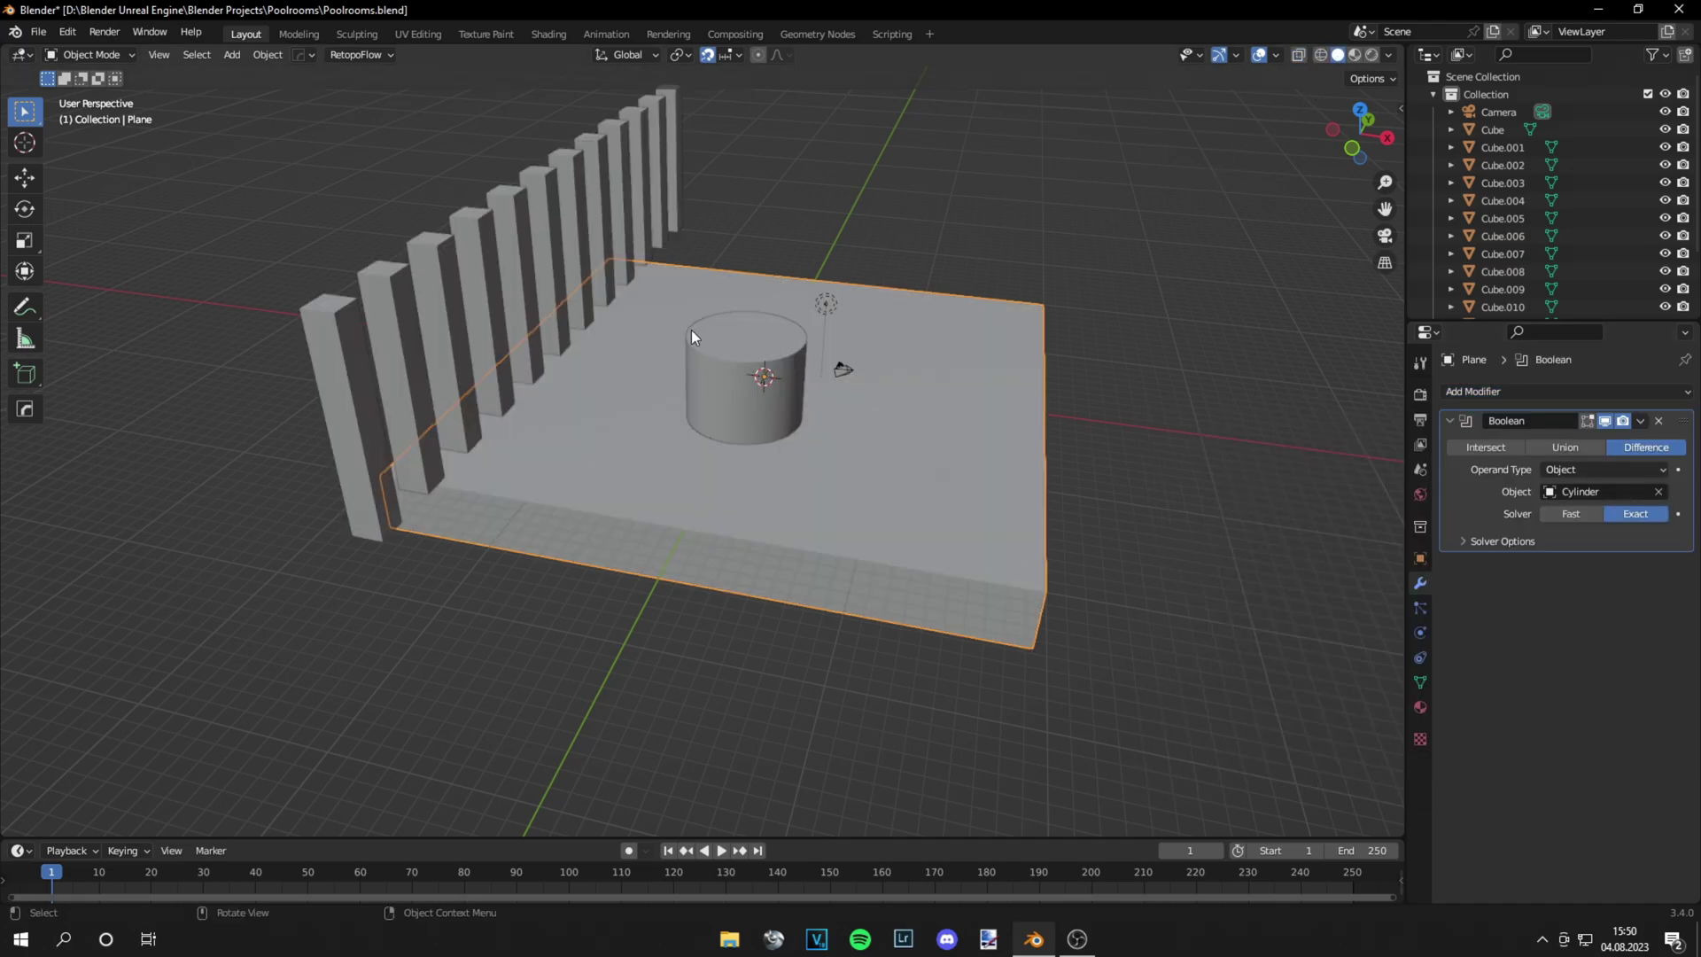
pyautogui.click(1637, 423)
pyautogui.click(1607, 444)
pyautogui.click(741, 392)
pyautogui.press('Delete')
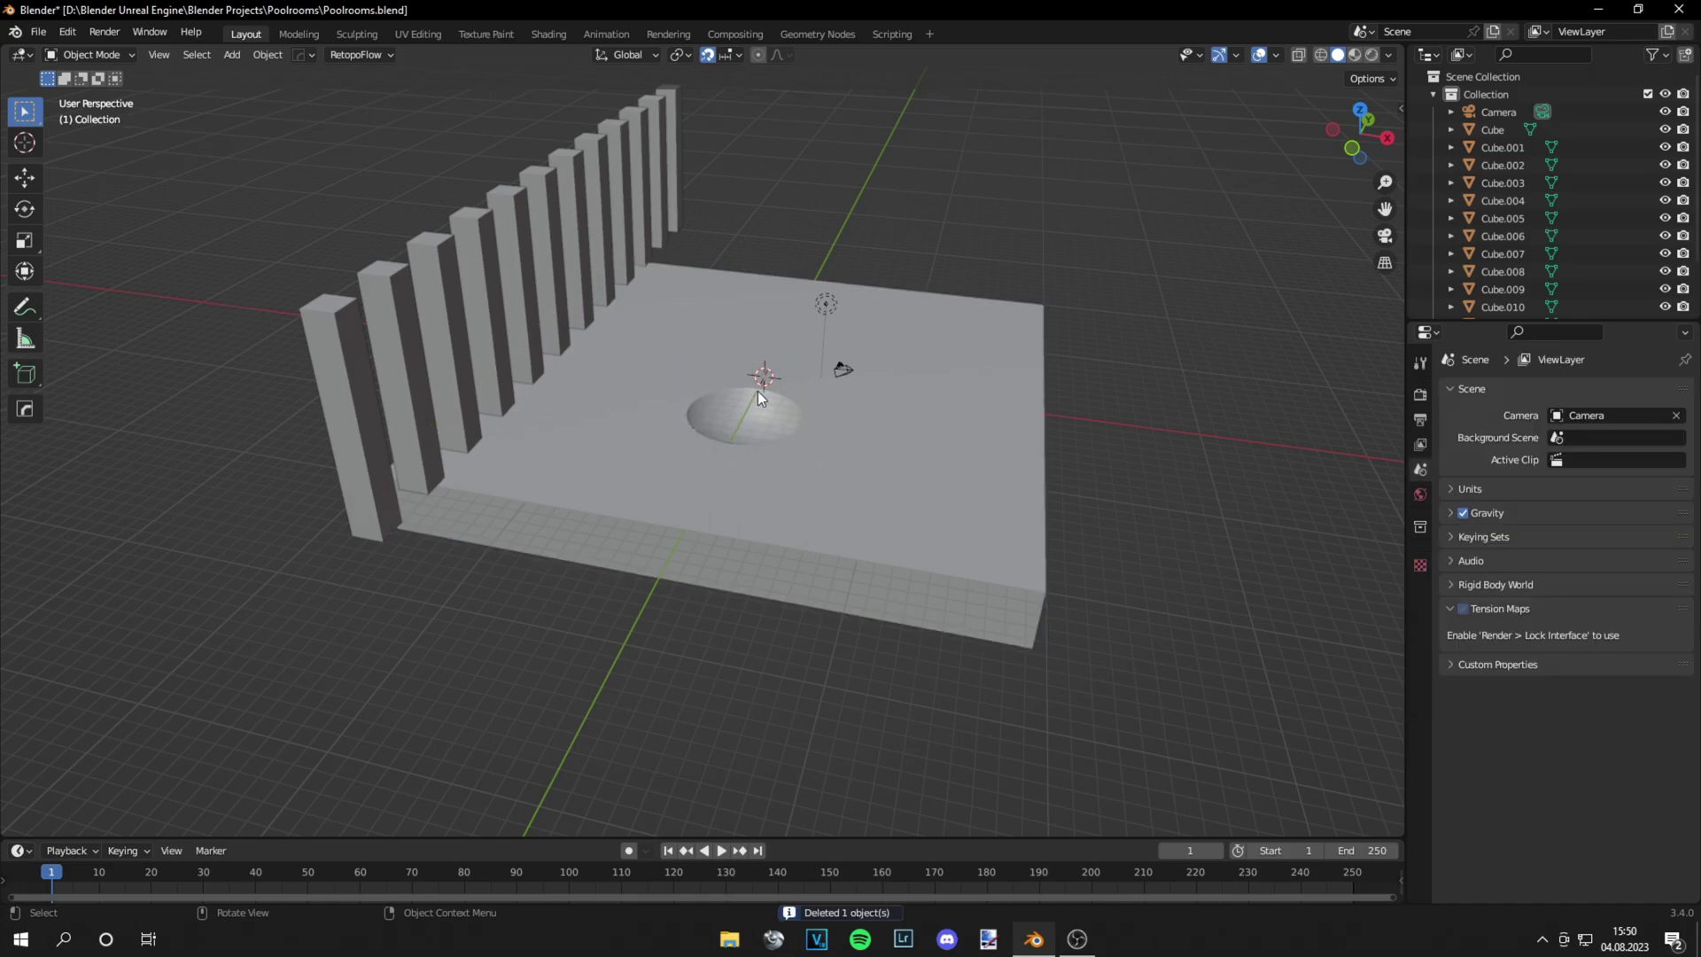
# Apply Shade Auto Smooth to the floor slab with the round pool hole and save the file
pyautogui.scroll(4, 1134, 387)
pyautogui.moveTo(1105, 391); pyautogui.dragTo(1039, 371, button='middle')
pyautogui.hotkey('ctrl', 's')
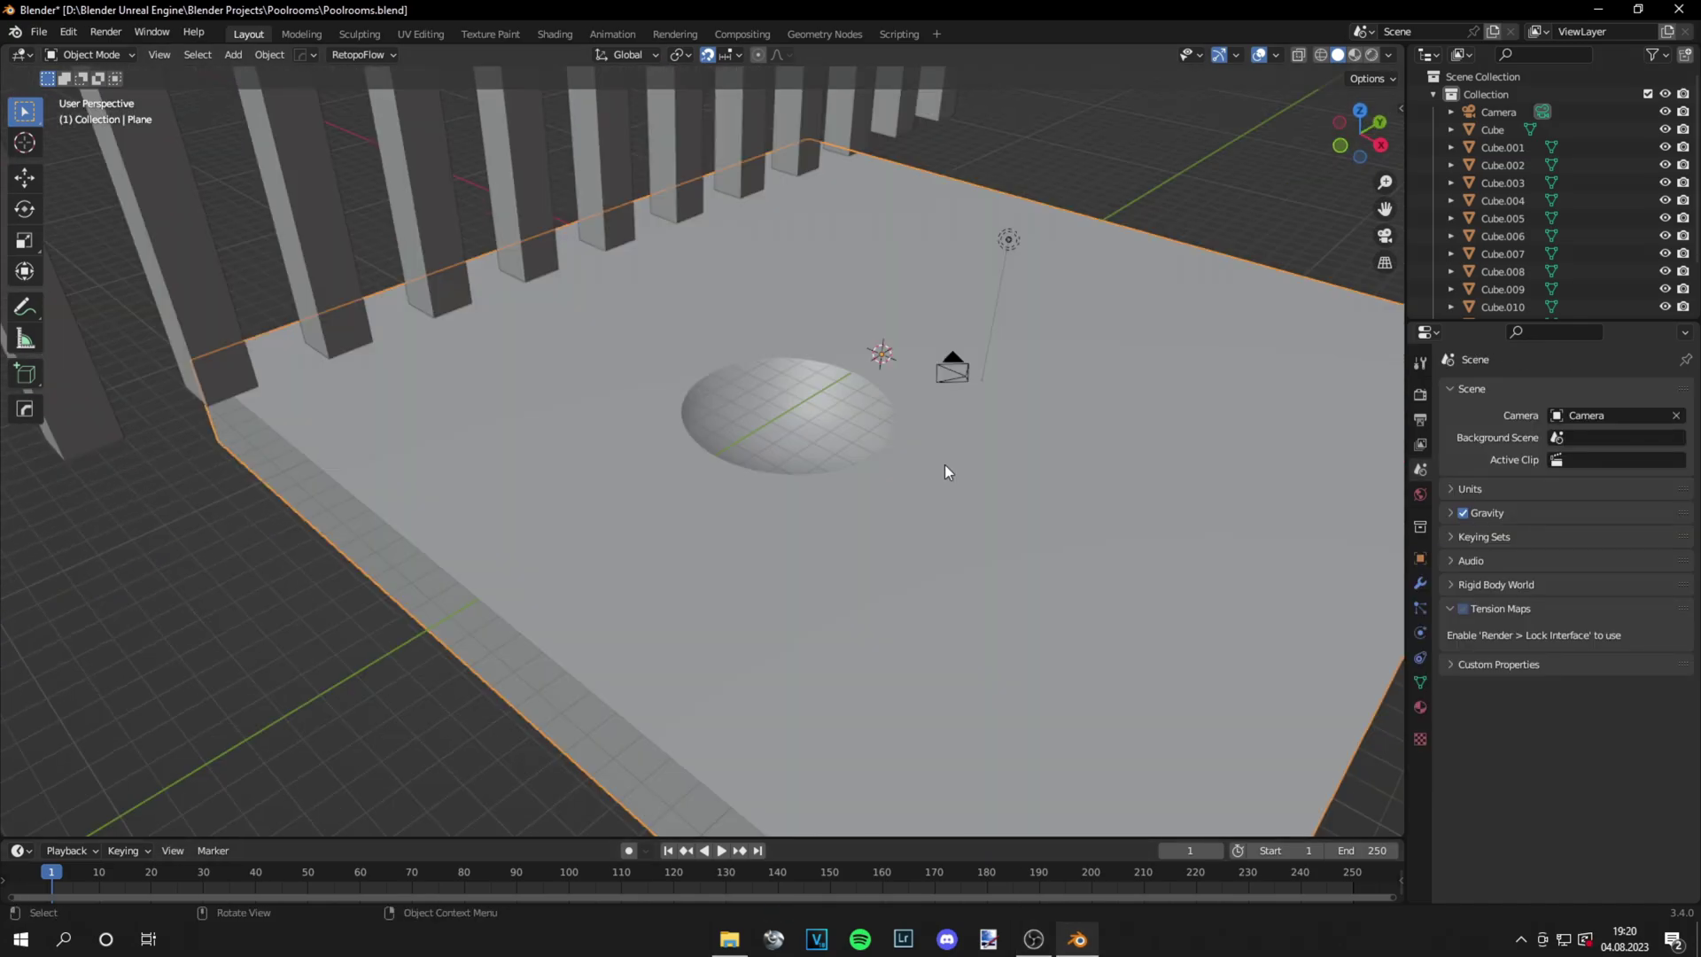
pyautogui.rightClick(769, 456)
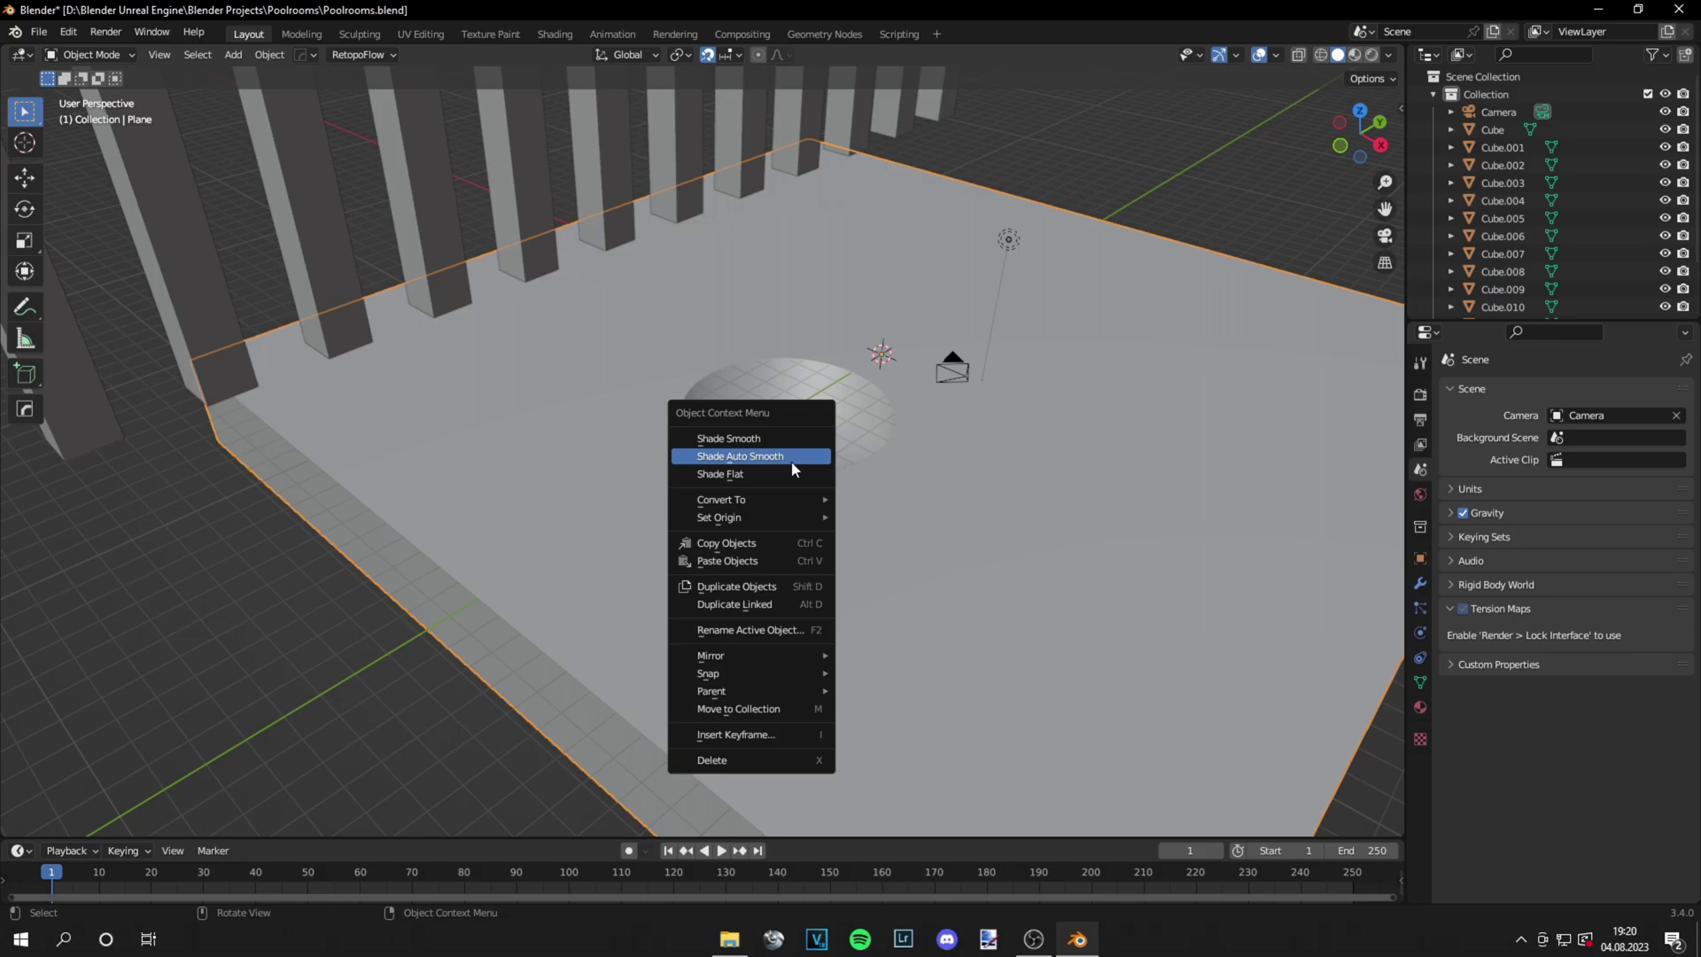
pyautogui.click(790, 460)
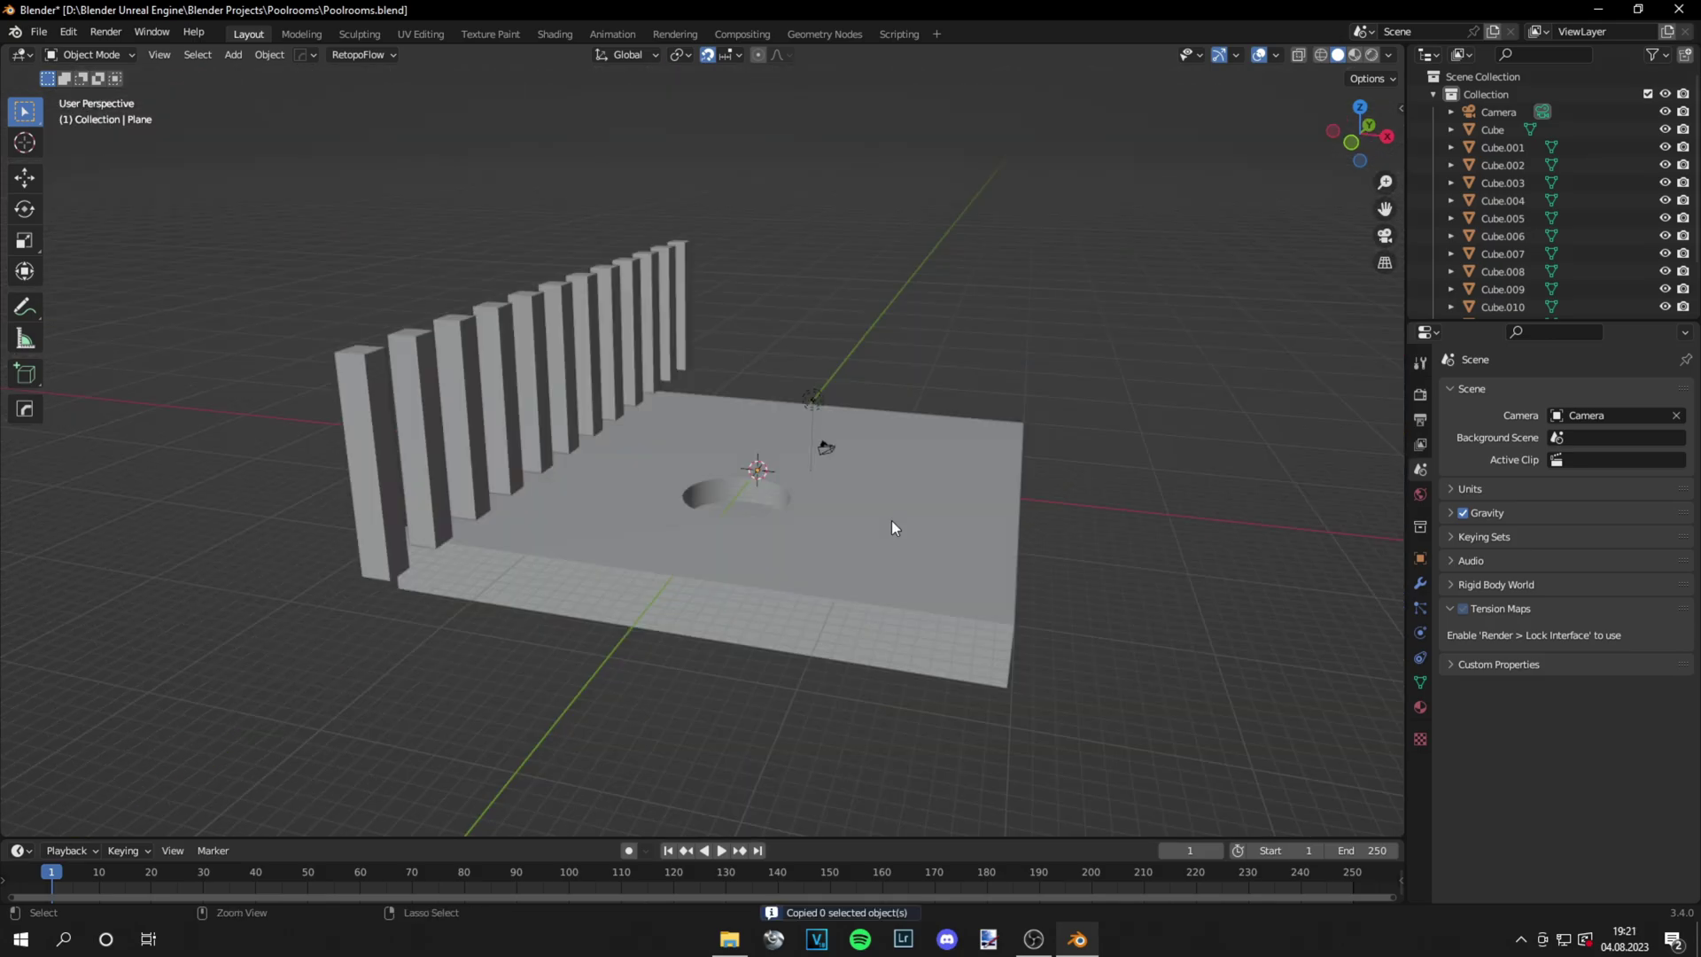
pyautogui.hotkey('ctrl', 's')
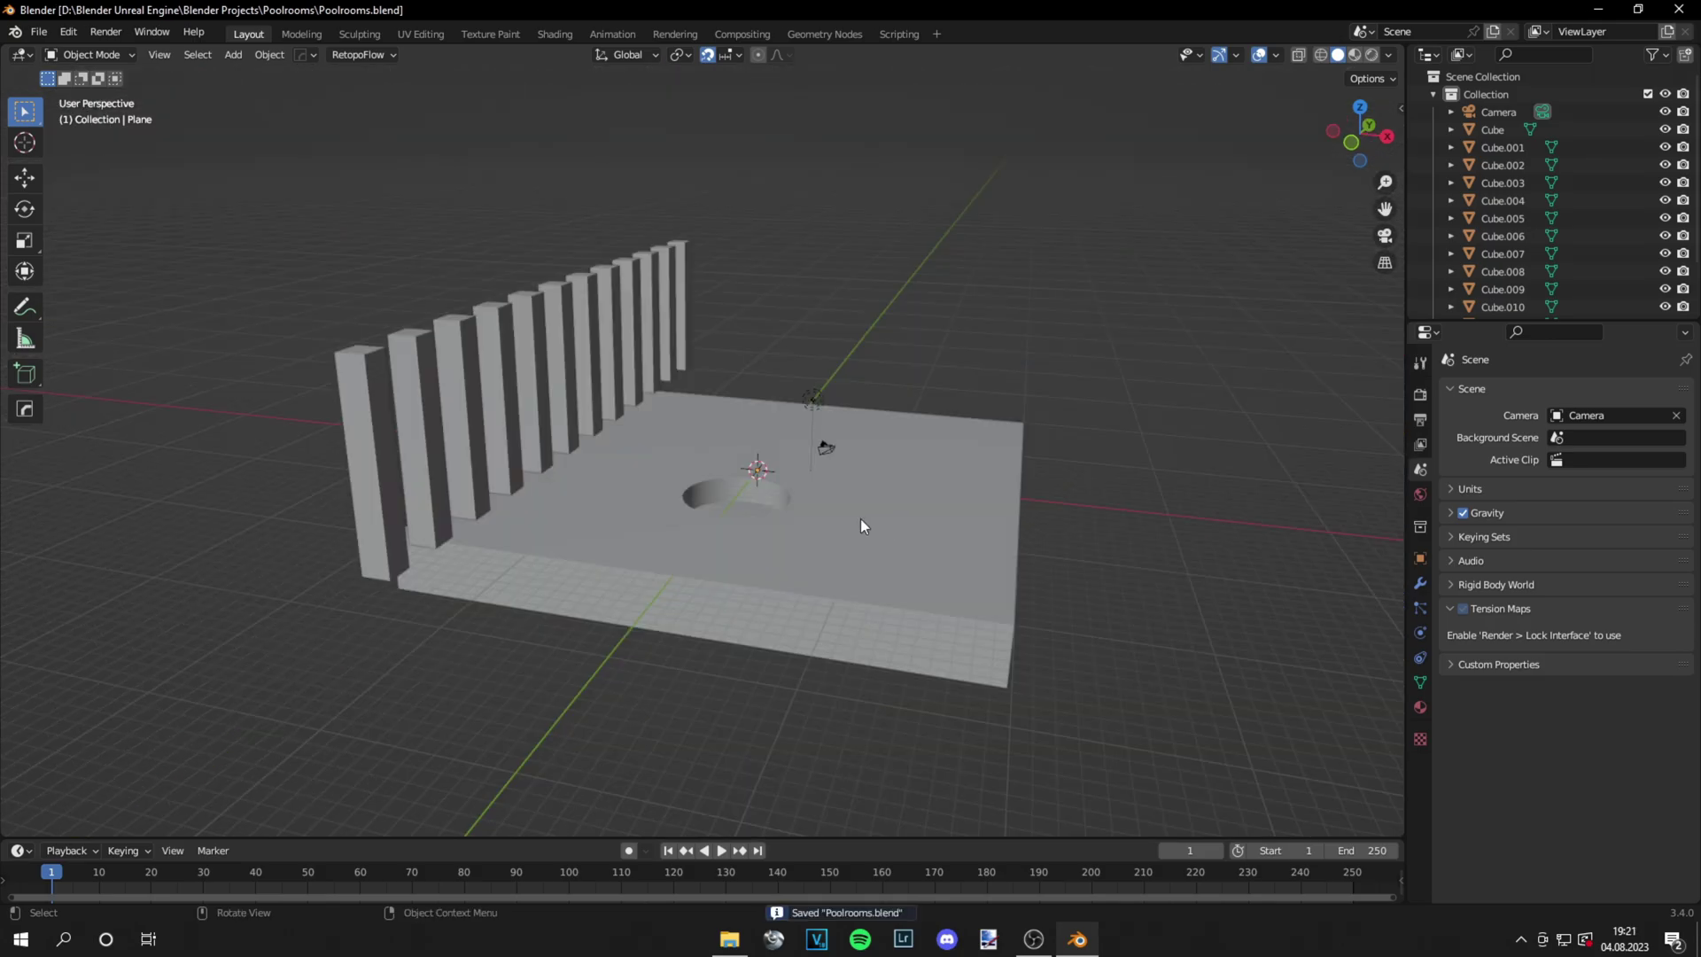
# Add a cube at the origin and enlarge it freely, with a further uniform scaling by 4
pyautogui.hotkey('shift', 'a')
pyautogui.moveTo(816, 513)
pyautogui.click(903, 535)
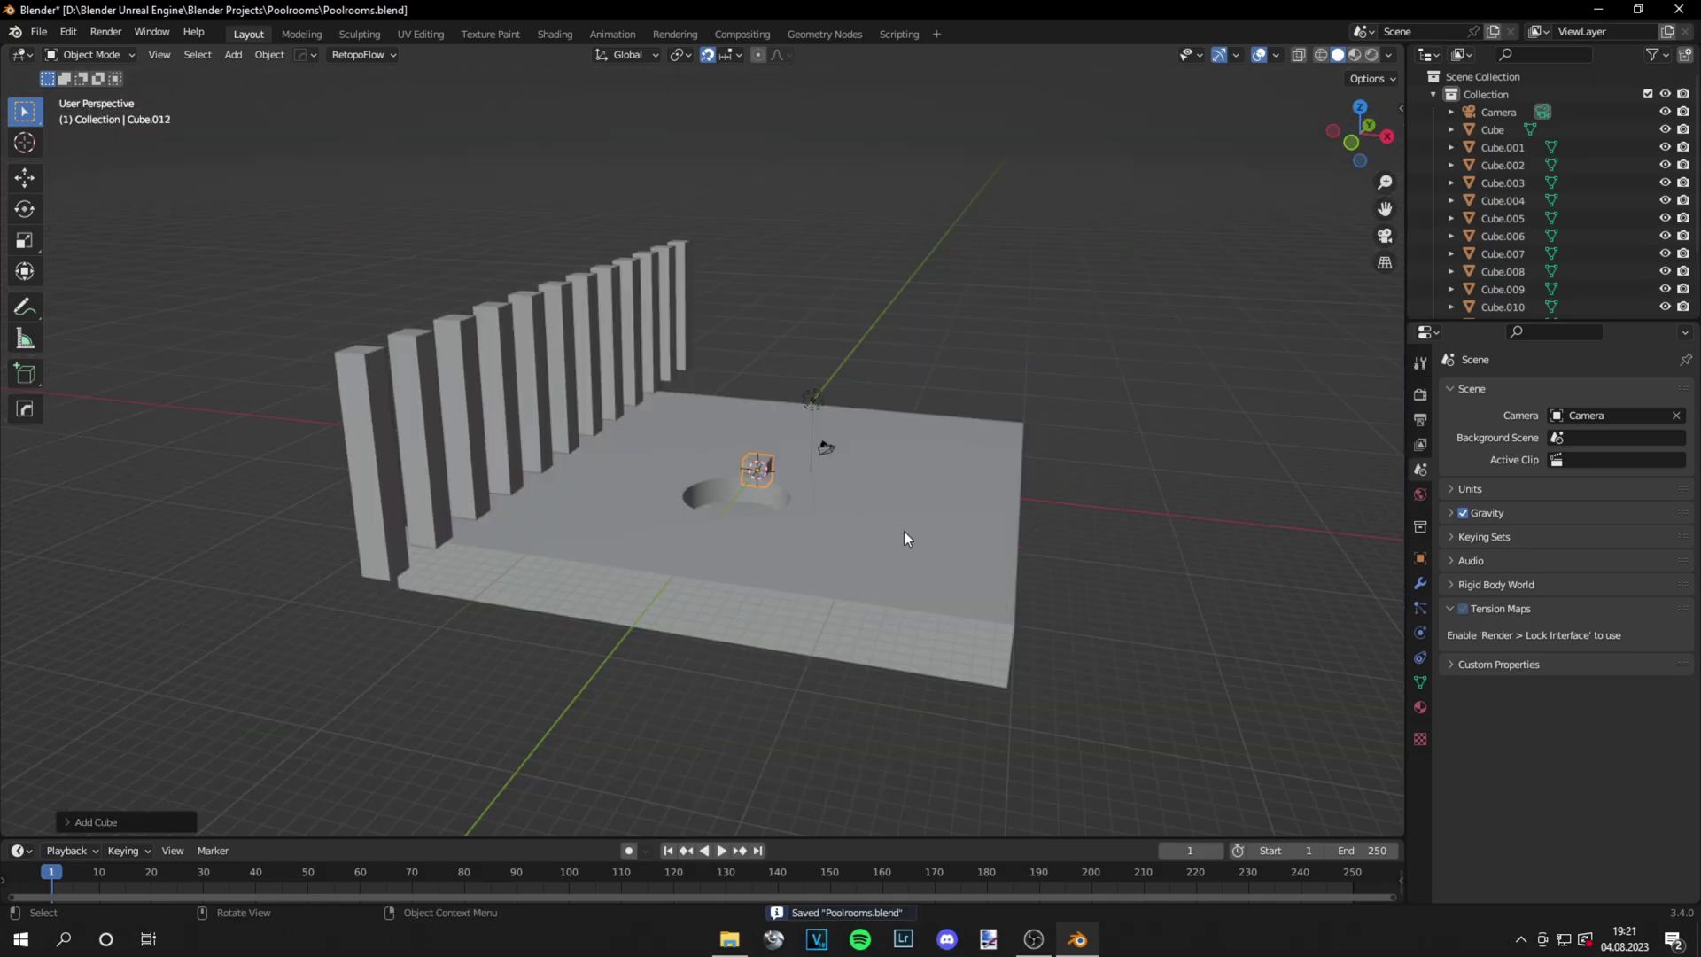
pyautogui.press('s')
pyautogui.click(928, 497)
pyautogui.write('s')
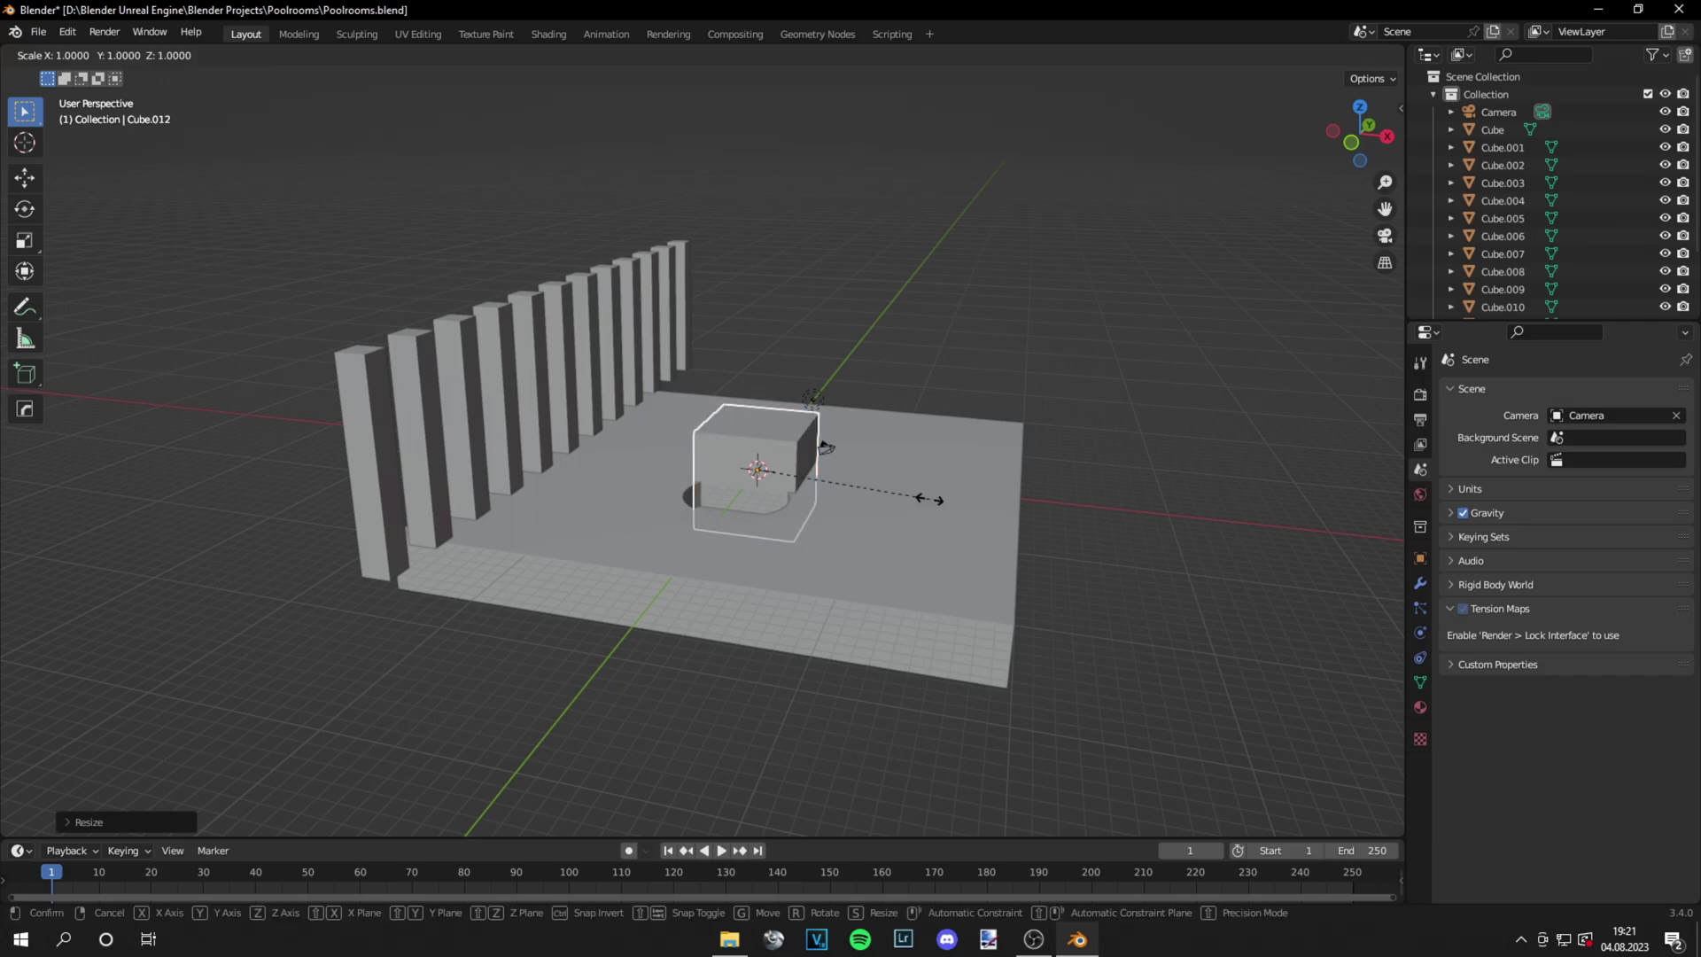
pyautogui.write('4')
pyautogui.press('Return')
# Move the large cube up along Z in front view until its underside meets the pillar tops
pyautogui.press('KP_1')
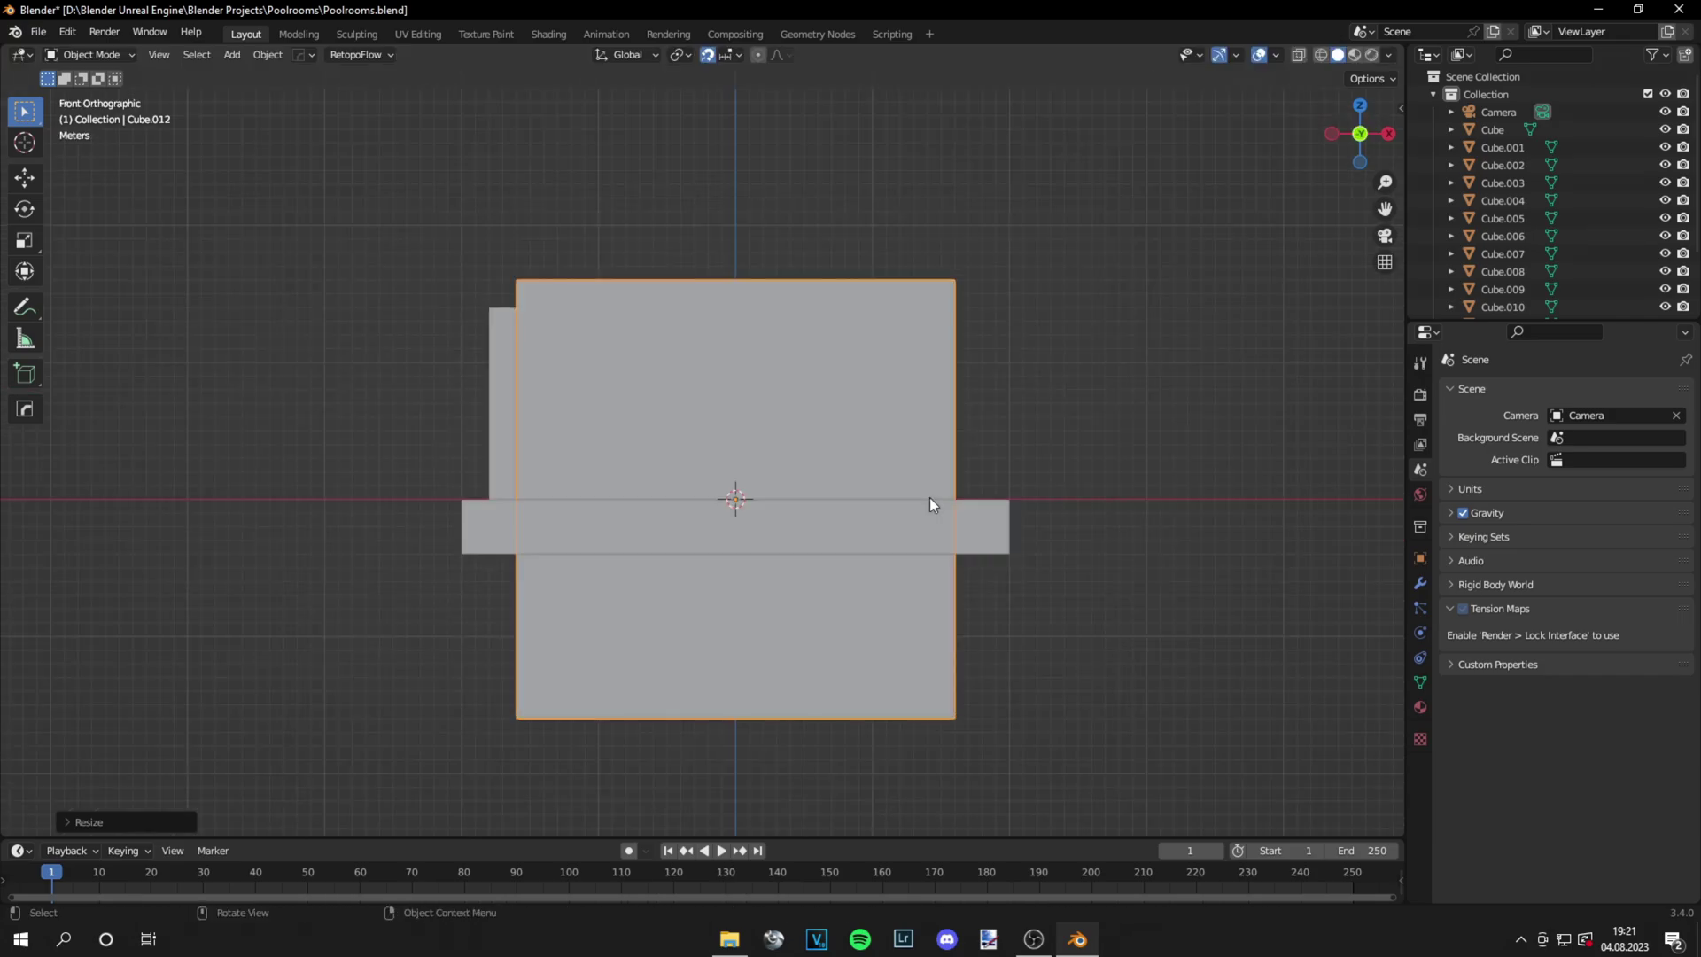
pyautogui.press('g')
pyautogui.press('z')
pyautogui.press('Return')
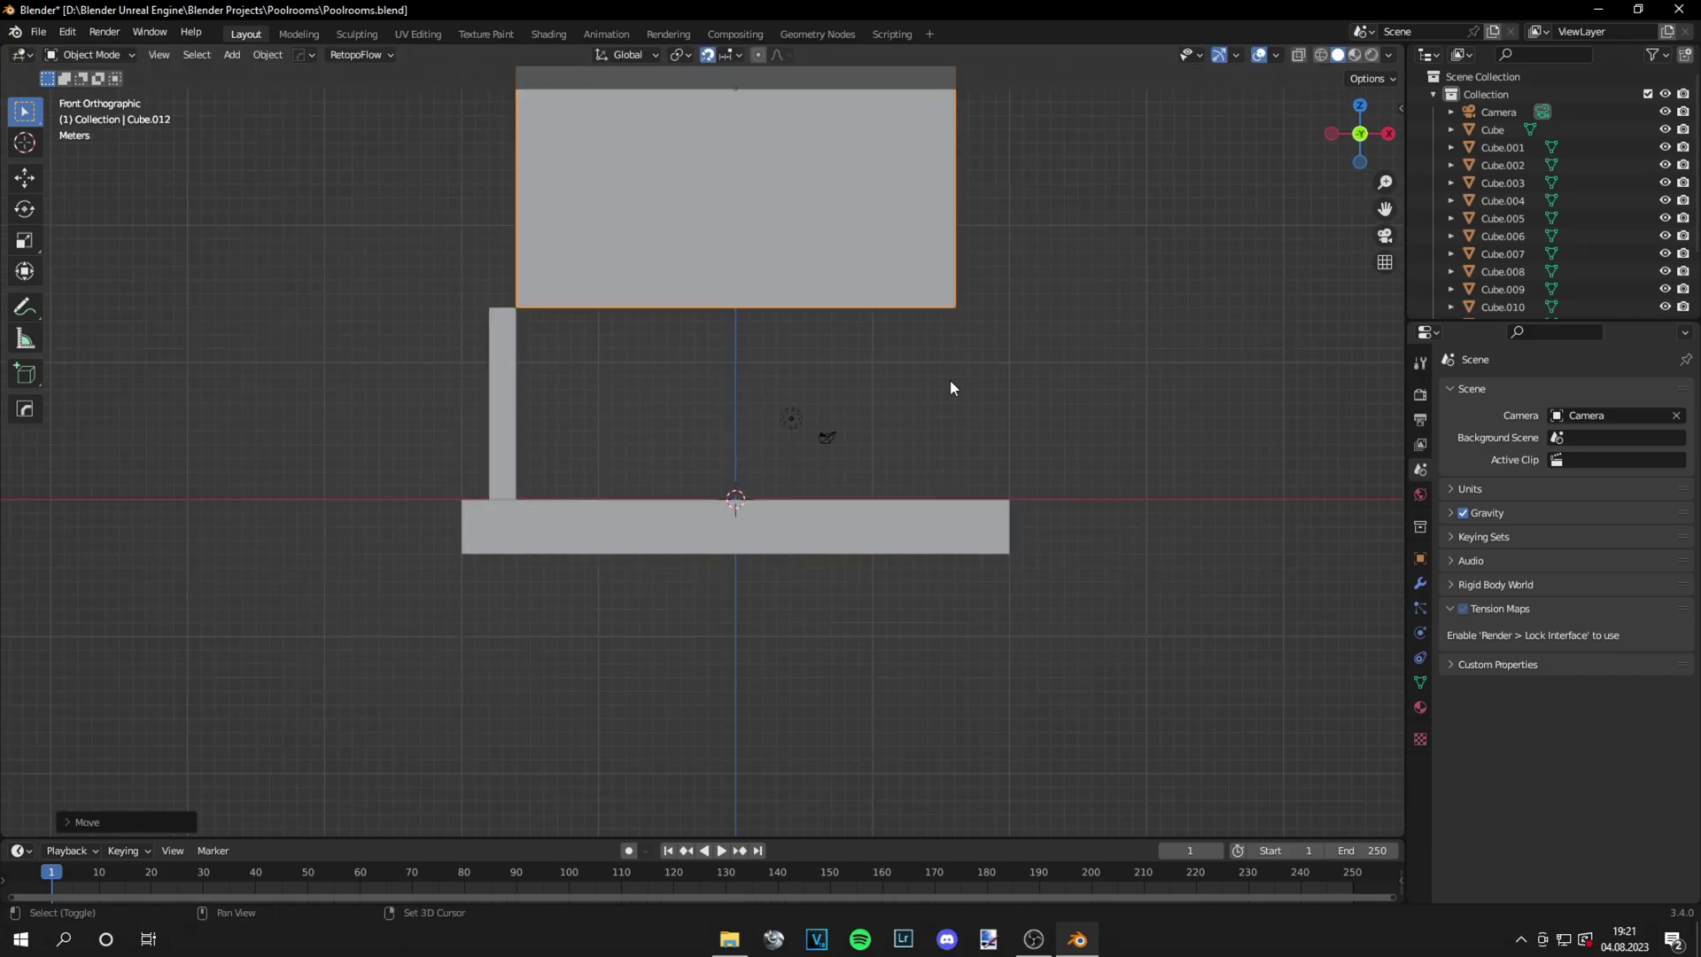
pyautogui.keyDown('shift'); pyautogui.moveTo(950, 384); pyautogui.dragTo(957, 504, button='middle'); pyautogui.keyUp('shift')
# Lower the large cube's top vertices by about 30 m in wireframe view to flatten it into a thin ceiling slab
pyautogui.press('Tab')
pyautogui.scroll(-2, 916, 459)
pyautogui.keyDown('shift'); pyautogui.moveTo(881, 345); pyautogui.dragTo(867, 398, button='middle'); pyautogui.keyUp('shift')
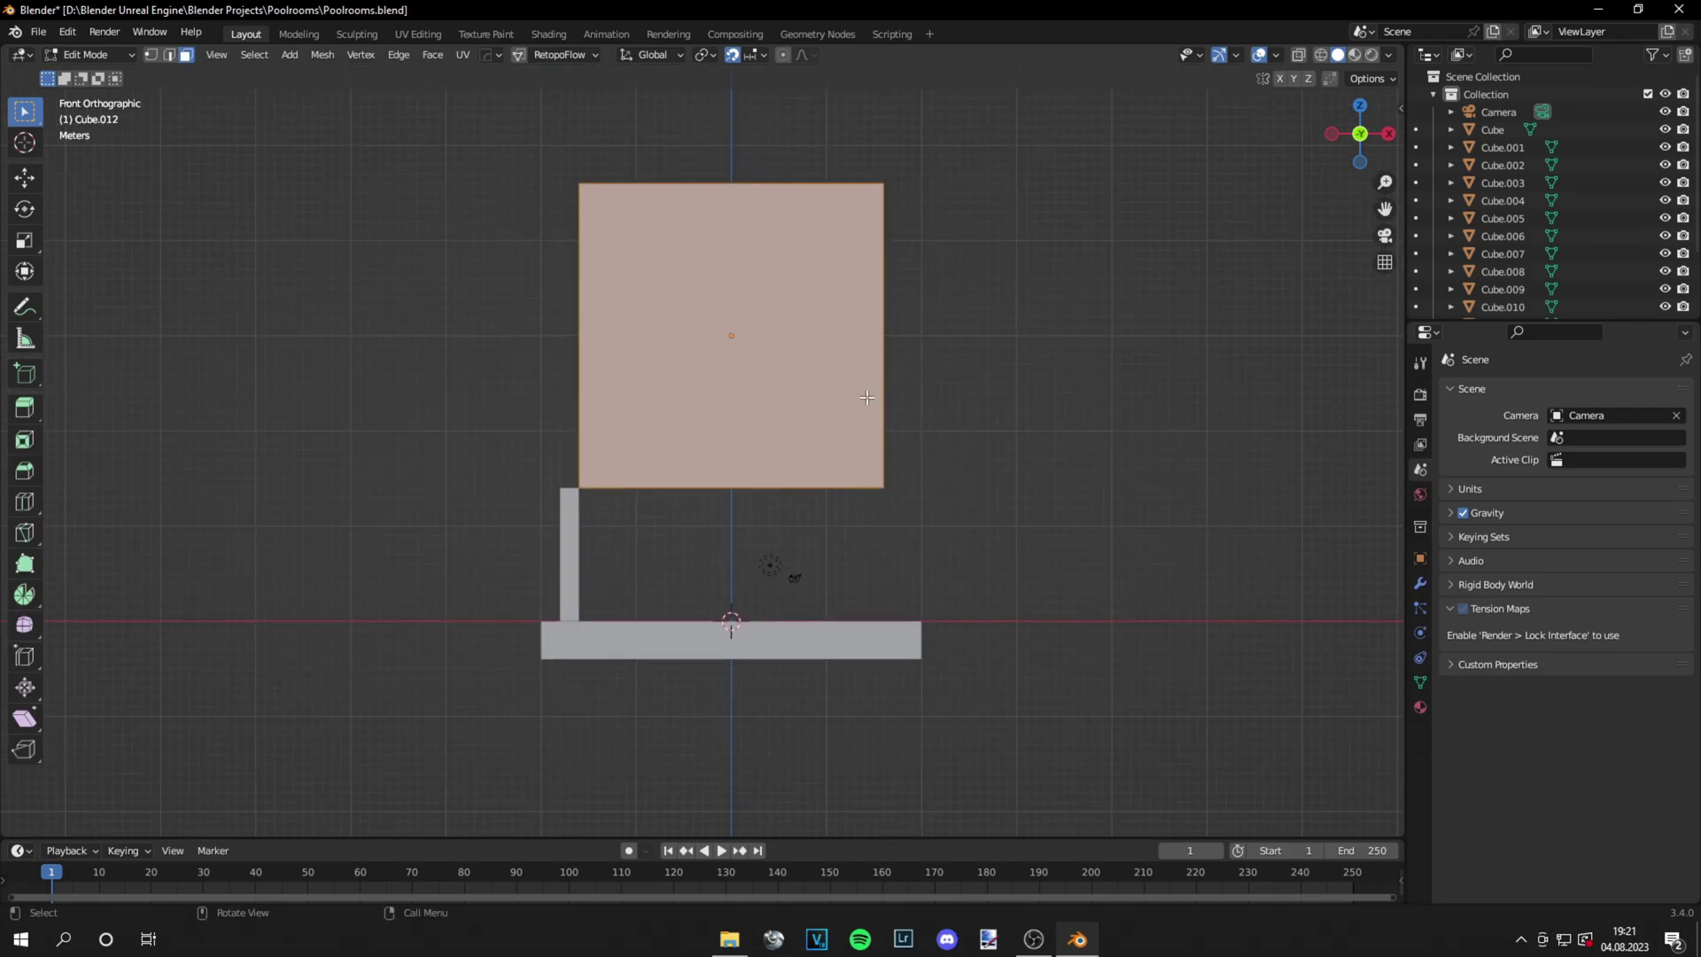
pyautogui.click(1319, 55)
pyautogui.moveTo(1020, 255); pyautogui.dragTo(461, 166)
pyautogui.press('g')
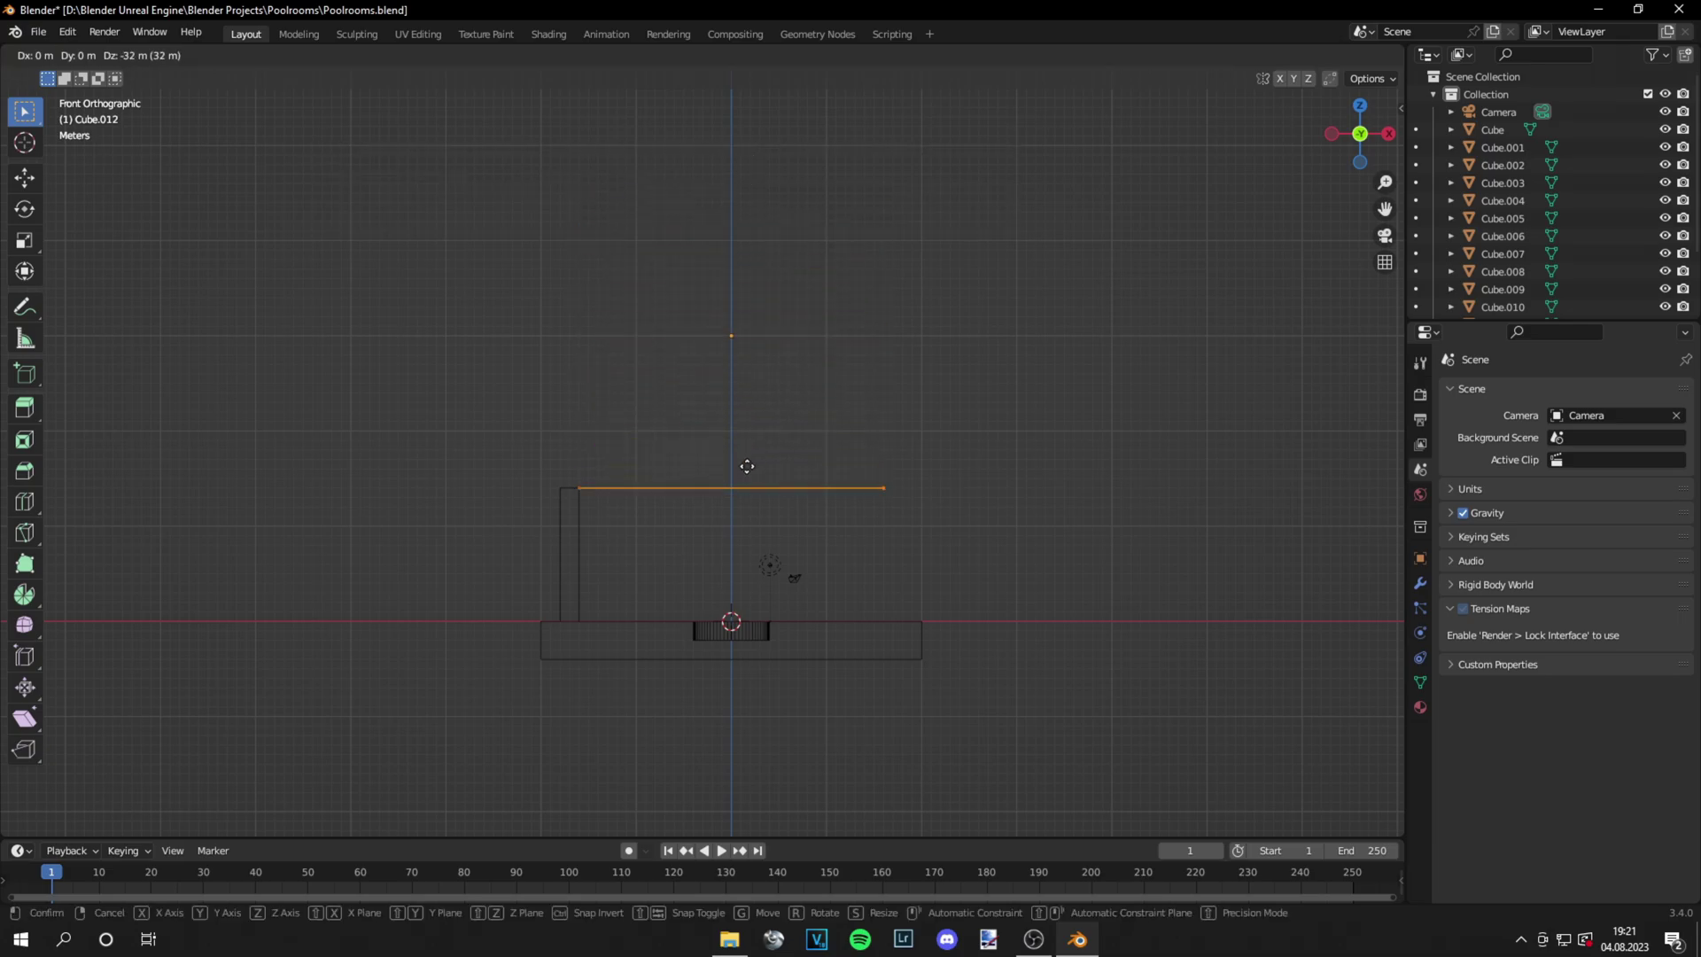
pyautogui.click(745, 444)
# Move the vertices at both X ends of the ceiling slab outward to align with the floor slab's sides
pyautogui.moveTo(663, 554); pyautogui.dragTo(514, 434)
pyautogui.press('g')
pyautogui.click(475, 435)
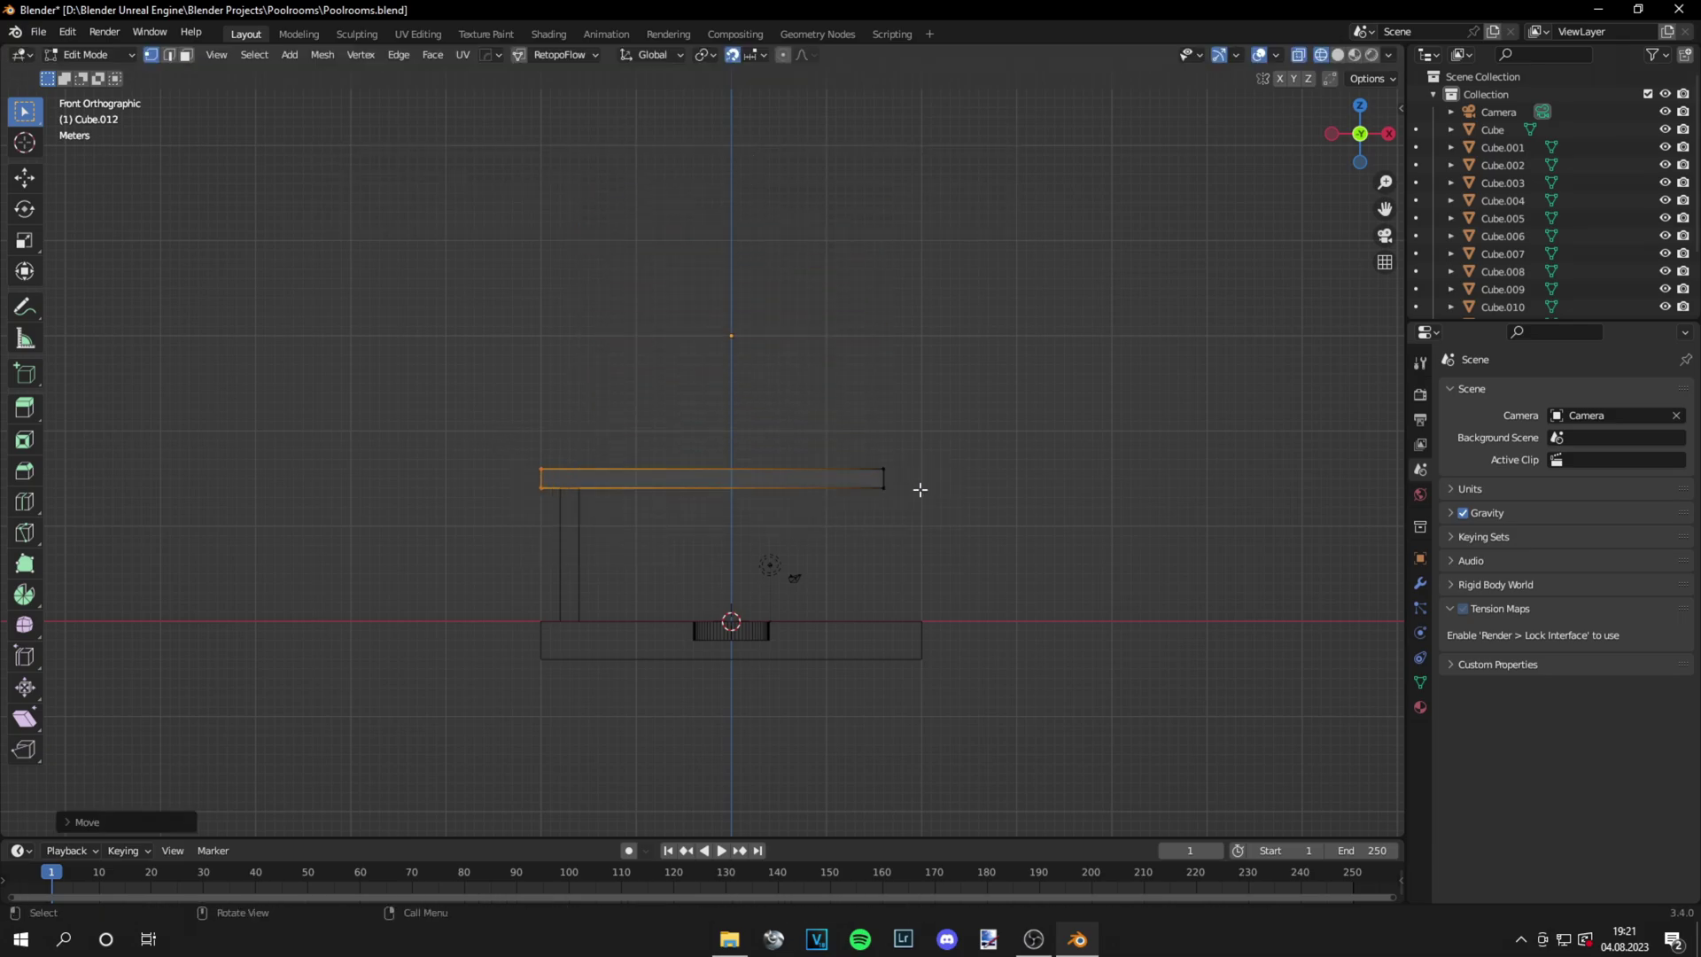
pyautogui.moveTo(923, 492); pyautogui.dragTo(785, 419)
pyautogui.press('g')
pyautogui.click(832, 427)
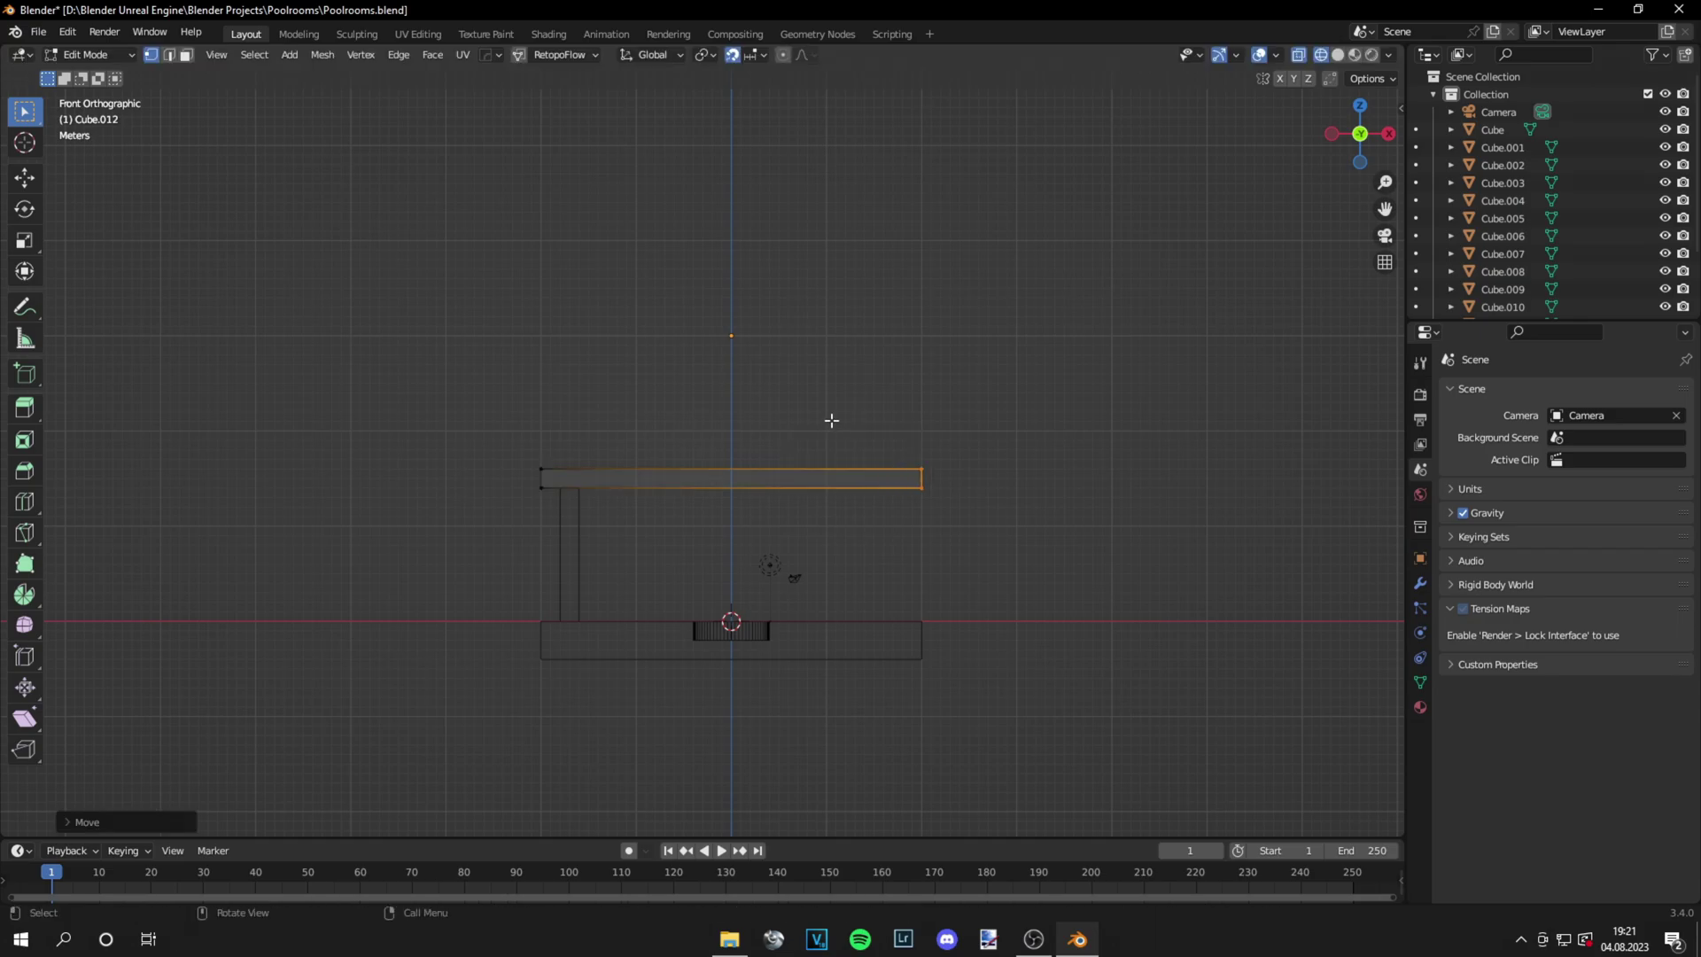
# Extend the ceiling slab along Y by moving its far edge vertices outward in top view
pyautogui.press('KP_7')
pyautogui.scroll(-3, 904, 470)
pyautogui.press('g')
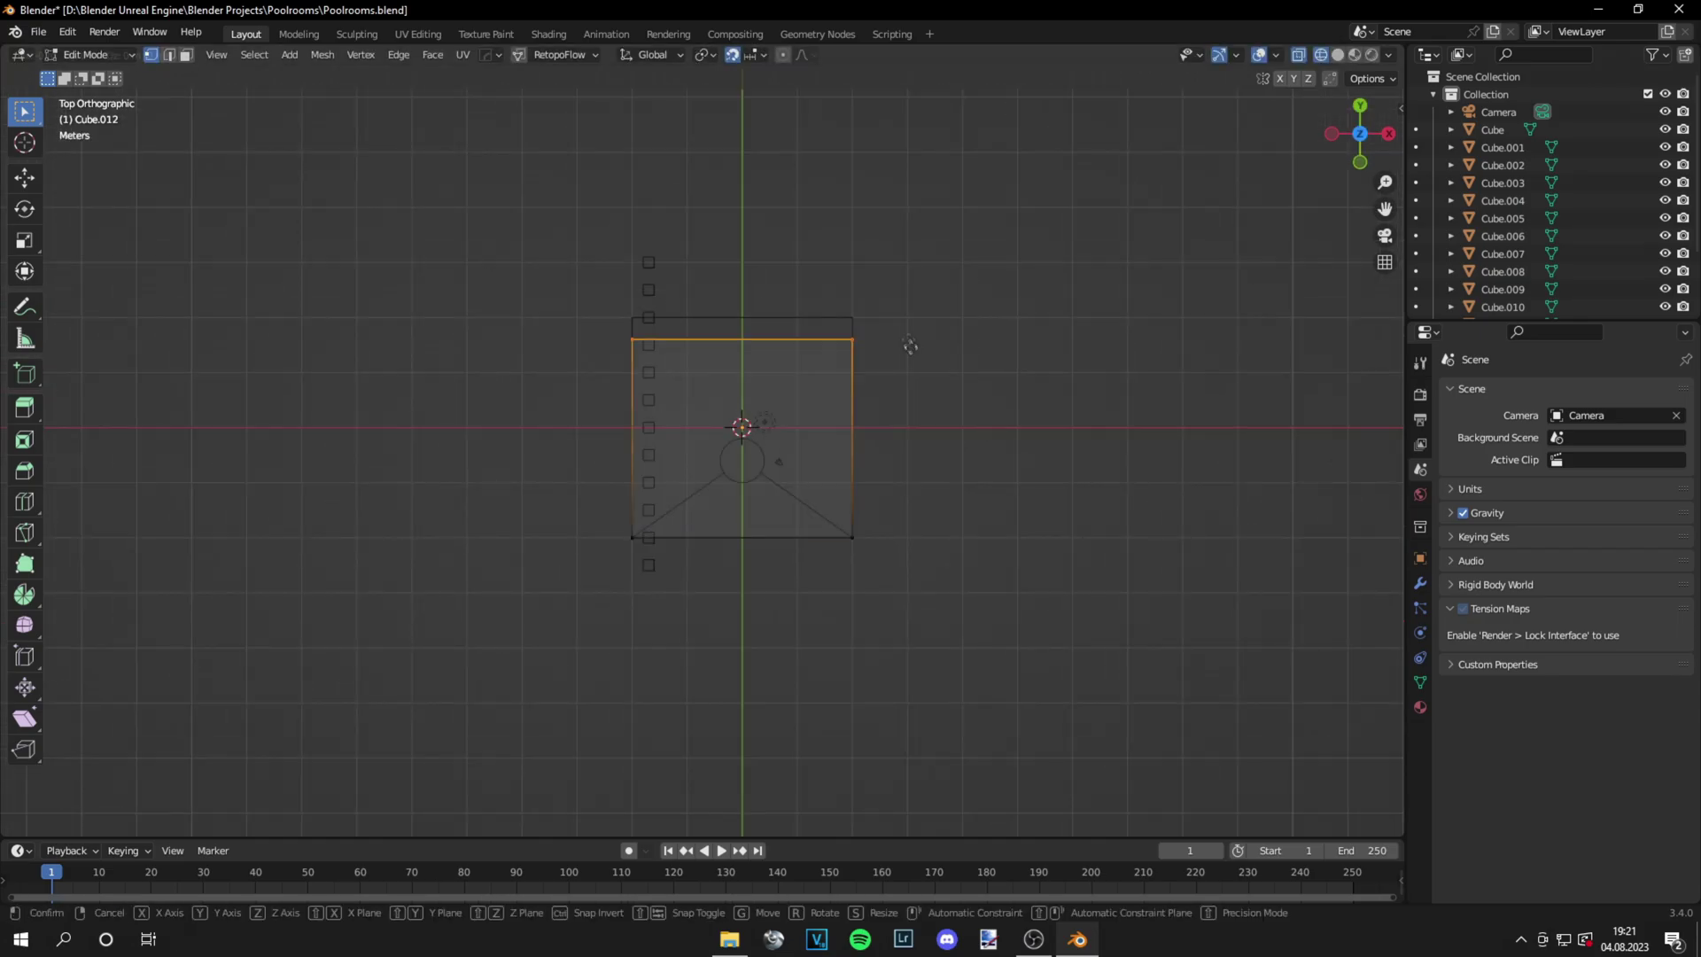
pyautogui.click(912, 110)
pyautogui.moveTo(980, 236); pyautogui.dragTo(885, 354, button='middle')
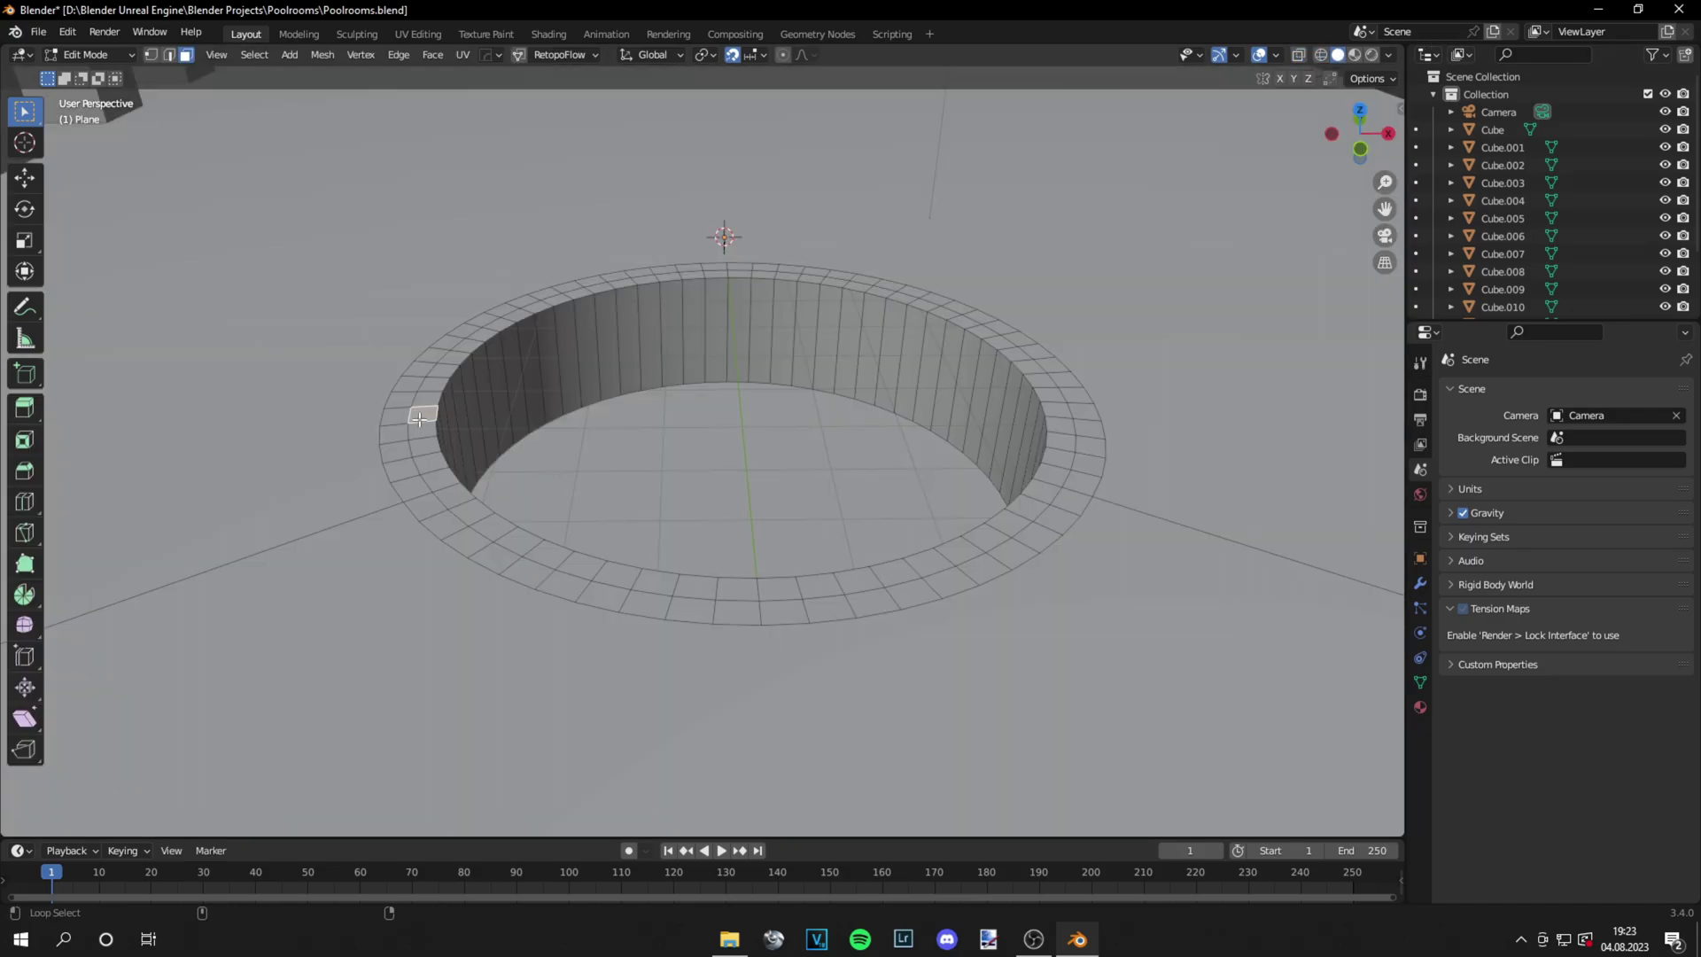
# Extrude the inner ring of faces around the round pool slightly upward along Z to form a raised rim
pyautogui.keyDown('alt'); pyautogui.click(440, 457); pyautogui.keyUp('alt')
pyautogui.moveTo(823, 452); pyautogui.dragTo(828, 444, button='middle')
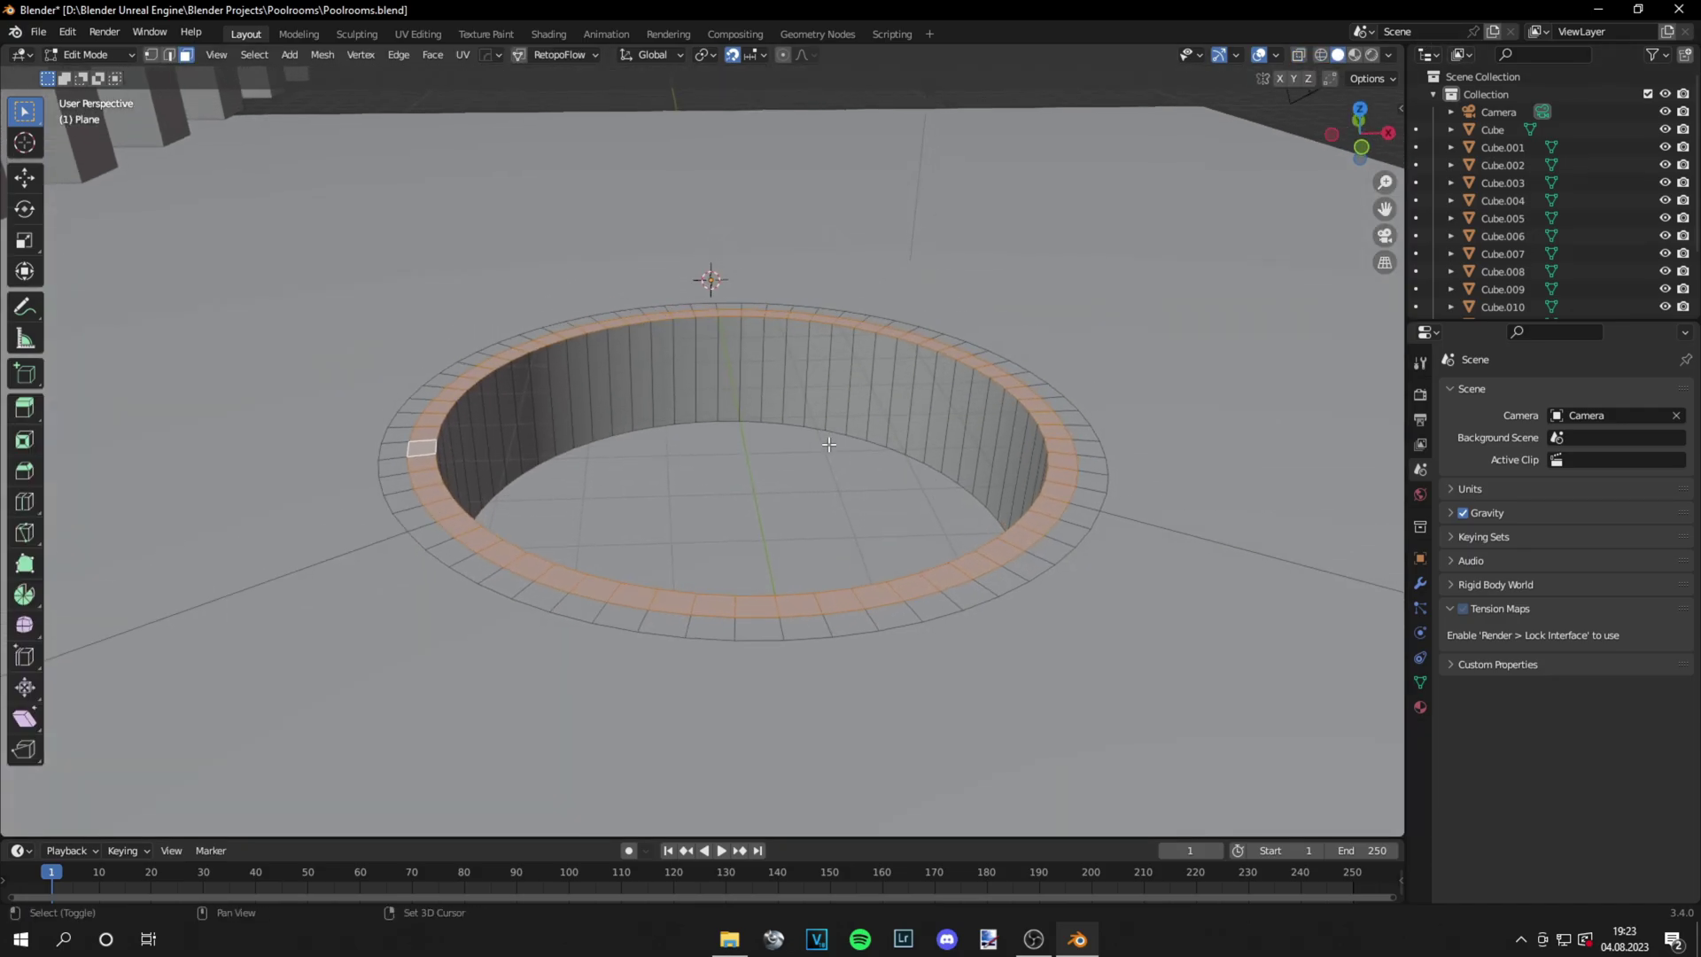
pyautogui.press('KP_1')
pyautogui.scroll(4, 755, 353)
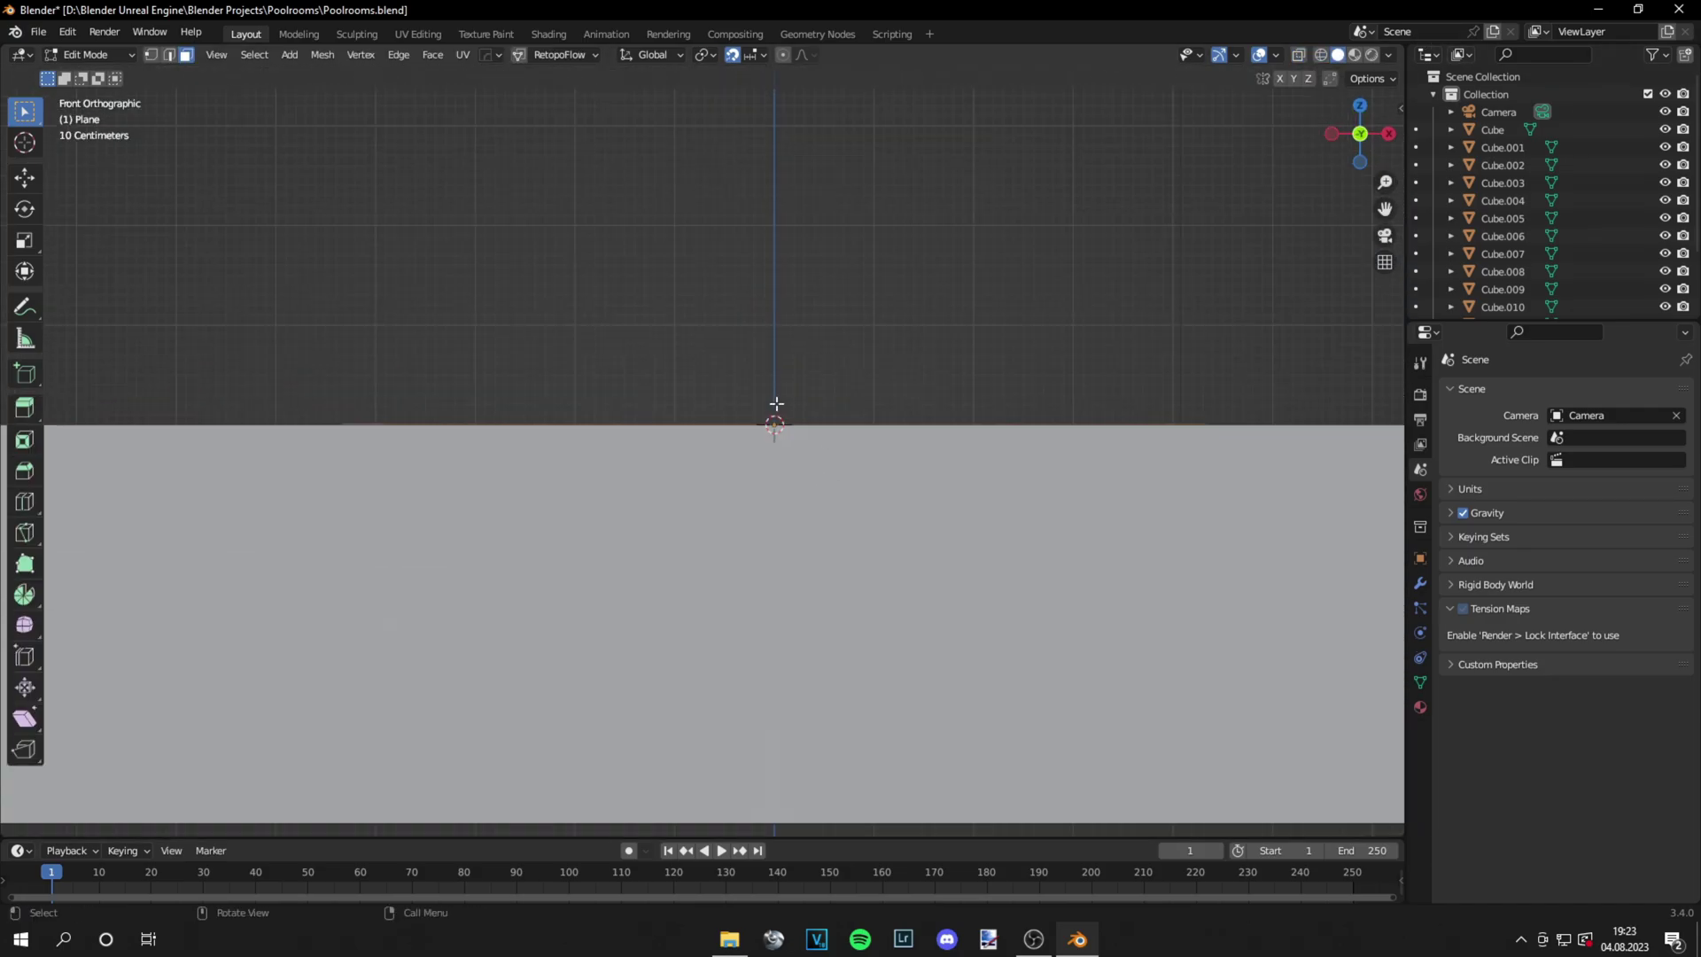
pyautogui.press('e')
pyautogui.click(777, 363)
pyautogui.press('Tab')
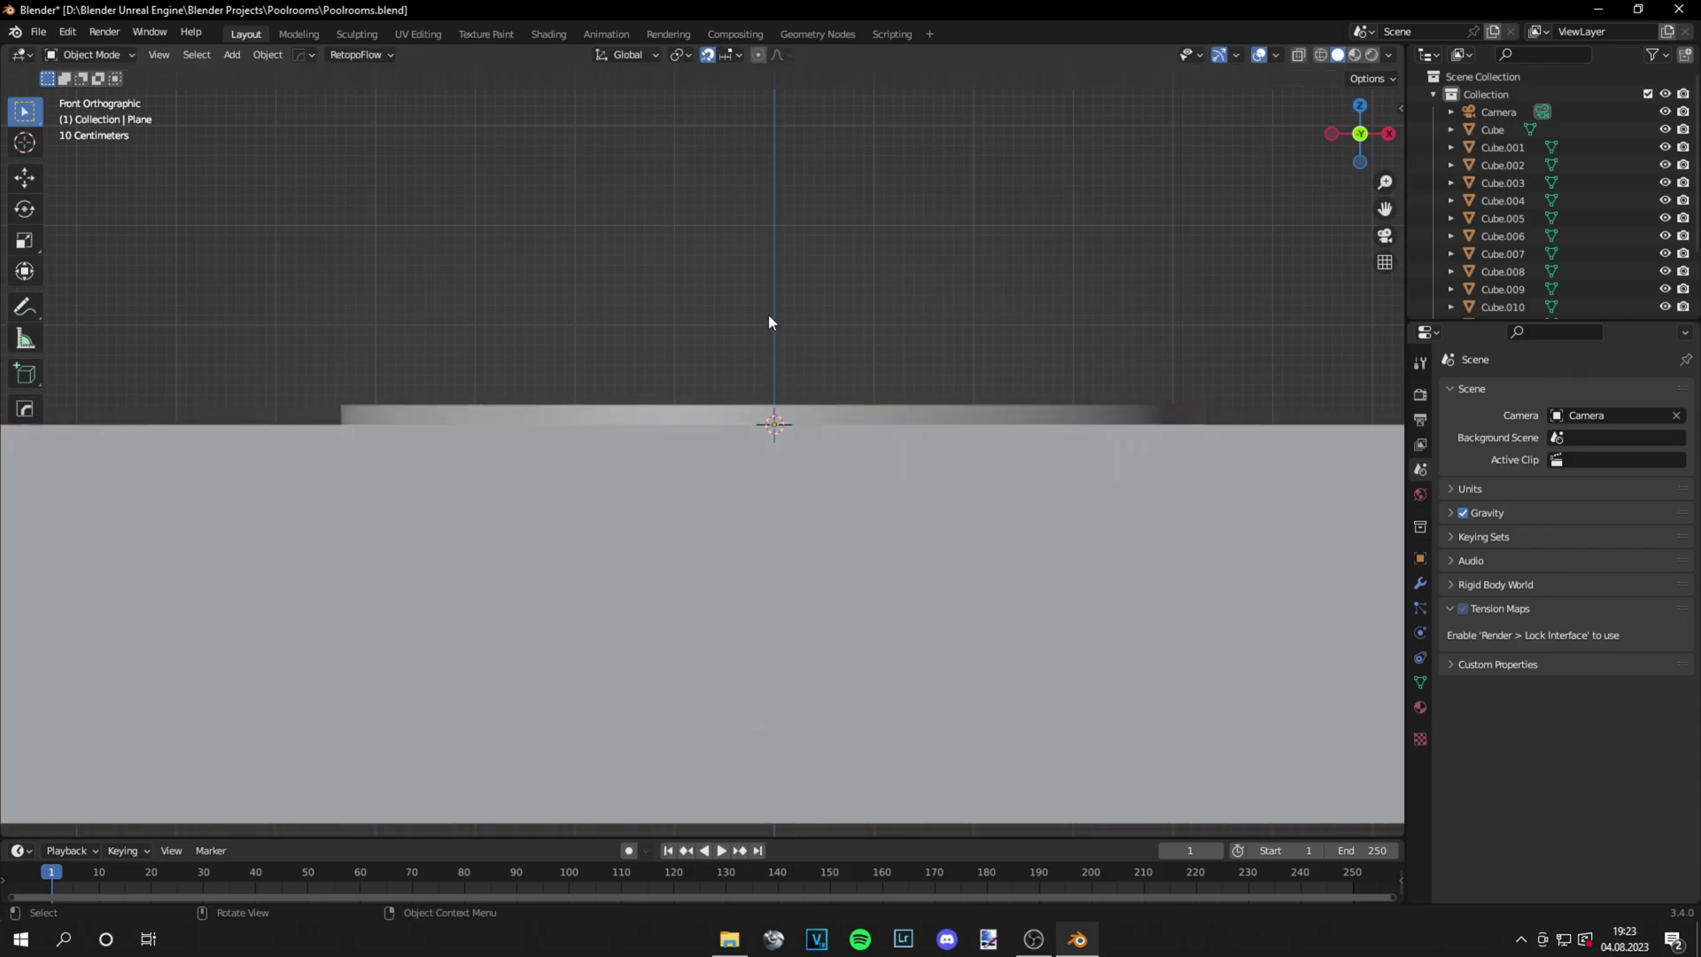
pyautogui.moveTo(768, 315); pyautogui.dragTo(775, 367, button='middle')
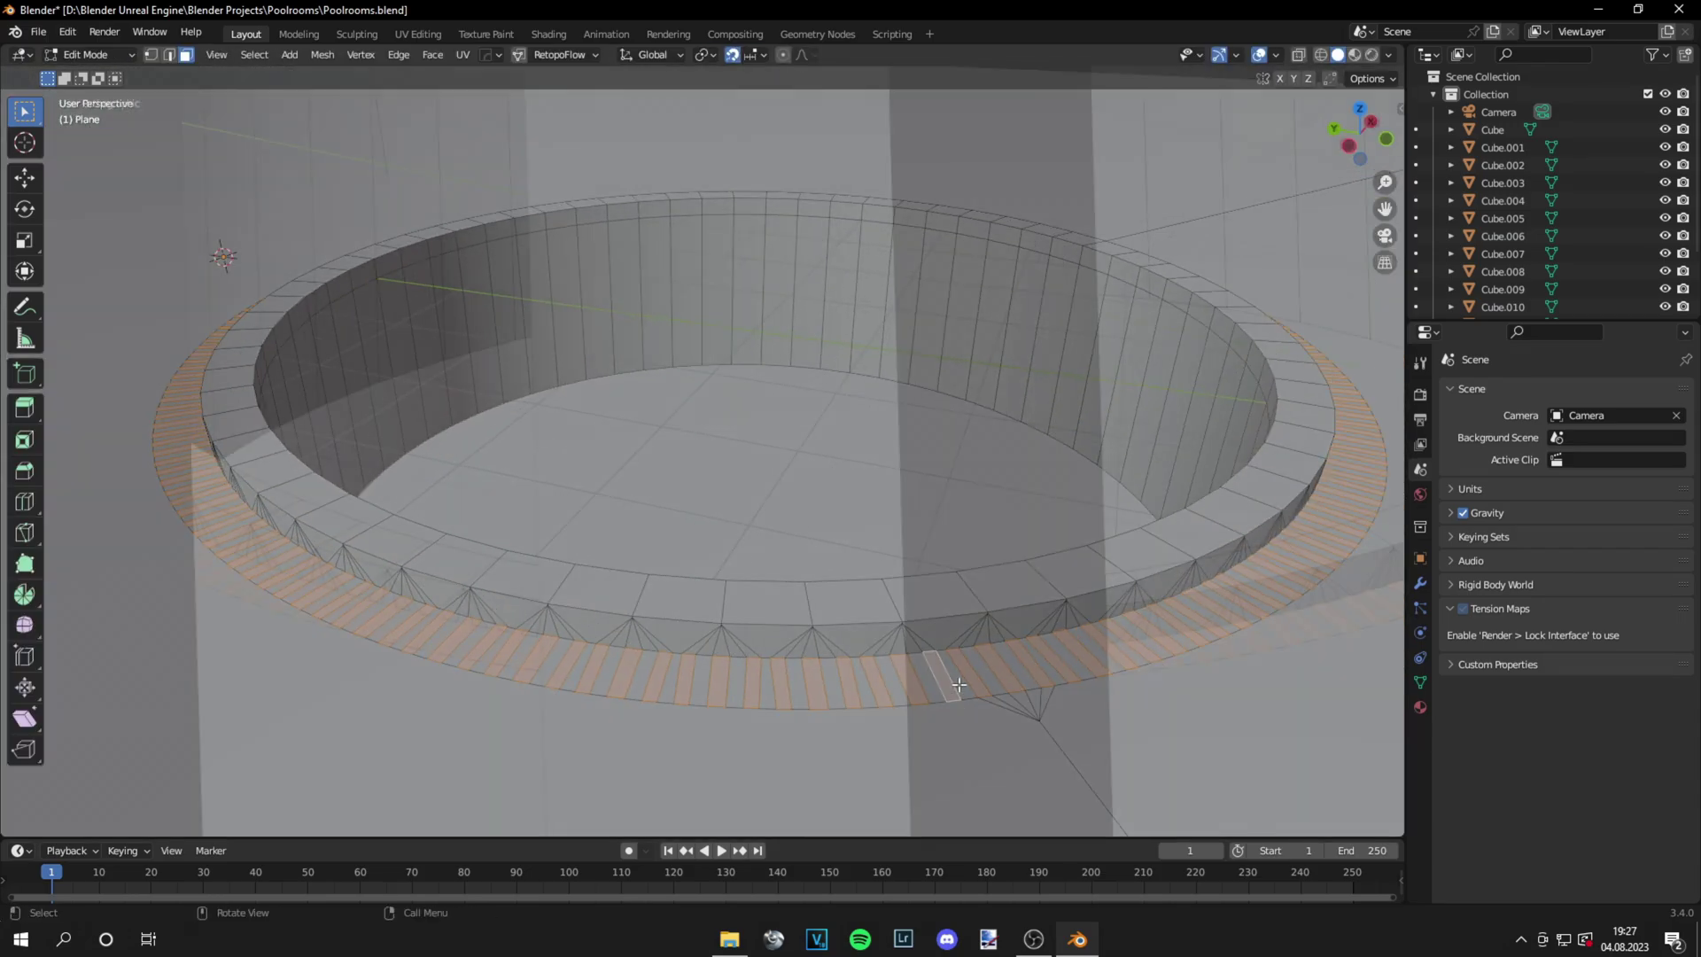
# Extrude the alternating faces around the outside of the pool rim 0.3 m downward to form drainage slots
pyautogui.press('KP_1')
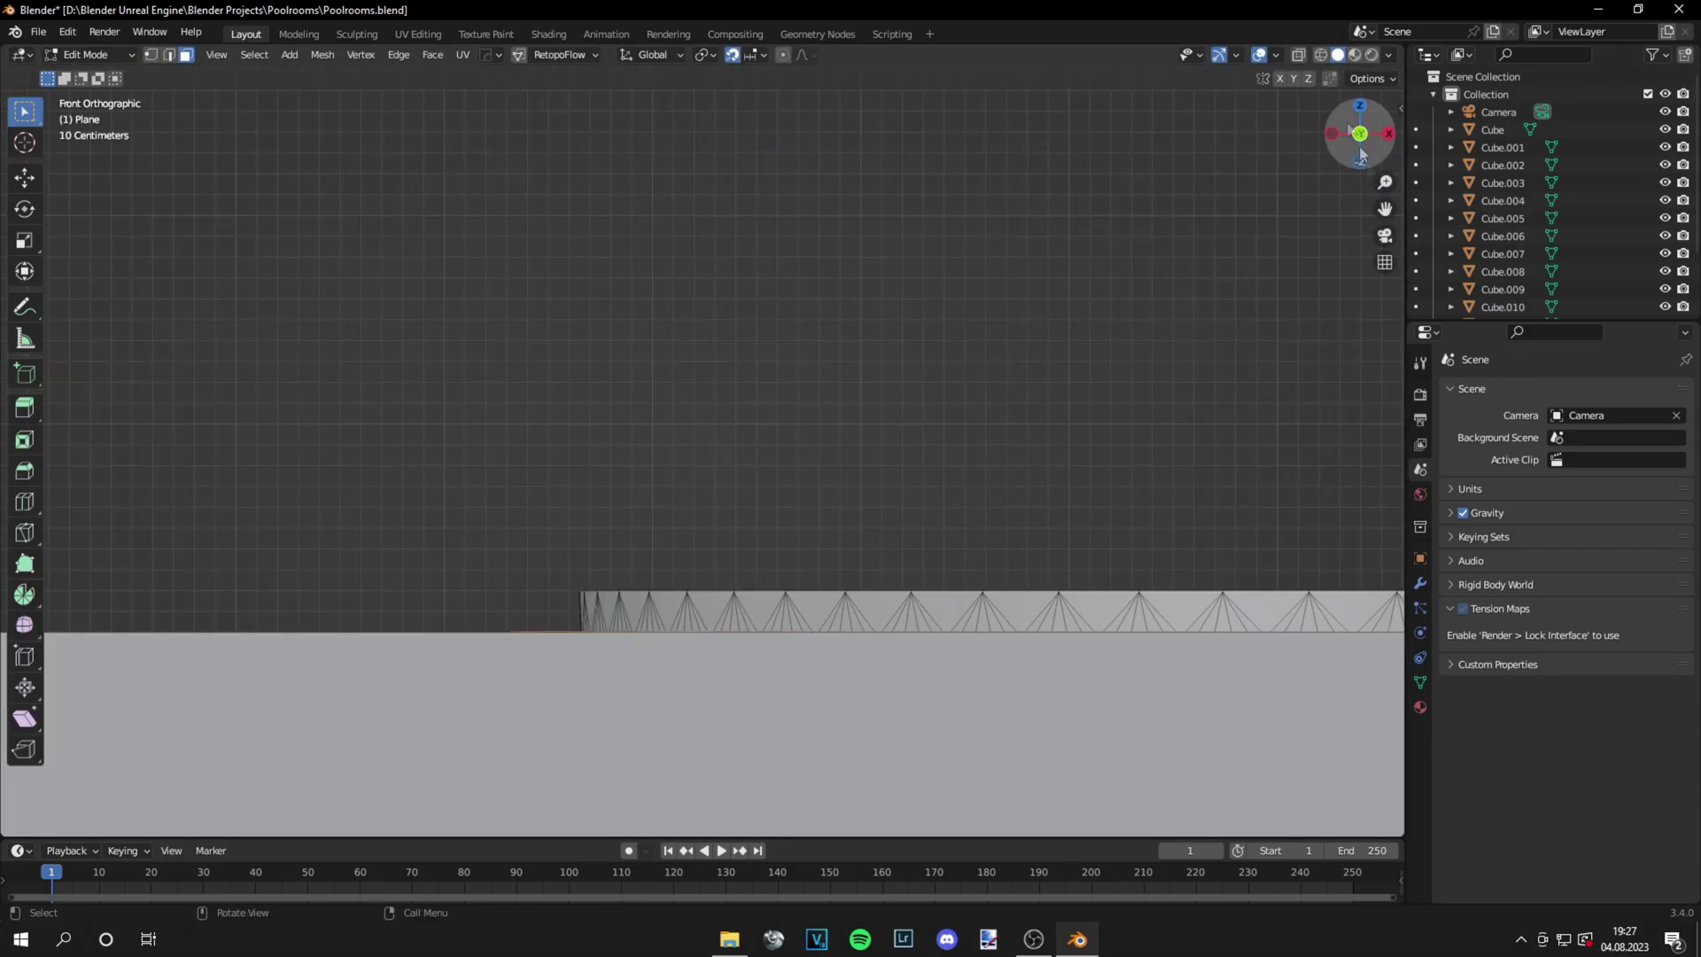
pyautogui.keyDown('shift'); pyautogui.moveTo(903, 447); pyautogui.dragTo(853, 353, button='middle'); pyautogui.keyUp('shift')
pyautogui.scroll(1, 895, 451)
pyautogui.press('e')
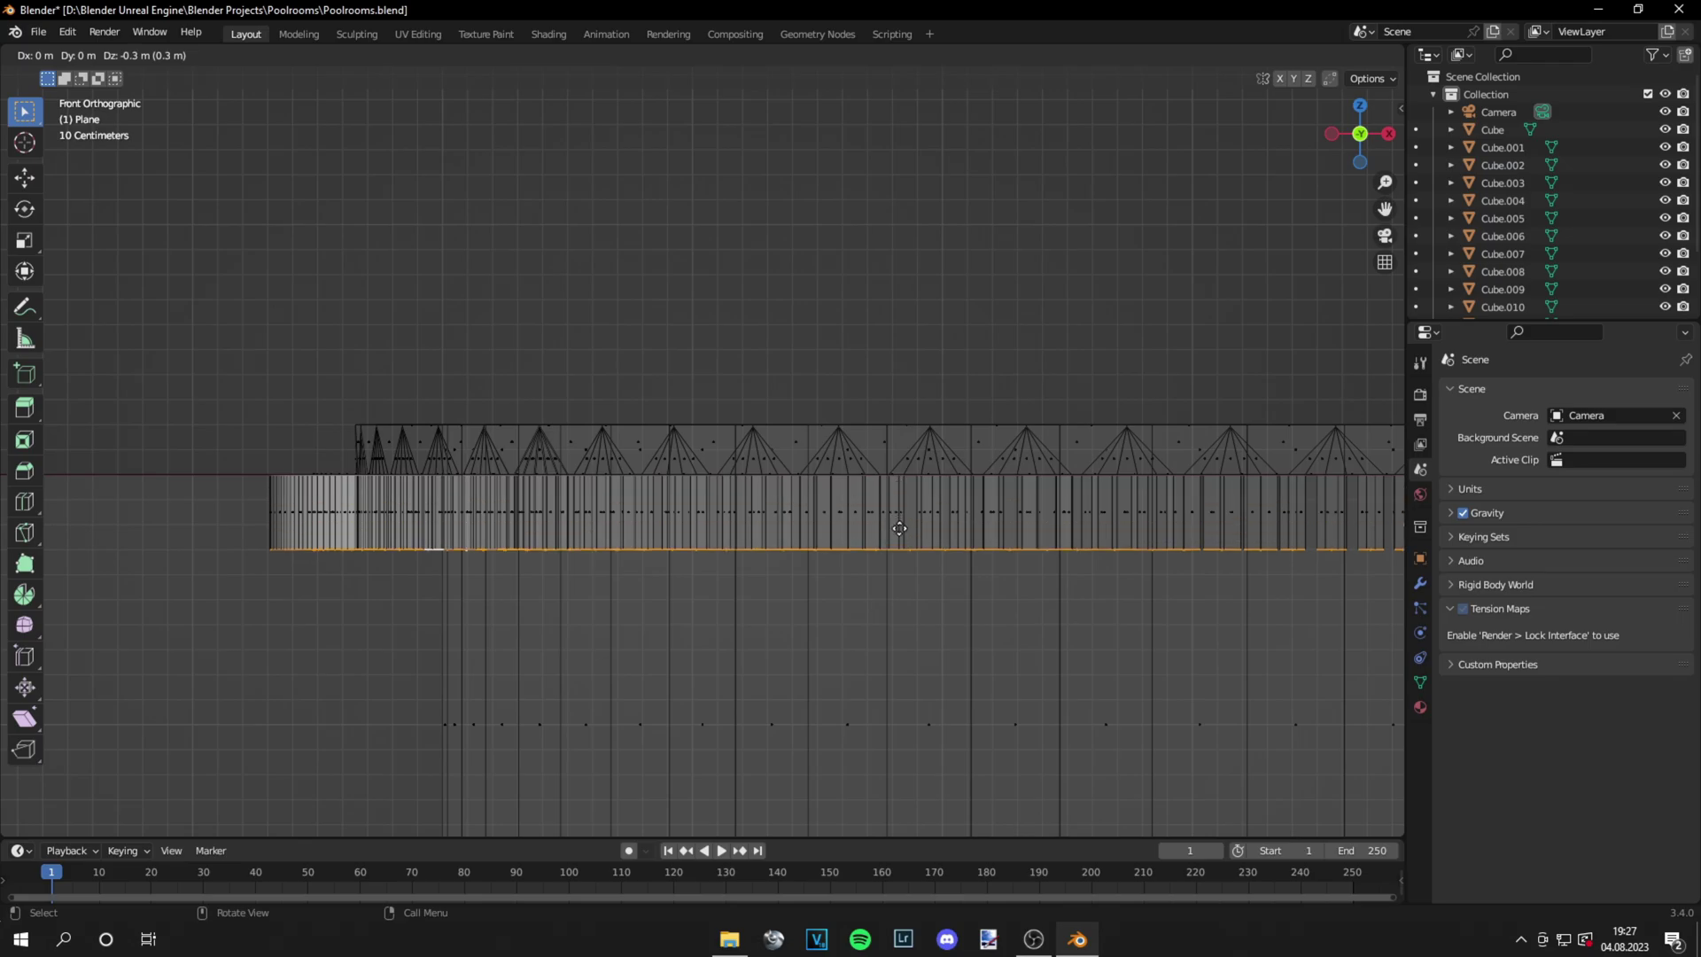
pyautogui.click(900, 528)
pyautogui.moveTo(899, 528); pyautogui.dragTo(912, 460, button='middle')
pyautogui.press('Tab')
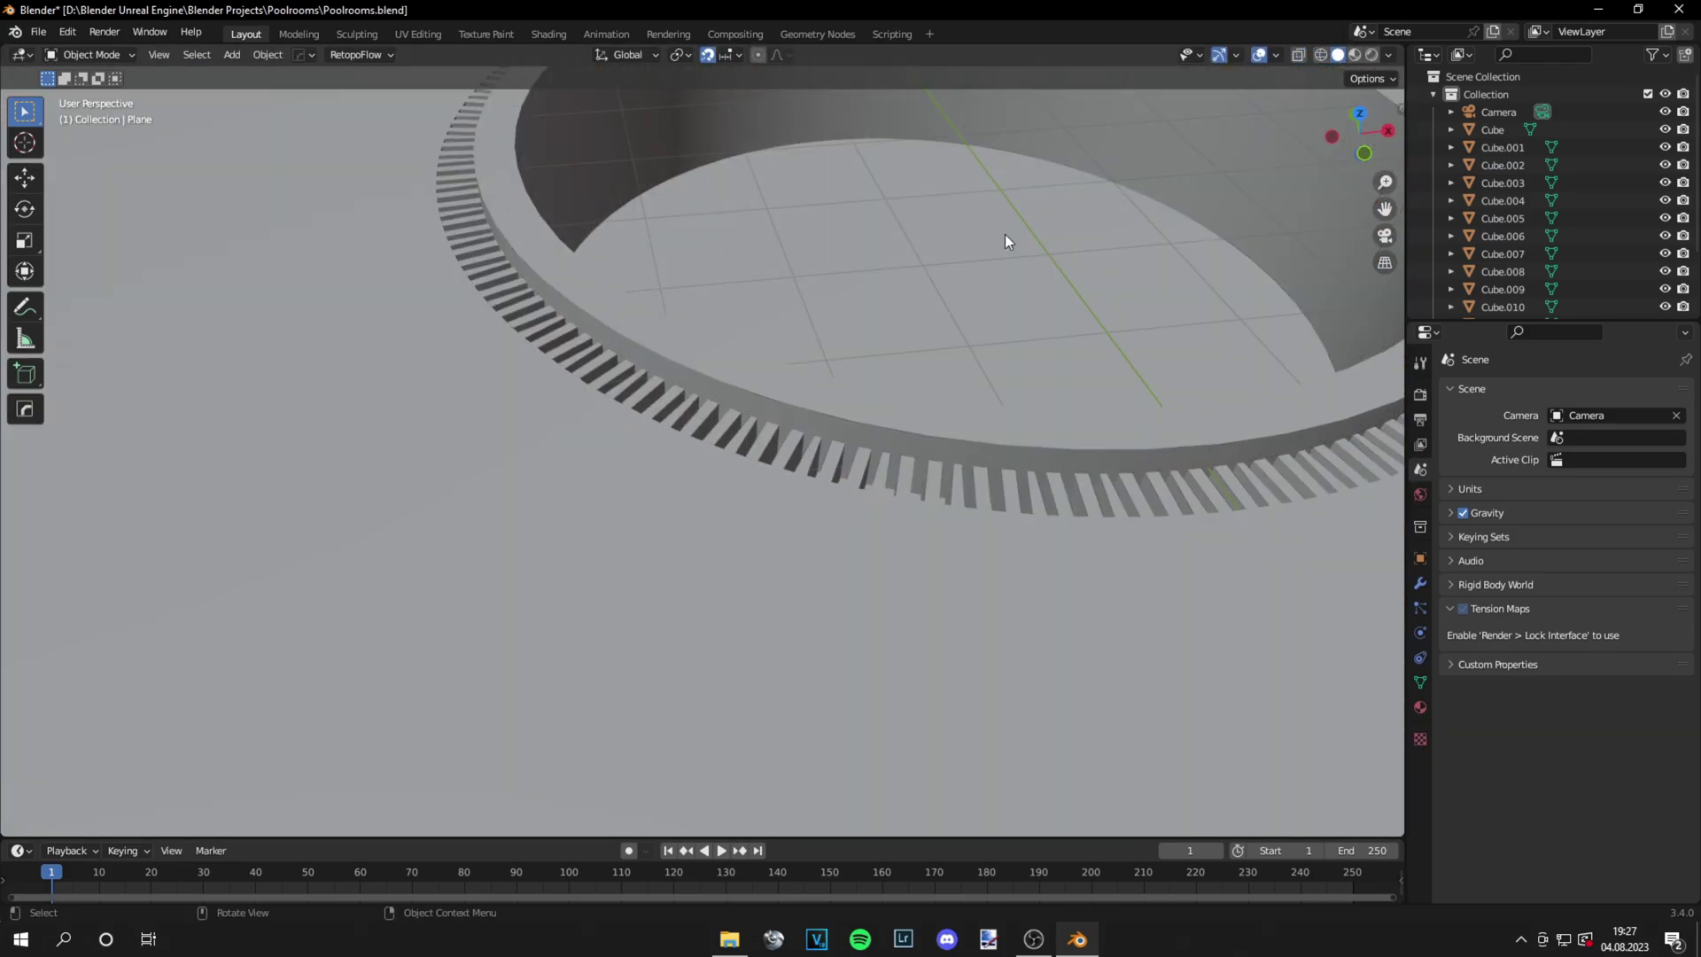
pyautogui.scroll(-5, 1119, 343)
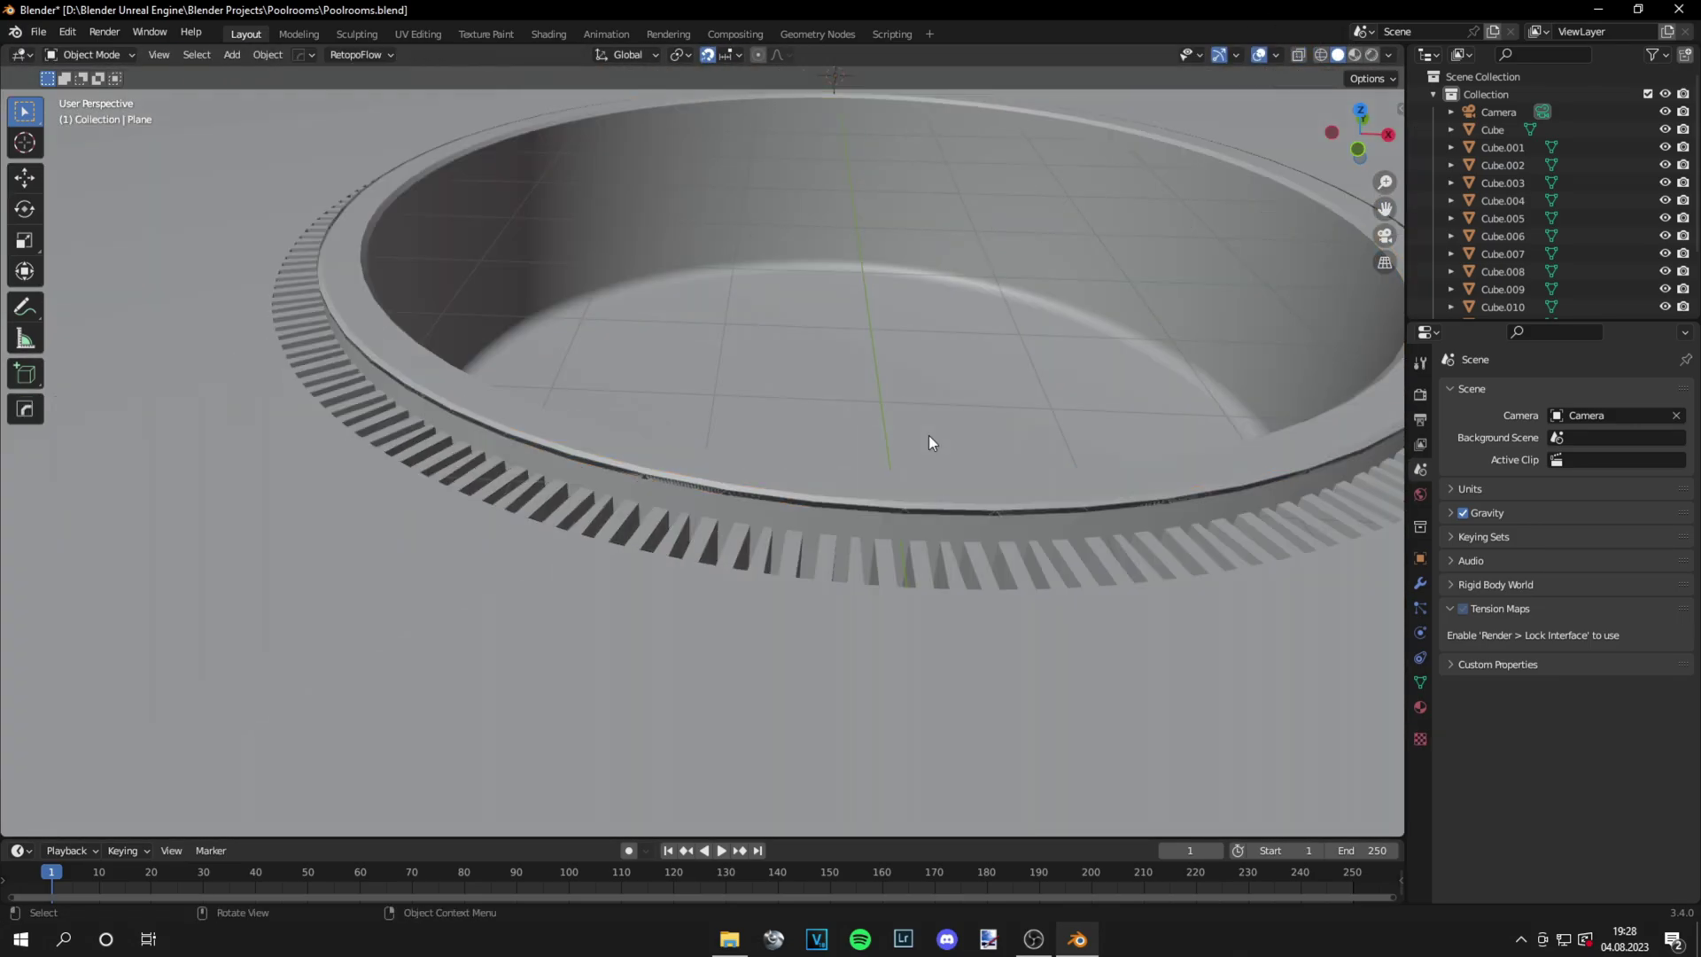
pyautogui.scroll(-6, 929, 434)
pyautogui.moveTo(928, 434); pyautogui.dragTo(943, 445, button='middle')
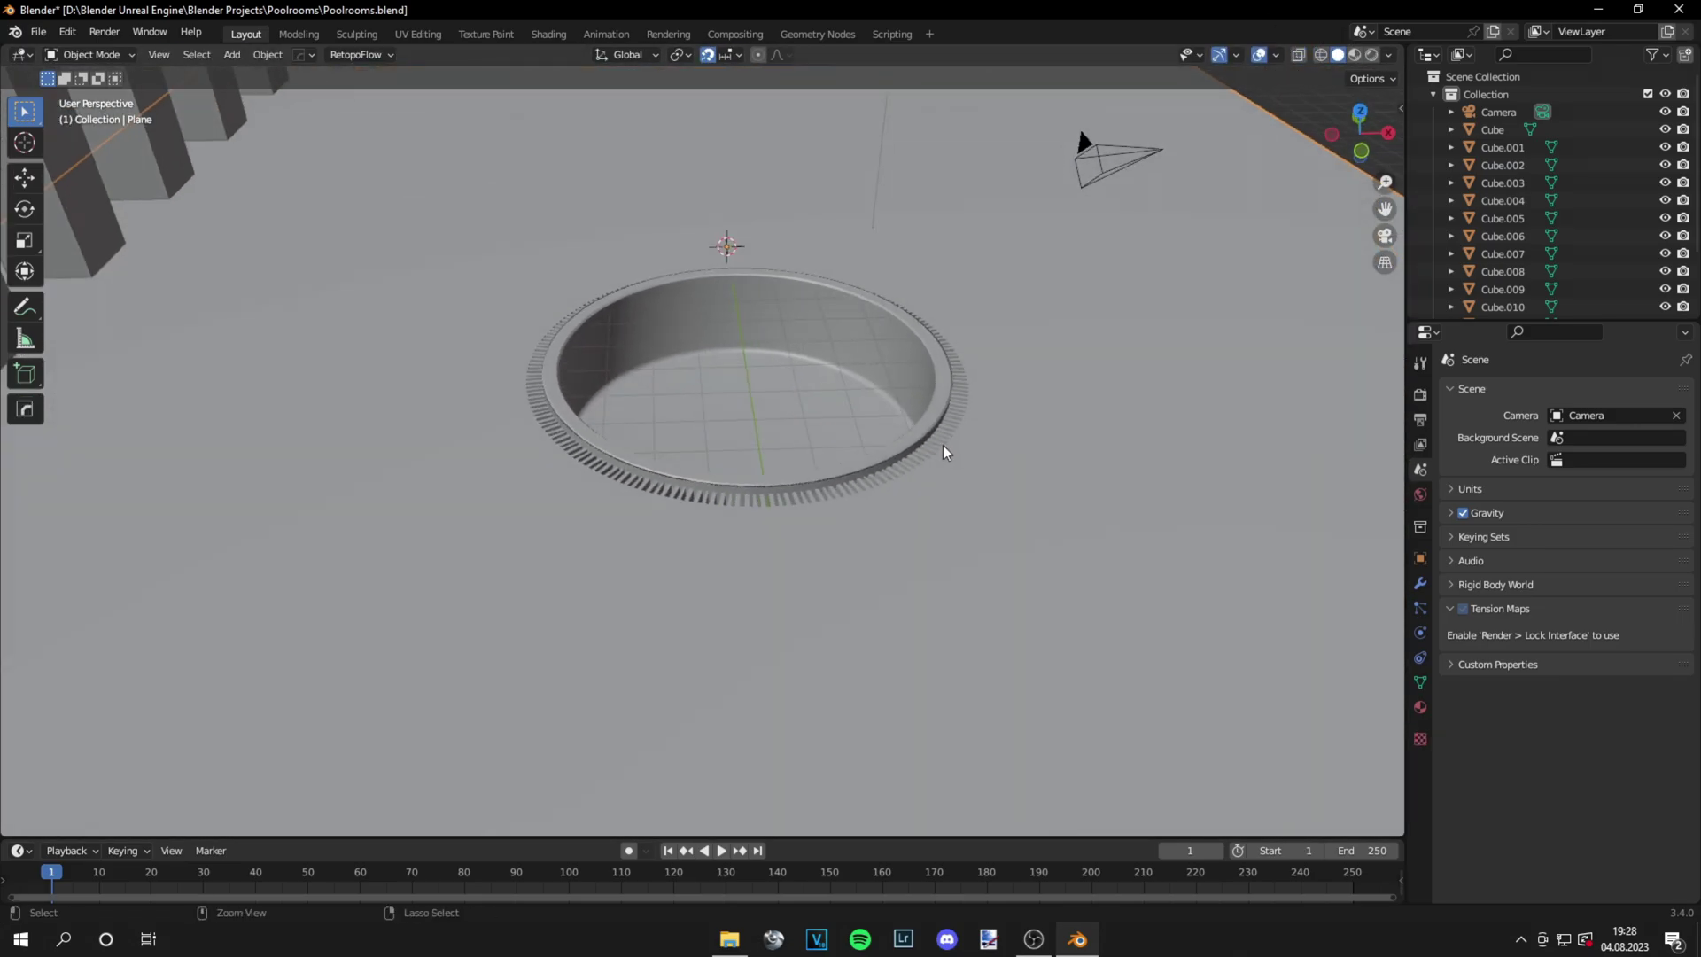
pyautogui.press('Tab')
pyautogui.press('Tab')
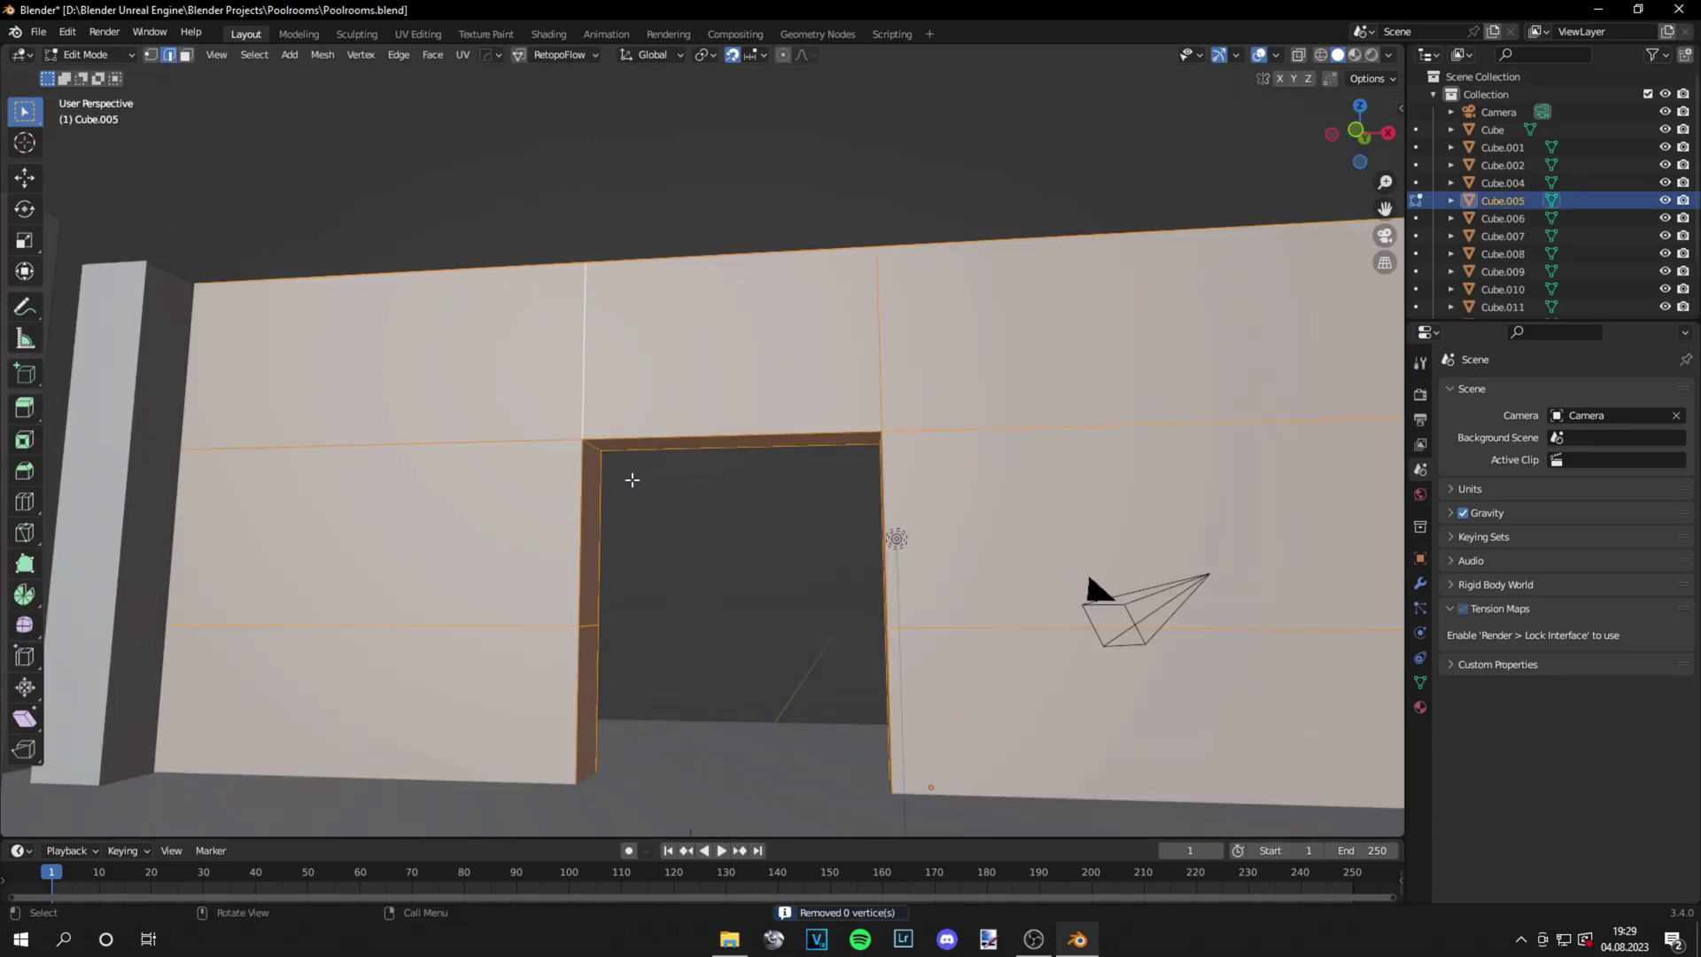
# Bevel the two upper corner edges of the wall's doorway with multiple segments to round it into an arch
pyautogui.hotkey('alt', 'a')
pyautogui.moveTo(706, 463); pyautogui.dragTo(826, 462, button='middle')
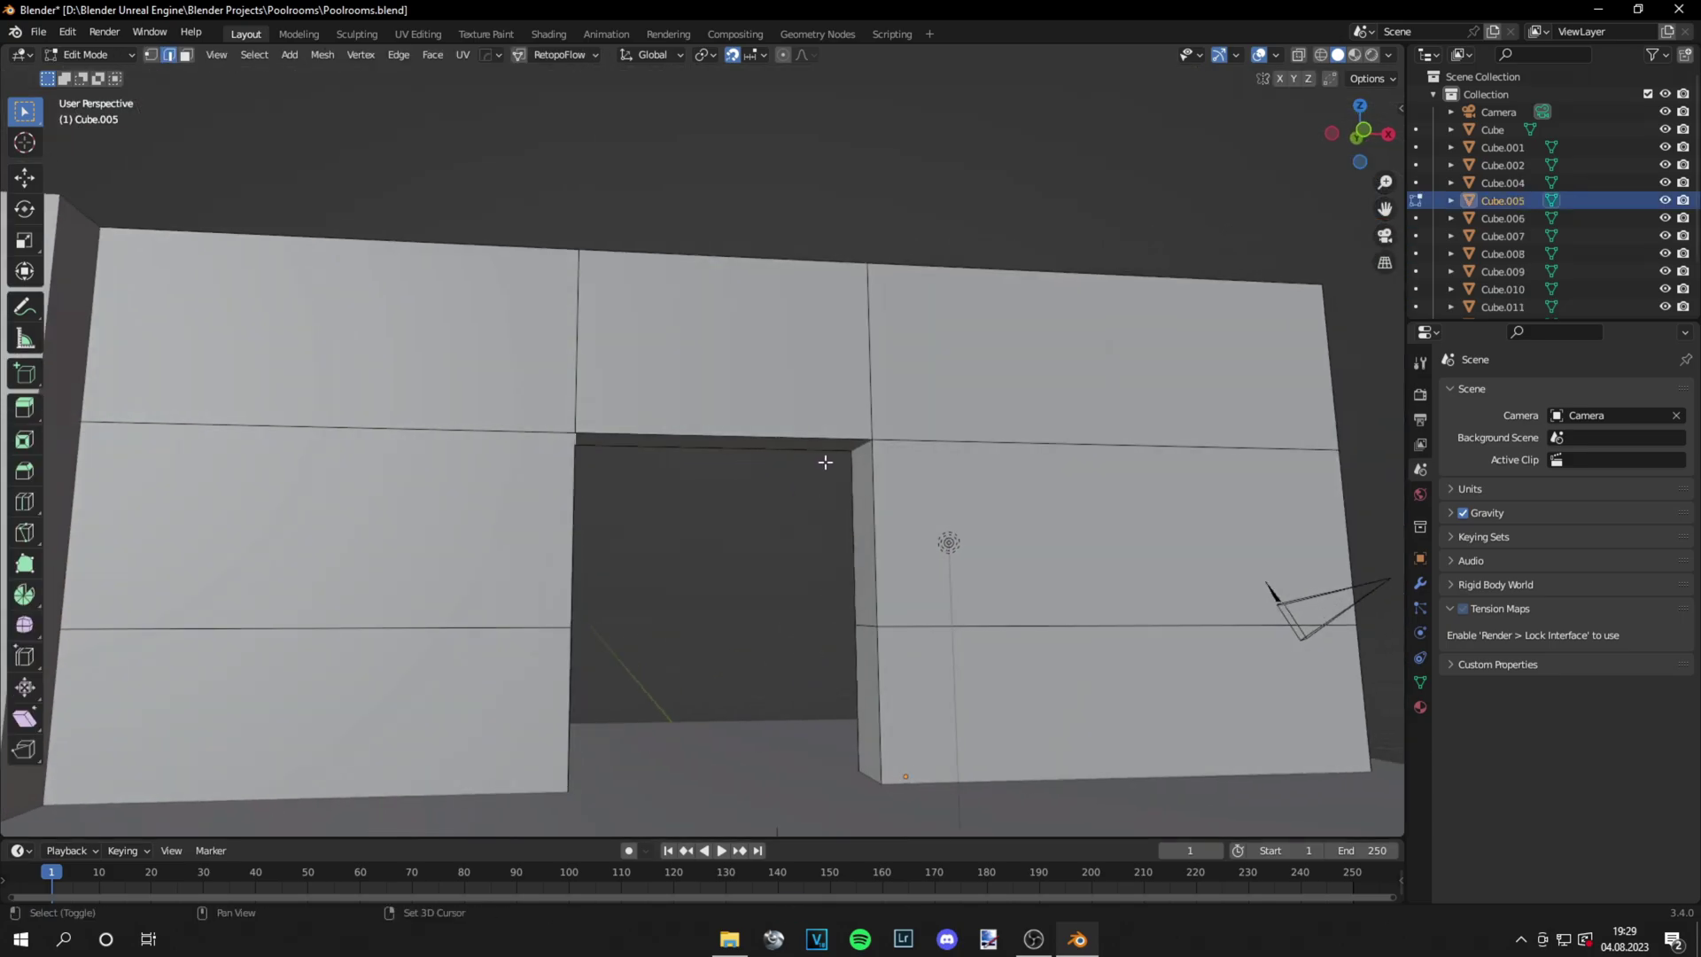
pyautogui.hotkey('ctrl', 'b')
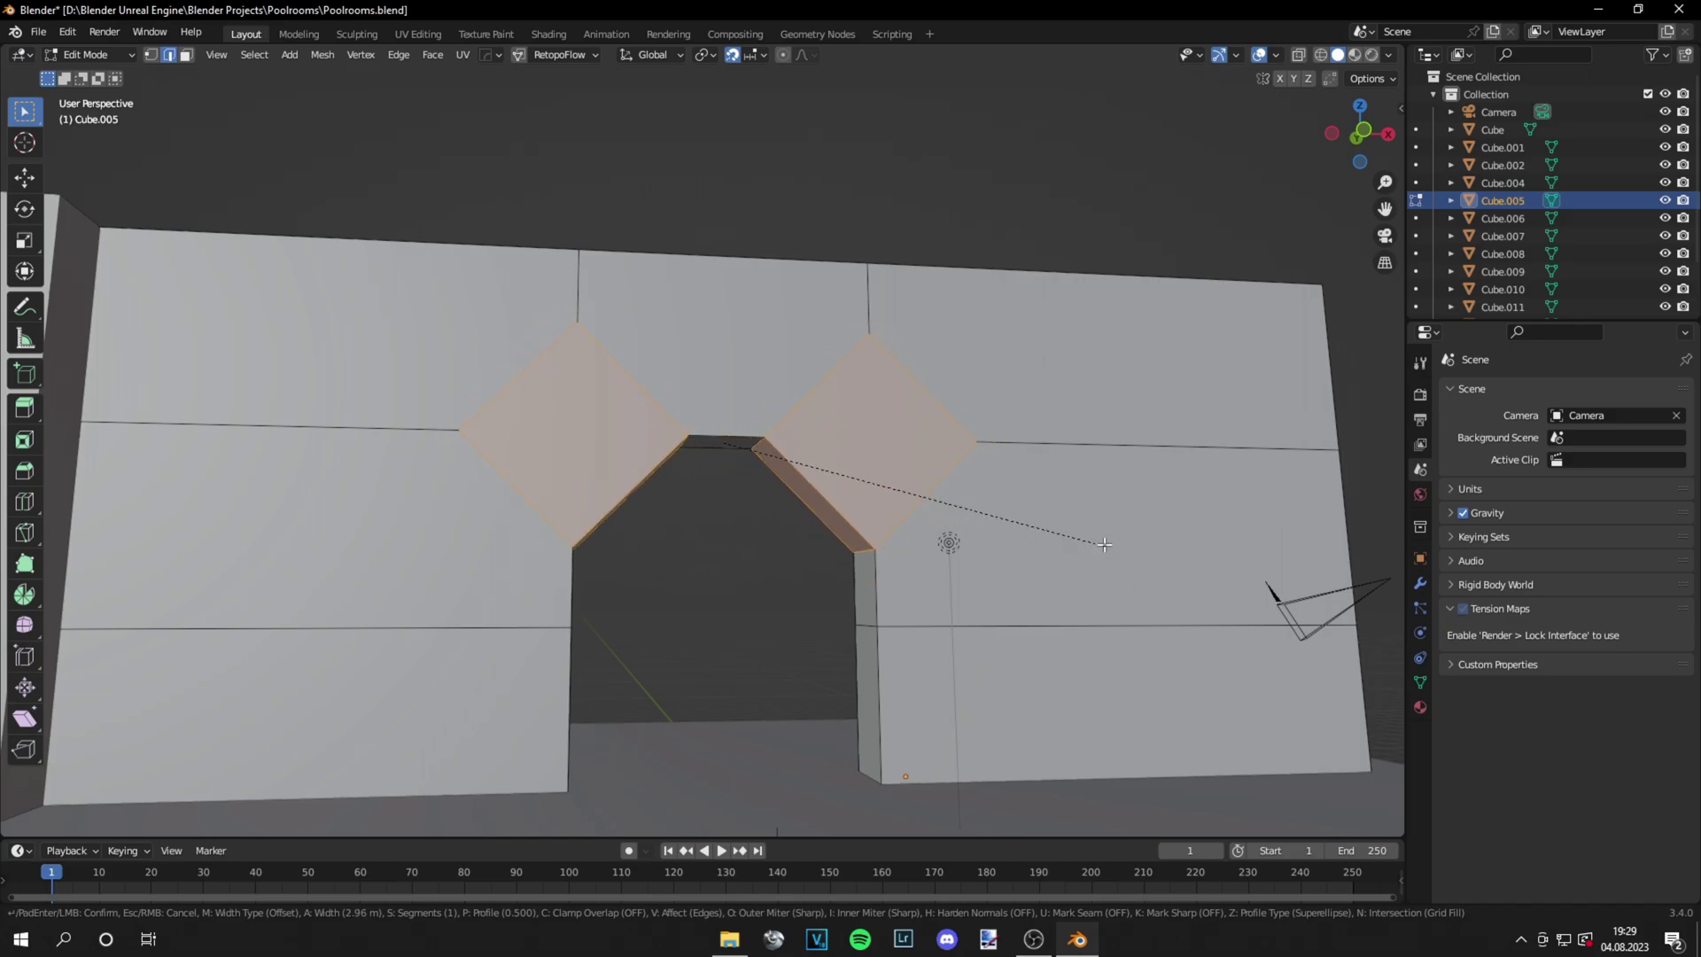
pyautogui.scroll(5, 1139, 531)
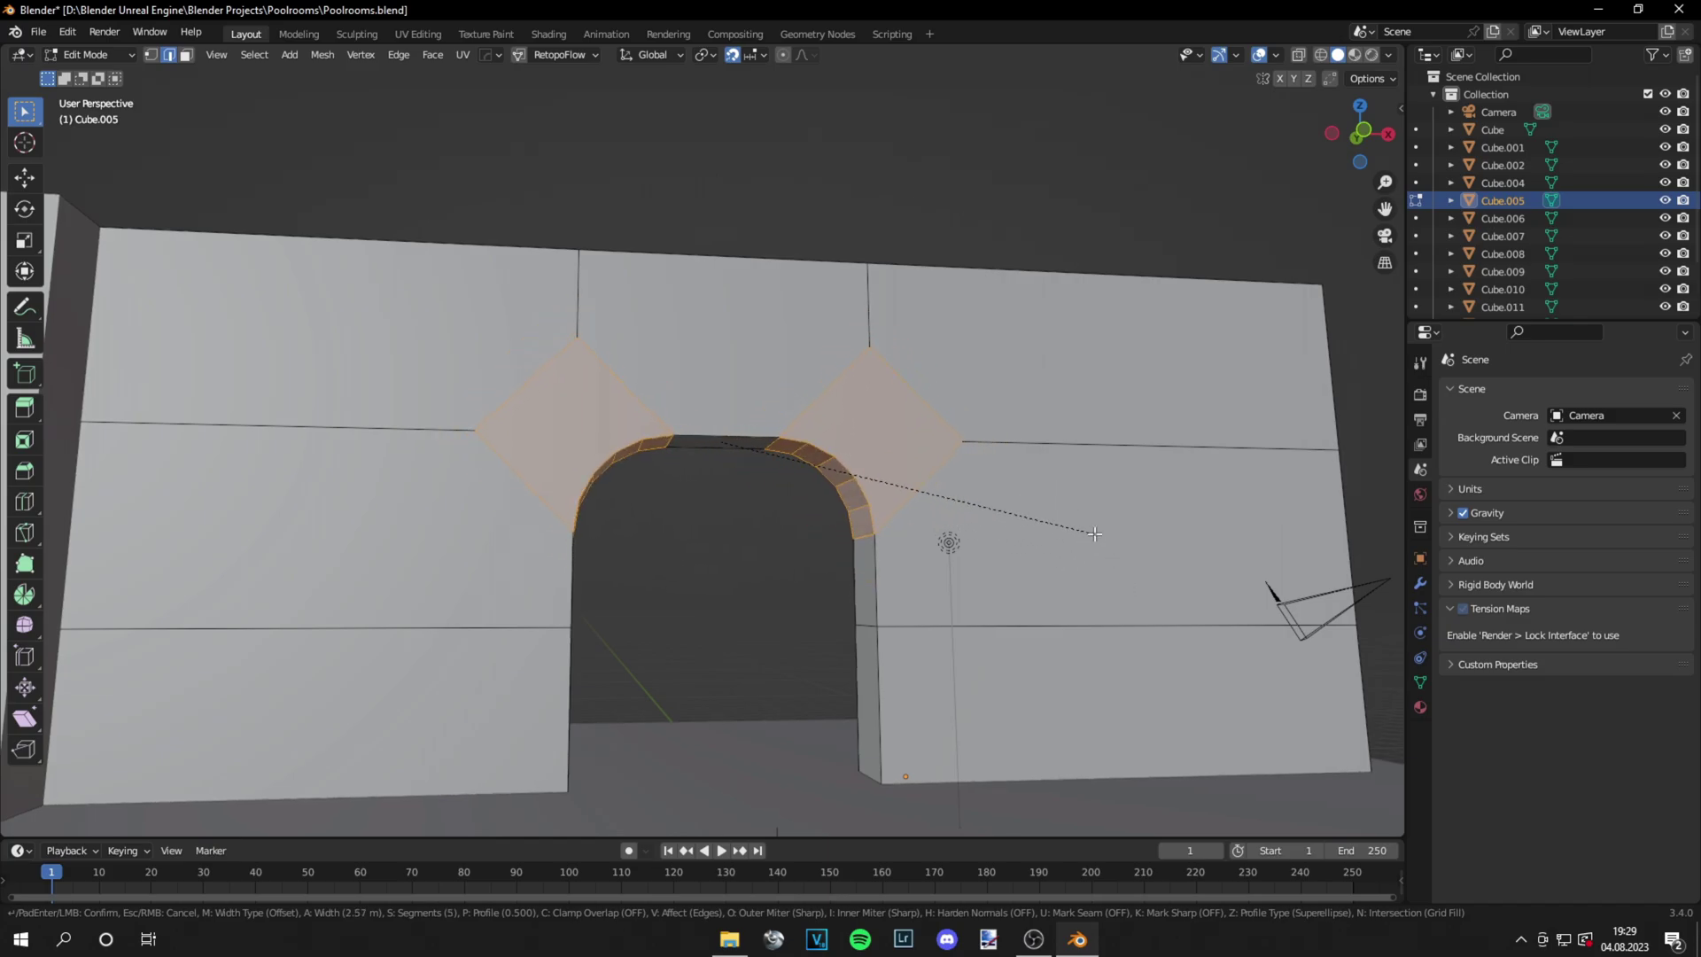
pyautogui.click(1143, 534)
pyautogui.press('Tab')
pyautogui.scroll(-5, 1125, 532)
pyautogui.moveTo(1120, 529)
pyautogui.mouseDown(button='middle')
pyautogui.moveTo(1065, 576)
pyautogui.moveTo(1033, 562)
pyautogui.moveTo(1147, 514)
pyautogui.mouseUp(button='middle')
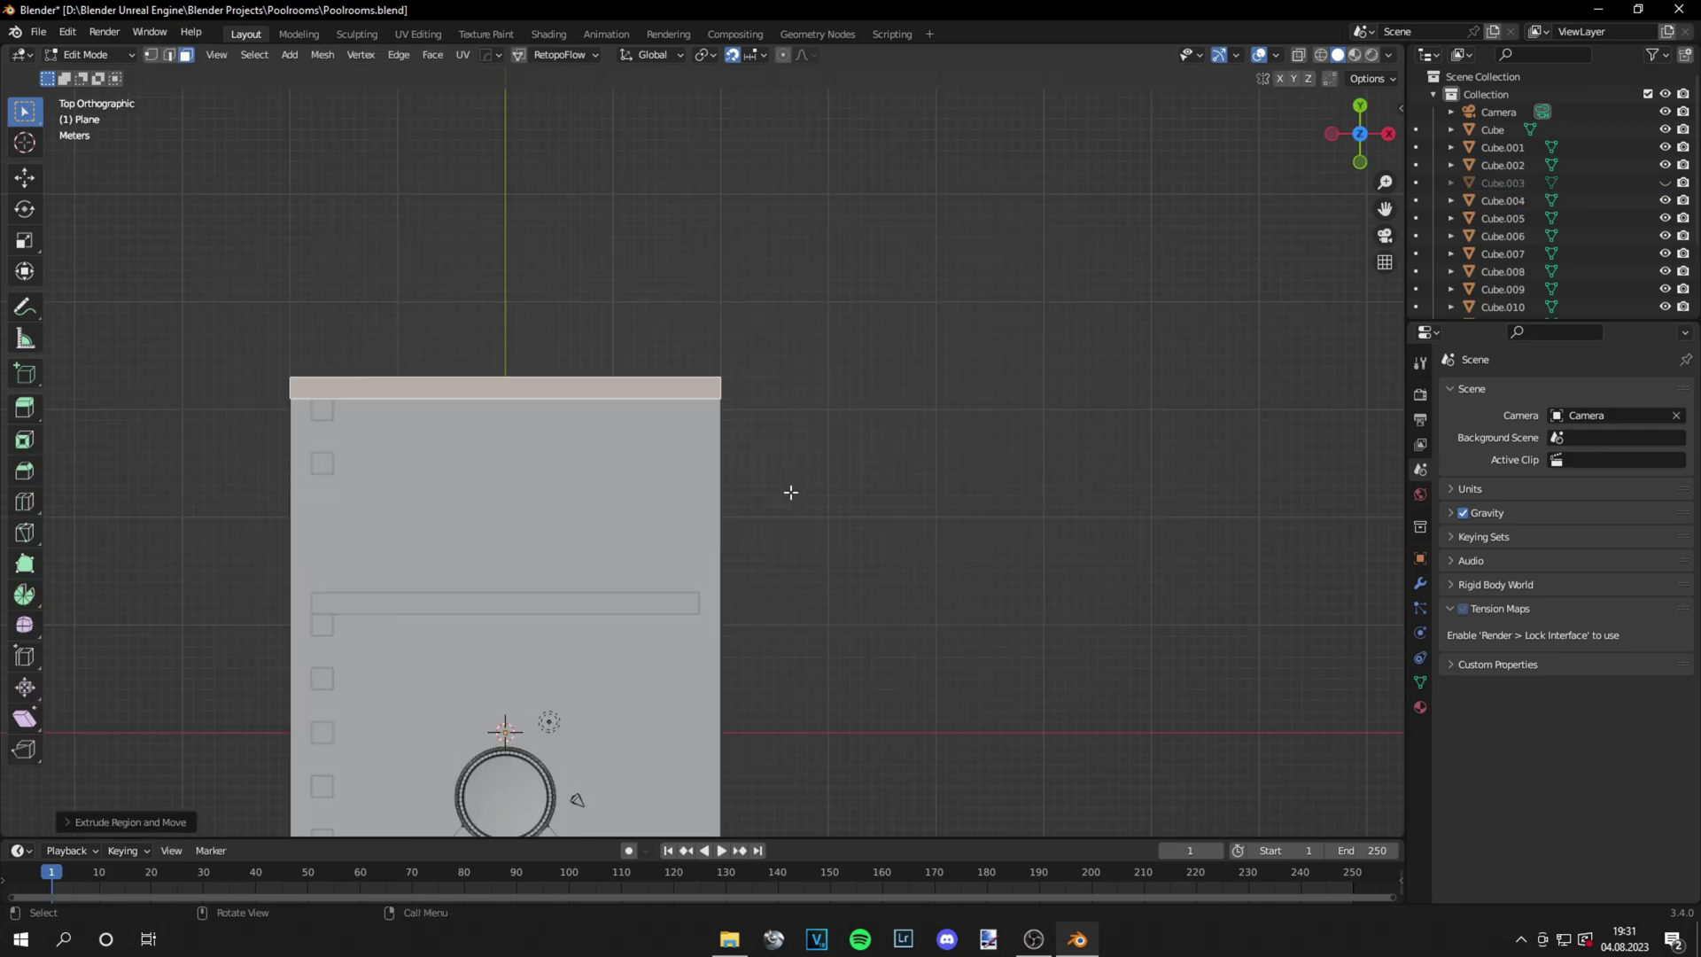
# Fill the gap in the pillar row with two pasted copies of a pillar, spaced evenly along Y
pyautogui.scroll(2, 789, 493)
pyautogui.scroll(2, 427, 363)
pyautogui.press('Tab')
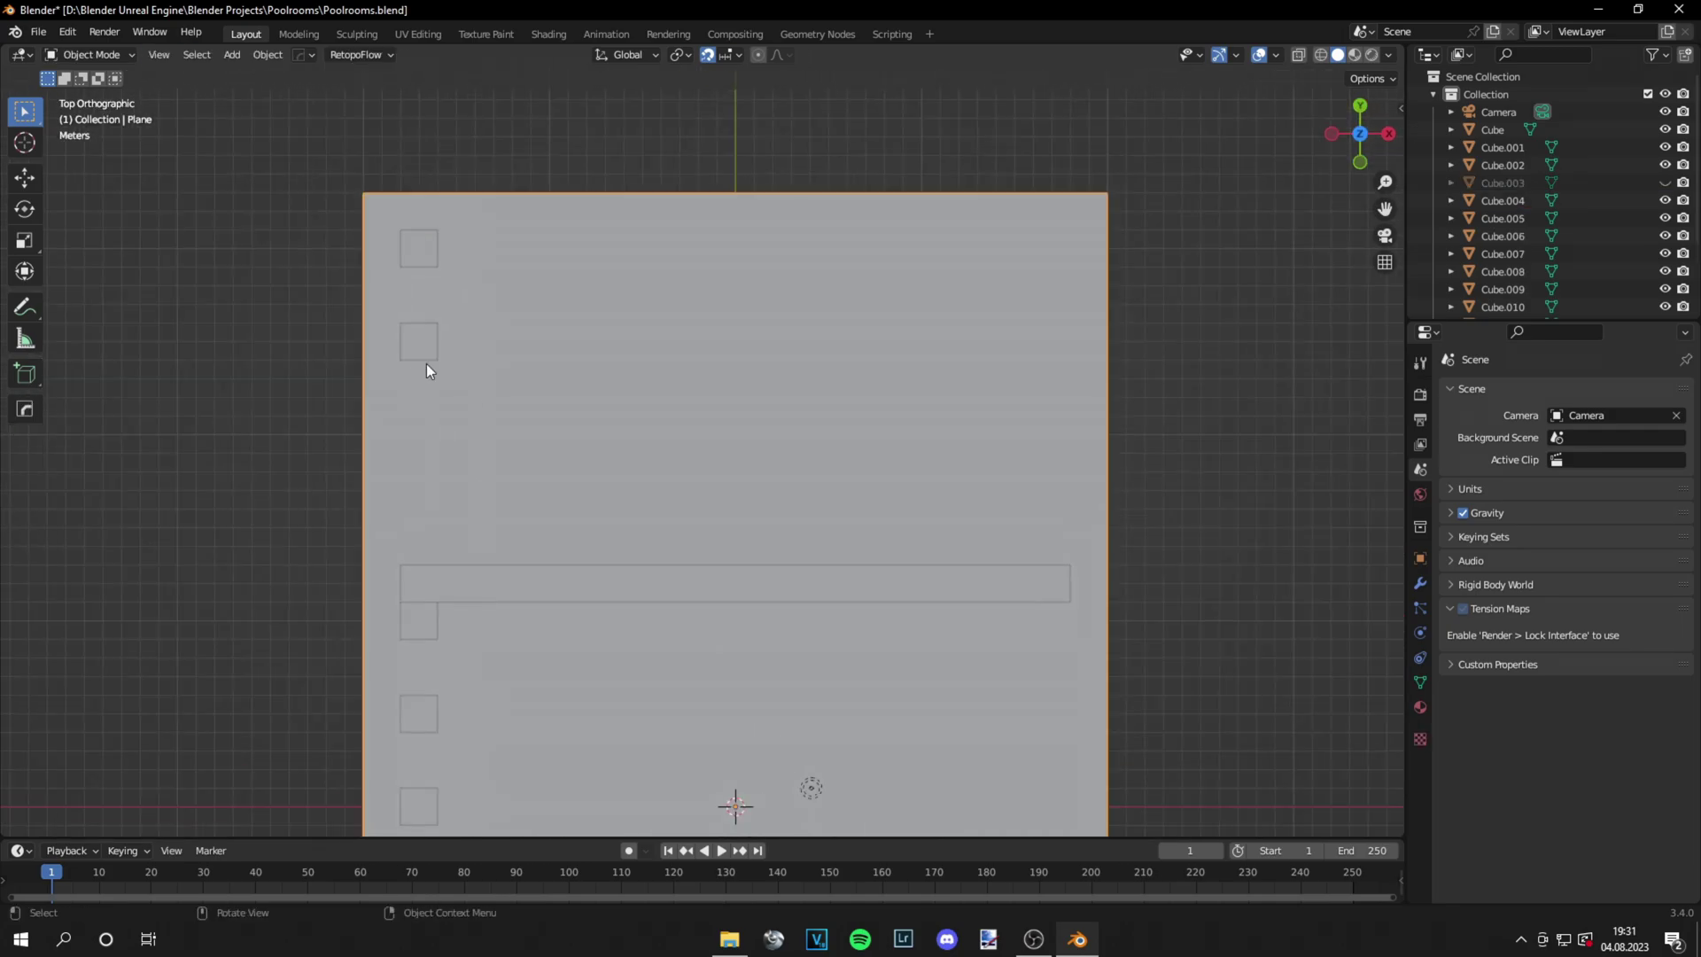
pyautogui.click(425, 355)
pyautogui.hotkey('ctrl', 'v')
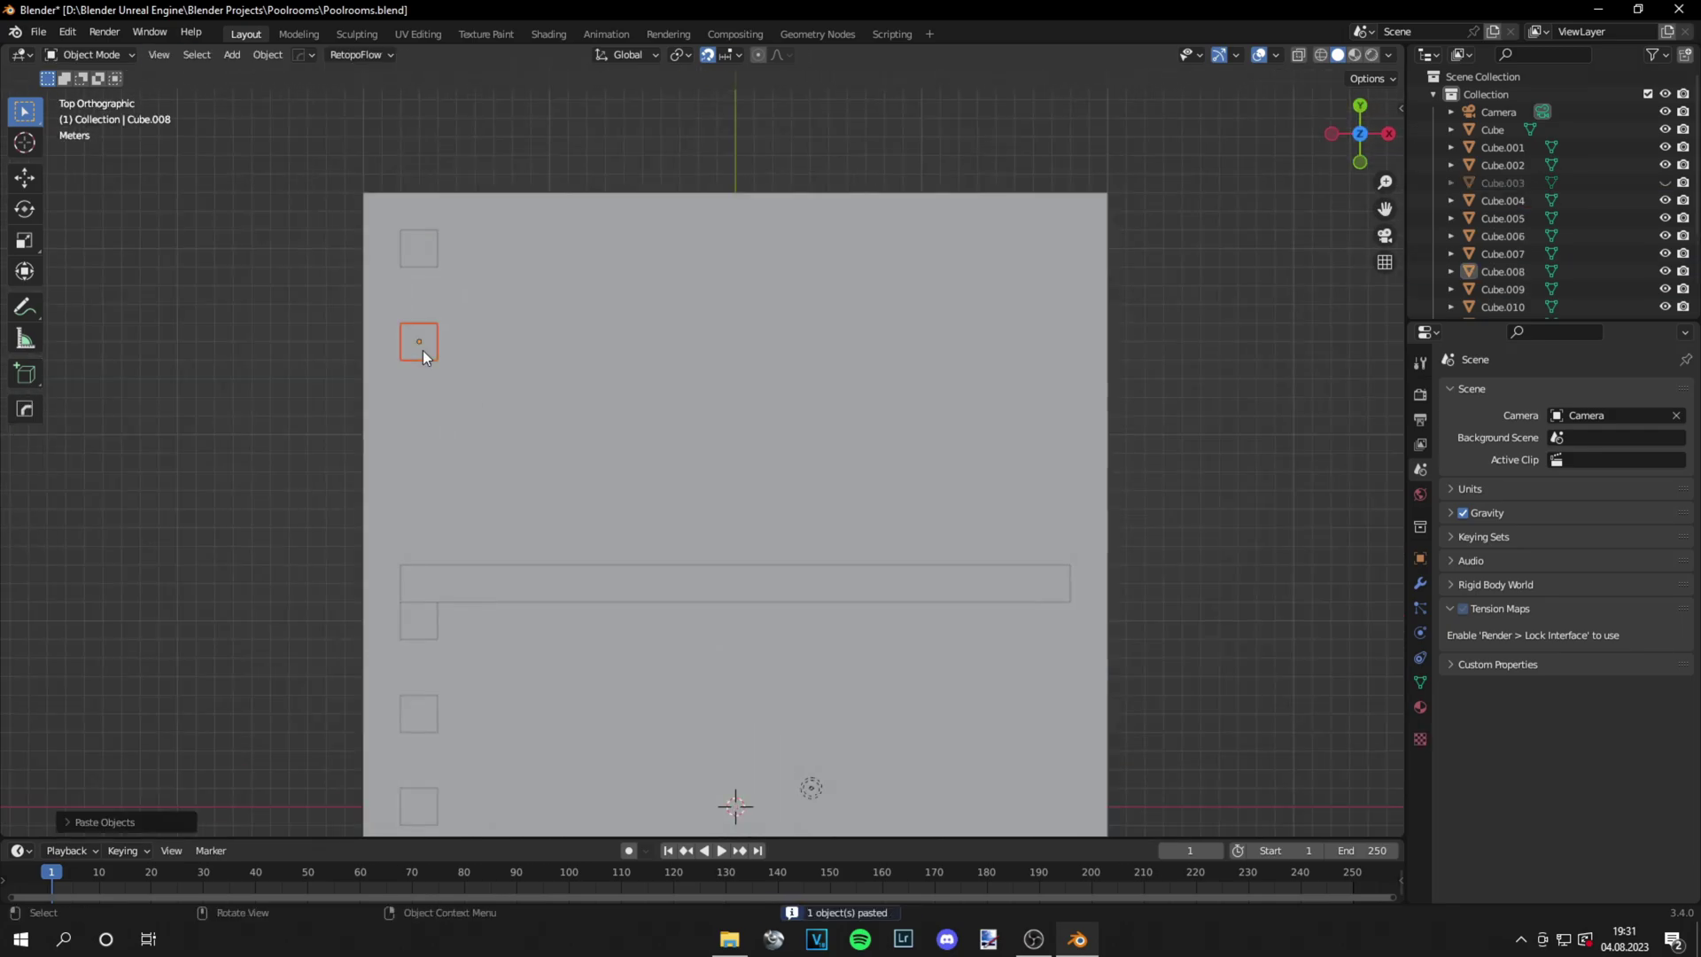
pyautogui.press('g')
pyautogui.click(428, 557)
pyautogui.press('g')
pyautogui.click(431, 450)
pyautogui.scroll(-3, 689, 462)
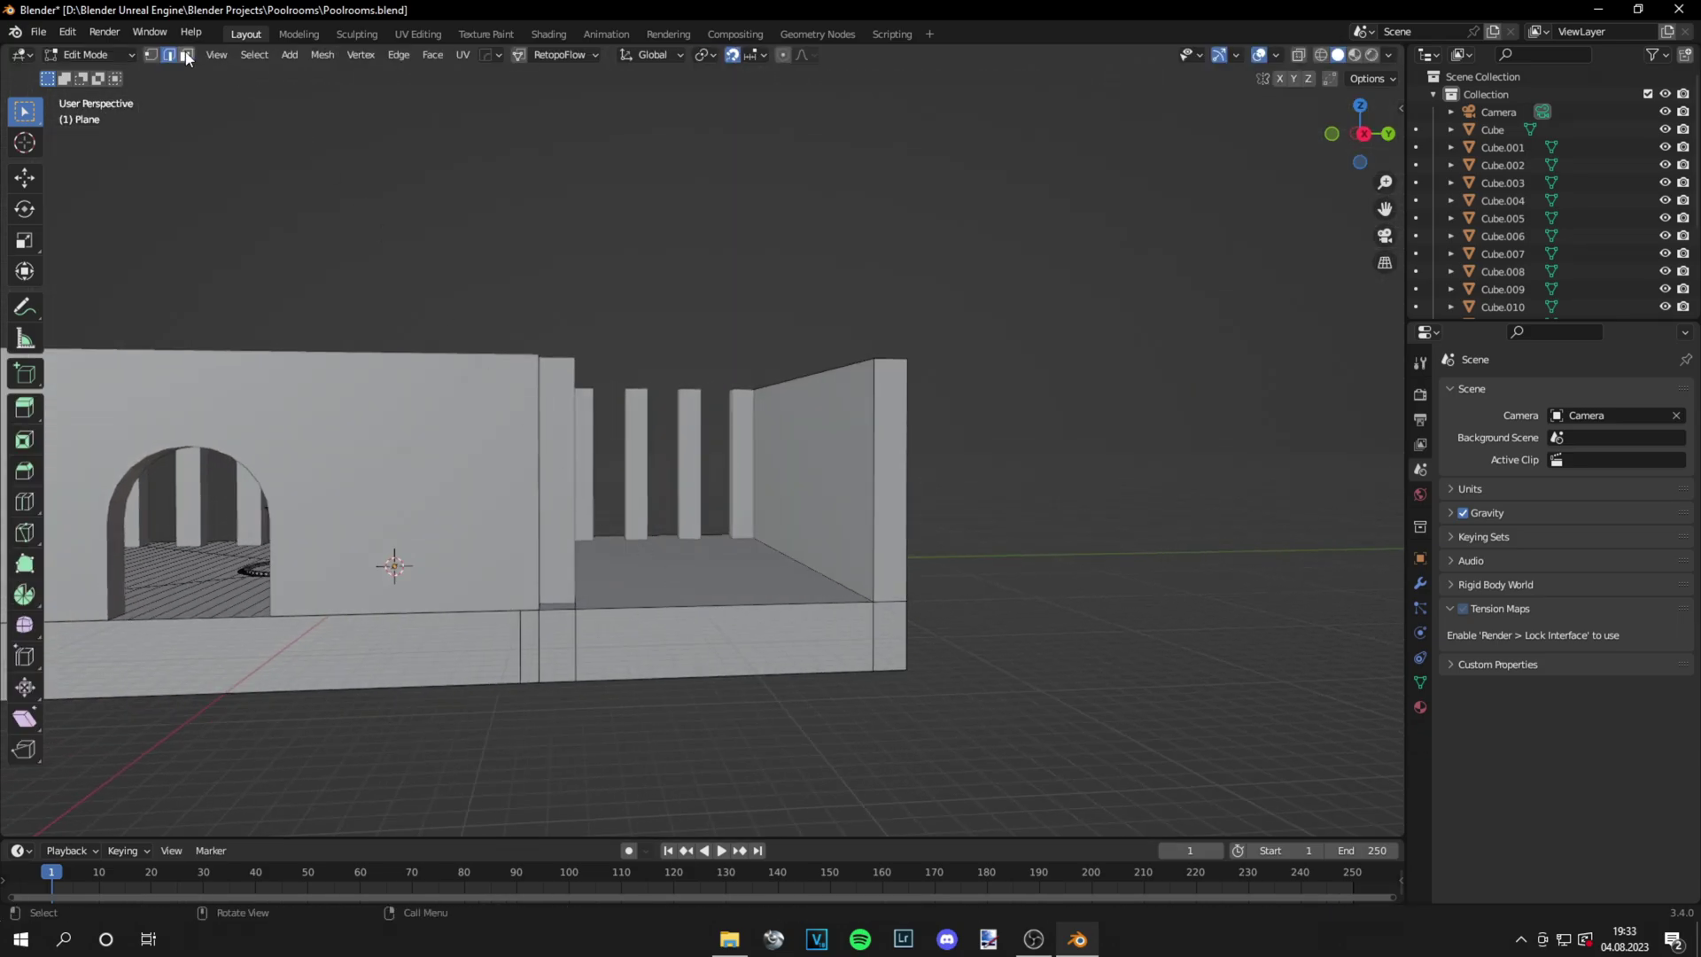
# Extrude the three adjoining side faces of the floor base at the open end of the rear corridor outward along X
pyautogui.click(186, 56)
pyautogui.click(678, 644)
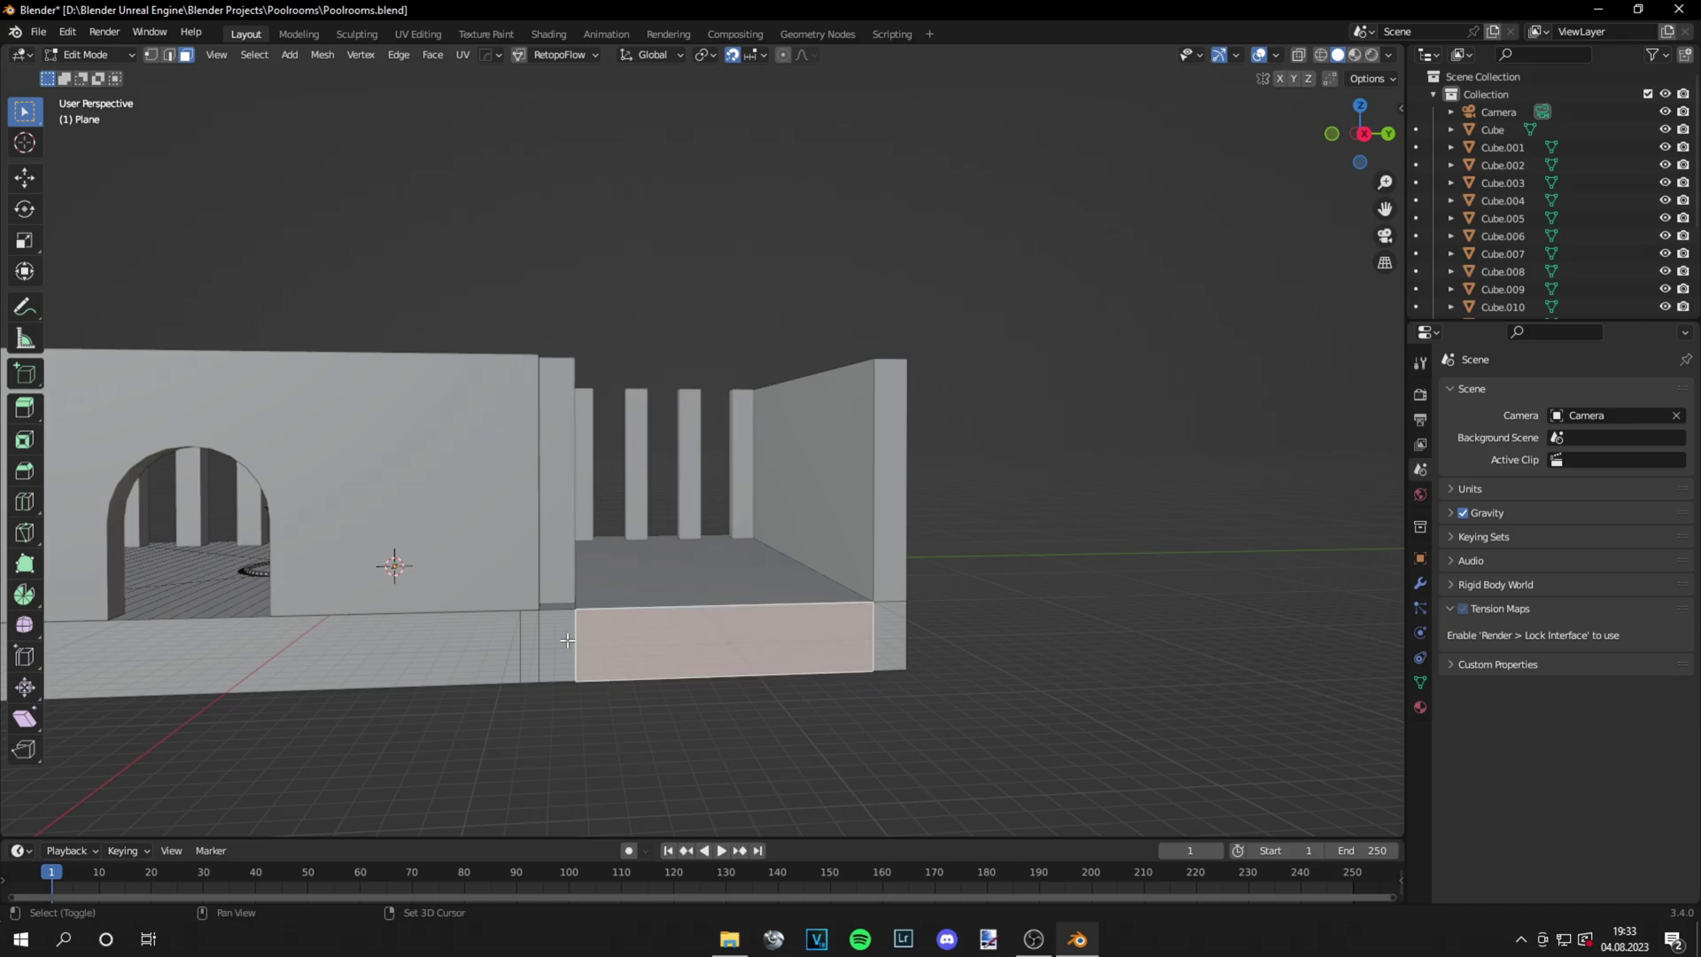
pyautogui.keyDown('shift'); pyautogui.click(567, 639); pyautogui.keyUp('shift')
pyautogui.keyDown('shift'); pyautogui.click(886, 624); pyautogui.keyUp('shift')
pyautogui.press('KP_7')
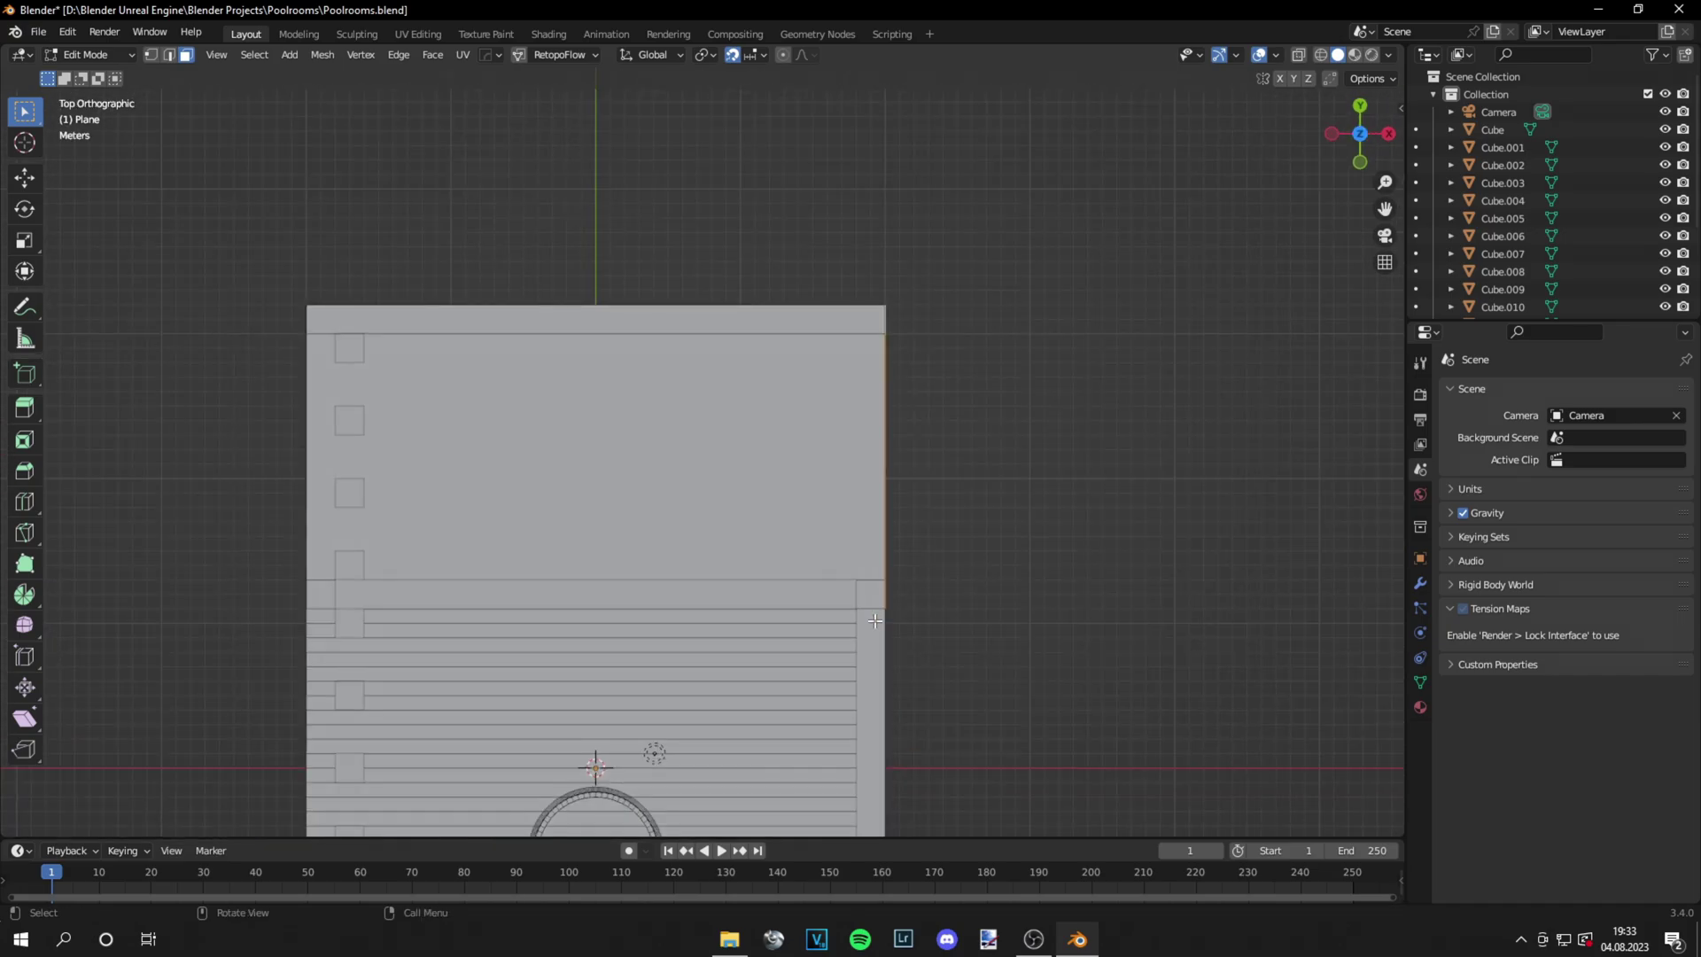
pyautogui.scroll(-3, 873, 576)
pyautogui.press('e')
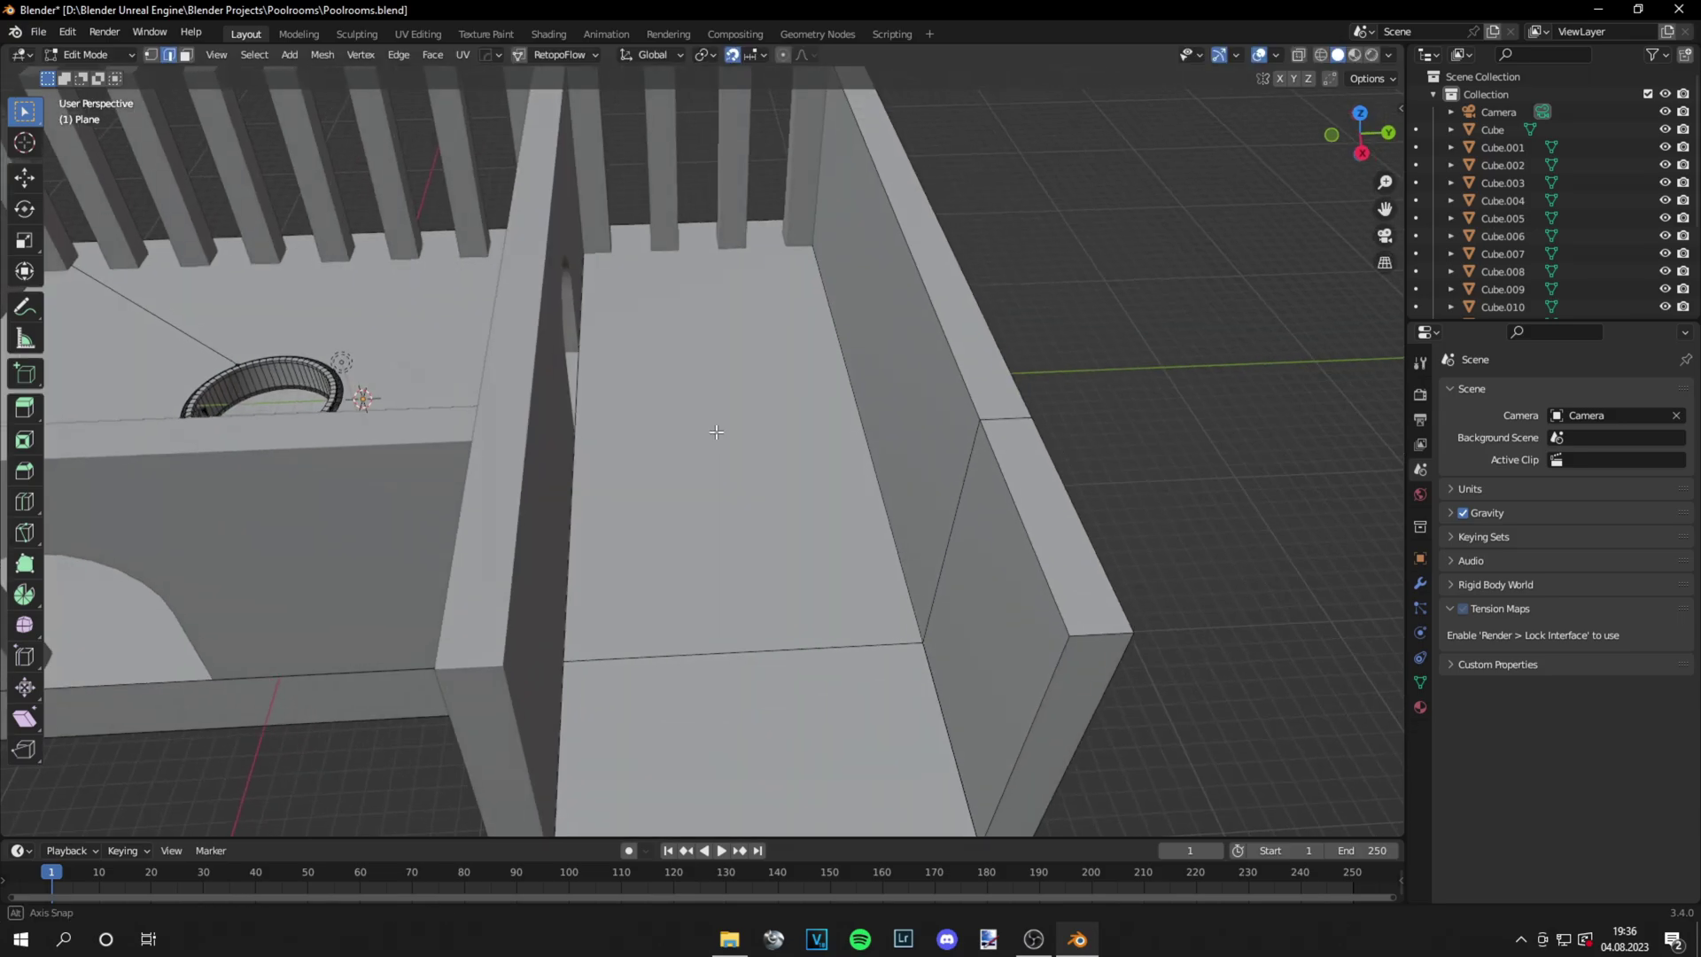
# Inset the corridor's two floor faces as one region and move the inset edge nearest the pillars further away from them
pyautogui.click(186, 55)
pyautogui.click(653, 443)
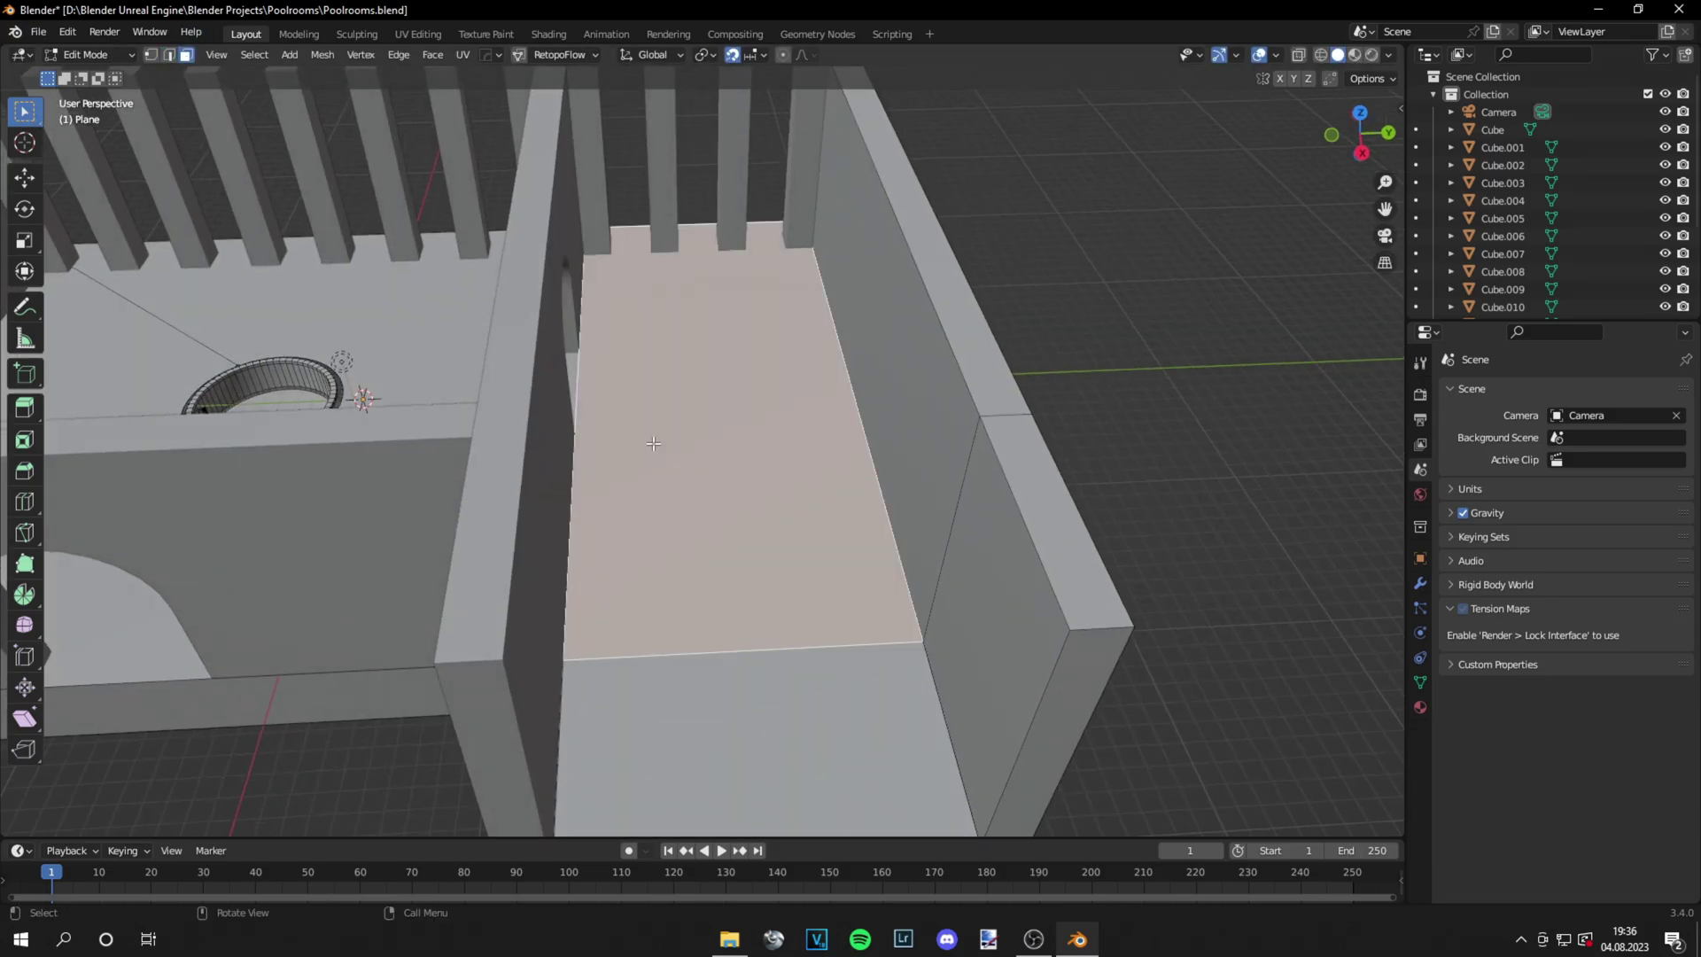
pyautogui.scroll(1, 896, 384)
pyautogui.scroll(-1, 860, 389)
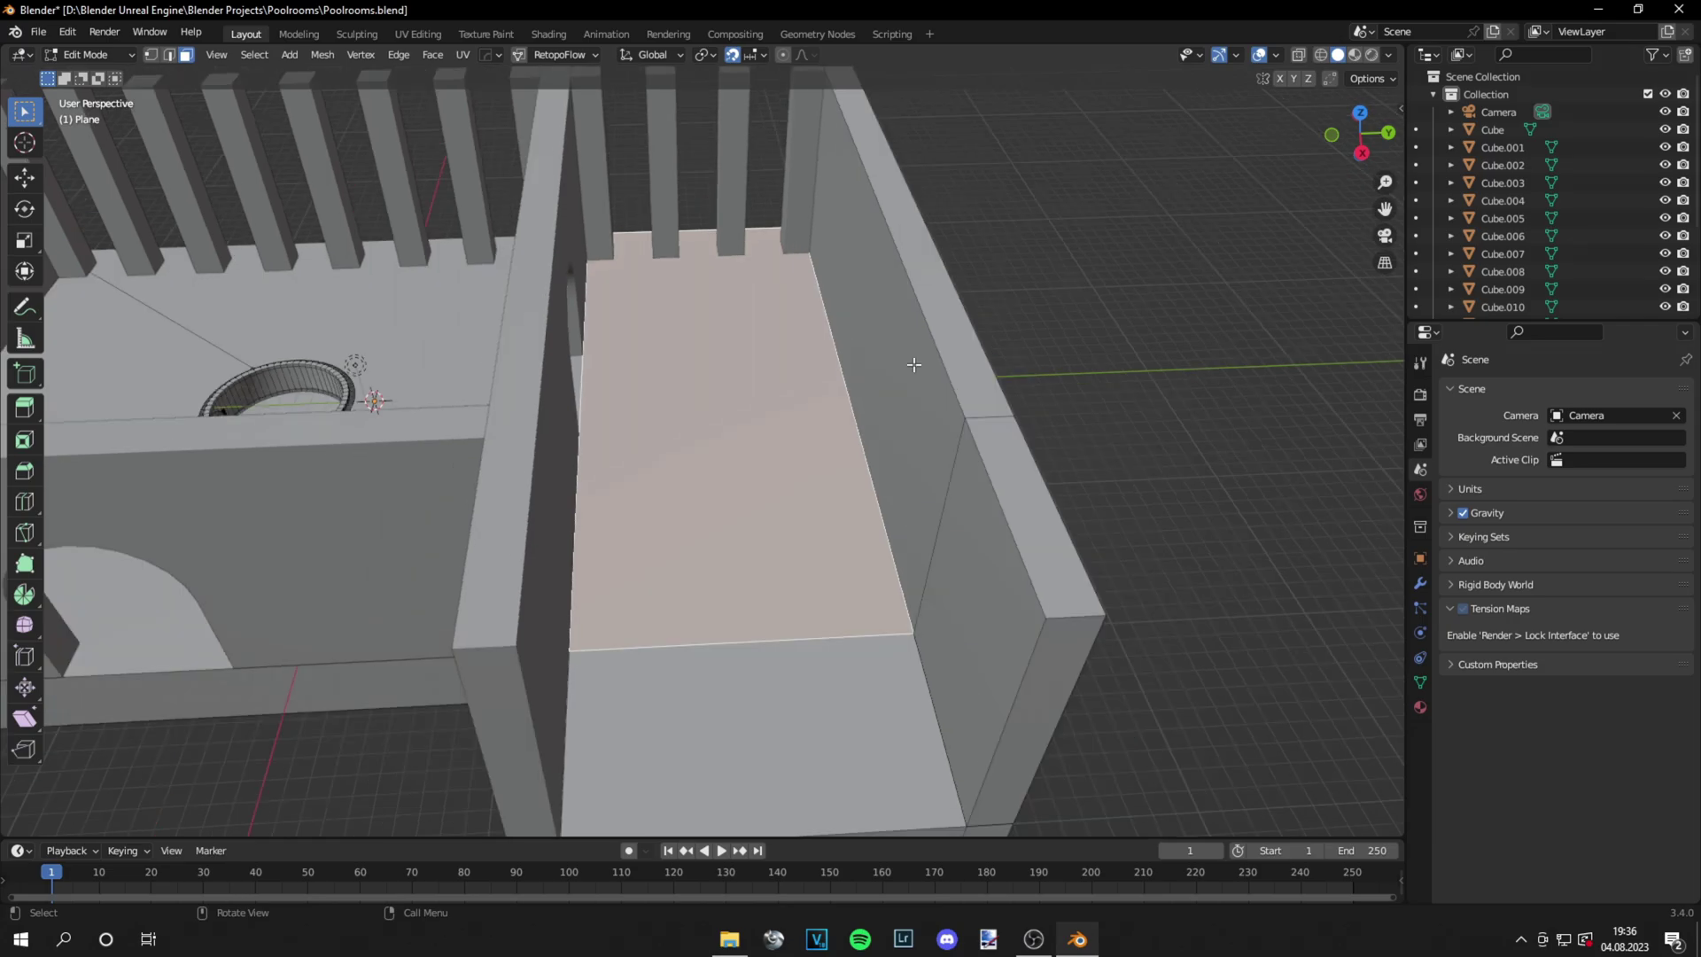
pyautogui.press('i')
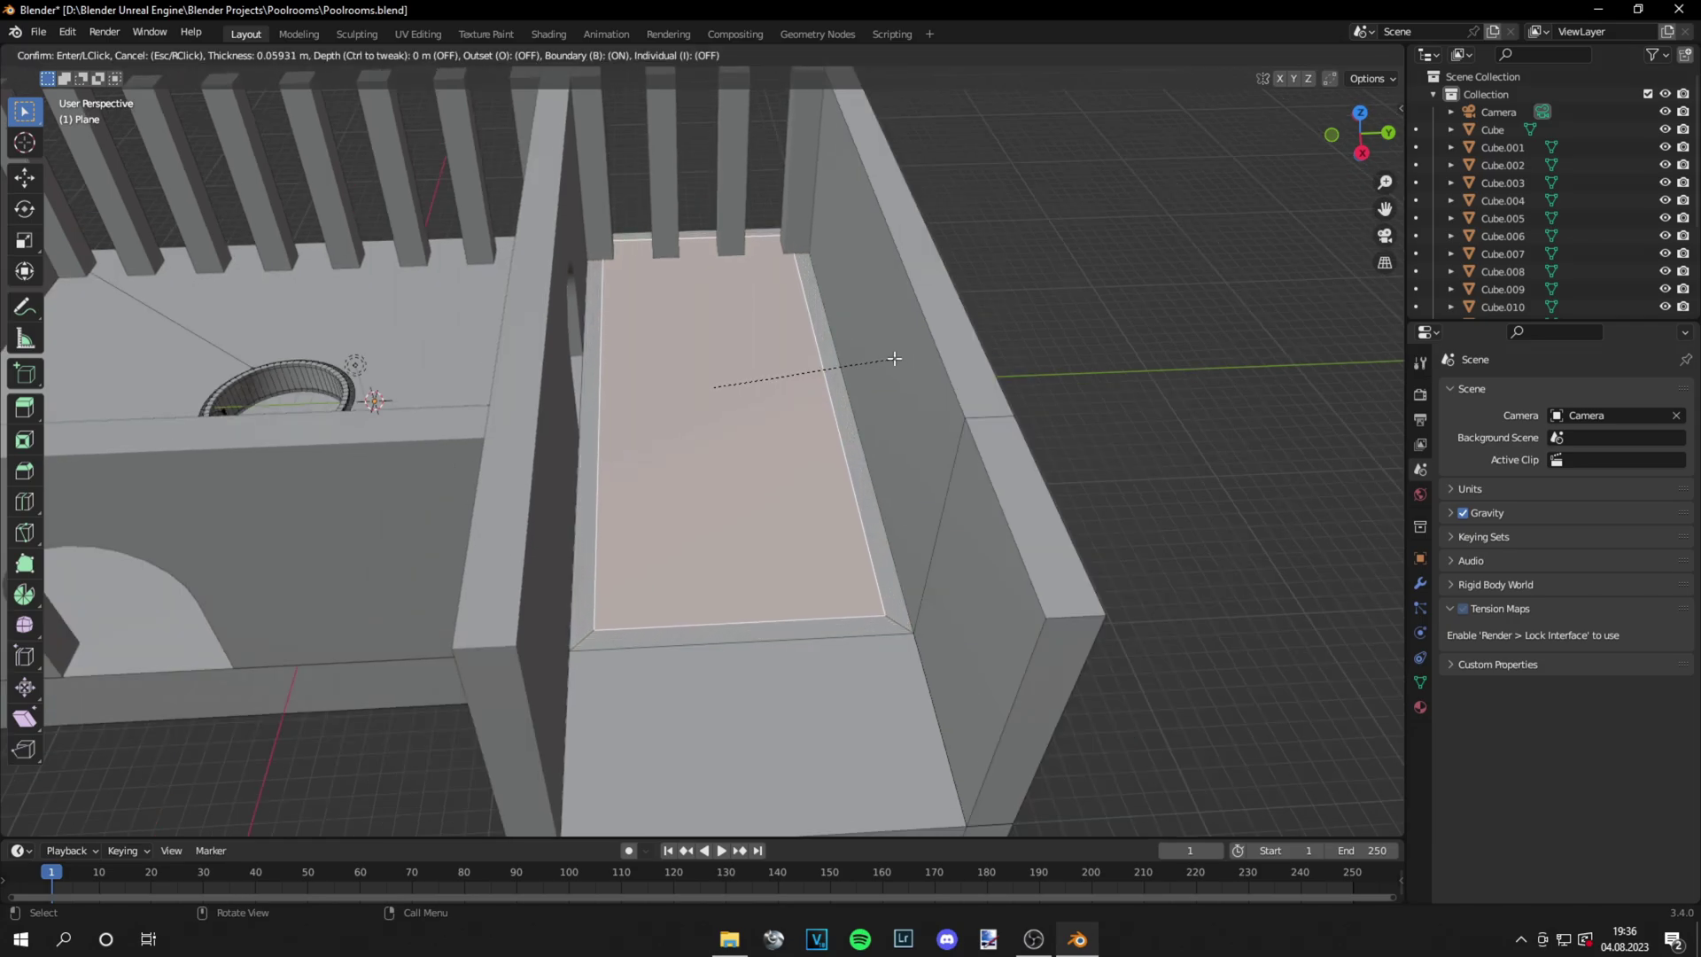
pyautogui.press('Escape')
pyautogui.keyDown('shift'); pyautogui.click(767, 718); pyautogui.keyUp('shift')
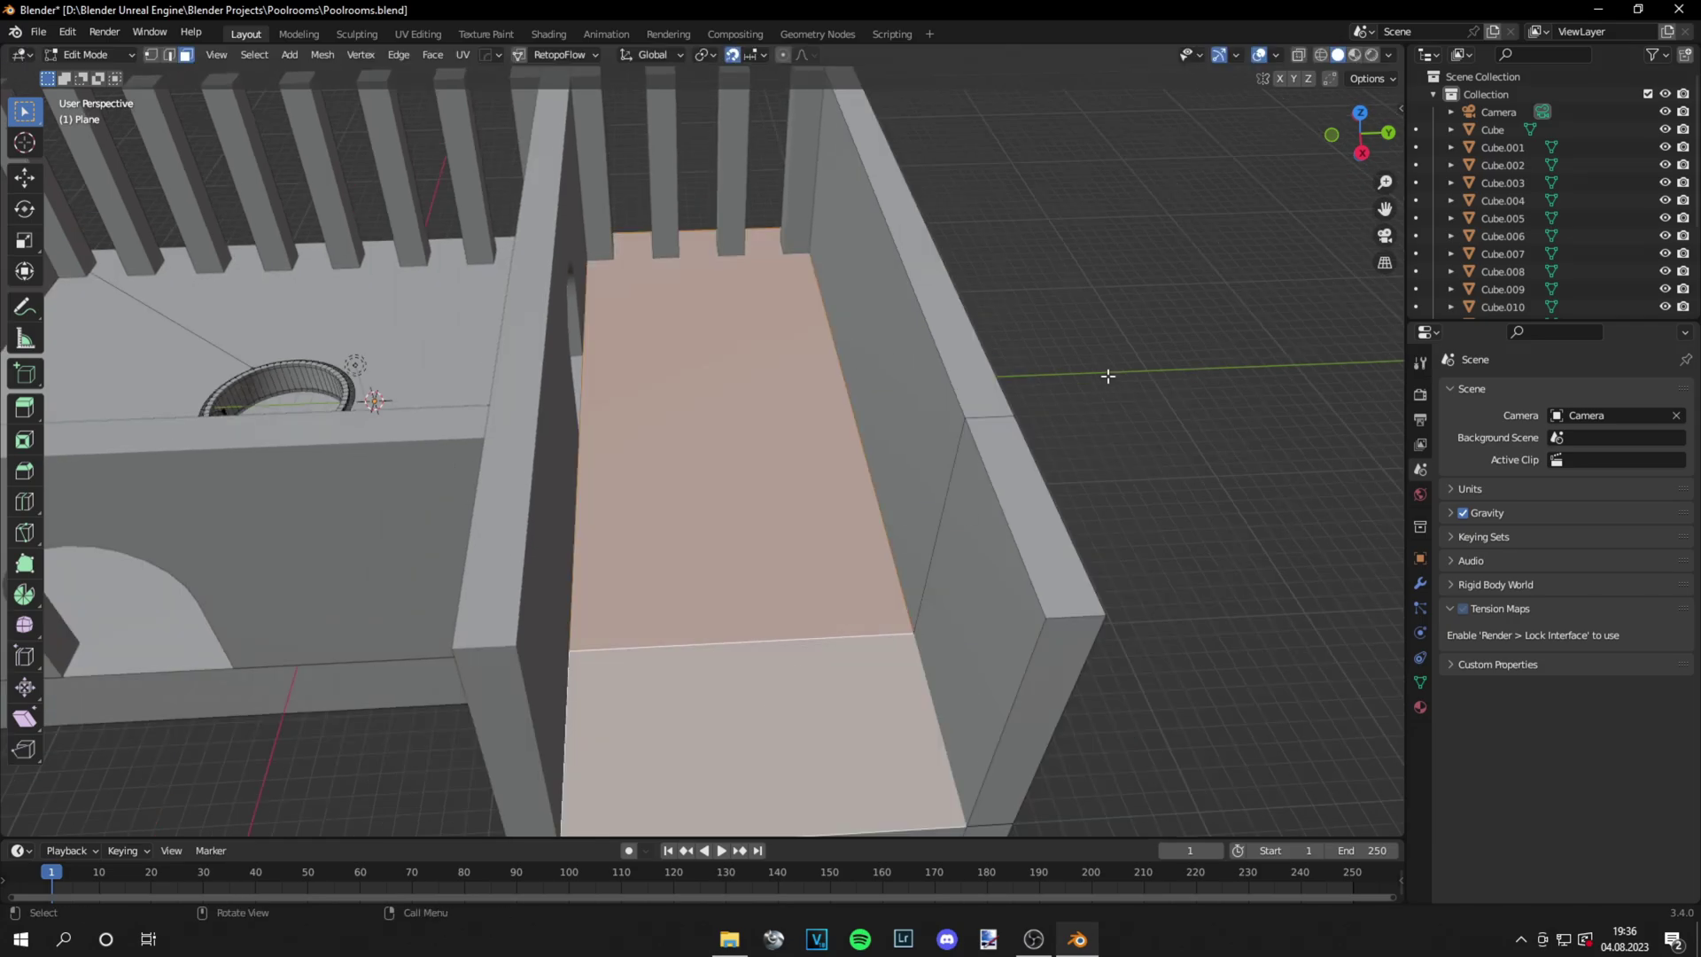
pyautogui.press('i')
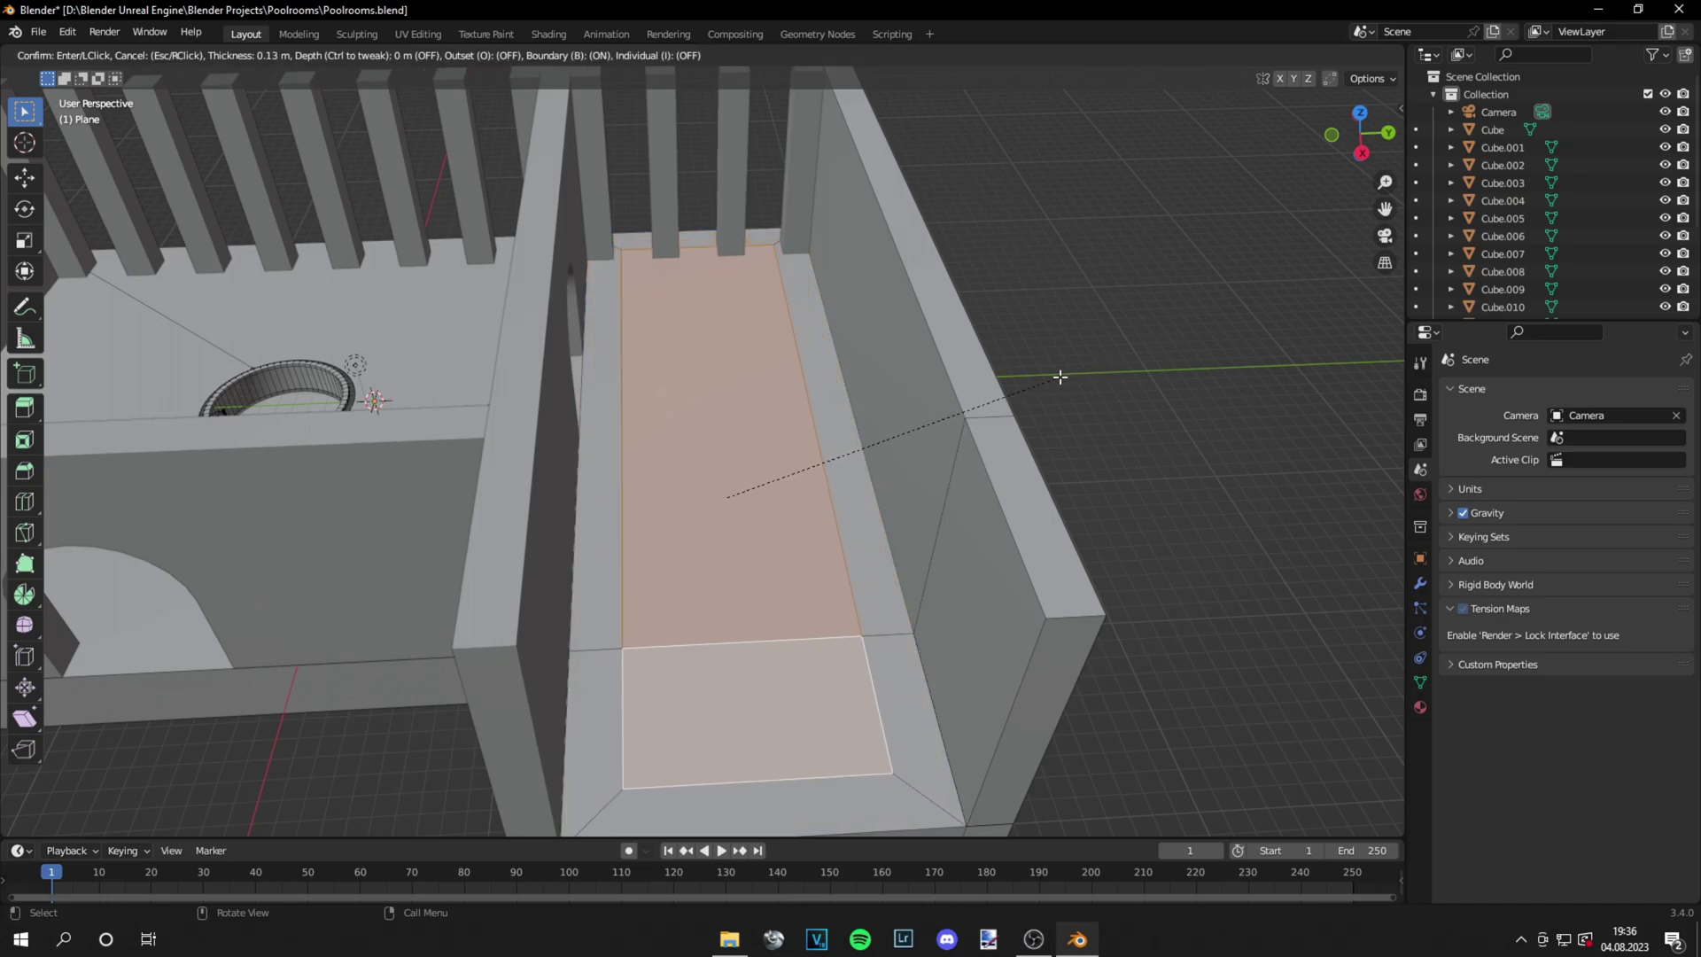
pyautogui.press('Escape')
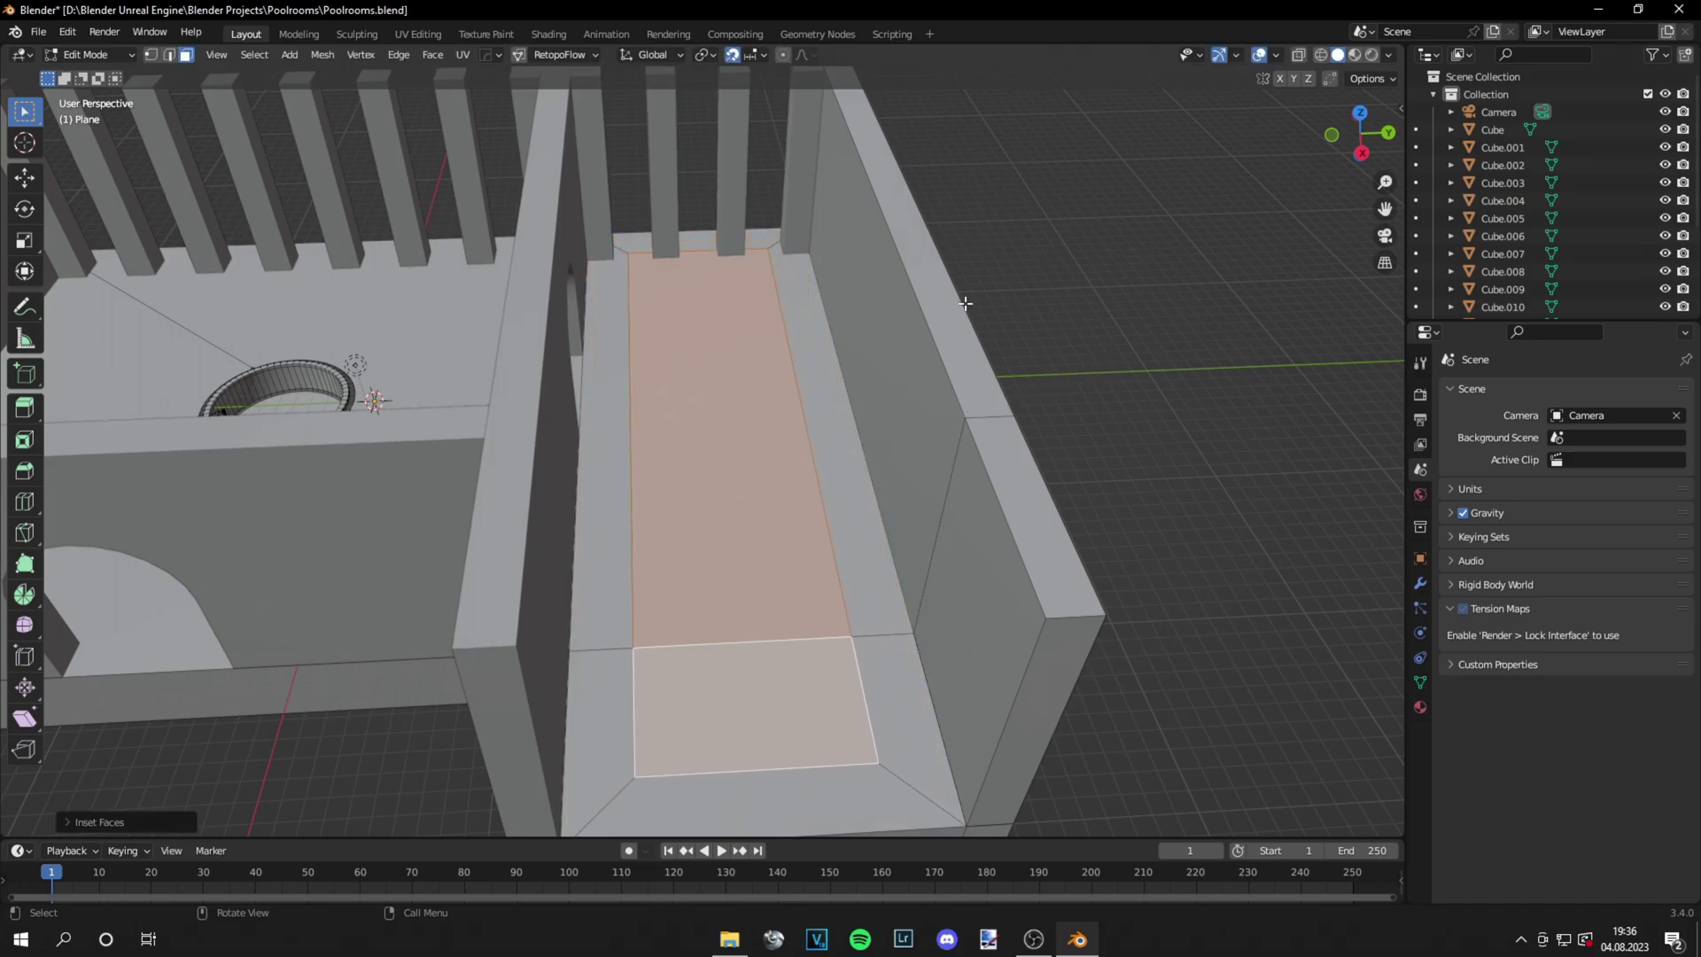
pyautogui.press('KP_7')
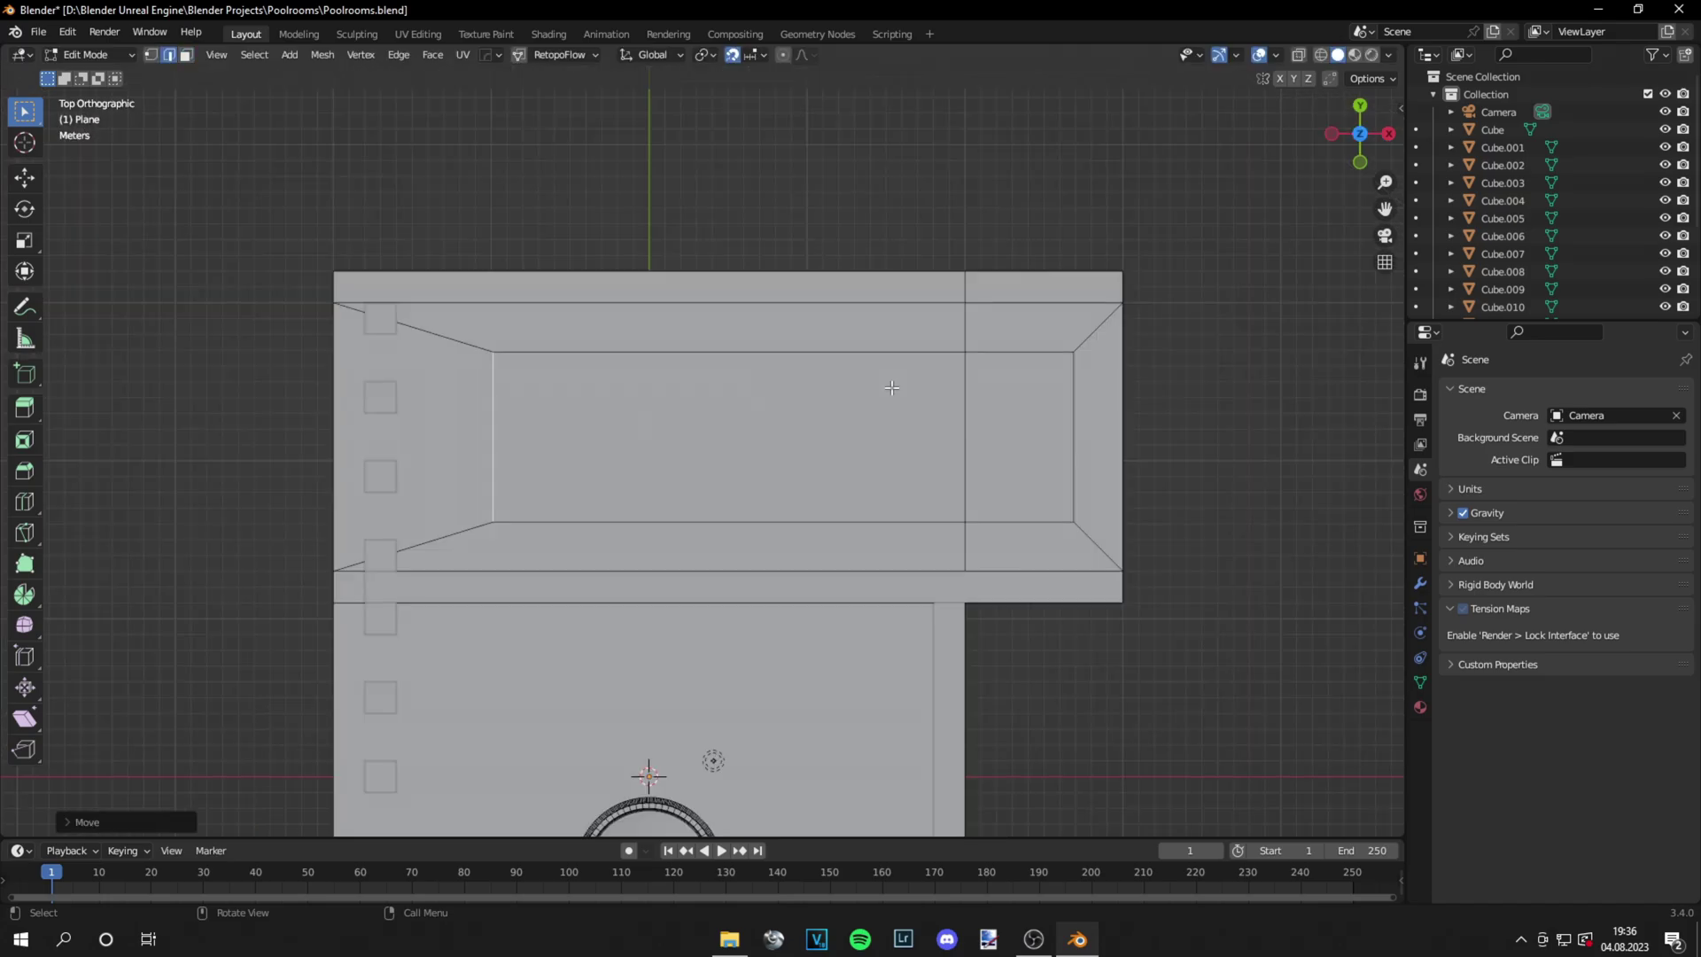
# Extrude the two underside faces beneath the corridor floor 5 m downward in front view to deepen its base
pyautogui.click(185, 55)
pyautogui.click(904, 444)
pyautogui.keyDown('shift'); pyautogui.click(1019, 438); pyautogui.keyUp('shift')
pyautogui.moveTo(1019, 439); pyautogui.dragTo(611, 354, button='middle')
pyautogui.keyDown('shift'); pyautogui.moveTo(709, 364); pyautogui.dragTo(465, 510, button='middle'); pyautogui.keyUp('shift')
pyautogui.scroll(3, 531, 505)
pyautogui.moveTo(664, 479); pyautogui.dragTo(768, 518, button='middle')
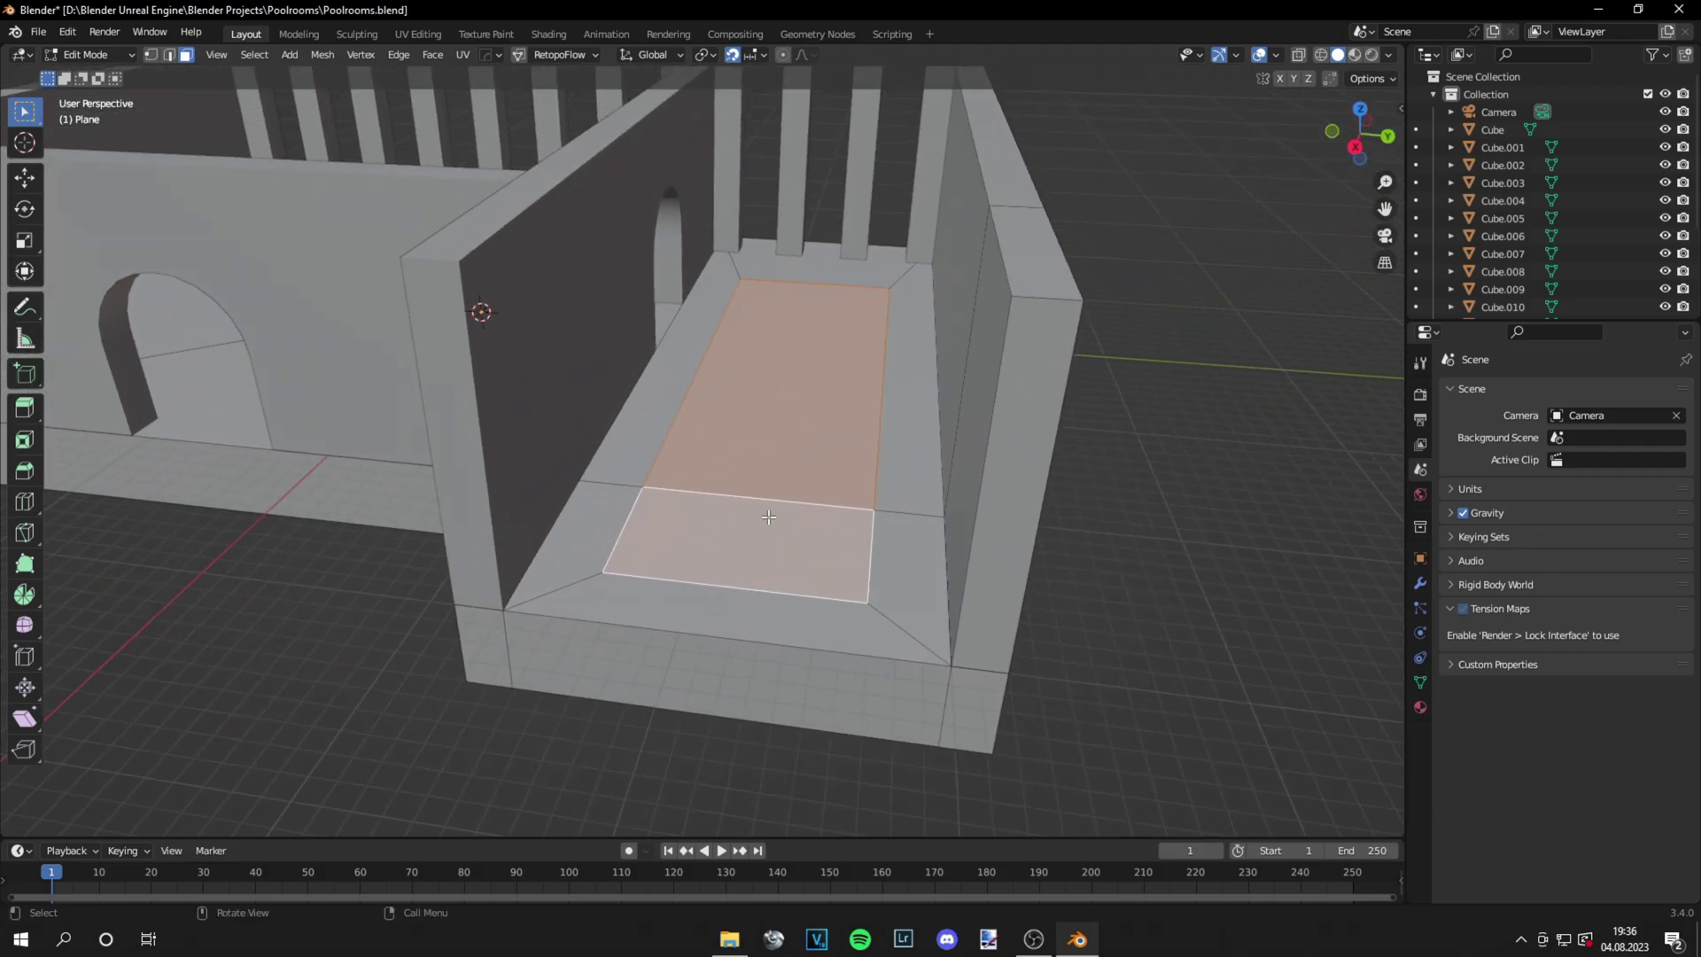
pyautogui.scroll(-4, 768, 517)
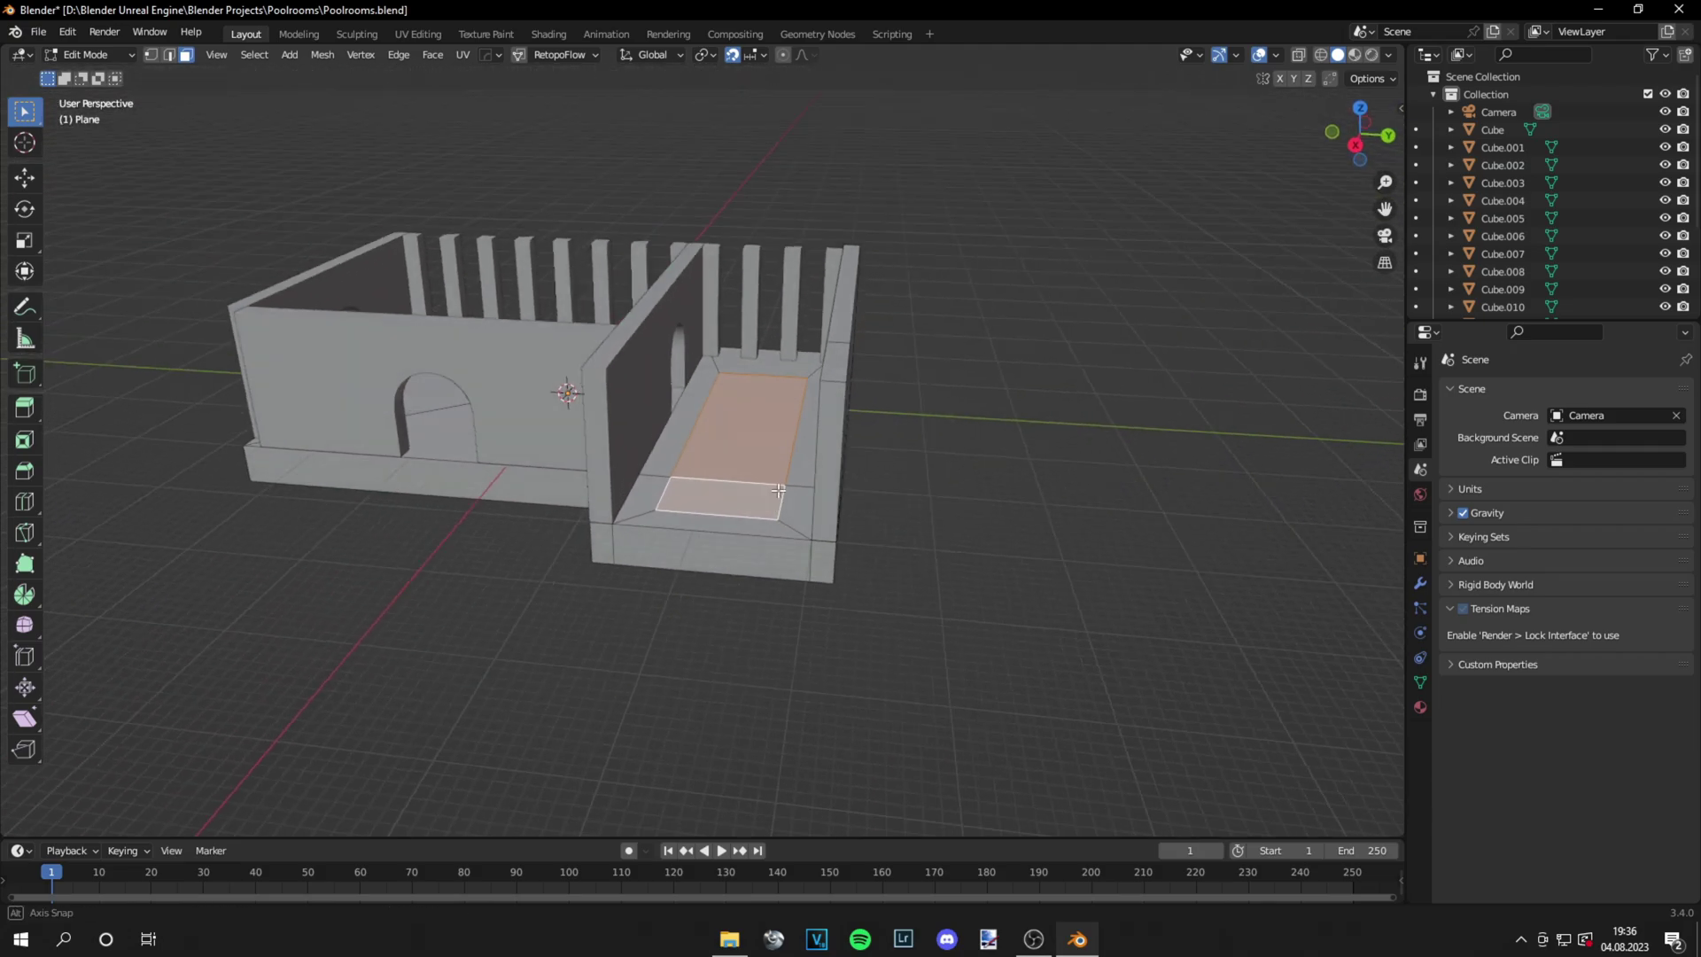
pyautogui.moveTo(768, 517); pyautogui.dragTo(811, 341, button='middle')
pyautogui.keyDown('shift'); pyautogui.click(716, 636); pyautogui.keyUp('shift')
pyautogui.keyDown('shift'); pyautogui.click(726, 554); pyautogui.keyUp('shift')
pyautogui.press('KP_1')
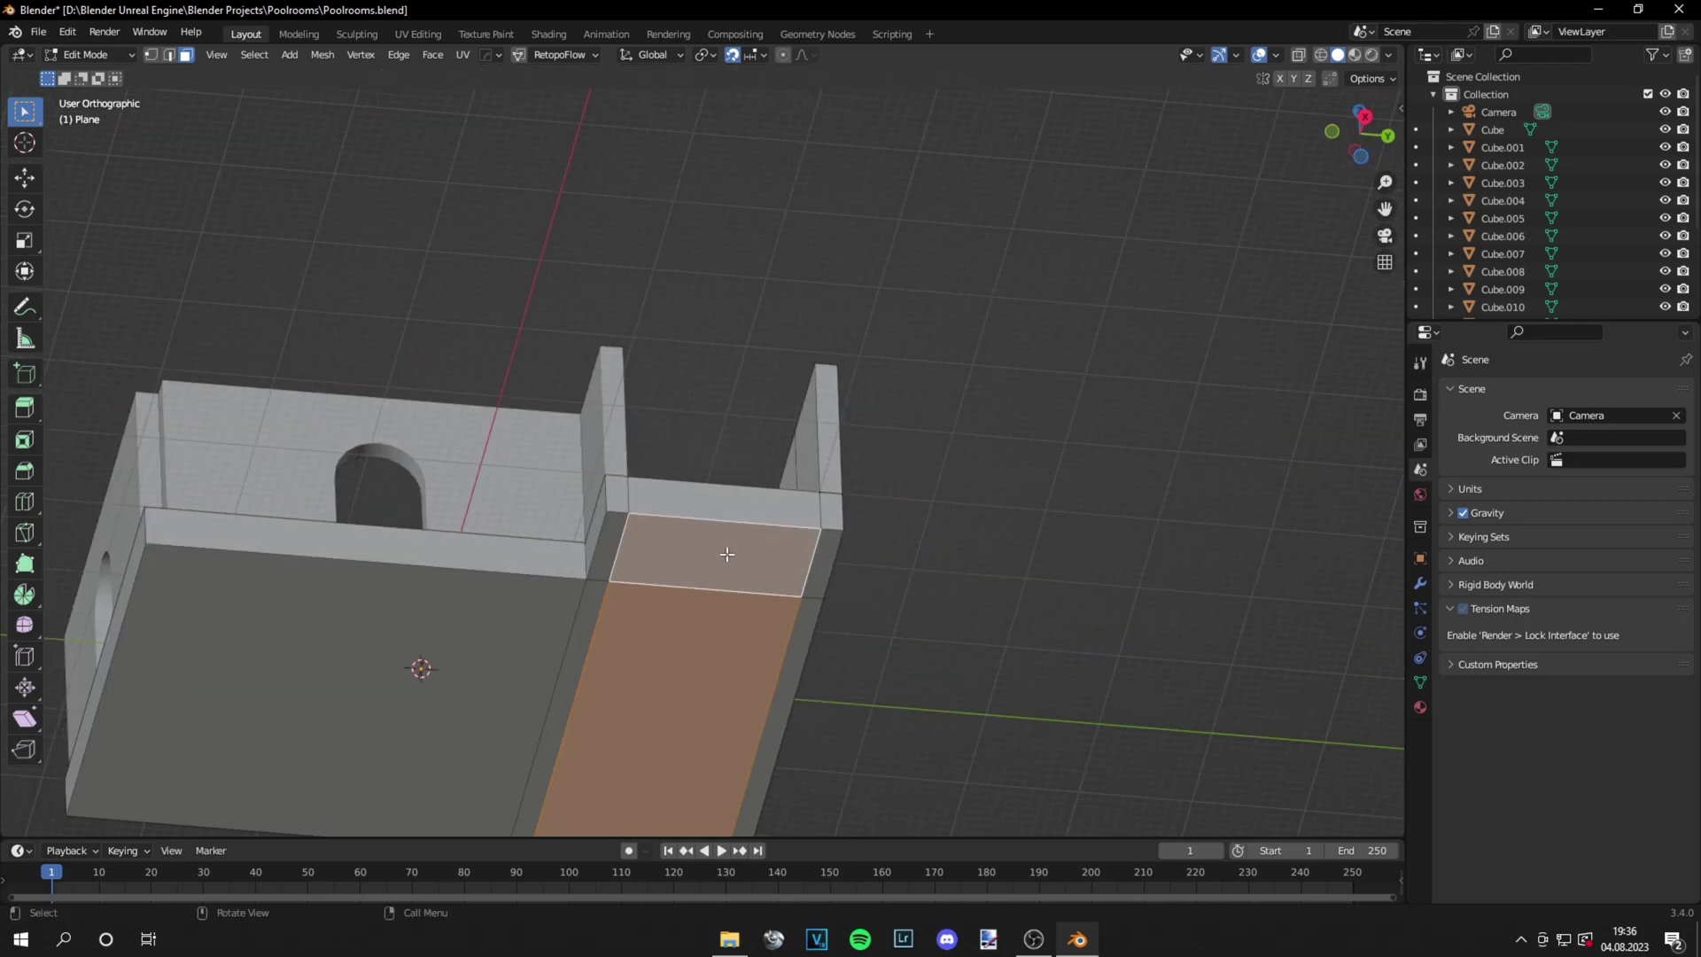
pyautogui.press('e')
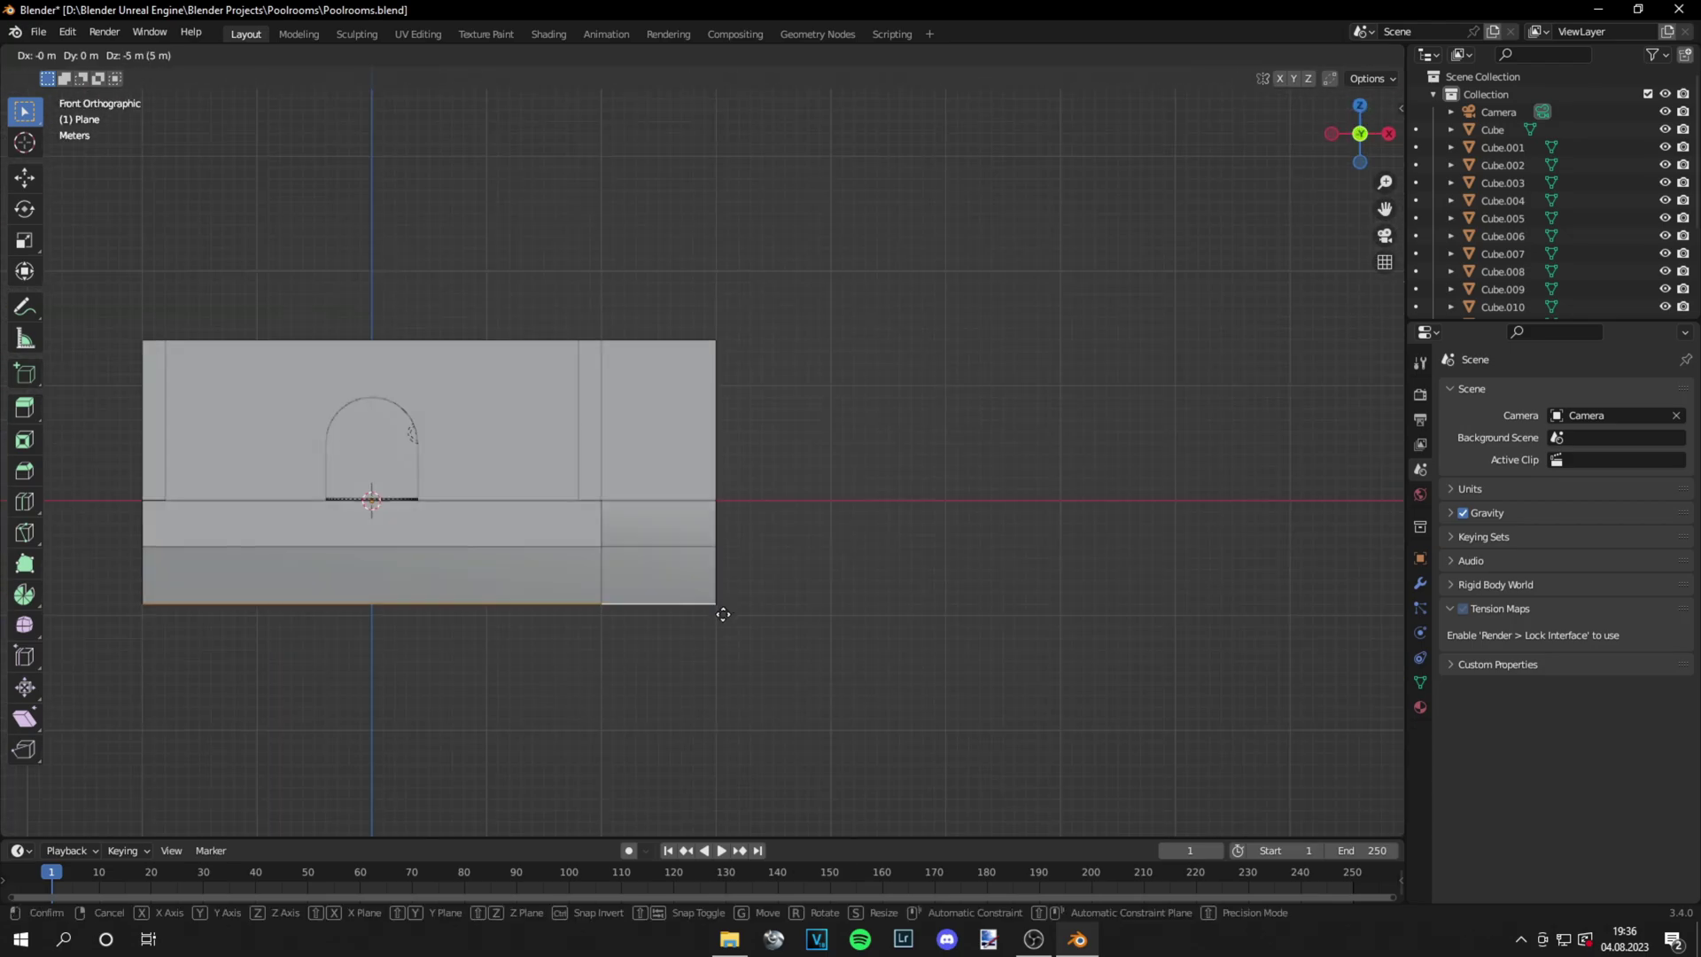
pyautogui.click(719, 618)
pyautogui.press('Tab')
pyautogui.moveTo(821, 528); pyautogui.dragTo(757, 557, button='middle')
# Extrude the corridor's two inset floor faces downward in wireframe front view to form a rectangular pool basin
pyautogui.press('Tab')
pyautogui.scroll(3, 757, 557)
pyautogui.click(735, 760)
pyautogui.click(728, 620)
pyautogui.keyDown('shift'); pyautogui.moveTo(729, 620); pyautogui.dragTo(684, 478, button='middle'); pyautogui.keyUp('shift')
pyautogui.keyDown('shift'); pyautogui.click(682, 584); pyautogui.keyUp('shift')
pyautogui.hotkey('shift', 'z')
pyautogui.press('KP_1')
pyautogui.press('e')
pyautogui.click(912, 611)
pyautogui.click(1336, 55)
pyautogui.moveTo(840, 158); pyautogui.dragTo(836, 168, button='middle')
pyautogui.press('Tab')
pyautogui.scroll(-5, 779, 247)
pyautogui.moveTo(778, 247); pyautogui.dragTo(961, 188, button='middle')
pyautogui.scroll(3, 854, 184)
pyautogui.scroll(5, 895, 258)
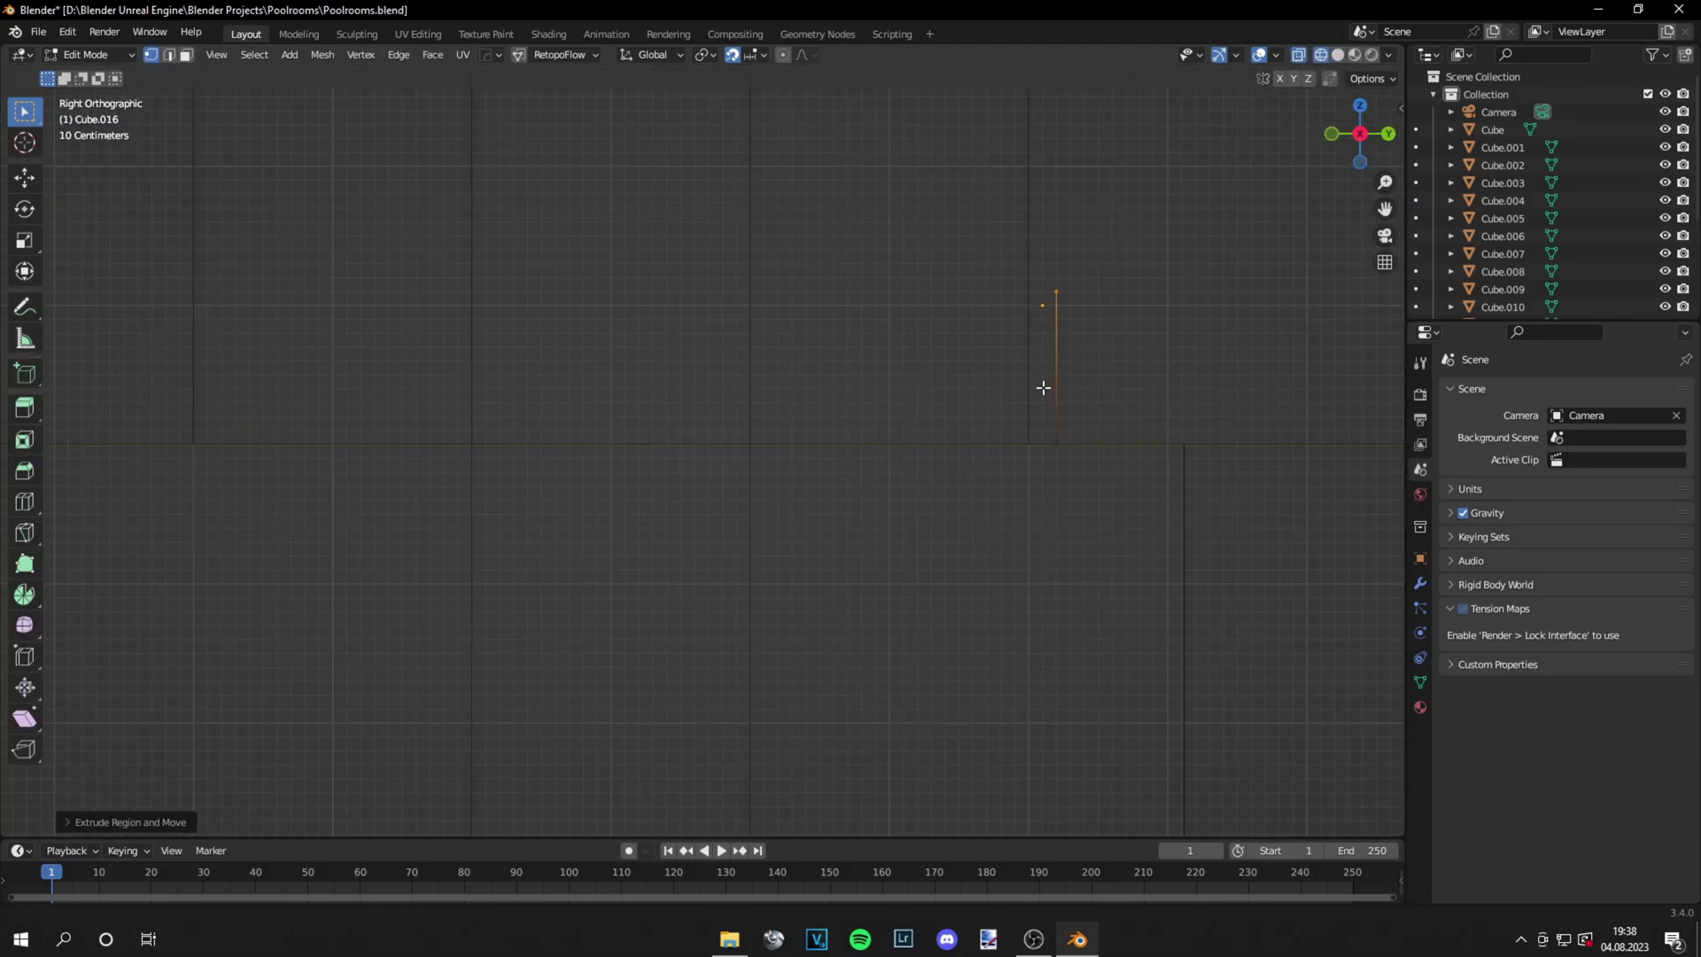
# Extrude the upper end of the railing profile 0.9 m along Y and move the whole profile 0.2 m along Y
pyautogui.click(665, 528)
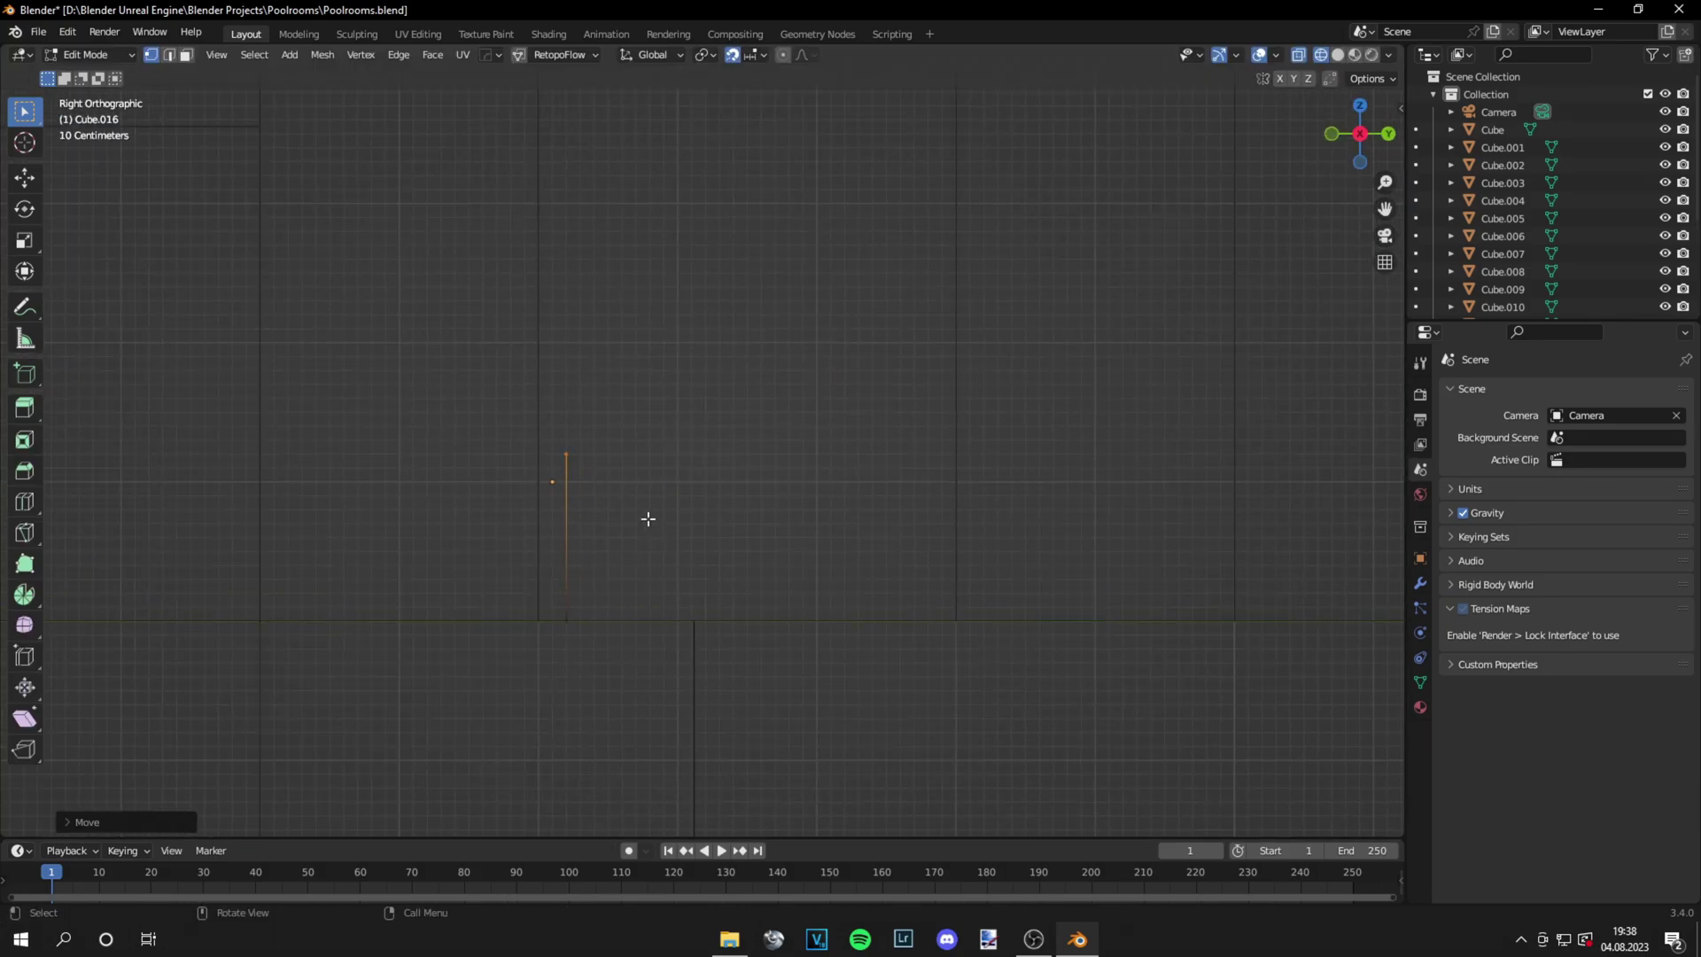
pyautogui.press('e')
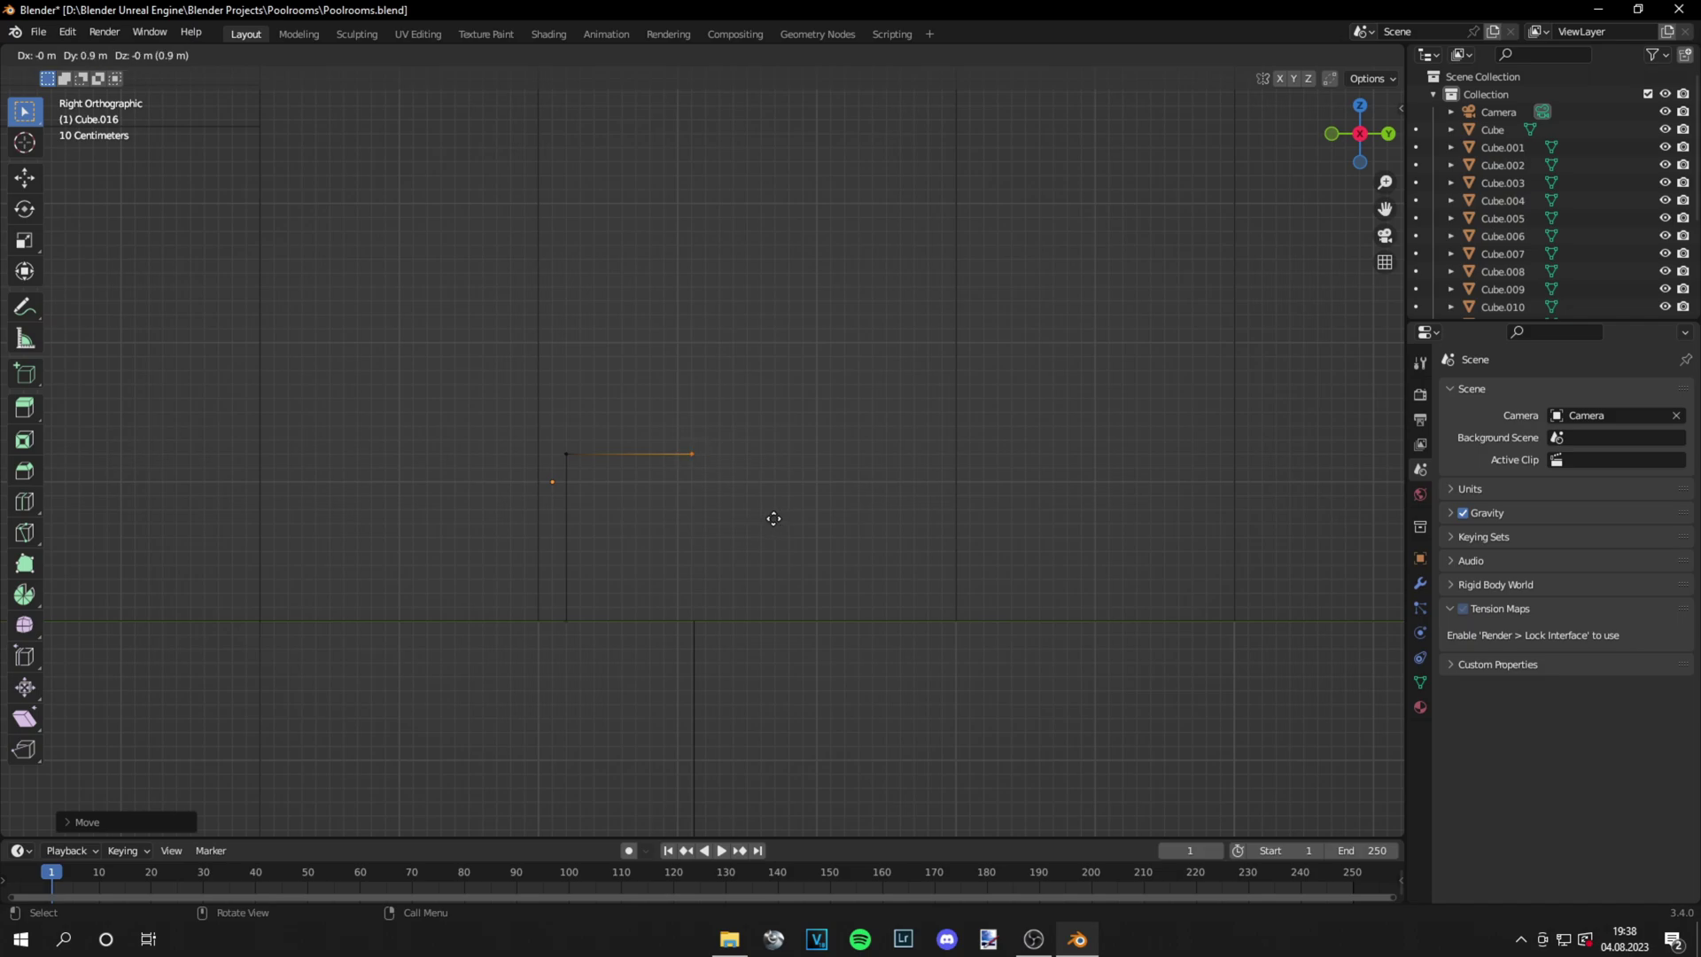
pyautogui.press('Tab')
pyautogui.press('g')
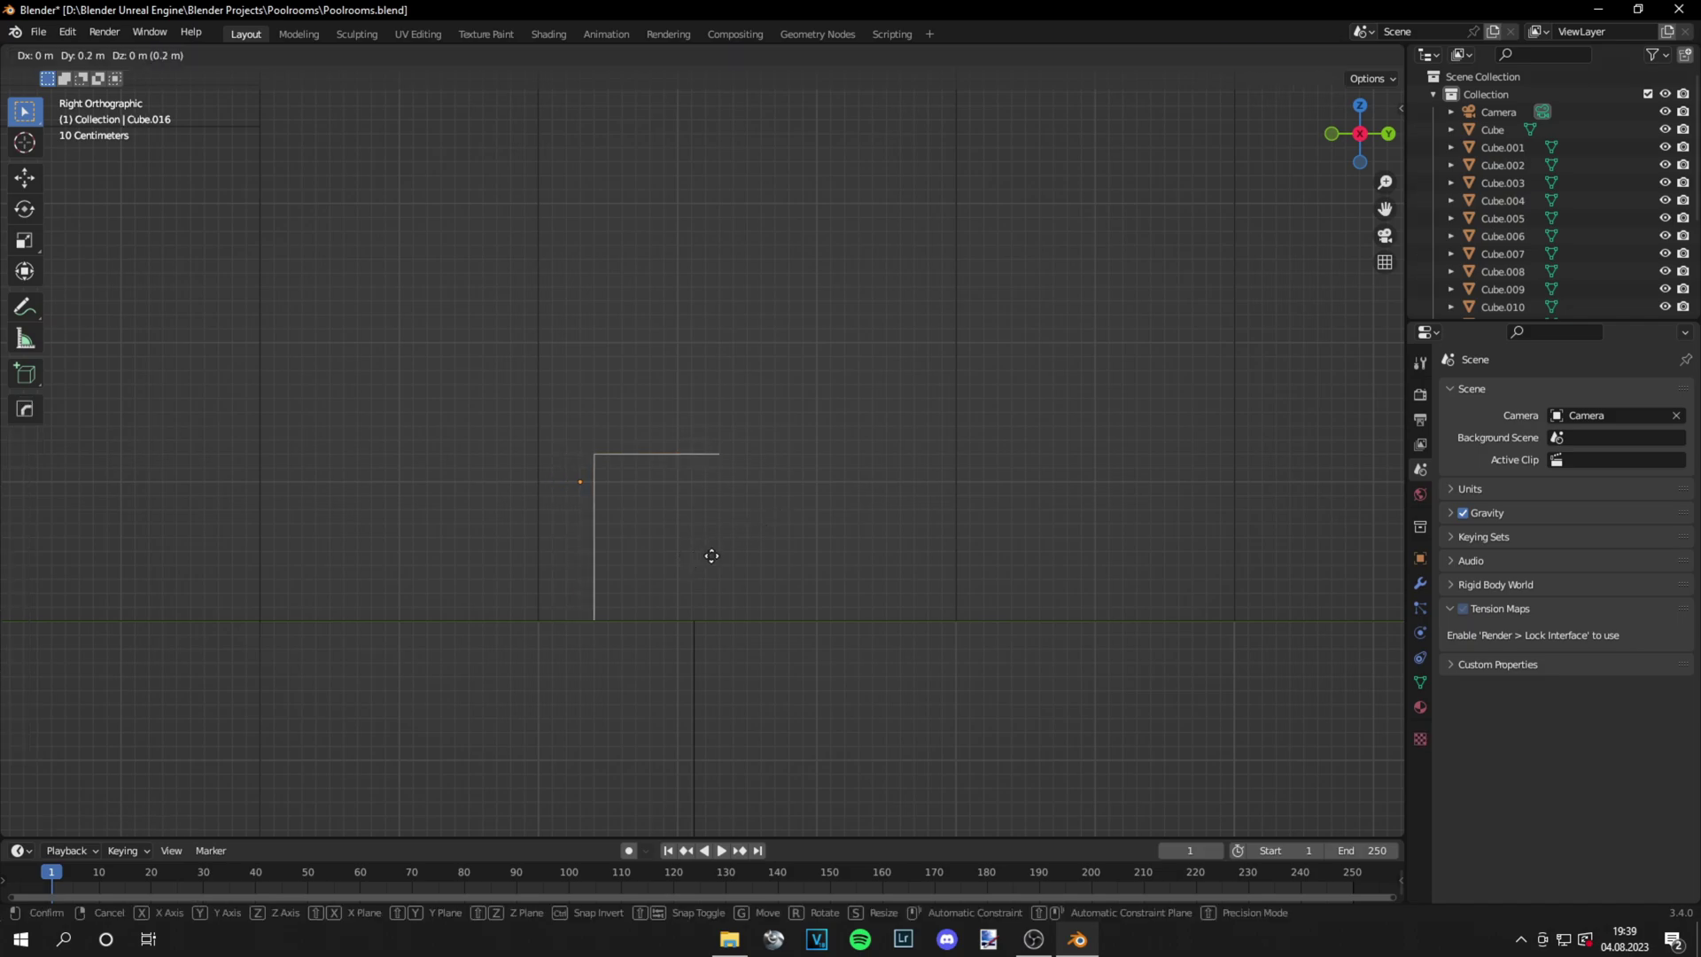
pyautogui.click(712, 555)
# Extrude the free upper end of the railing profile straight down past floor level in right view
pyautogui.press('Tab')
pyautogui.moveTo(759, 520); pyautogui.dragTo(696, 430)
pyautogui.press('e')
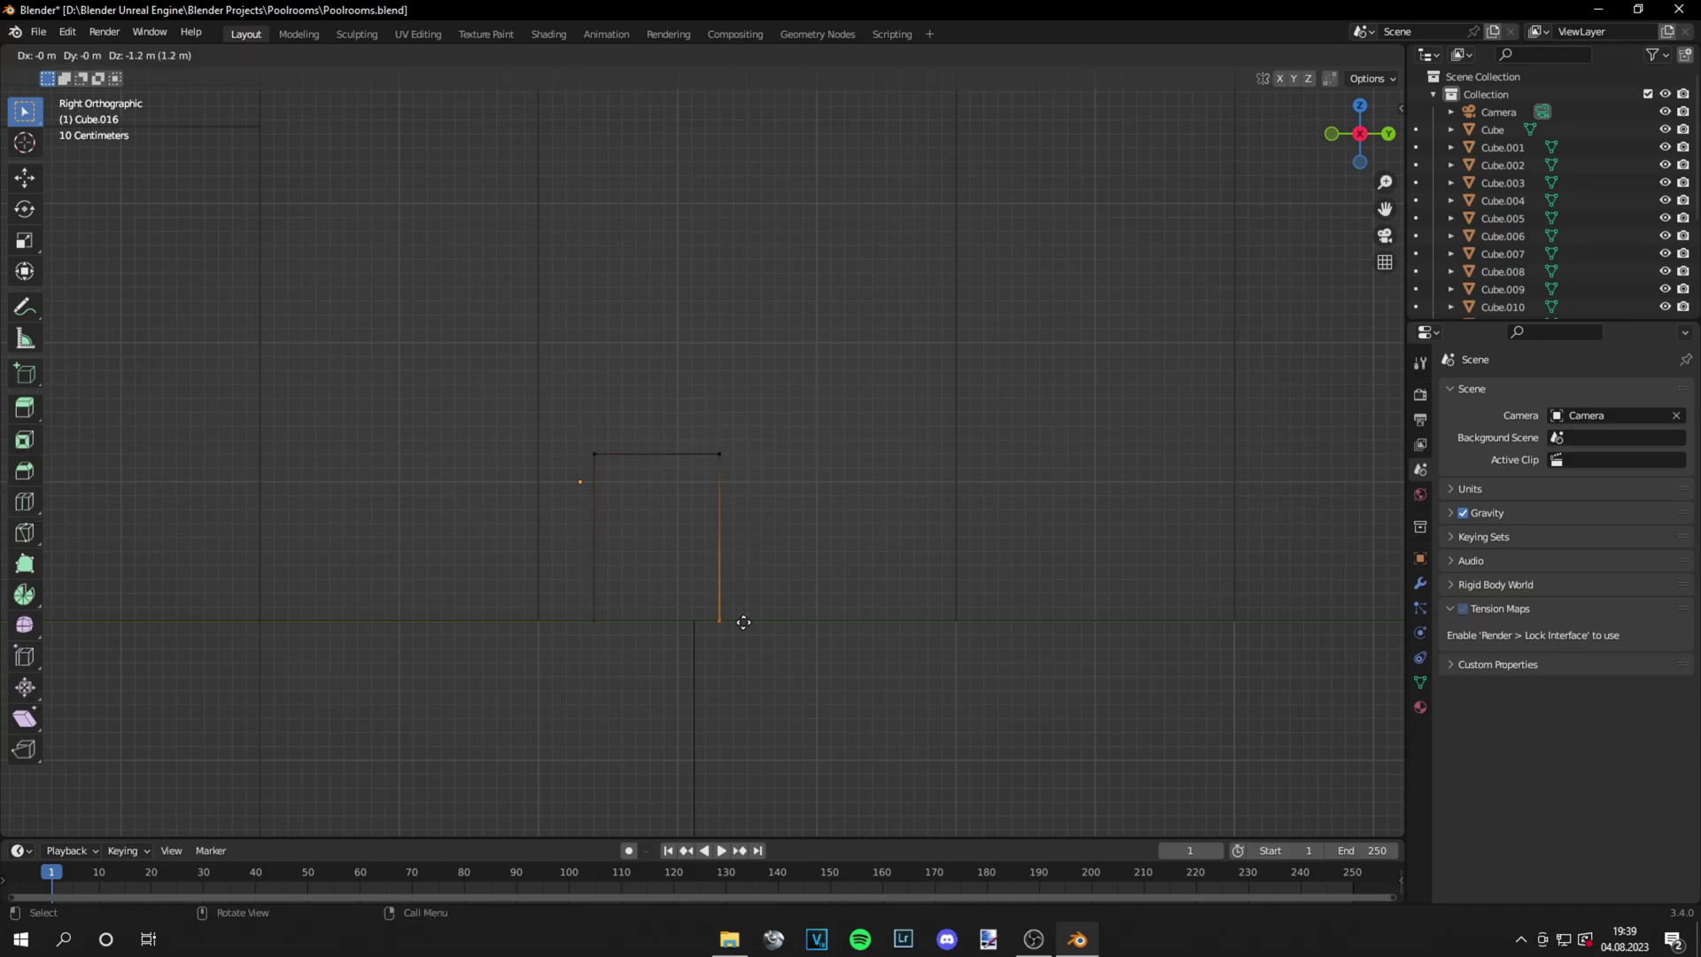
pyautogui.click(742, 755)
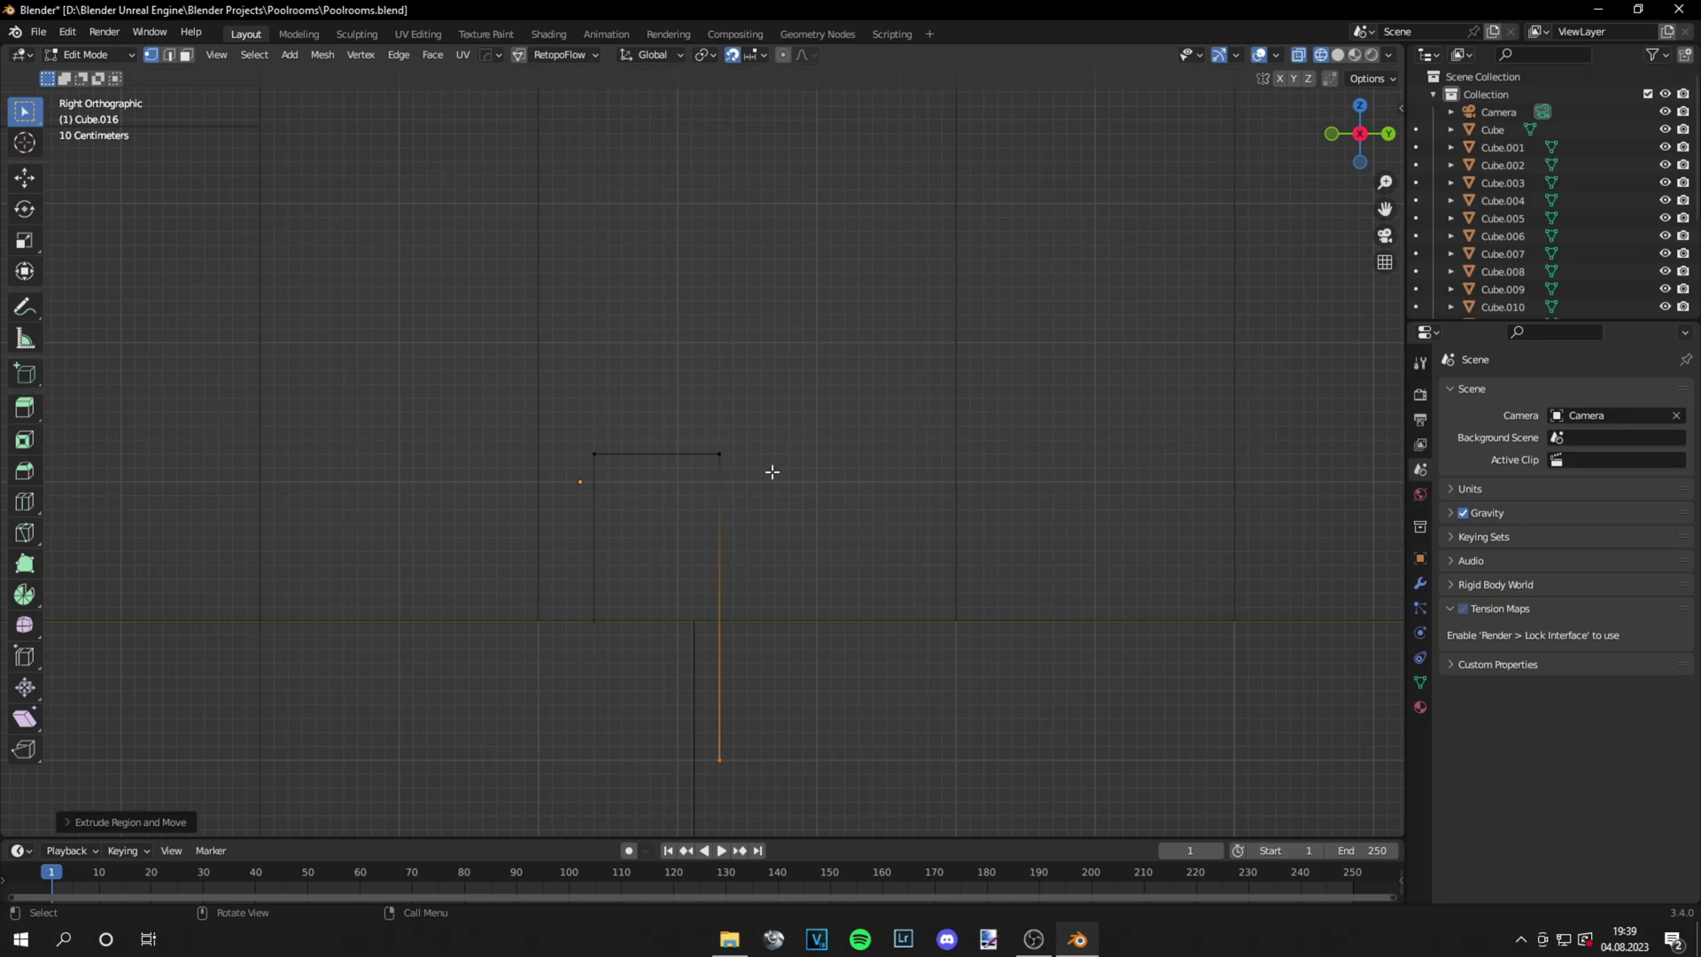
# Bevel the two upper corner vertices of the railing profile with a width of 0.45 m and 7 segments
pyautogui.moveTo(772, 473); pyautogui.dragTo(567, 419)
pyautogui.hotkey('ctrl', 'b')
pyautogui.click(789, 413)
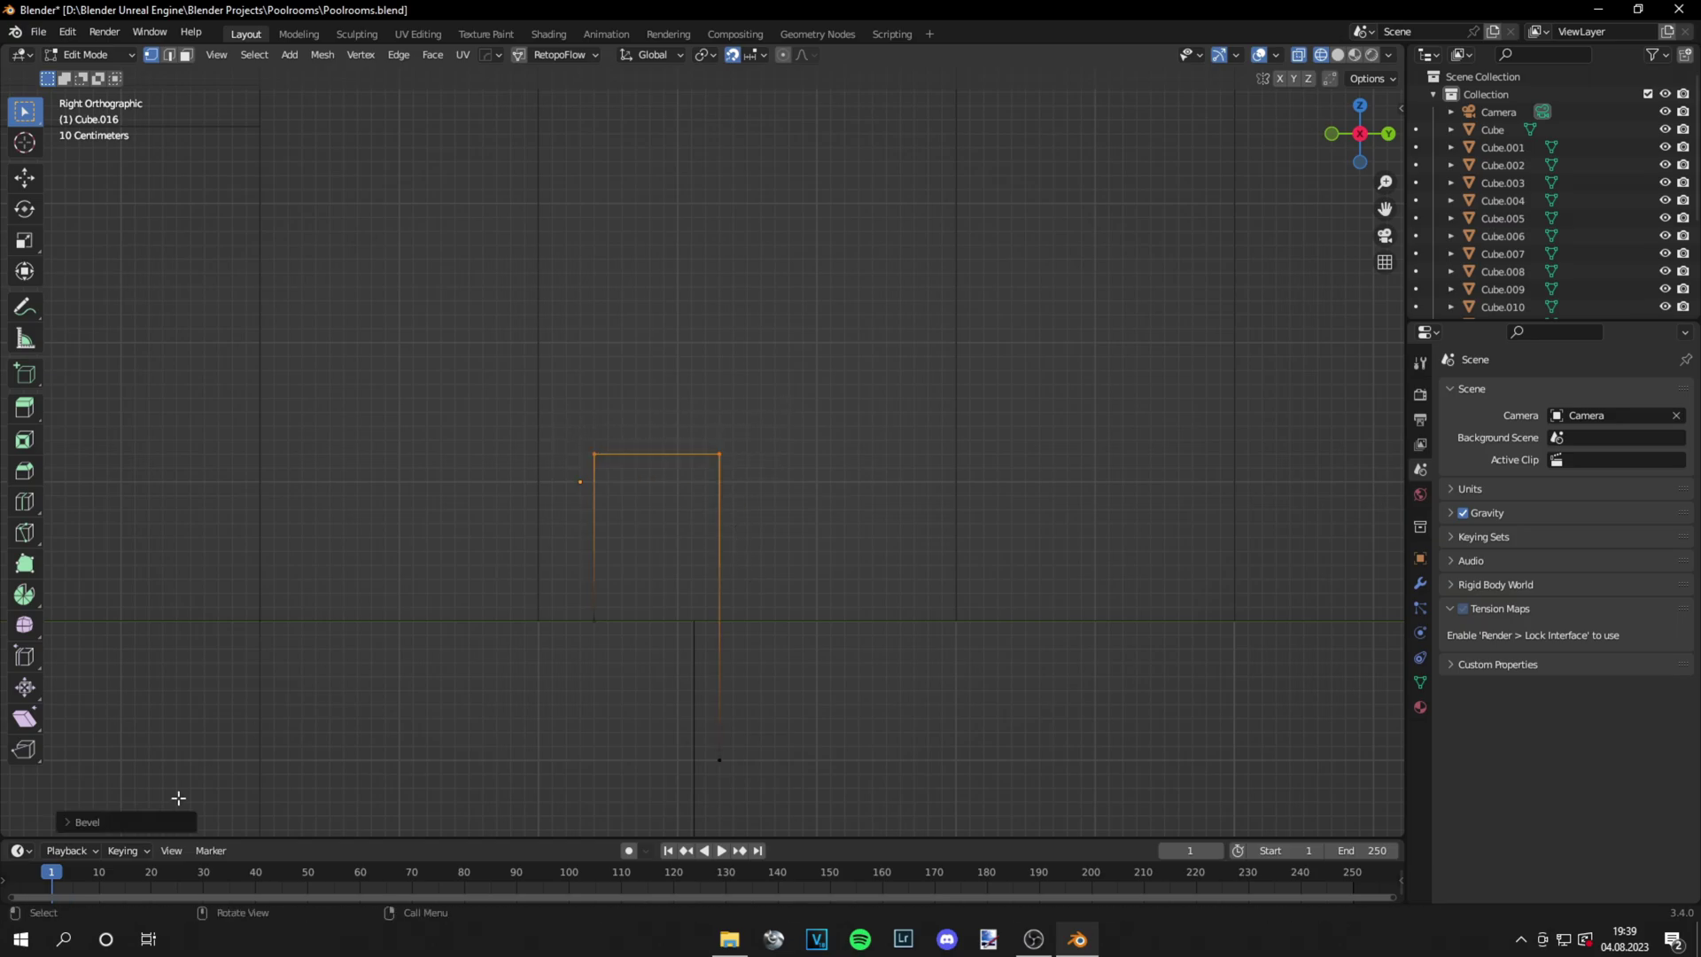
pyautogui.click(104, 820)
pyautogui.click(194, 501)
pyautogui.click(291, 547)
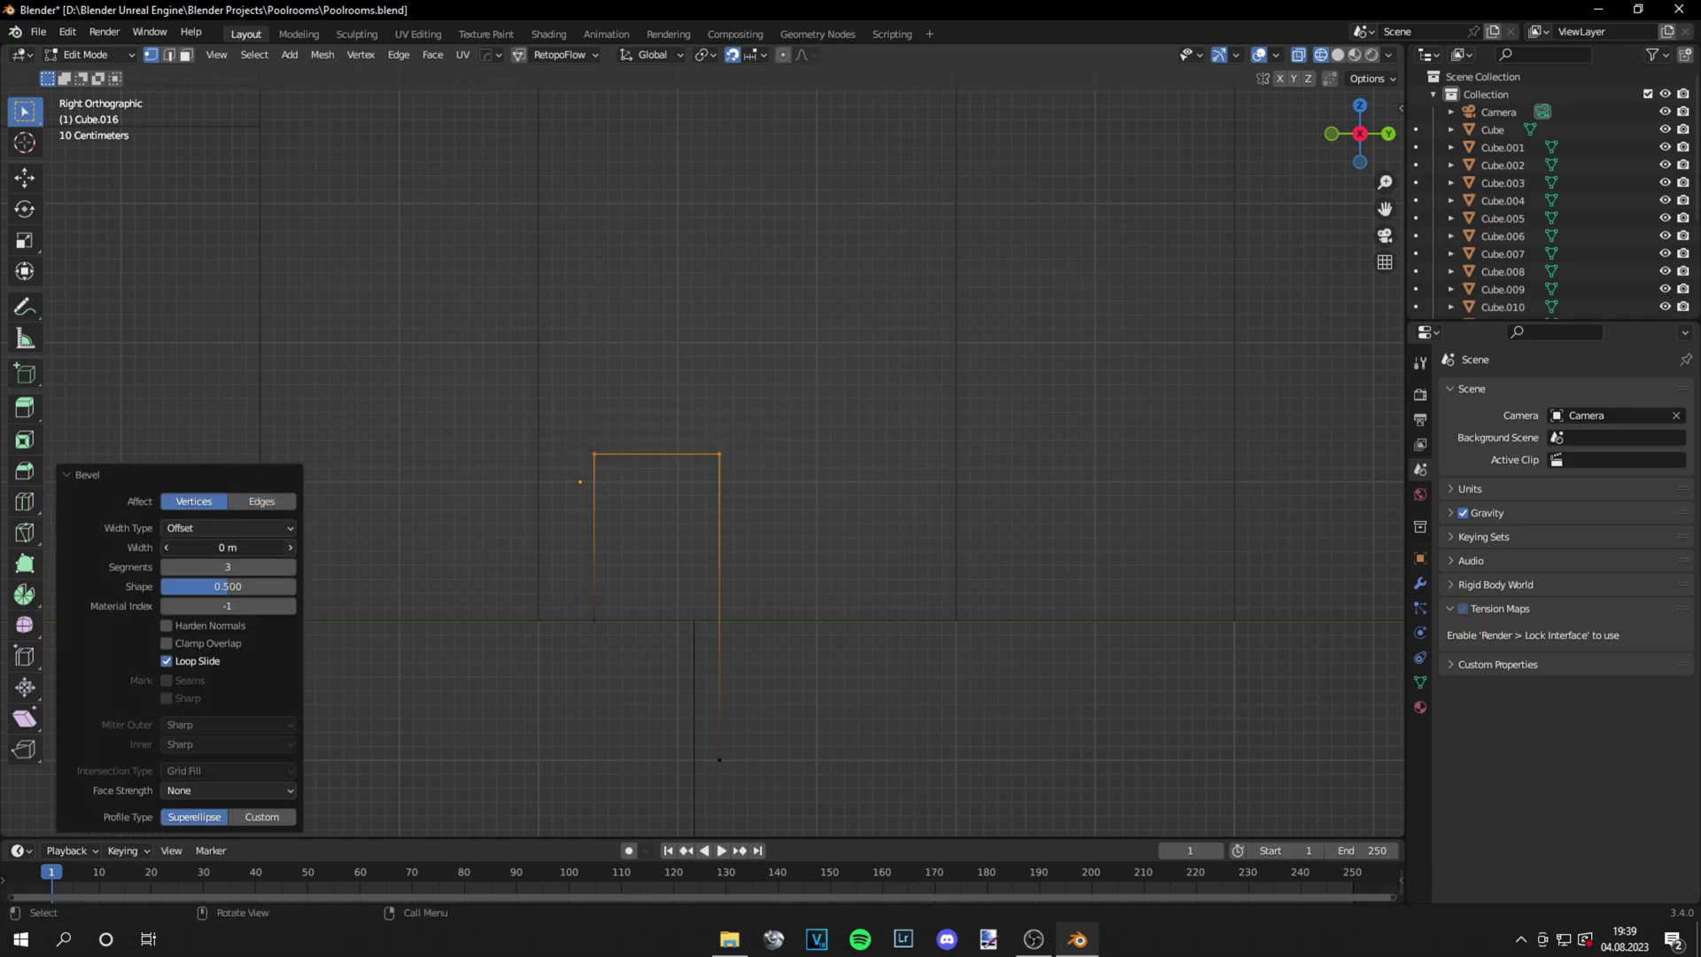
pyautogui.click(291, 548)
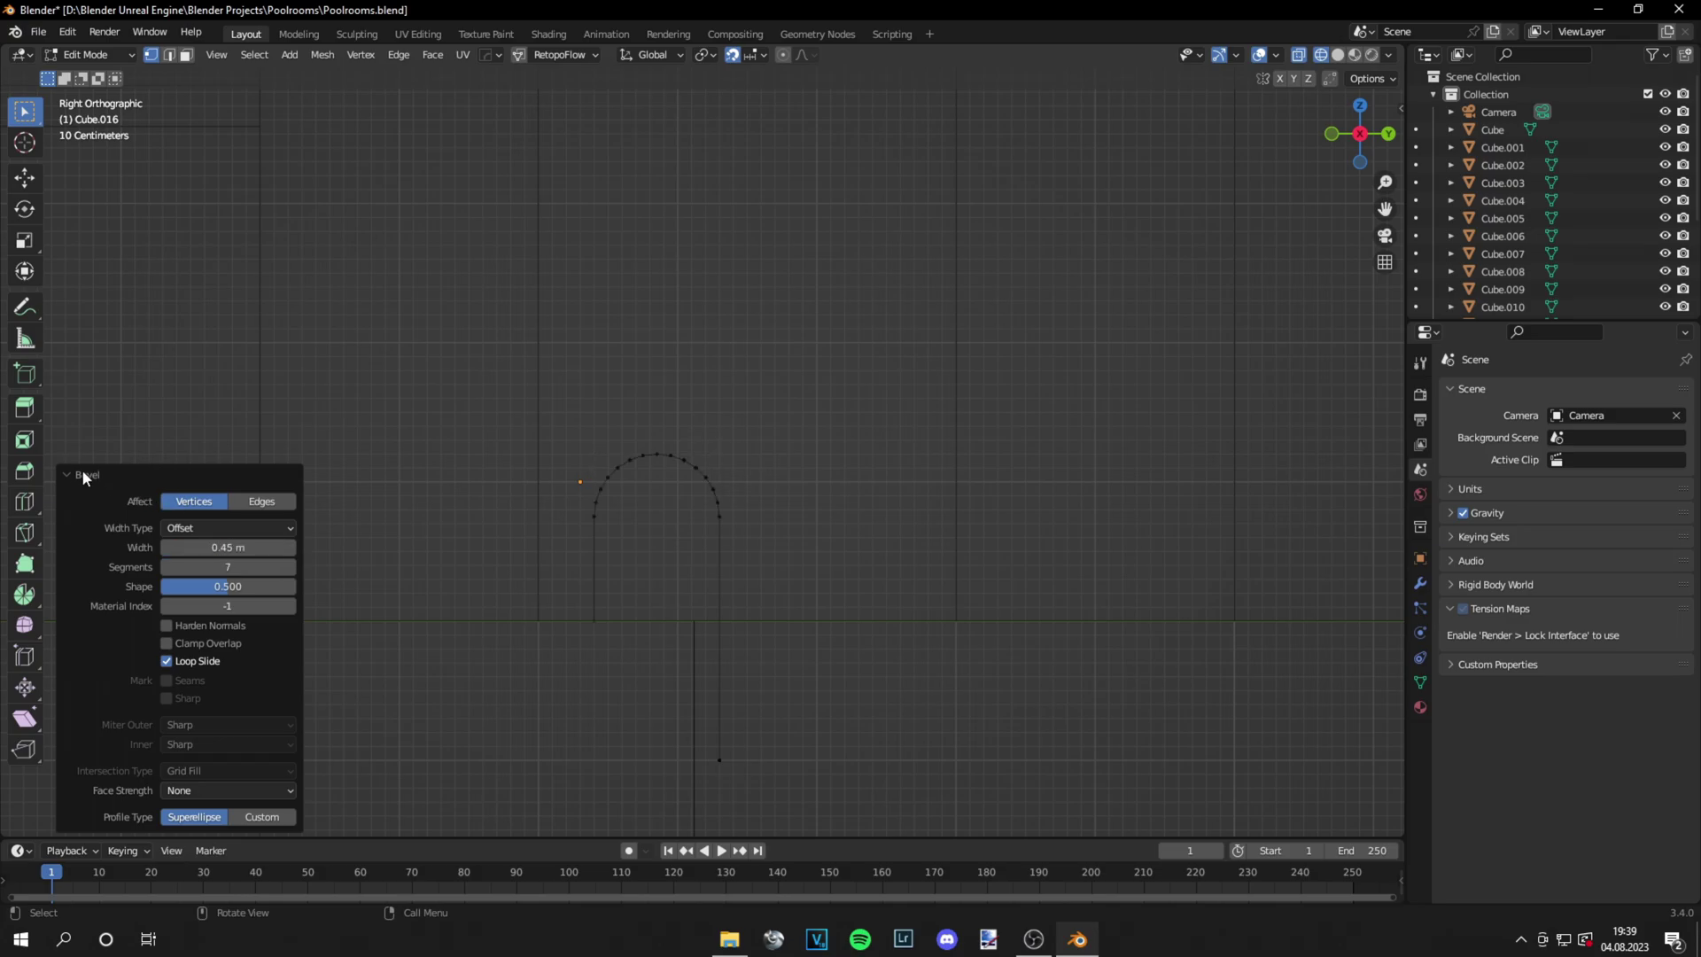
pyautogui.click(86, 475)
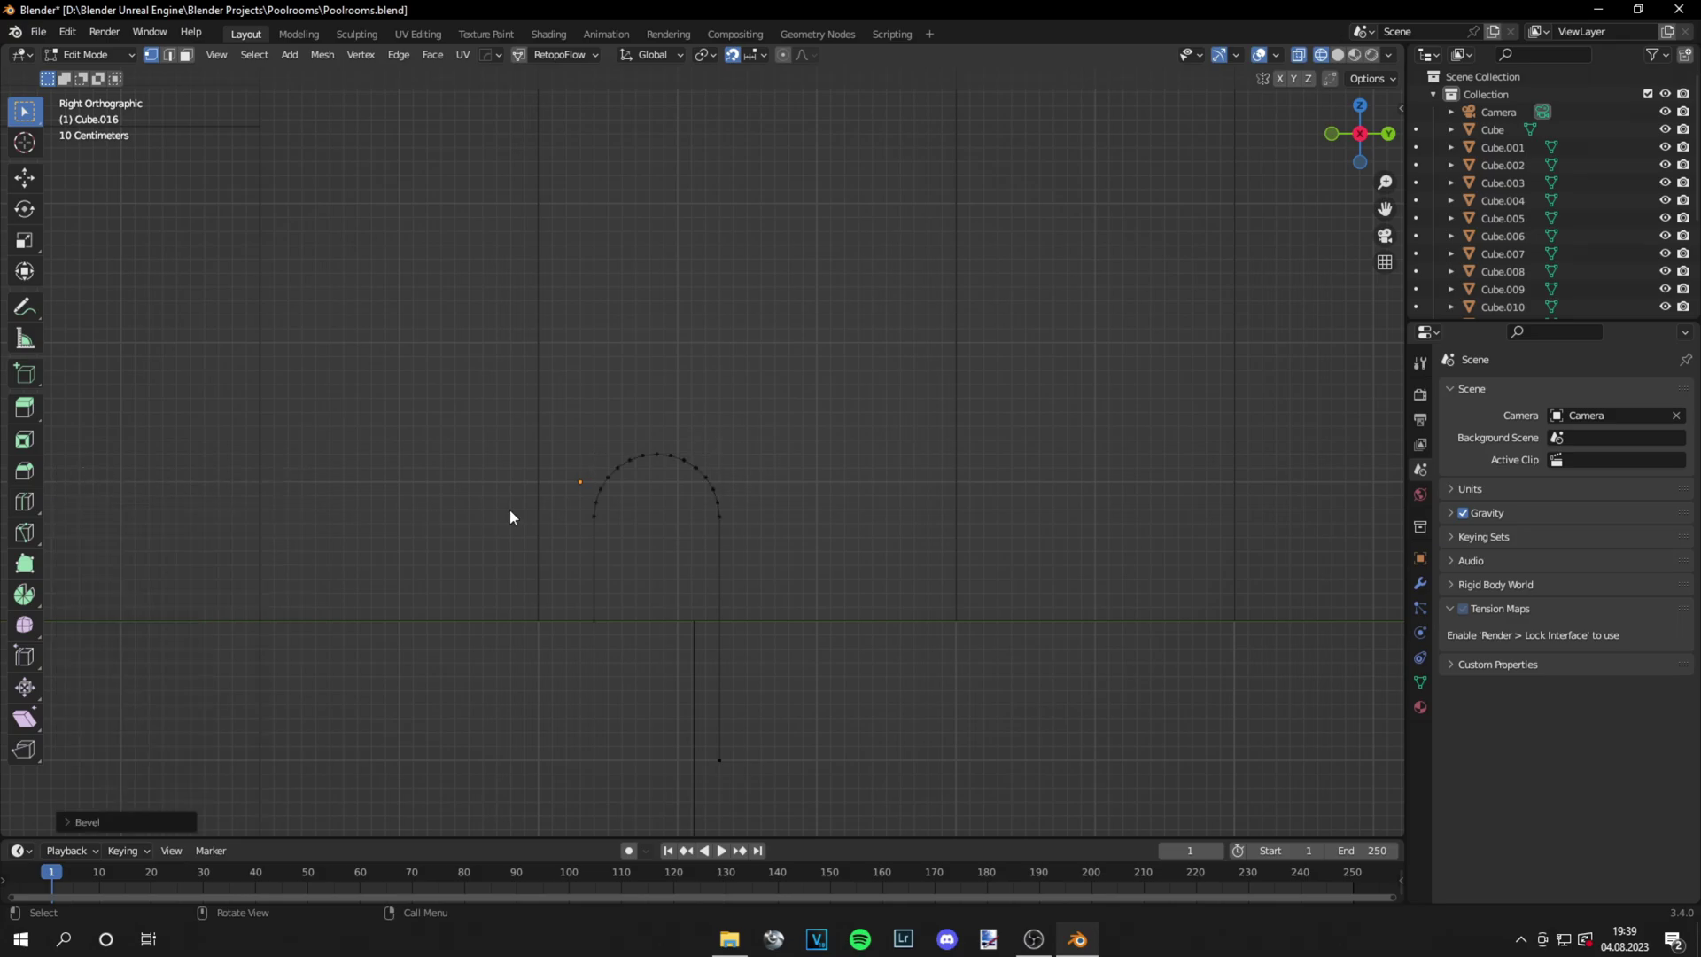
# Merge the railing profile's overlapping vertices by distance and convert the object to a curve
pyautogui.press('Tab')
pyautogui.press('Tab')
pyautogui.press('a')
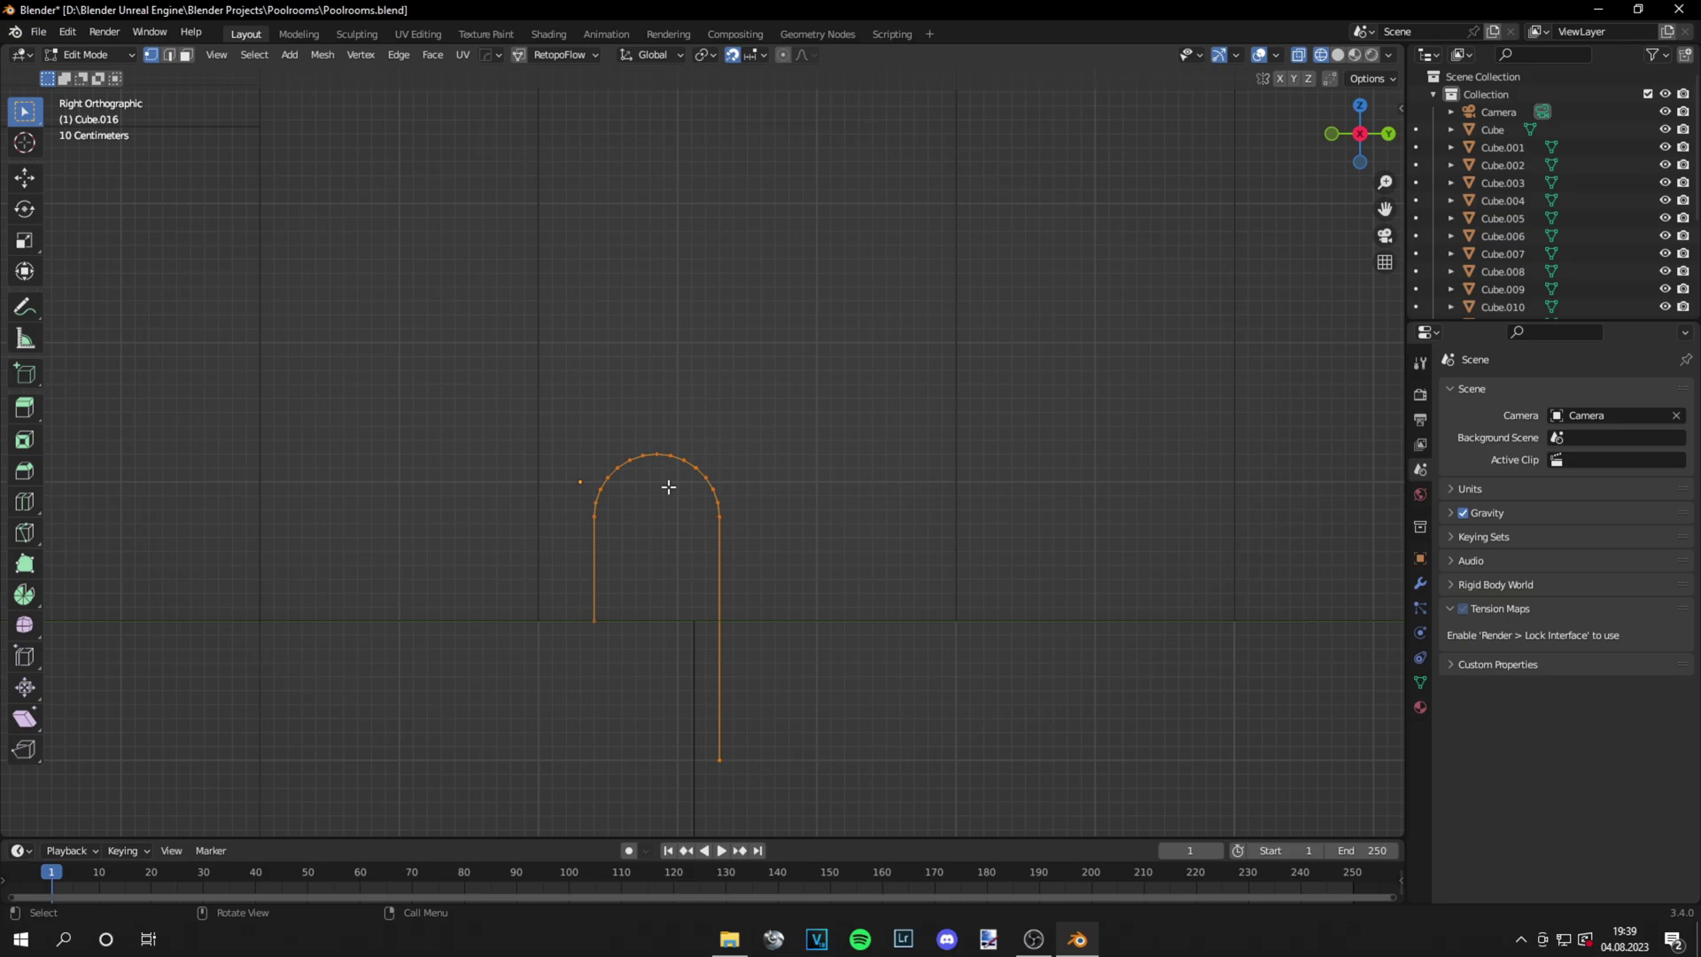
pyautogui.press('m')
pyautogui.click(646, 543)
pyautogui.press('Tab')
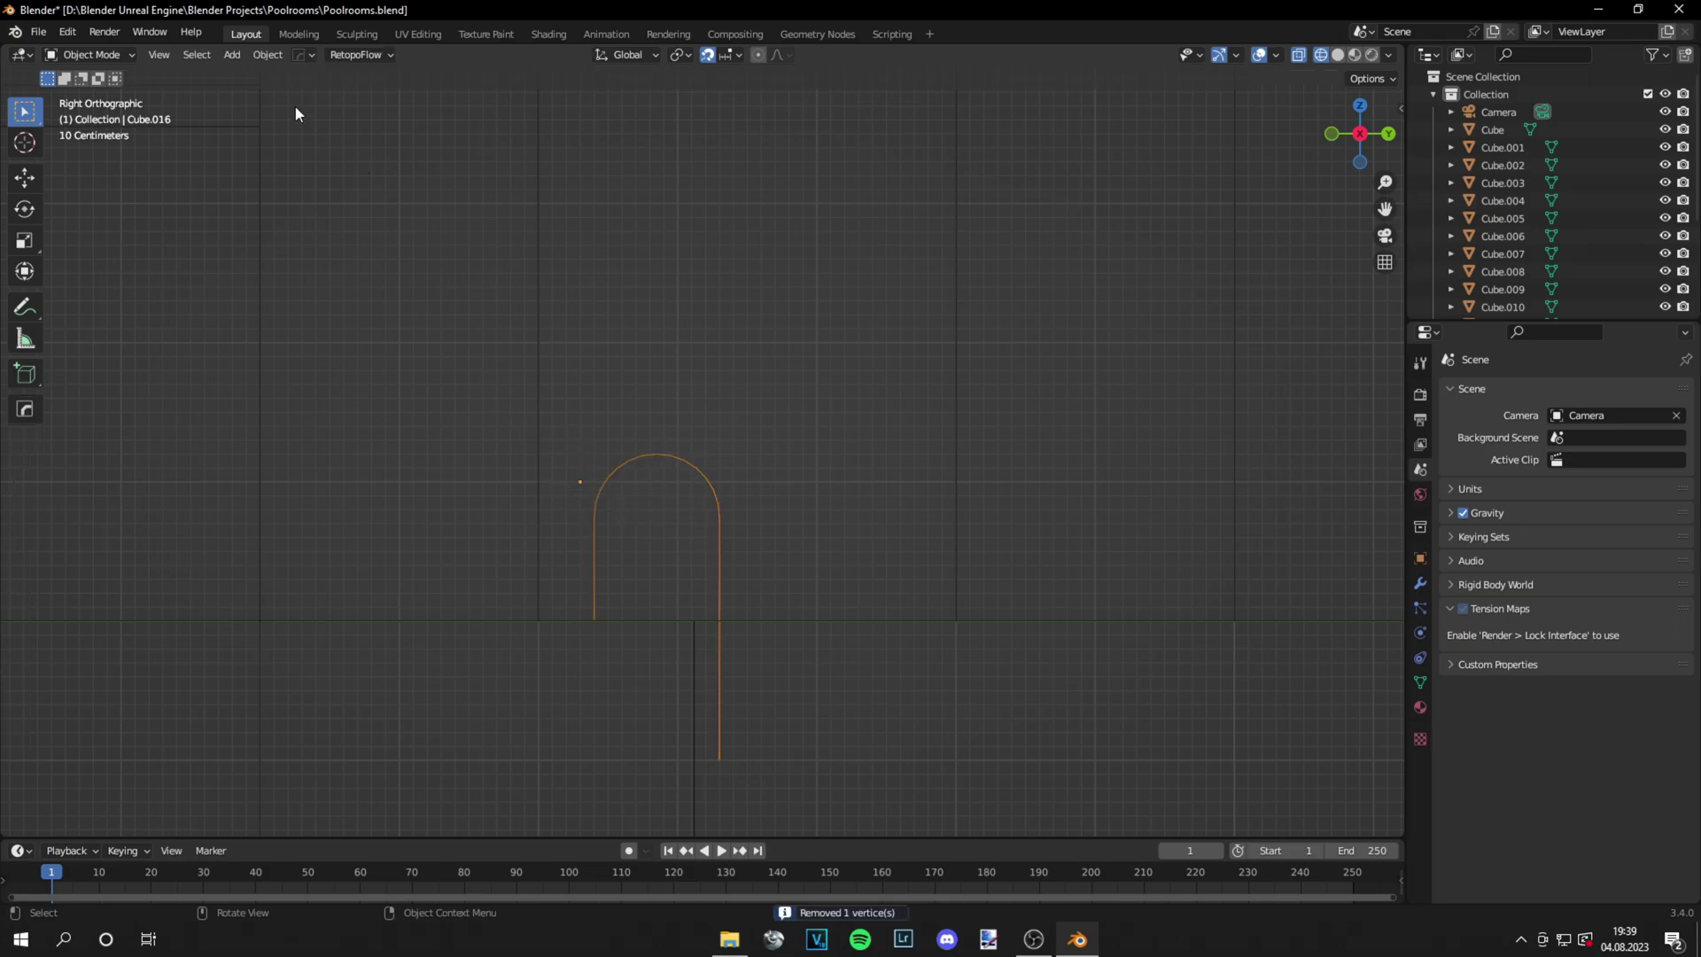
pyautogui.click(261, 57)
pyautogui.moveTo(406, 578)
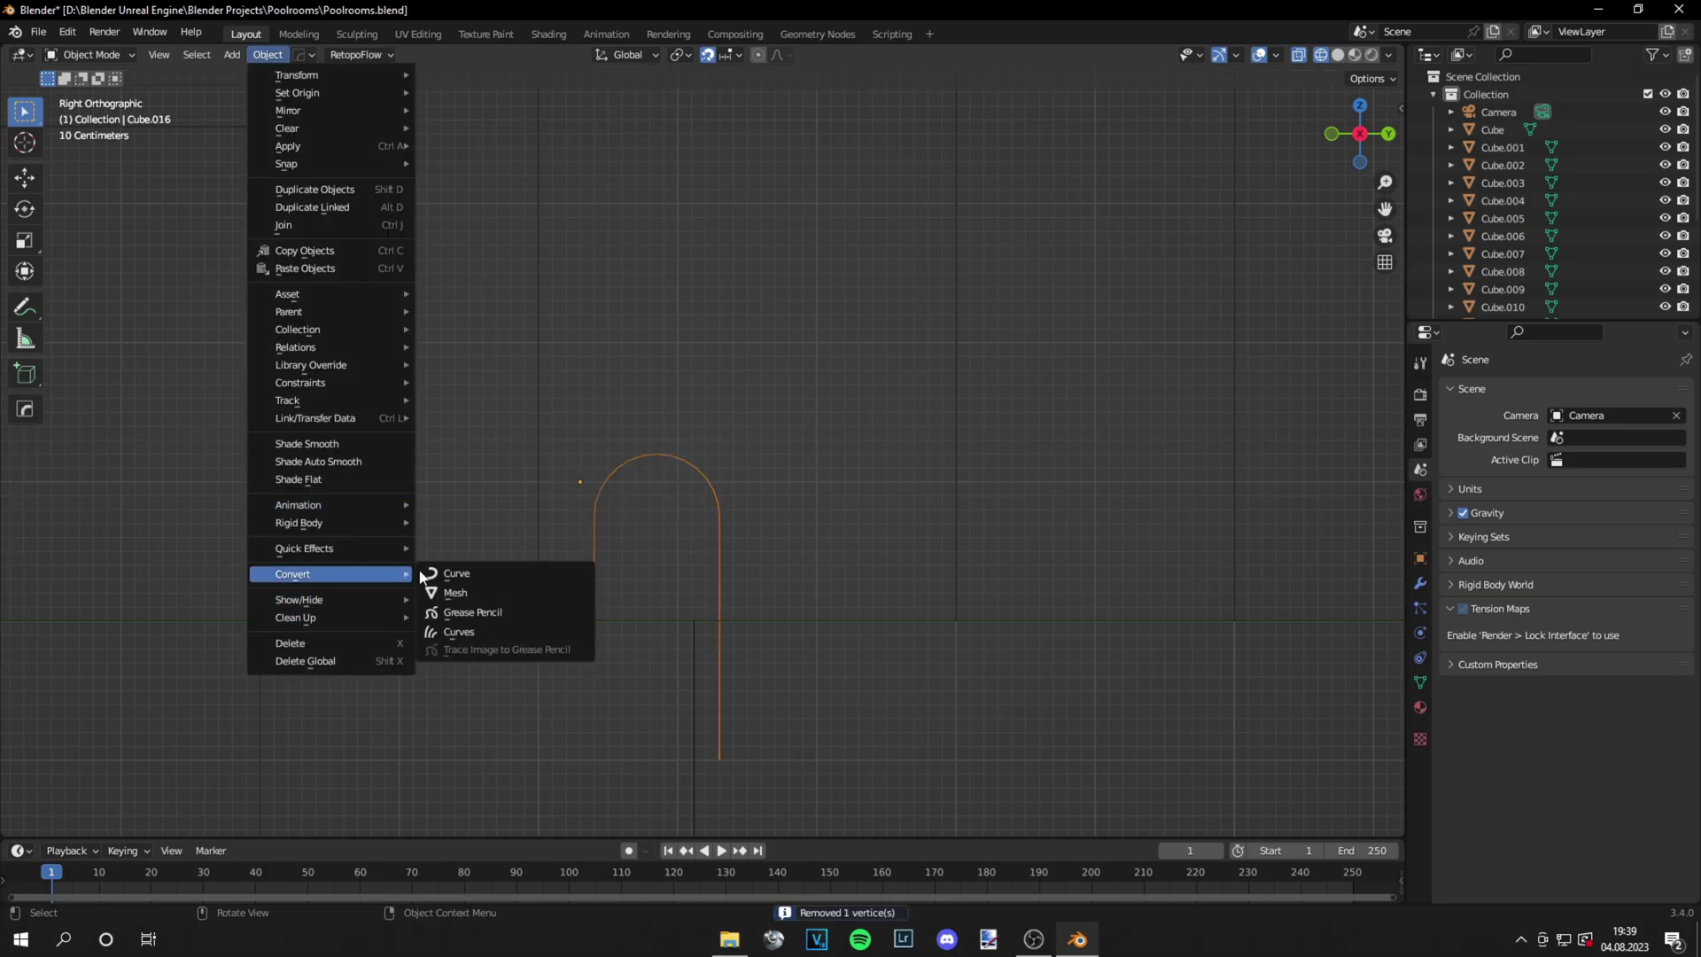
pyautogui.click(480, 576)
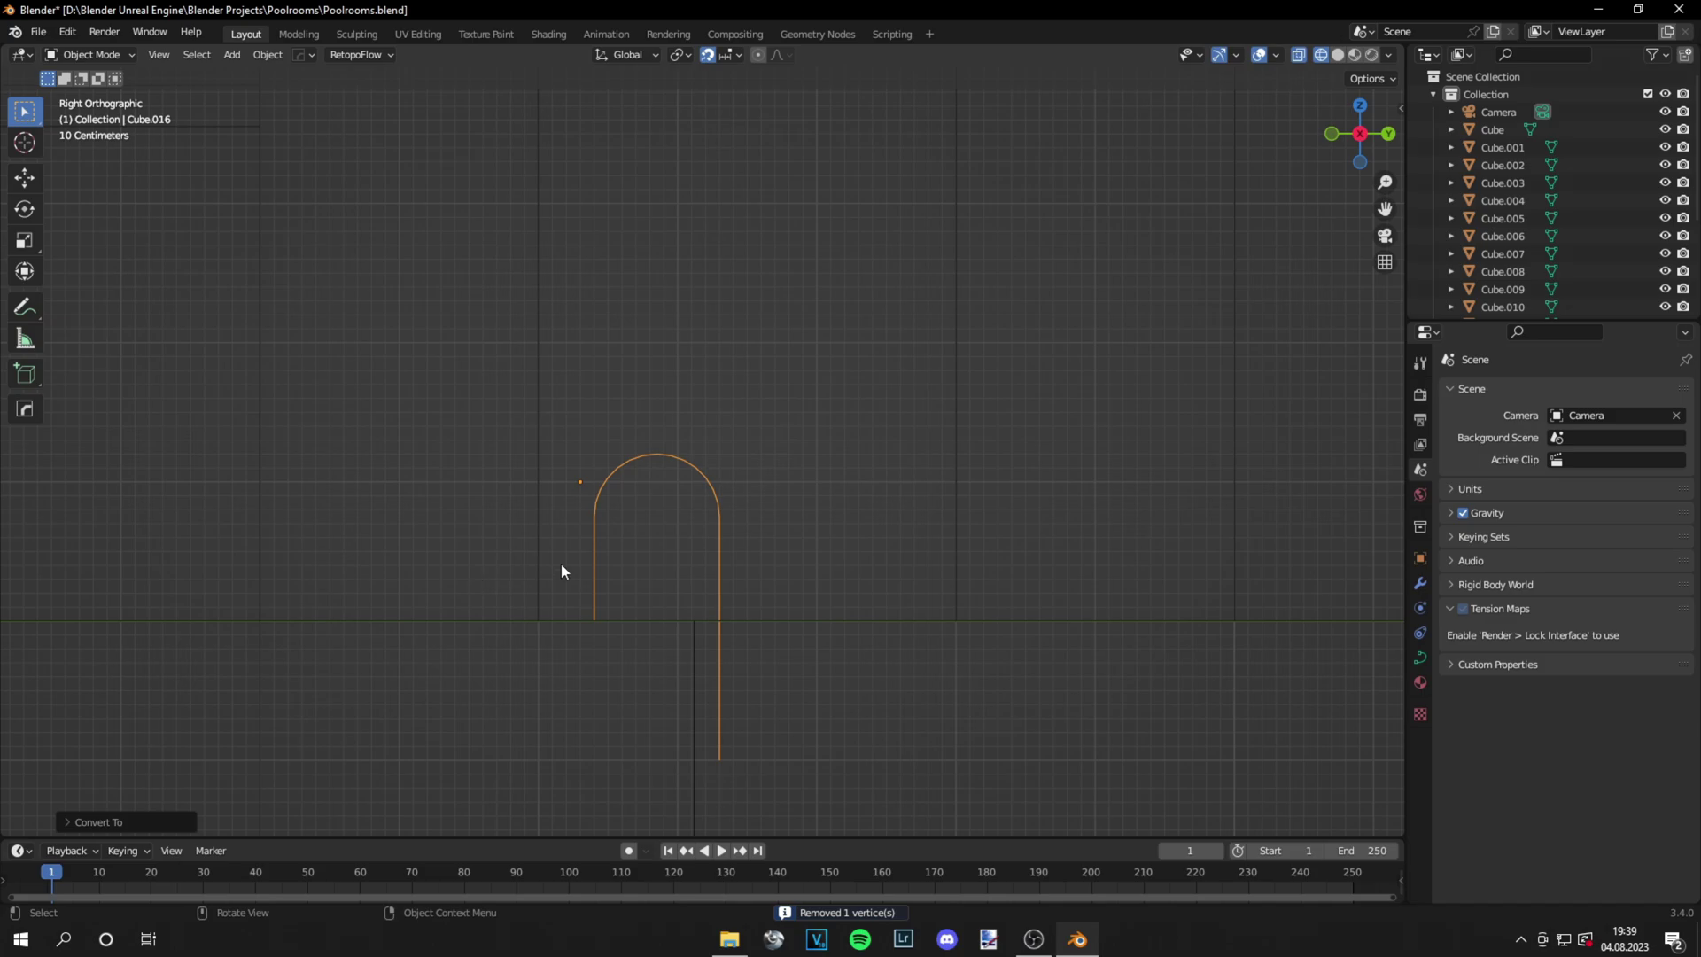
# Give the railing curve a round bevel with a depth of 0.05 m
pyautogui.click(1420, 657)
pyautogui.click(1485, 722)
pyautogui.scroll(-5, 1506, 700)
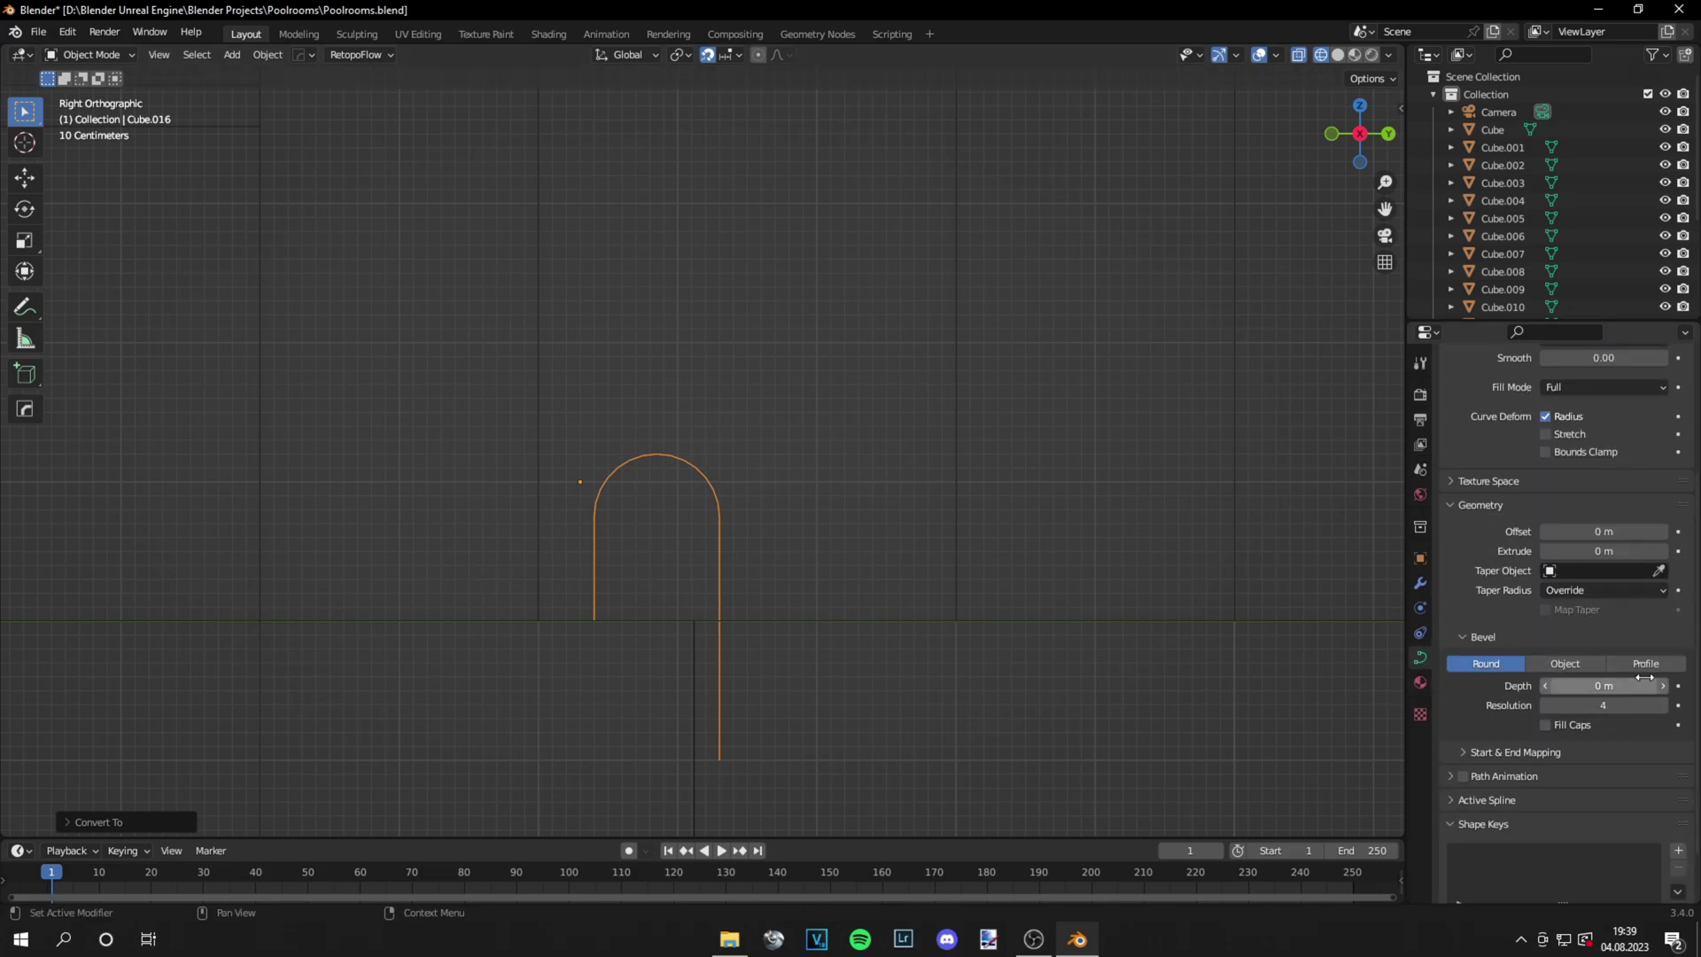
pyautogui.click(1662, 685)
pyautogui.click(1662, 685)
pyautogui.click(1663, 687)
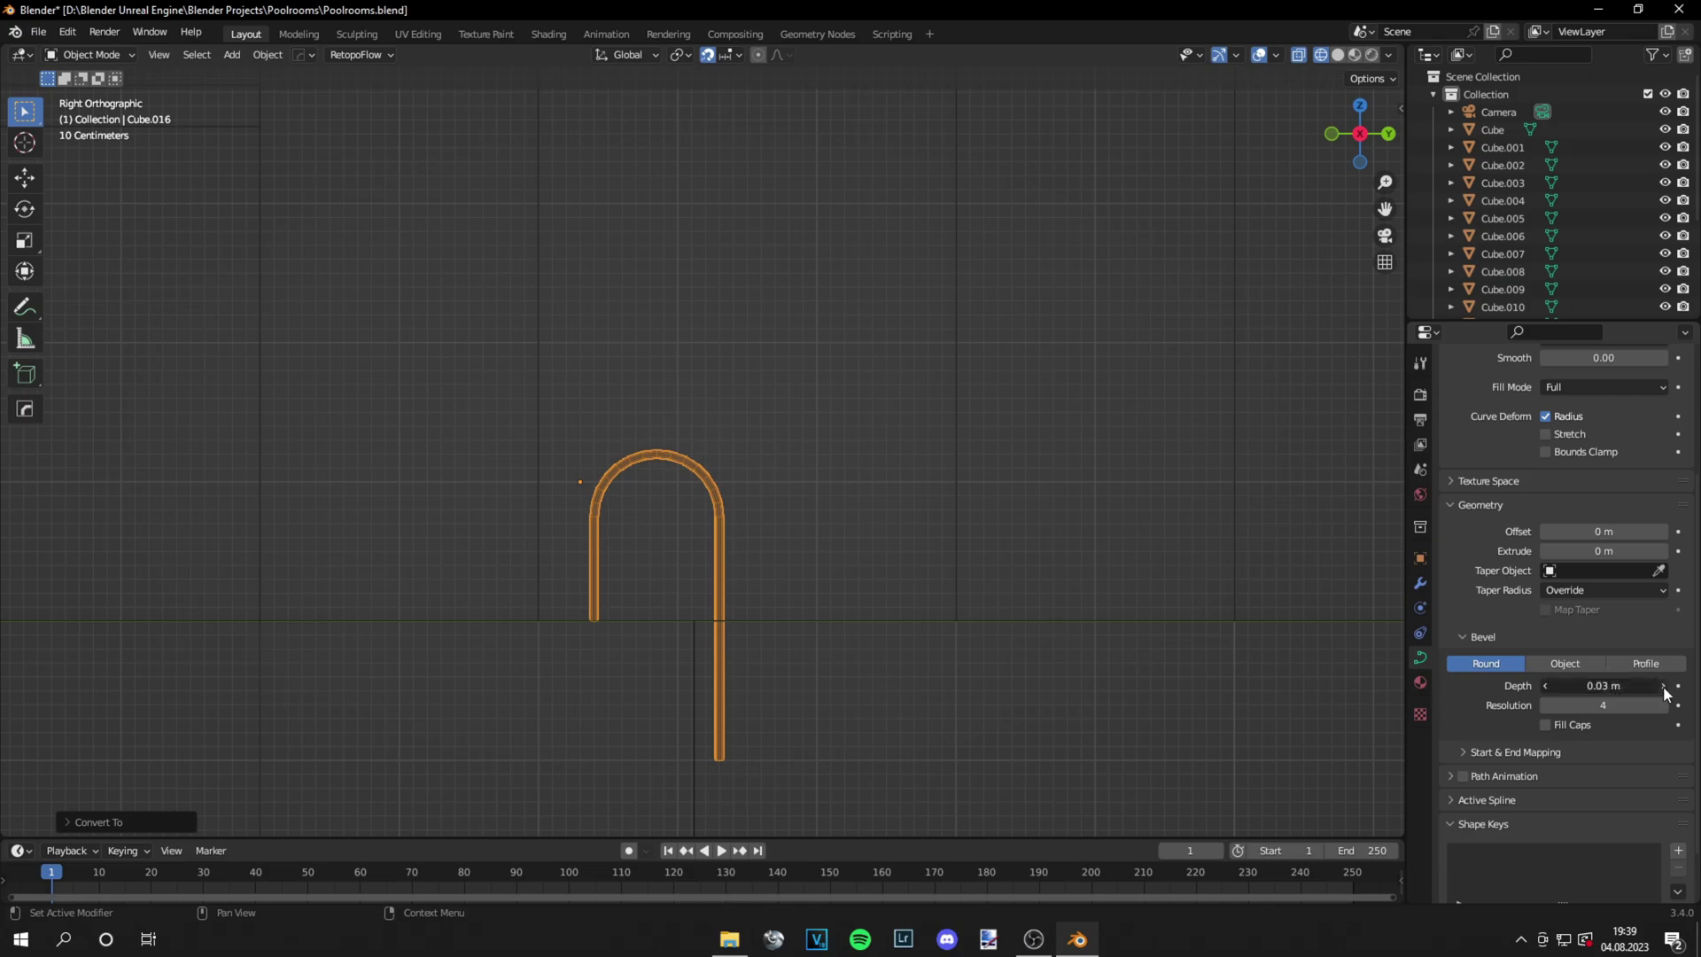
pyautogui.click(1662, 685)
pyautogui.click(1663, 685)
pyautogui.click(1662, 685)
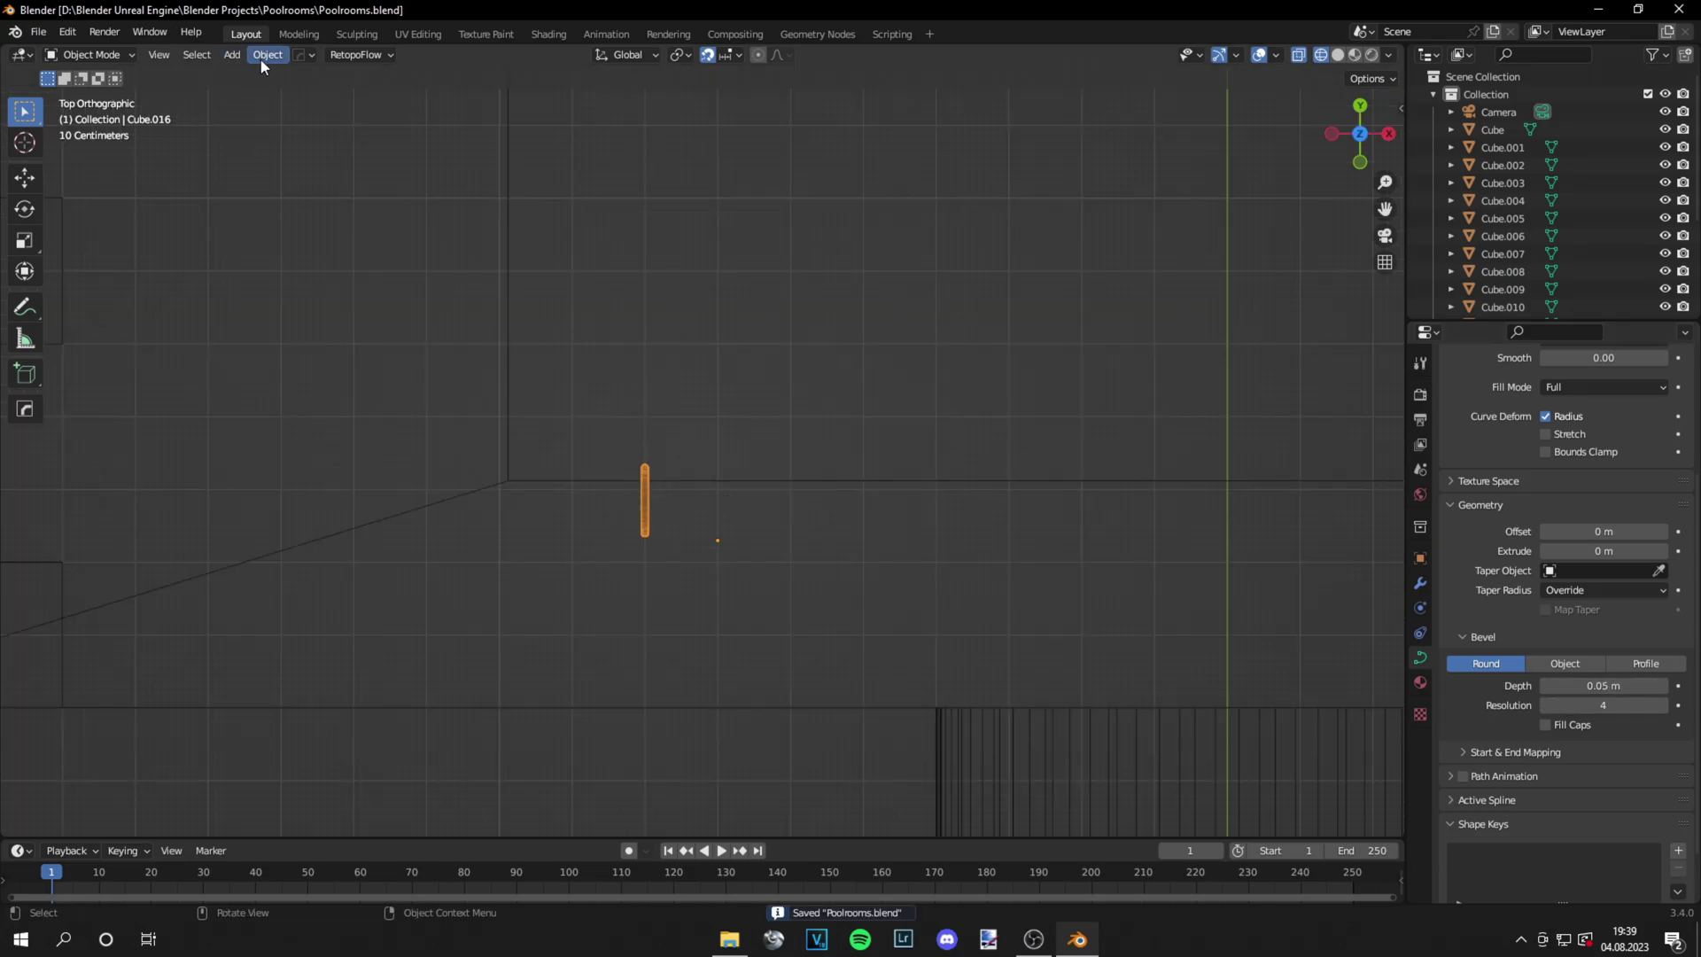
# Convert the railing curve to a mesh and place a copy of it beside the original along X
pyautogui.click(260, 59)
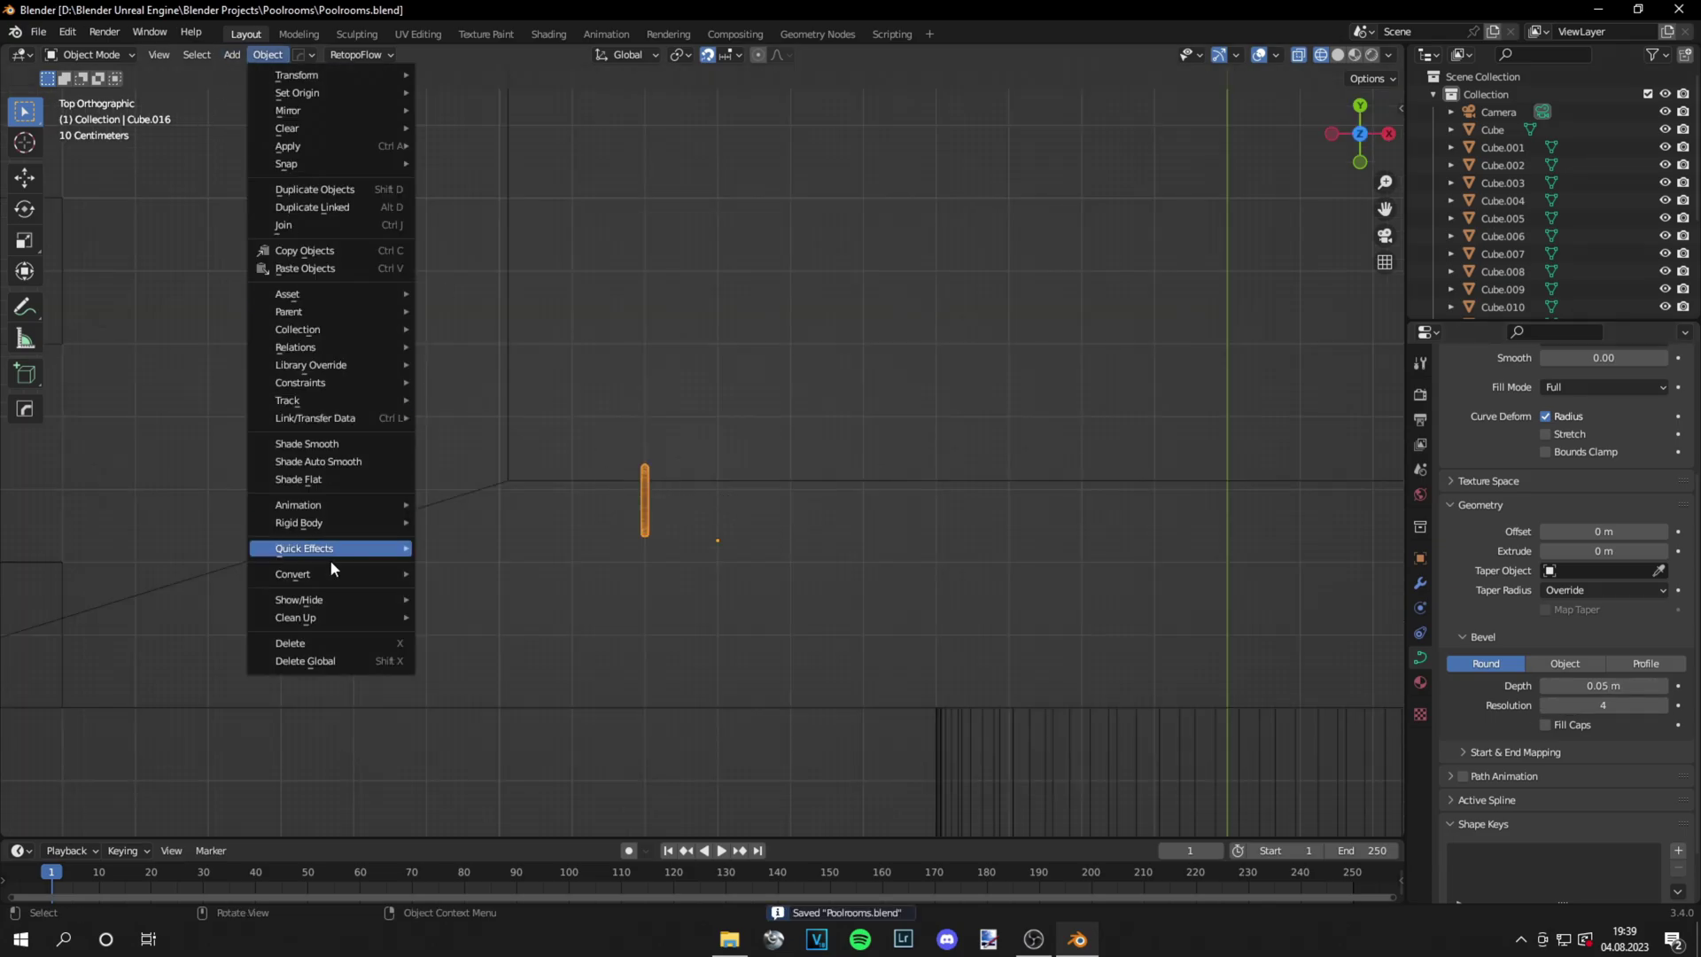
pyautogui.moveTo(322, 574)
pyautogui.click(454, 594)
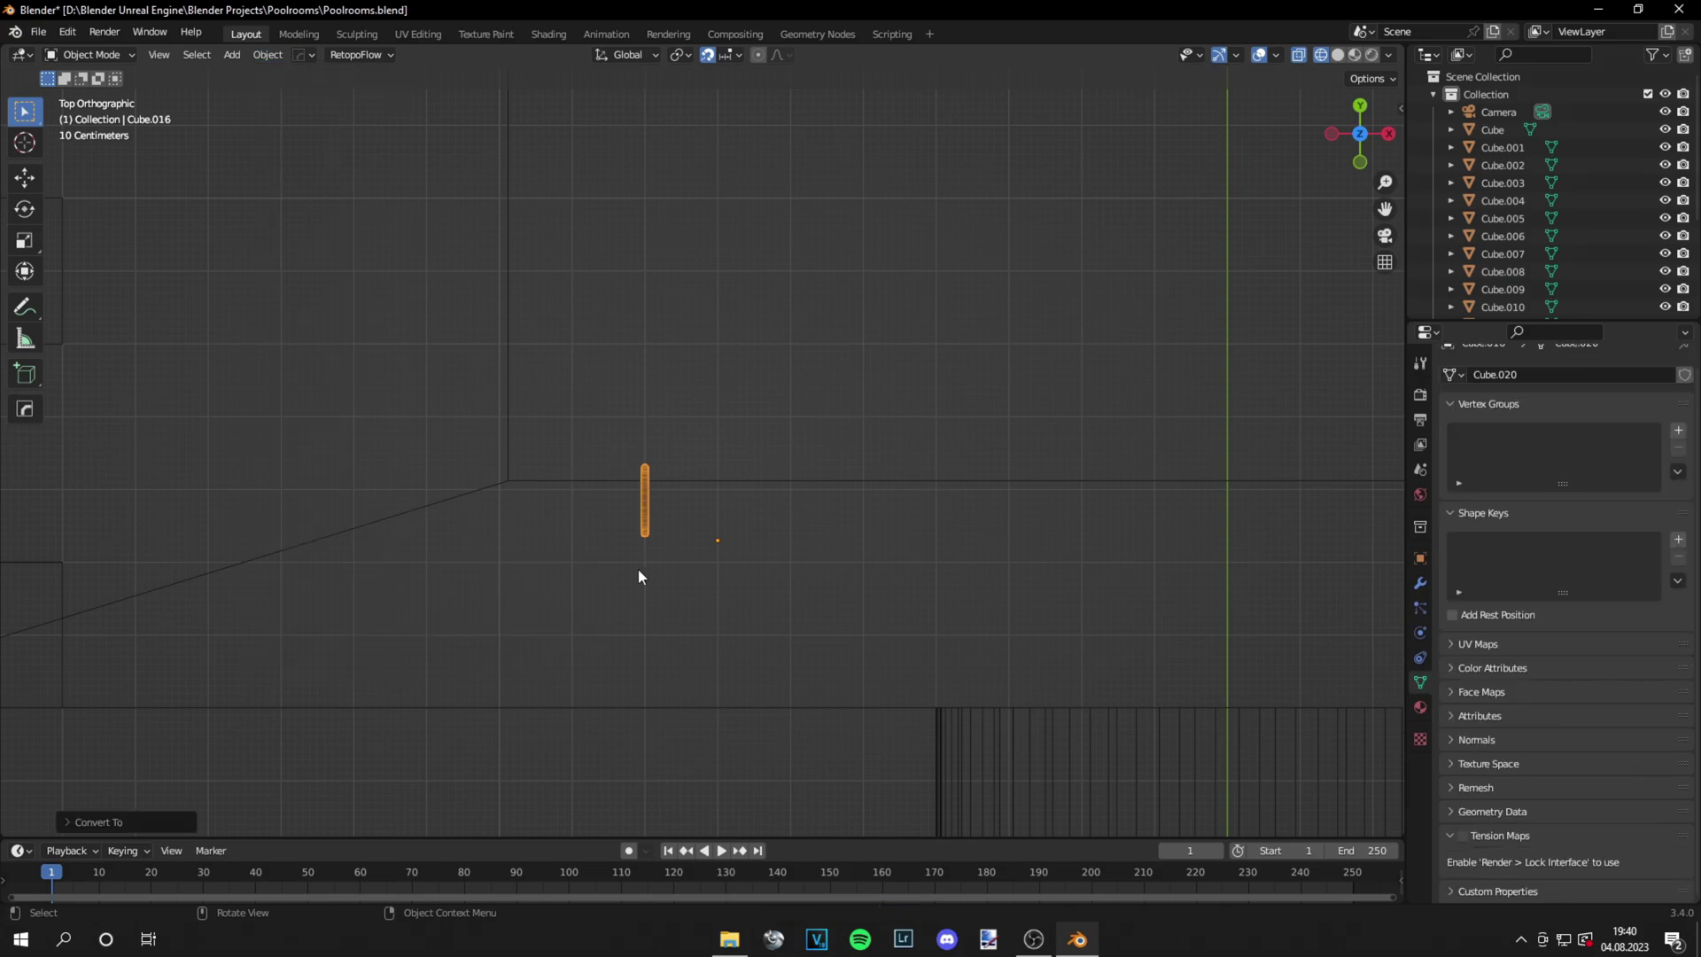
pyautogui.hotkey('ctrl', 'c')
pyautogui.hotkey('ctrl', 'v')
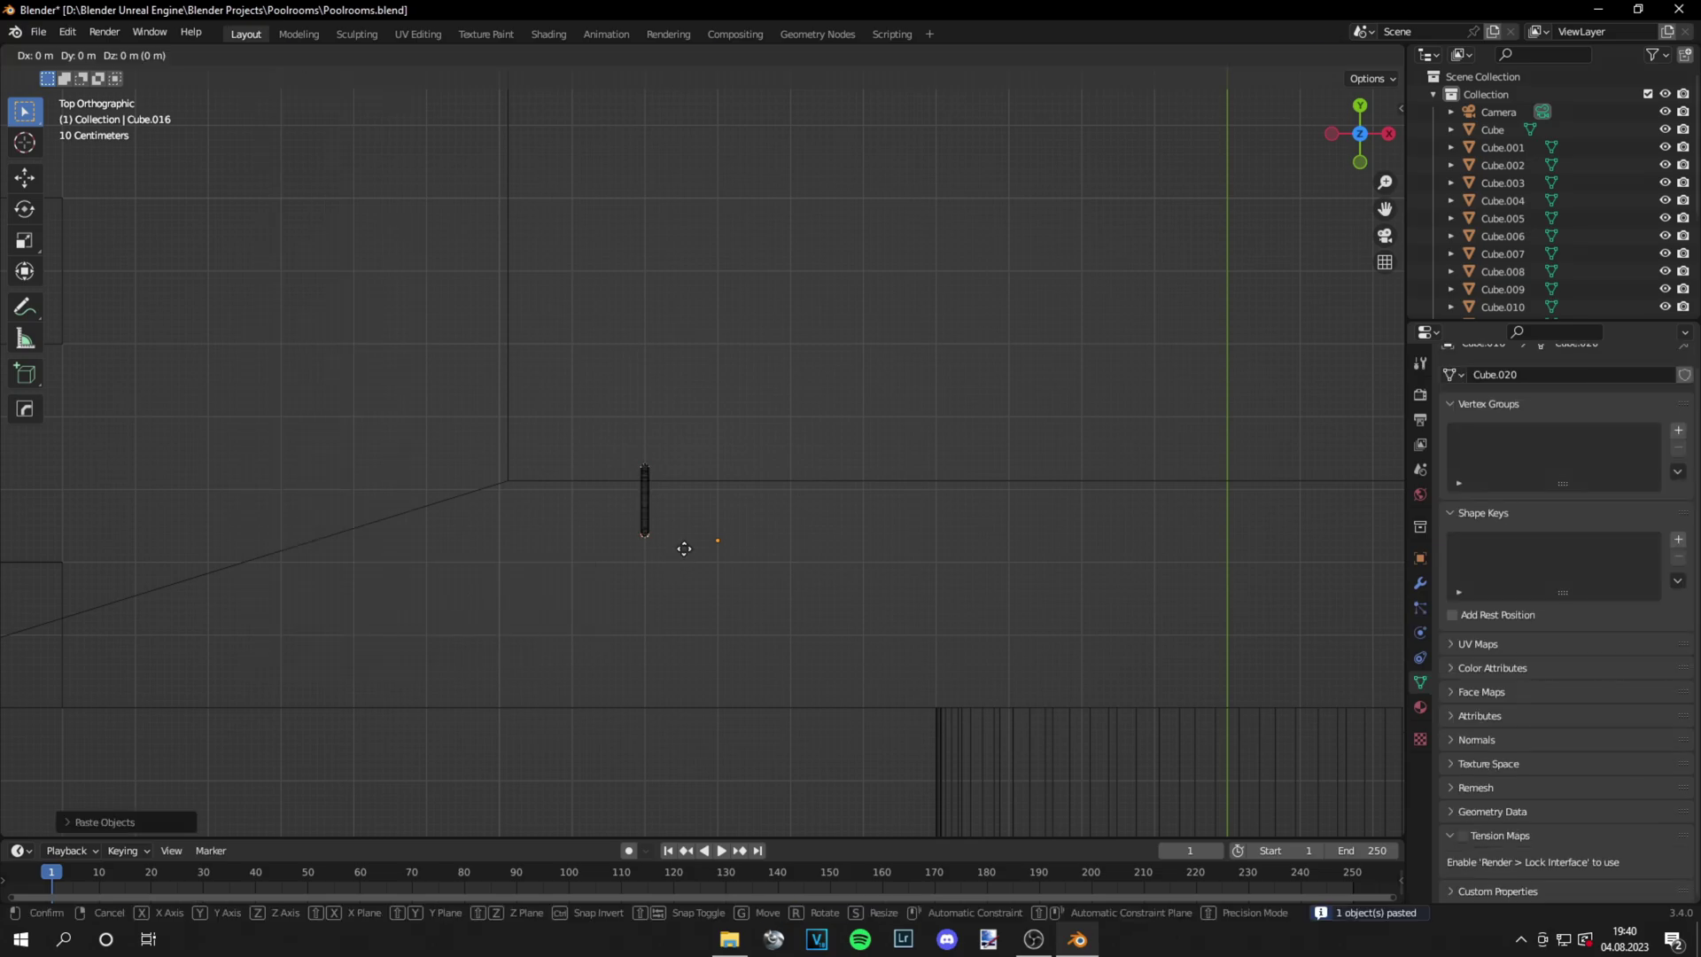
pyautogui.press('g')
pyautogui.click(779, 548)
# Lower the ladder step plane below floor level at the pool wall and move its far edge 1.7 m toward the wall
pyautogui.scroll(5, 793, 555)
pyautogui.press('g')
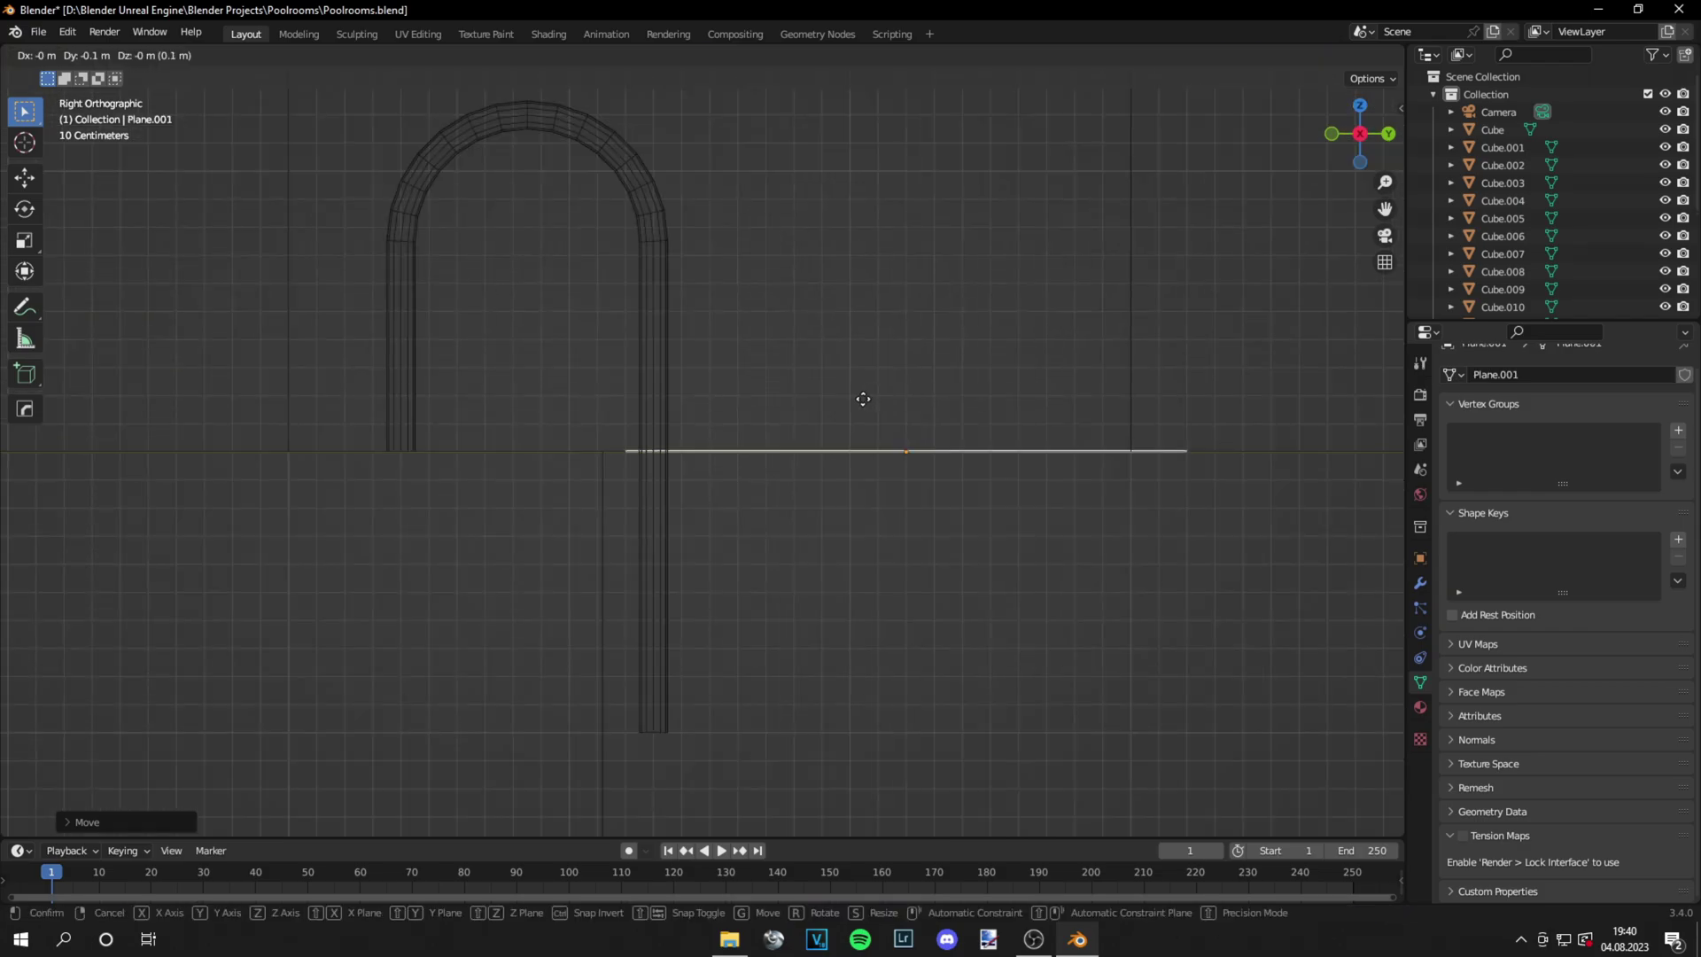
pyautogui.click(837, 453)
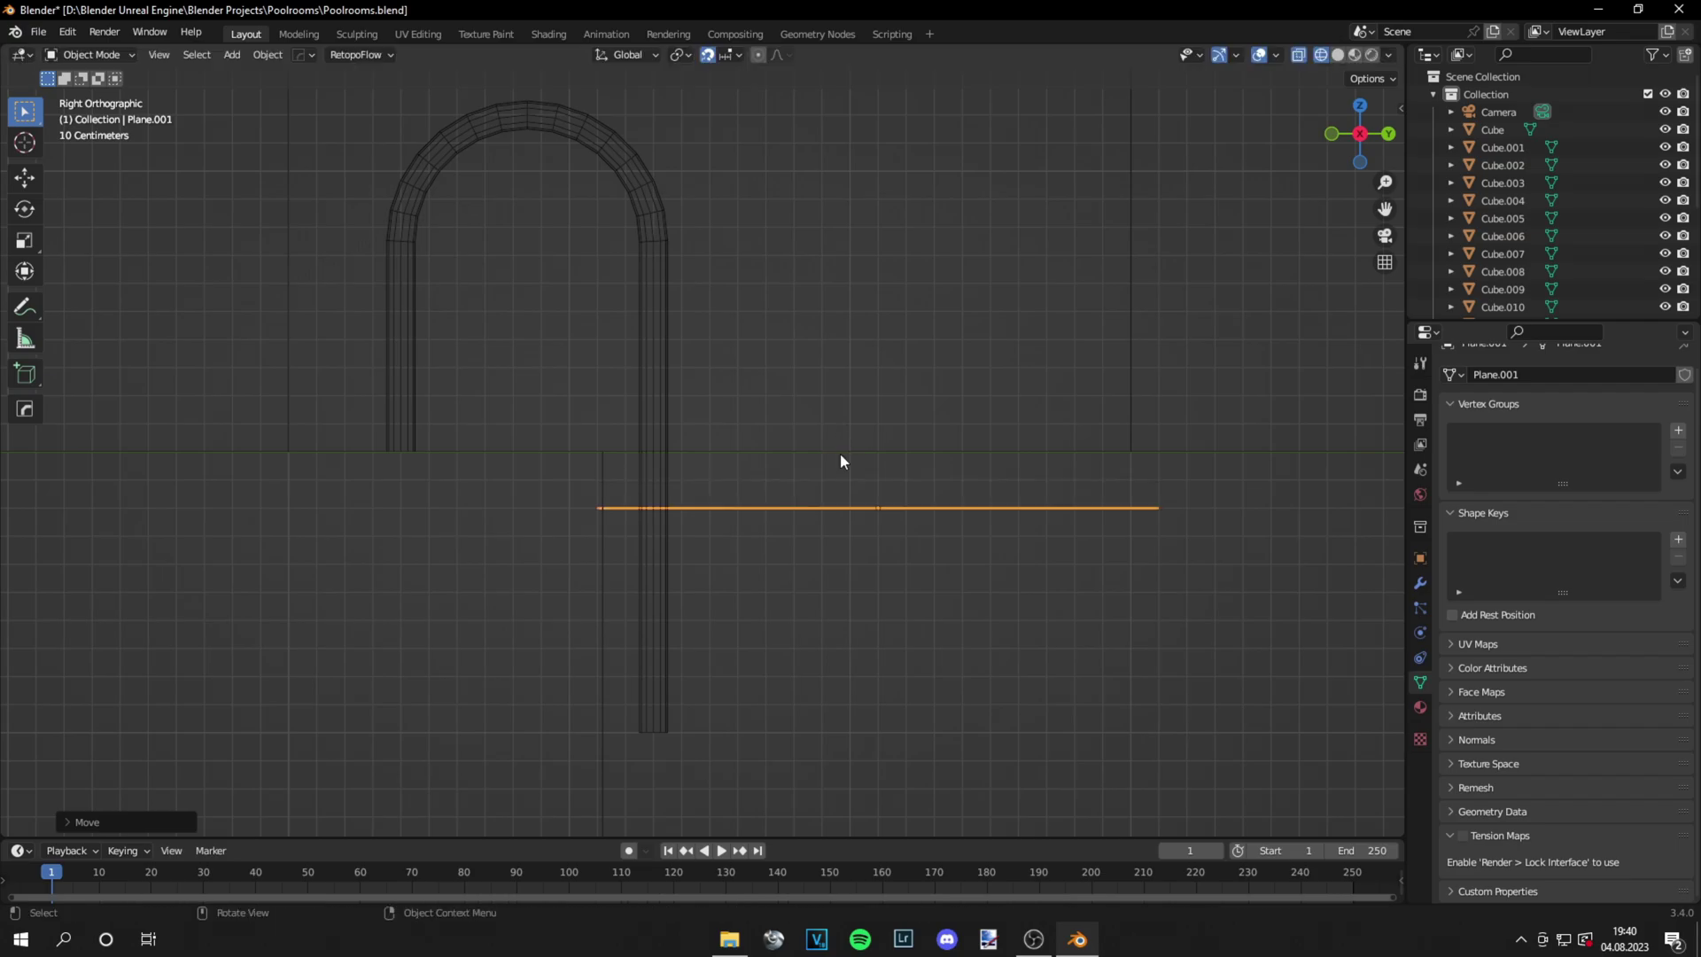
pyautogui.press('Tab')
pyautogui.click(1158, 507)
pyautogui.press('g')
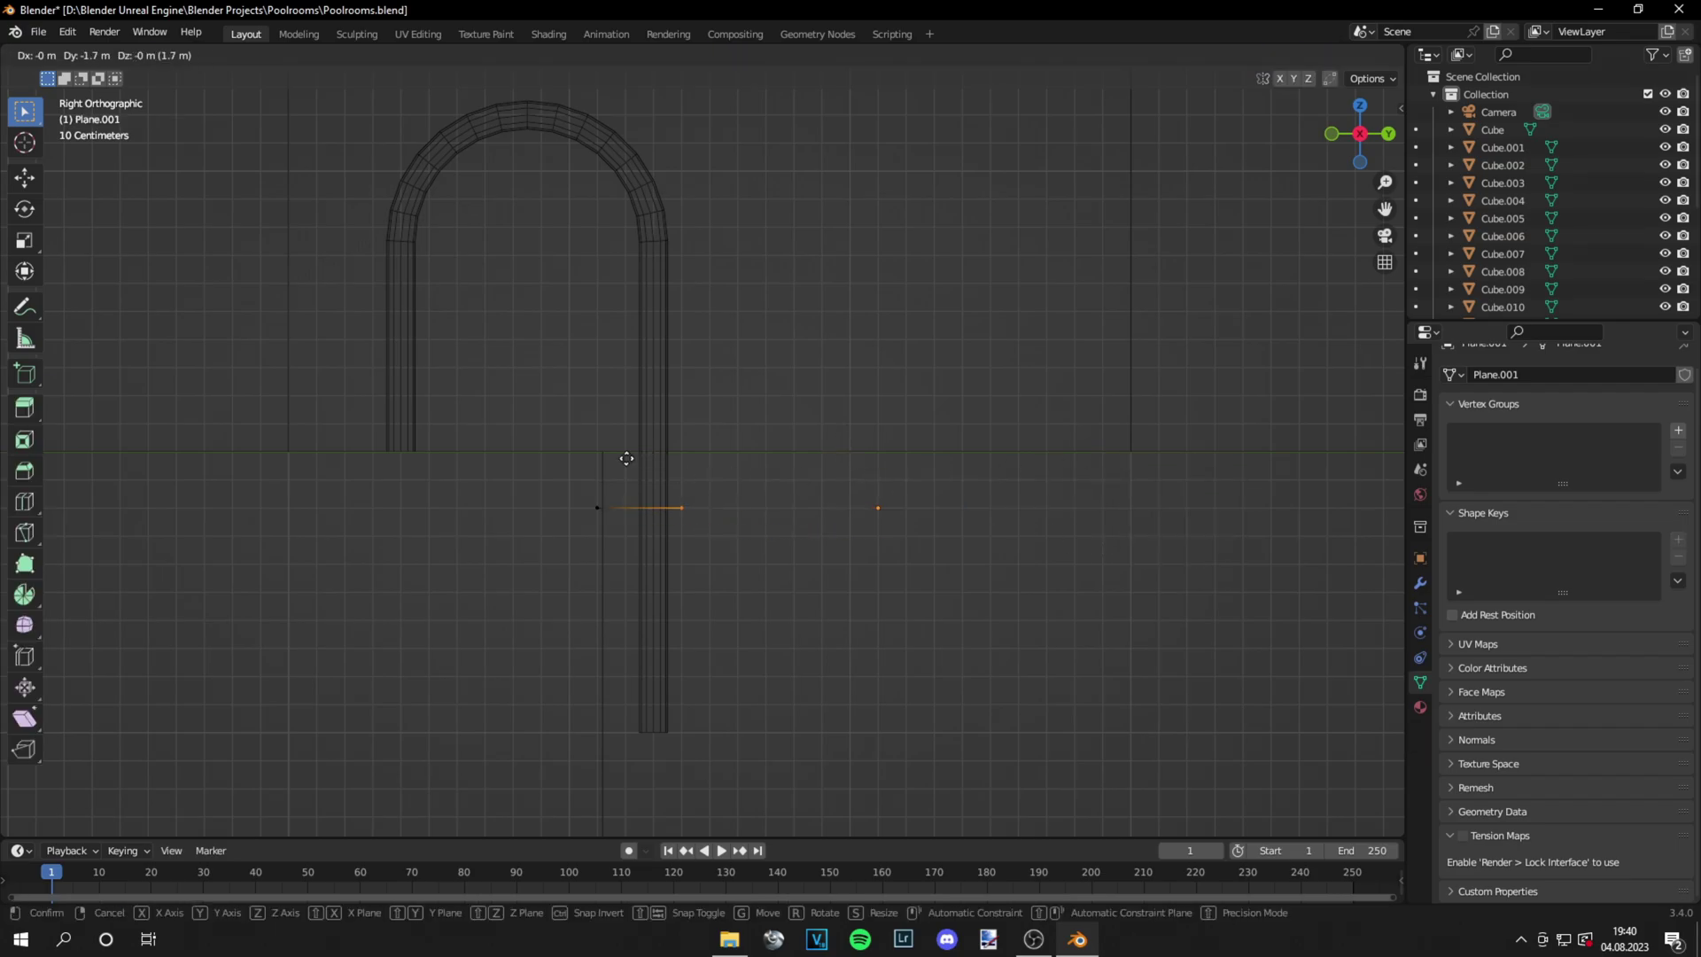
pyautogui.click(627, 458)
pyautogui.press('Tab')
pyautogui.press('Tab')
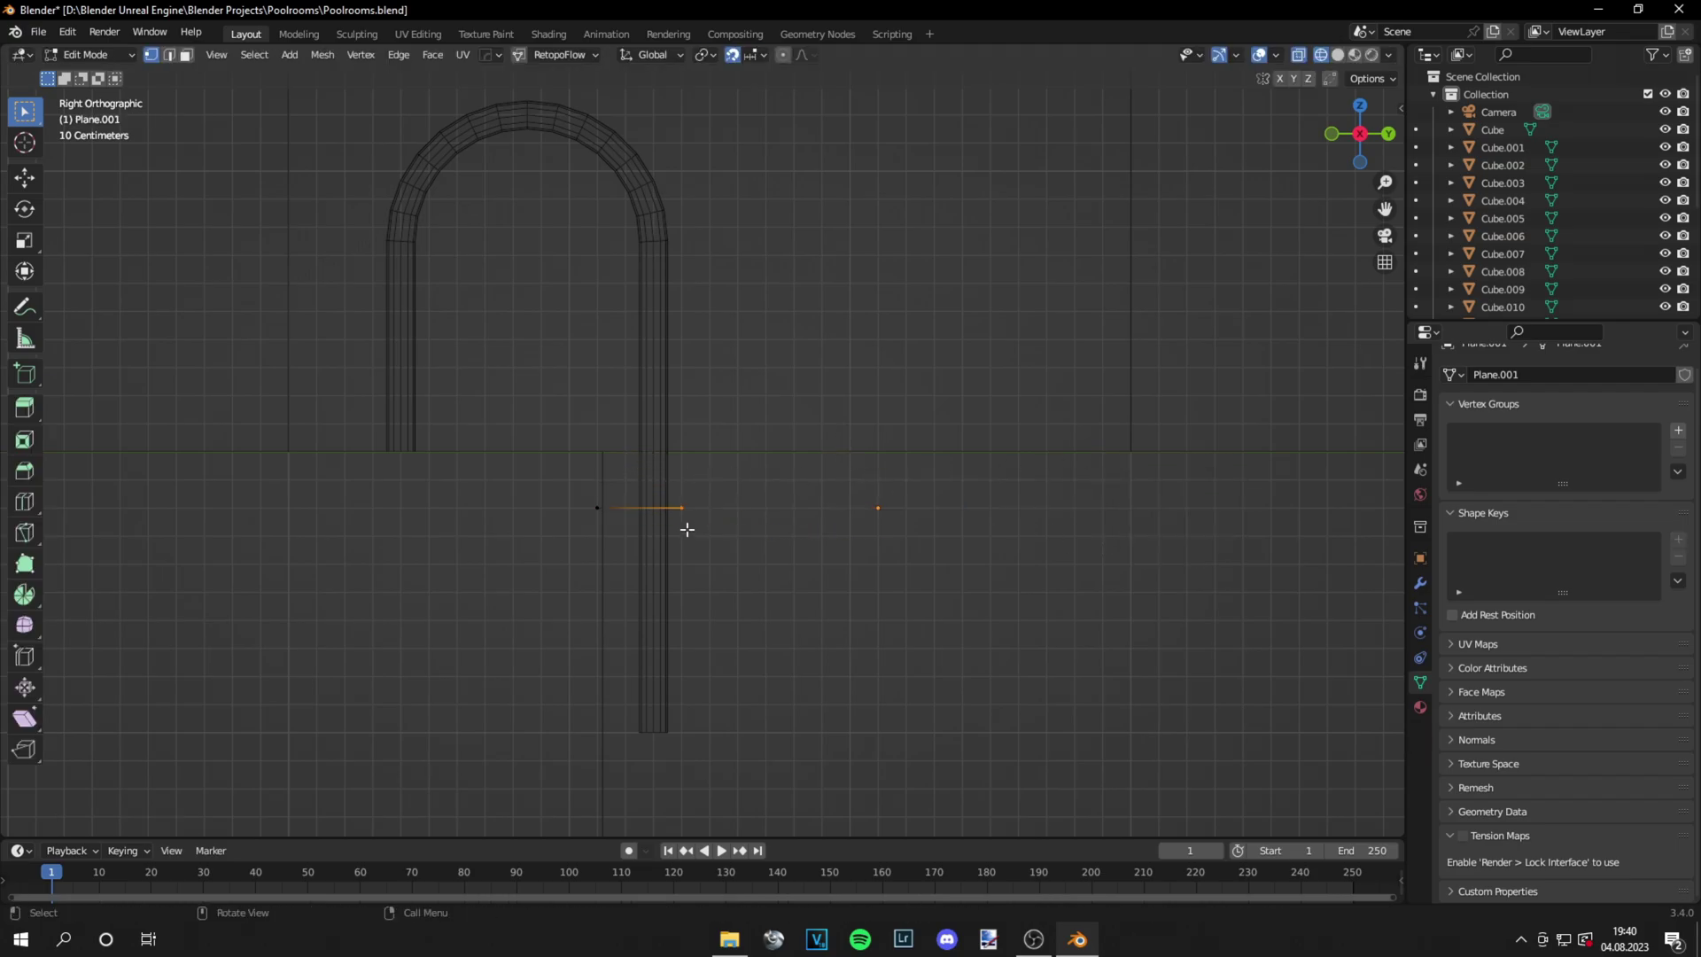
# Align the inner edge of the ladder step plane flush with the pool wall
pyautogui.scroll(2, 689, 532)
pyautogui.press('Tab')
pyautogui.press('g')
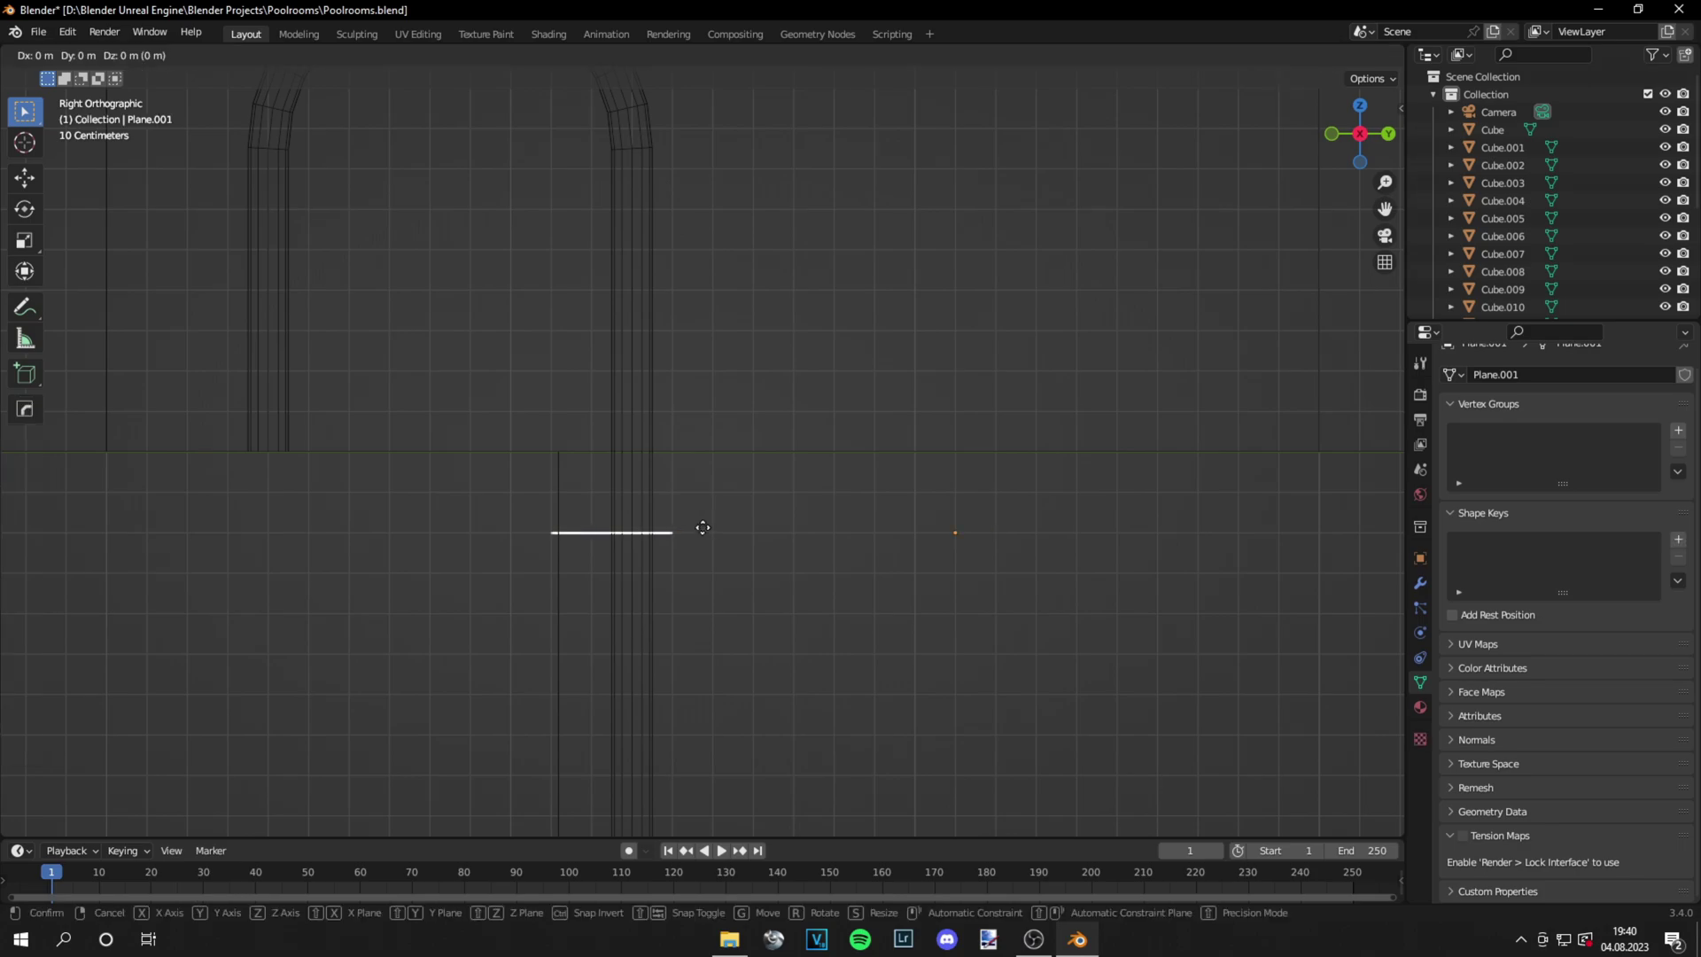
pyautogui.click(702, 527)
pyautogui.scroll(2, 668, 554)
pyautogui.press('Tab')
pyautogui.press('Tab')
pyautogui.press('Tab')
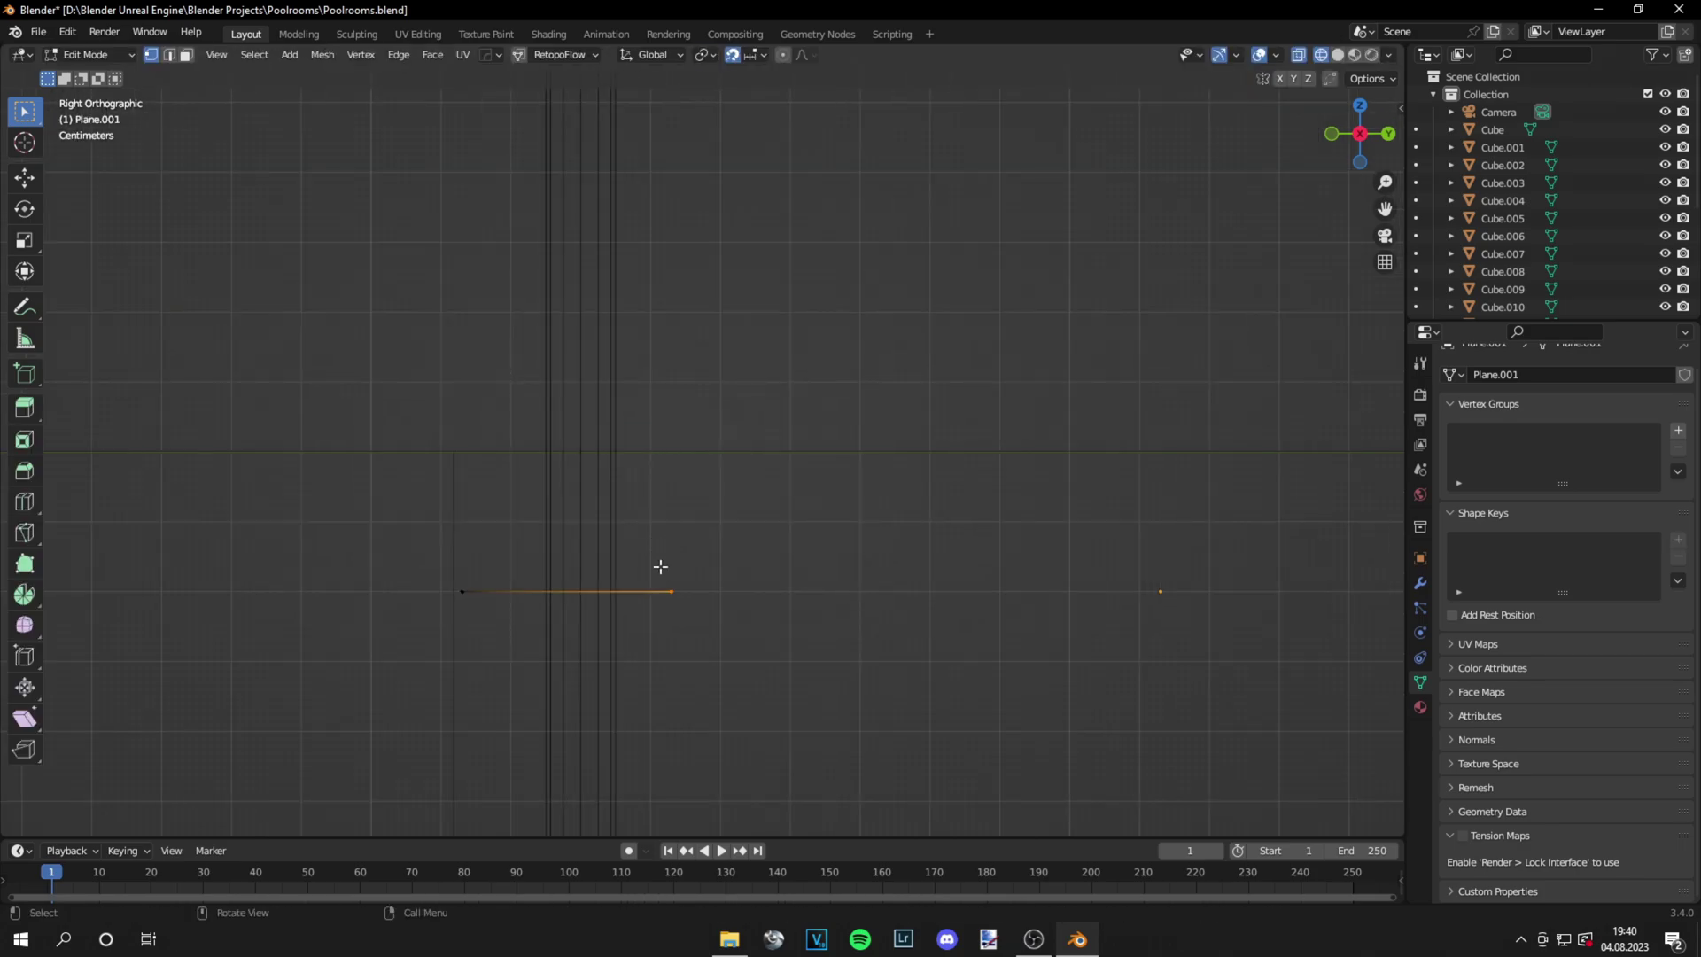
pyautogui.press('Tab')
# Extrude the whole ladder step plane slightly upward to give it thickness
pyautogui.press('Tab')
pyautogui.press('a')
pyautogui.press('e')
pyautogui.click(532, 538)
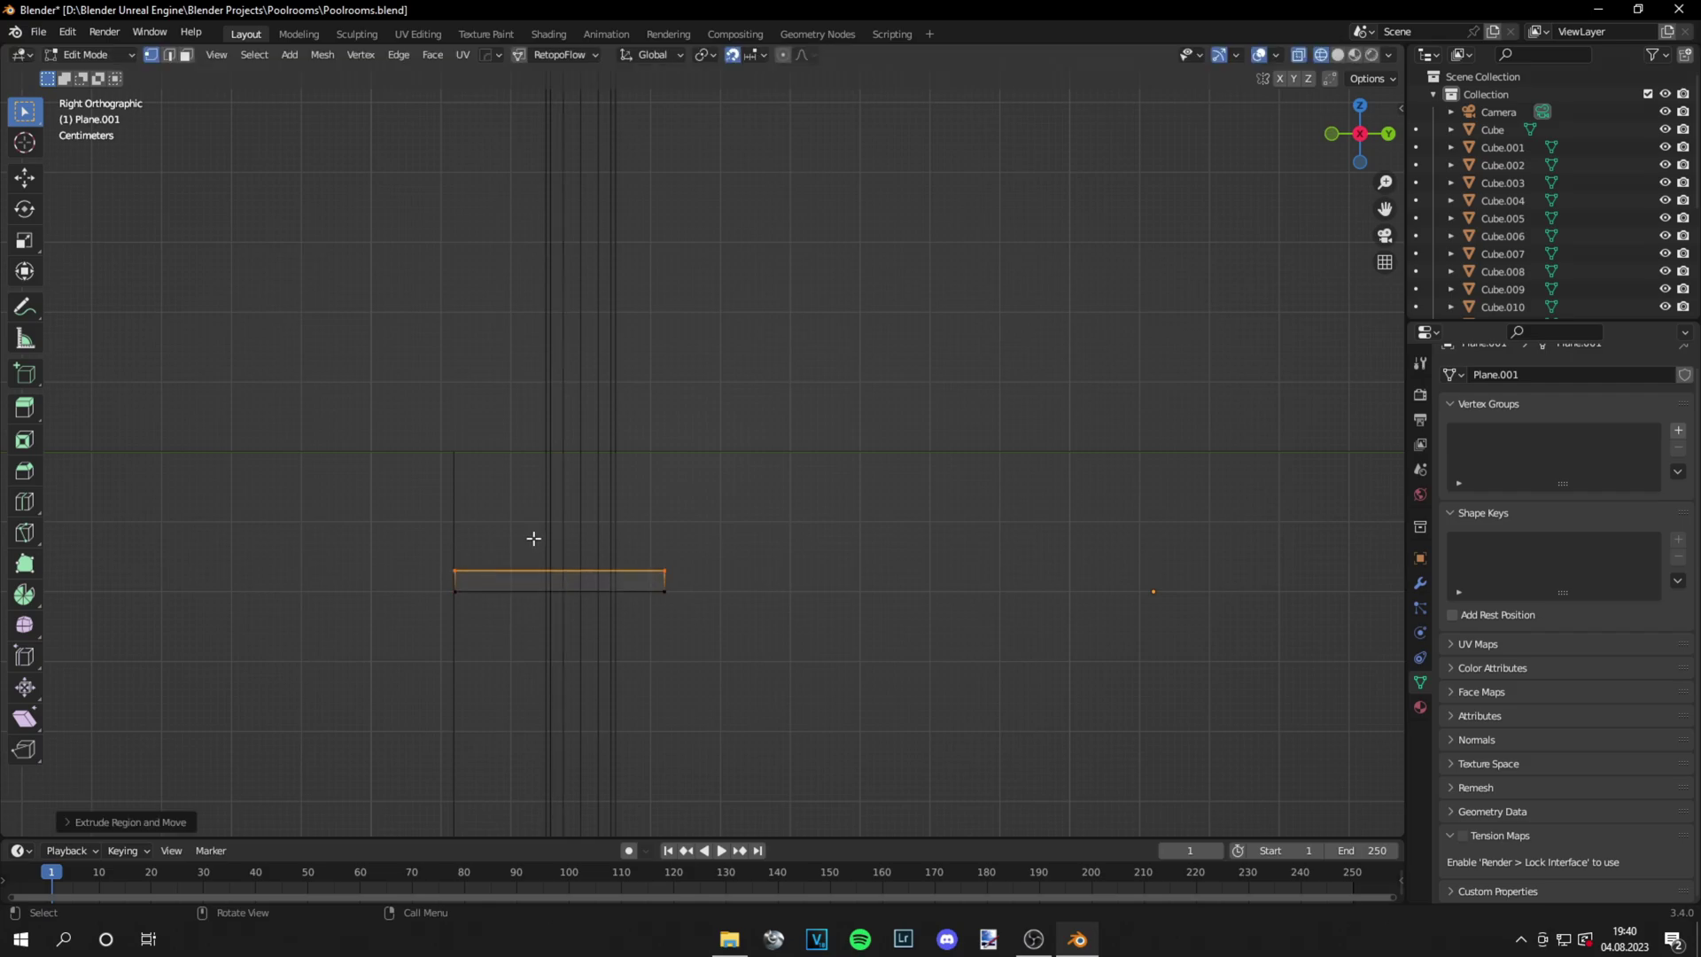
pyautogui.press('Tab')
# Place two copies of the ladder step below the first, spaced 0.3 m apart
pyautogui.scroll(-5, 754, 576)
pyautogui.keyDown('shift'); pyautogui.moveTo(755, 576); pyautogui.dragTo(748, 509, button='middle'); pyautogui.keyUp('shift')
pyautogui.hotkey('ctrl', 'v')
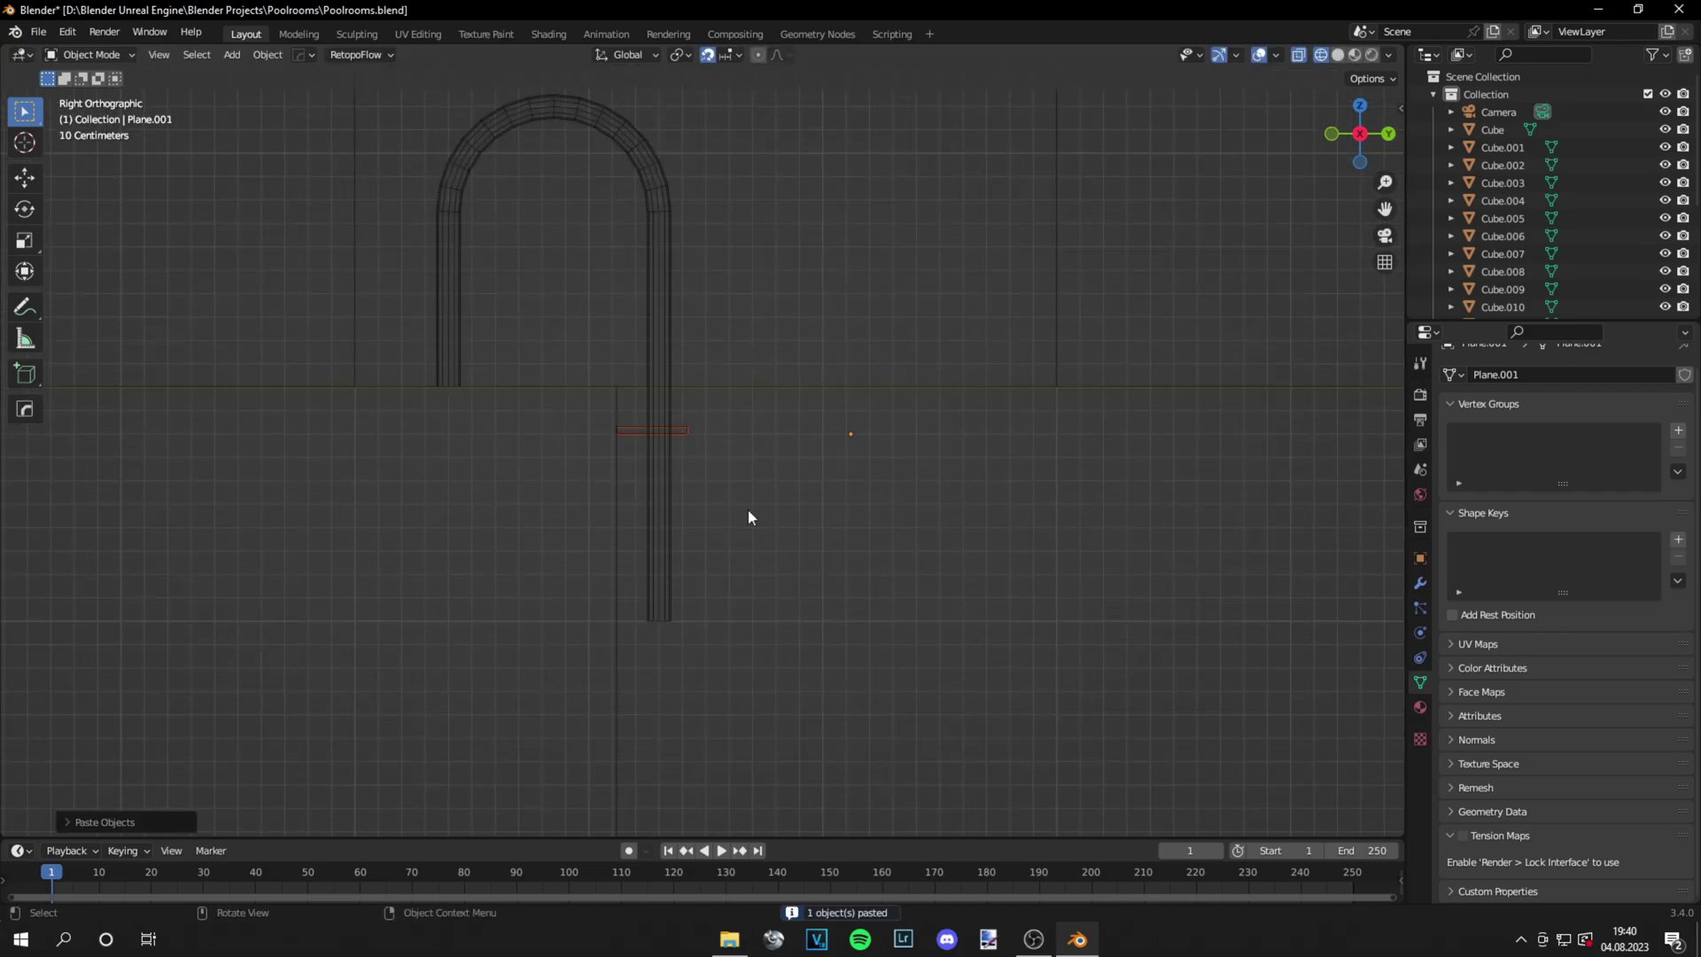
pyautogui.press('g')
pyautogui.click(748, 572)
pyautogui.hotkey('ctrl', 'v')
pyautogui.press('g')
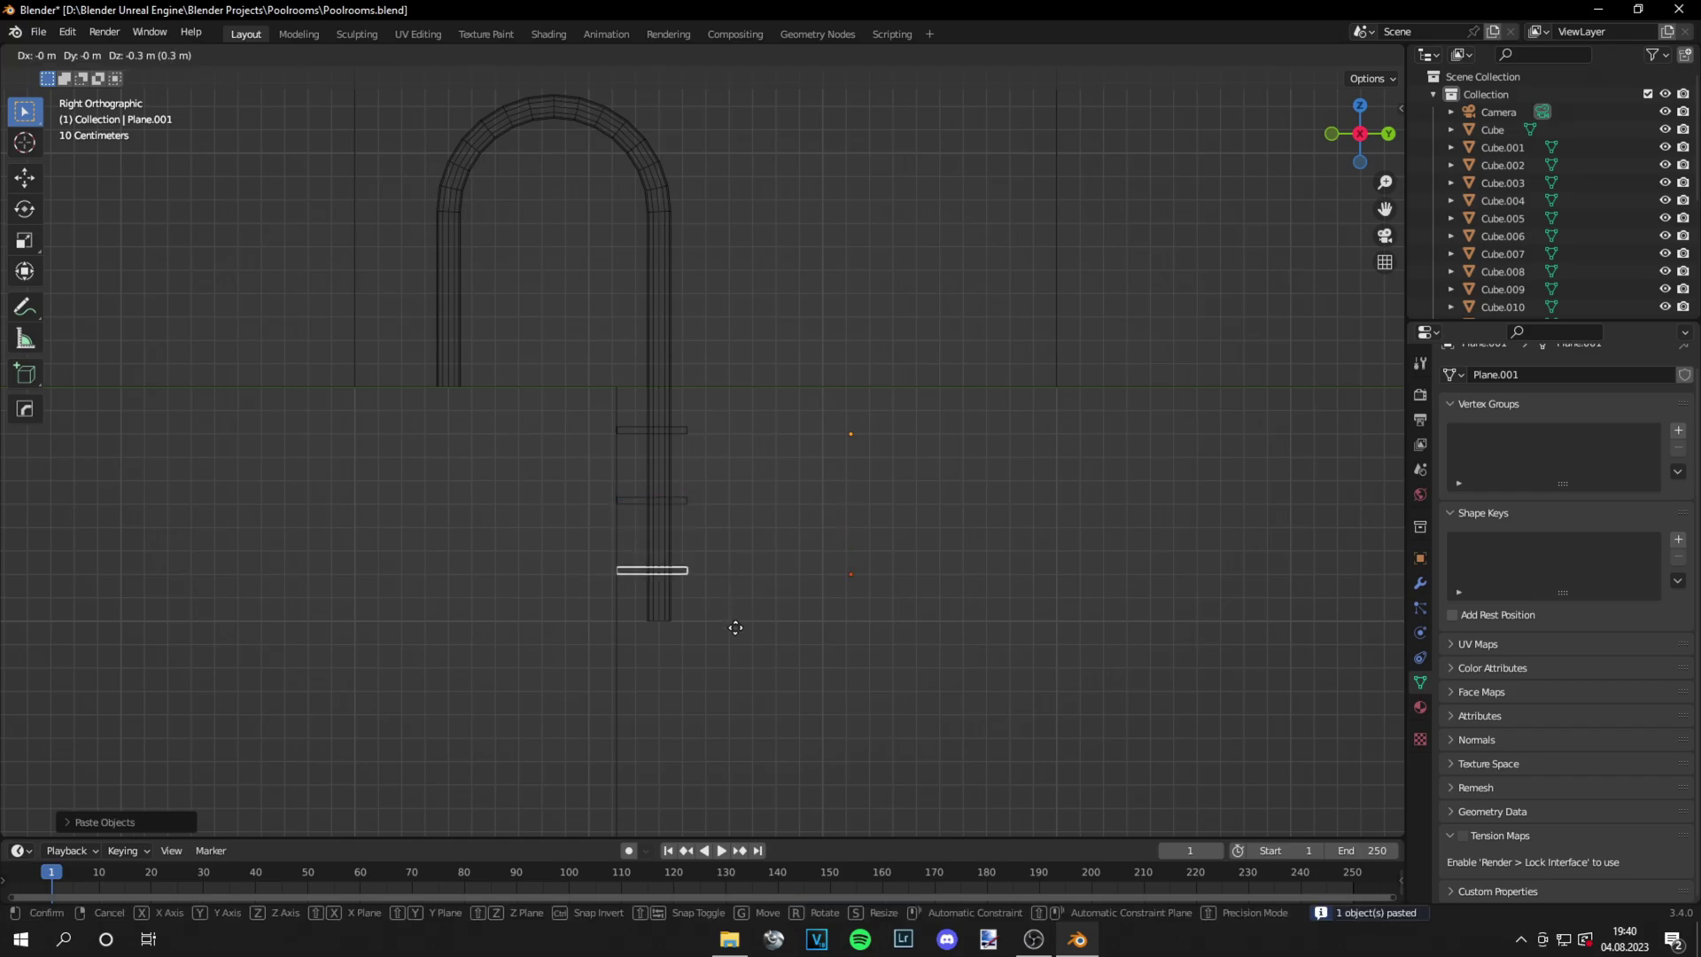
pyautogui.click(736, 628)
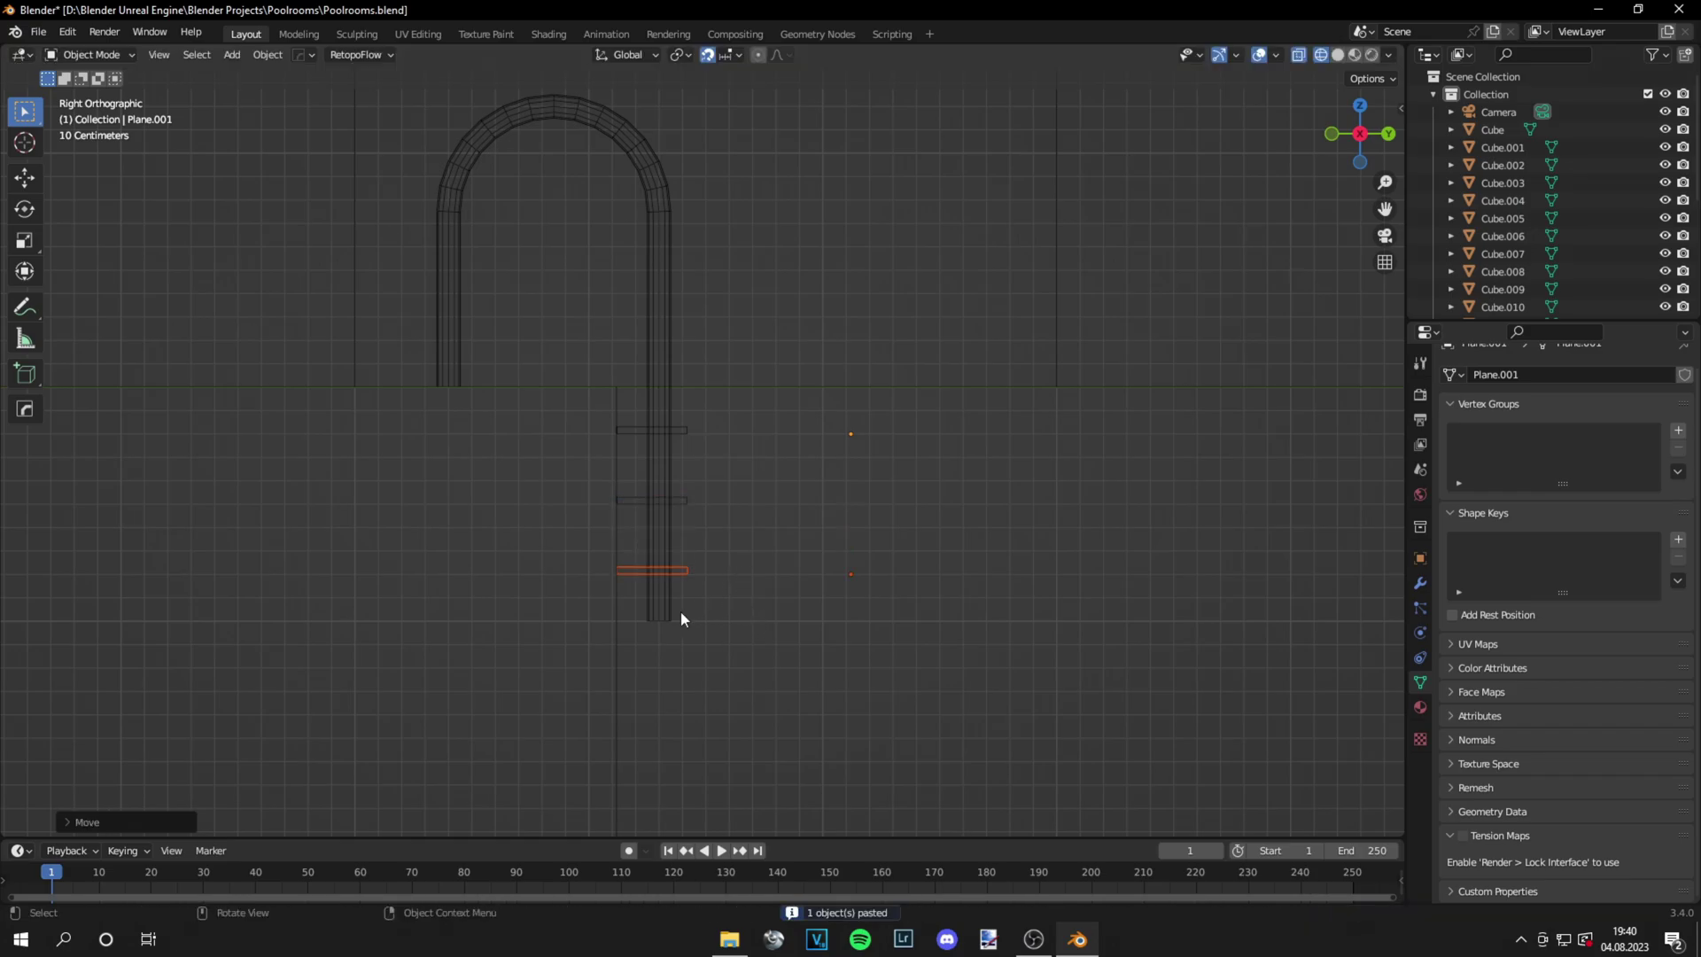
# Move the lower end vertices of the railing's pool-side leg down below the third ladder step
pyautogui.click(672, 615)
pyautogui.press('Tab')
pyautogui.moveTo(706, 646); pyautogui.dragTo(623, 607)
pyautogui.press('g')
pyautogui.click(630, 629)
pyautogui.press('Tab')
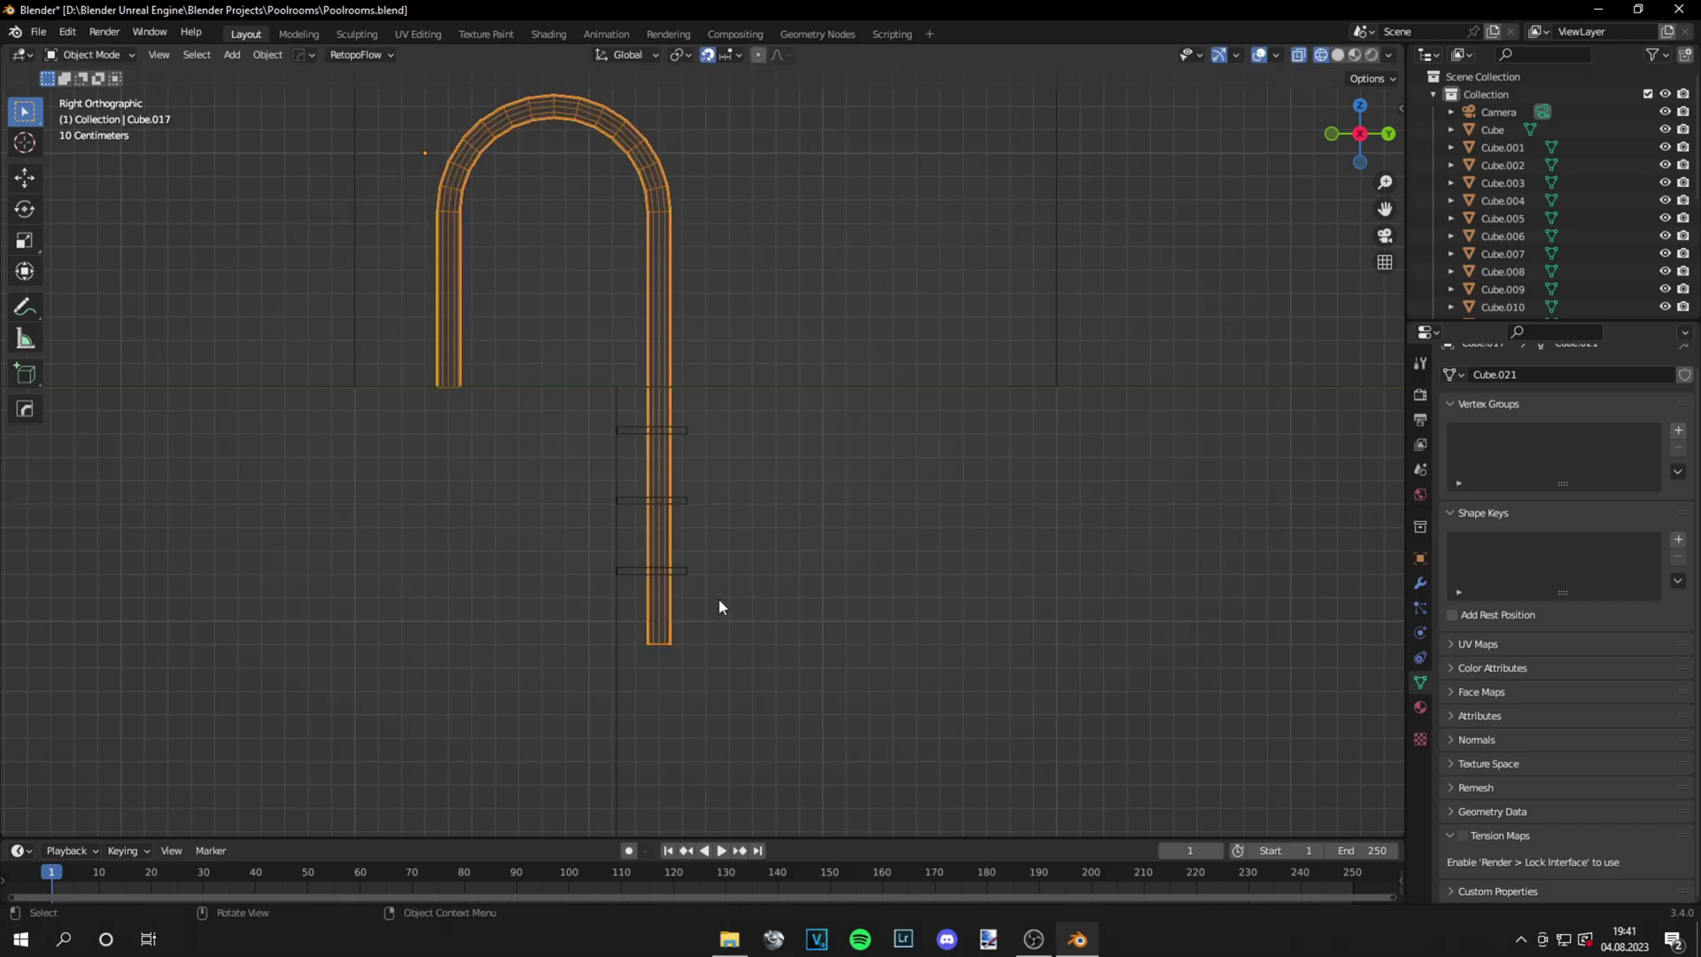
# Copy the lowest ladder step and place the duplicate below it as a fourth step
pyautogui.click(734, 588)
pyautogui.hotkey('ctrl', 'c')
pyautogui.hotkey('ctrl', 'v')
pyautogui.press('g')
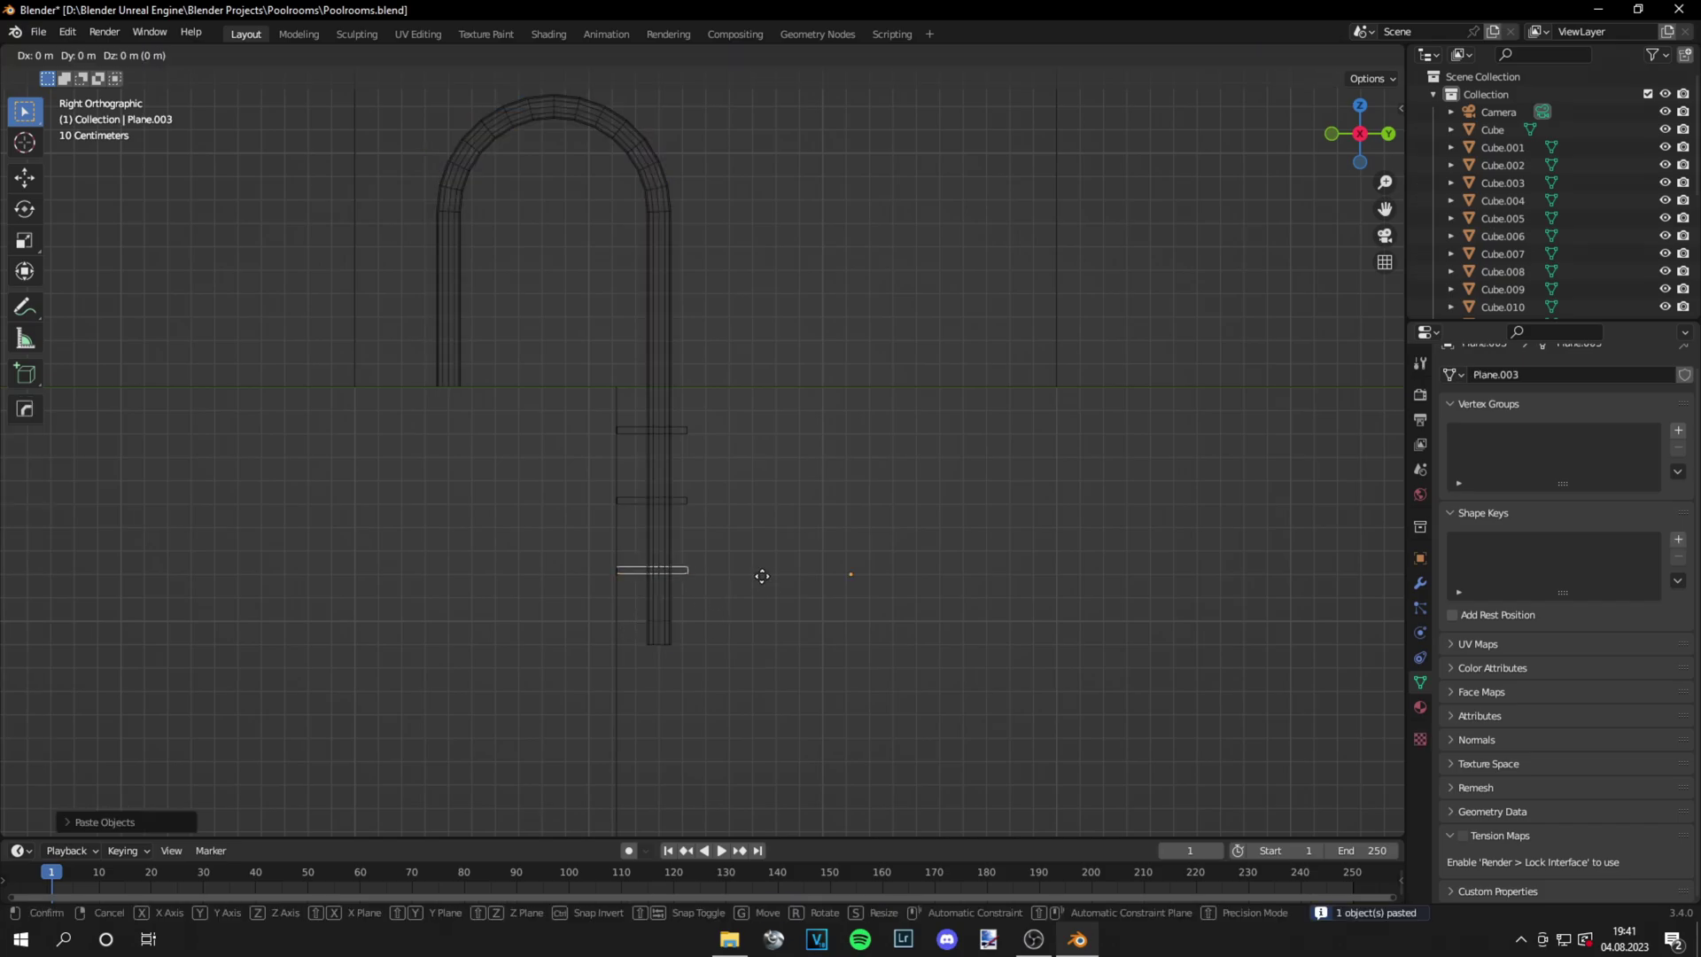
pyautogui.click(762, 646)
# Extend the lower end of the railing's pool-side leg downward to reach the fourth ladder step
pyautogui.scroll(-8, 895, 451)
pyautogui.scroll(11, 895, 452)
pyautogui.click(660, 660)
pyautogui.press('Tab')
pyautogui.click(647, 744)
pyautogui.press('Tab')
pyautogui.press('g')
pyautogui.click(667, 759)
pyautogui.press('Tab')
pyautogui.scroll(-7, 702, 452)
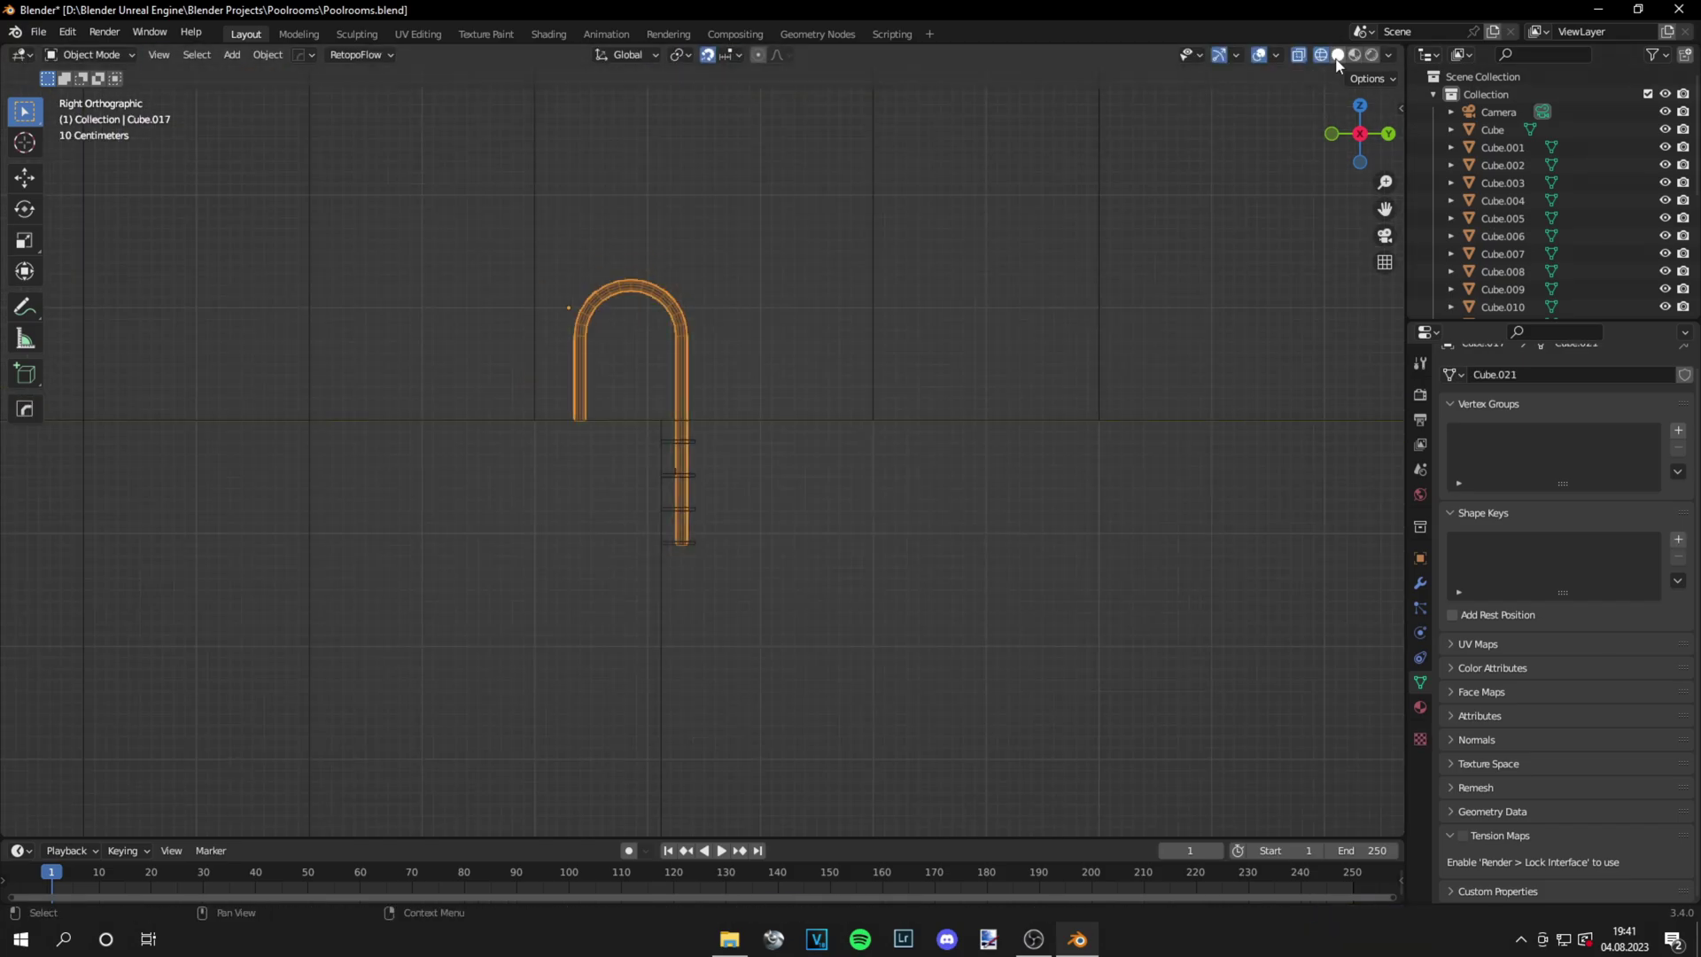
# Edit the four ladder steps together and move the vertices at one end along X to meet the railing
pyautogui.click(1337, 55)
pyautogui.moveTo(1178, 266); pyautogui.dragTo(998, 380, button='middle')
pyautogui.click(636, 497)
pyautogui.keyDown('shift'); pyautogui.click(634, 545); pyautogui.keyUp('shift')
pyautogui.keyDown('shift'); pyautogui.click(627, 593); pyautogui.keyUp('shift')
pyautogui.keyDown('shift'); pyautogui.click(627, 471); pyautogui.keyUp('shift')
pyautogui.press('Tab')
pyautogui.hotkey('alt', 'z')
pyautogui.press('KP_7')
pyautogui.hotkey('shift', 'z')
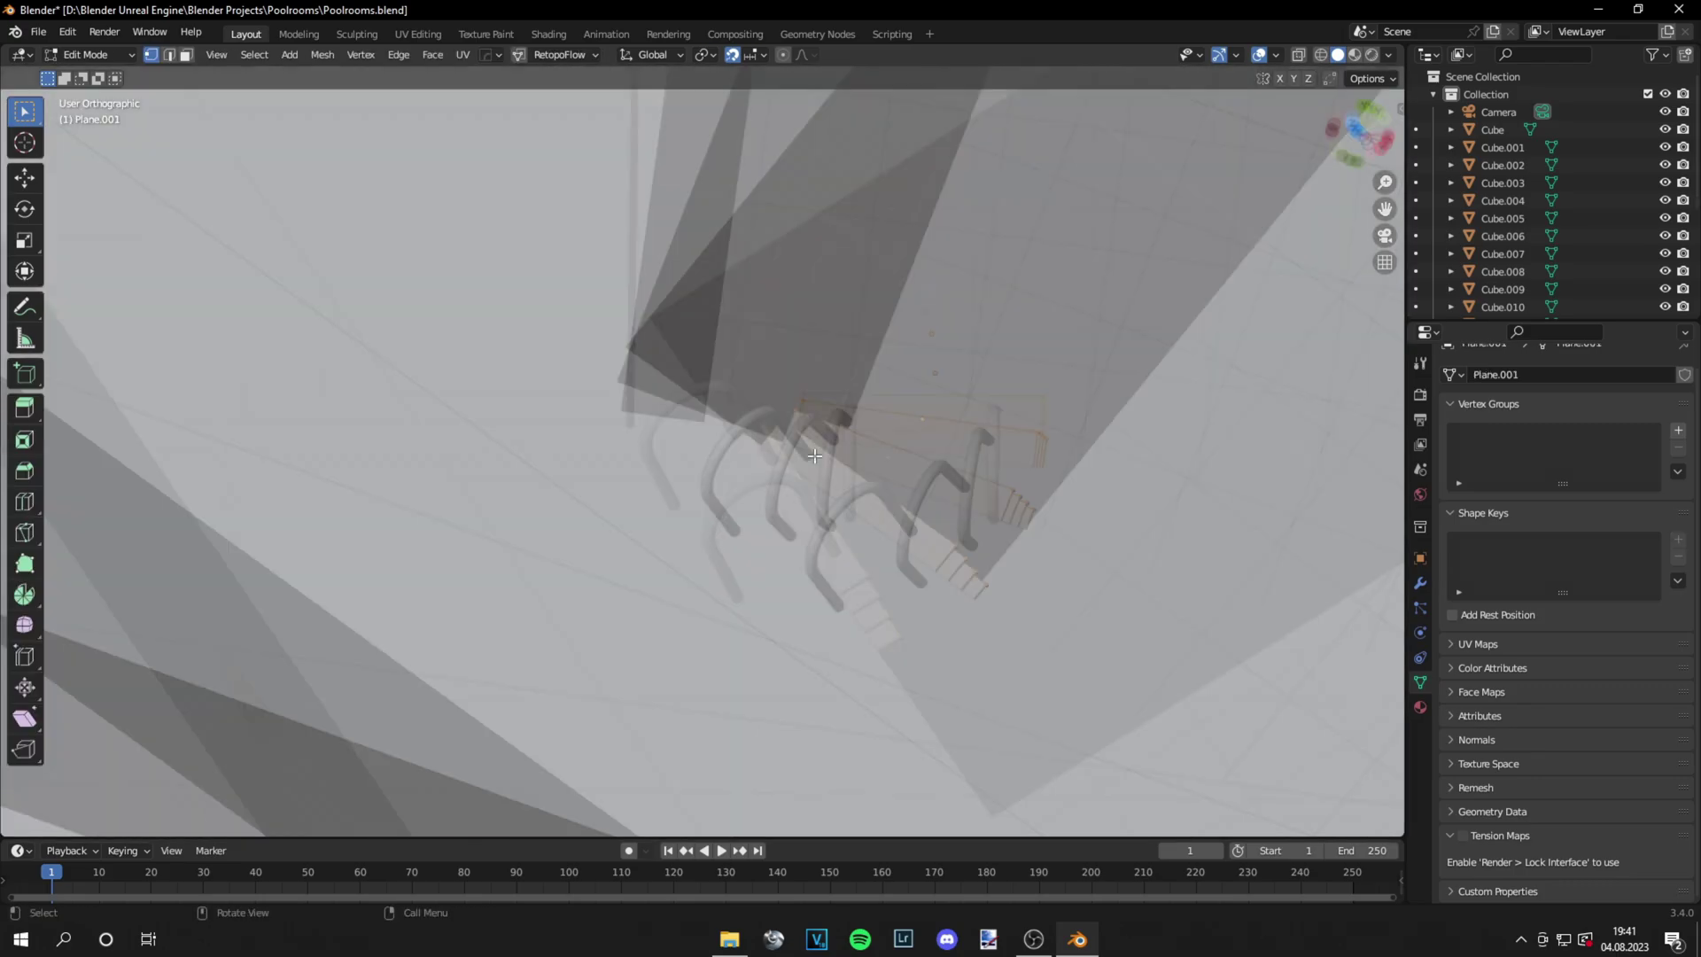
pyautogui.moveTo(828, 461); pyautogui.dragTo(748, 351)
pyautogui.press('g')
pyautogui.press('x')
pyautogui.click(797, 351)
# Move the opposite end vertices of the four ladder steps to meet the other railing and return to solid Object Mode
pyautogui.scroll(4, 939, 459)
pyautogui.moveTo(1196, 443); pyautogui.dragTo(1091, 301)
pyautogui.press('g')
pyautogui.click(992, 312)
pyautogui.hotkey('shift', 'z')
pyautogui.moveTo(992, 381)
pyautogui.mouseDown(button='middle')
pyautogui.moveTo(956, 319)
pyautogui.moveTo(886, 429)
pyautogui.mouseUp(button='middle')
pyautogui.hotkey('alt', 'z')
pyautogui.press('Tab')
# Open the arched cross wall at the end of the corridor's pool for mesh editing in a top wireframe view
pyautogui.scroll(-4, 885, 430)
pyautogui.moveTo(699, 327); pyautogui.dragTo(603, 336, button='middle')
pyautogui.scroll(4, 602, 337)
pyautogui.keyDown('shift'); pyautogui.moveTo(603, 337); pyautogui.dragTo(879, 325, button='middle'); pyautogui.keyUp('shift')
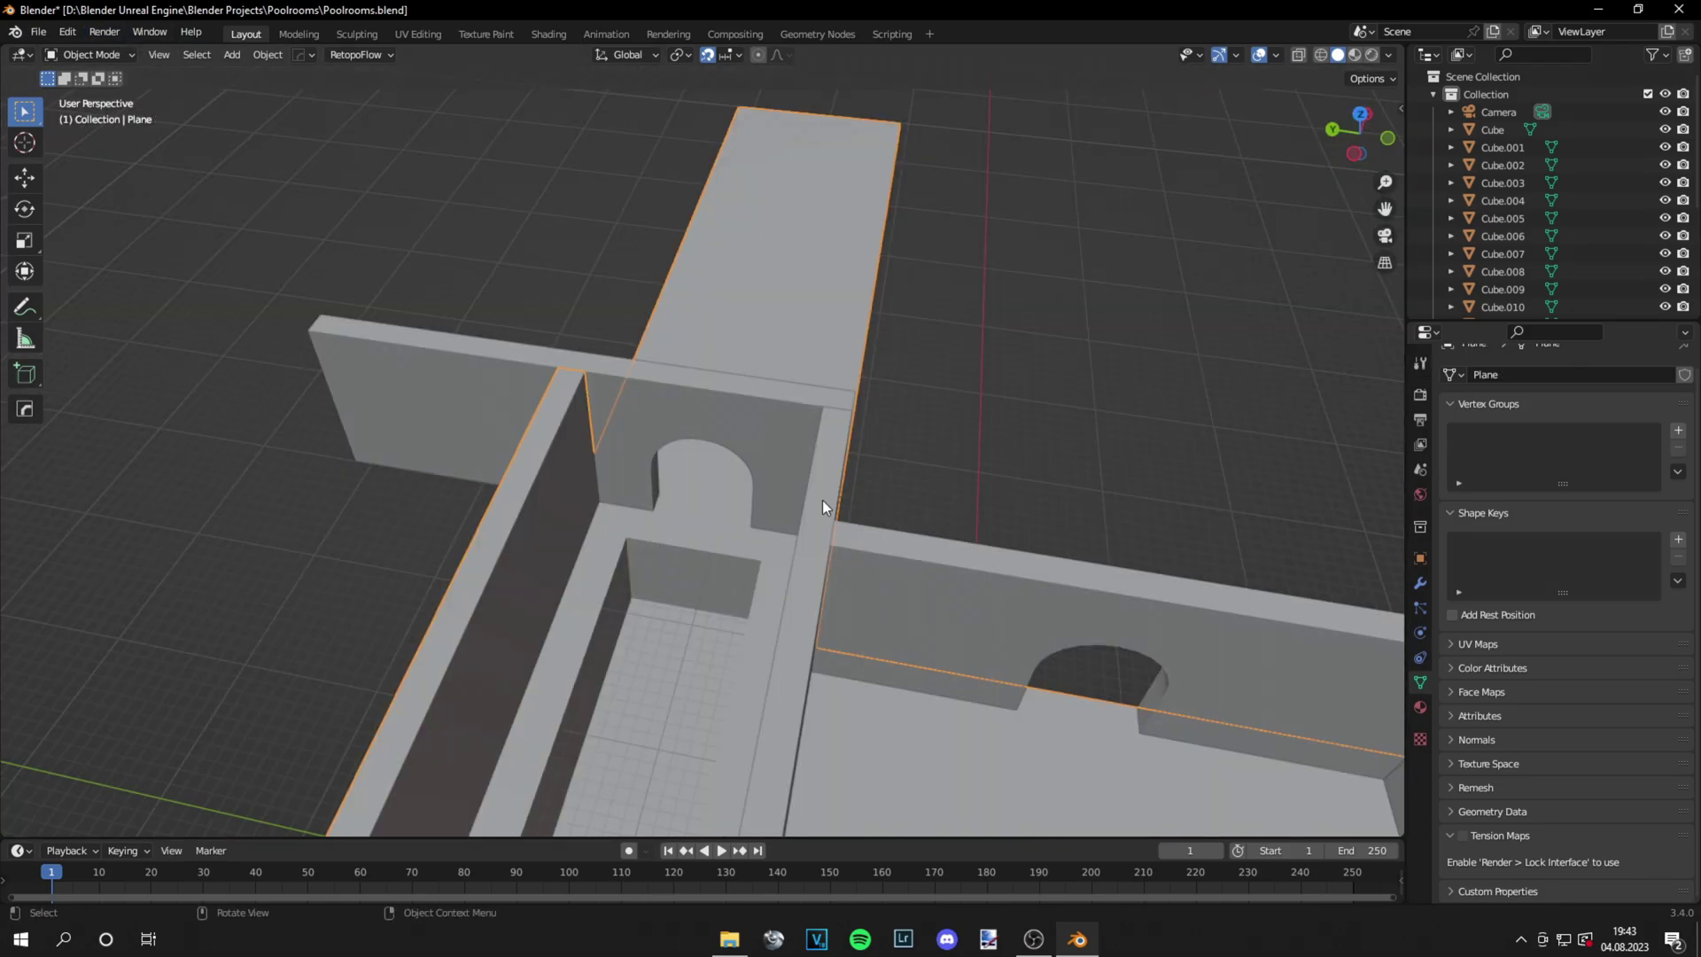
pyautogui.press('Tab')
pyautogui.press('Tab')
pyautogui.click(759, 400)
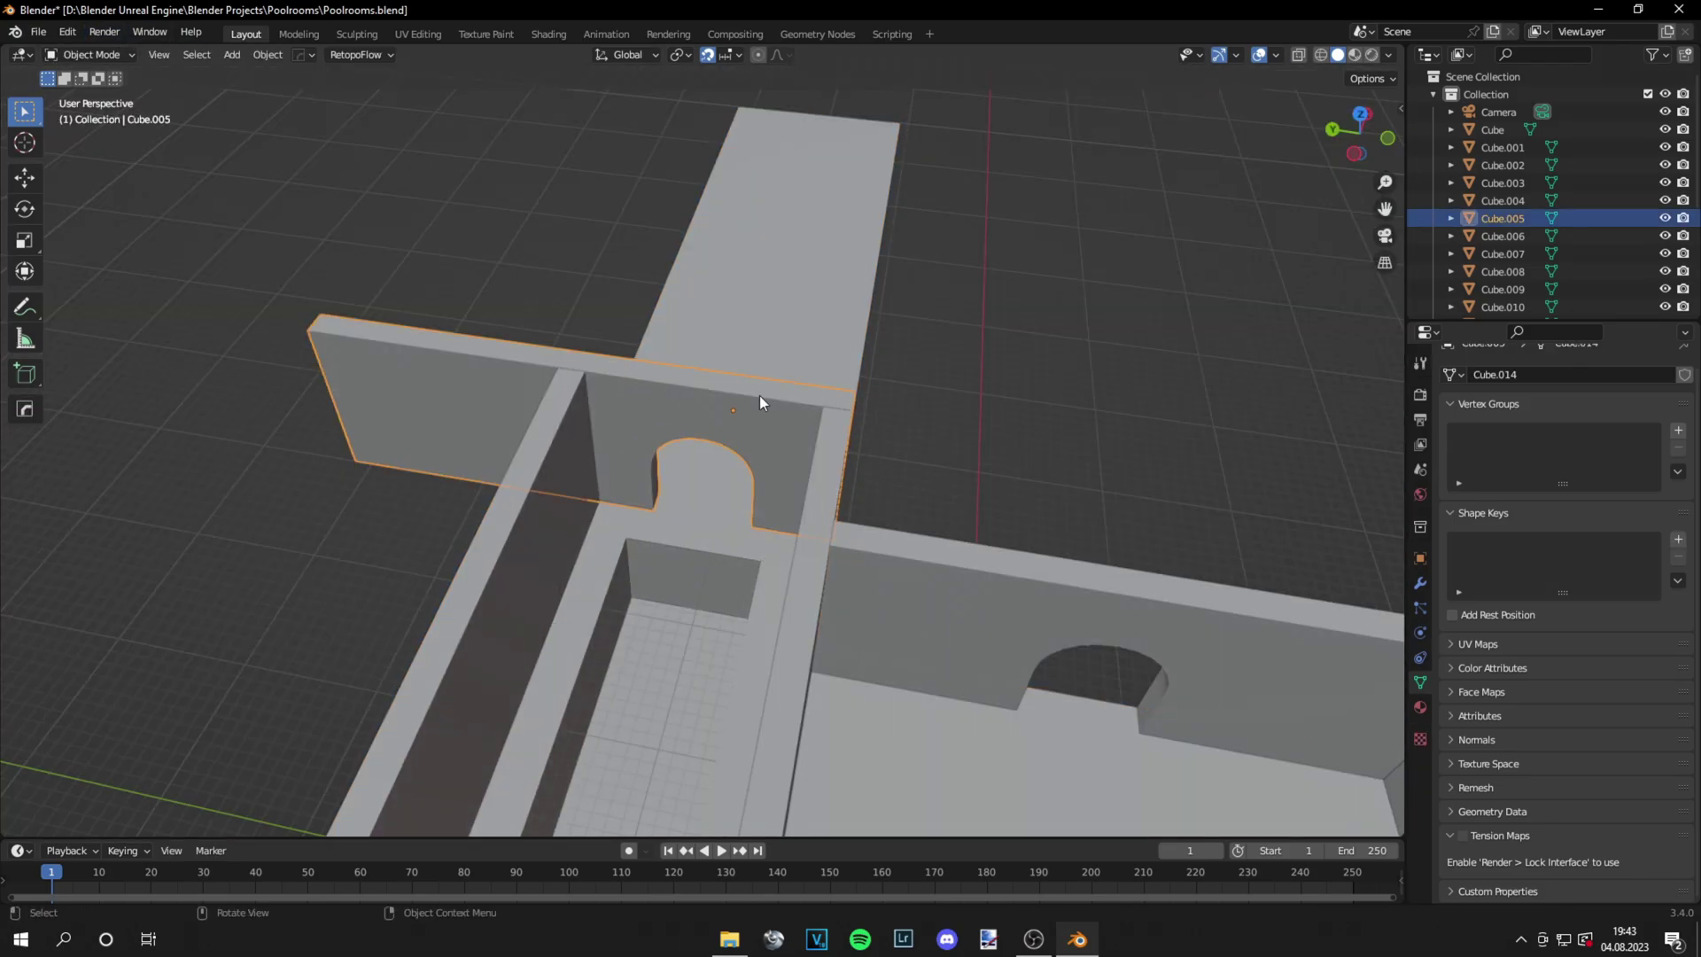
pyautogui.press('KP_7')
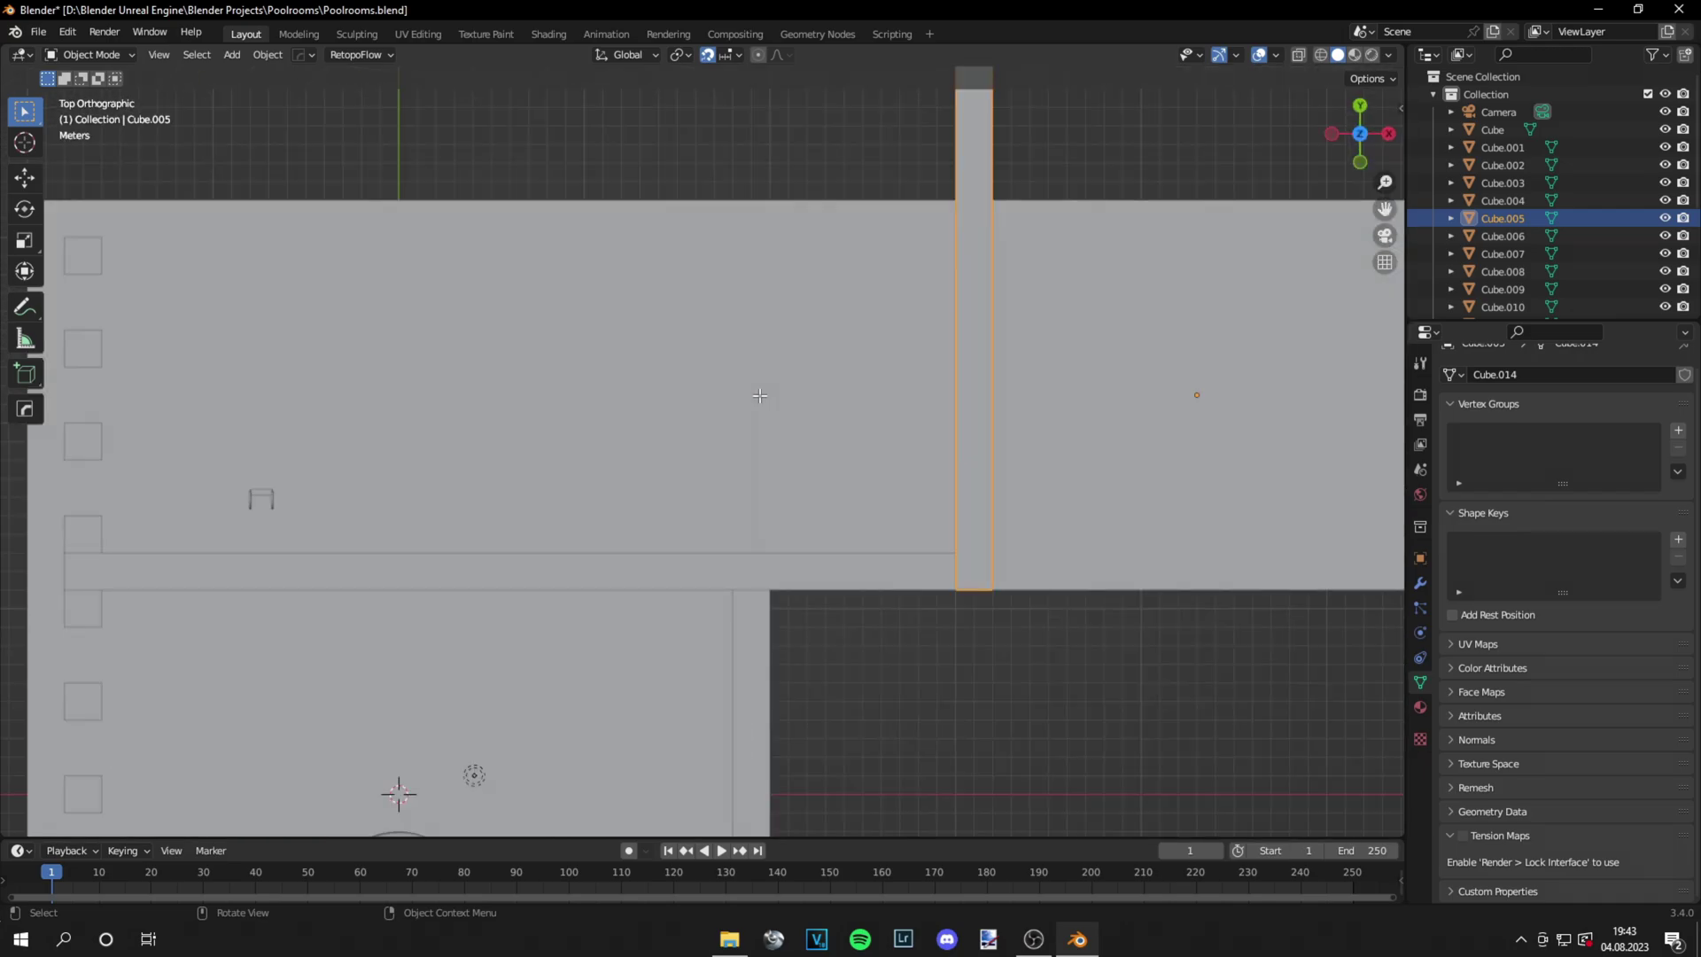
pyautogui.press('Tab')
pyautogui.keyDown('shift'); pyautogui.moveTo(759, 395); pyautogui.dragTo(527, 576, button='middle'); pyautogui.keyUp('shift')
pyautogui.click(1321, 54)
pyautogui.scroll(-4, 880, 368)
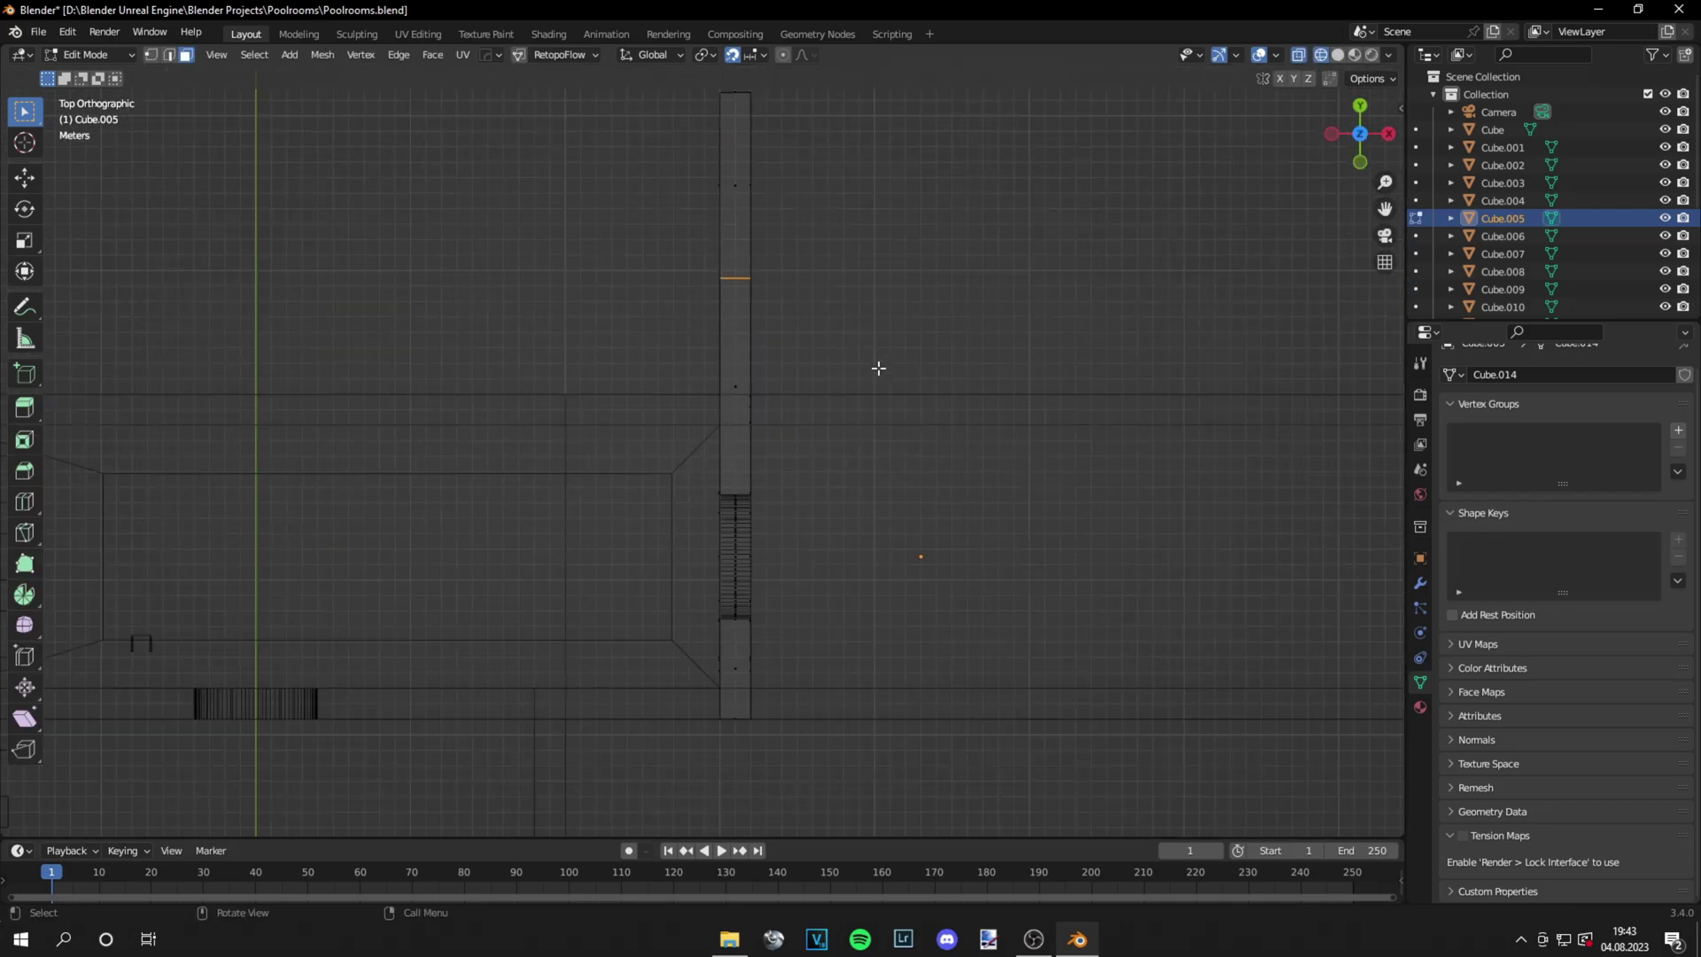
# Move the cross wall's inner dividing face along Y onto the outer edge of the corridor floor
pyautogui.press('Tab')
pyautogui.click(692, 396)
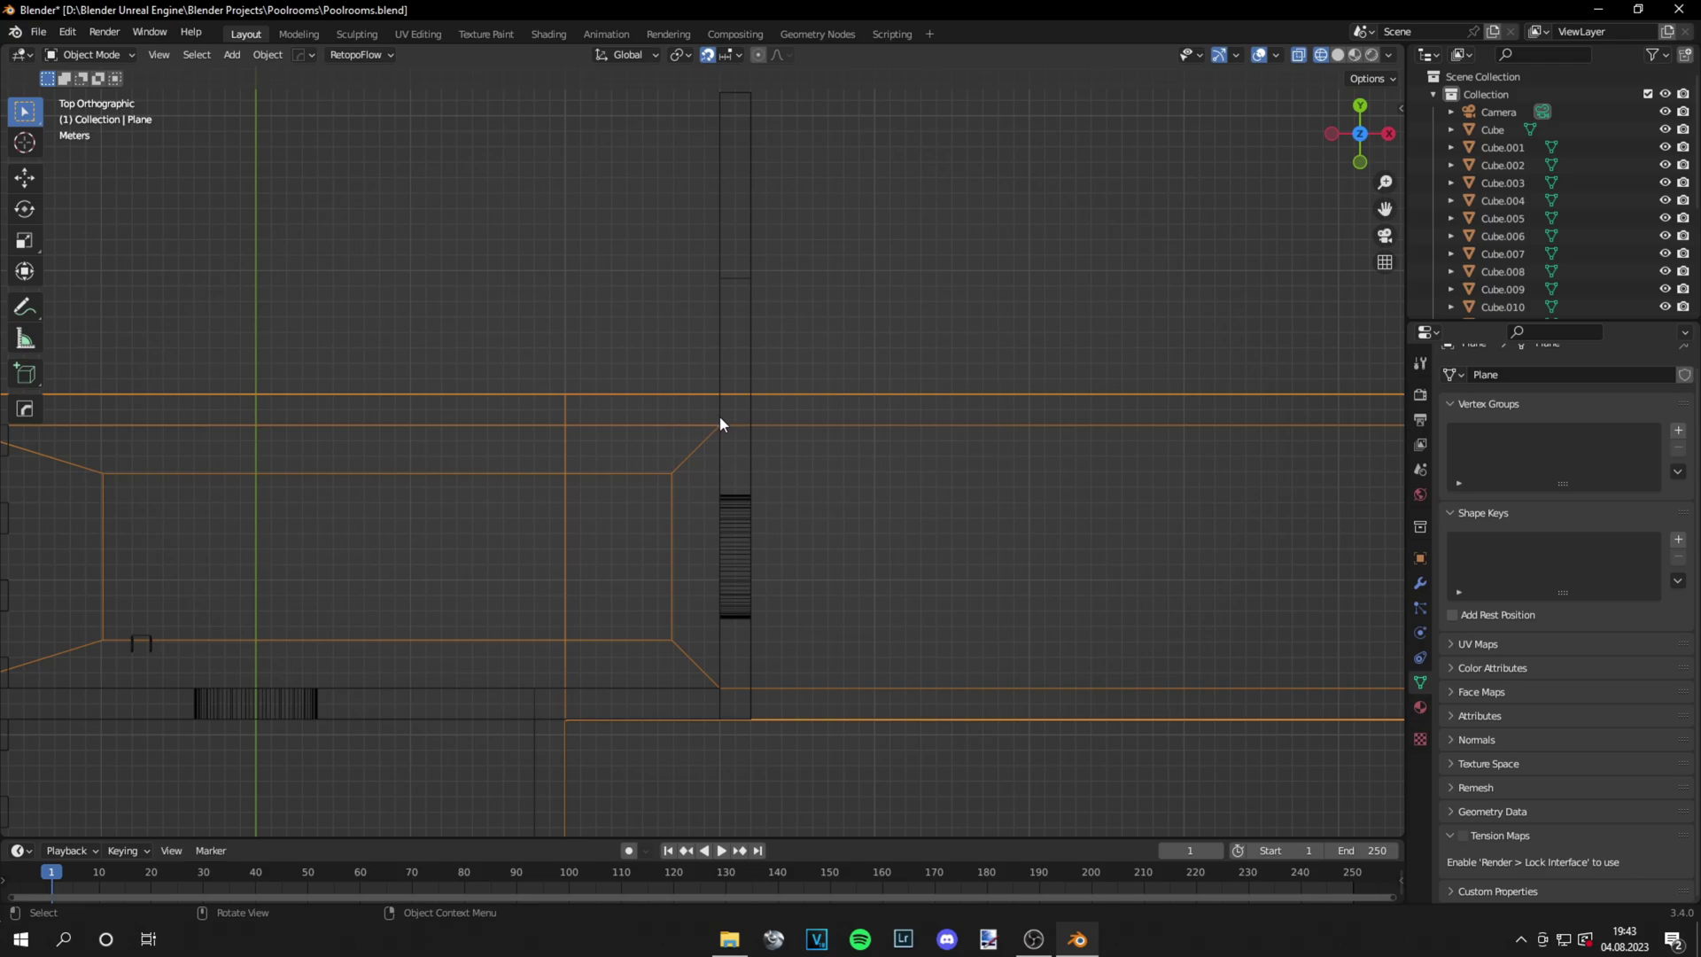
pyautogui.click(748, 399)
pyautogui.press('Tab')
pyautogui.scroll(4, 775, 355)
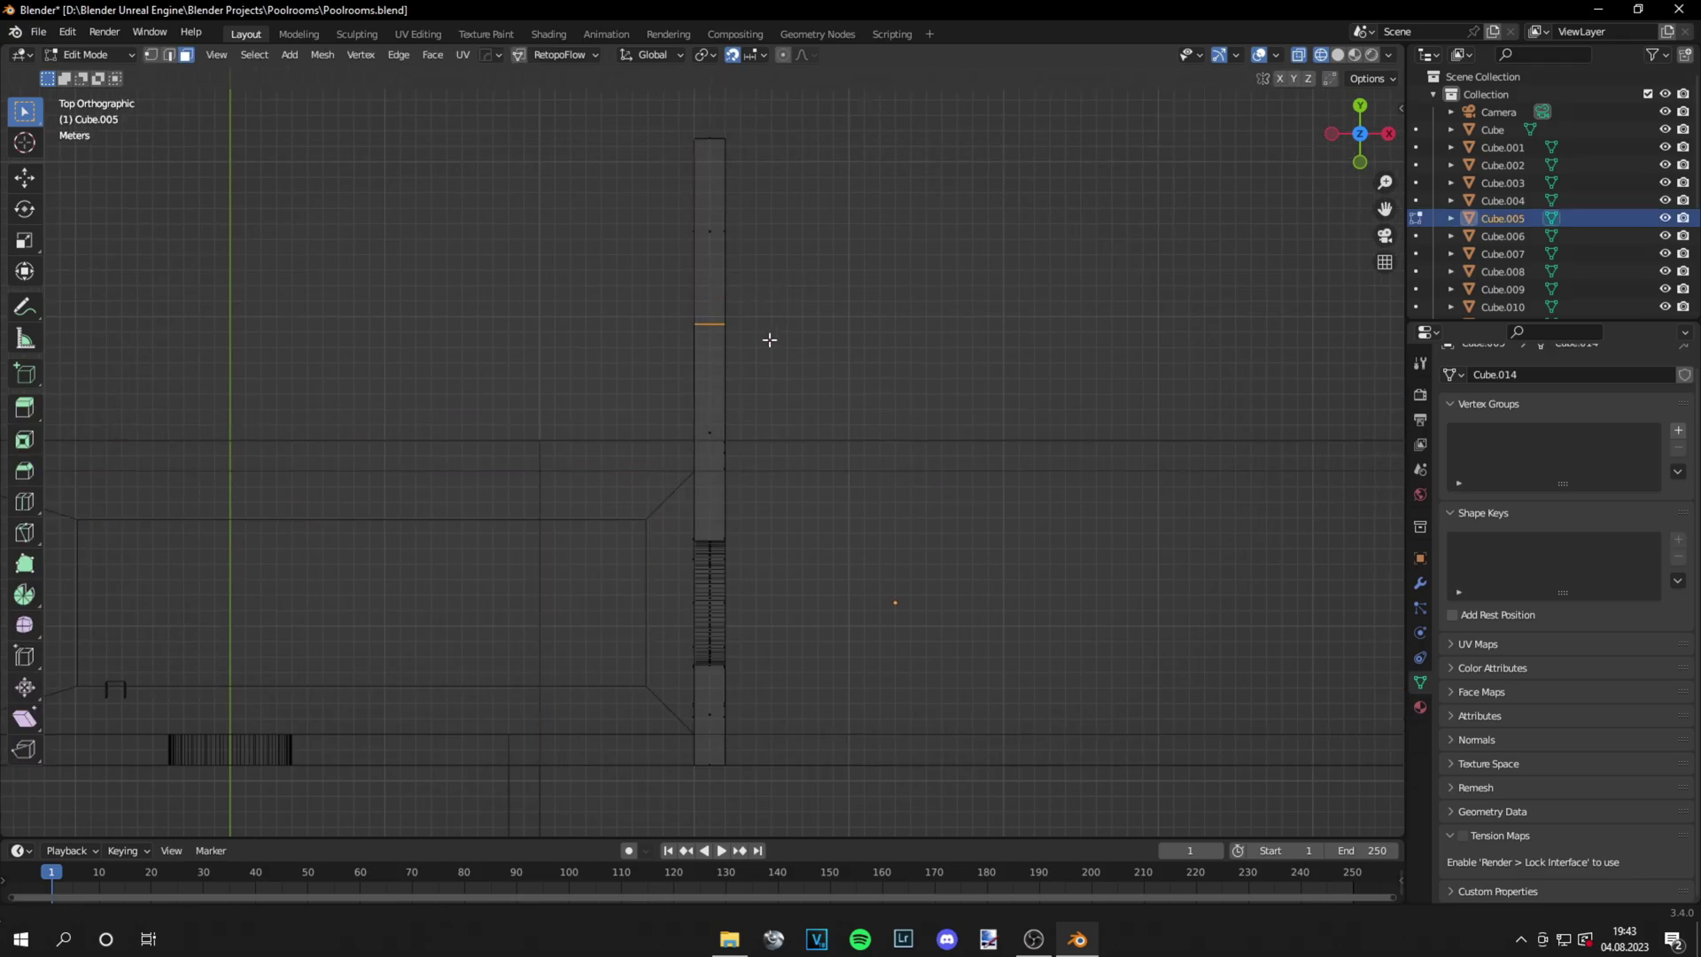
pyautogui.scroll(4, 780, 368)
pyautogui.press('g')
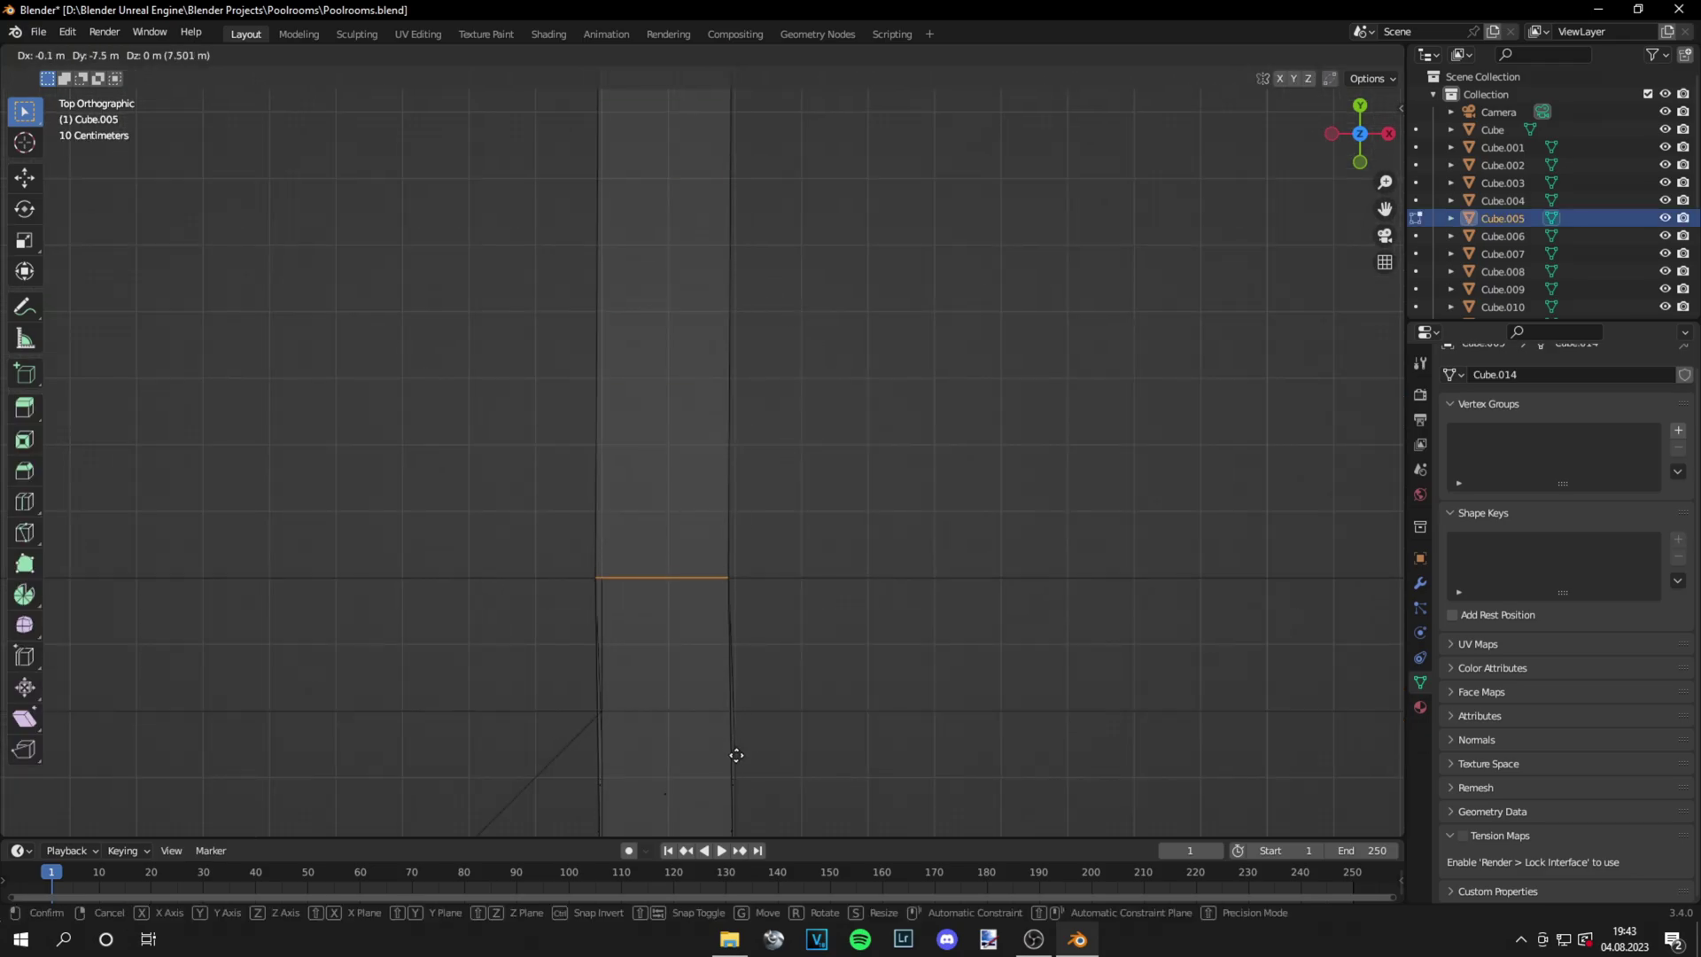
pyautogui.scroll(-6, 753, 443)
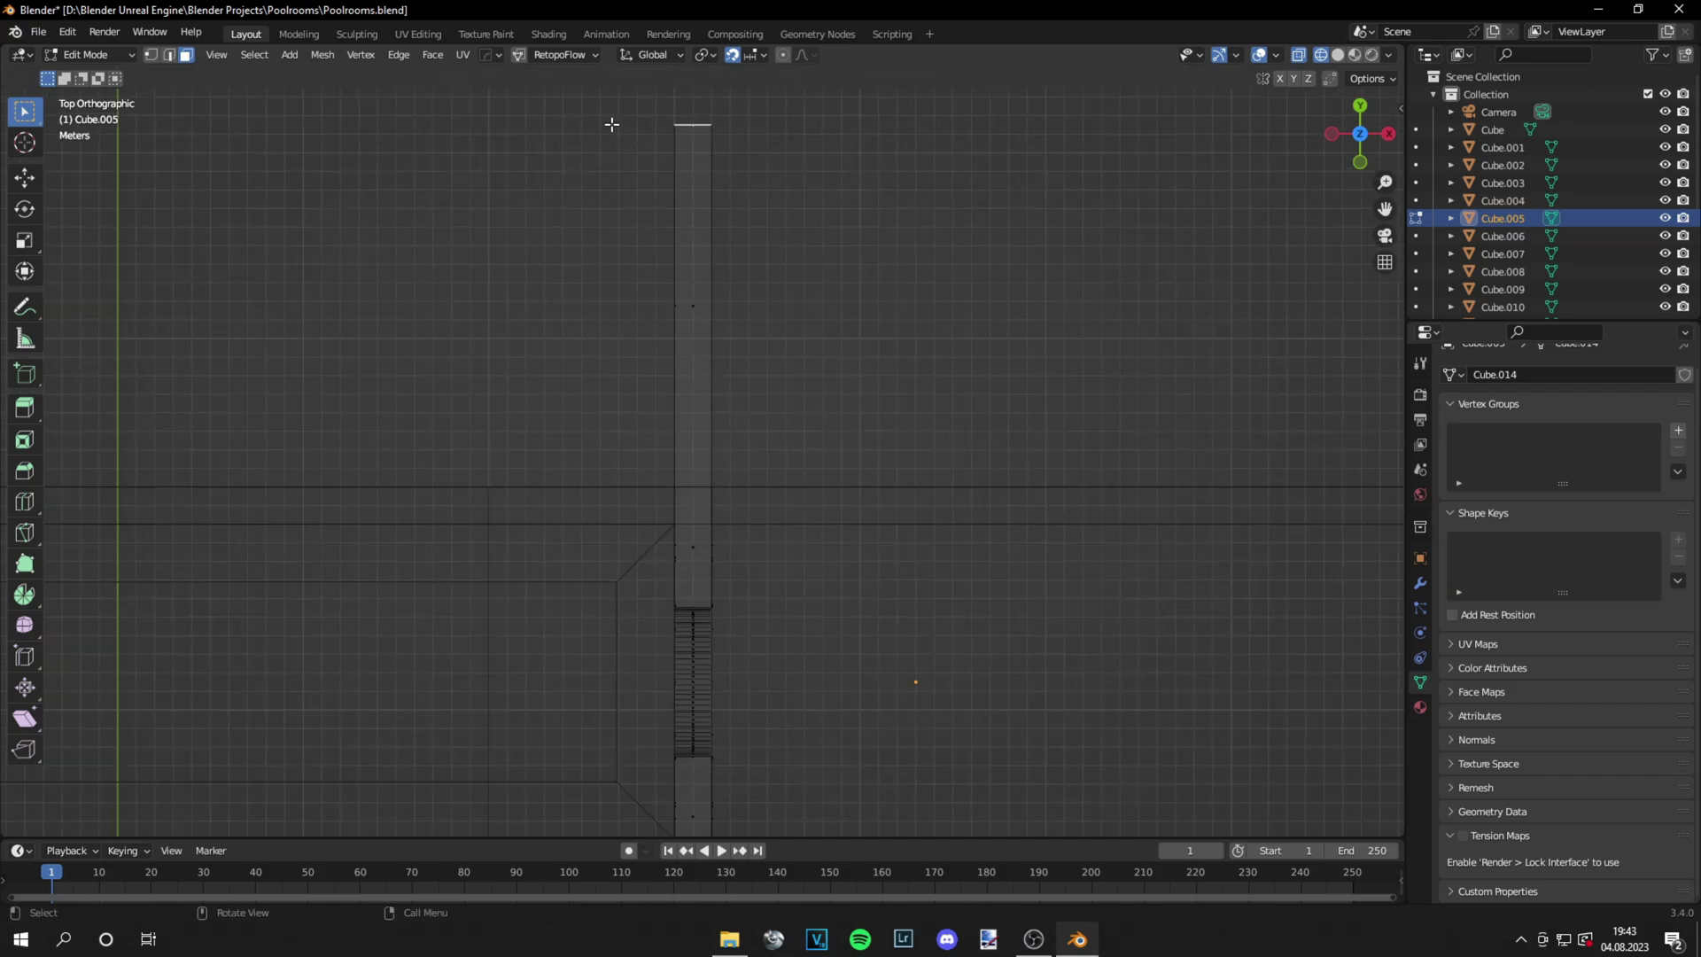
# Move the cross wall's protruding end face back onto the corridor's outer edge and merge the wall's overlapping vertices
pyautogui.click(708, 506)
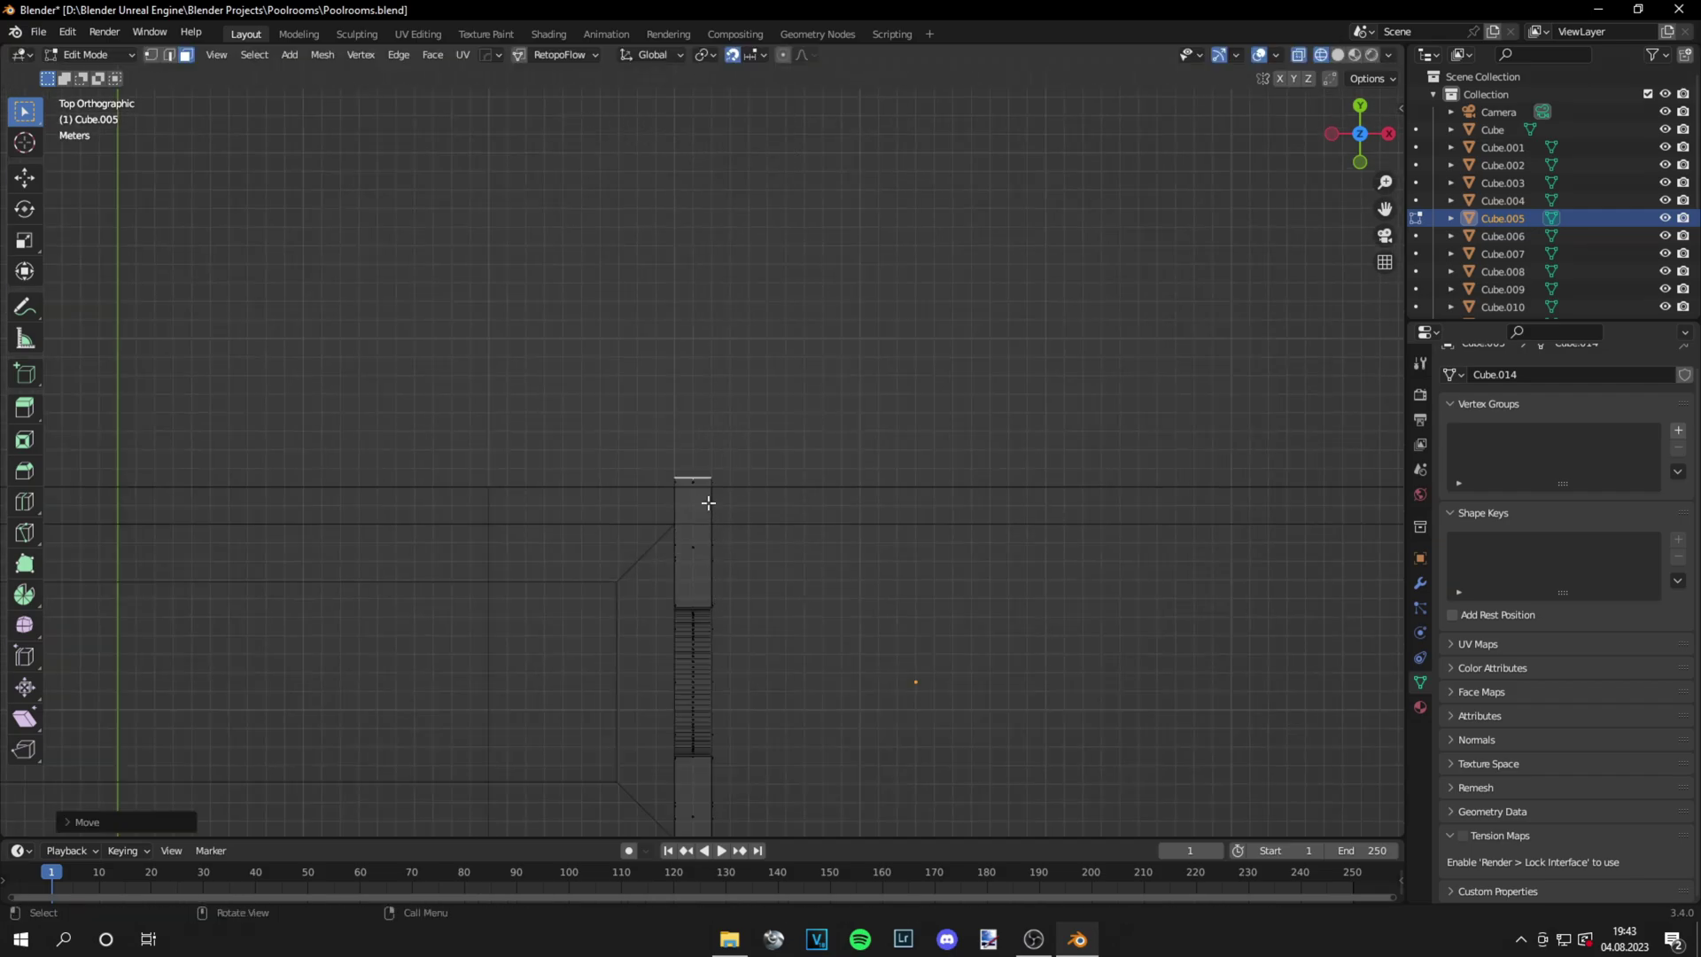
pyautogui.scroll(5, 708, 504)
pyautogui.press('g')
pyautogui.click(734, 612)
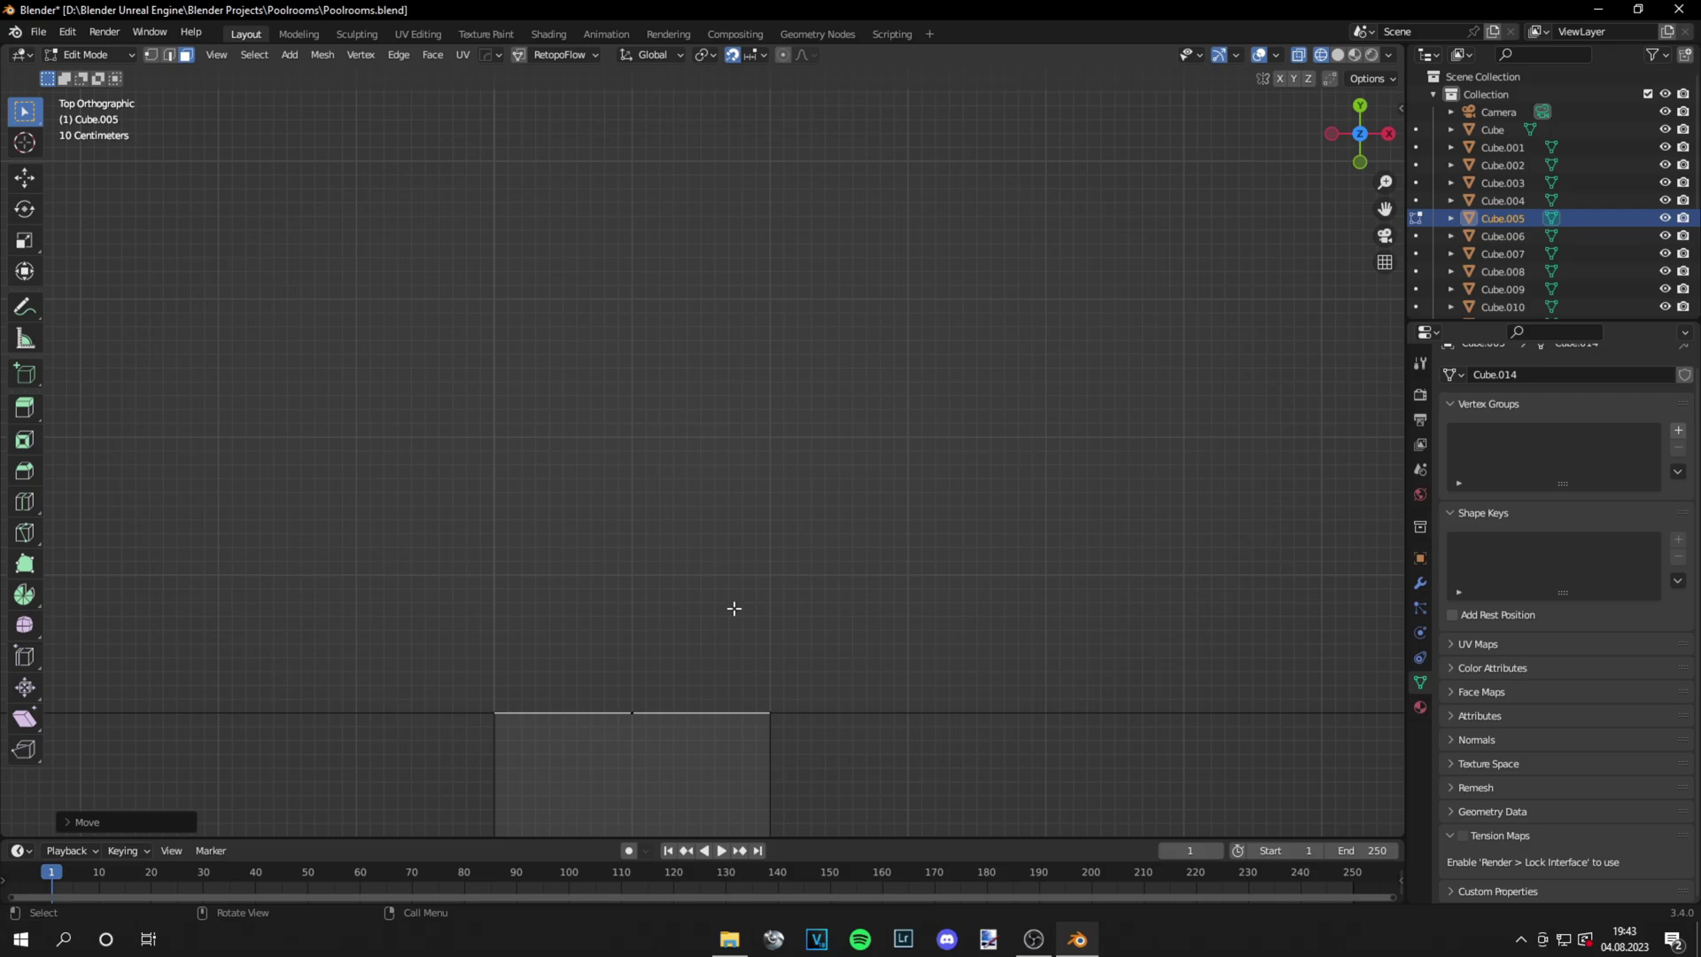
pyautogui.scroll(-5, 734, 609)
pyautogui.press('a')
pyautogui.press('m')
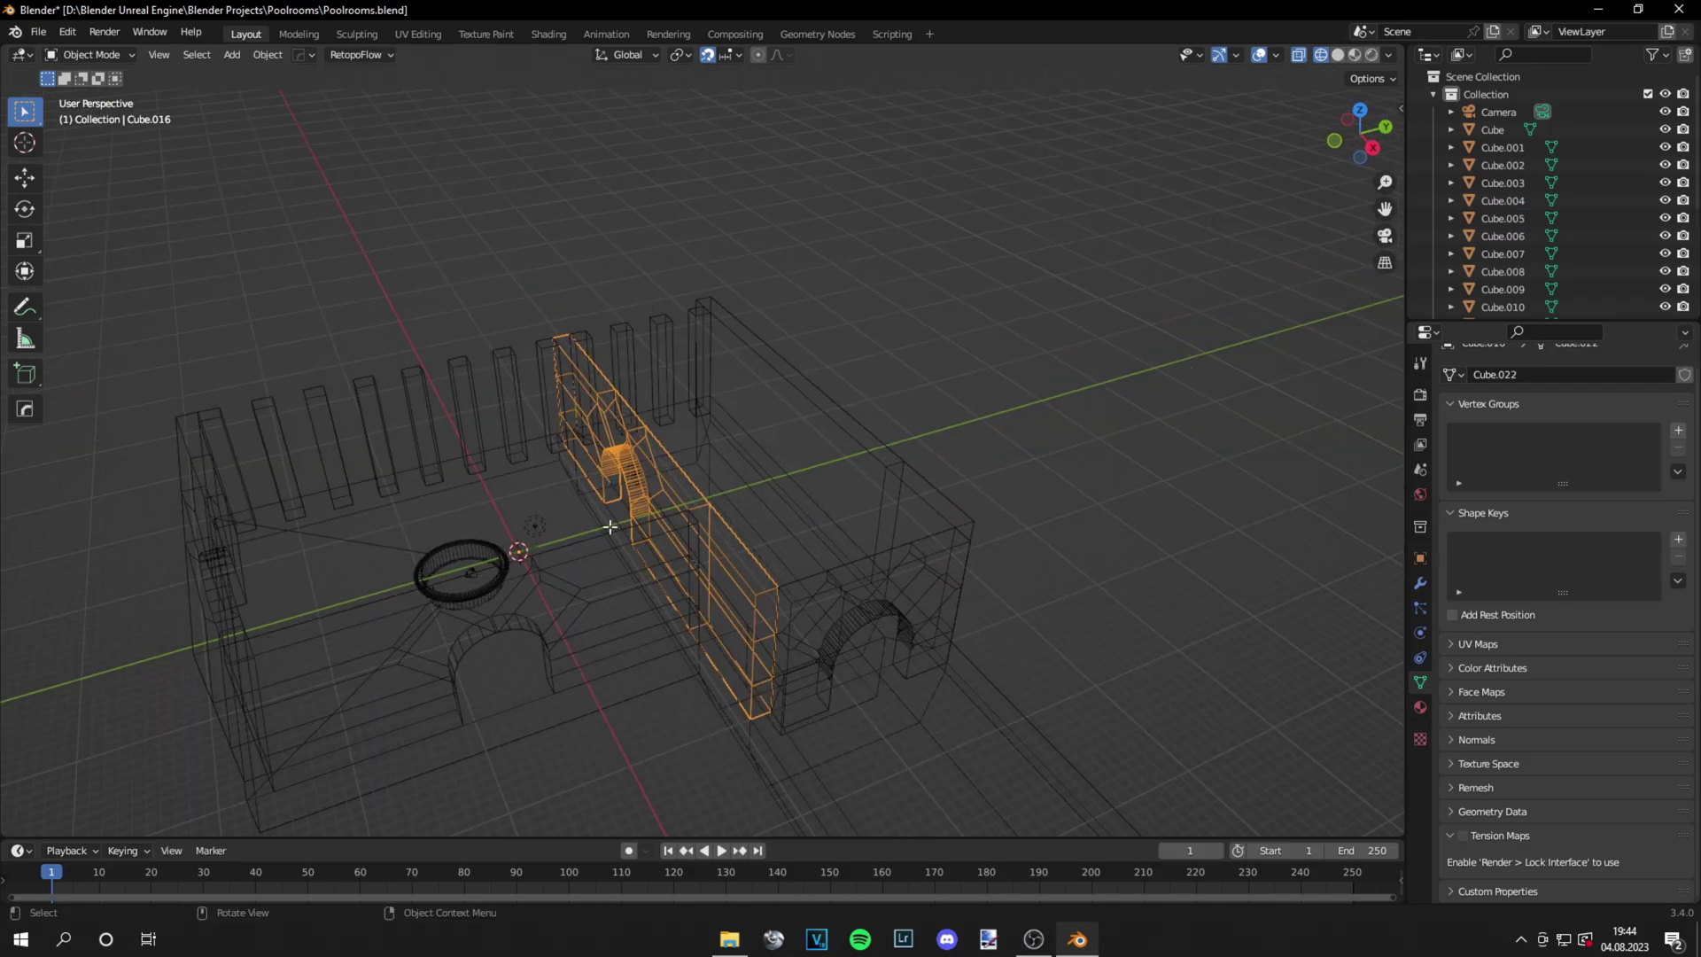
# Extend the end faces of the arched wall between the room and the corridor along X to the corridor floor's far end
pyautogui.click(608, 511)
pyautogui.click(764, 695)
pyautogui.scroll(-2, 768, 628)
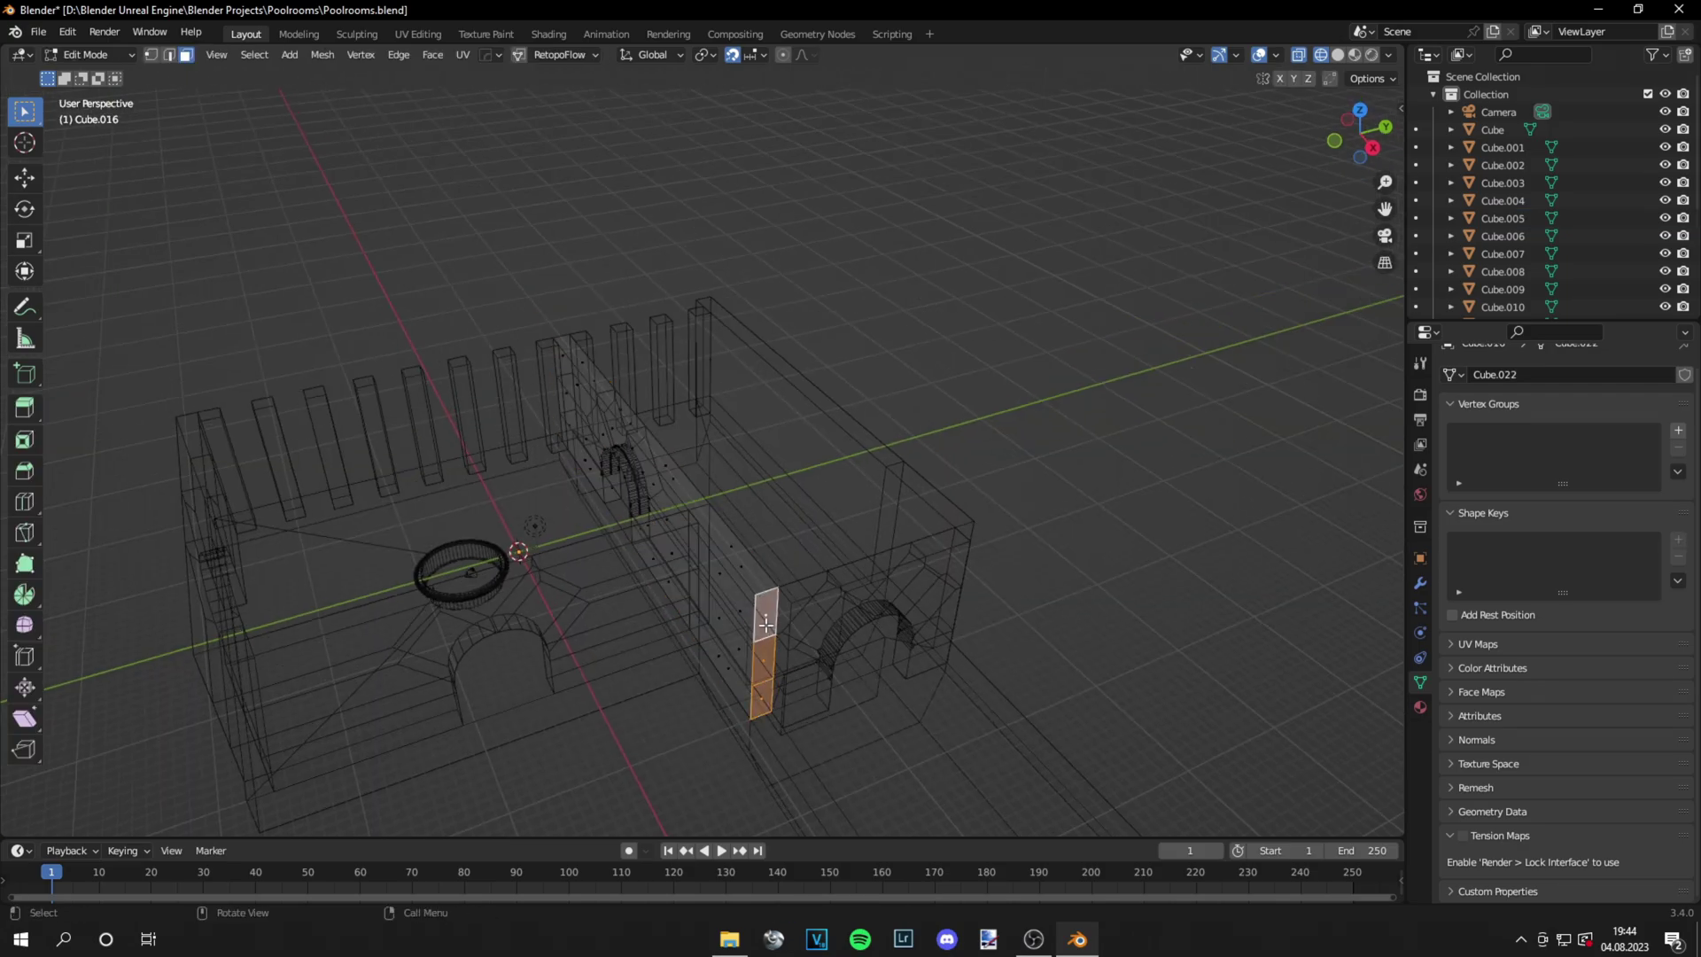
pyautogui.press('KP_7')
pyautogui.scroll(-5, 759, 619)
pyautogui.press('g')
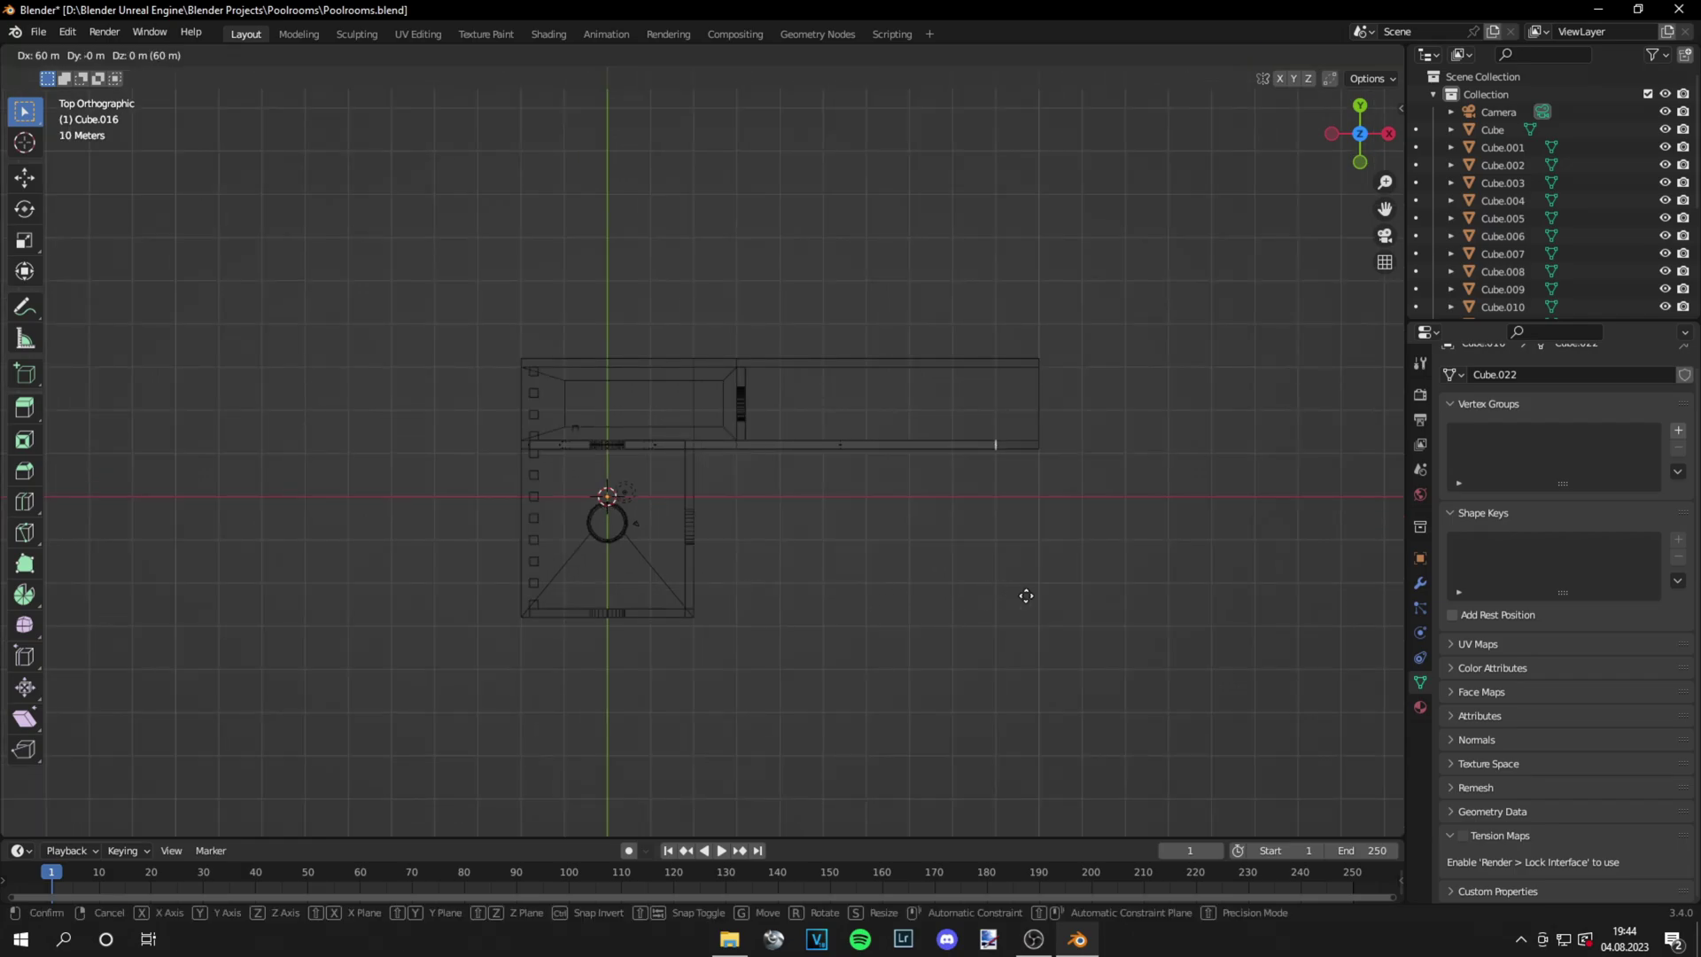
pyautogui.click(1055, 595)
pyautogui.keyDown('shift'); pyautogui.moveTo(1063, 550); pyautogui.dragTo(1162, 596, button='middle'); pyautogui.keyUp('shift')
pyautogui.press('Tab')
# Extend the corridor's outer side wall along X to the floor's far end, save the file, and return to solid Object Mode
pyautogui.click(765, 401)
pyautogui.press('Tab')
pyautogui.press('KP_7')
pyautogui.scroll(-3, 1116, 611)
pyautogui.press('g')
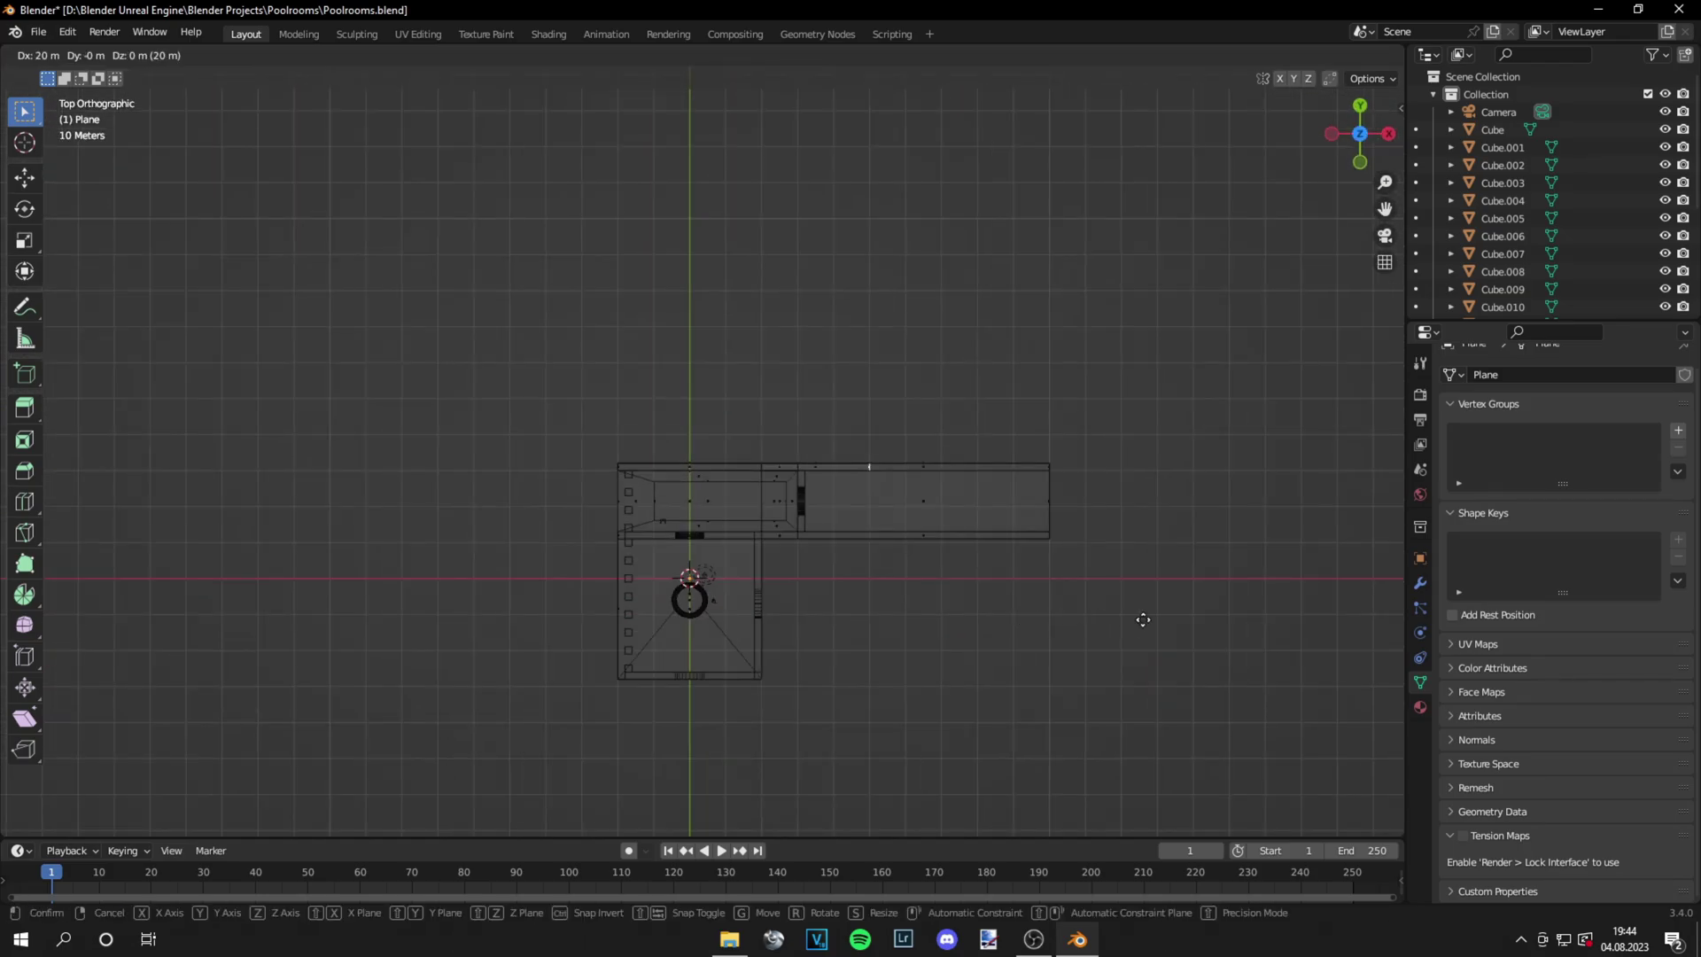
pyautogui.click(1262, 629)
pyautogui.hotkey('ctrl', 's')
pyautogui.click(1336, 55)
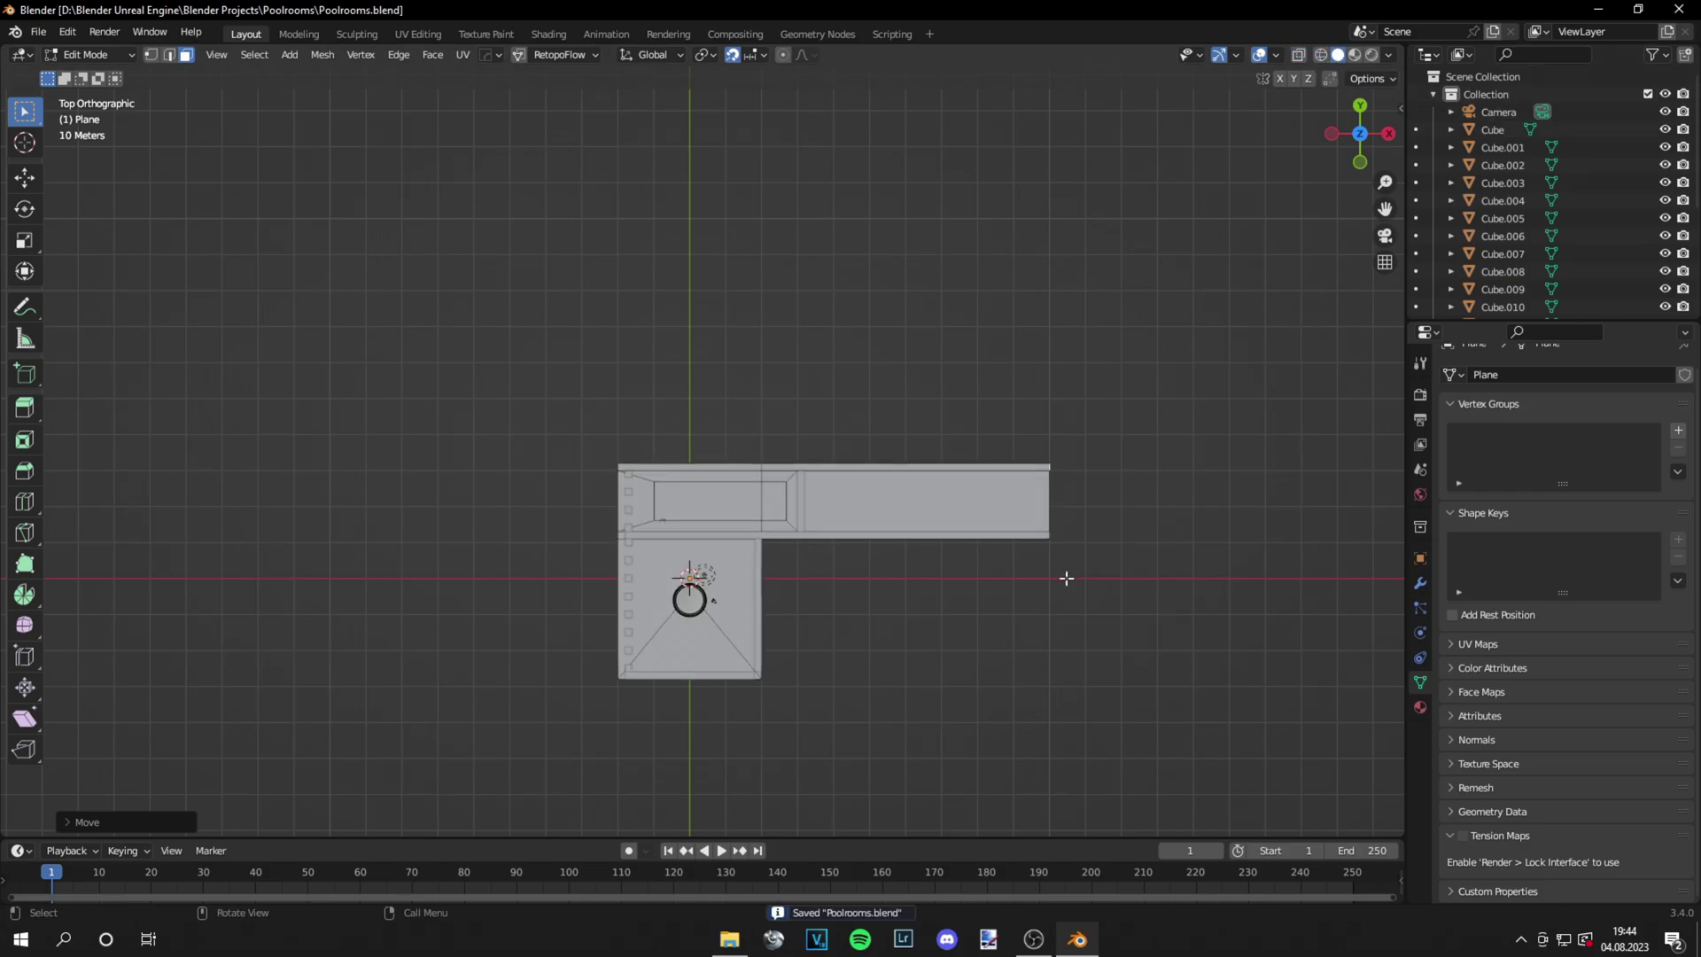
pyautogui.press('Tab')
pyautogui.moveTo(1012, 669); pyautogui.dragTo(938, 544, button='middle')
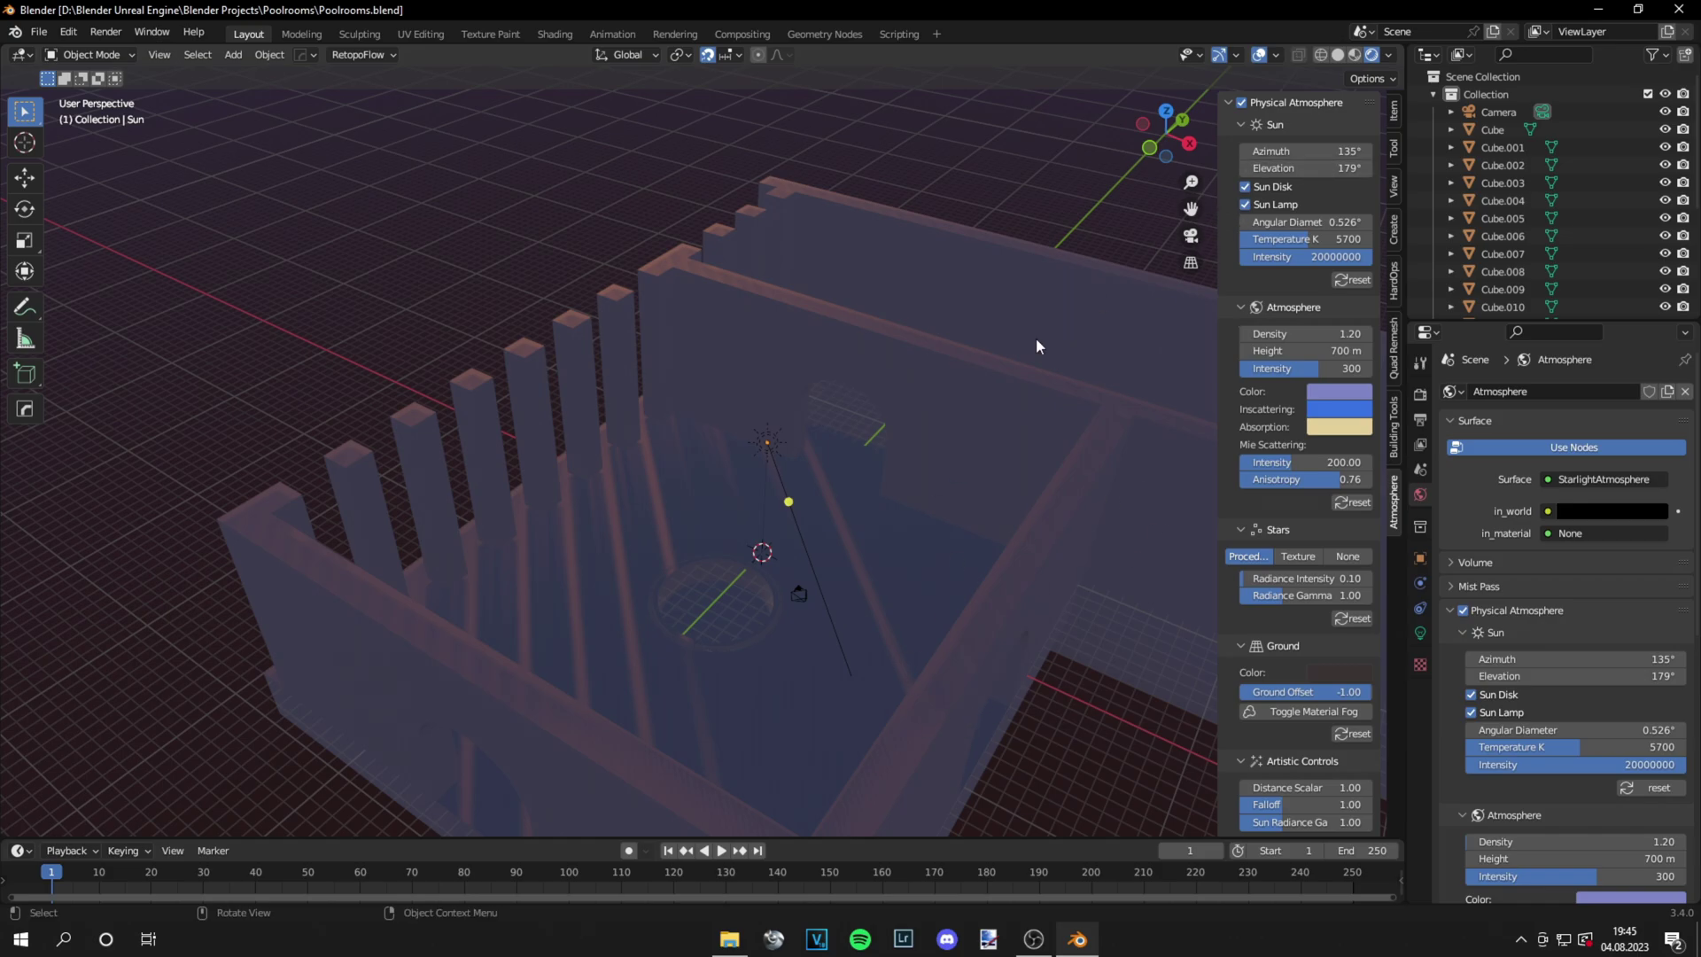
# Set the Physical Atmosphere sun to an azimuth of 91° and an elevation of 174°
pyautogui.scroll(-3, 795, 492)
pyautogui.moveTo(794, 491); pyautogui.dragTo(828, 483, button='middle')
pyautogui.scroll(4, 783, 478)
pyautogui.moveTo(1302, 151)
pyautogui.mouseDown()
pyautogui.moveTo(1328, 150)
pyautogui.moveTo(1263, 151)
pyautogui.moveTo(1313, 168)
pyautogui.mouseUp()
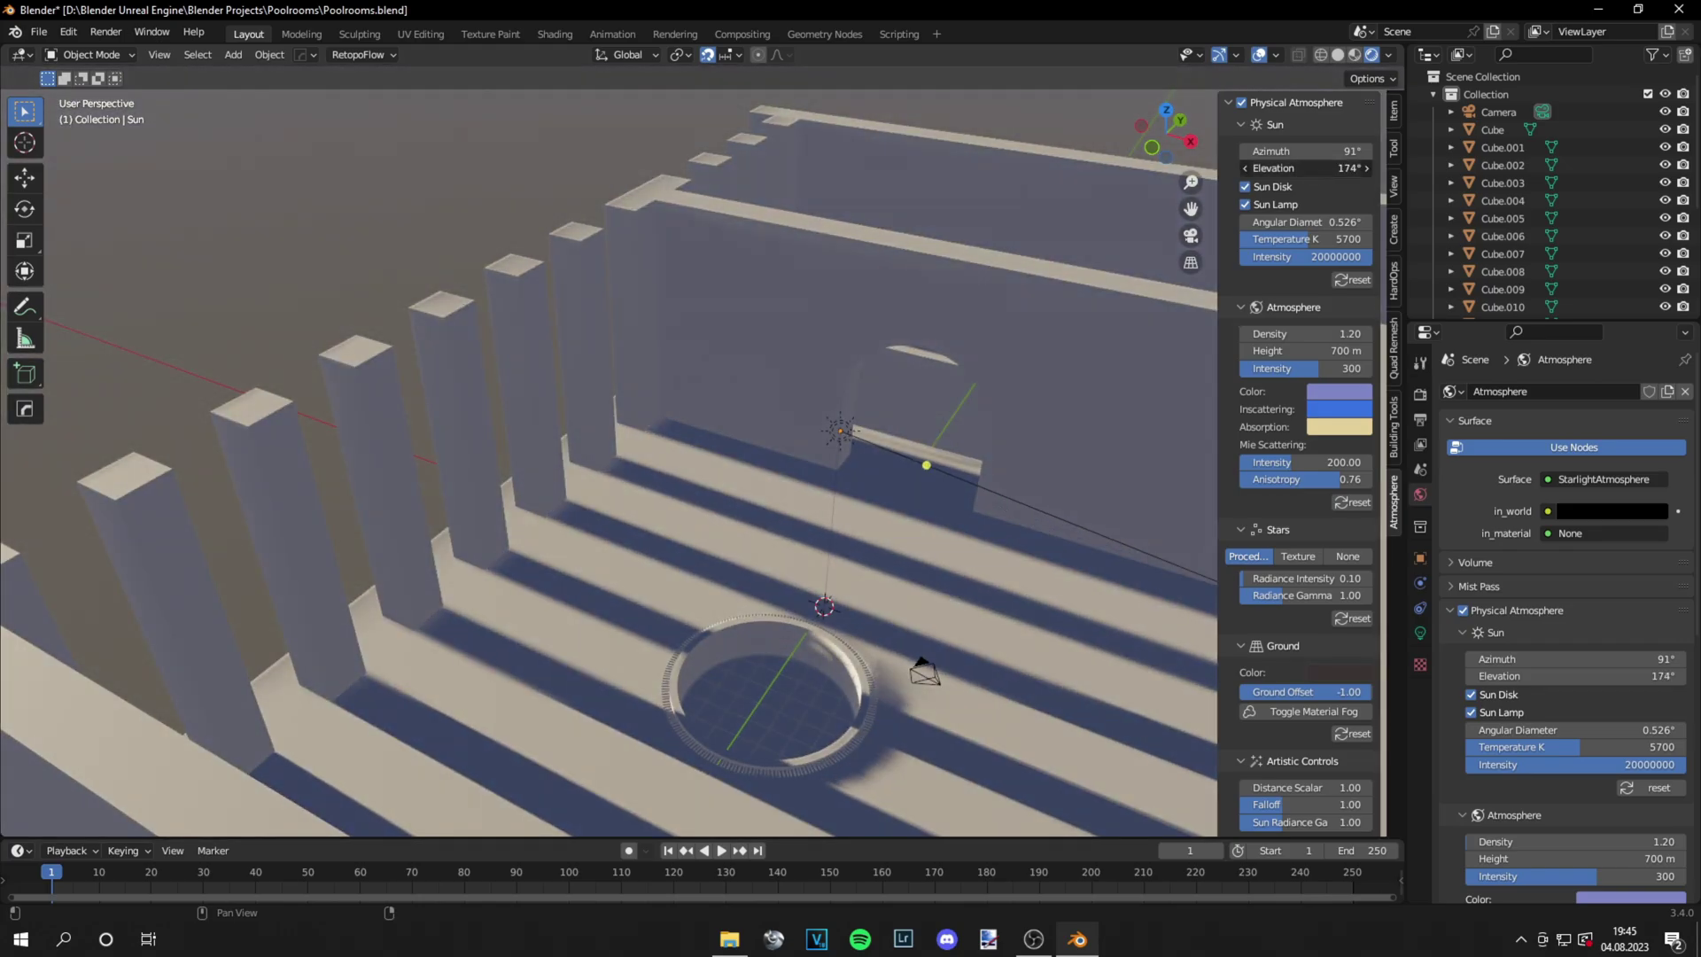
# Set the render engine to Cycles with GPU Compute as the device
pyautogui.click(1421, 395)
pyautogui.click(1573, 391)
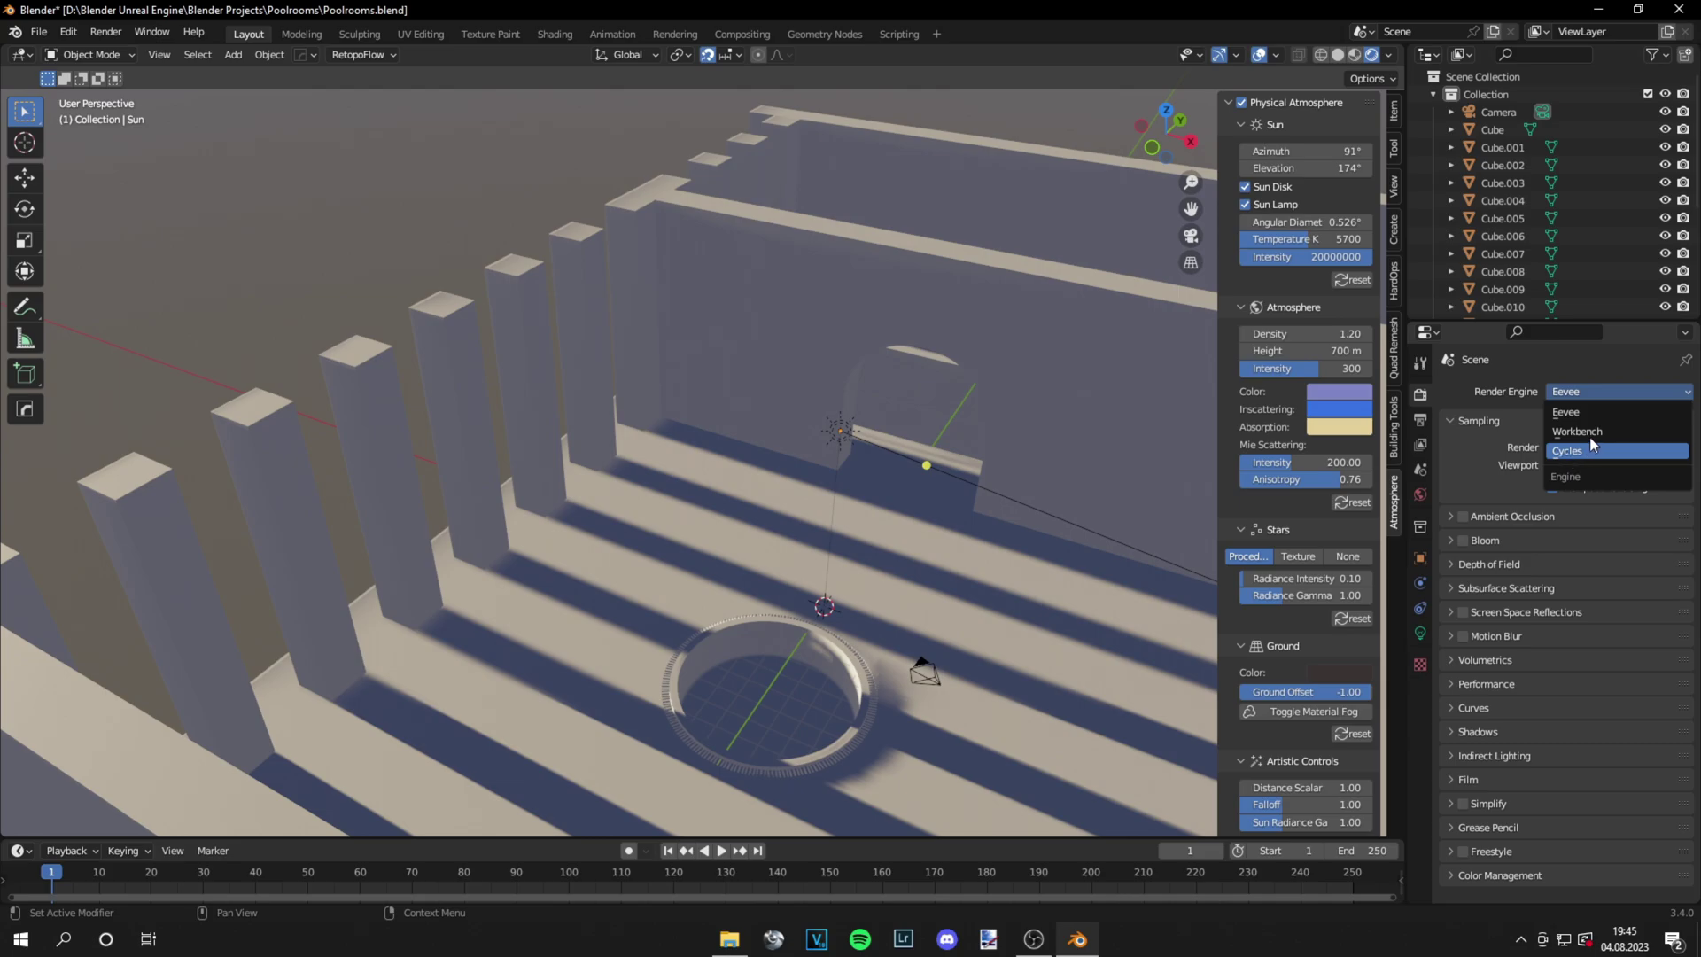
pyautogui.click(1592, 448)
pyautogui.click(1577, 435)
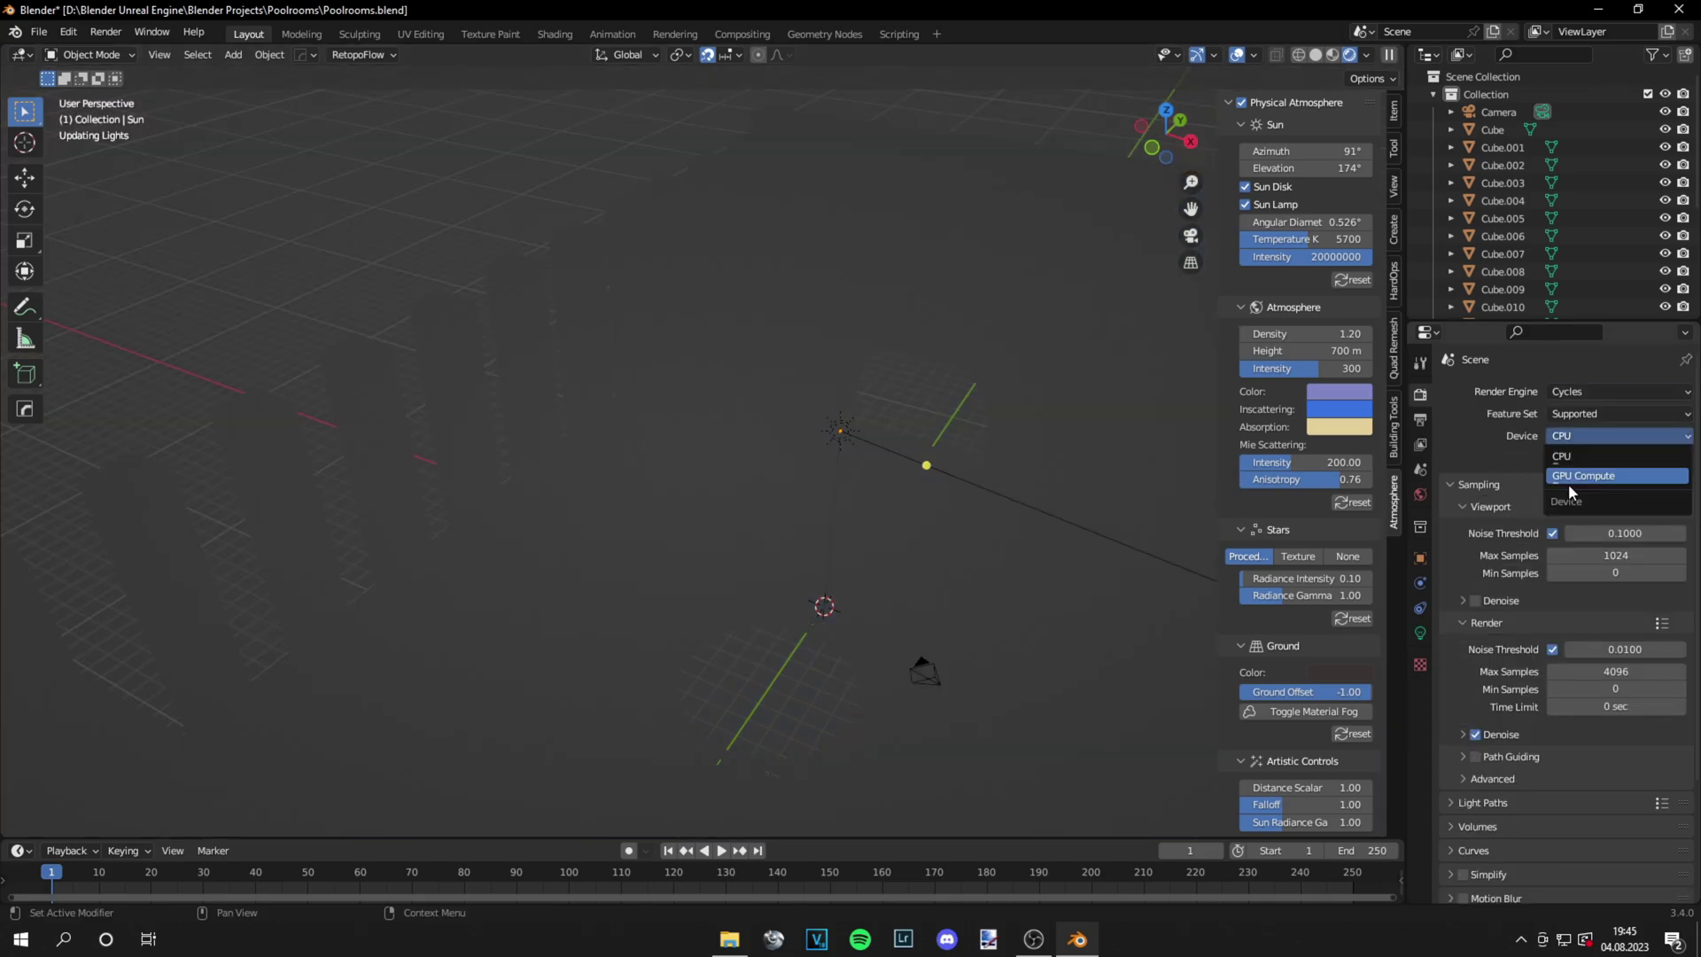
pyautogui.click(1570, 479)
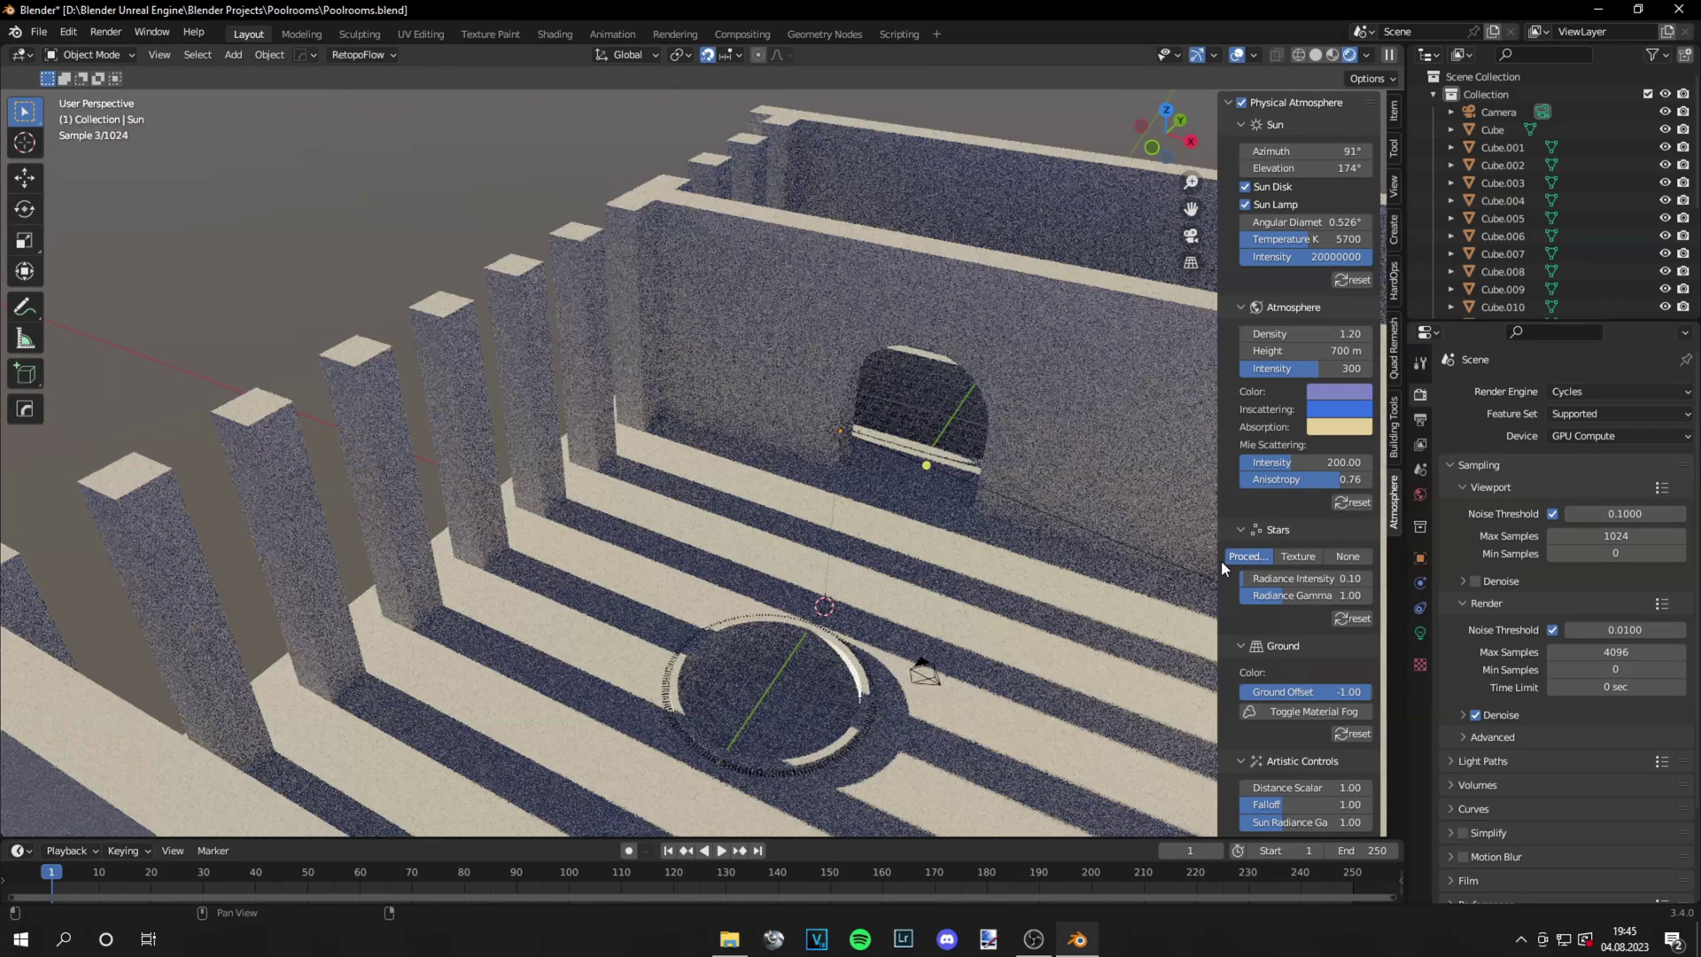
pyautogui.moveTo(1220, 560); pyautogui.dragTo(1255, 540)
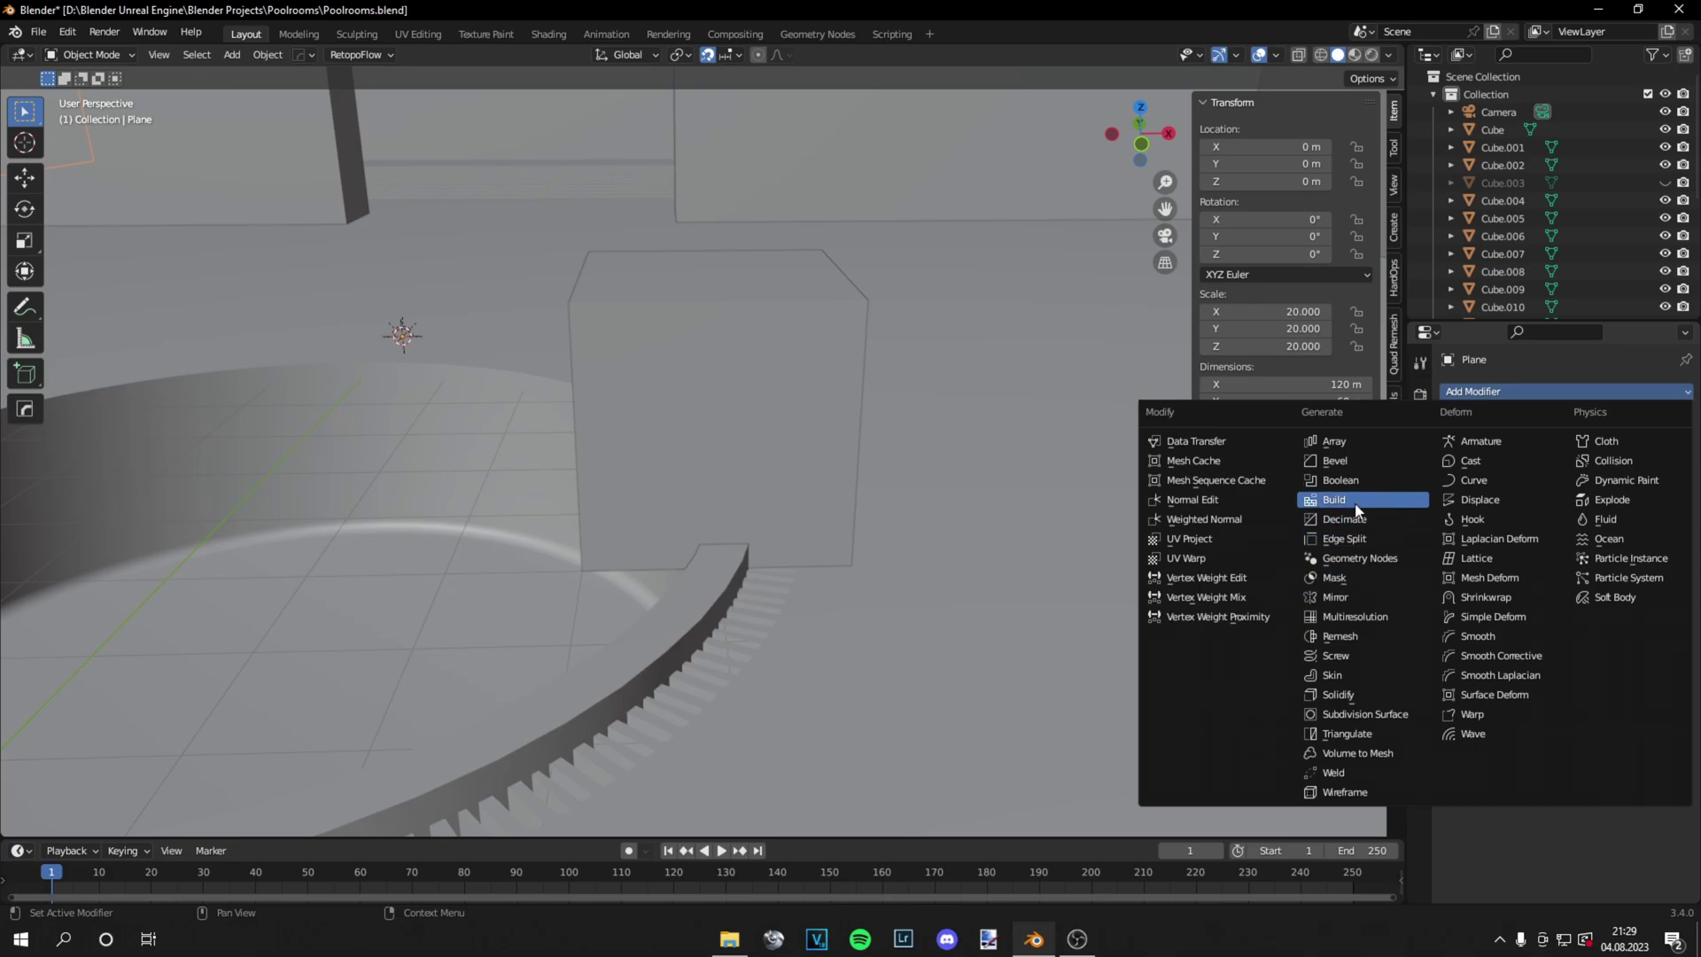
# Add a Boolean Difference modifier to the floor plane and pick the box at the round pool's rim as its cutter
pyautogui.click(1342, 481)
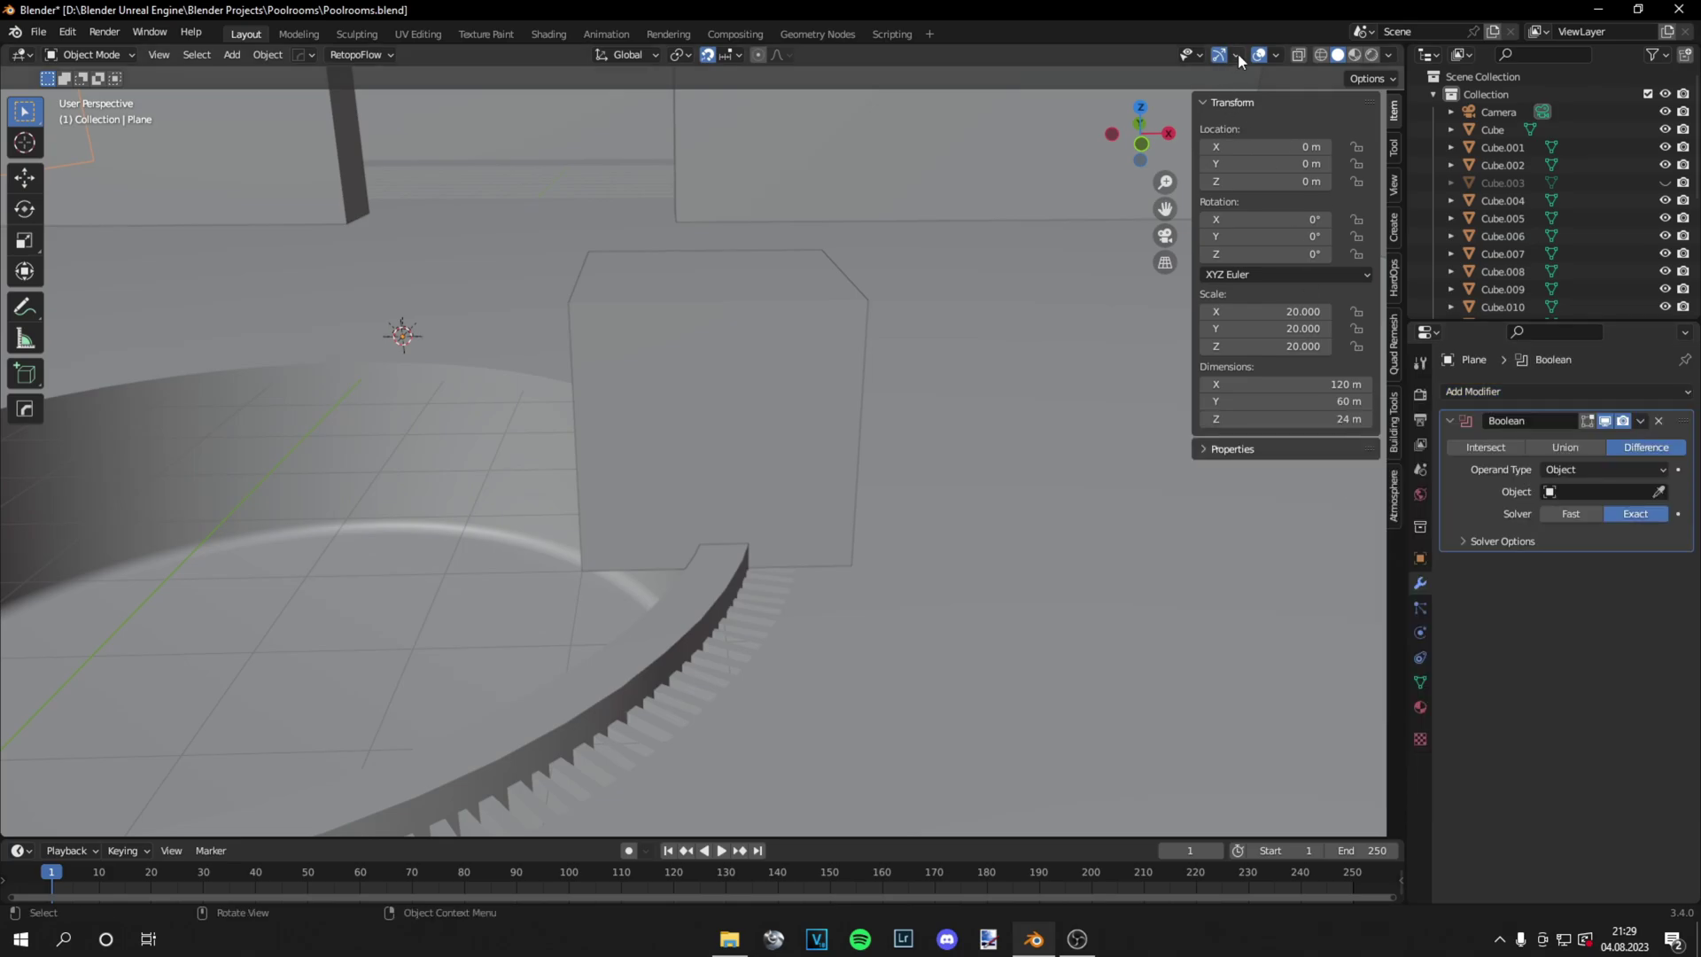
pyautogui.click(1321, 55)
pyautogui.moveTo(1193, 215); pyautogui.dragTo(1400, 217)
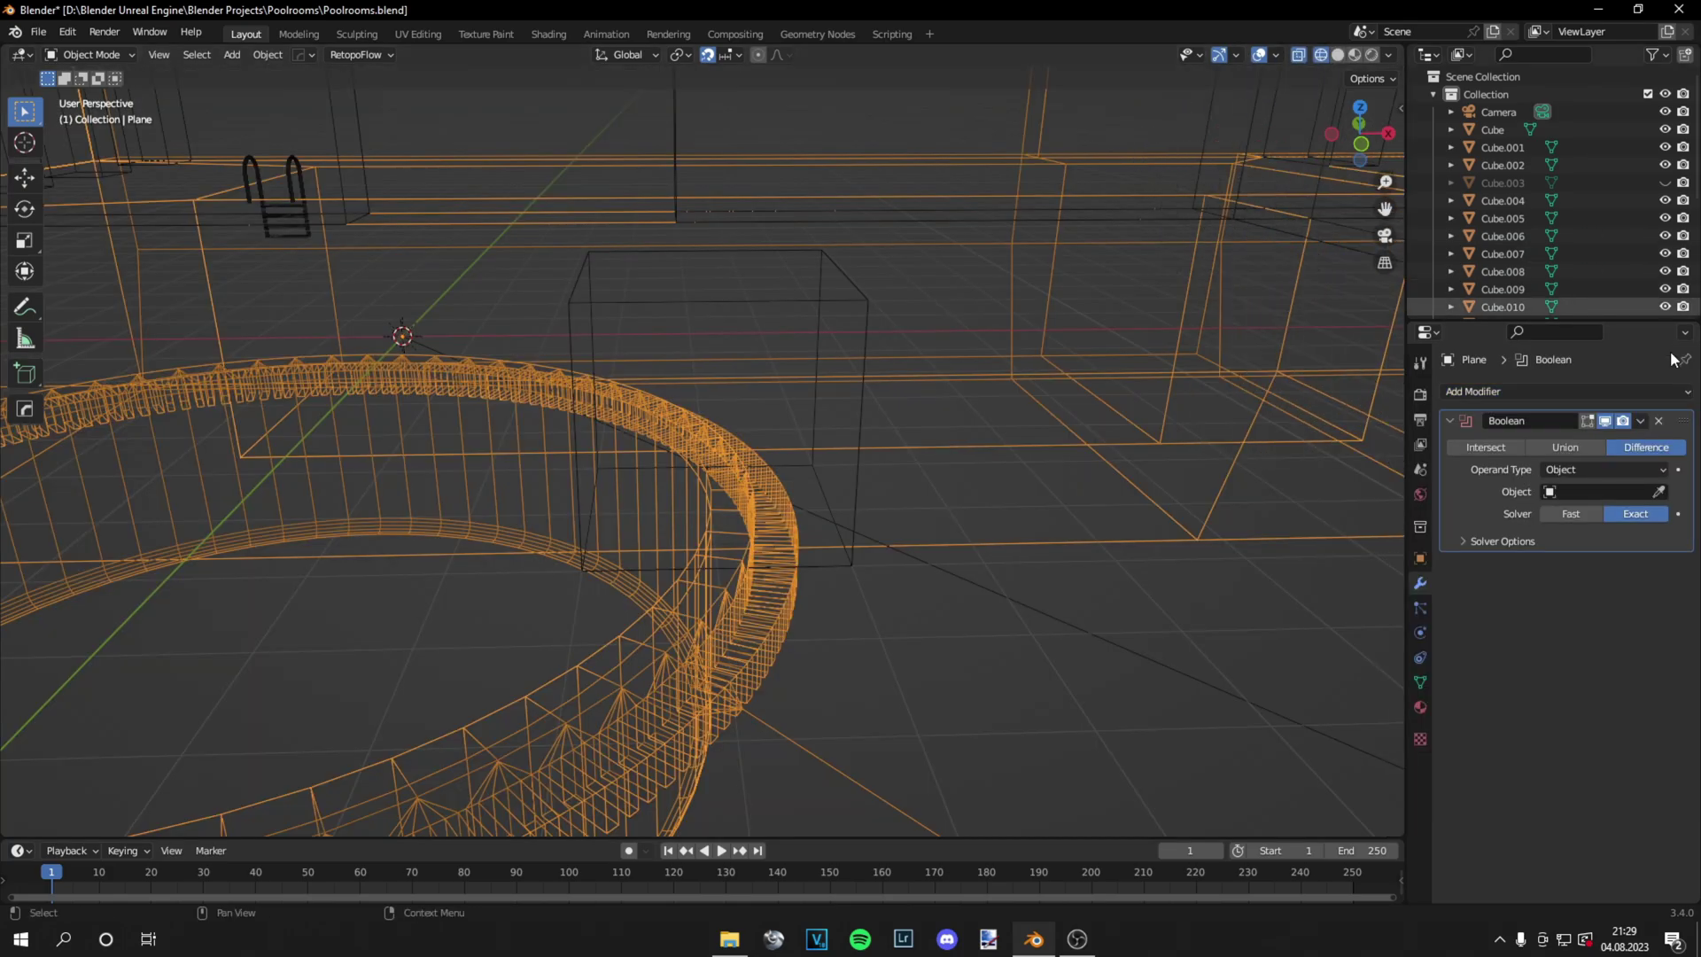
pyautogui.click(1659, 491)
pyautogui.click(812, 306)
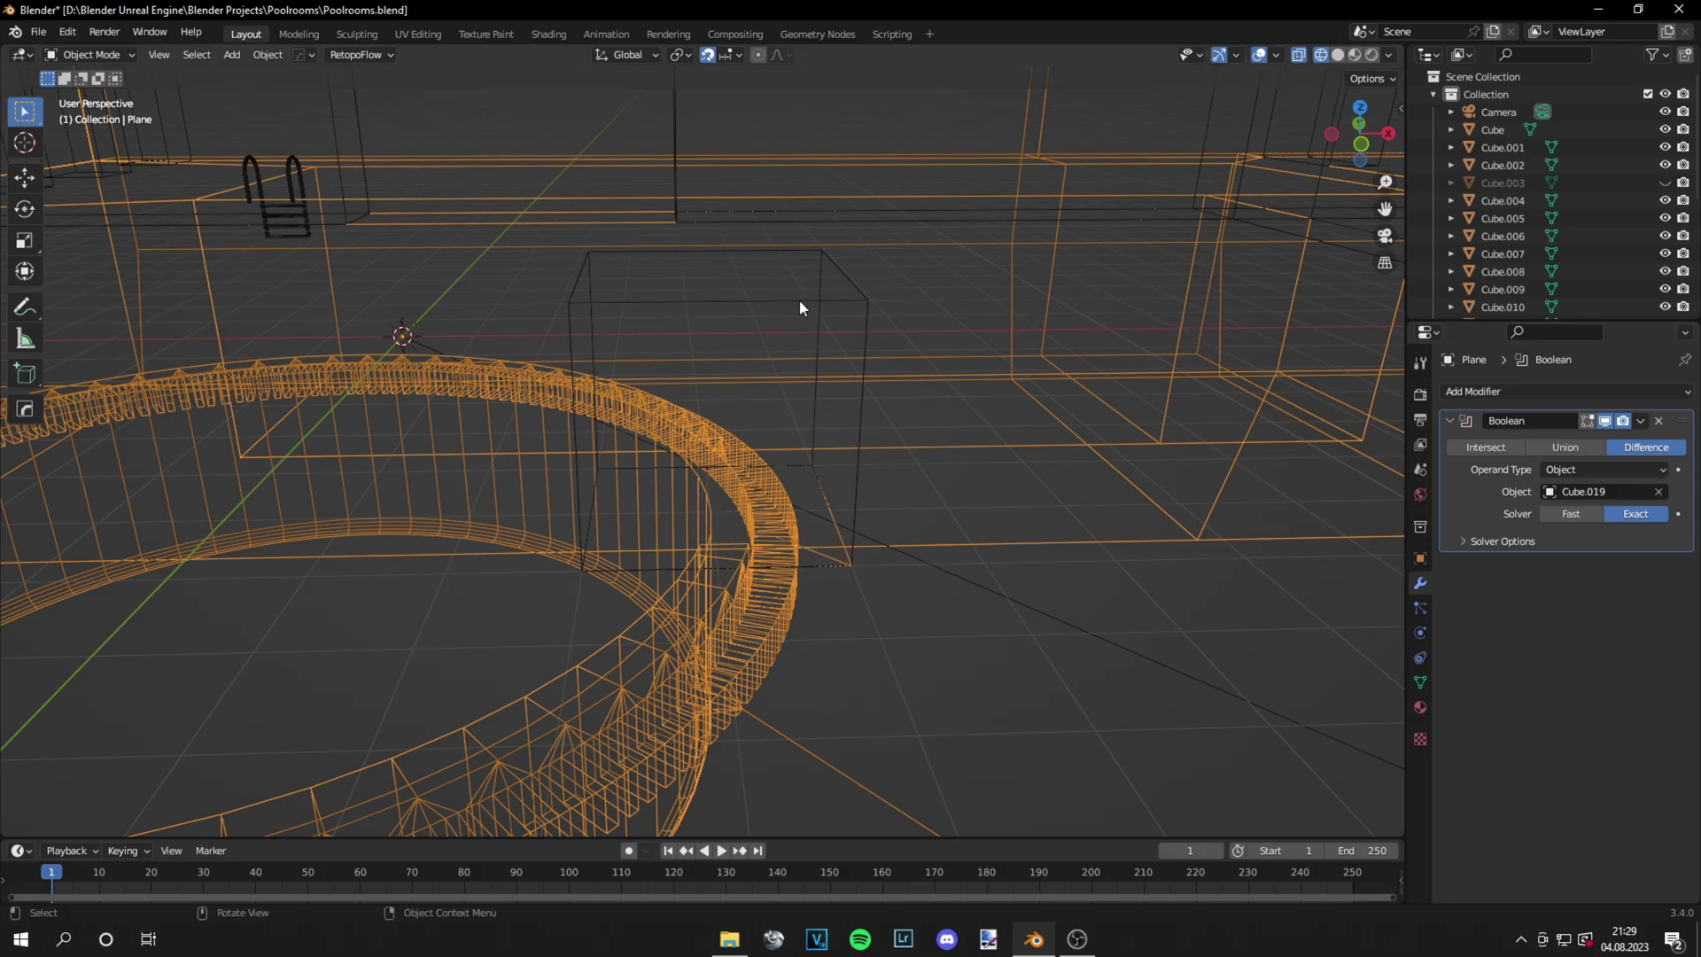
pyautogui.click(1338, 55)
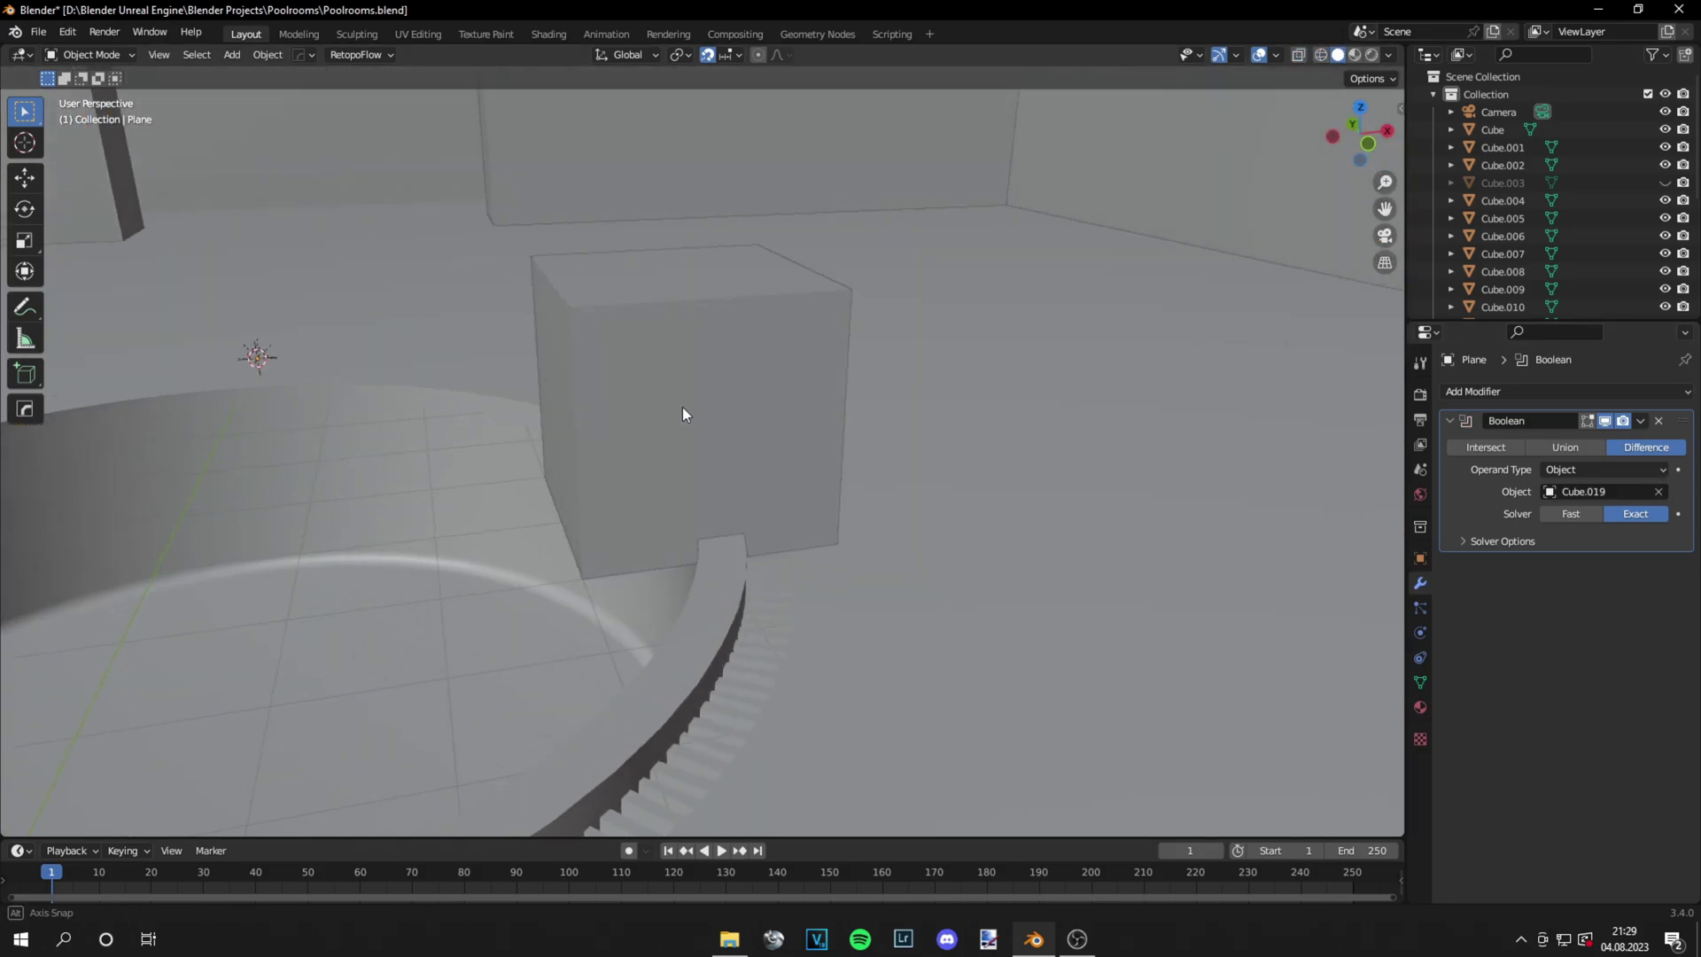
# Hide the cutter box at the round pool and apply the Boolean modifier on the floor plane
pyautogui.click(710, 410)
pyautogui.press('h')
pyautogui.moveTo(698, 406)
pyautogui.mouseDown(button='middle')
pyautogui.moveTo(766, 434)
pyautogui.moveTo(705, 432)
pyautogui.mouseUp(button='middle')
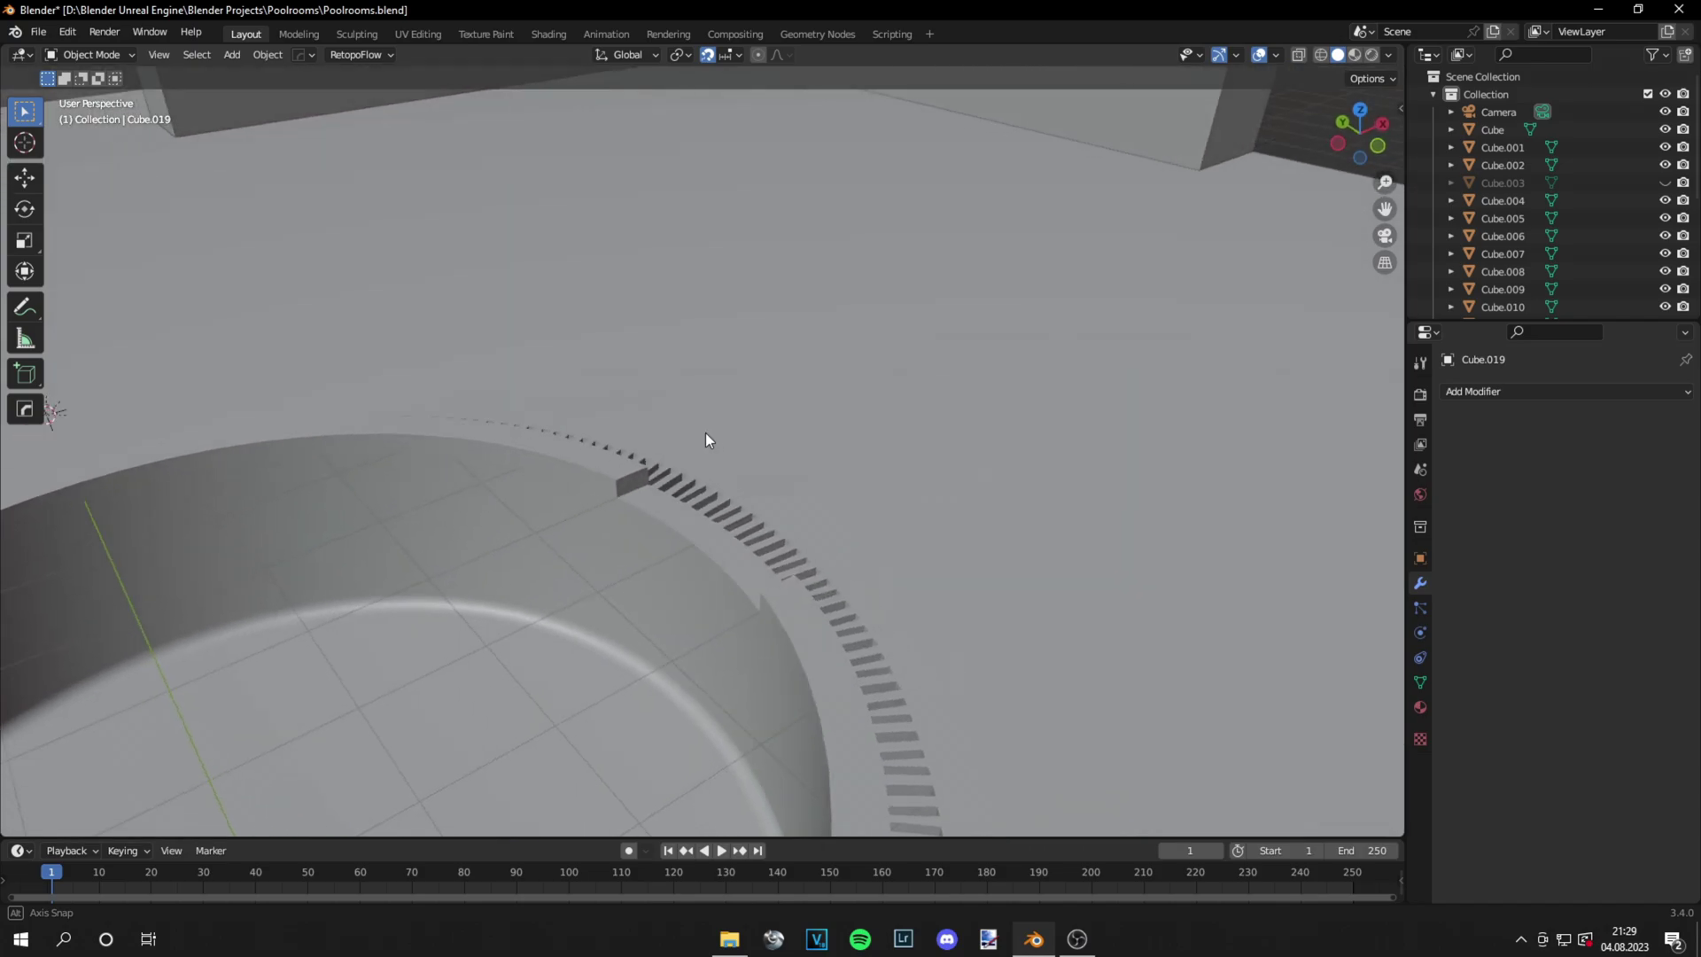
pyautogui.click(700, 445)
pyautogui.click(1640, 420)
pyautogui.click(1550, 440)
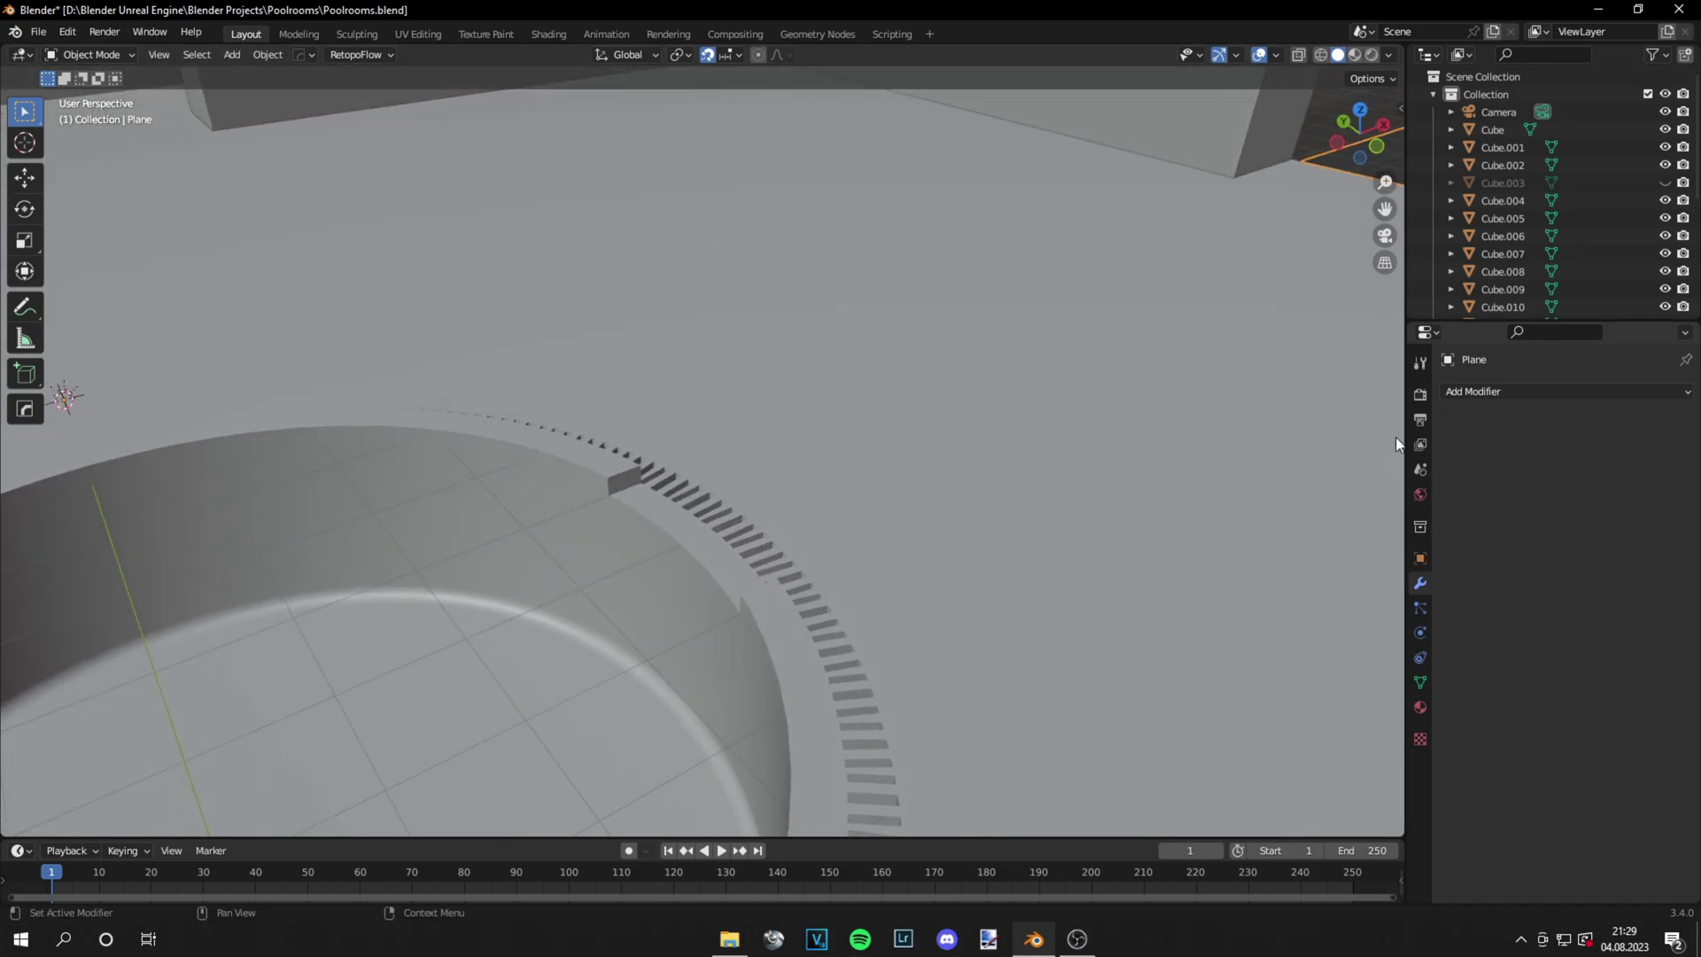
# Reveal the hidden objects and delete the cutter box beside the round pool
pyautogui.hotkey('alt', 'h')
pyautogui.click(666, 443)
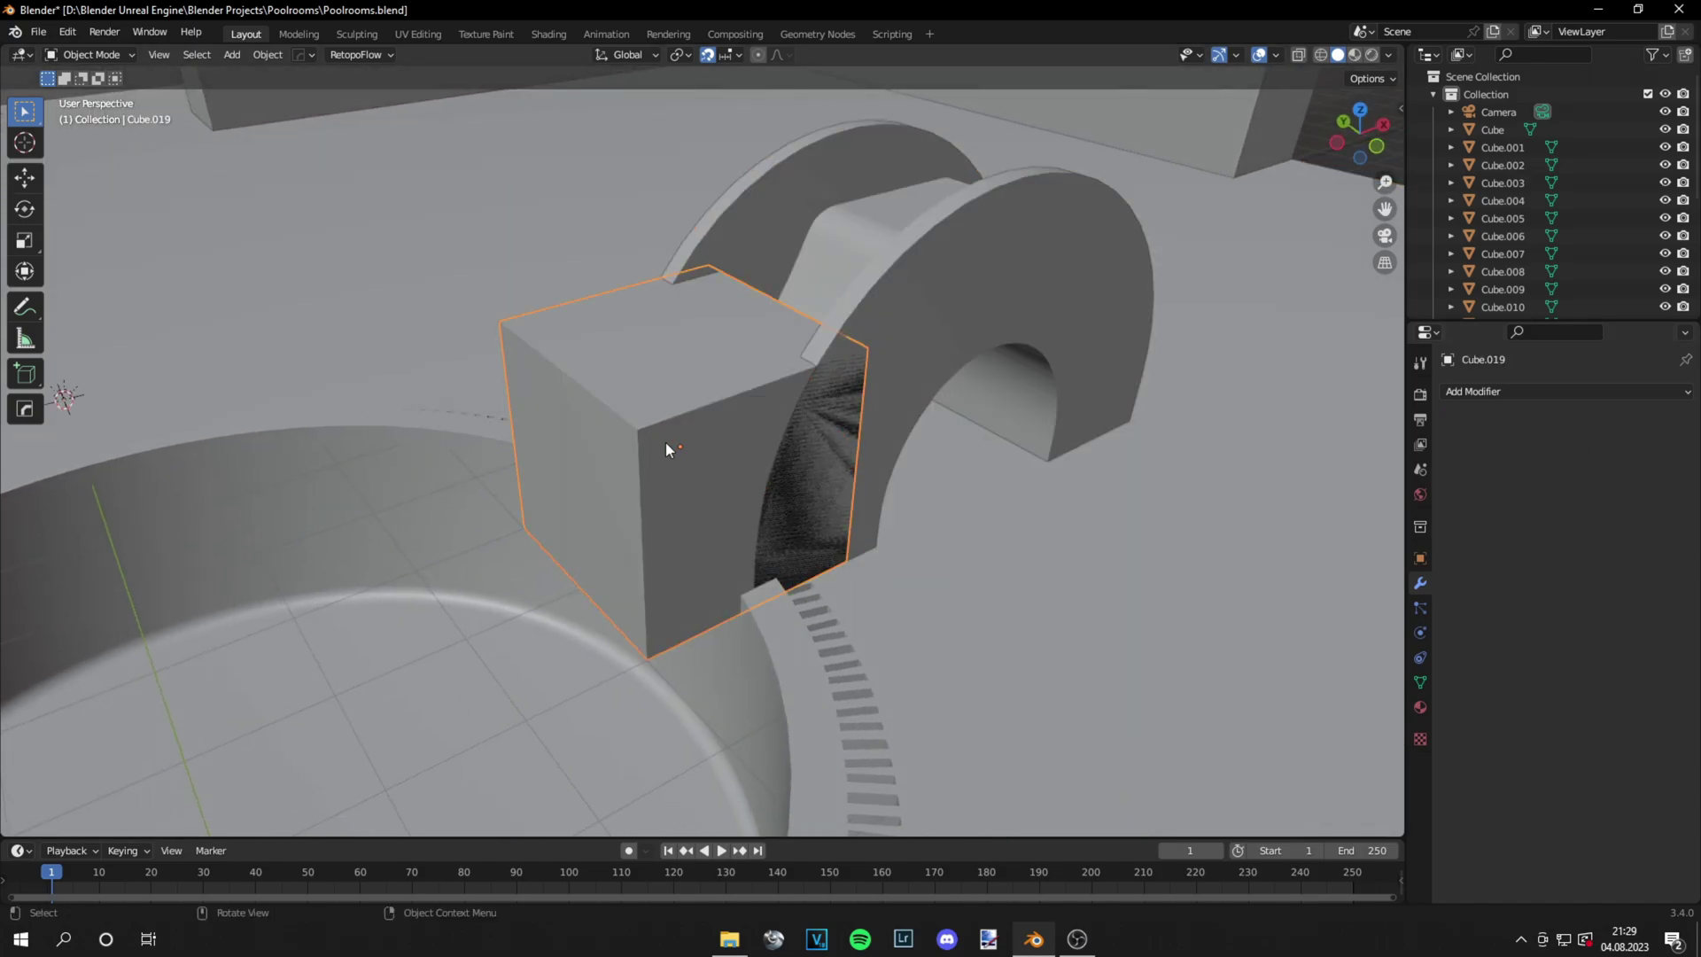
pyautogui.press('Delete')
pyautogui.moveTo(666, 442); pyautogui.dragTo(693, 487, button='middle')
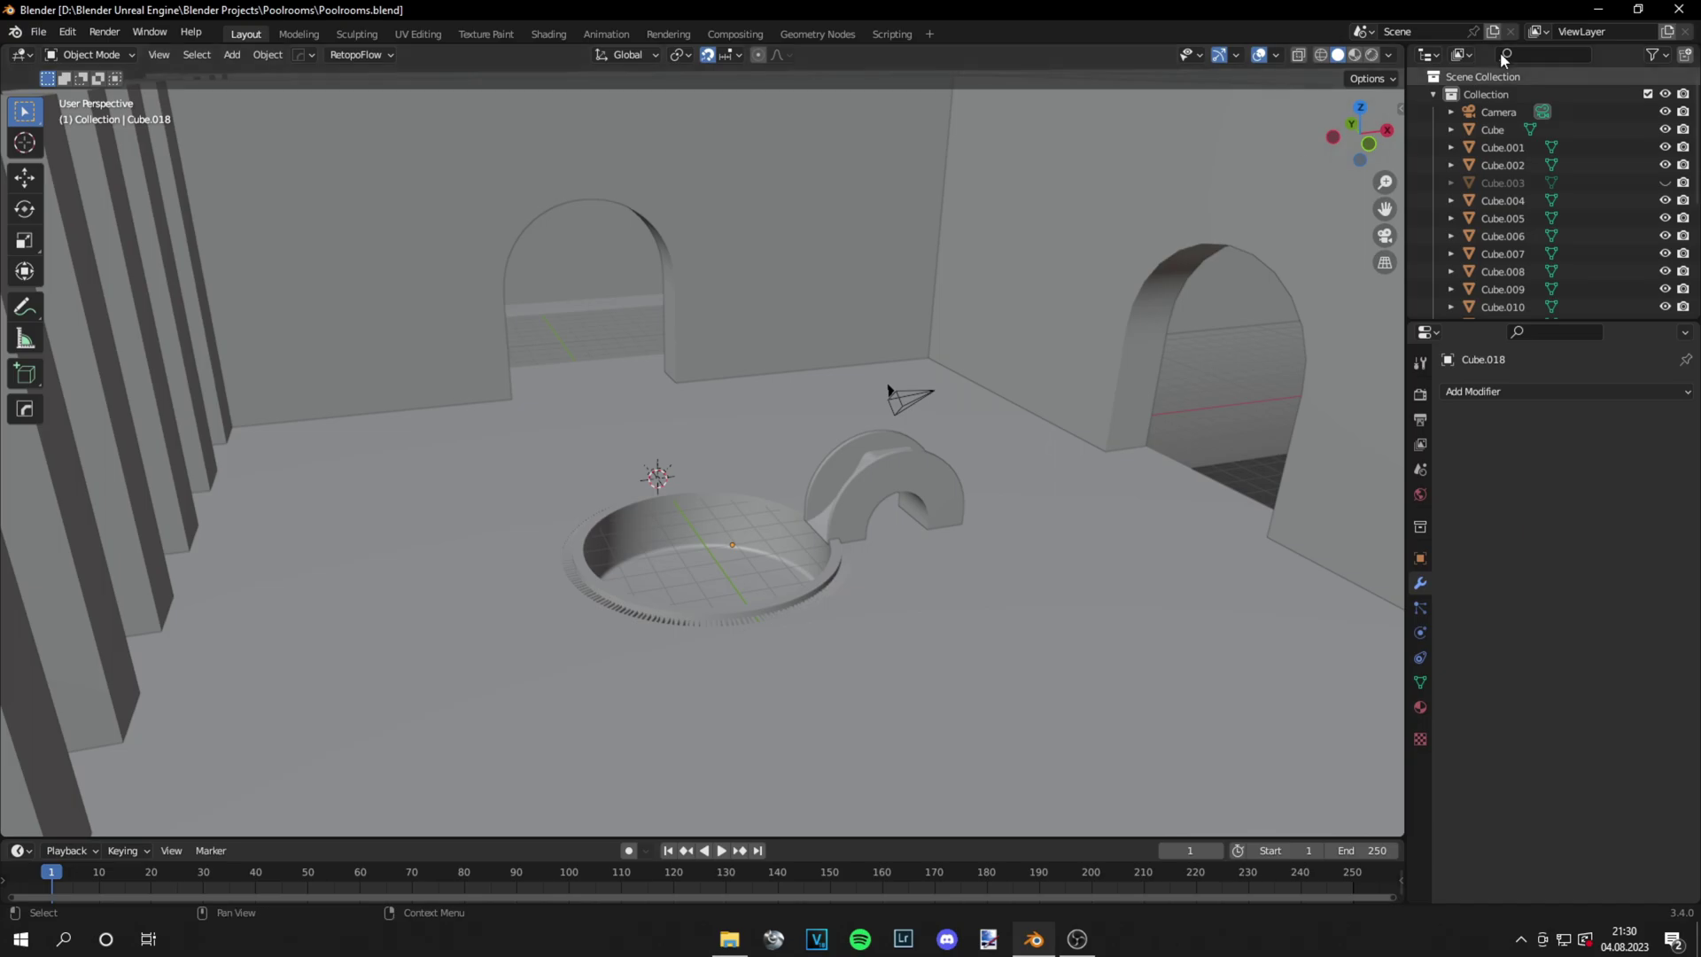
# Preview the round pool and its railing in rendered shading and save the file
pyautogui.click(1374, 56)
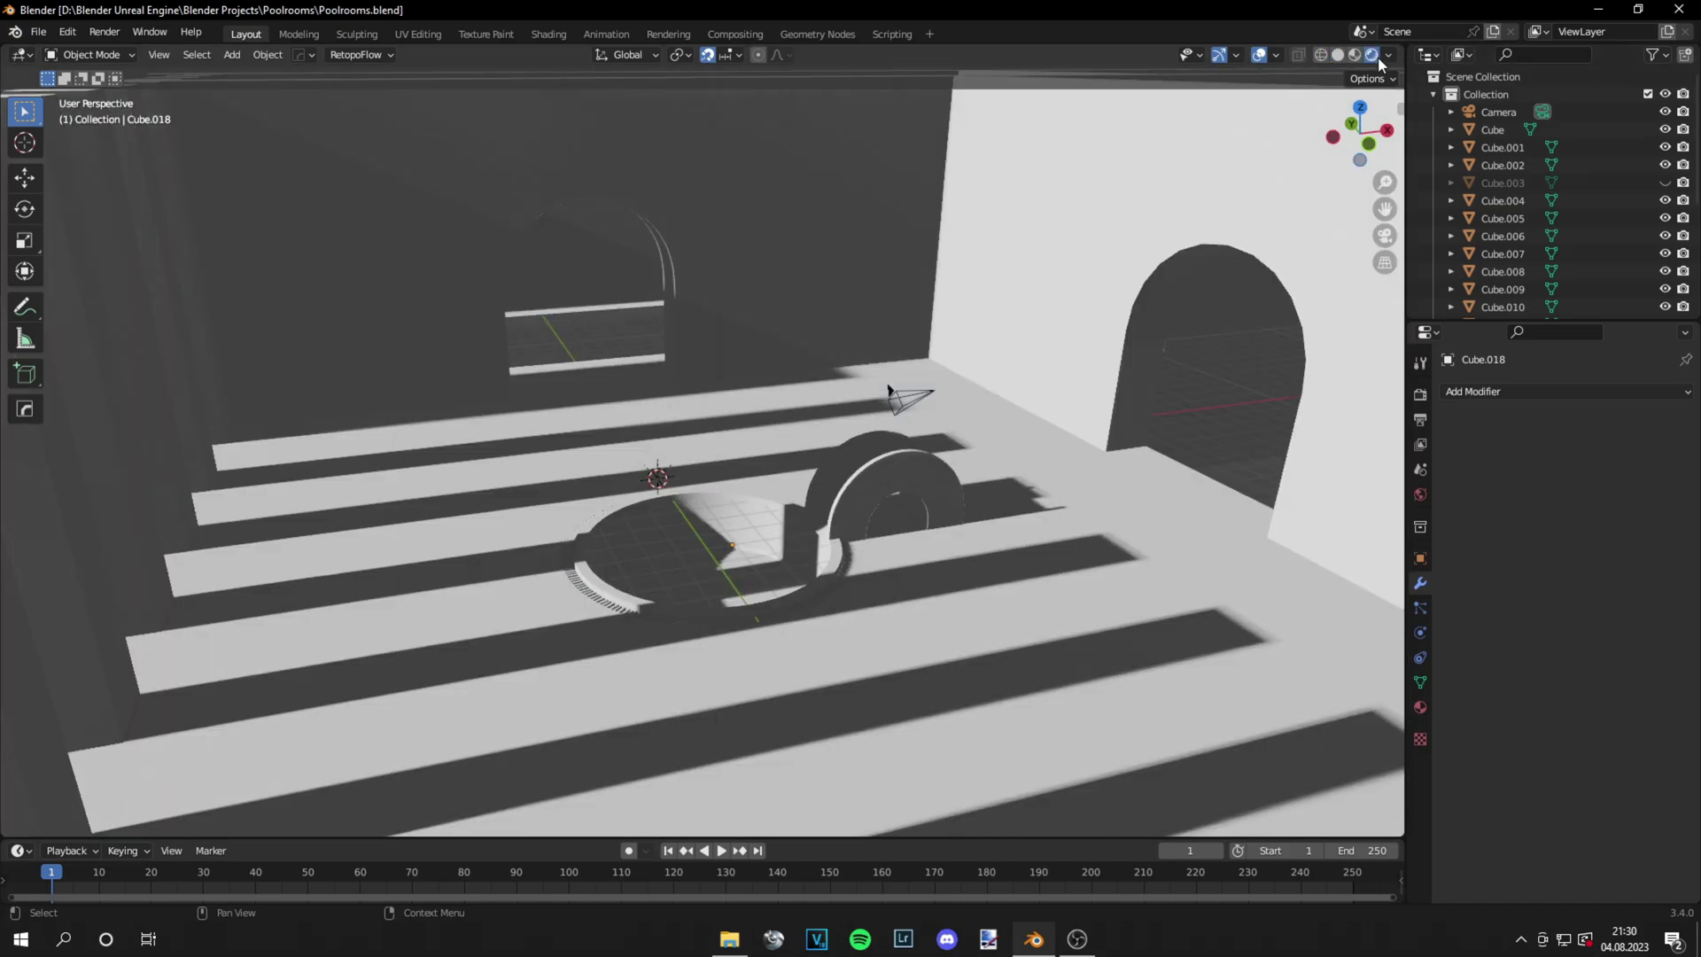
pyautogui.moveTo(990, 496); pyautogui.dragTo(1027, 521, button='middle')
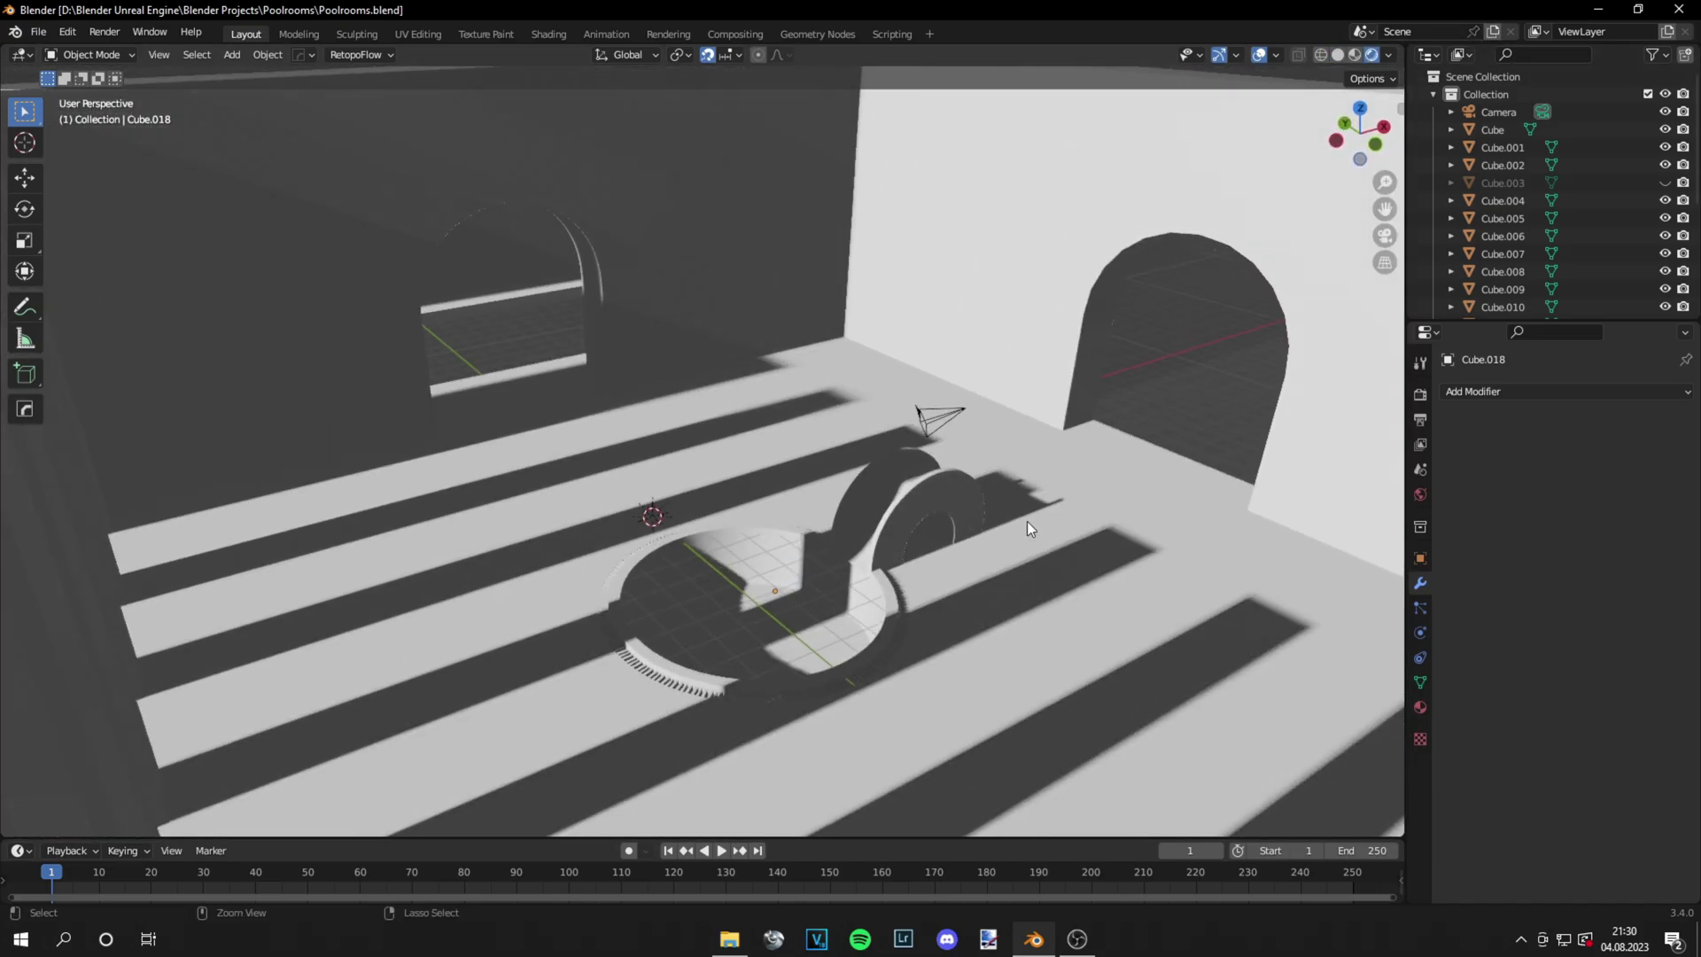
pyautogui.hotkey('ctrl', 's')
pyautogui.scroll(1, 970, 519)
pyautogui.keyDown('shift'); pyautogui.moveTo(1008, 583); pyautogui.dragTo(912, 497, button='middle'); pyautogui.keyUp('shift')
pyautogui.scroll(2, 970, 519)
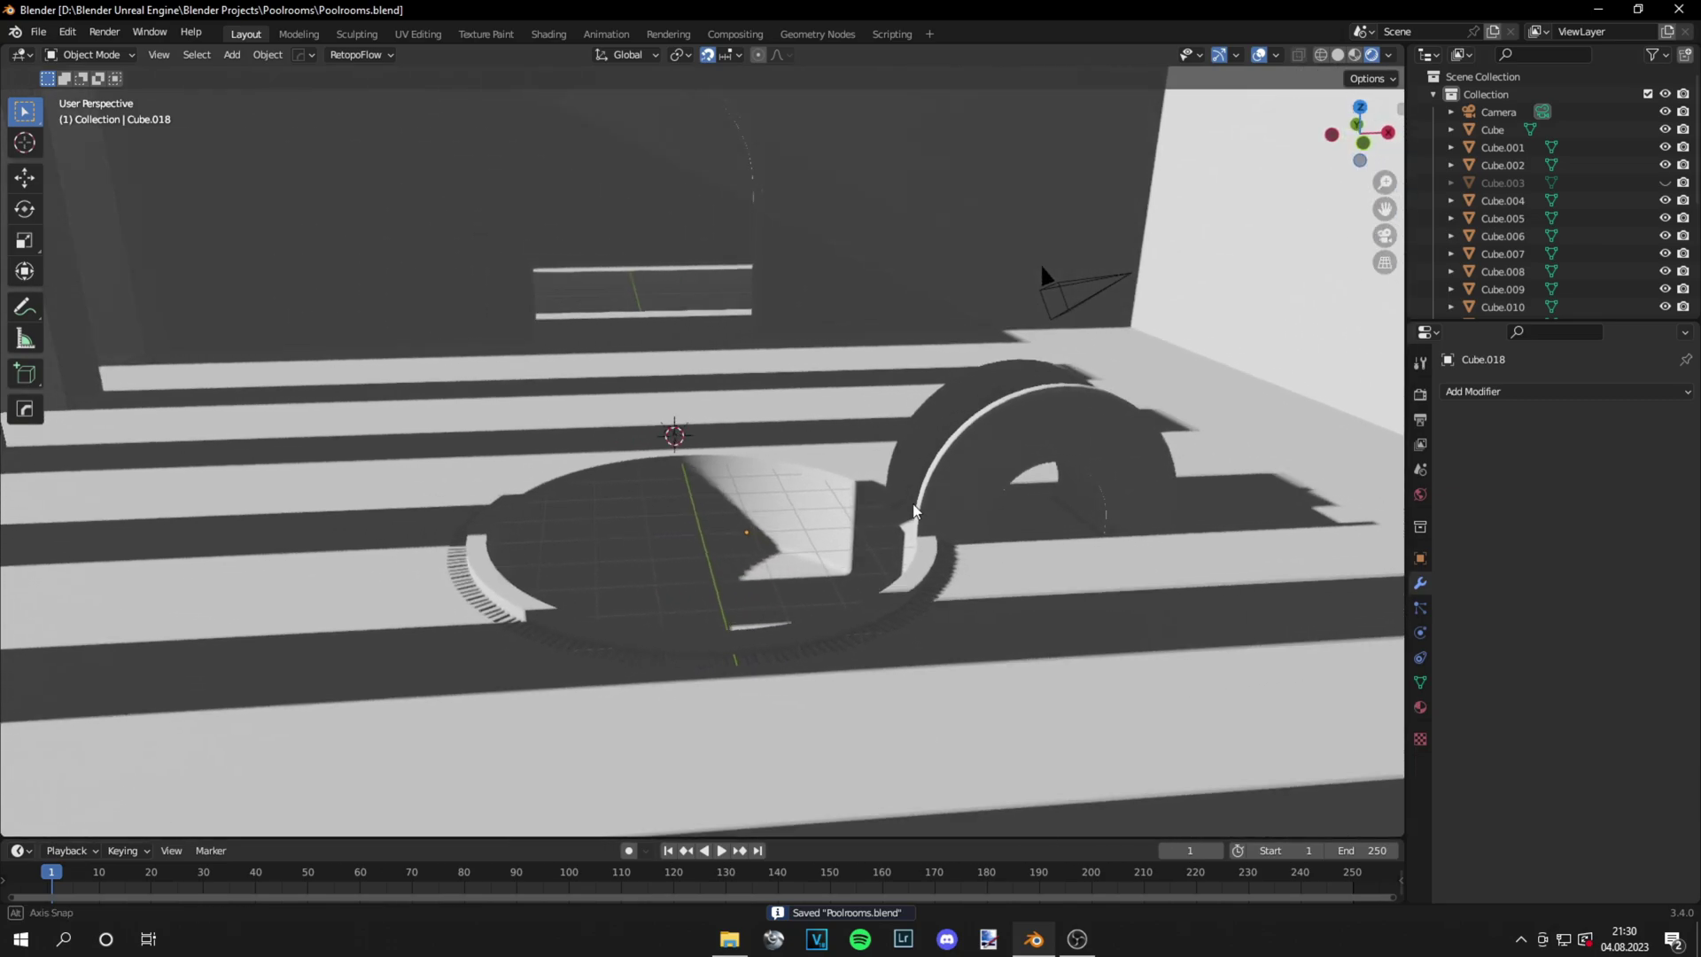
pyautogui.scroll(-4, 912, 497)
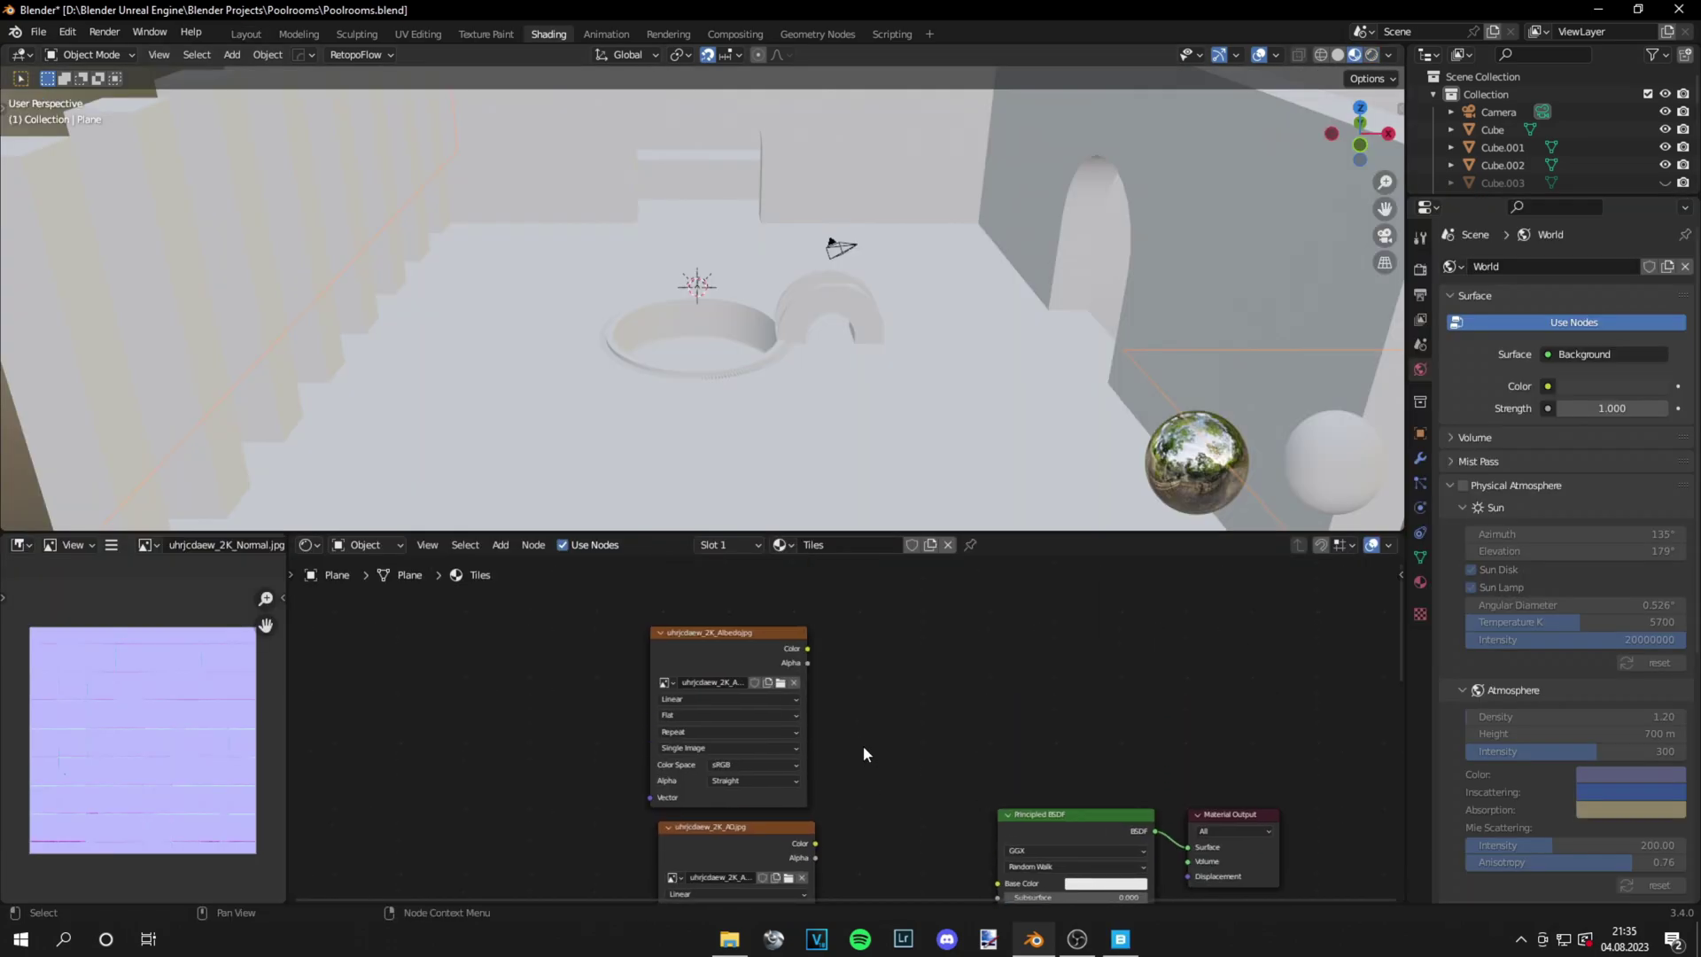
# Combine the Tiles material's albedo and AO textures through a Mix node set to Multiply, feeding the Principled BSDF's Base Color
pyautogui.scroll(1, 863, 746)
pyautogui.moveTo(801, 635)
pyautogui.mouseDown()
pyautogui.moveTo(974, 873)
pyautogui.moveTo(1029, 810)
pyautogui.mouseUp()
pyautogui.moveTo(900, 740); pyautogui.dragTo(835, 756, button='middle')
pyautogui.scroll(-1, 835, 756)
pyautogui.keyDown('ctrl'); pyautogui.keyDown('shift'); pyautogui.moveTo(701, 769); pyautogui.dragTo(705, 714, button='right'); pyautogui.keyUp('shift'); pyautogui.keyUp('ctrl')
pyautogui.click(806, 693)
pyautogui.click(834, 729)
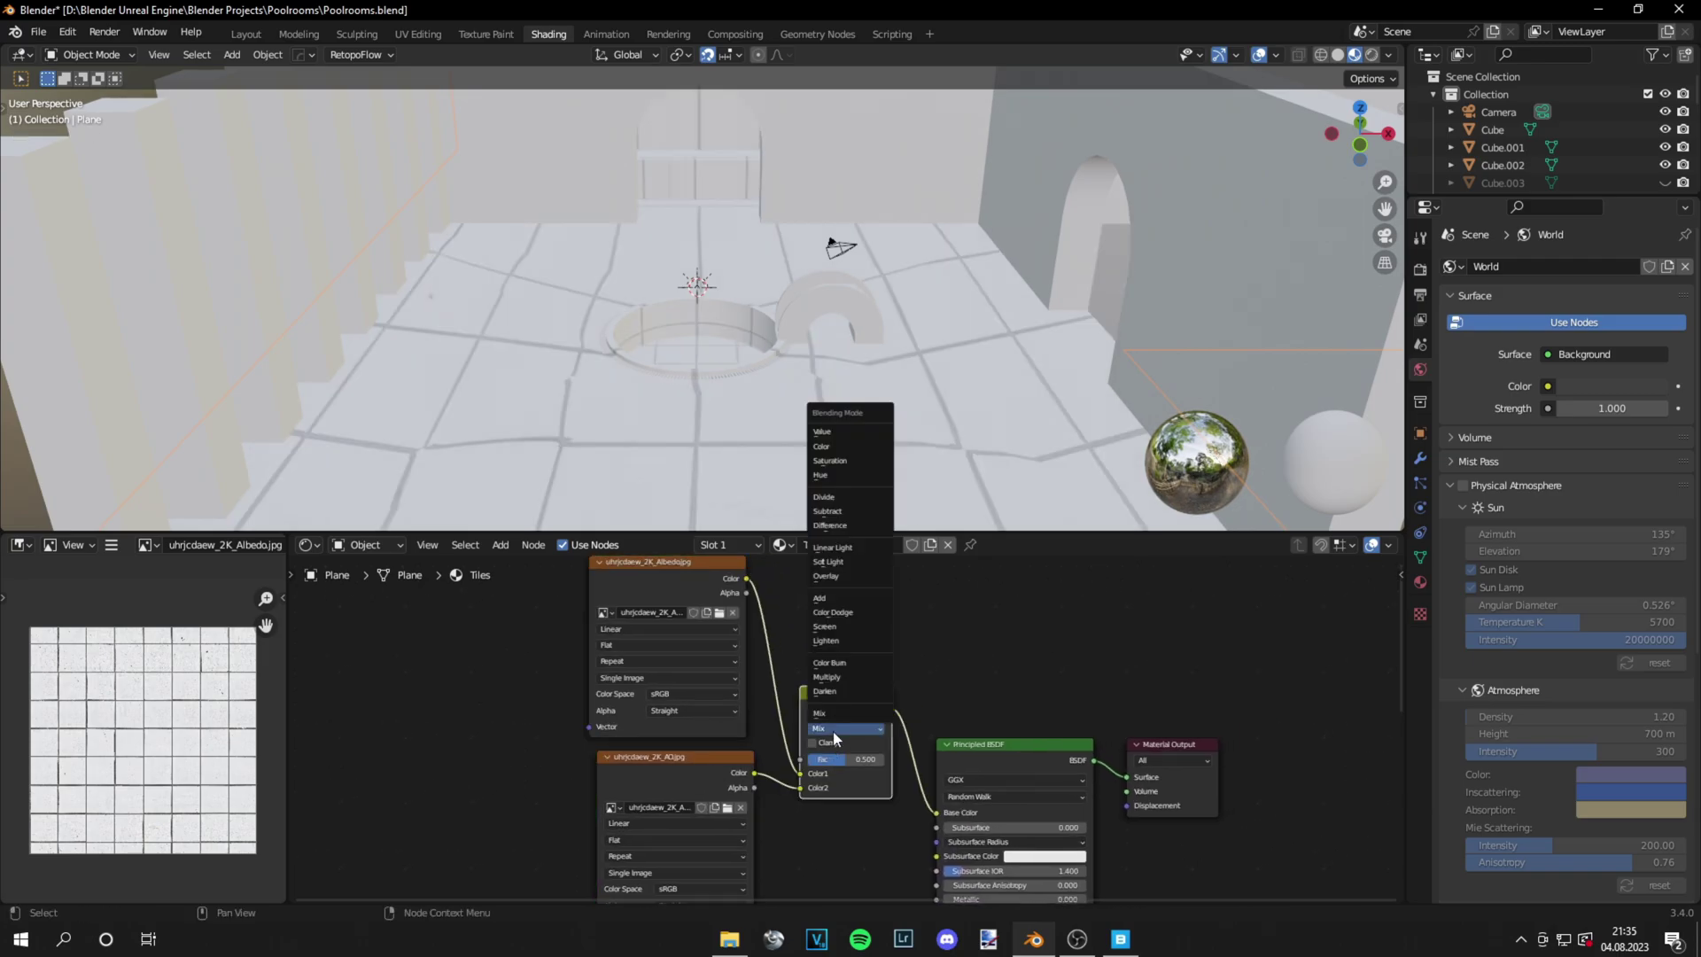
pyautogui.click(831, 677)
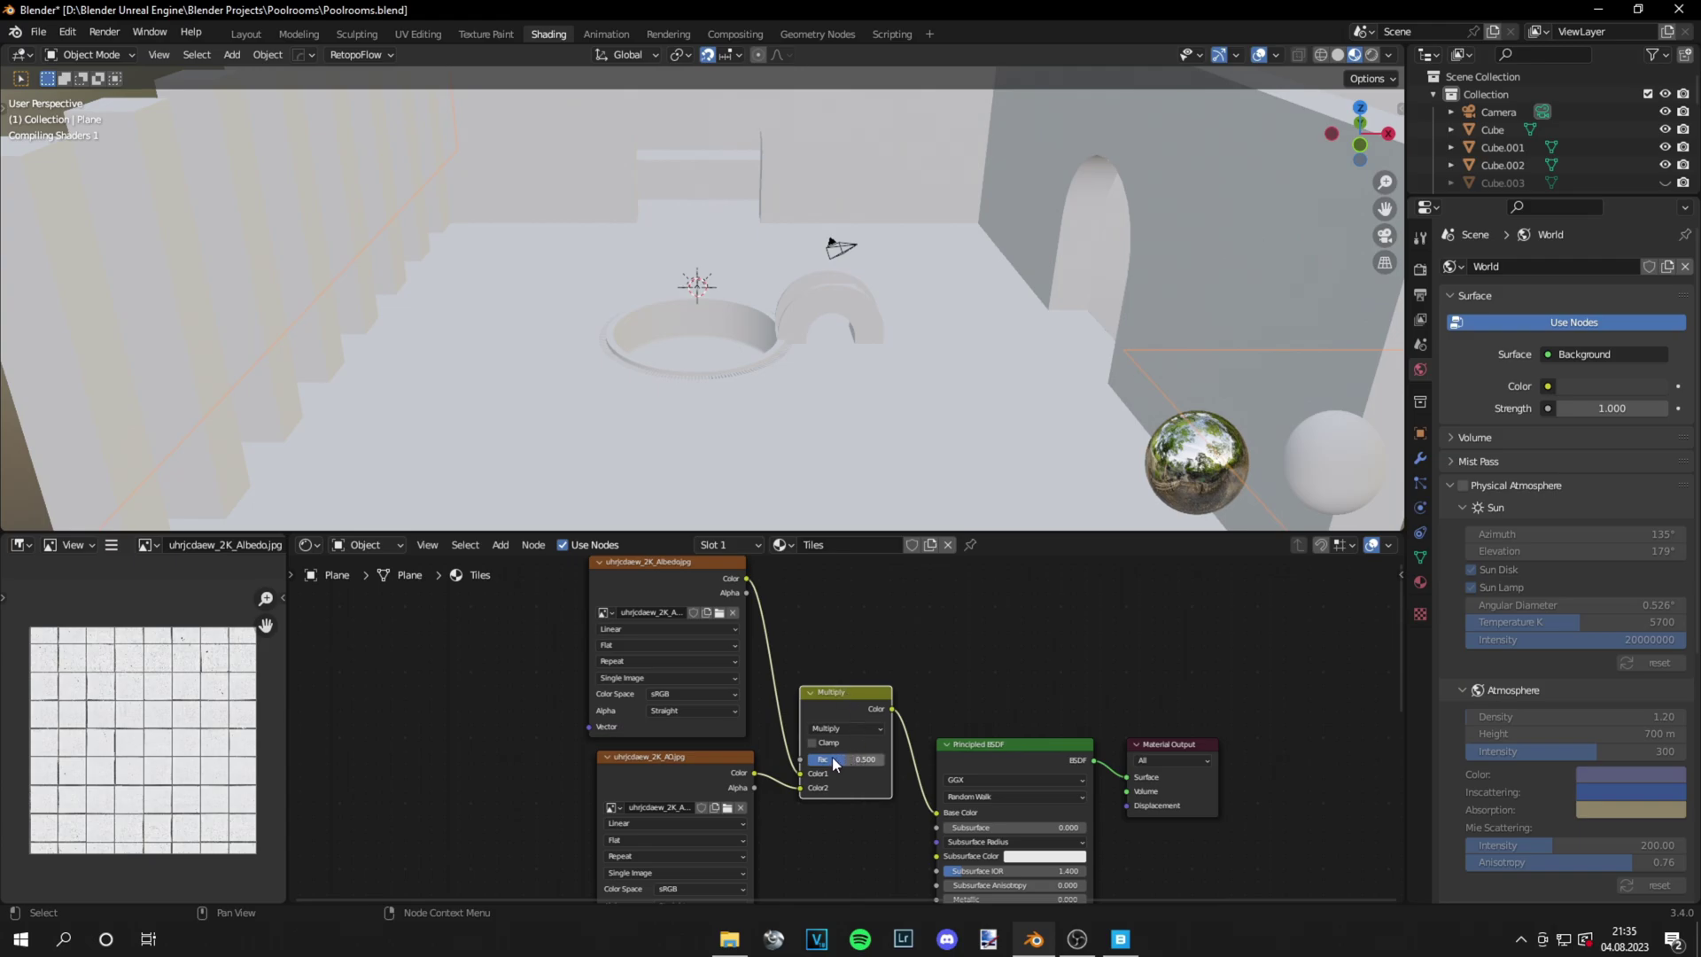
# Set the Multiply node's factor to 1.000 and enable Screen Space Reflections in the Eevee render settings
pyautogui.moveTo(828, 752)
pyautogui.mouseDown()
pyautogui.moveTo(780, 754)
pyautogui.moveTo(890, 759)
pyautogui.mouseUp()
pyautogui.moveTo(822, 863); pyautogui.dragTo(779, 705, button='middle')
pyautogui.click(1421, 268)
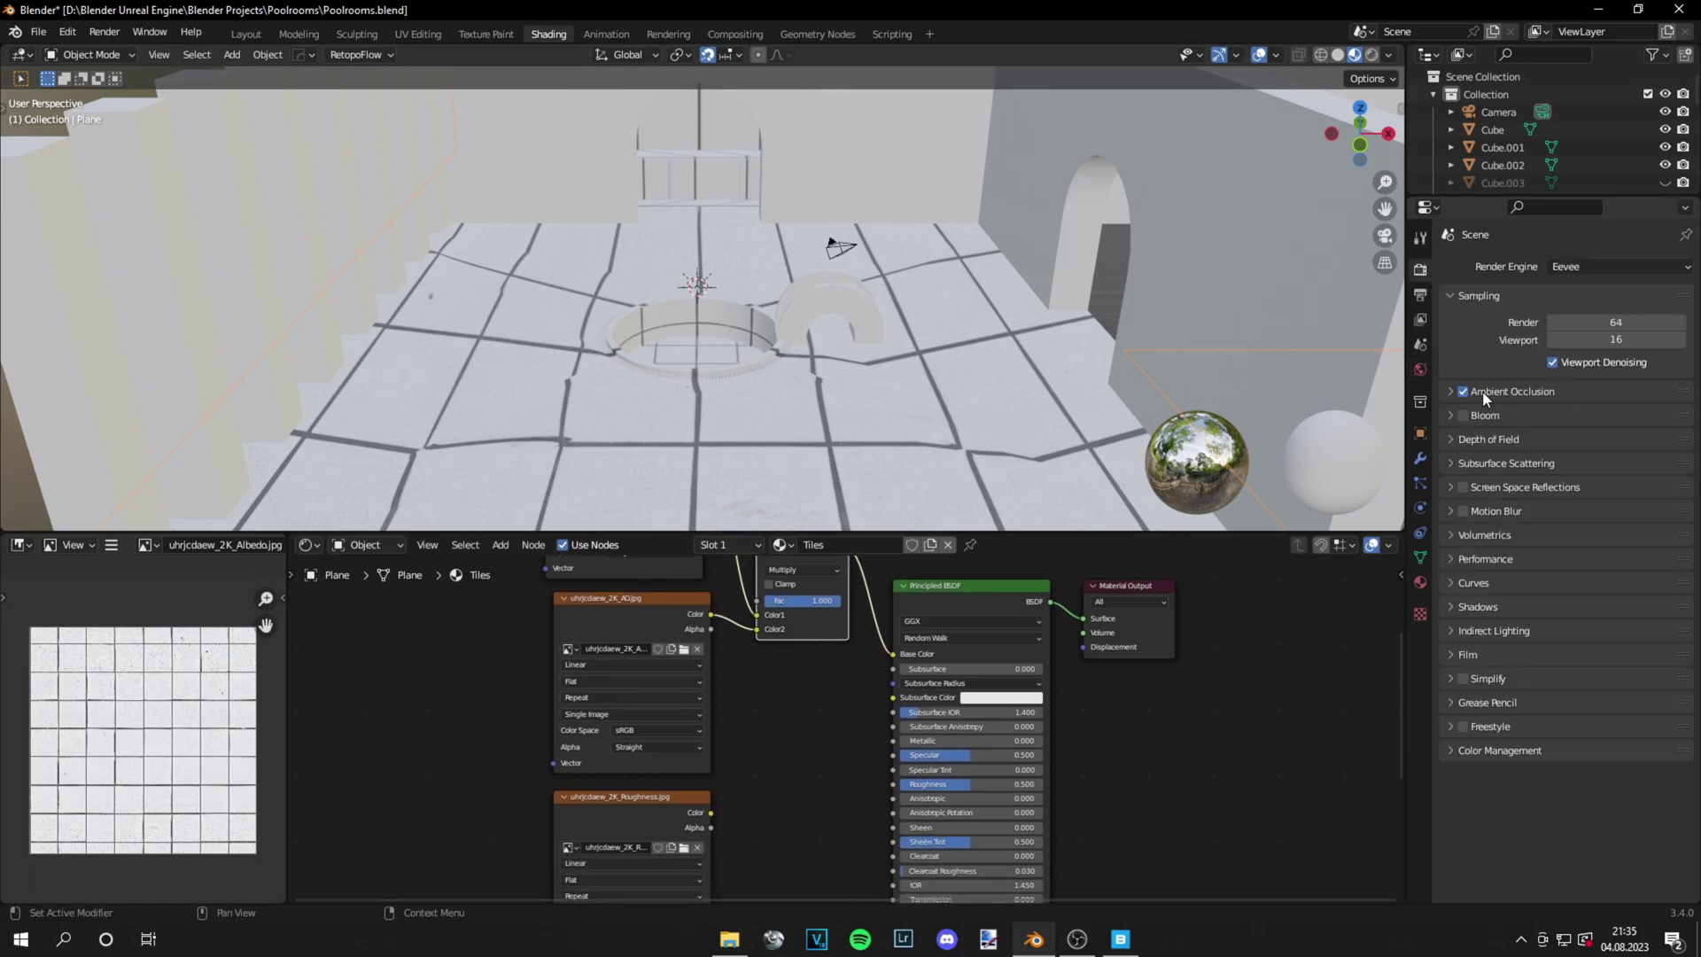
pyautogui.click(1462, 487)
pyautogui.click(1450, 487)
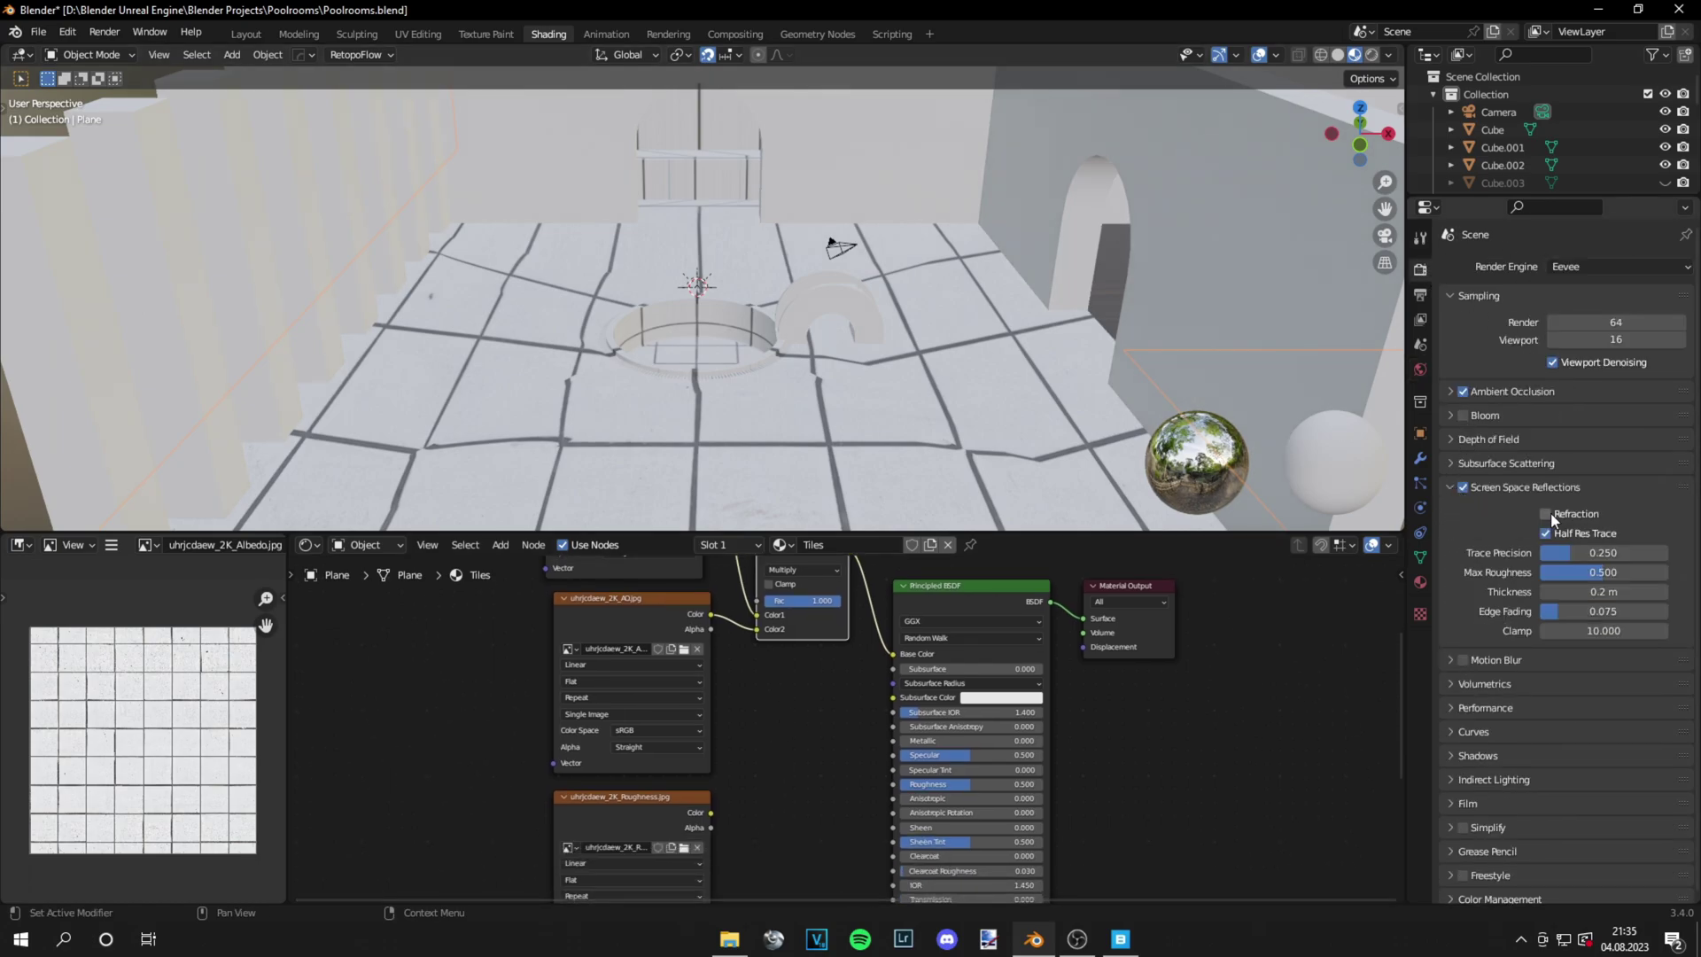
pyautogui.click(1450, 488)
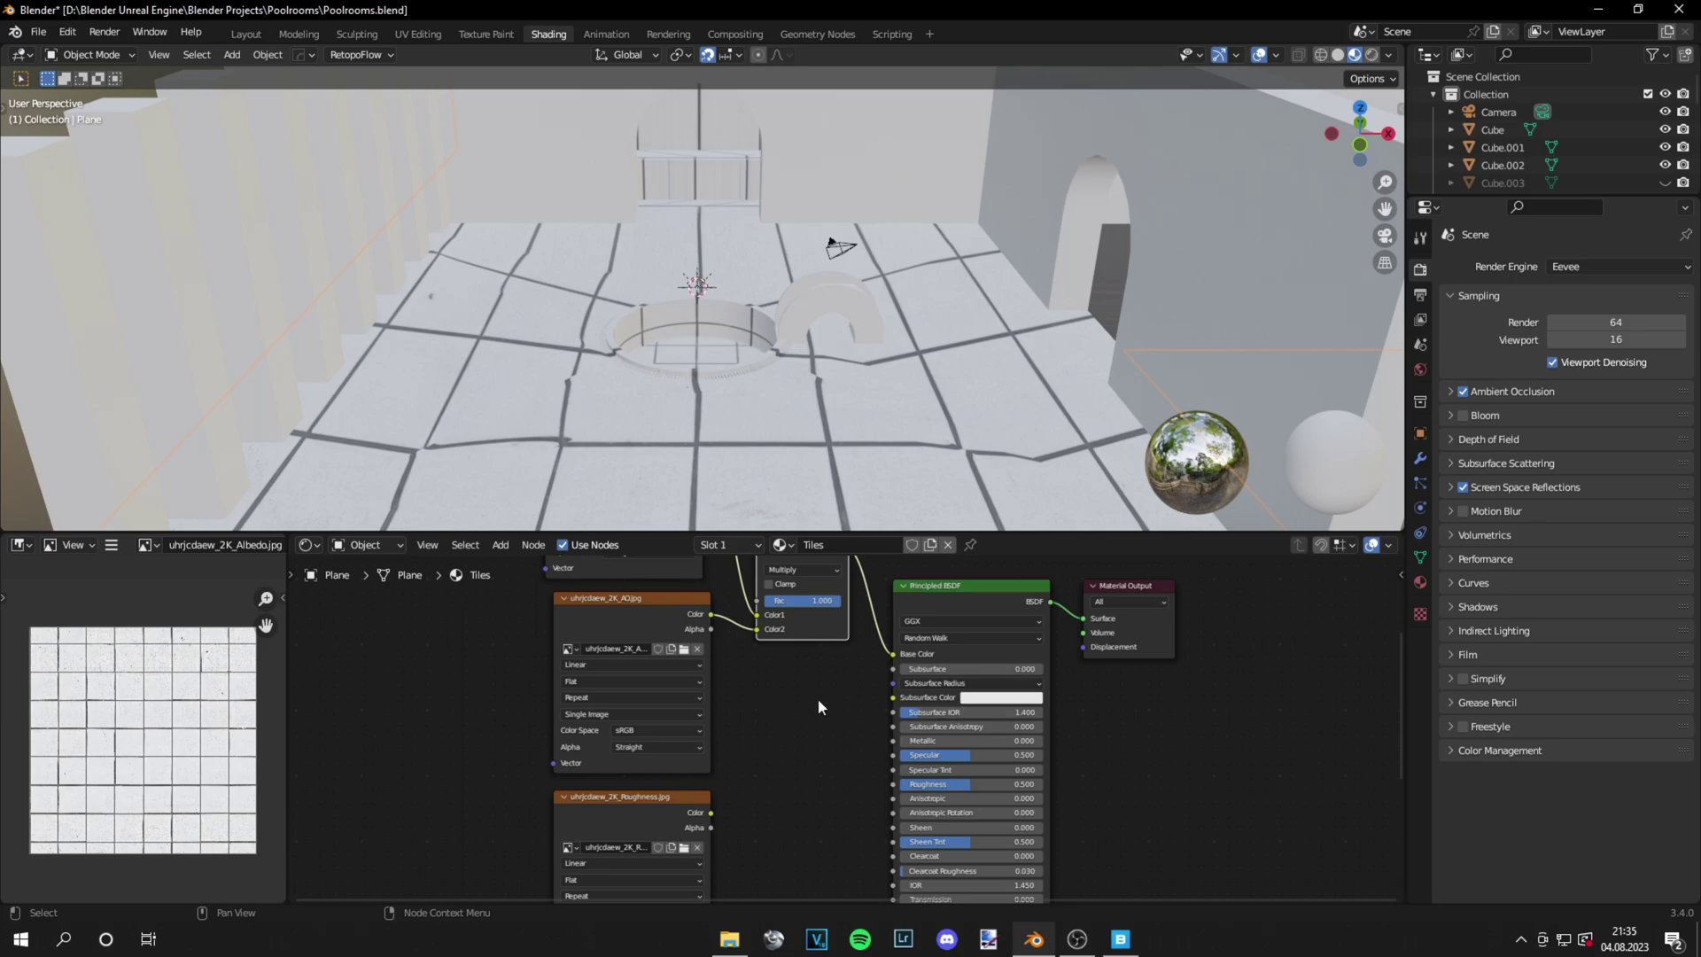
# Connect the Roughness texture's color output to the Principled BSDF's Roughness input
pyautogui.moveTo(829, 797); pyautogui.dragTo(851, 731, button='middle')
pyautogui.moveTo(732, 748); pyautogui.dragTo(914, 718)
pyautogui.moveTo(800, 810); pyautogui.dragTo(828, 619, button='middle')
pyautogui.scroll(2, 760, 719)
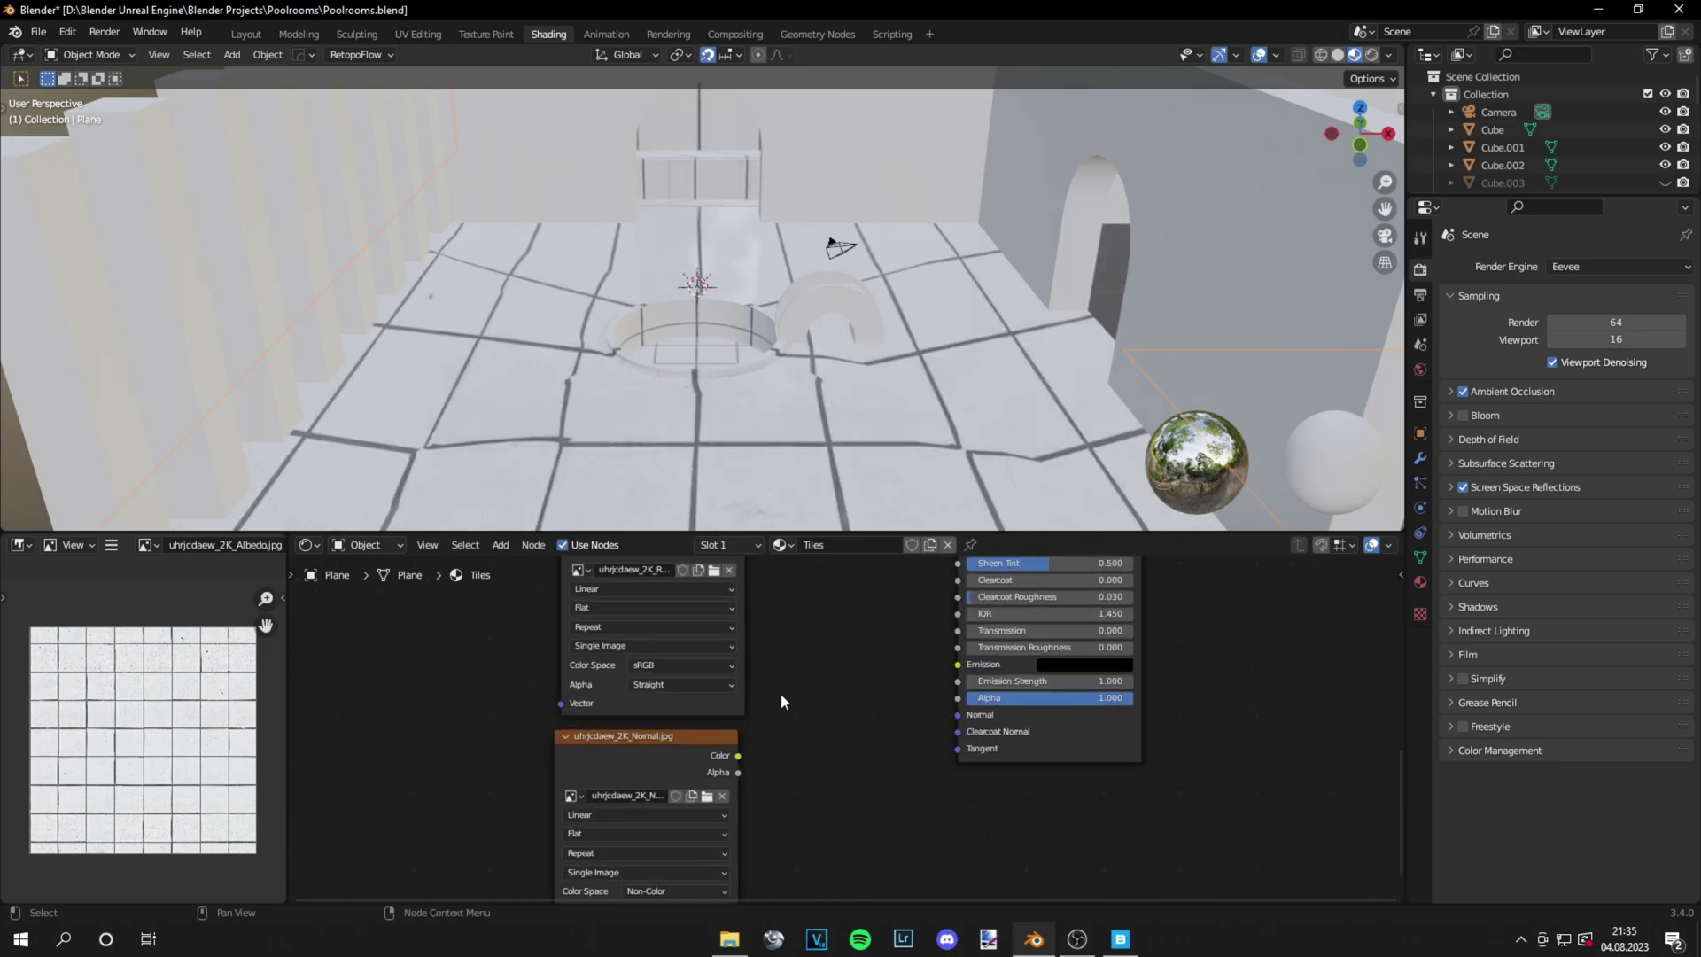
# Add a Normal Map node fed by the Normal texture's color and set that texture's color space to sRGB
pyautogui.hotkey('shift', 'a')
pyautogui.click(811, 672)
pyautogui.write('normal')
pyautogui.press('Return')
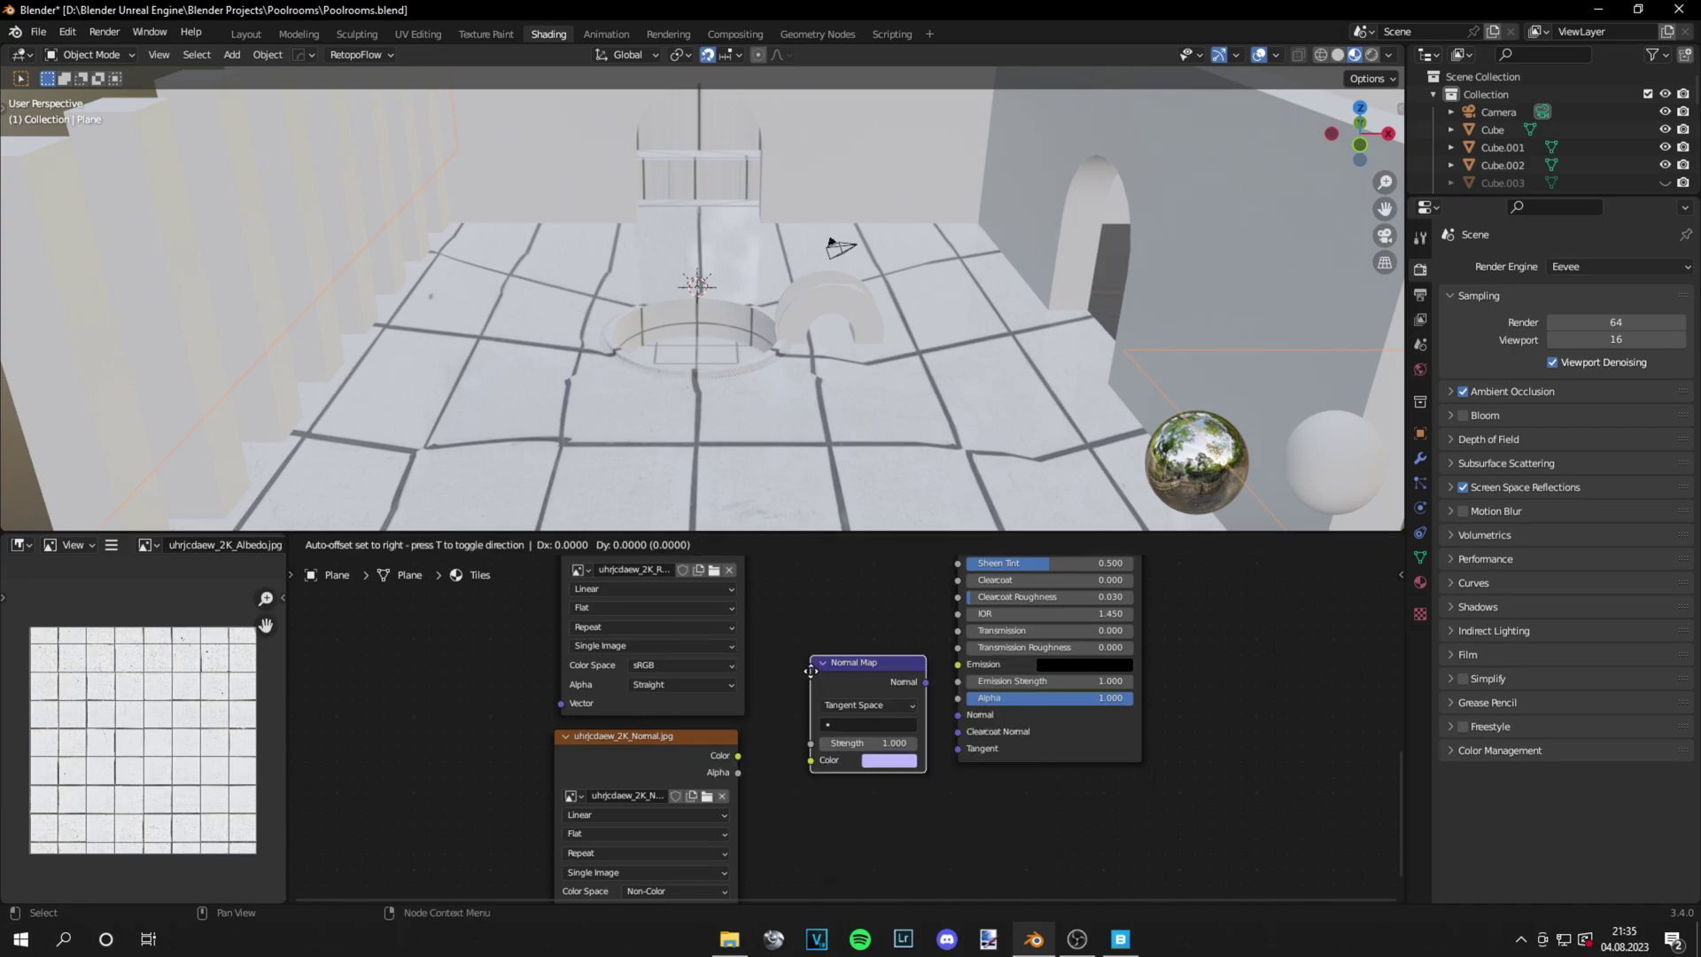
pyautogui.click(752, 773)
pyautogui.moveTo(740, 760); pyautogui.dragTo(791, 768)
pyautogui.moveTo(779, 827); pyautogui.dragTo(792, 731, button='middle')
pyautogui.click(706, 794)
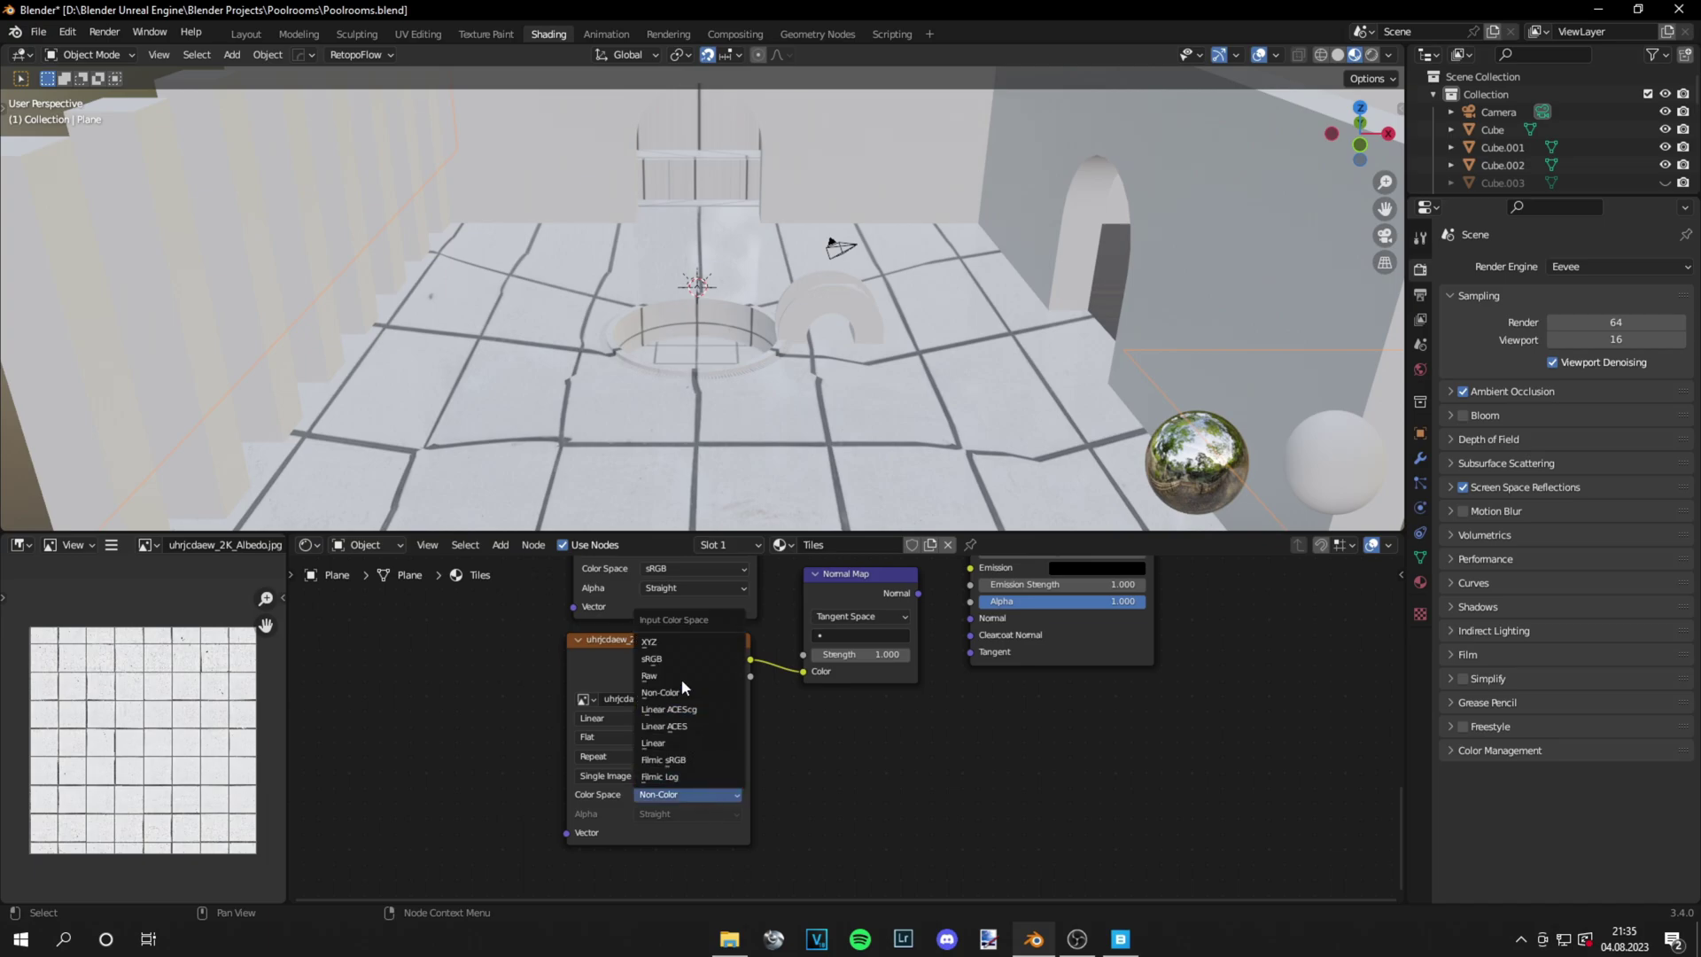
pyautogui.click(737, 660)
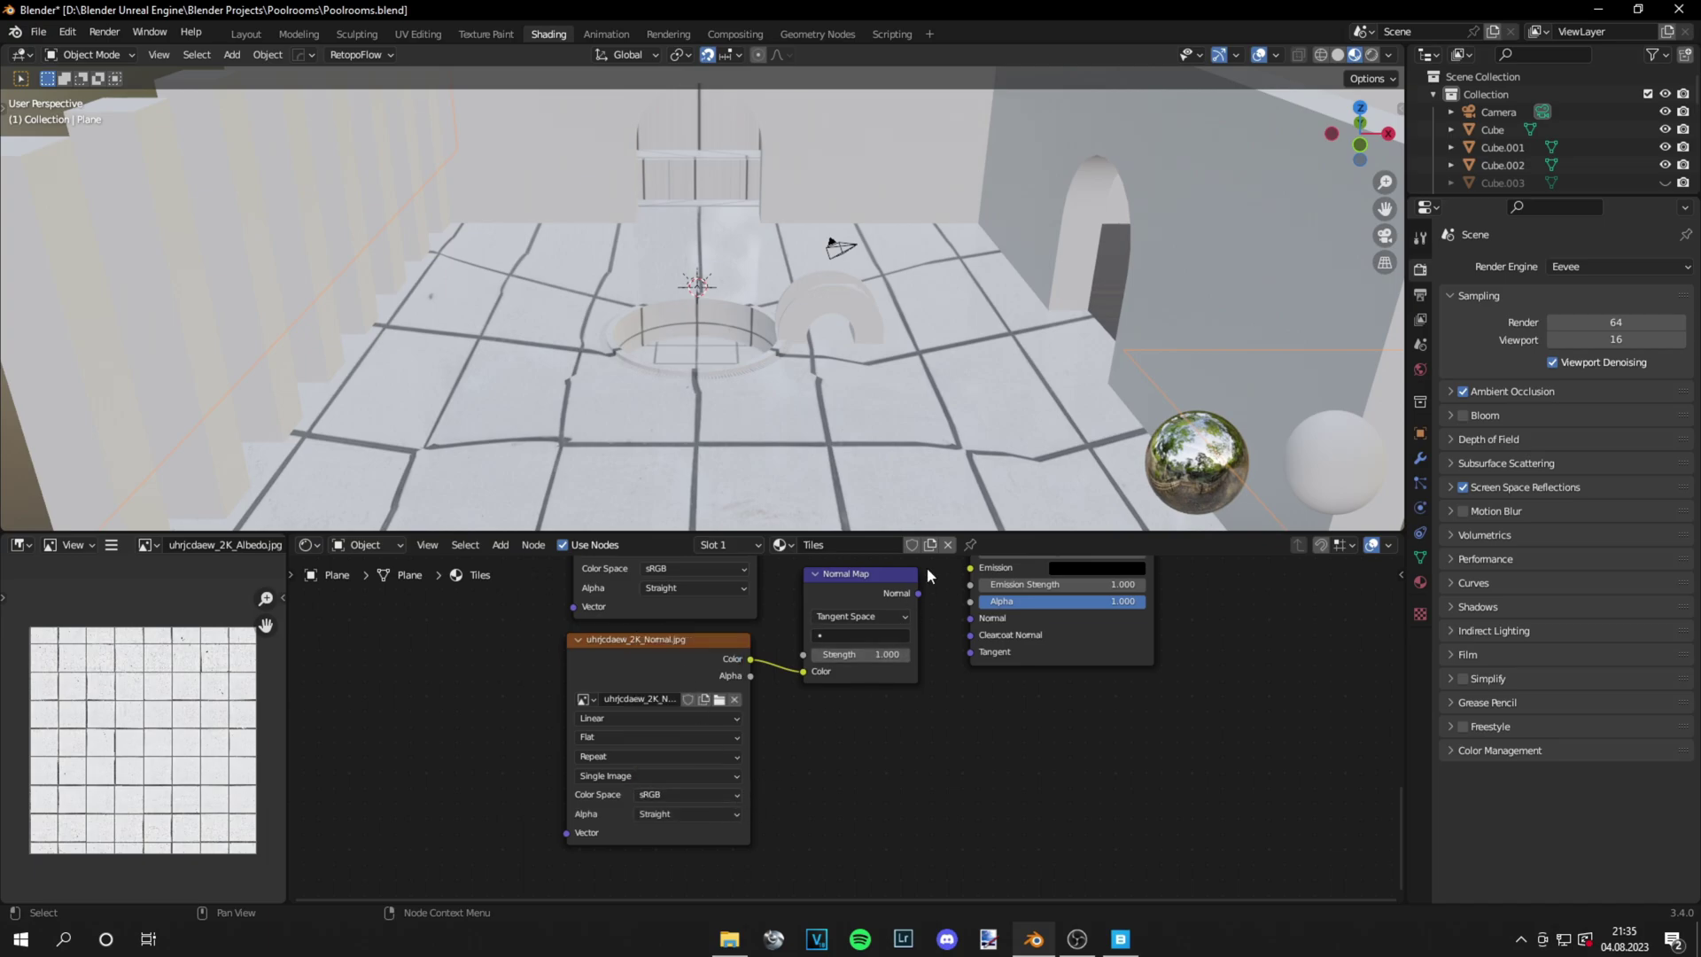
# Replace the Normal Map node with a new one between the Non-Color Normal texture and the Principled BSDF's Normal input
pyautogui.press('x')
pyautogui.hotkey('shift', 'a')
pyautogui.write('n')
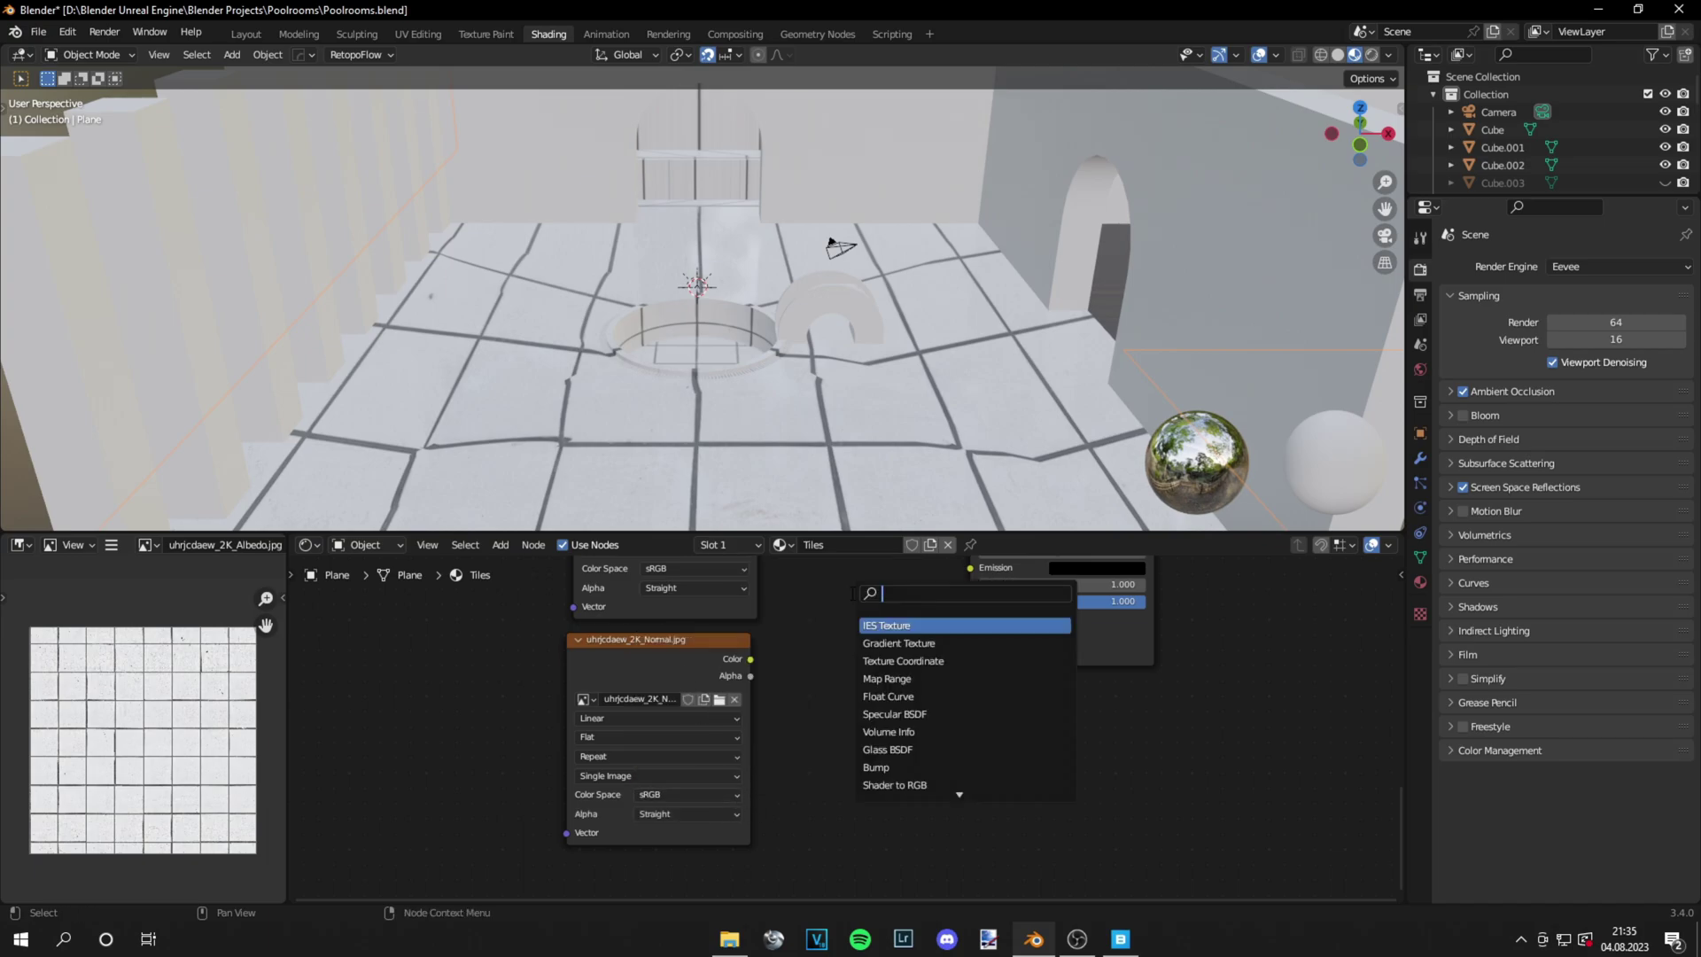
pyautogui.write('orm')
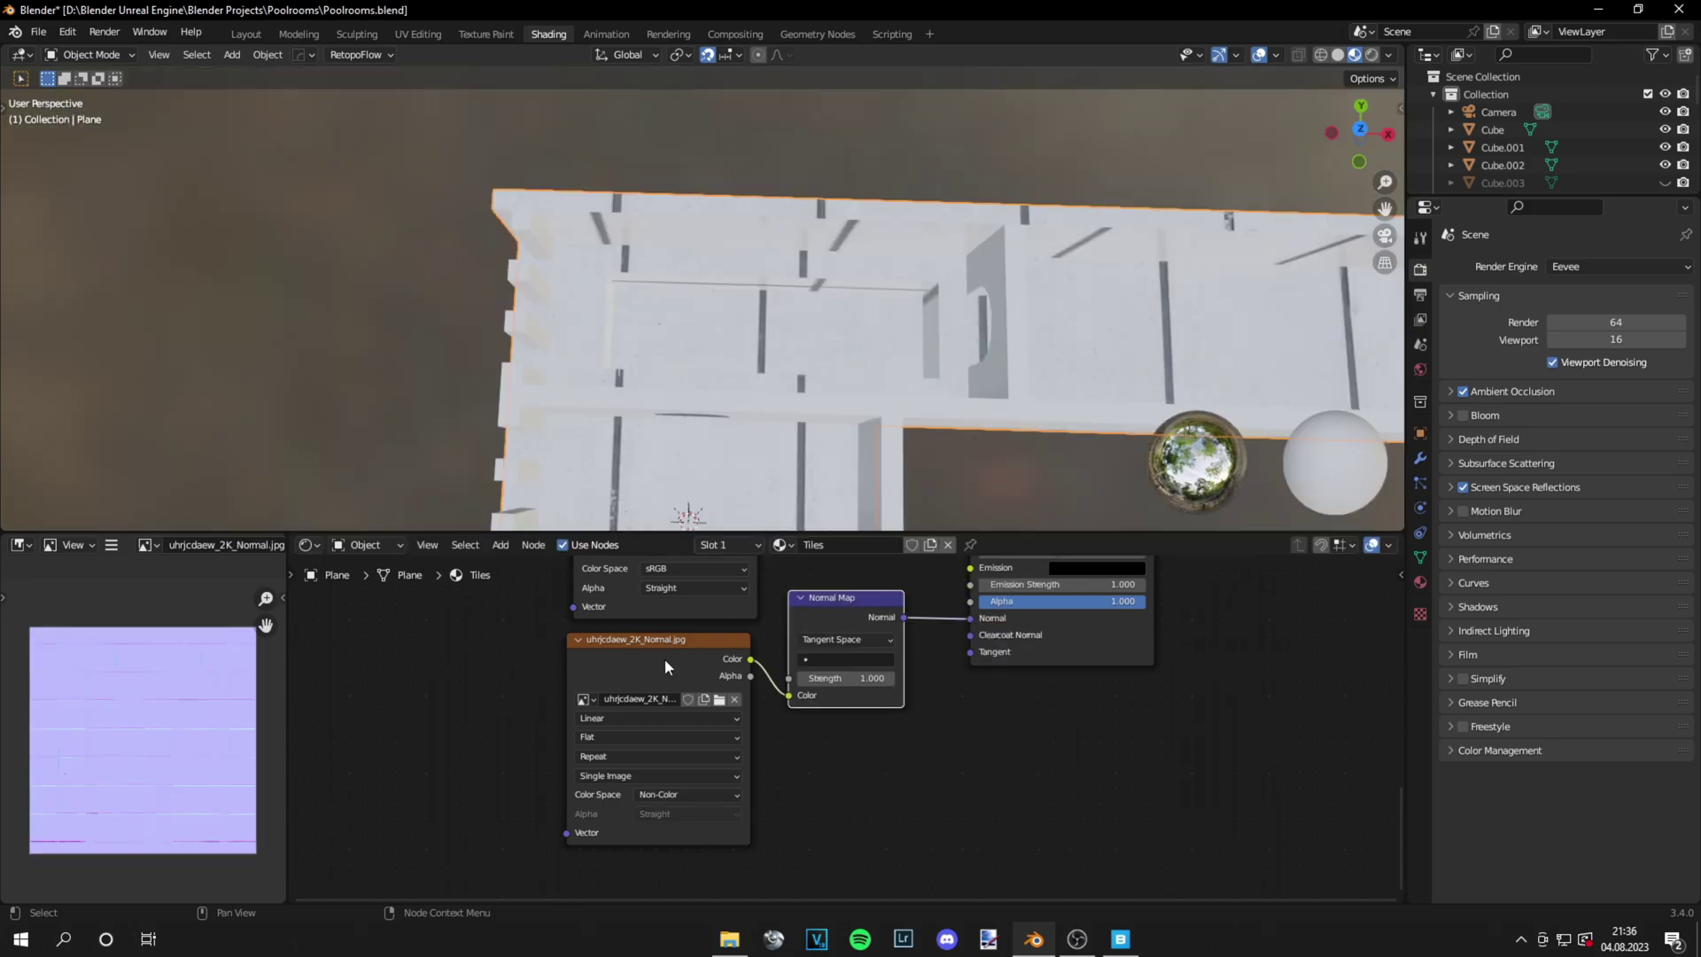
# Add Texture Coordinate and Mapping nodes in front of the Normal texture
pyautogui.scroll(-2, 673, 669)
pyautogui.click(688, 683)
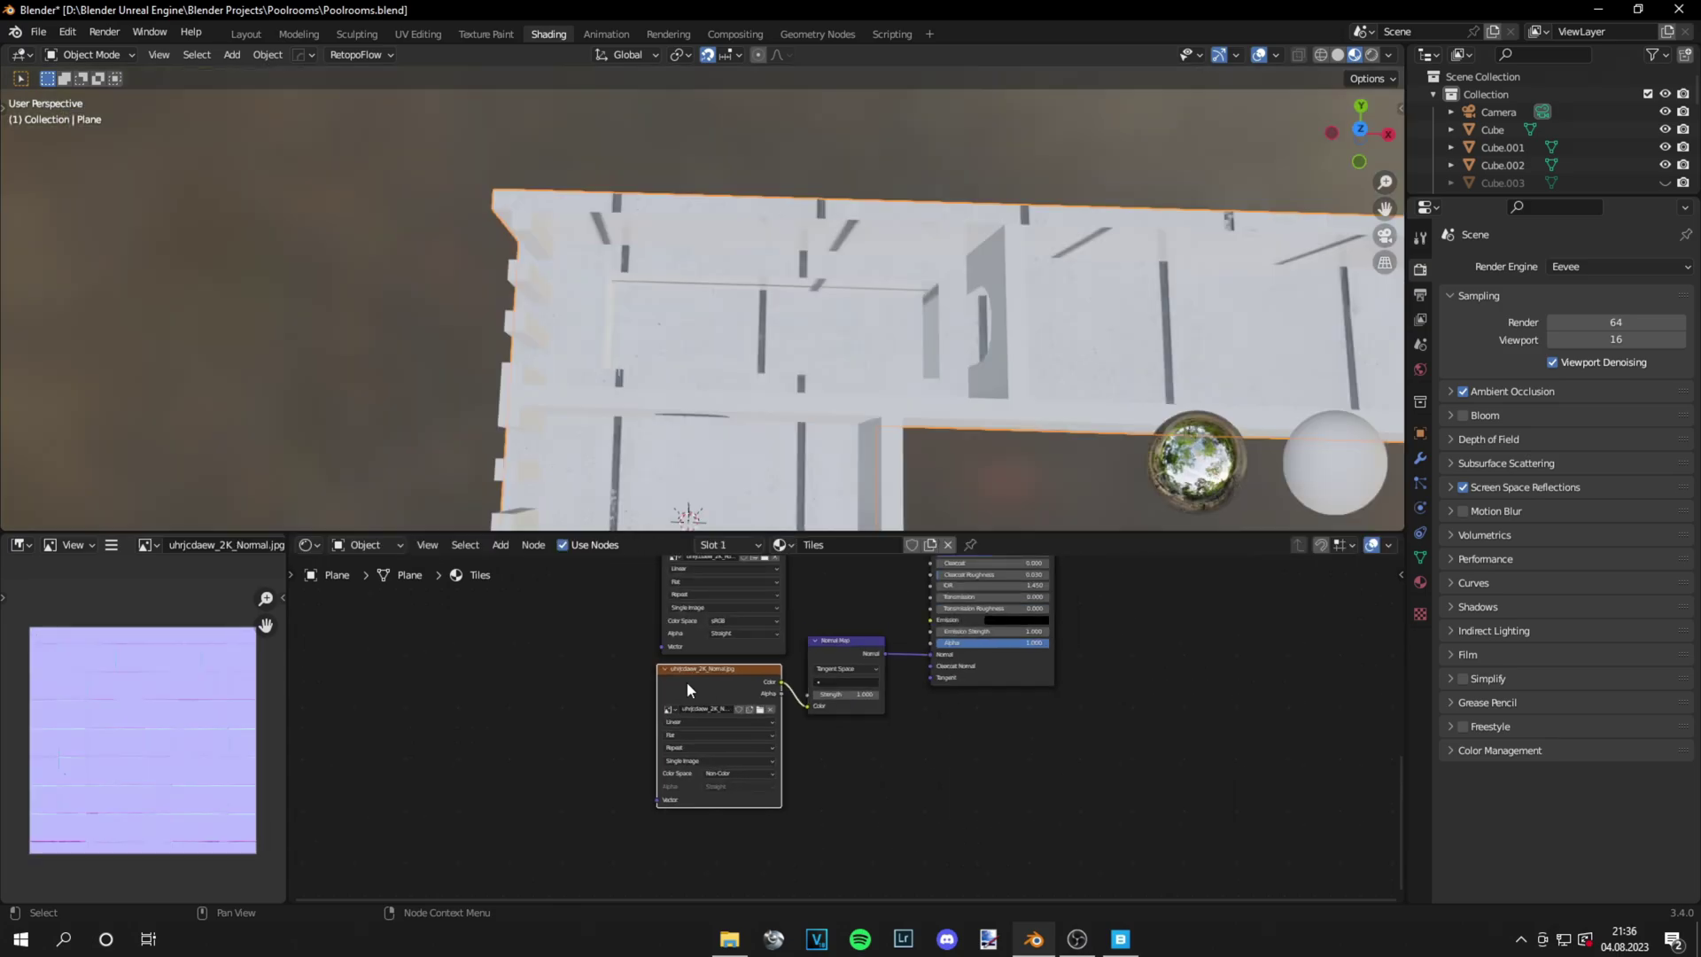
pyautogui.hotkey('ctrl', 't')
# Connect the Mapping node's Vector output to the Vector inputs of the remaining Tiles image textures
pyautogui.moveTo(599, 688); pyautogui.dragTo(667, 646)
pyautogui.moveTo(658, 627); pyautogui.dragTo(745, 787, button='middle')
pyautogui.moveTo(697, 789); pyautogui.dragTo(750, 650)
pyautogui.moveTo(669, 782); pyautogui.dragTo(631, 595)
pyautogui.moveTo(709, 613); pyautogui.dragTo(712, 785, button='middle')
pyautogui.moveTo(670, 778); pyautogui.dragTo(745, 669)
pyautogui.scroll(-1, 722, 669)
pyautogui.moveTo(706, 671); pyautogui.dragTo(714, 596, button='middle')
pyautogui.moveTo(732, 697); pyautogui.dragTo(813, 572, button='middle')
# Set the Tiles Mapping node's scale to 200 in X and Y and check the tile size around the round pool
pyautogui.scroll(4, 794, 433)
pyautogui.scroll(-4, 802, 436)
pyautogui.moveTo(812, 442); pyautogui.dragTo(824, 280, button='middle')
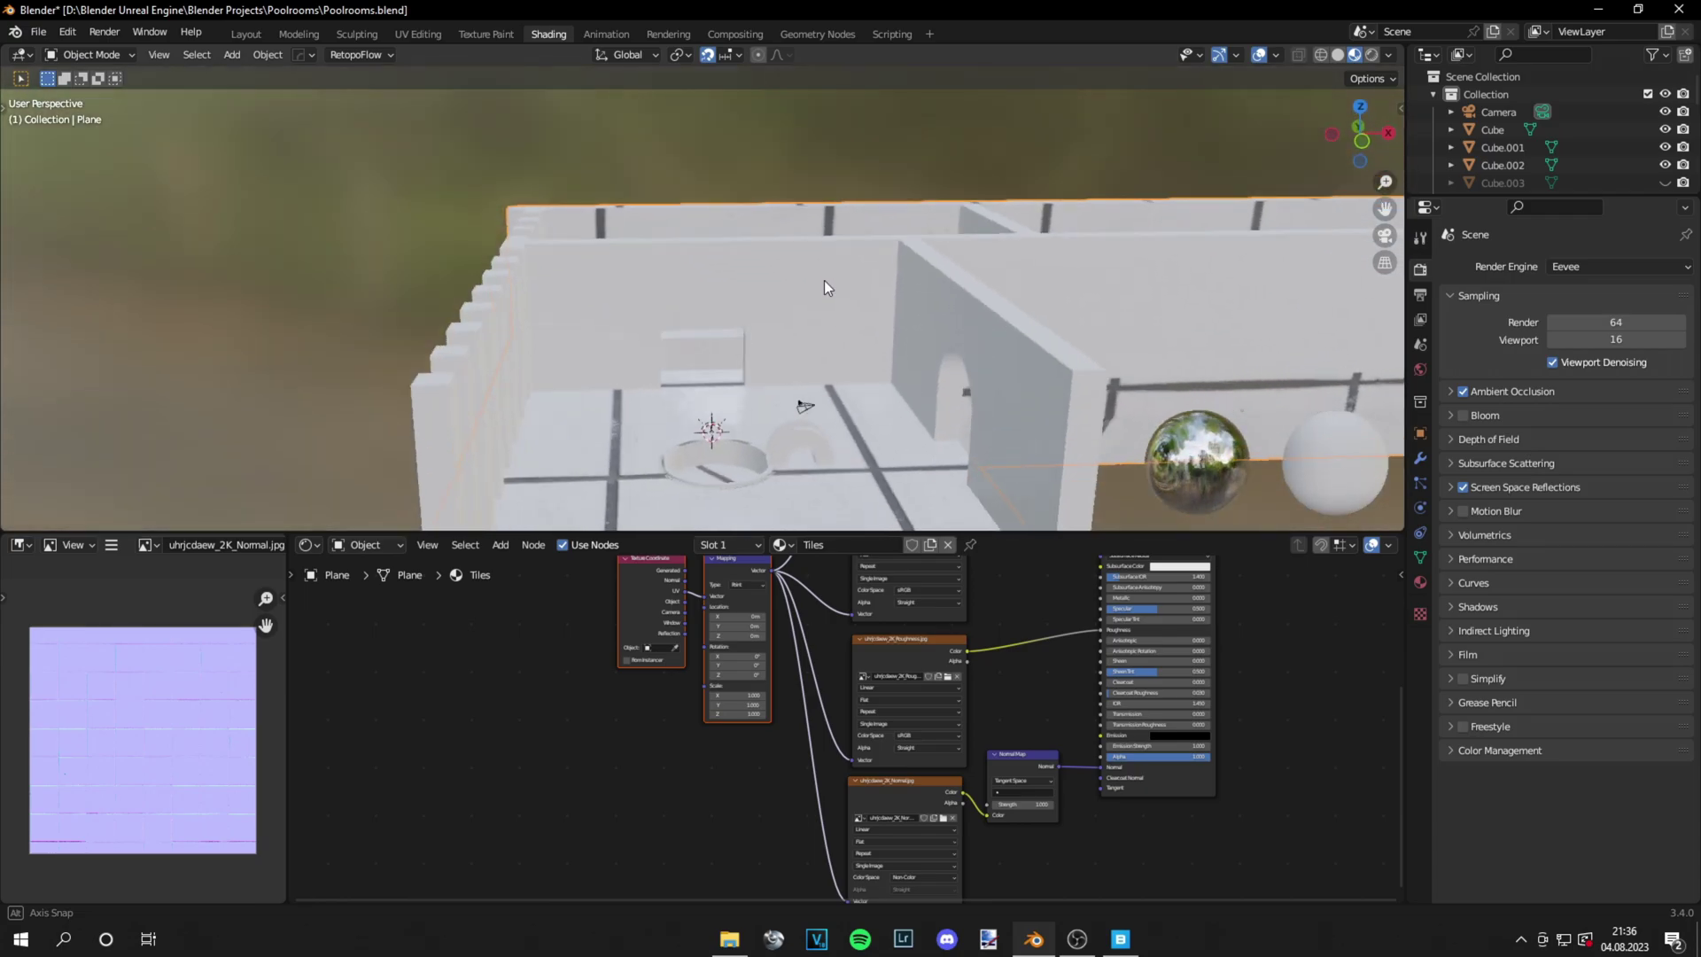
pyautogui.keyDown('shift'); pyautogui.moveTo(864, 382); pyautogui.dragTo(824, 308, button='middle'); pyautogui.keyUp('shift')
pyautogui.scroll(4, 827, 314)
pyautogui.scroll(3, 694, 770)
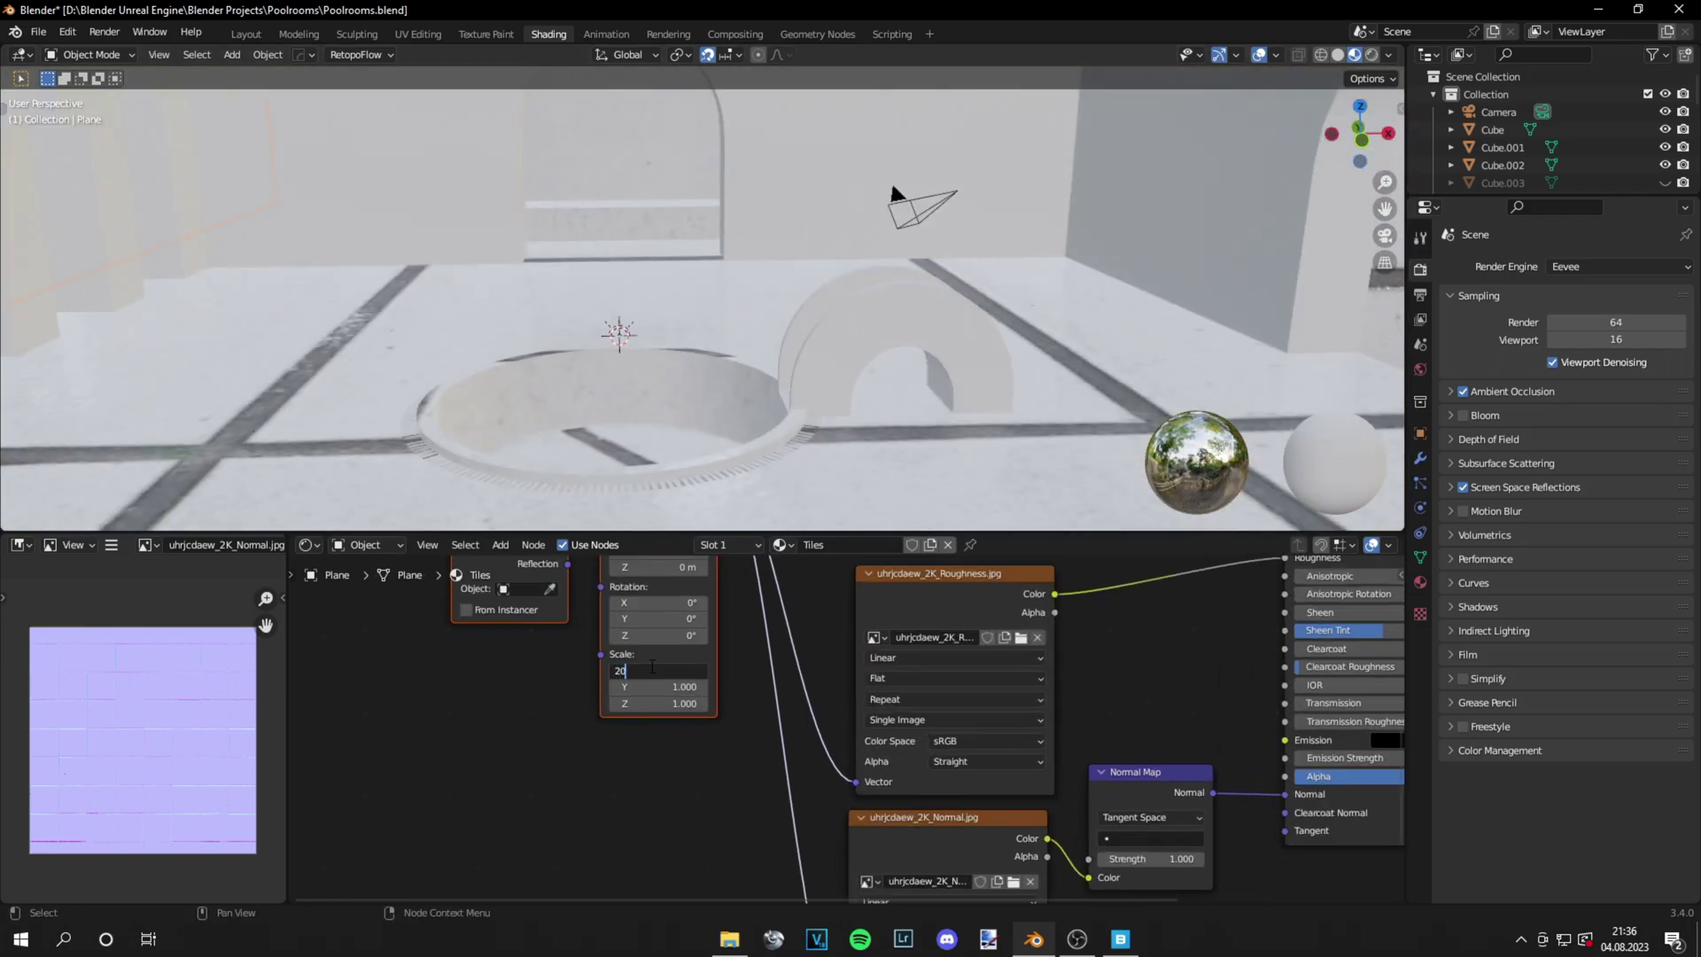
pyautogui.write('0')
pyautogui.press('Tab')
pyautogui.press('Return')
pyautogui.moveTo(726, 275); pyautogui.dragTo(929, 217, button='middle')
pyautogui.scroll(6, 868, 300)
pyautogui.moveTo(868, 300); pyautogui.dragTo(825, 412, button='middle')
pyautogui.scroll(4, 825, 412)
pyautogui.scroll(-3, 830, 381)
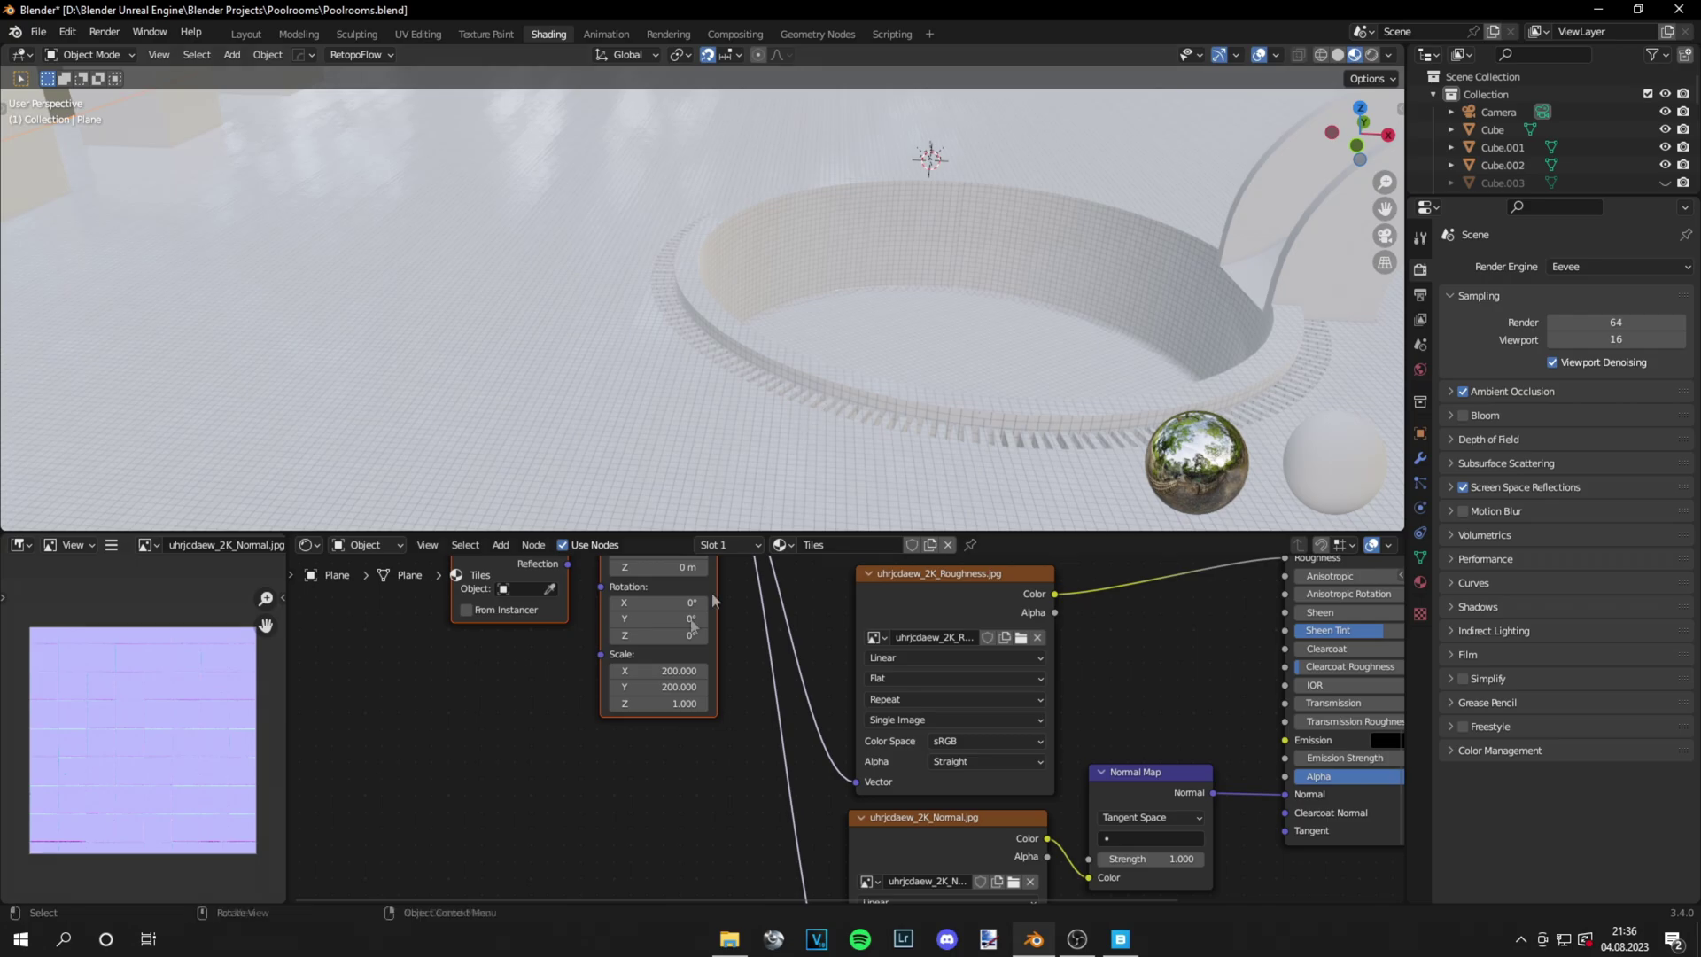
# Set the Tiles Mapping node's scale to 90 in X and Y
pyautogui.moveTo(662, 670); pyautogui.dragTo(662, 686)
pyautogui.write('90')
pyautogui.press('Return')
pyautogui.moveTo(935, 403); pyautogui.dragTo(883, 372, button='middle')
# Set the Tiles Mapping node's scale to 80 on all three axes
pyautogui.click(673, 671)
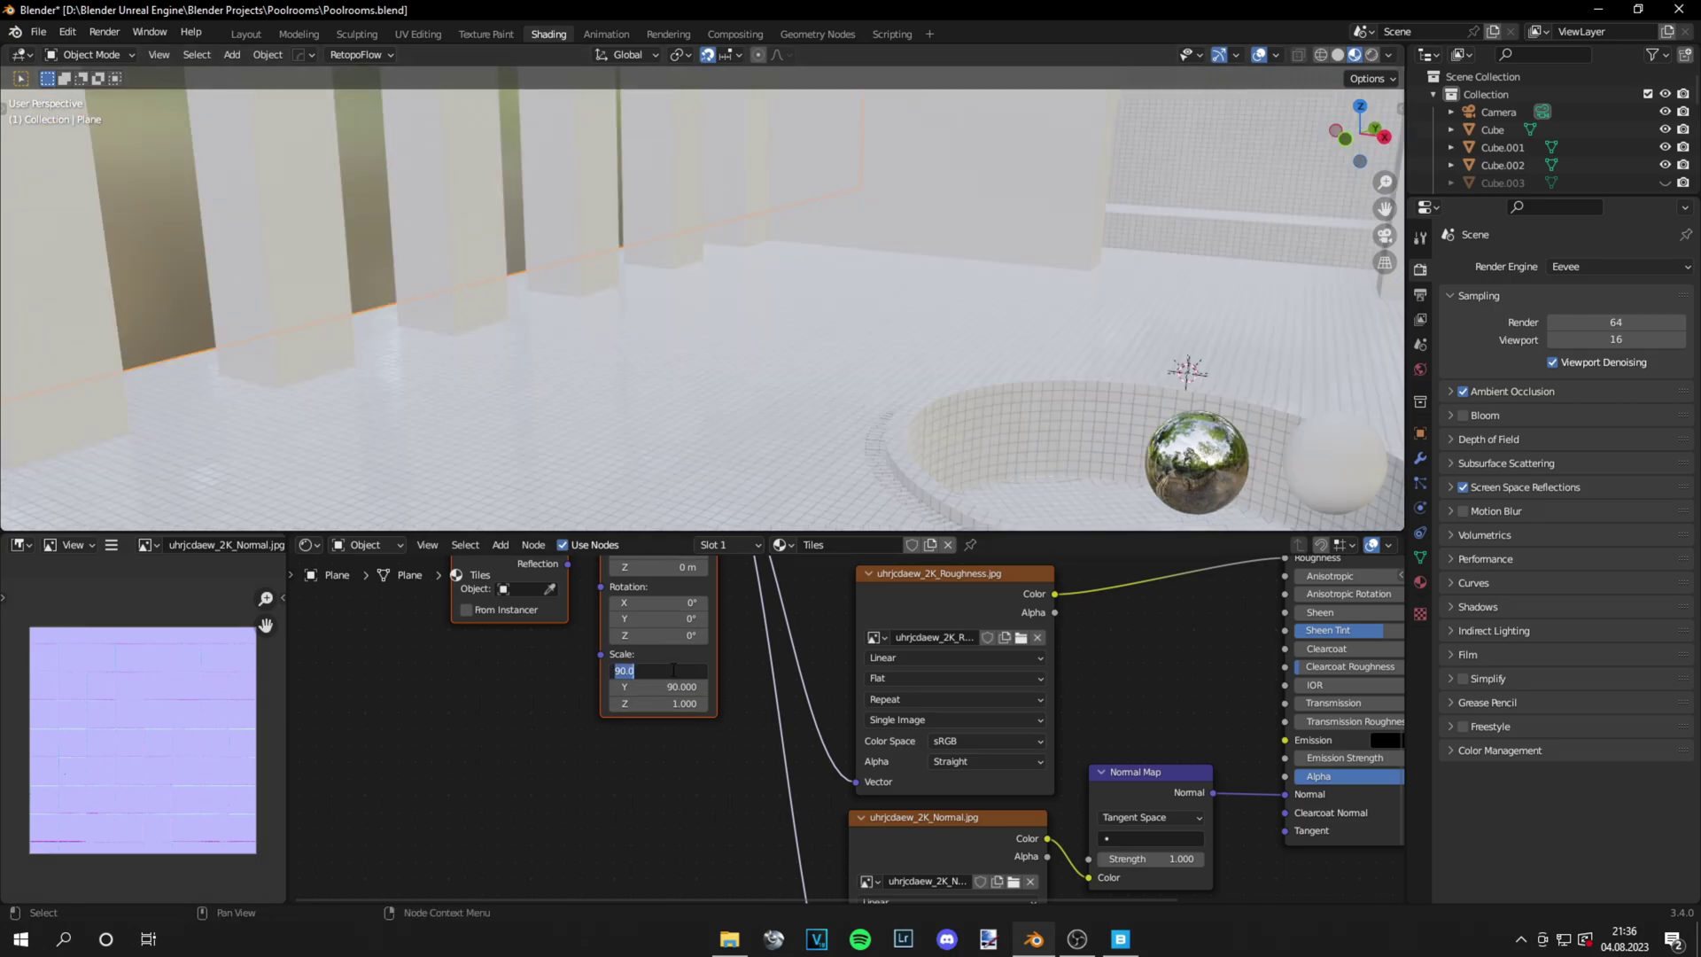
pyautogui.write('80')
pyautogui.press('Tab')
pyautogui.write('8')
pyautogui.press('Tab')
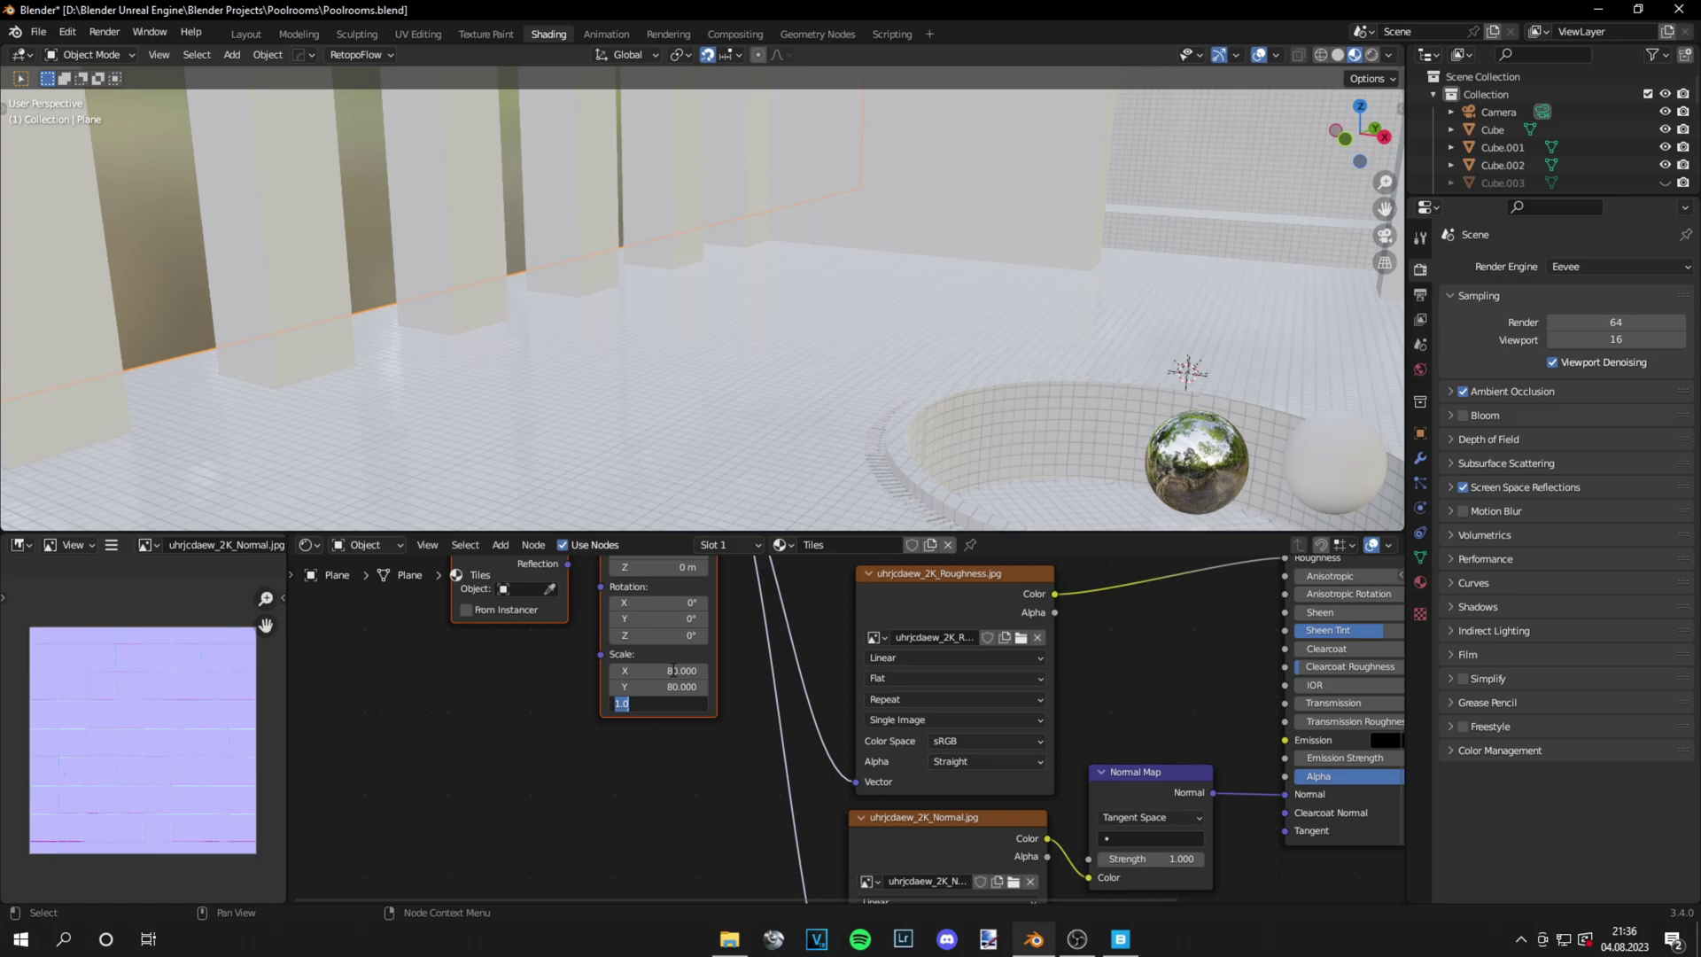
pyautogui.write('80')
pyautogui.press('Return')
pyautogui.scroll(-5, 428, 335)
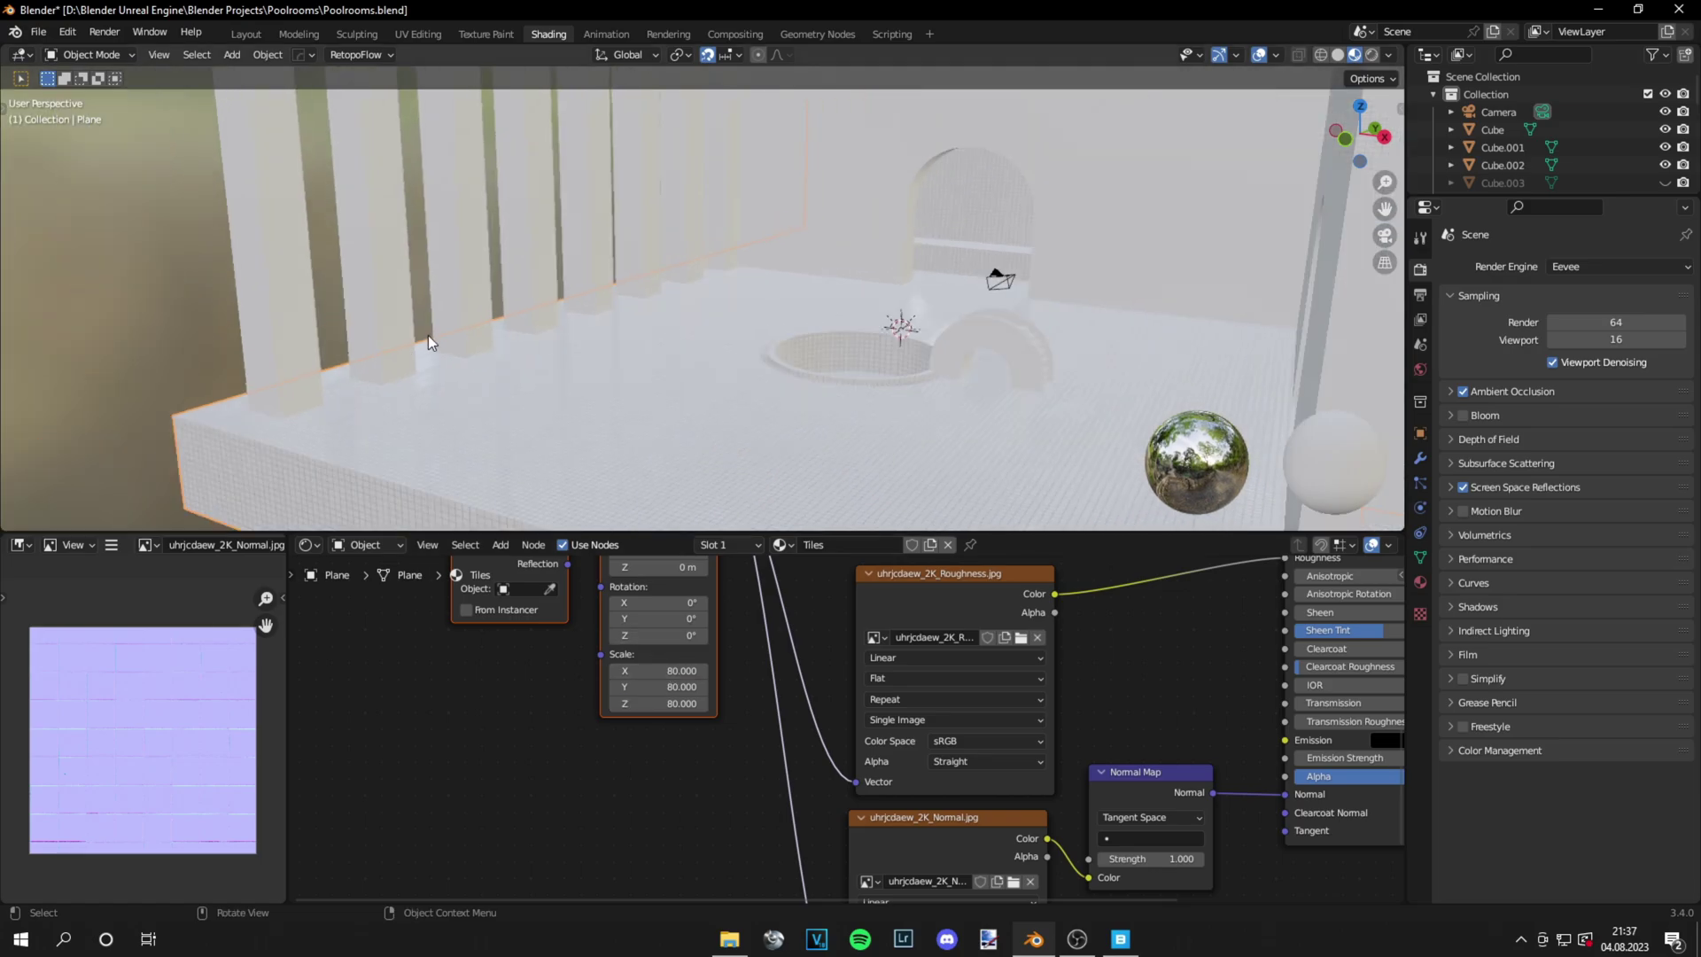
# Select all the pillars along the floor's edge and unwrap them with Smart UV Project
pyautogui.keyDown('shift'); pyautogui.moveTo(428, 335); pyautogui.dragTo(650, 391, button='middle'); pyautogui.keyUp('shift')
pyautogui.click(618, 347)
pyautogui.keyDown('shift'); pyautogui.click(666, 321); pyautogui.keyUp('shift')
pyautogui.keyDown('shift'); pyautogui.click(721, 295); pyautogui.keyUp('shift')
pyautogui.keyDown('shift'); pyautogui.click(769, 273); pyautogui.keyUp('shift')
pyautogui.keyDown('shift'); pyautogui.click(813, 250); pyautogui.keyUp('shift')
pyautogui.keyDown('shift'); pyautogui.click(850, 232); pyautogui.keyUp('shift')
pyautogui.moveTo(872, 220); pyautogui.dragTo(866, 294, button='middle')
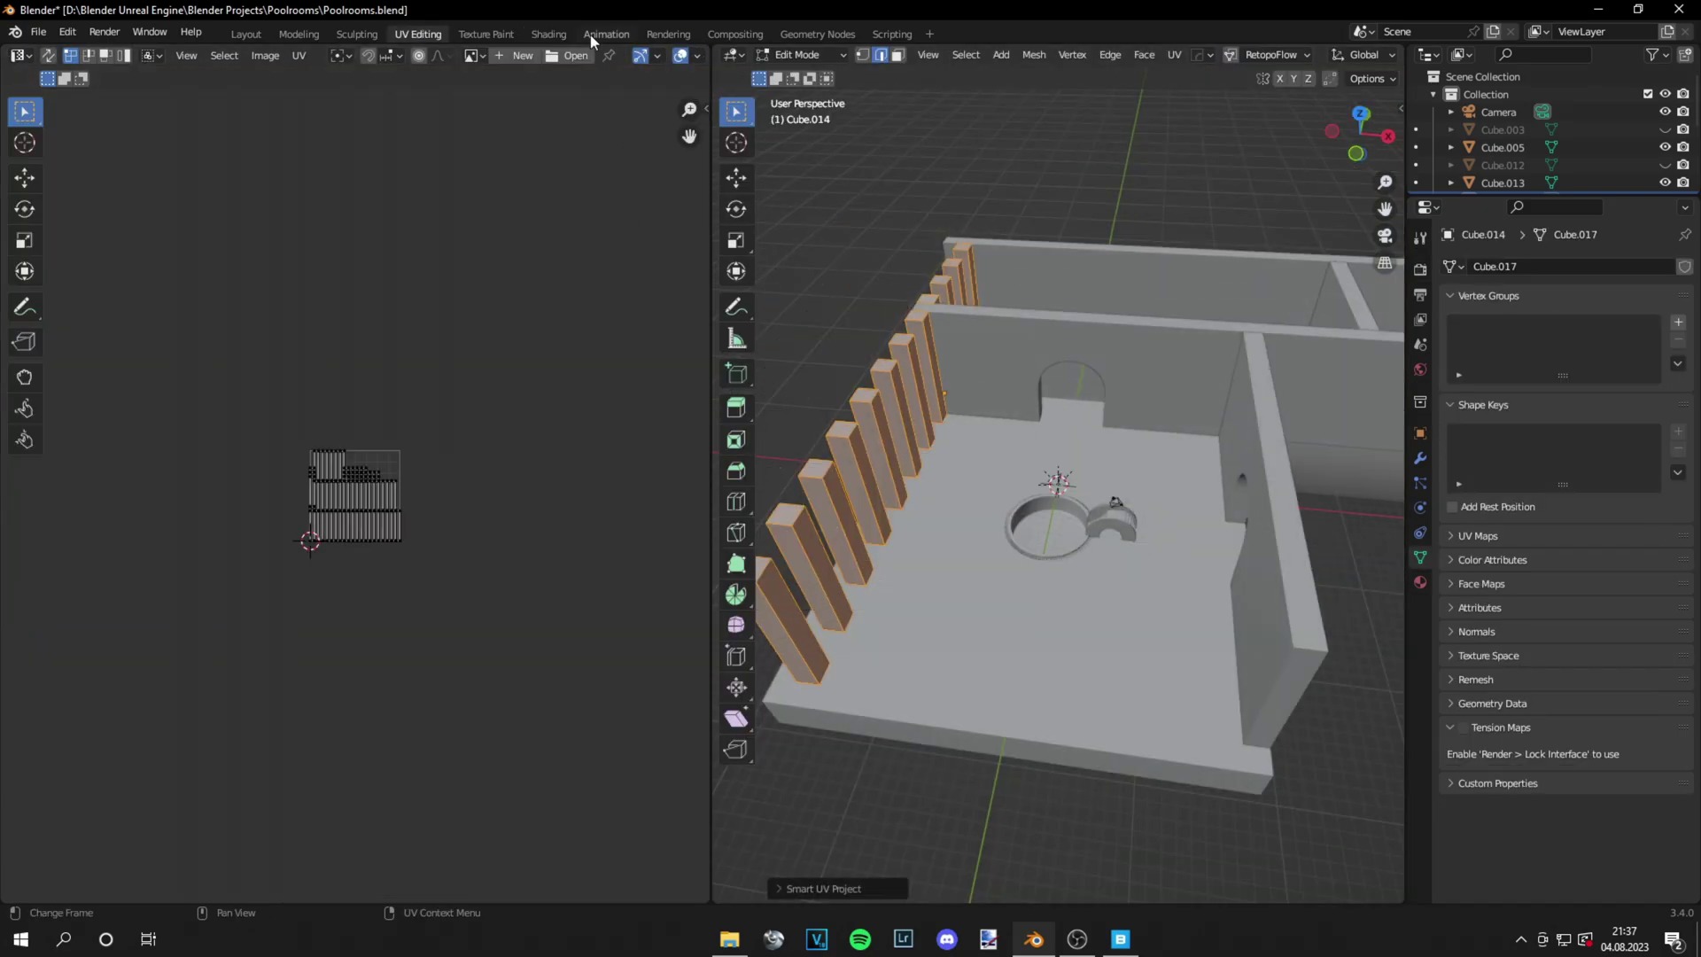
# Assign the Tiles material to the pillars and make it a separate copy named Tiles2
pyautogui.click(809, 545)
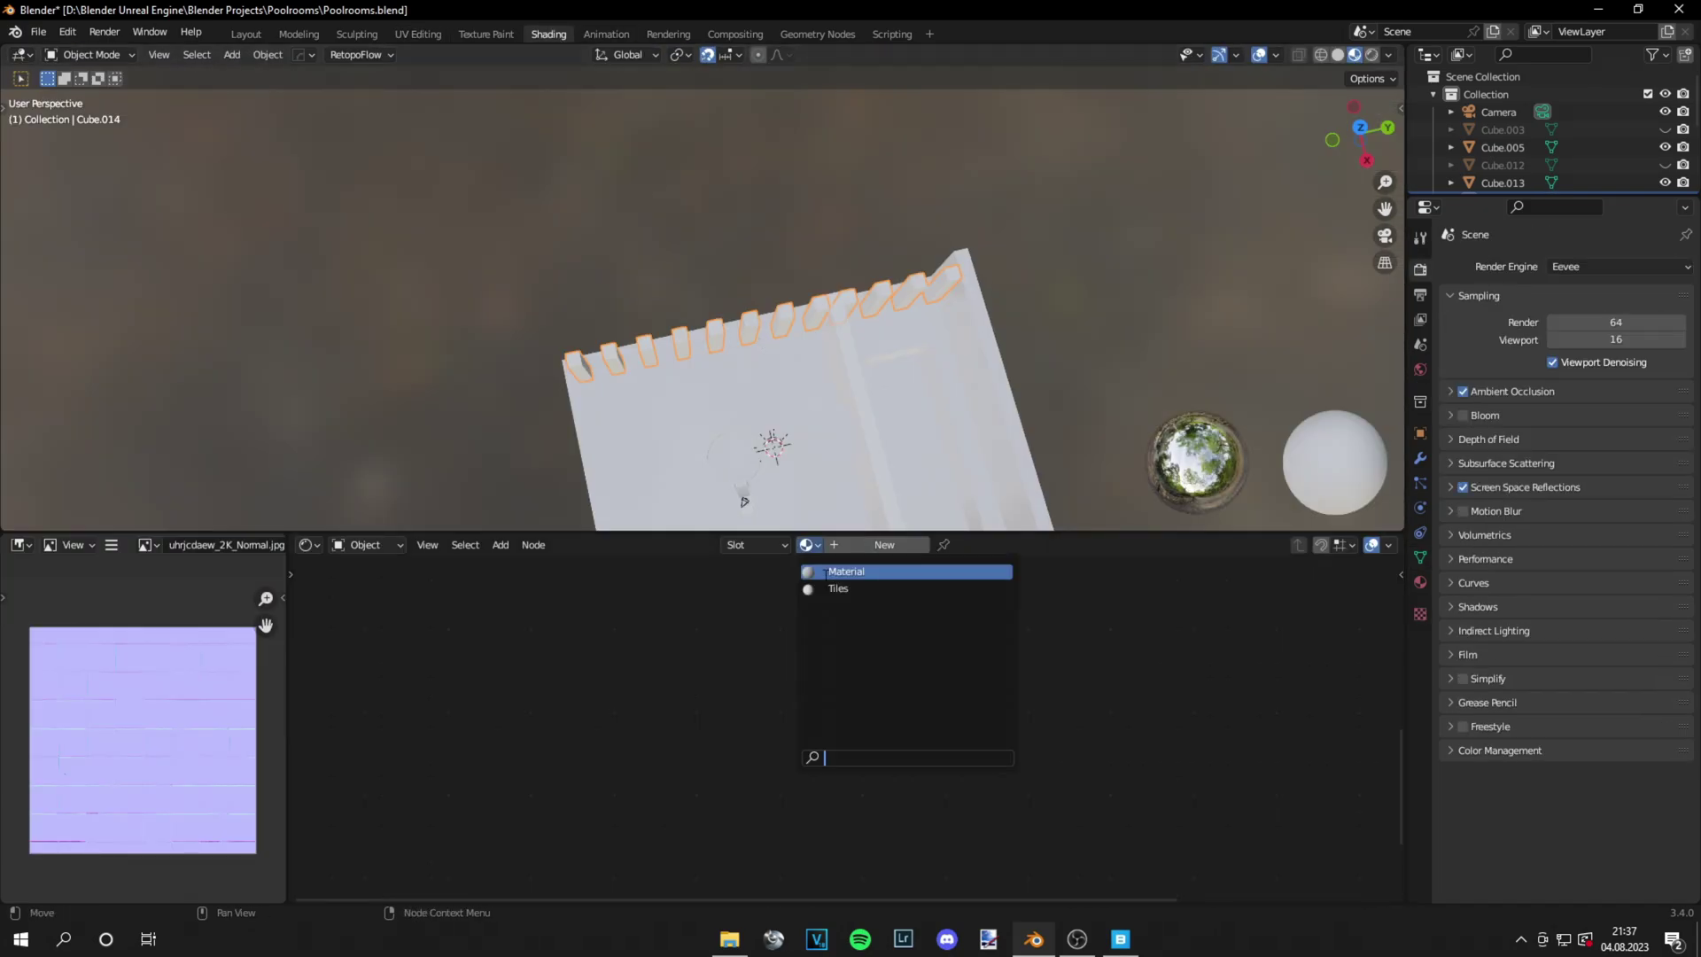
pyautogui.click(837, 588)
pyautogui.moveTo(877, 407); pyautogui.dragTo(948, 273, button='middle')
pyautogui.scroll(5, 568, 384)
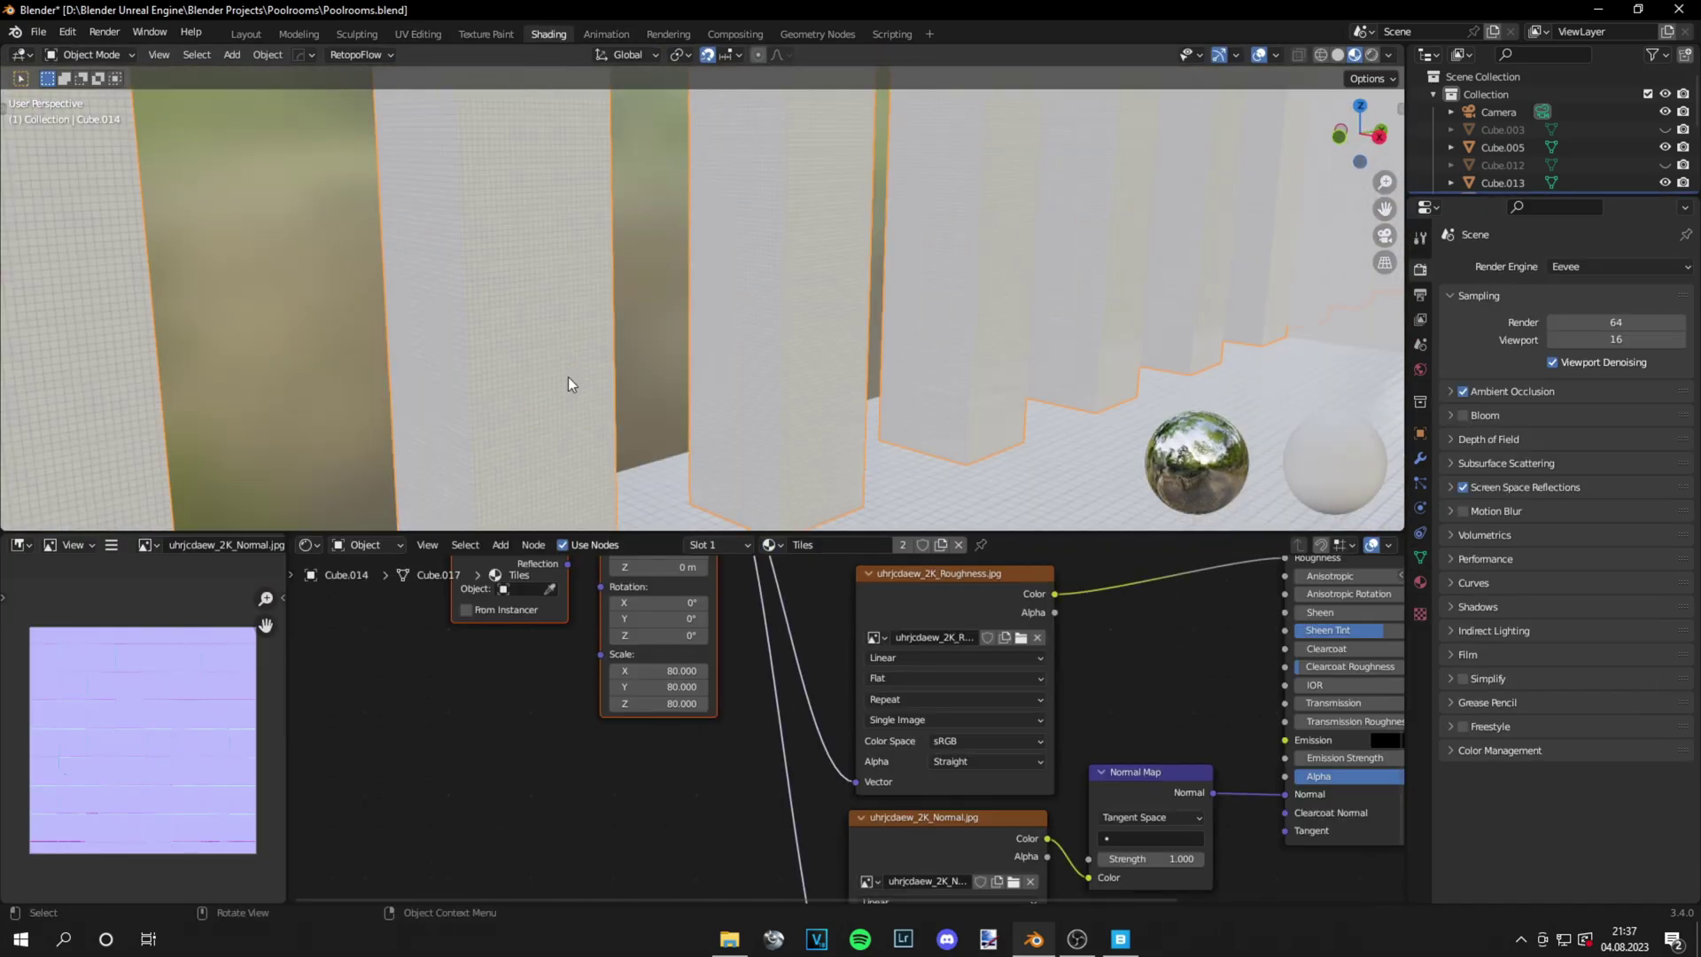
pyautogui.click(937, 546)
pyautogui.scroll(1, 854, 558)
pyautogui.moveTo(820, 315); pyautogui.dragTo(815, 341, button='middle')
pyautogui.scroll(6, 819, 322)
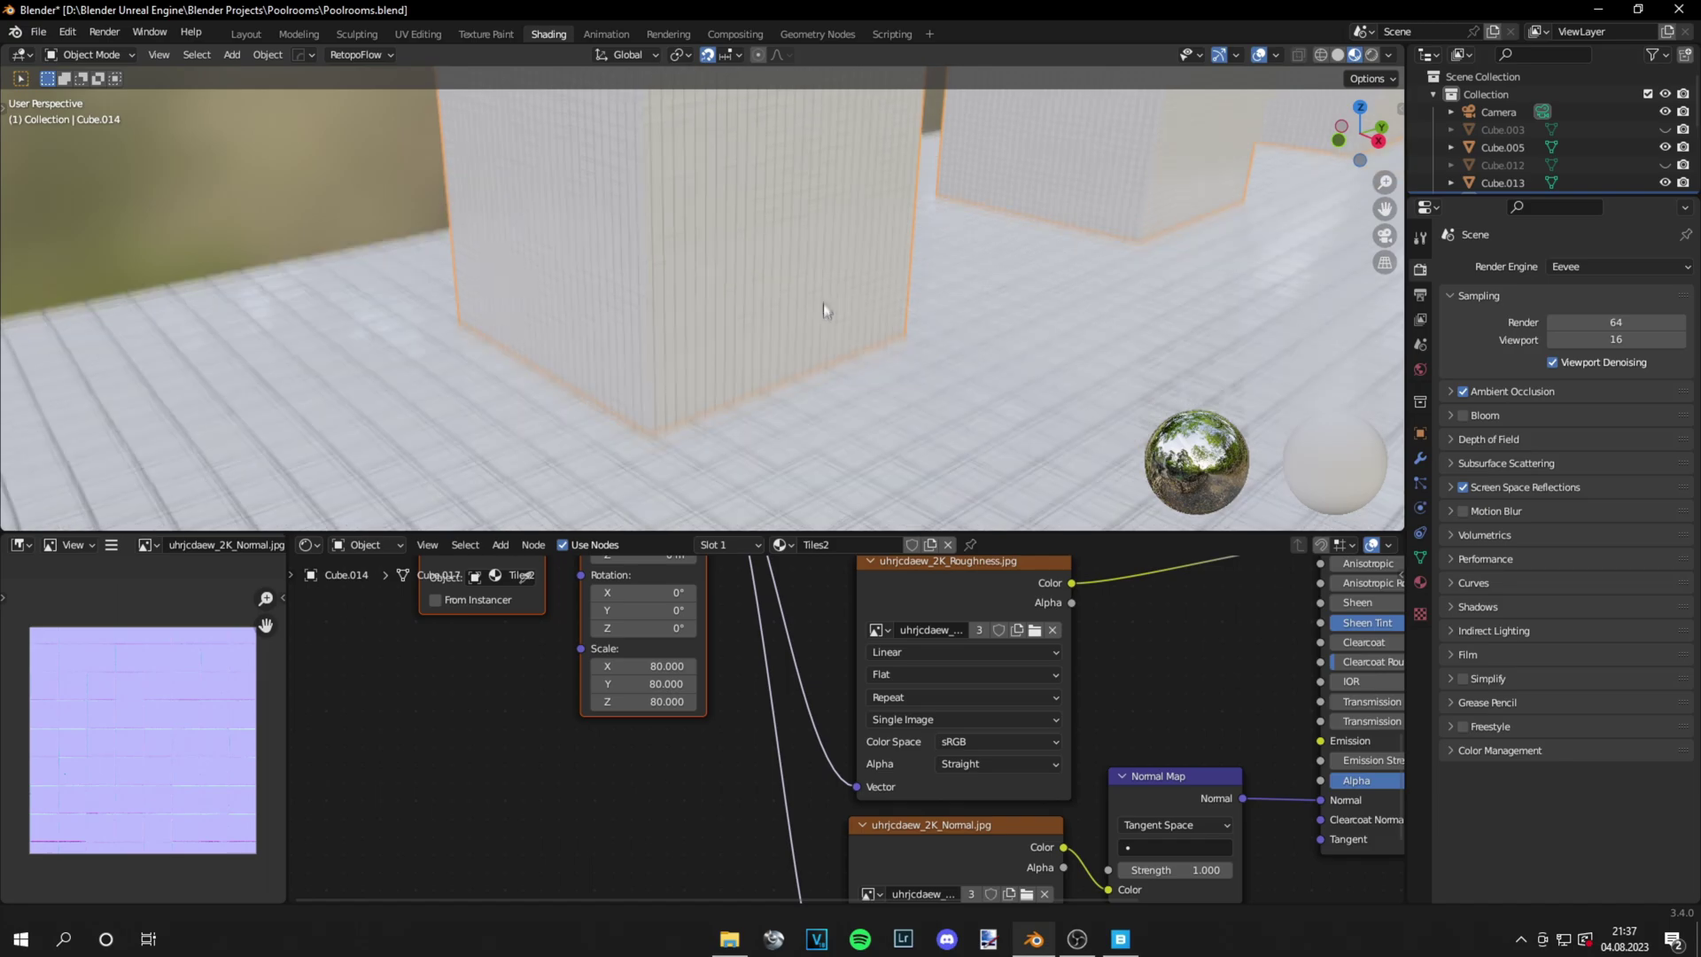
# Set the Tiles2 Mapping node's scale to 20 in X and Y and compare the pillar tiles with the floor
pyautogui.click(644, 666)
pyautogui.write('20')
pyautogui.press('Tab')
pyautogui.write('20')
pyautogui.press('Tab')
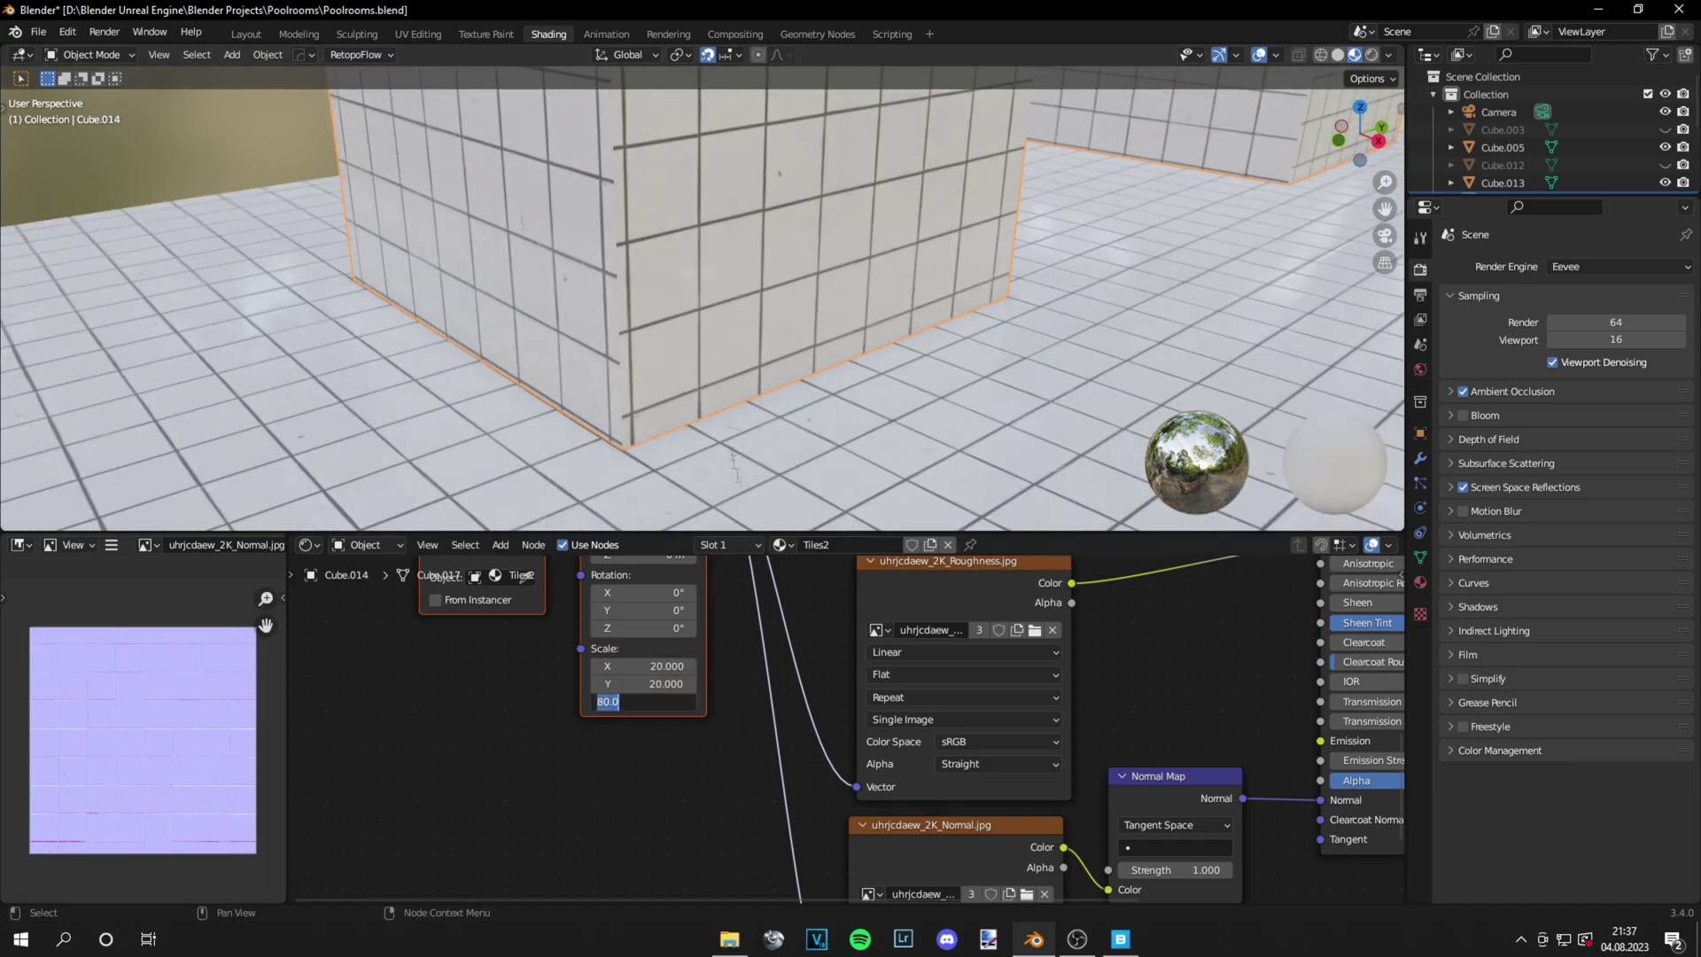
pyautogui.click(735, 469)
pyautogui.moveTo(735, 470); pyautogui.dragTo(602, 443, button='middle')
# Set the Tiles2 Mapping node's scale to 40 in X and Y
pyautogui.click(650, 665)
pyautogui.write('2')
pyautogui.press('Tab')
pyautogui.write('4')
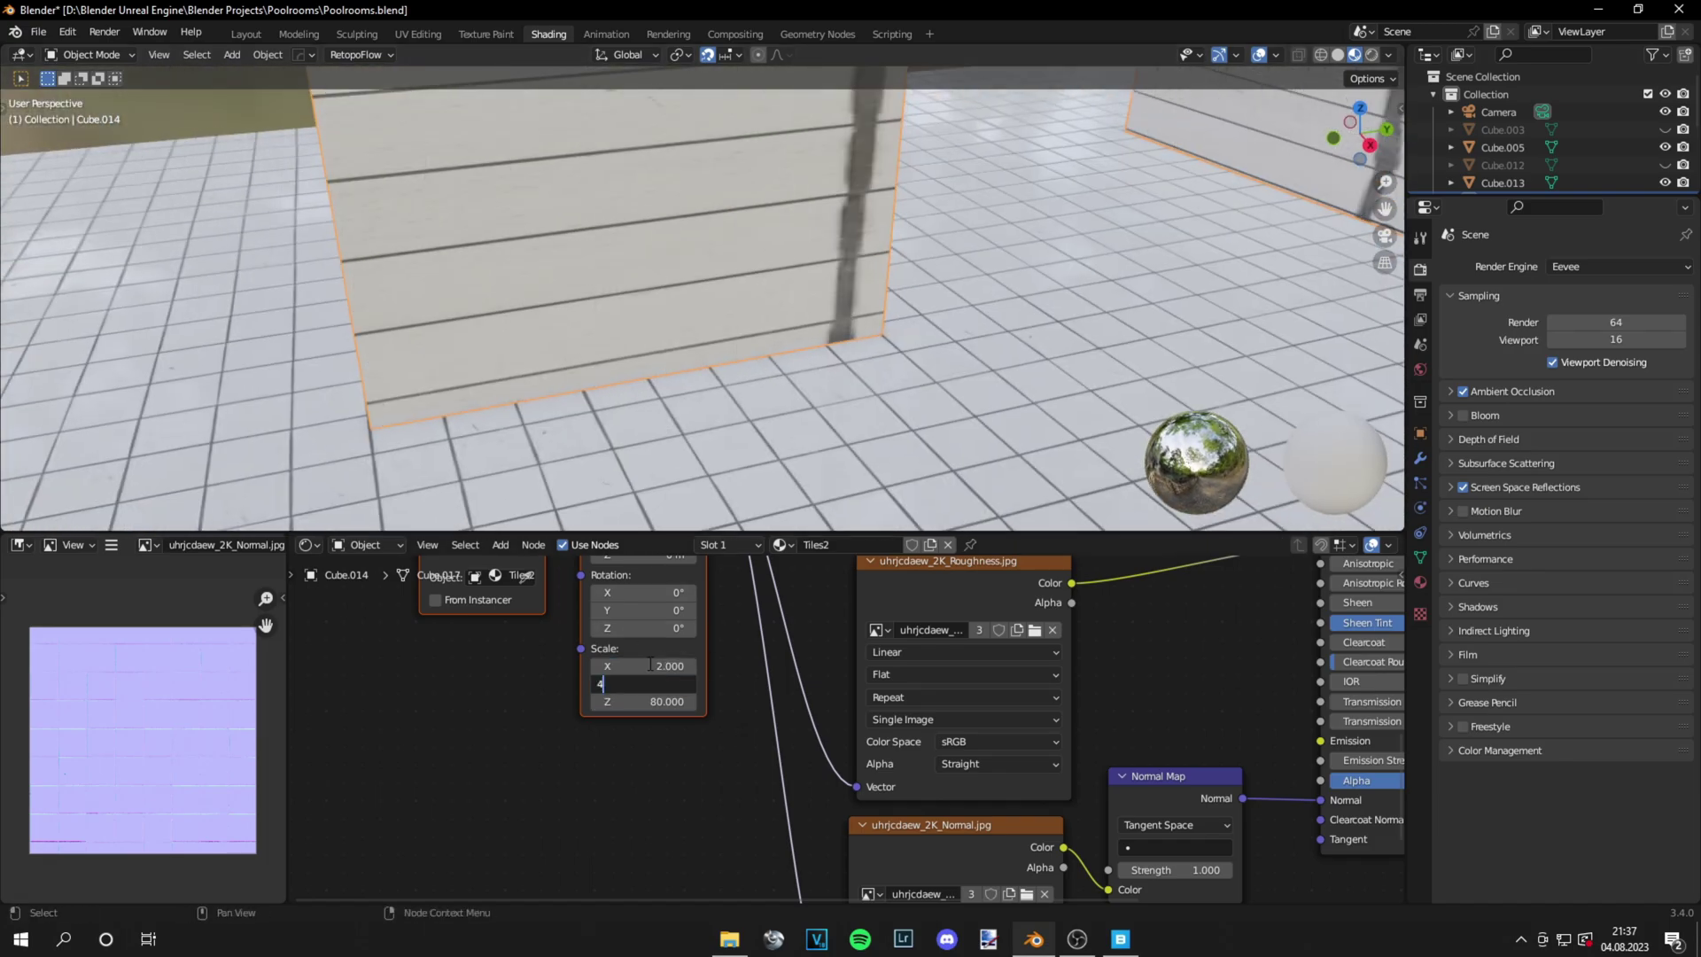
pyautogui.press('Return')
pyautogui.click(650, 665)
pyautogui.write('40')
pyautogui.press('Tab')
pyautogui.write('40')
pyautogui.press('Return')
# Set the Tiles2 Mapping node's scale to 22 on all axes and its X location to -0.3 m
pyautogui.click(652, 666)
pyautogui.write('22')
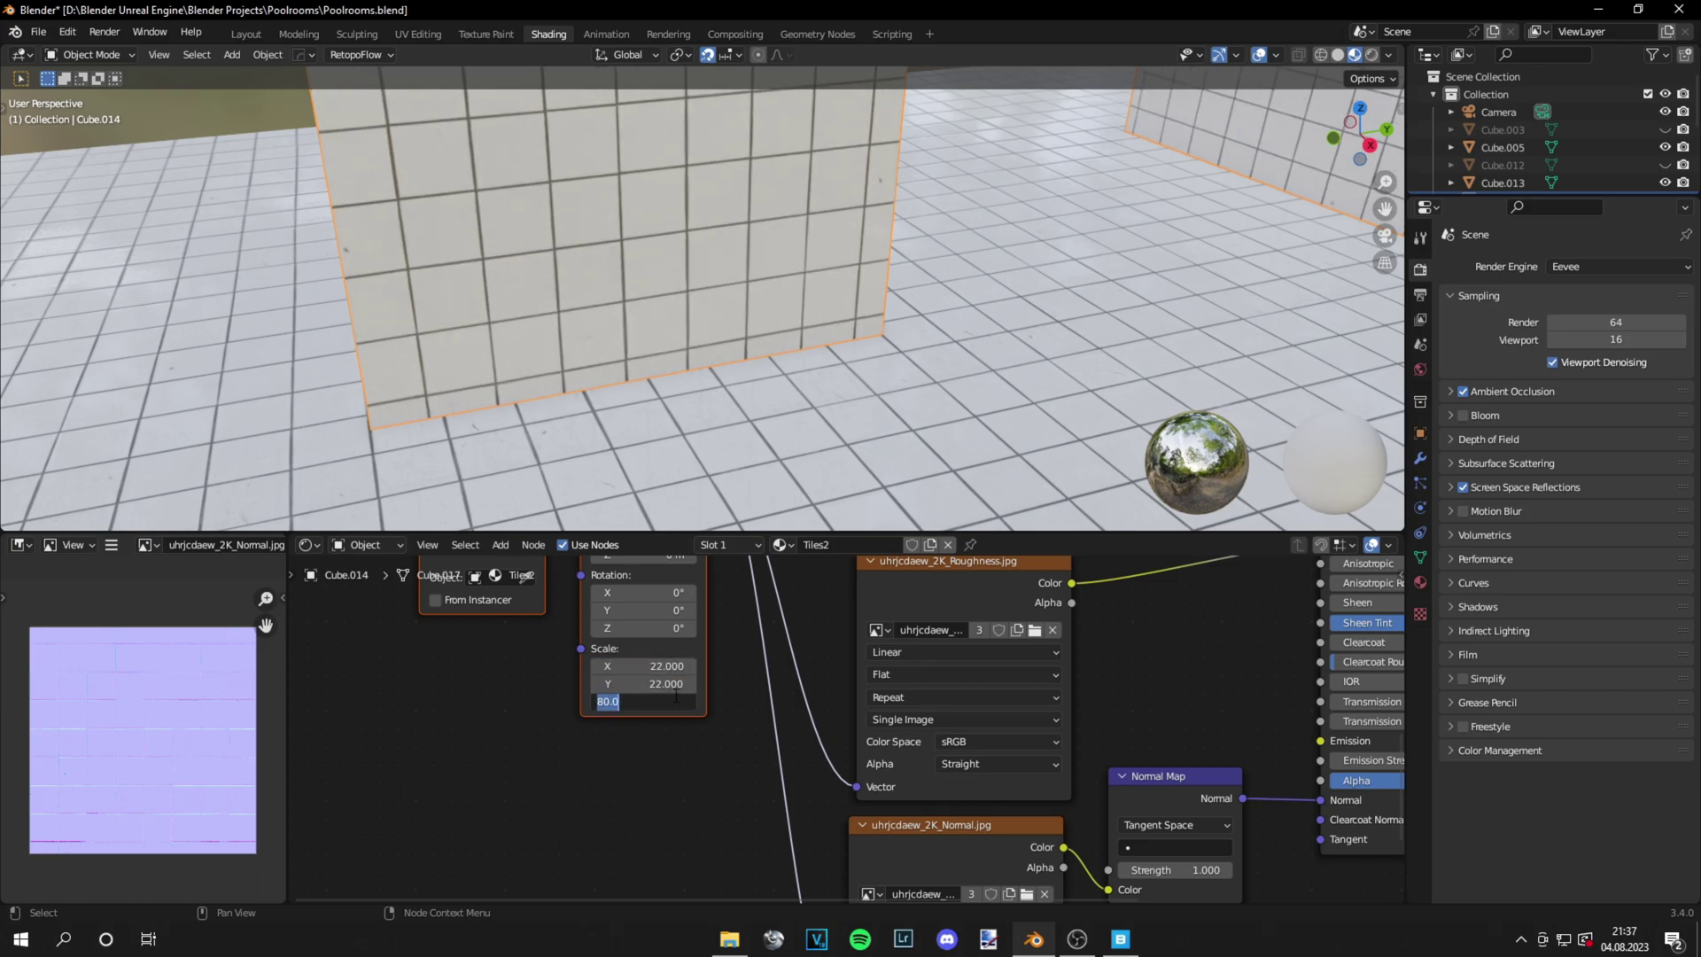
pyautogui.write('22')
pyautogui.press('Return')
pyautogui.moveTo(676, 696); pyautogui.dragTo(700, 849, button='middle')
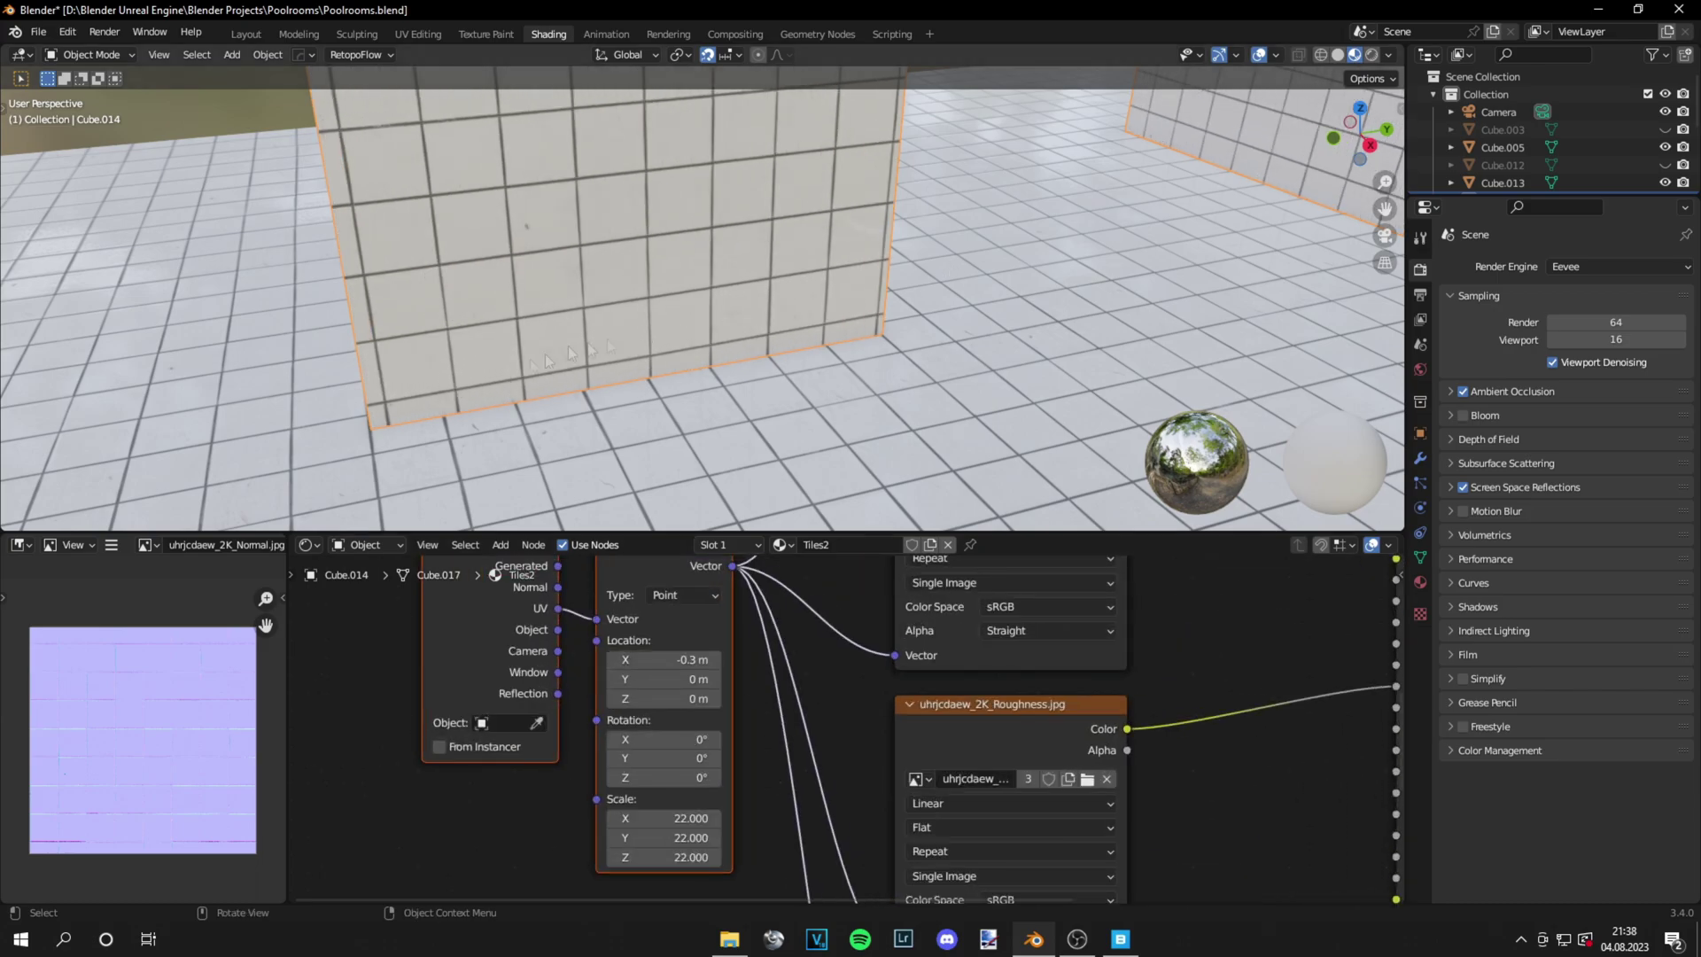
# Set the Tiles2 Mapping node's scale to 21.5 on all axes and its X location to -0.2 m
pyautogui.click(673, 822)
pyautogui.write('21.5')
pyautogui.press('Tab')
pyautogui.write('21.5')
pyautogui.press('Tab')
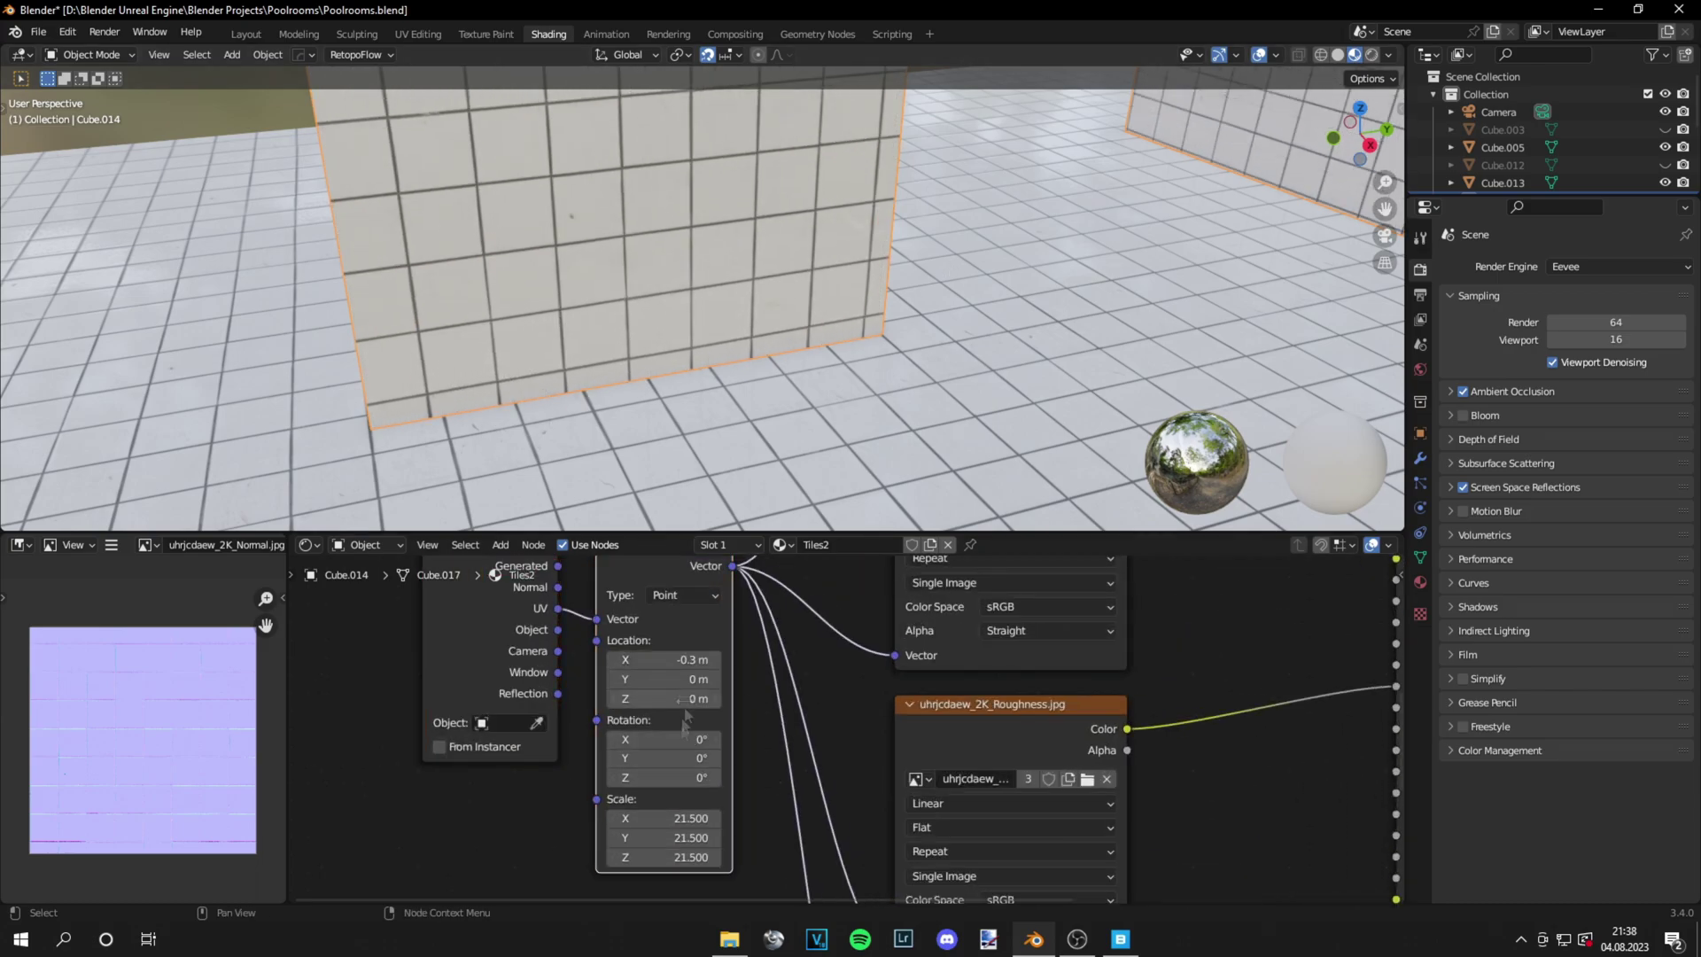
pyautogui.moveTo(687, 660); pyautogui.dragTo(692, 660)
# Set the Tiles2 Mapping node's scale to 21.3 in X and Y and lower its X location
pyautogui.doubleClick(673, 818)
pyautogui.write('21.3')
pyautogui.press('Tab')
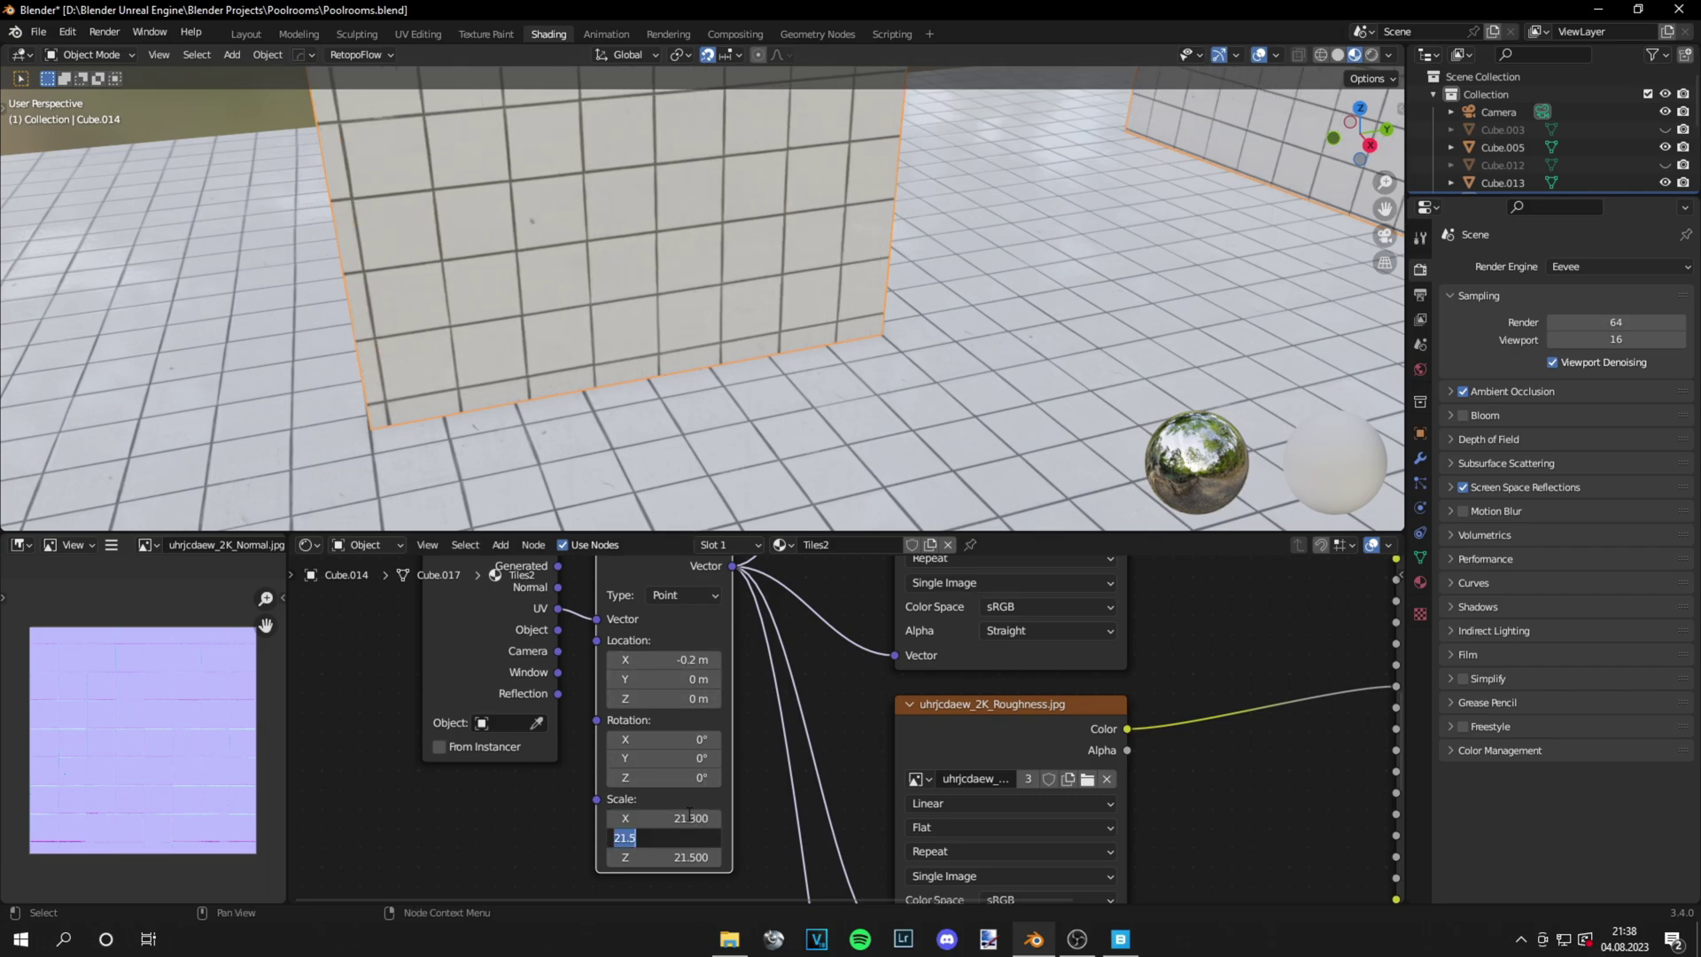
pyautogui.write('21.3')
pyautogui.press('Return')
pyautogui.click(611, 660)
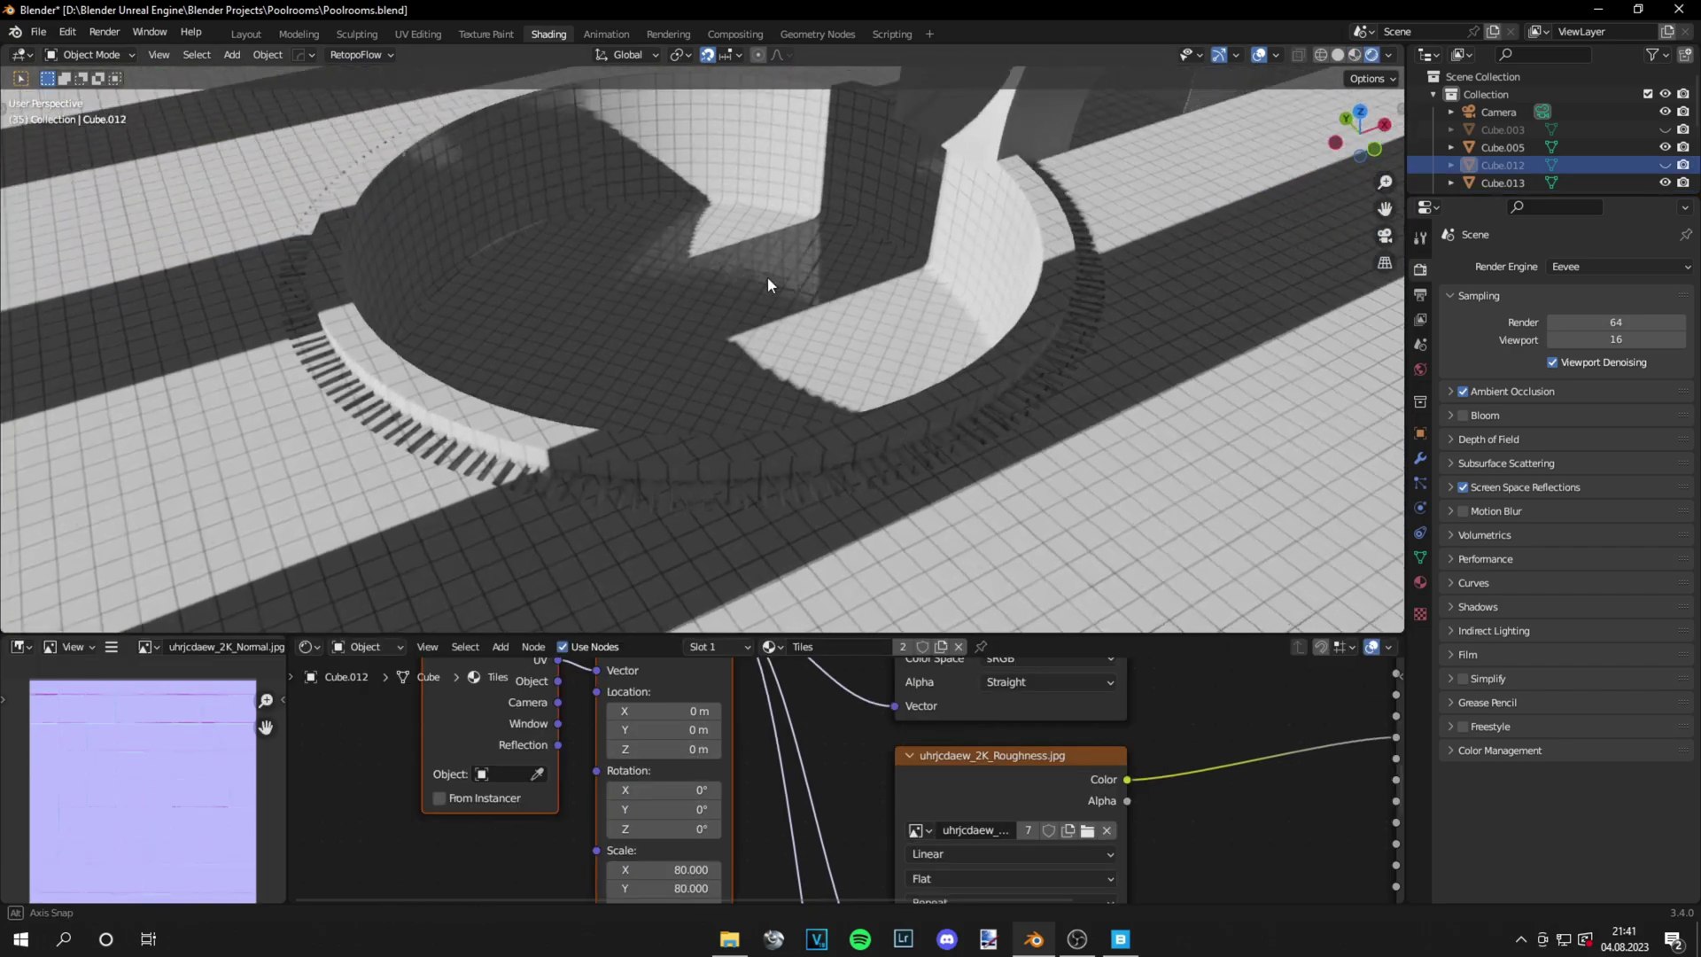
# Select the floor plane containing the round pool and inspect the pool rim's mesh in Edit Mode
pyautogui.moveTo(768, 276); pyautogui.dragTo(810, 460, button='middle')
pyautogui.click(809, 461)
pyautogui.press('Tab')
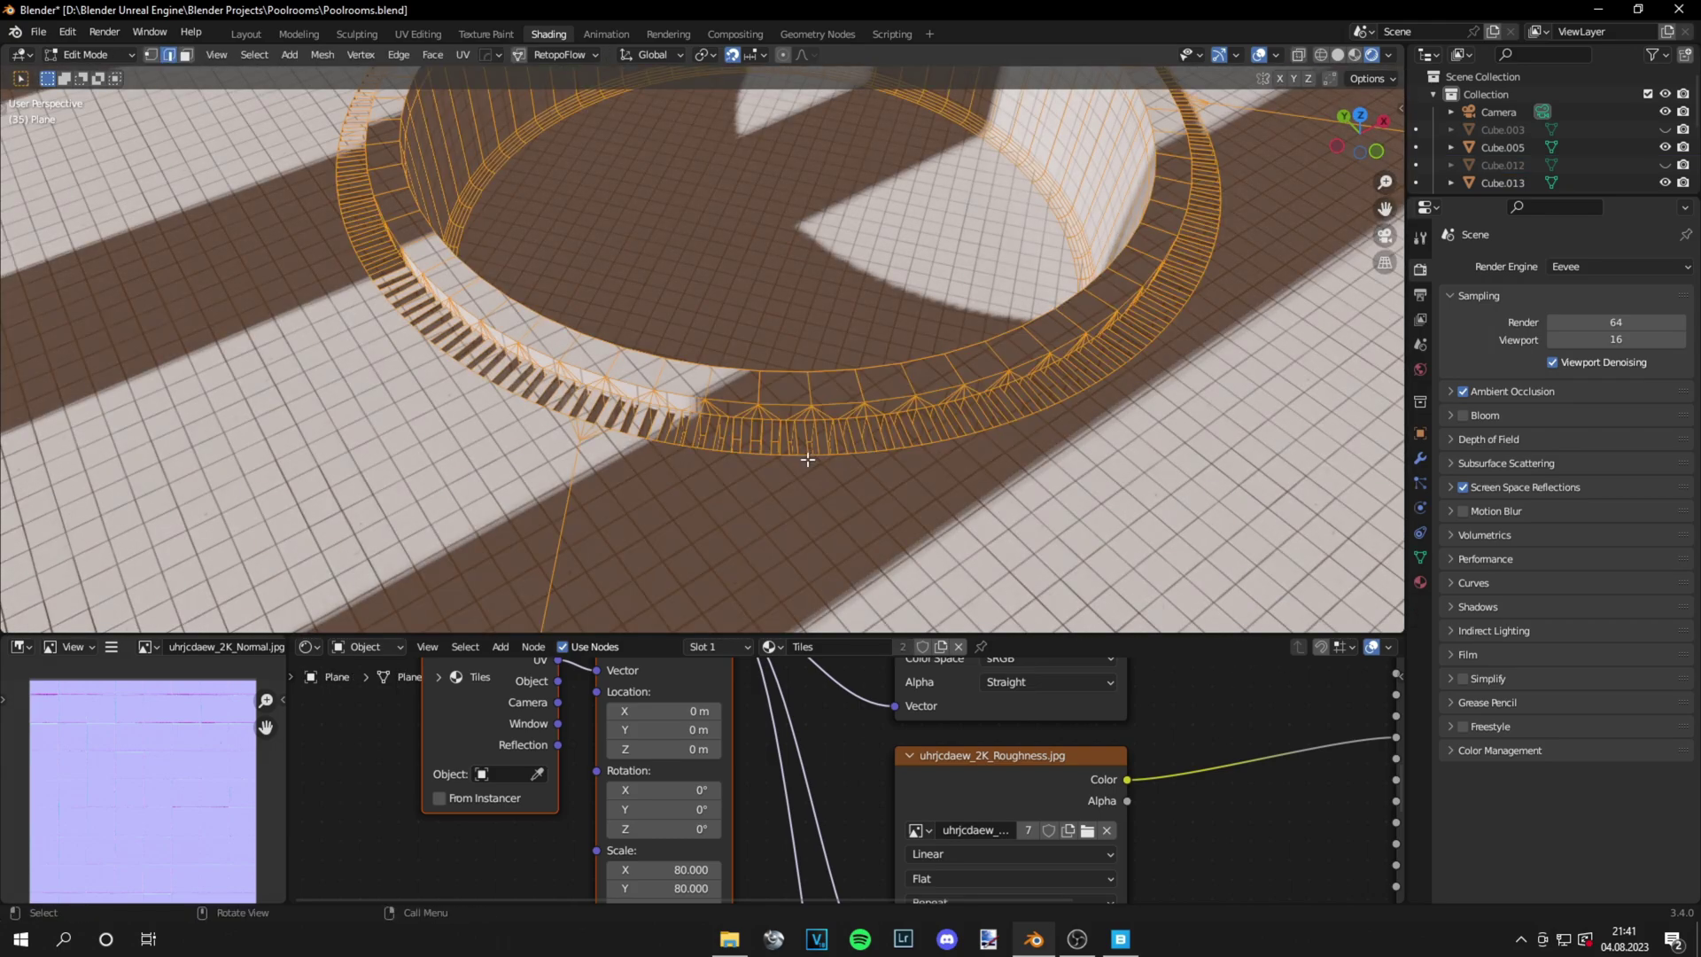
pyautogui.press('Tab')
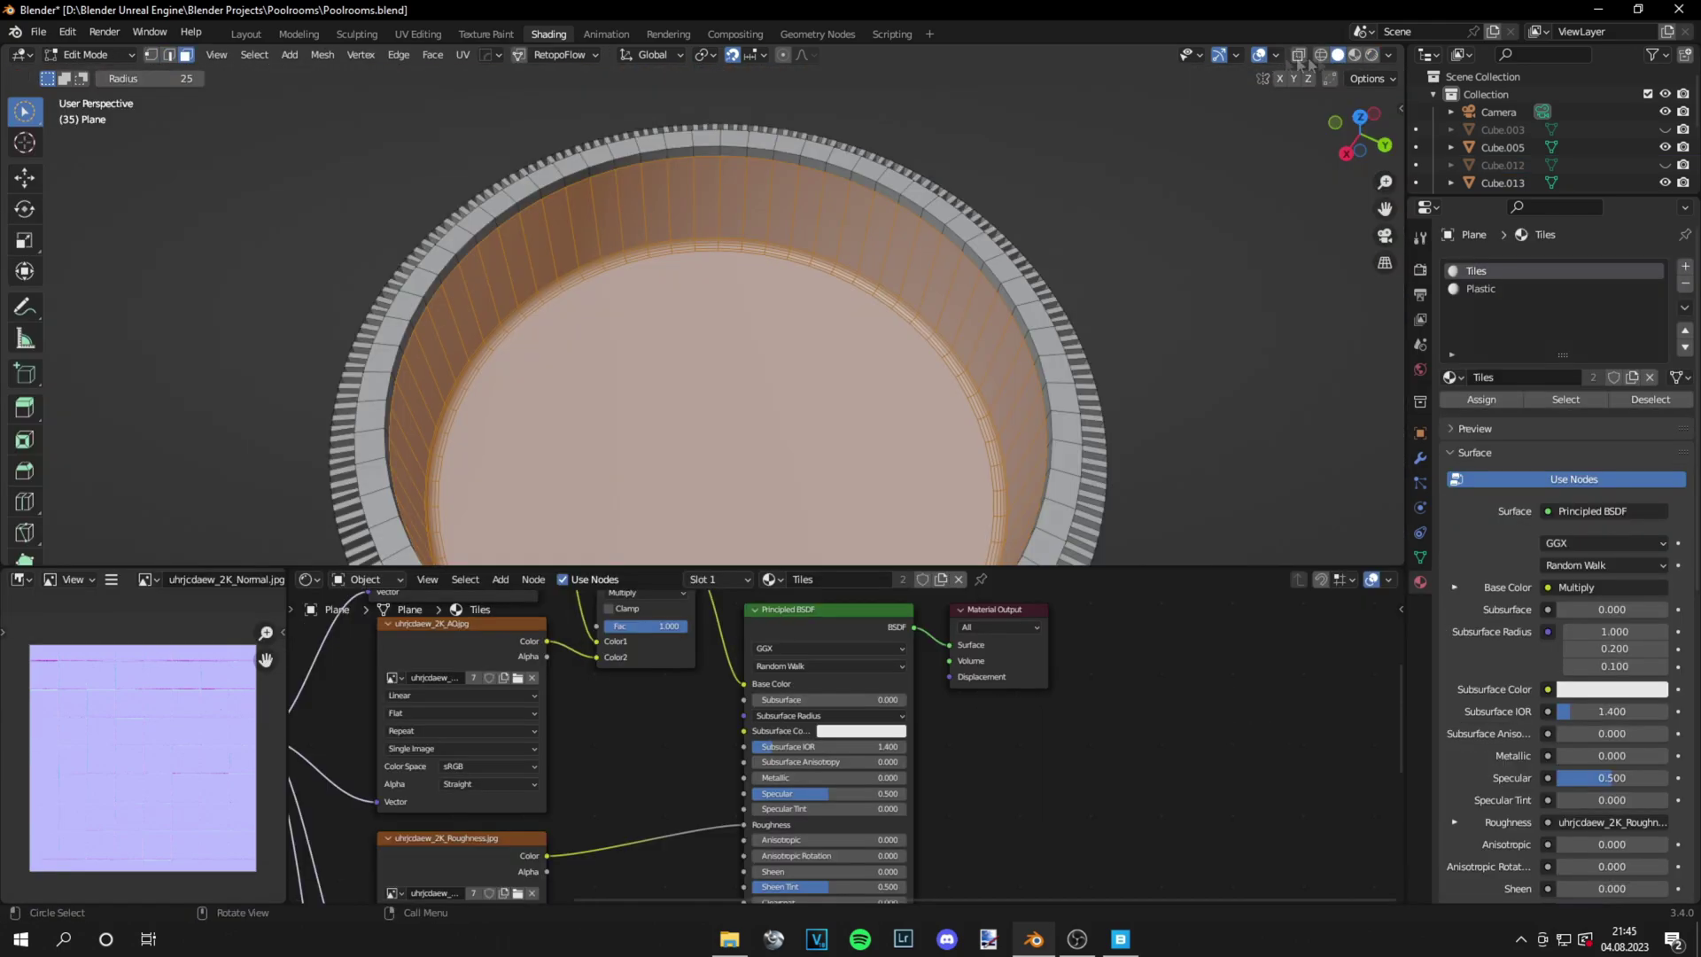
# Examine the tiles on the round pool's selected inner faces in material preview and from the right side
pyautogui.click(1354, 54)
pyautogui.moveTo(682, 266); pyautogui.dragTo(687, 337, button='middle')
pyautogui.scroll(3, 687, 337)
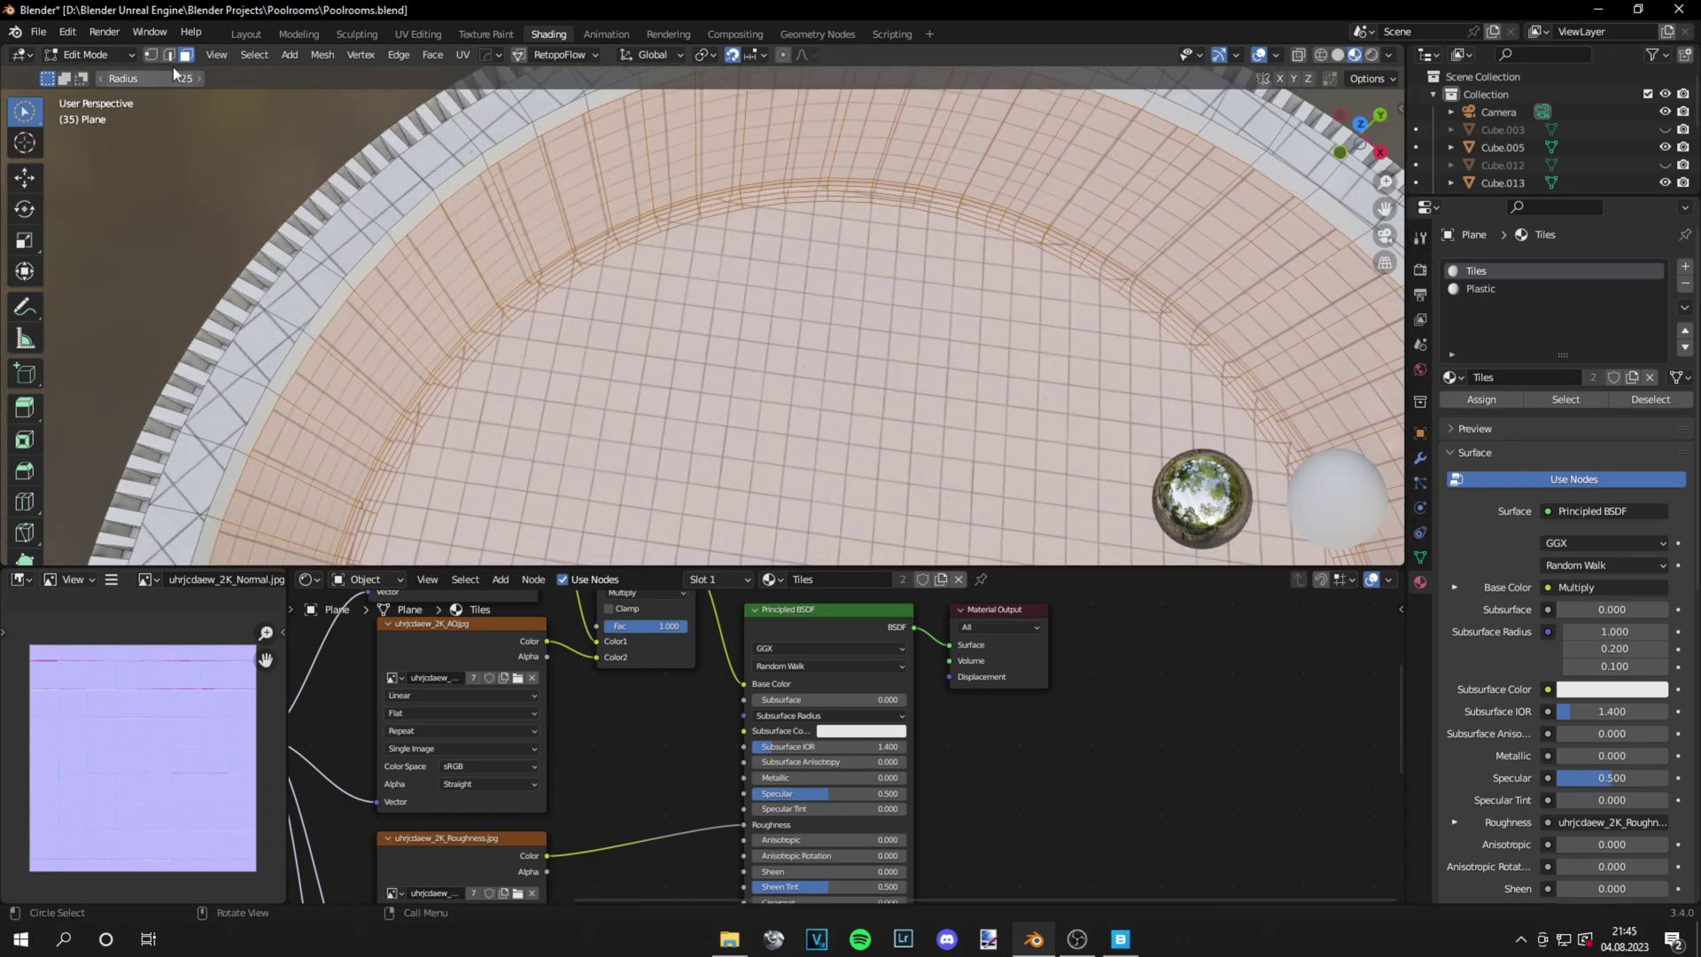
pyautogui.moveTo(386, 235); pyautogui.dragTo(702, 266, button='middle')
pyautogui.press('KP_3')
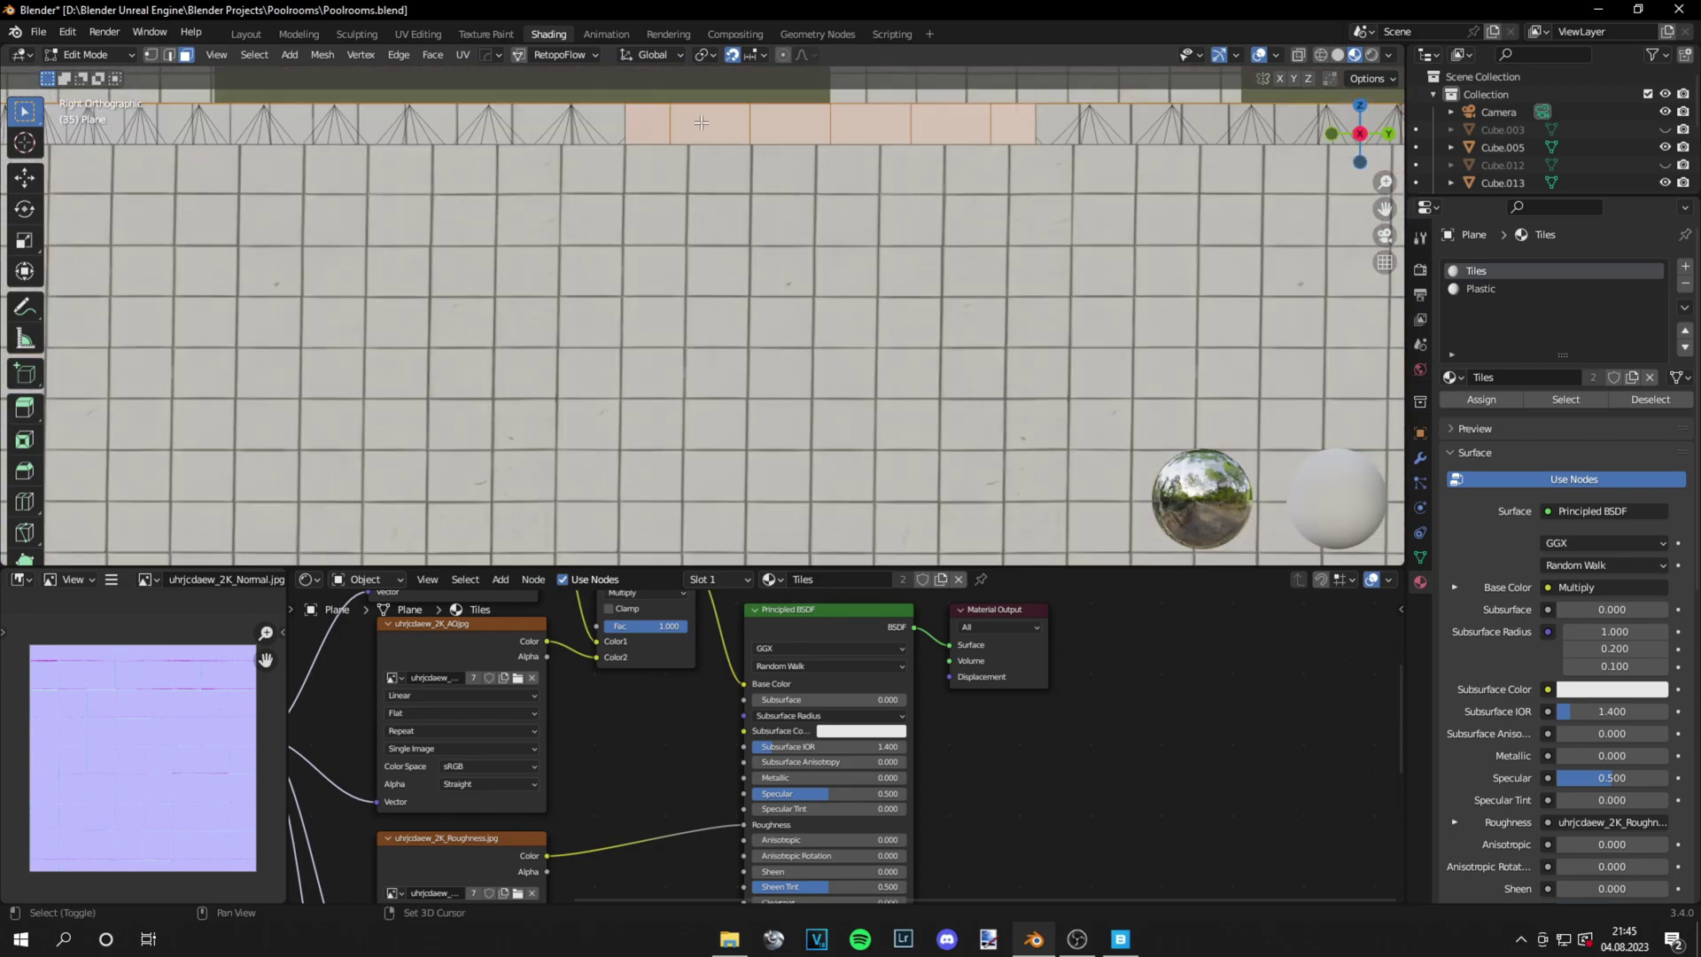
# Add the round pool's rim faces to the selection of its inner walls and floor
pyautogui.scroll(-5, 748, 244)
pyautogui.click(1320, 55)
pyautogui.scroll(-2, 244, 227)
pyautogui.keyDown('shift'); pyautogui.moveTo(428, 217); pyautogui.dragTo(371, 239, button='middle'); pyautogui.keyUp('shift')
pyautogui.keyDown('shift'); pyautogui.moveTo(189, 229); pyautogui.dragTo(1254, 349); pyautogui.keyUp('shift')
pyautogui.click(1338, 56)
pyautogui.moveTo(780, 292); pyautogui.dragTo(1063, 443, button='middle')
pyautogui.keyDown('shift'); pyautogui.click(815, 424); pyautogui.keyUp('shift')
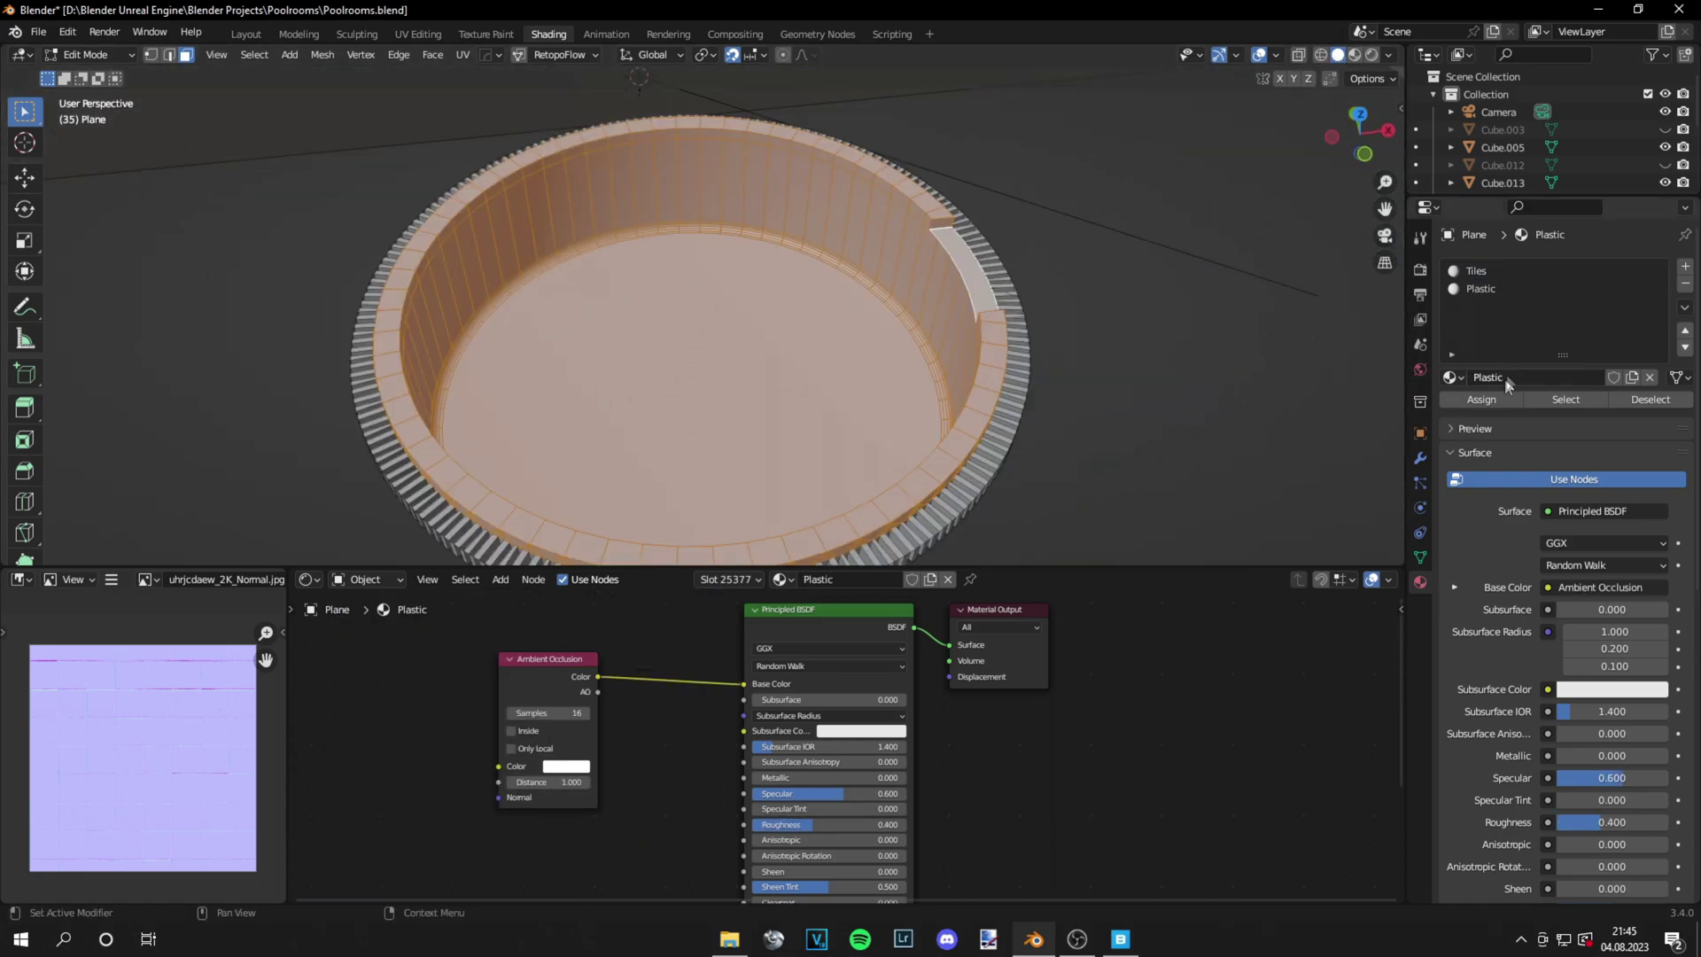
# Make Tiles the active material slot for the selected pool faces and check the pool in material preview
pyautogui.click(1476, 277)
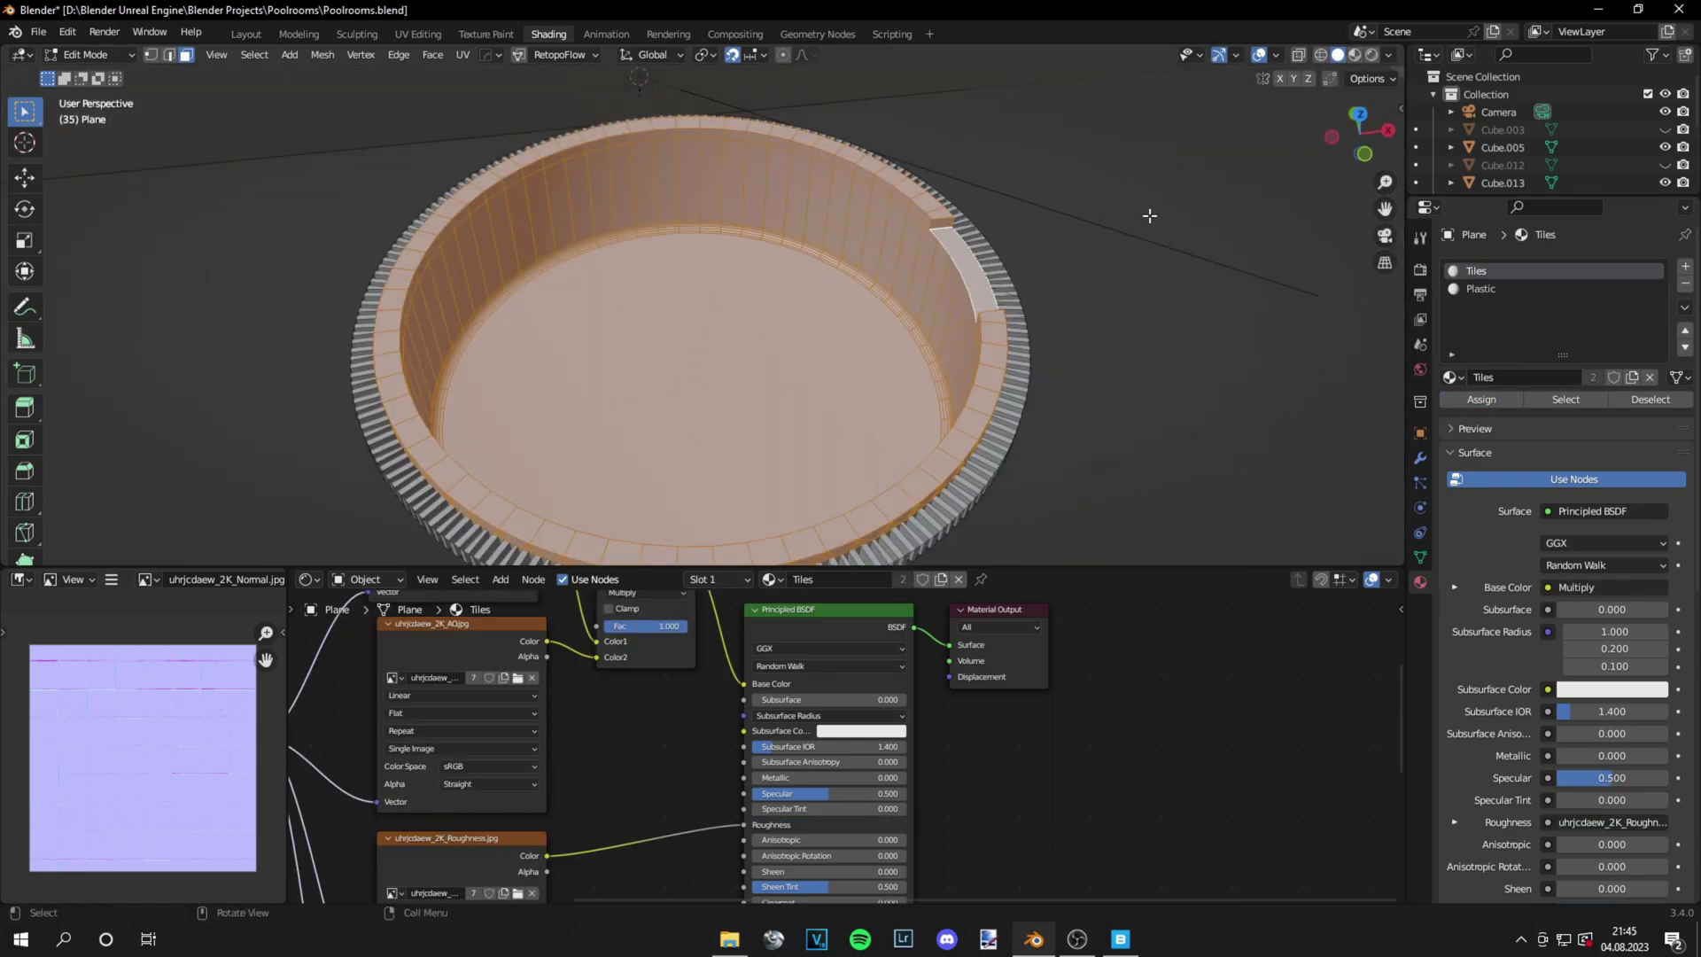
pyautogui.click(1354, 54)
pyautogui.press('Tab')
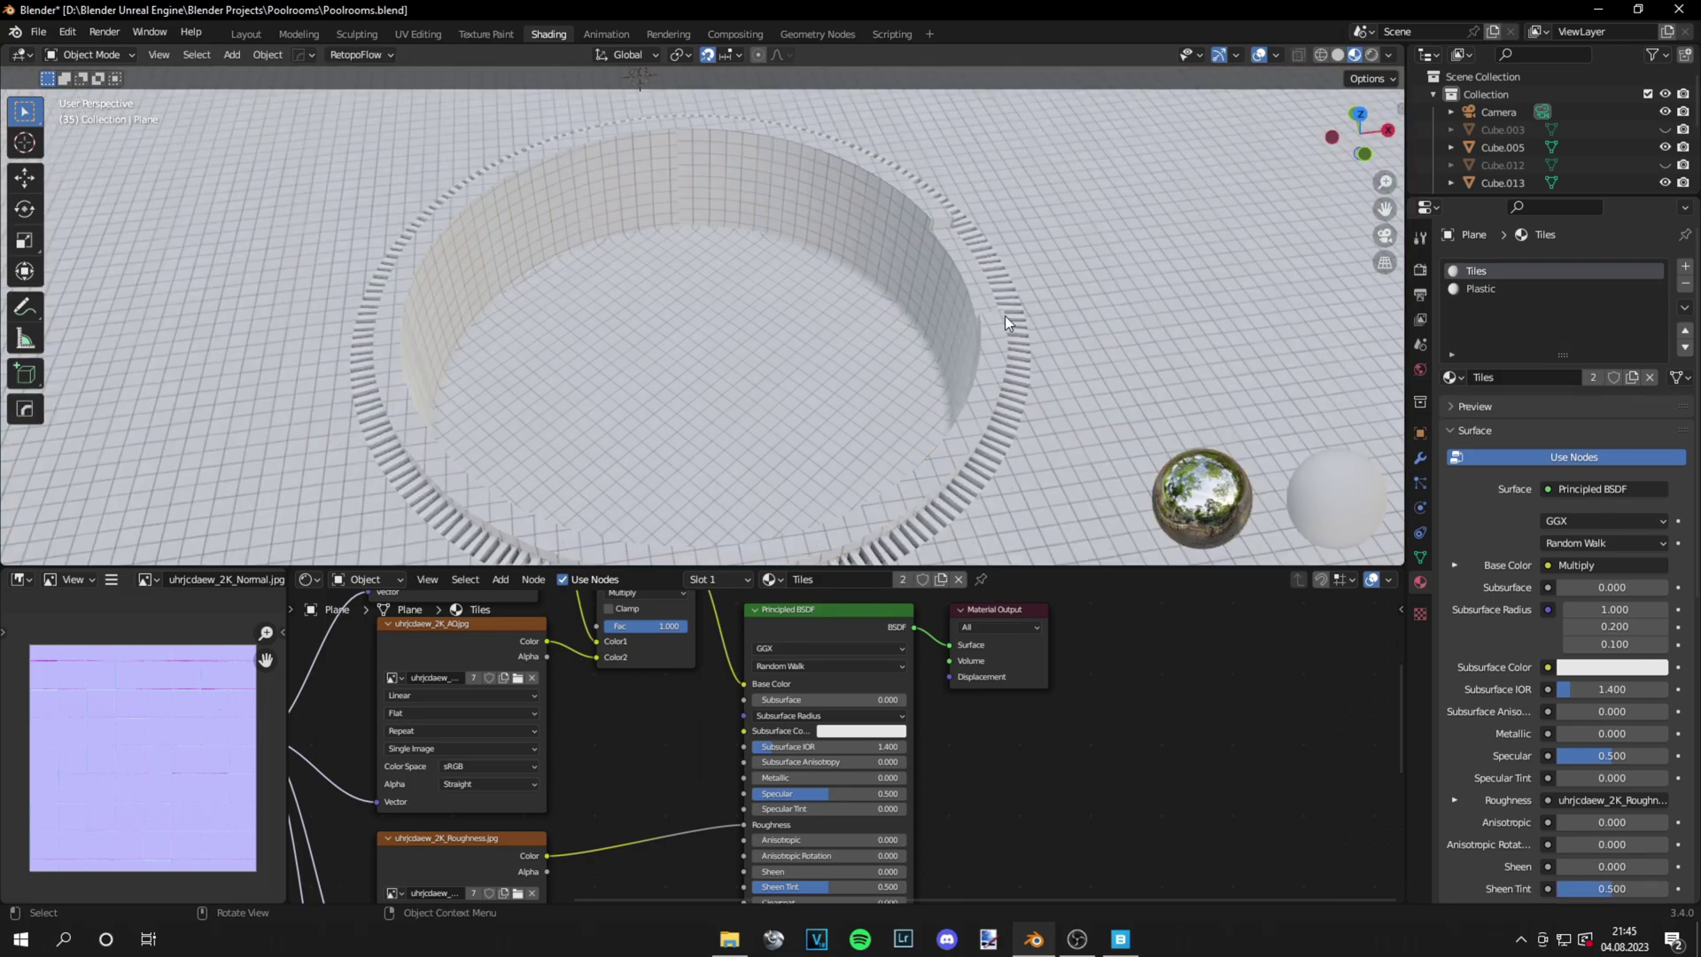
pyautogui.moveTo(1005, 315); pyautogui.dragTo(999, 348, button='middle')
pyautogui.press('Tab')
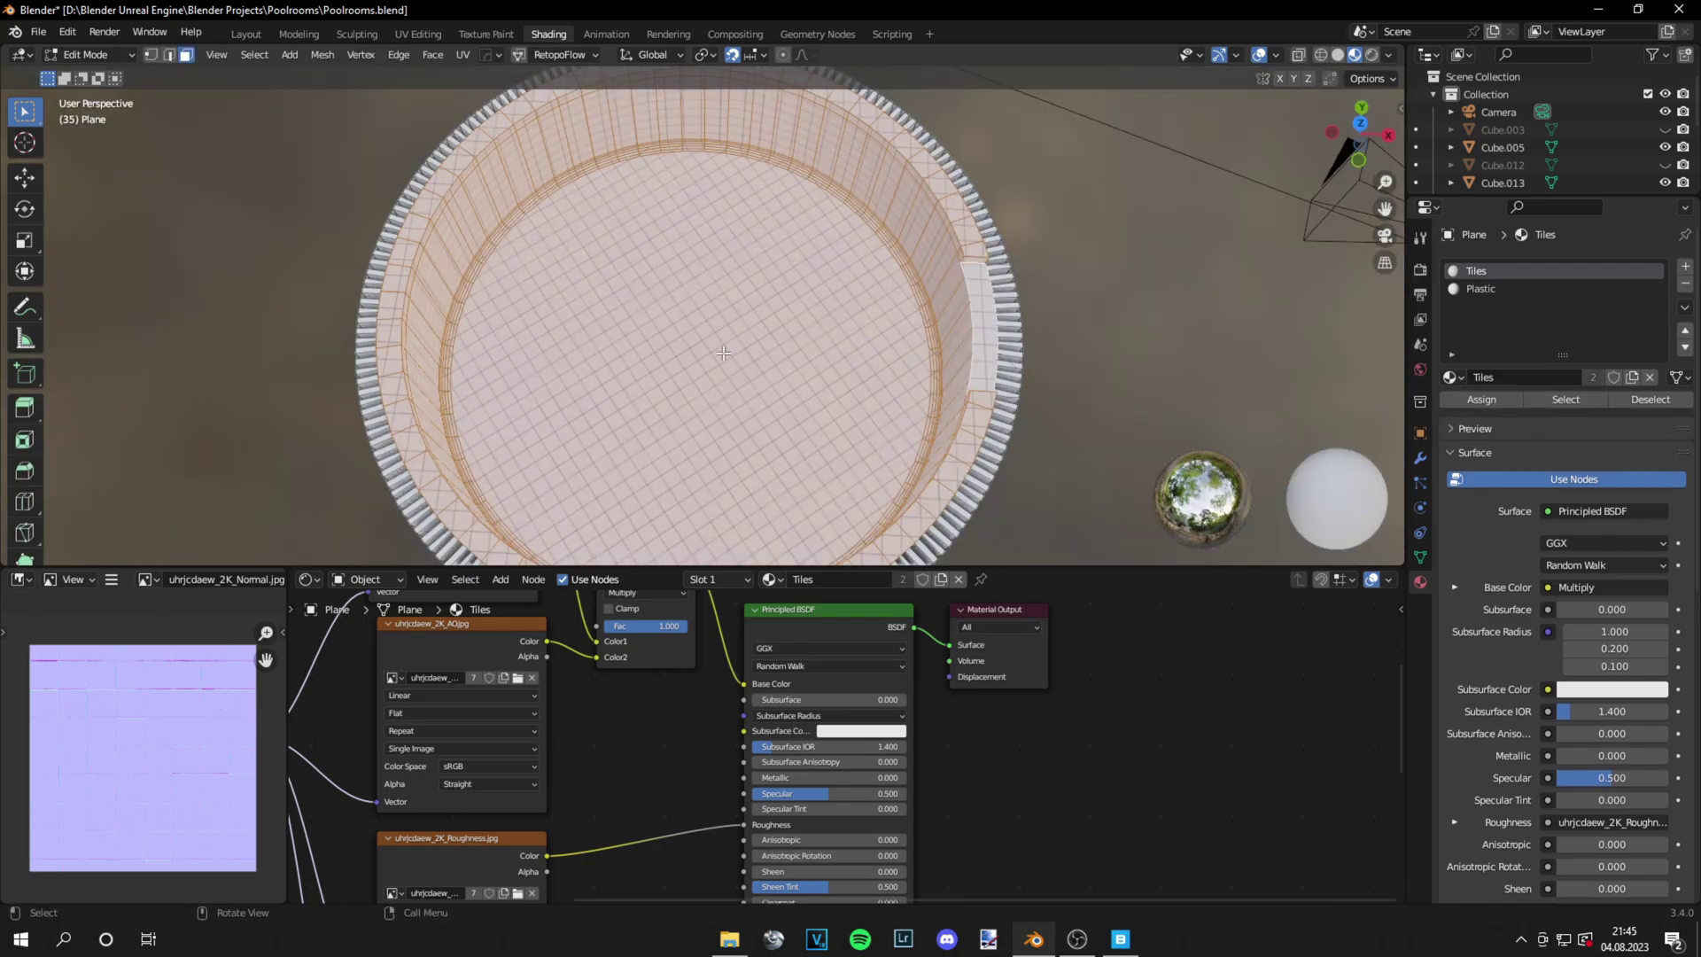
# Unwrap the selected round pool faces with Smart UV Project at its default settings
pyautogui.press('u')
pyautogui.click(697, 329)
pyautogui.press('Tab')
pyautogui.press('Tab')
pyautogui.press('u')
pyautogui.click(744, 325)
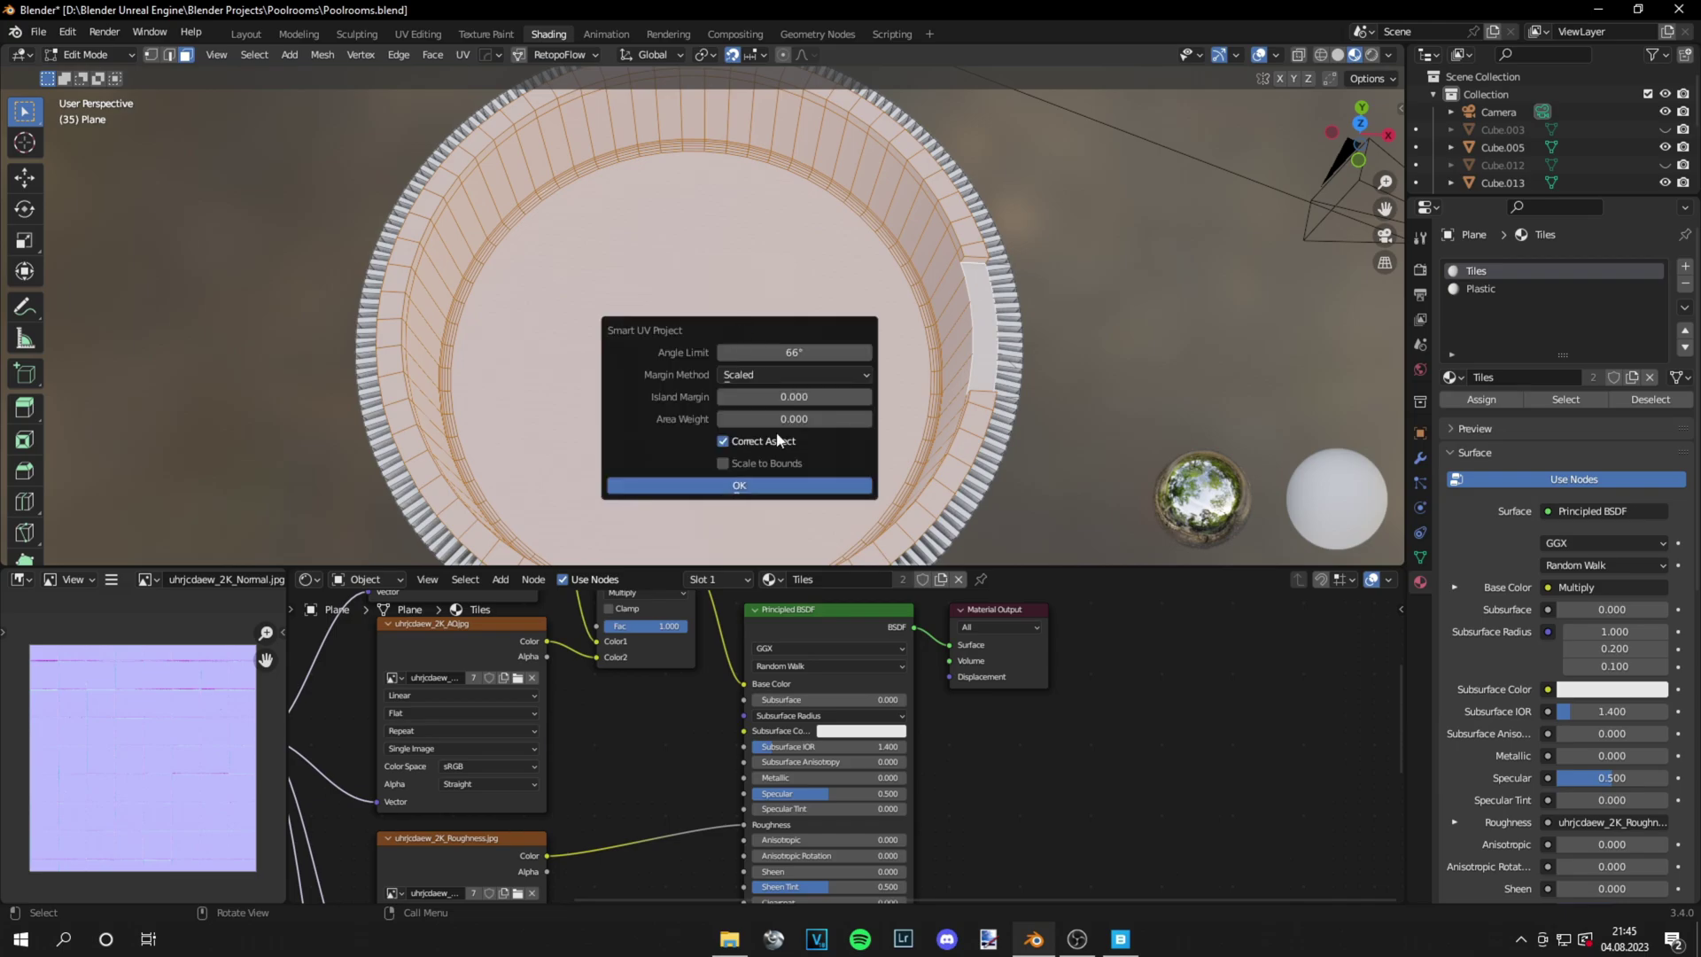
pyautogui.click(774, 489)
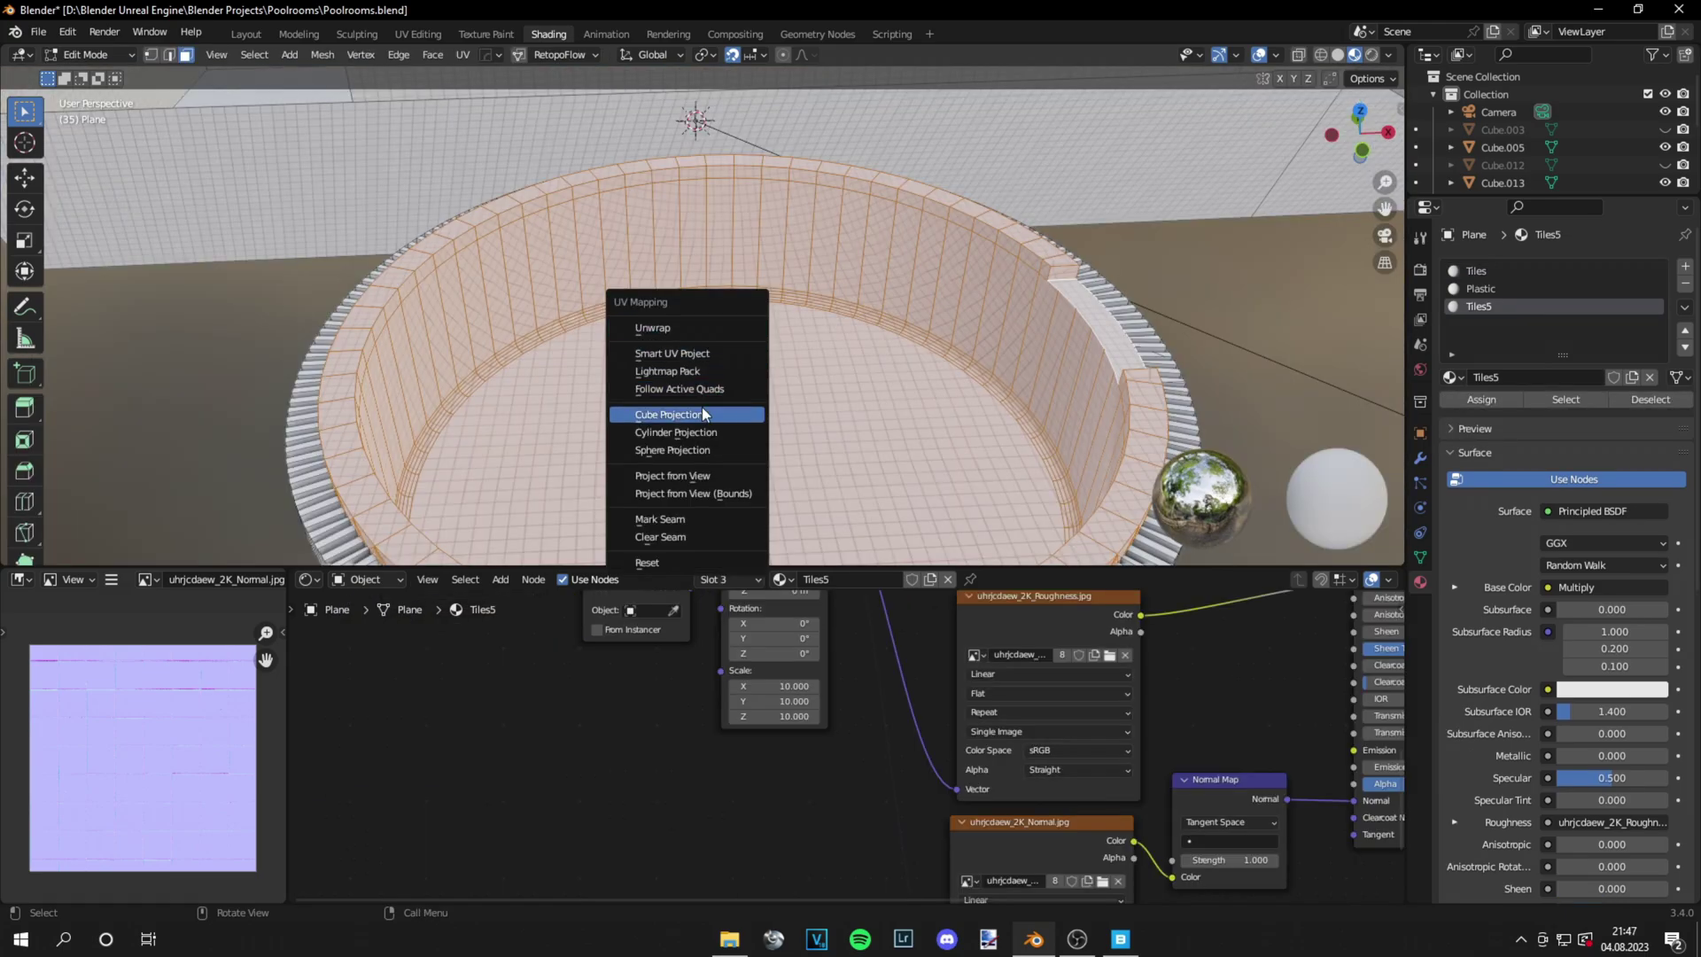
# Apply Cube Projection to the pool's selected wall, floor and rim faces and inspect the tiles up close in Object Mode
pyautogui.click(701, 409)
pyautogui.press('Tab')
pyautogui.moveTo(671, 413); pyautogui.dragTo(720, 331, button='middle')
pyautogui.scroll(3, 497, 412)
pyautogui.scroll(-3, 717, 333)
pyautogui.scroll(10, 716, 342)
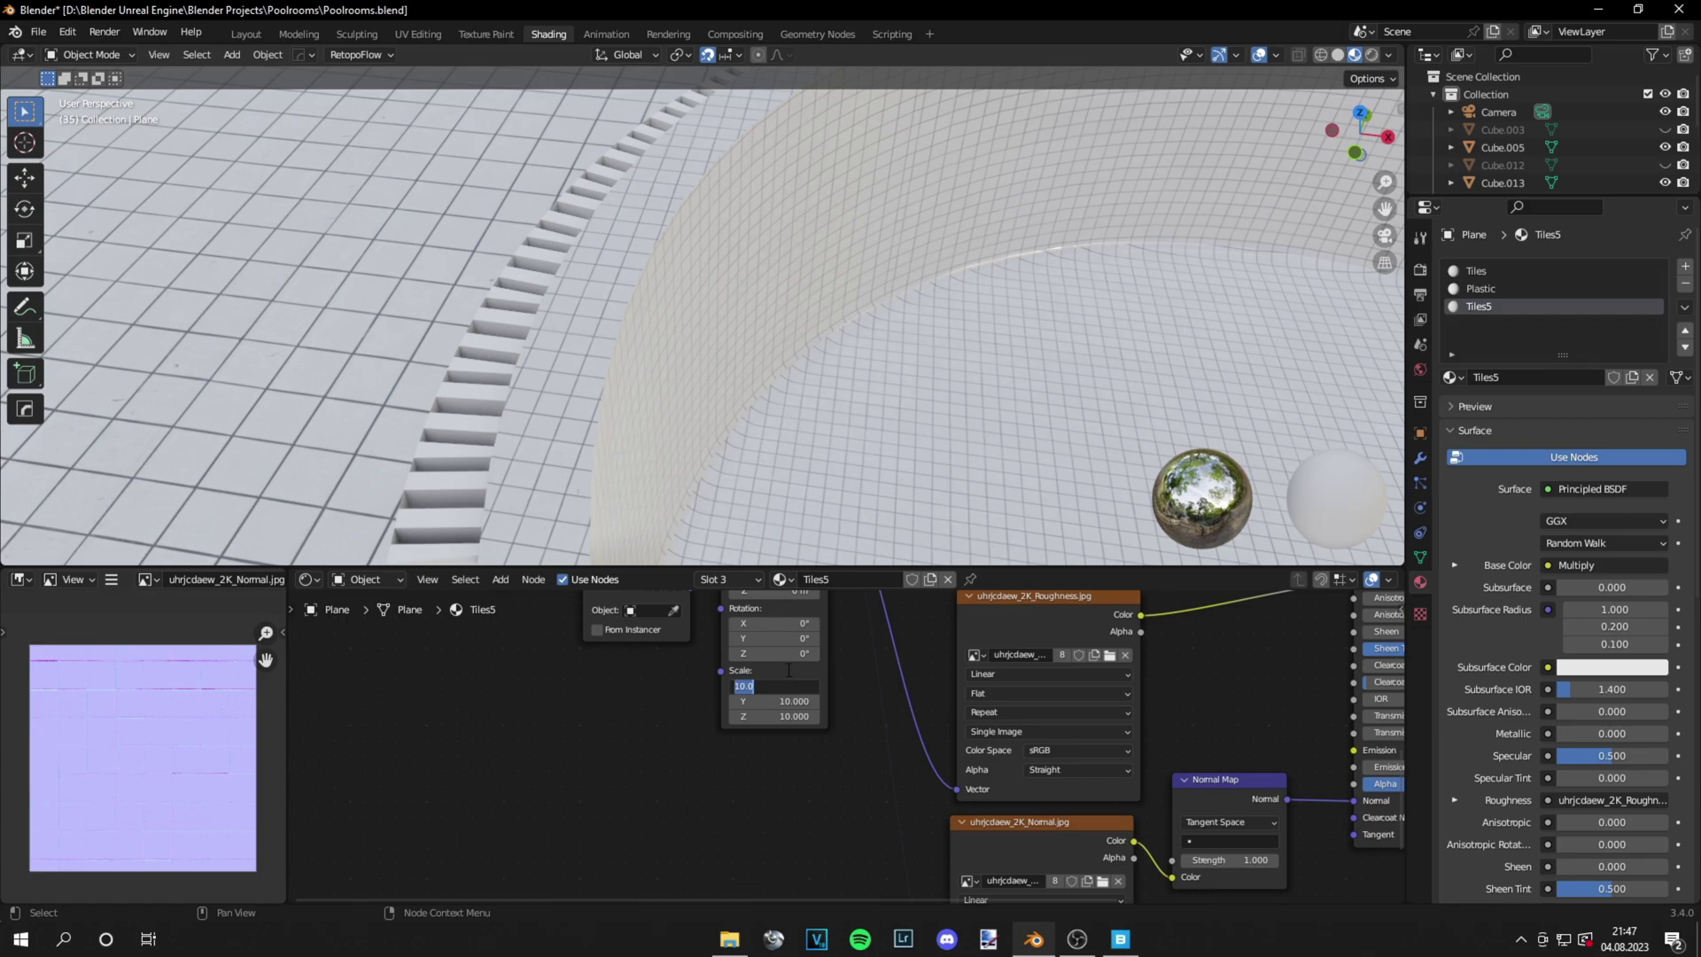
# Set the Tiles5 mapping scale to 6 on X, Y and Z, and save the file
pyautogui.write('6')
pyautogui.press('Tab')
pyautogui.write('6')
pyautogui.press('Tab')
pyautogui.write('6')
pyautogui.press('Return')
pyautogui.scroll(-8, 790, 364)
pyautogui.hotkey('ctrl', 's')
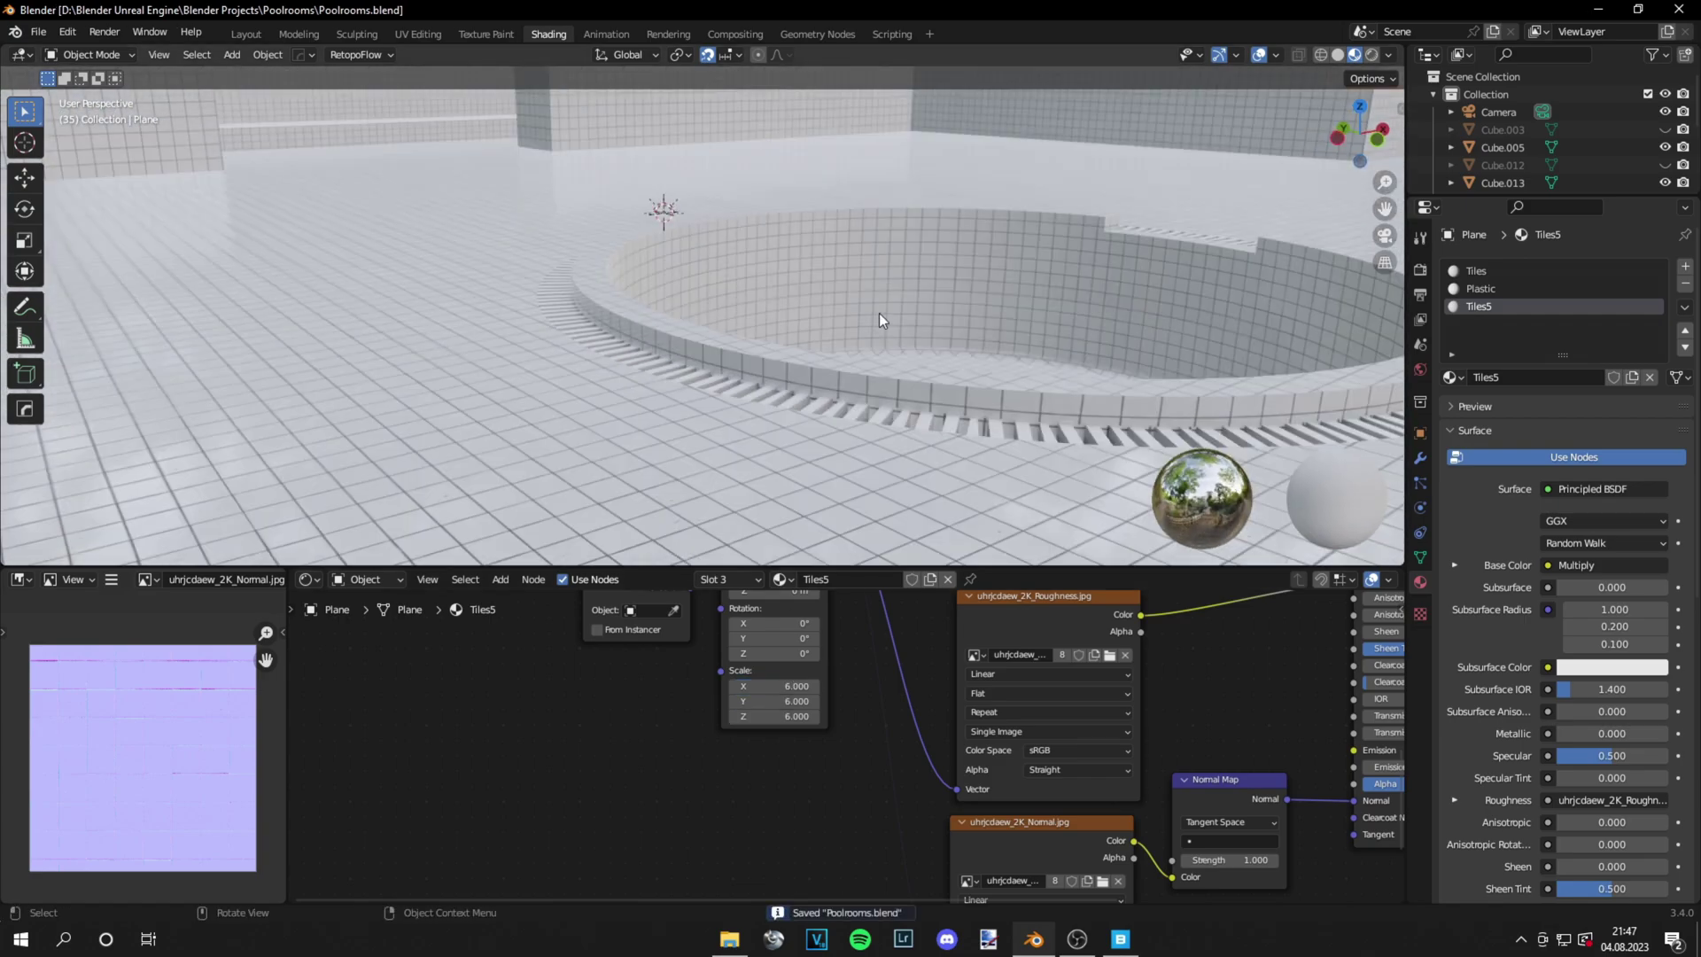
# Match the pool tiles to the floor tiles by setting the Tiles5 mapping scale to 4 on X and Y
pyautogui.moveTo(879, 319); pyautogui.dragTo(759, 481, button='middle')
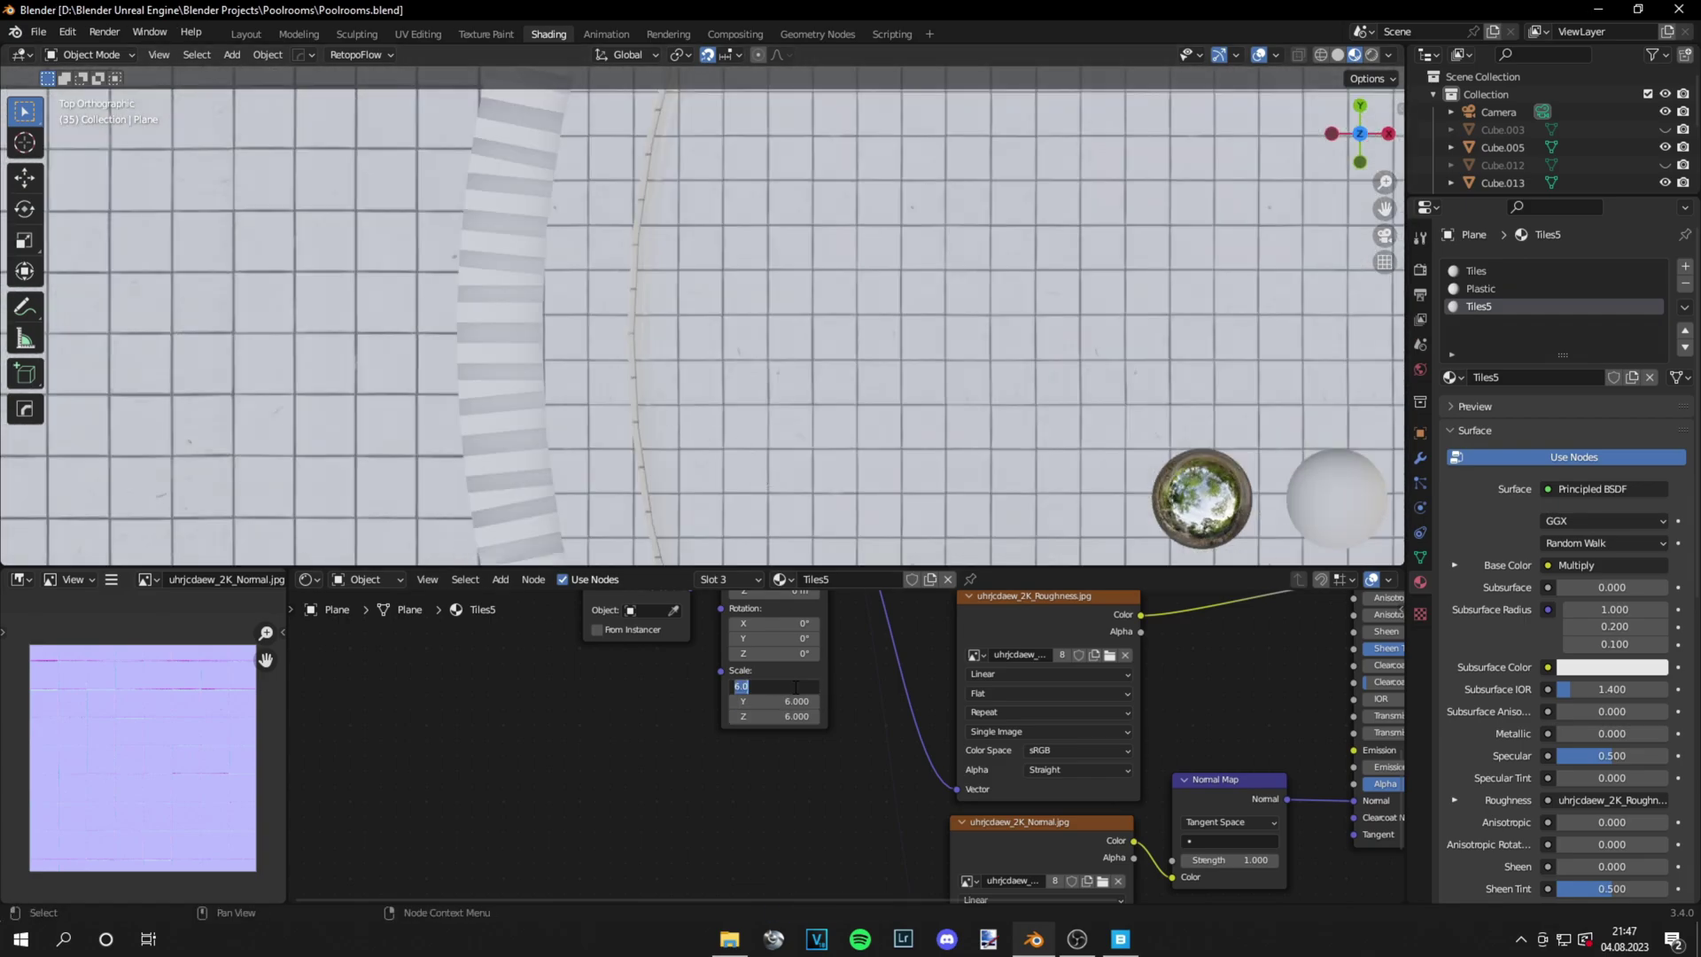
pyautogui.write('4')
pyautogui.press('Tab')
pyautogui.write('4')
pyautogui.press('Tab')
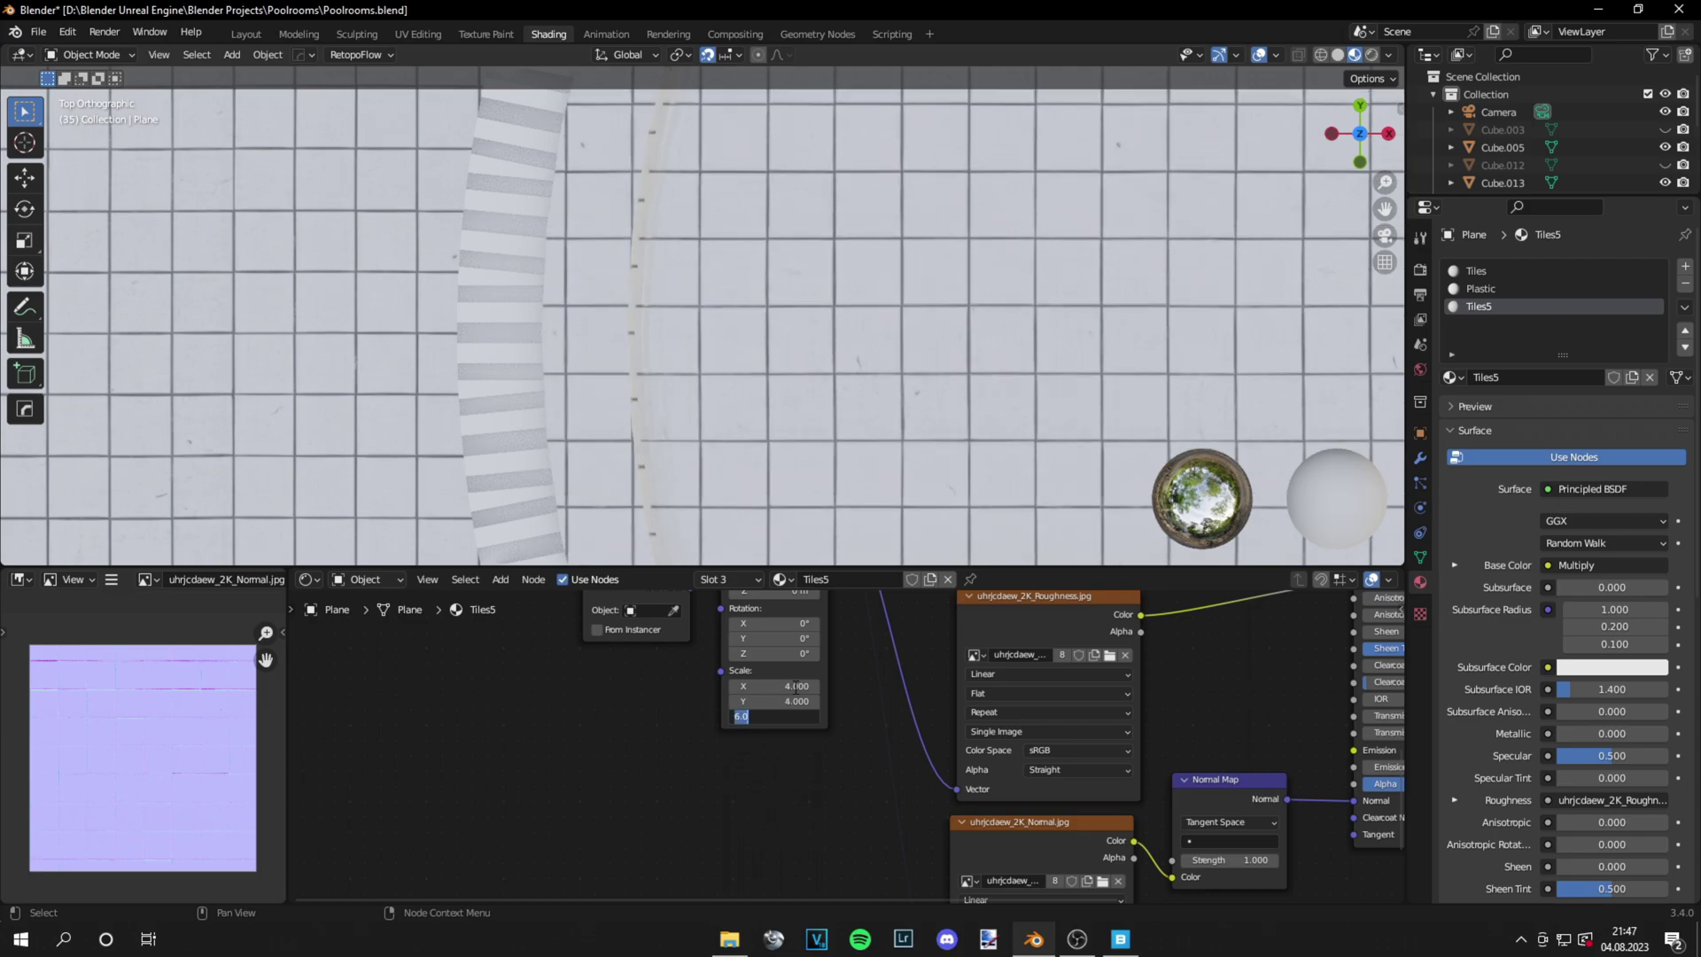
pyautogui.scroll(-5, 763, 298)
pyautogui.moveTo(760, 310); pyautogui.dragTo(763, 334, button='middle')
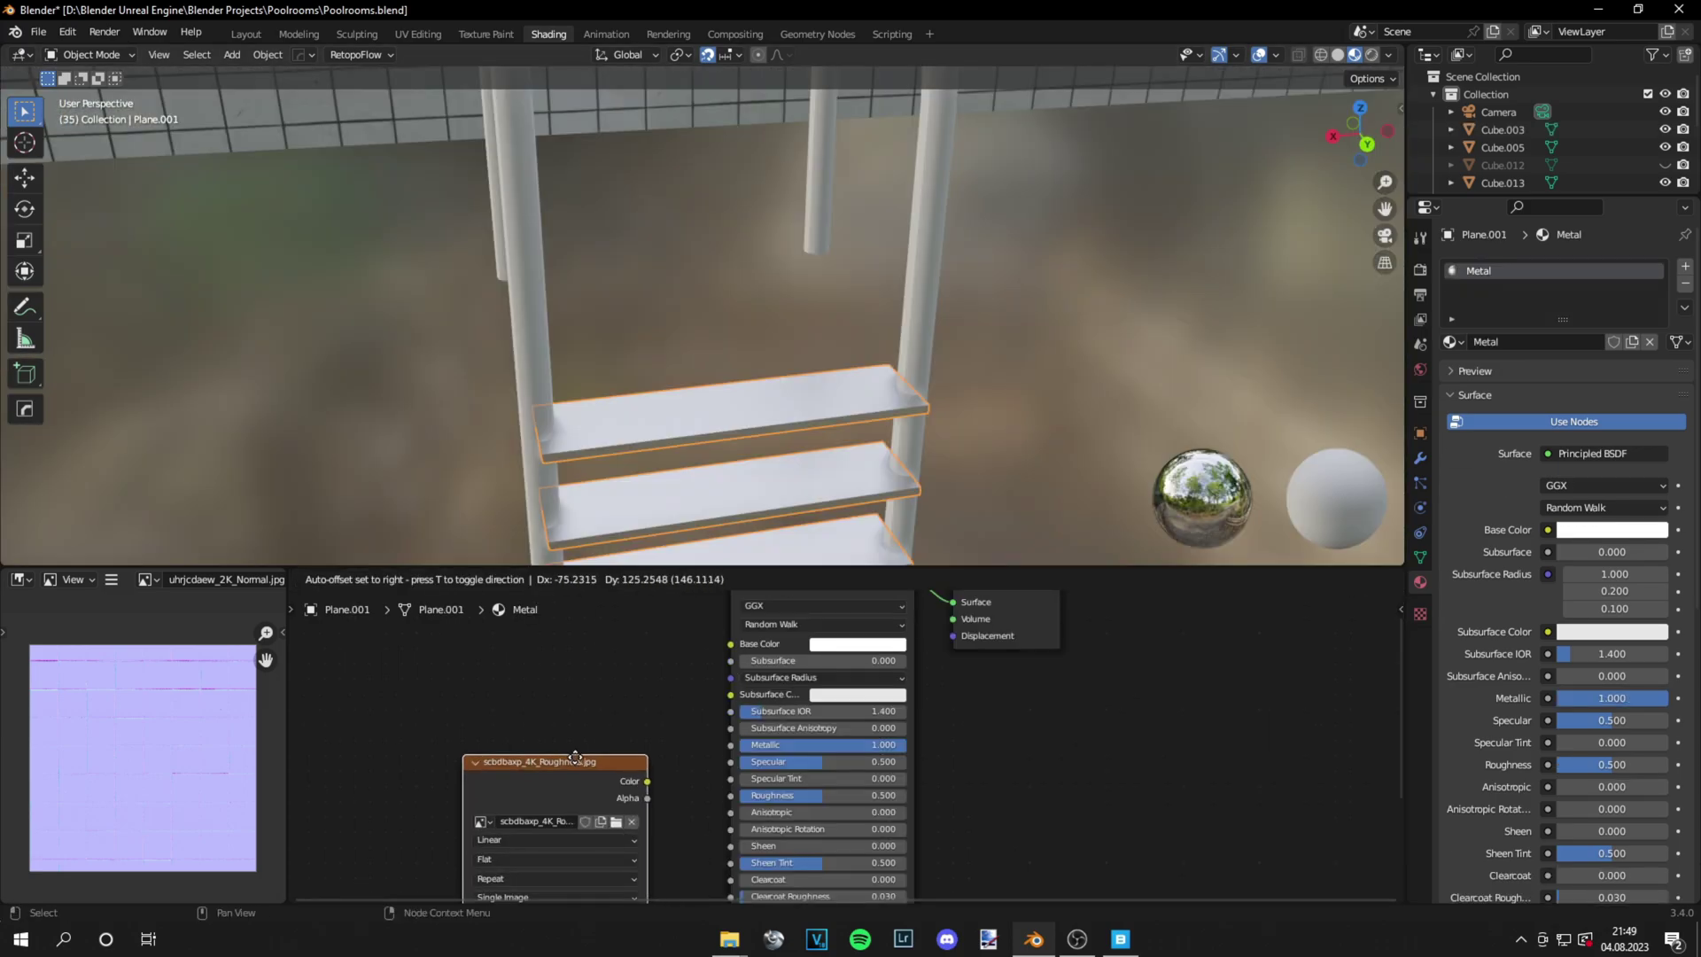
# Connect the roughness texture to the Metal shader's Roughness input and unwrap all ladder steps with Smart UV Project
pyautogui.moveTo(722, 835); pyautogui.dragTo(779, 738, button='middle')
pyautogui.moveTo(711, 697); pyautogui.dragTo(837, 756)
pyautogui.moveTo(868, 427)
pyautogui.mouseDown(button='middle')
pyautogui.moveTo(910, 470)
pyautogui.moveTo(914, 439)
pyautogui.mouseUp(button='middle')
pyautogui.press('Tab')
pyautogui.press('a')
pyautogui.press('u')
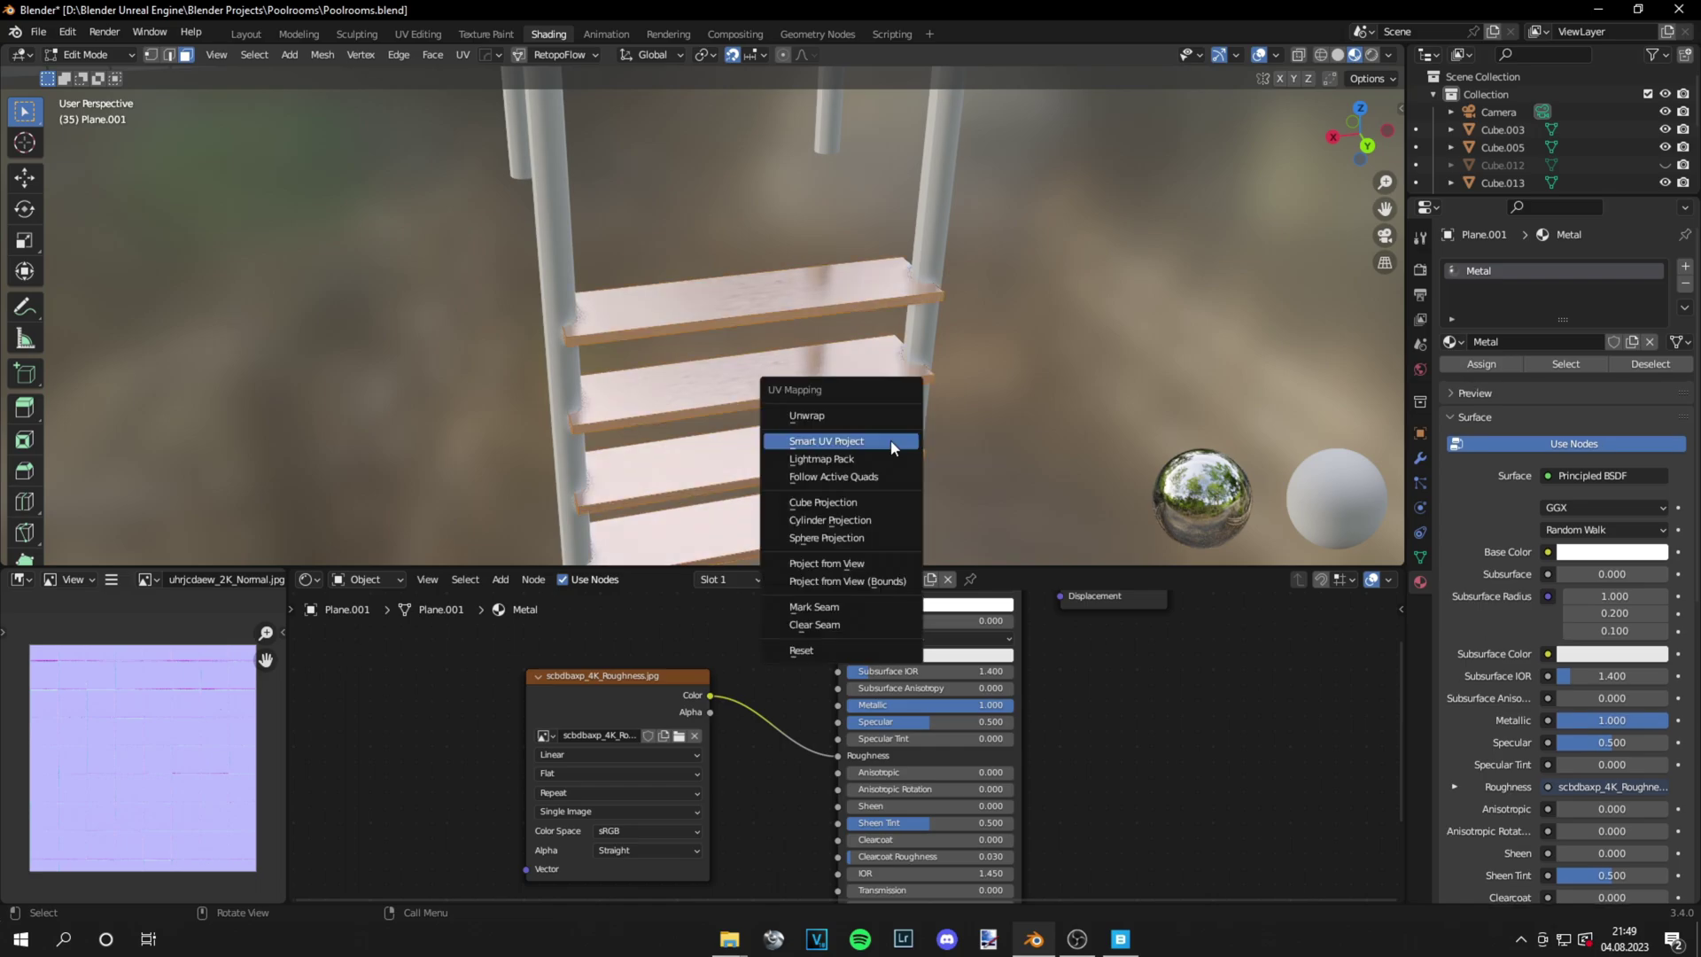
pyautogui.click(892, 442)
pyautogui.click(886, 596)
# Select all faces of the ladder's rails and unwrap them with Smart UV Project
pyautogui.click(932, 230)
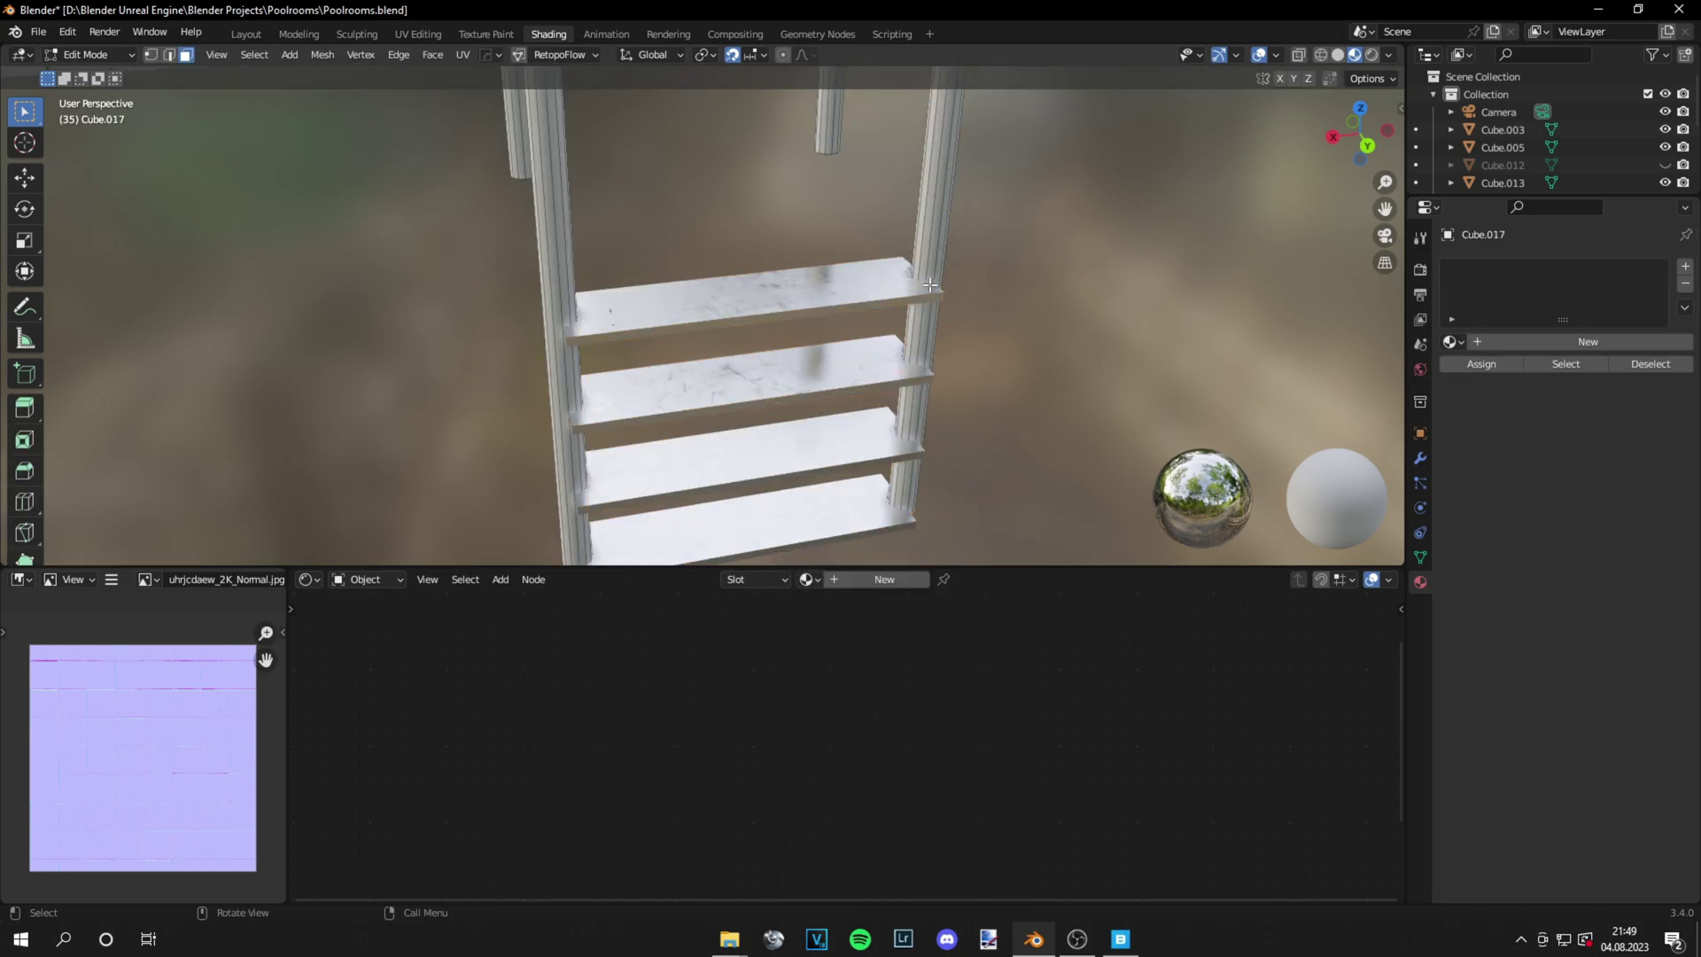
pyautogui.press('a')
pyautogui.press('u')
pyautogui.click(929, 282)
pyautogui.click(926, 447)
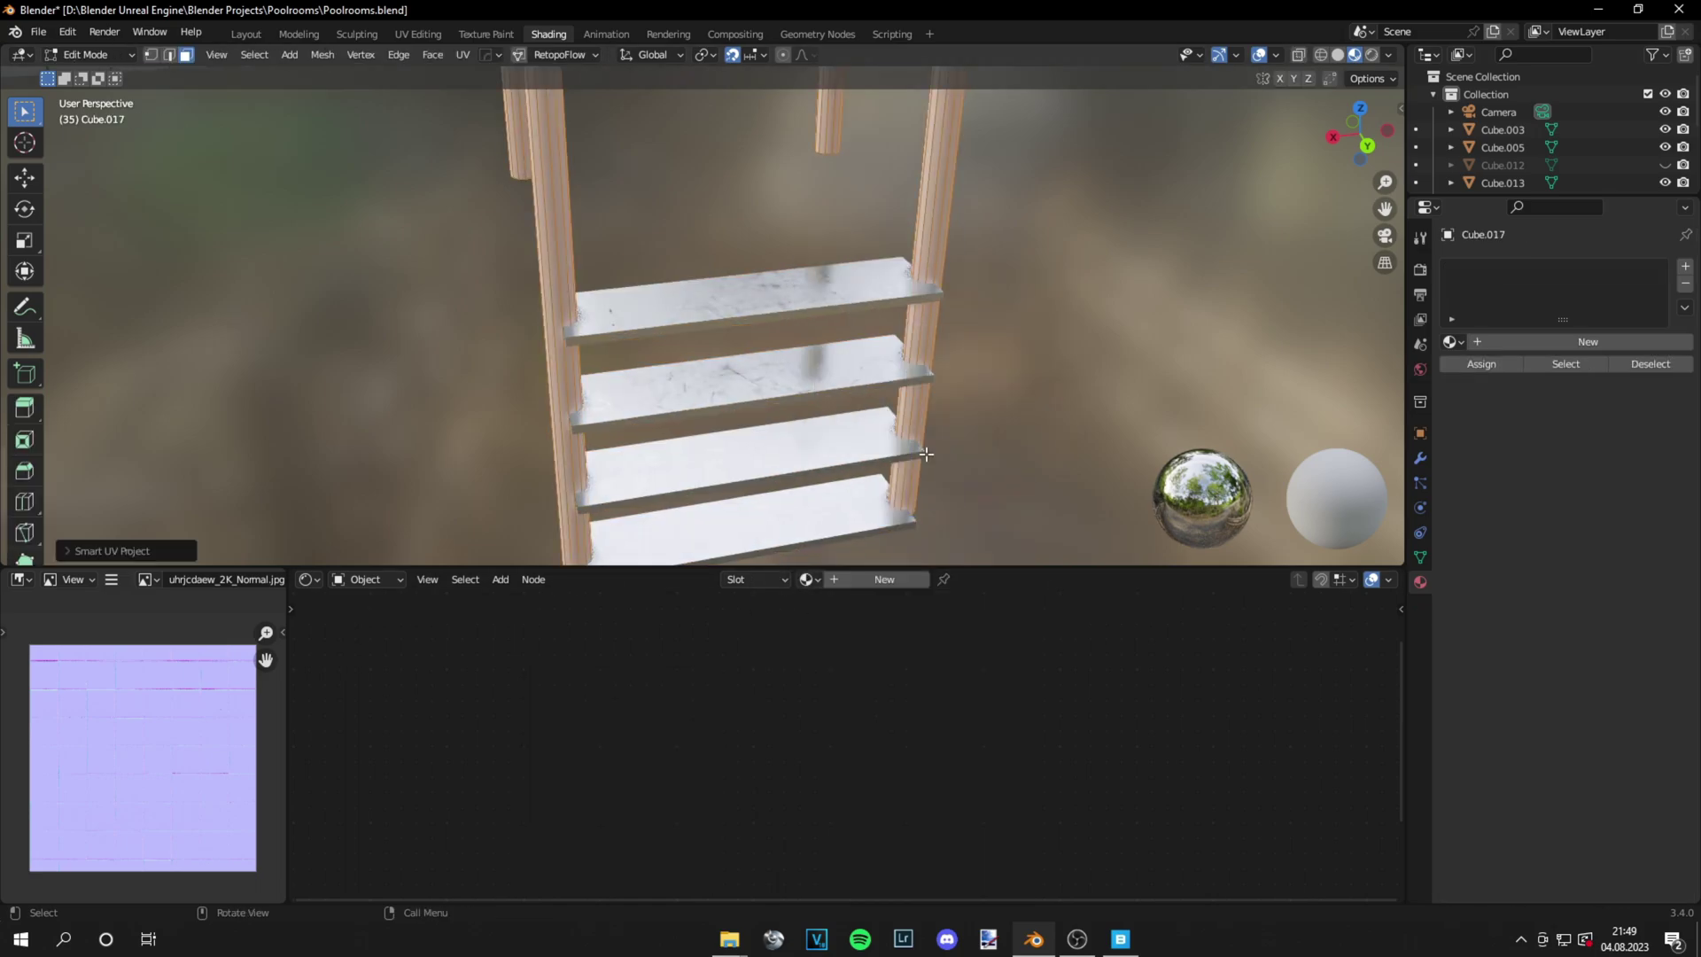
# Assign the existing Metal material to the ladder rails and return to Object Mode
pyautogui.click(809, 580)
pyautogui.click(846, 605)
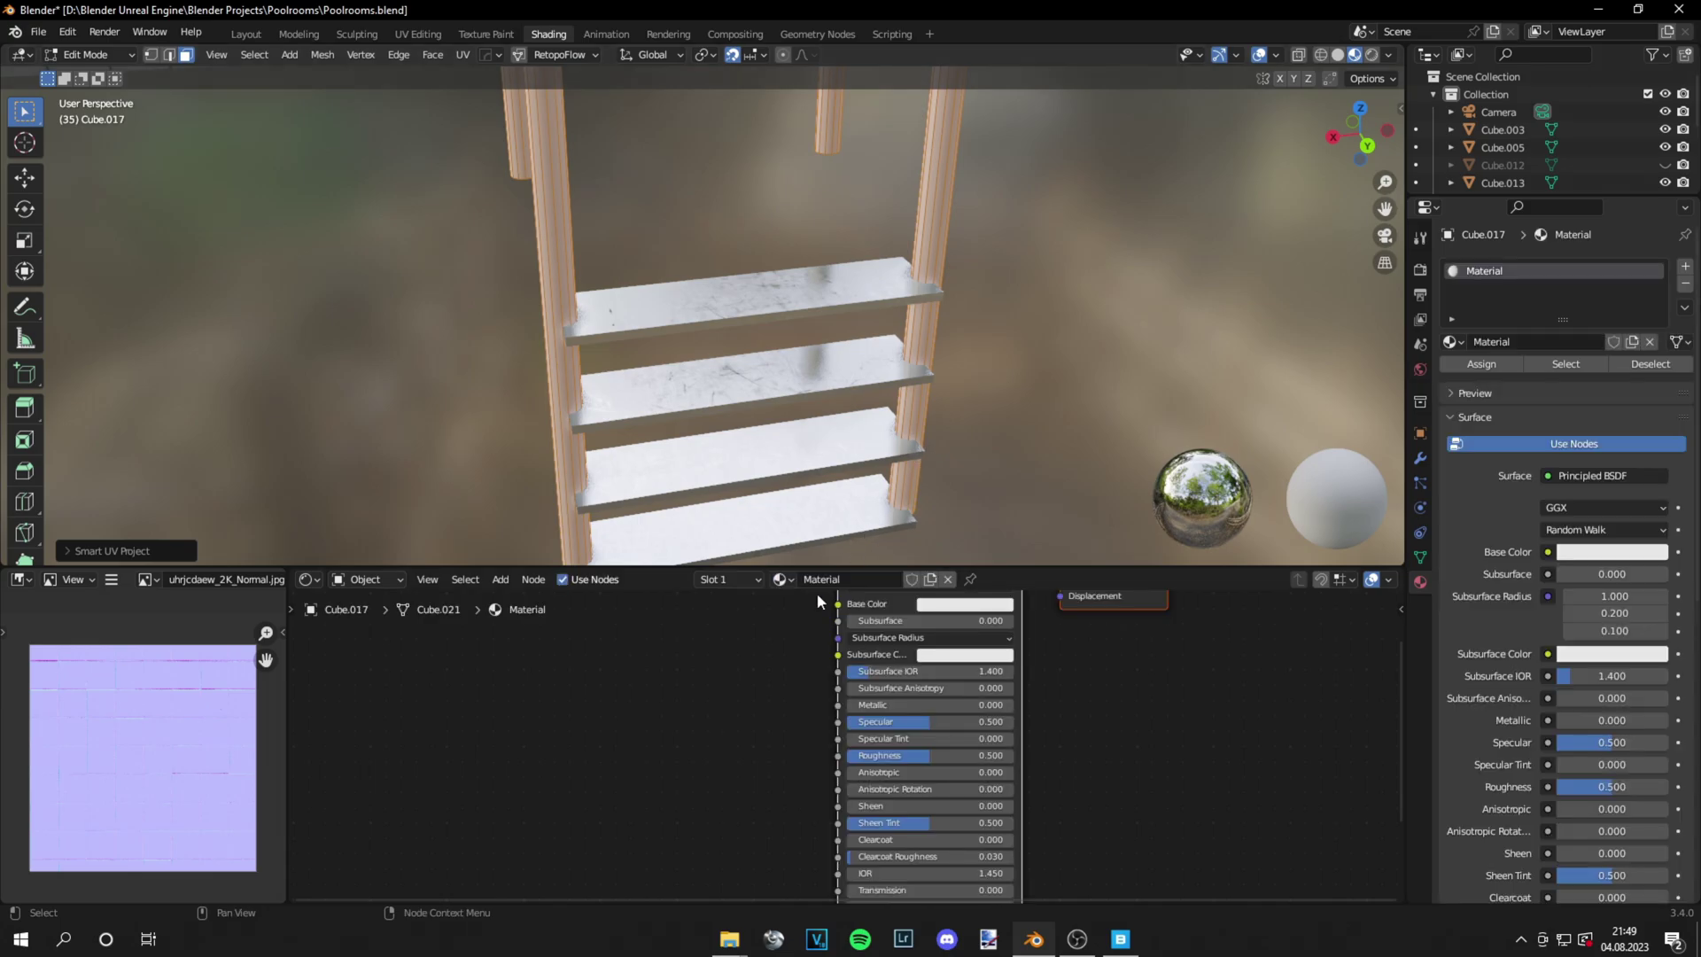
pyautogui.click(779, 580)
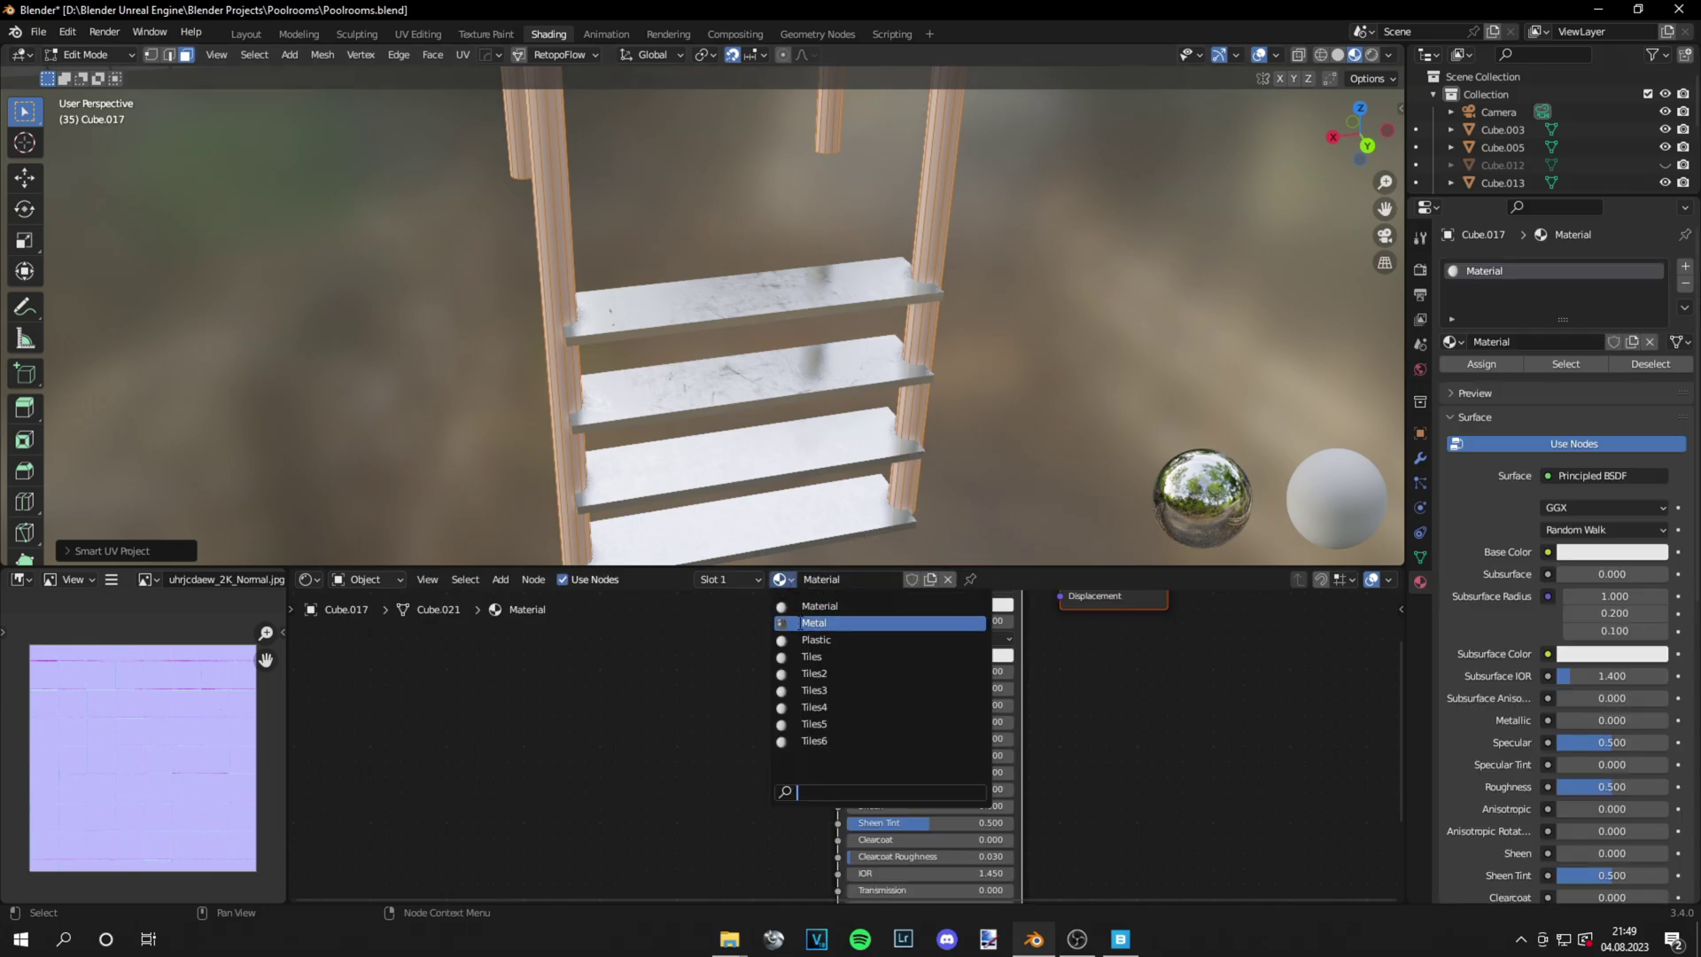
pyautogui.click(846, 623)
pyautogui.press('Tab')
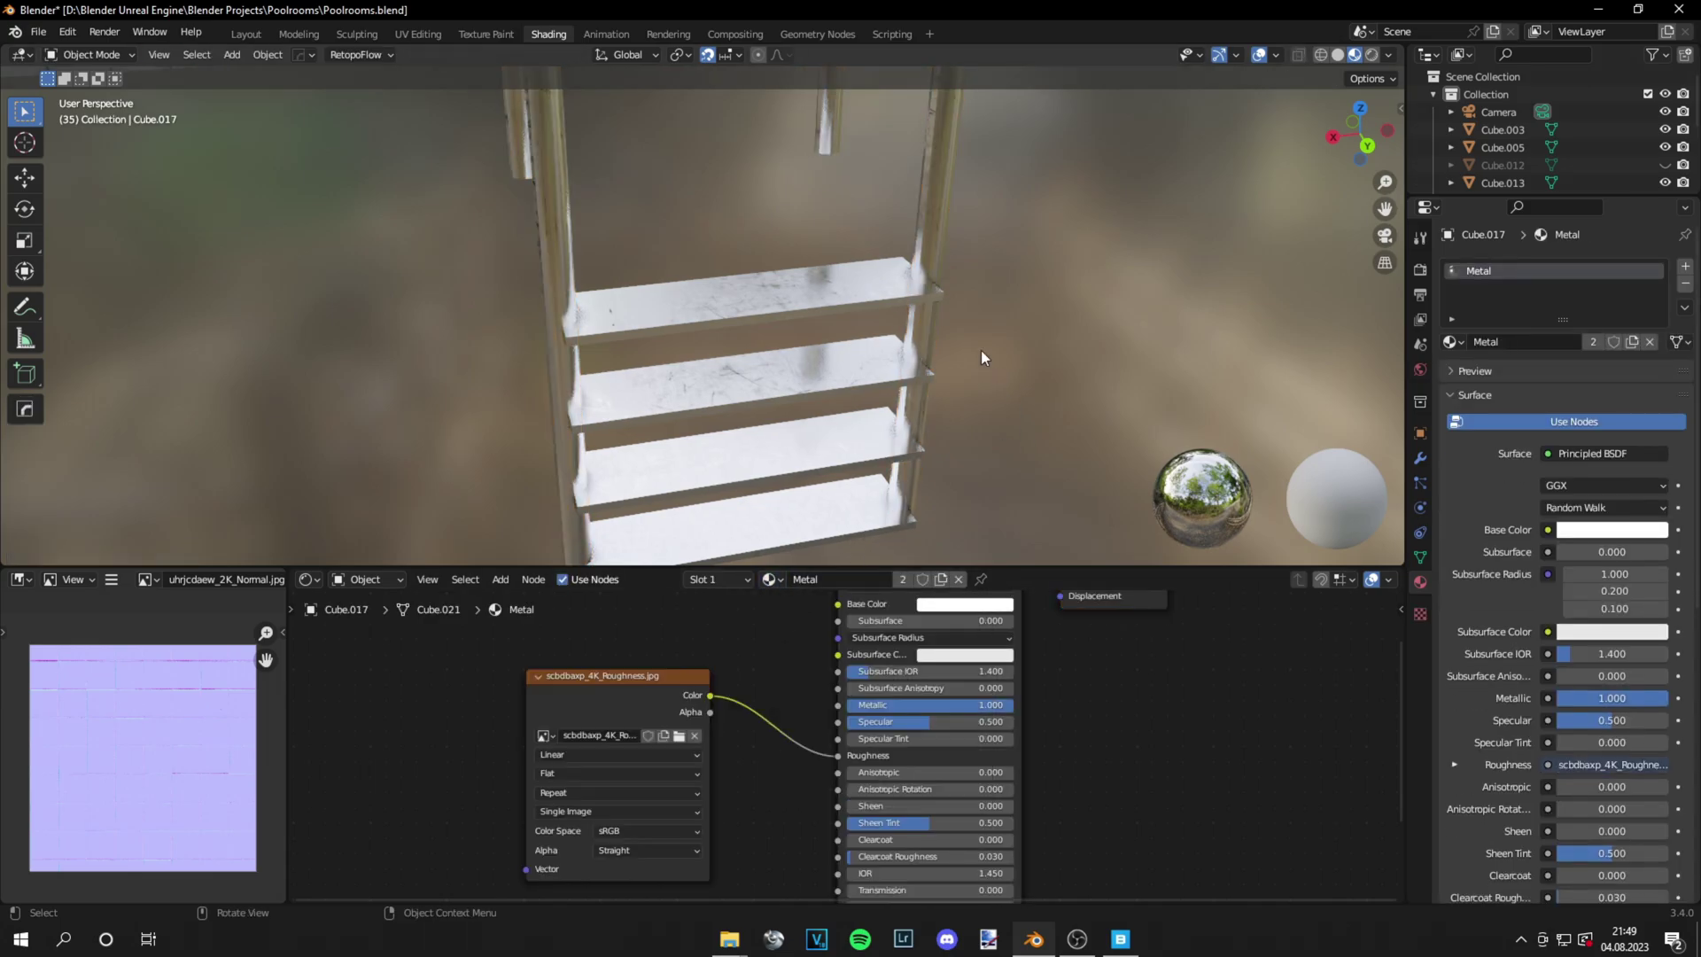
# Show the ladder in rendered shading without overlays and set the Metal material's Bright/Contrast brightness to 0.1
pyautogui.click(1371, 54)
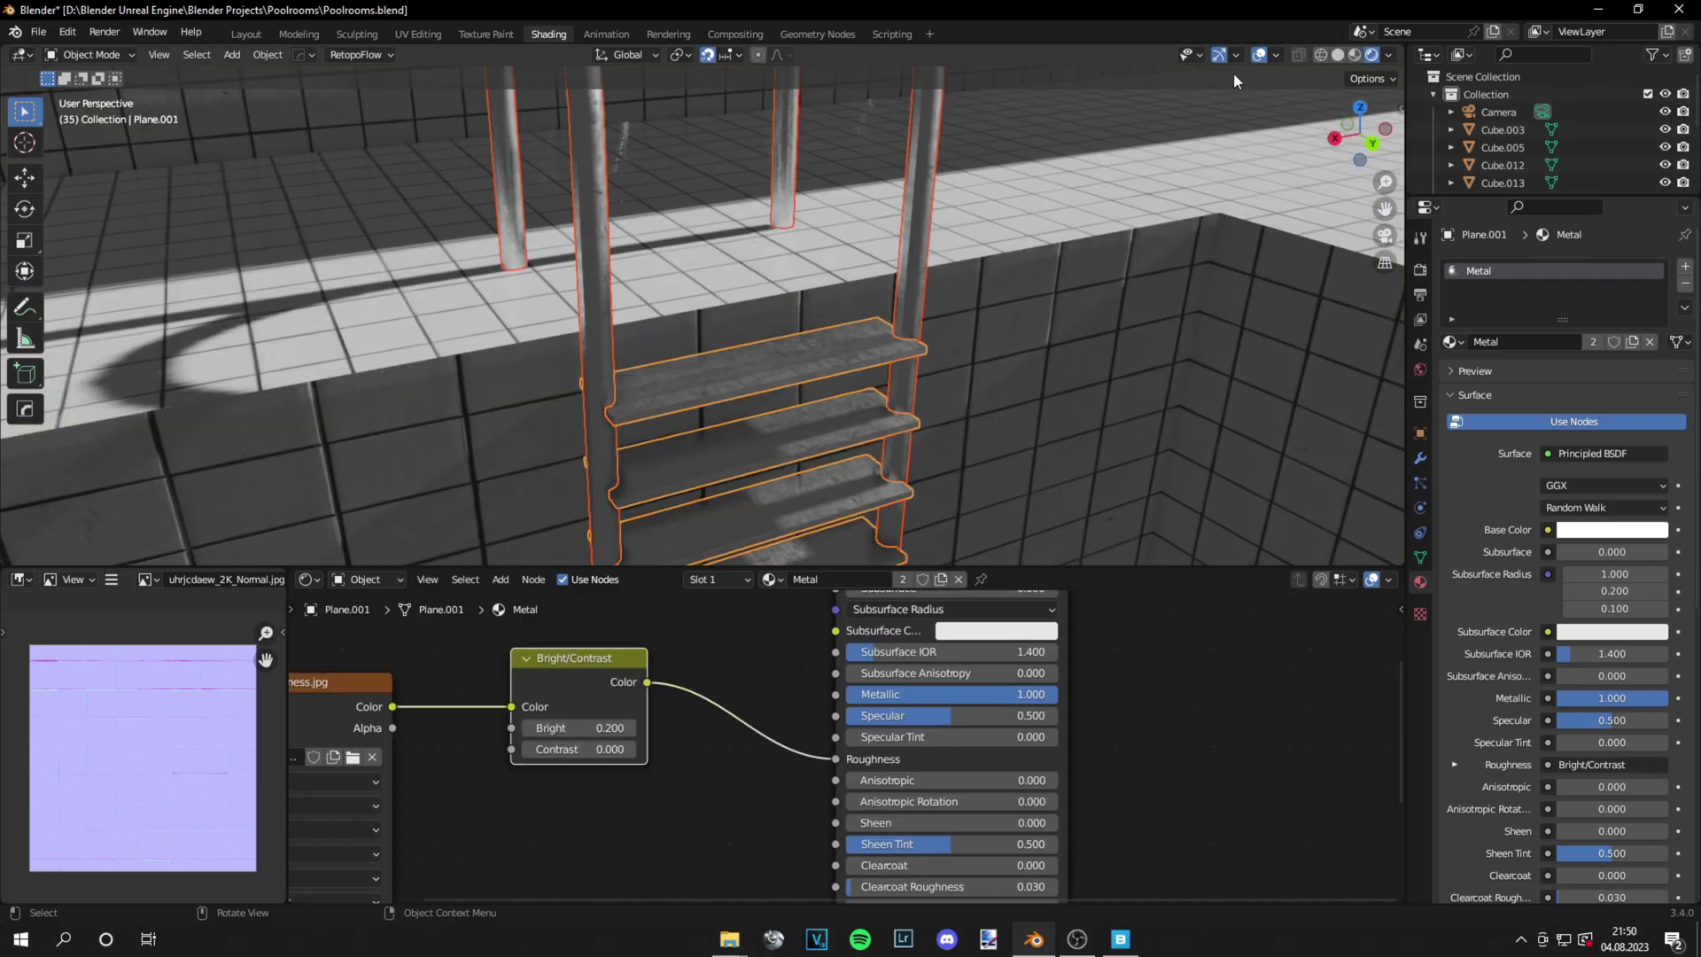
pyautogui.click(1258, 55)
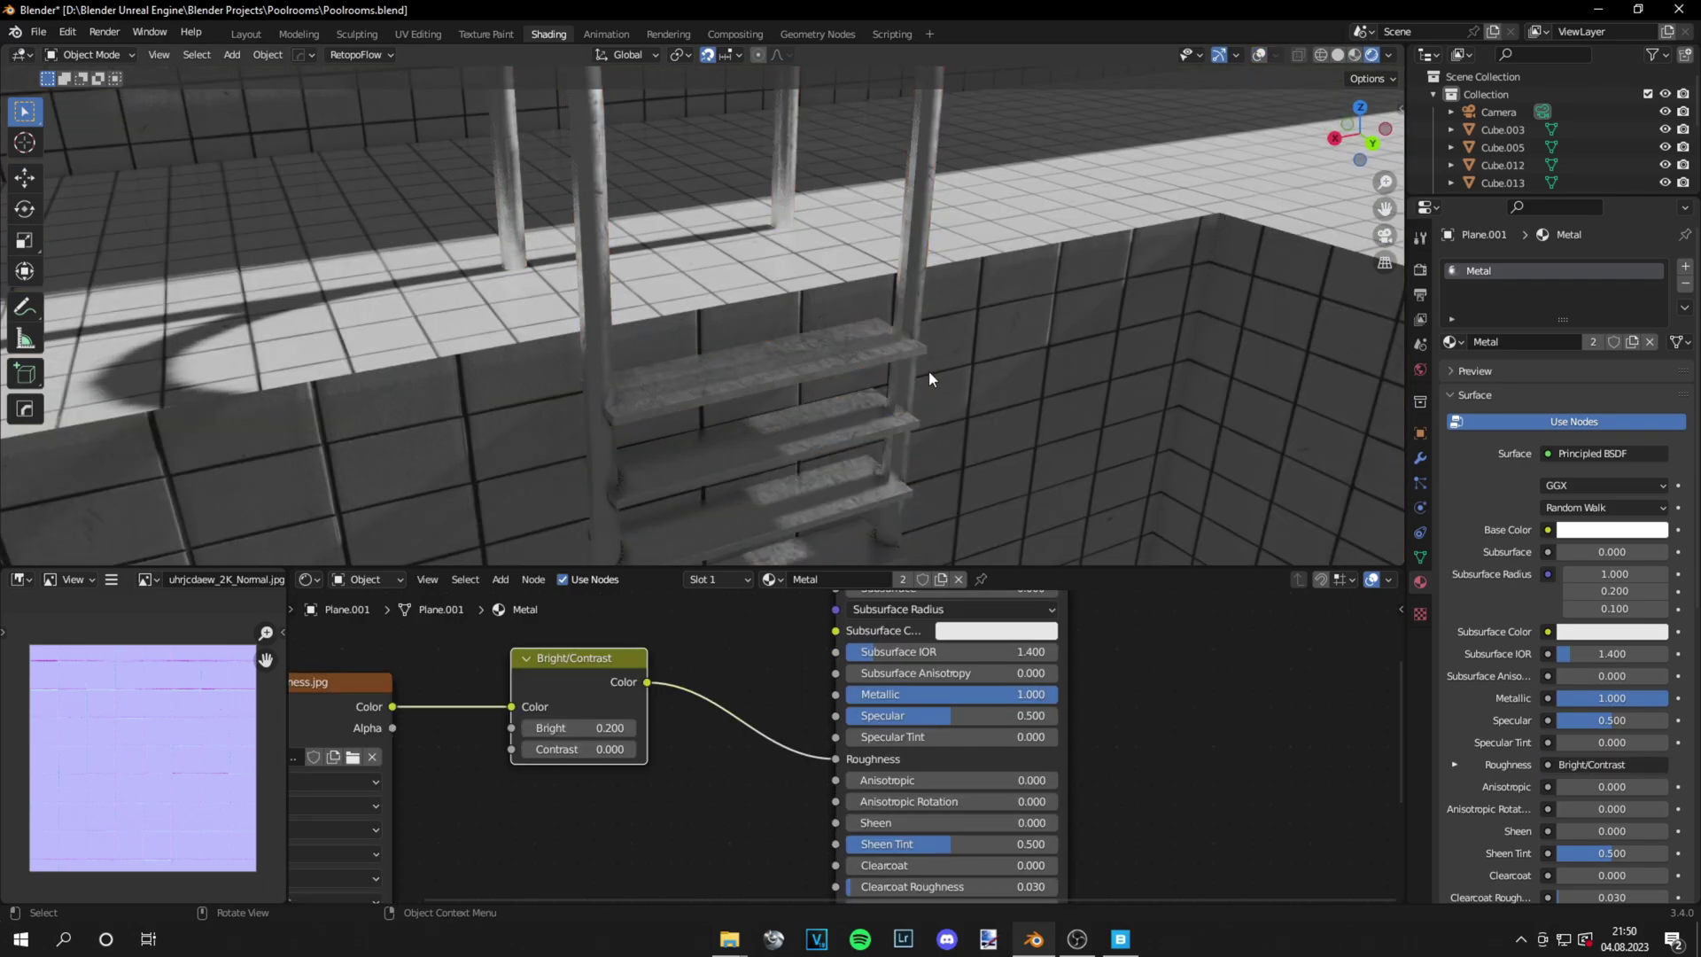
pyautogui.scroll(4, 882, 421)
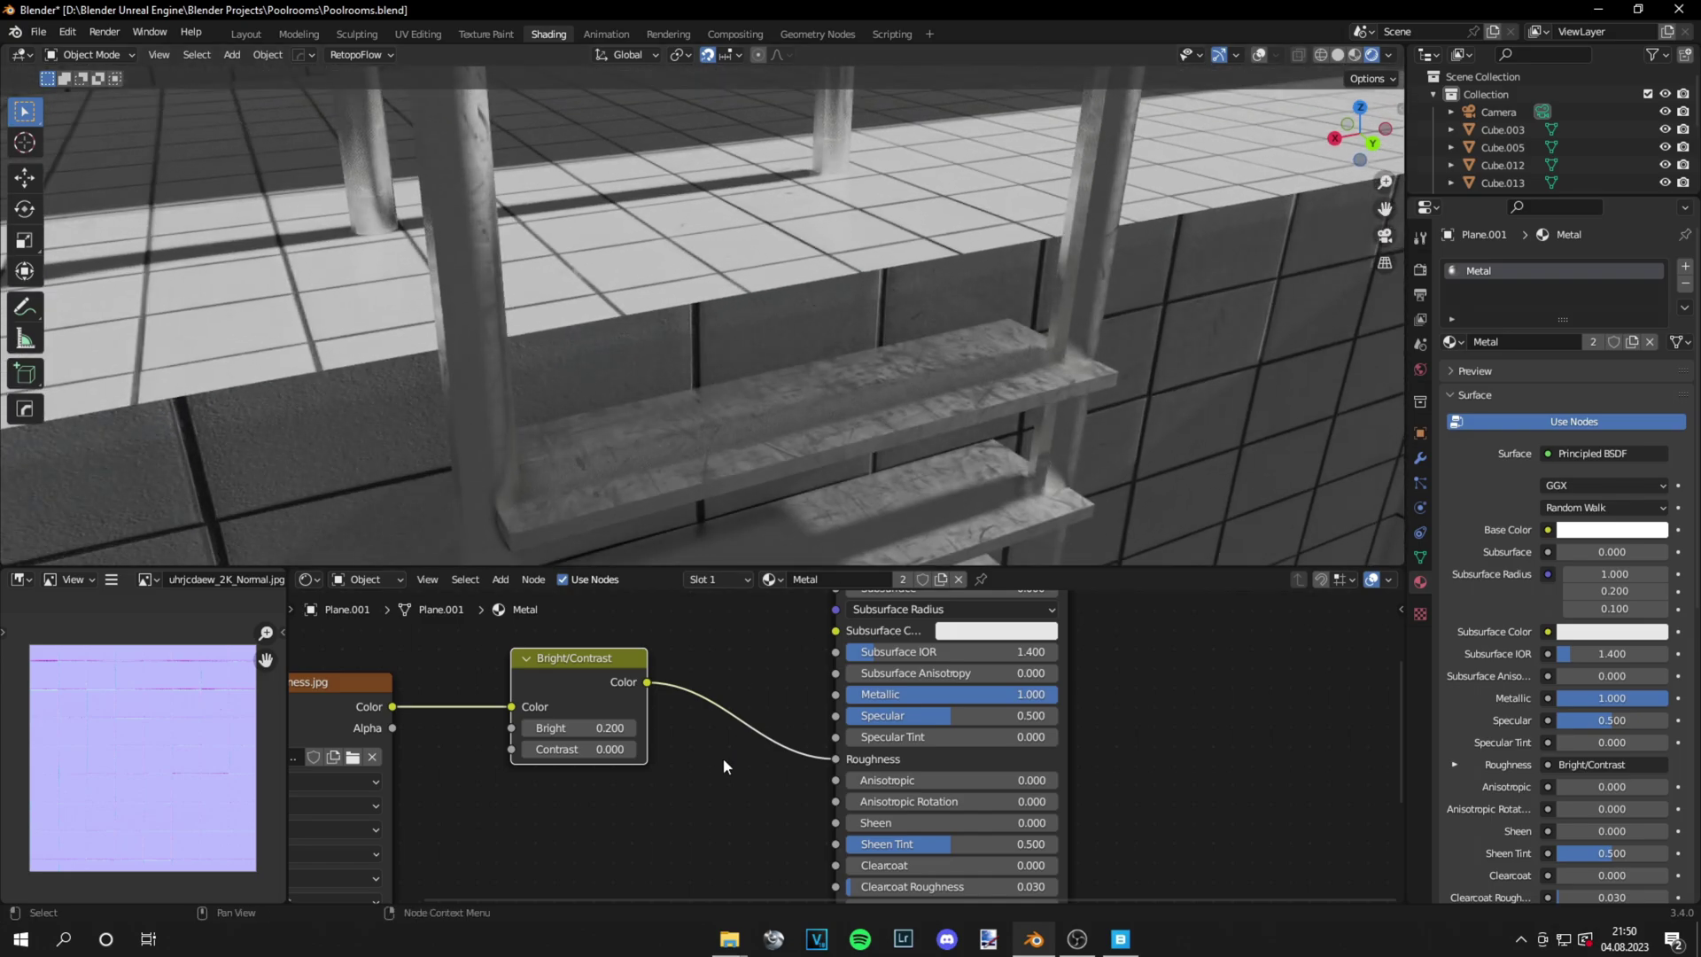
pyautogui.click(530, 728)
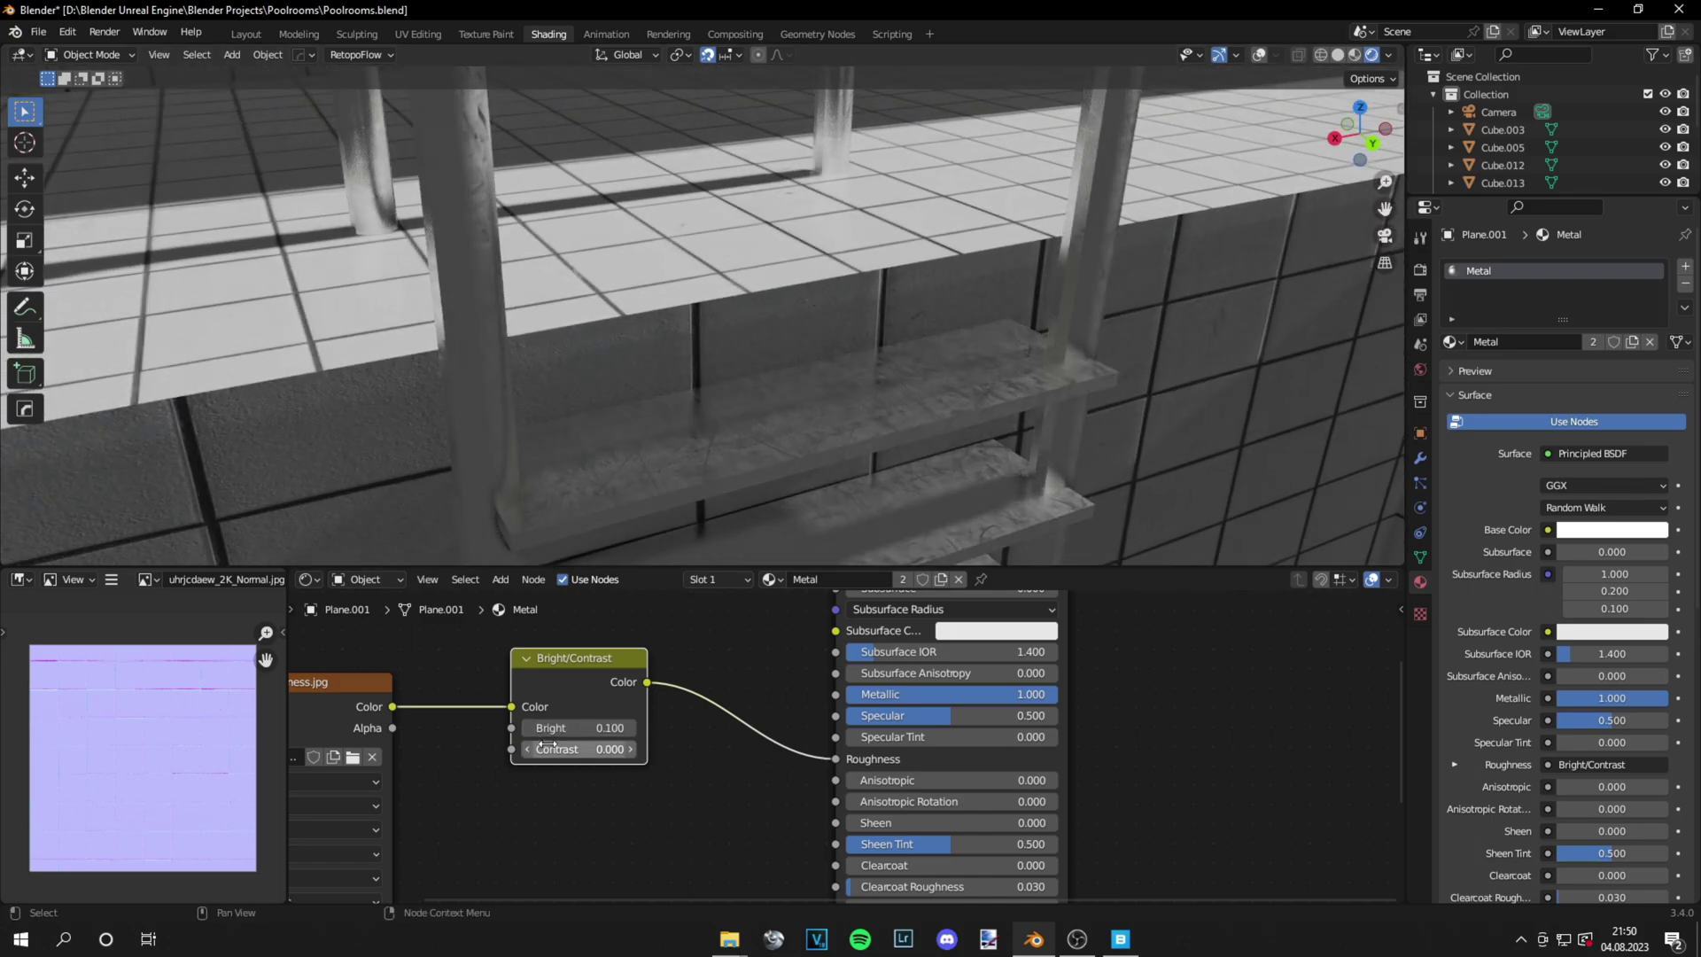
pyautogui.scroll(-4, 910, 332)
pyautogui.scroll(-3, 904, 340)
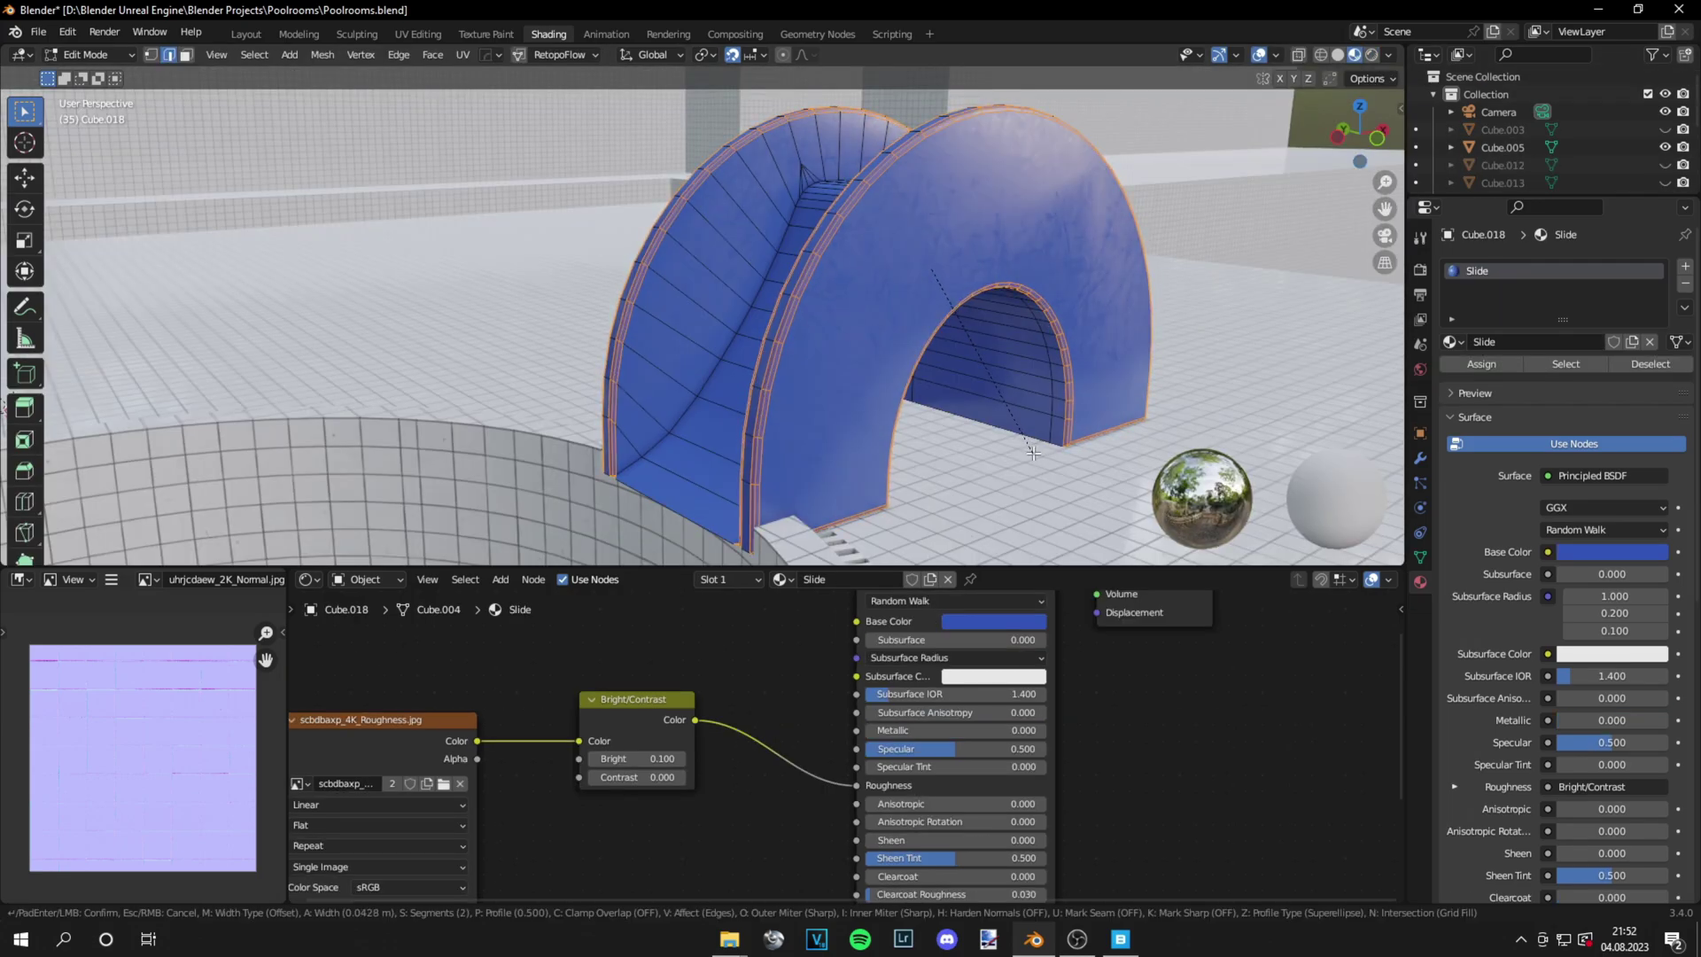
# Bevel the blue slide's selected edges by about 0.043 m with two segments and check them in Object Mode
pyautogui.click(1035, 453)
pyautogui.press('Tab')
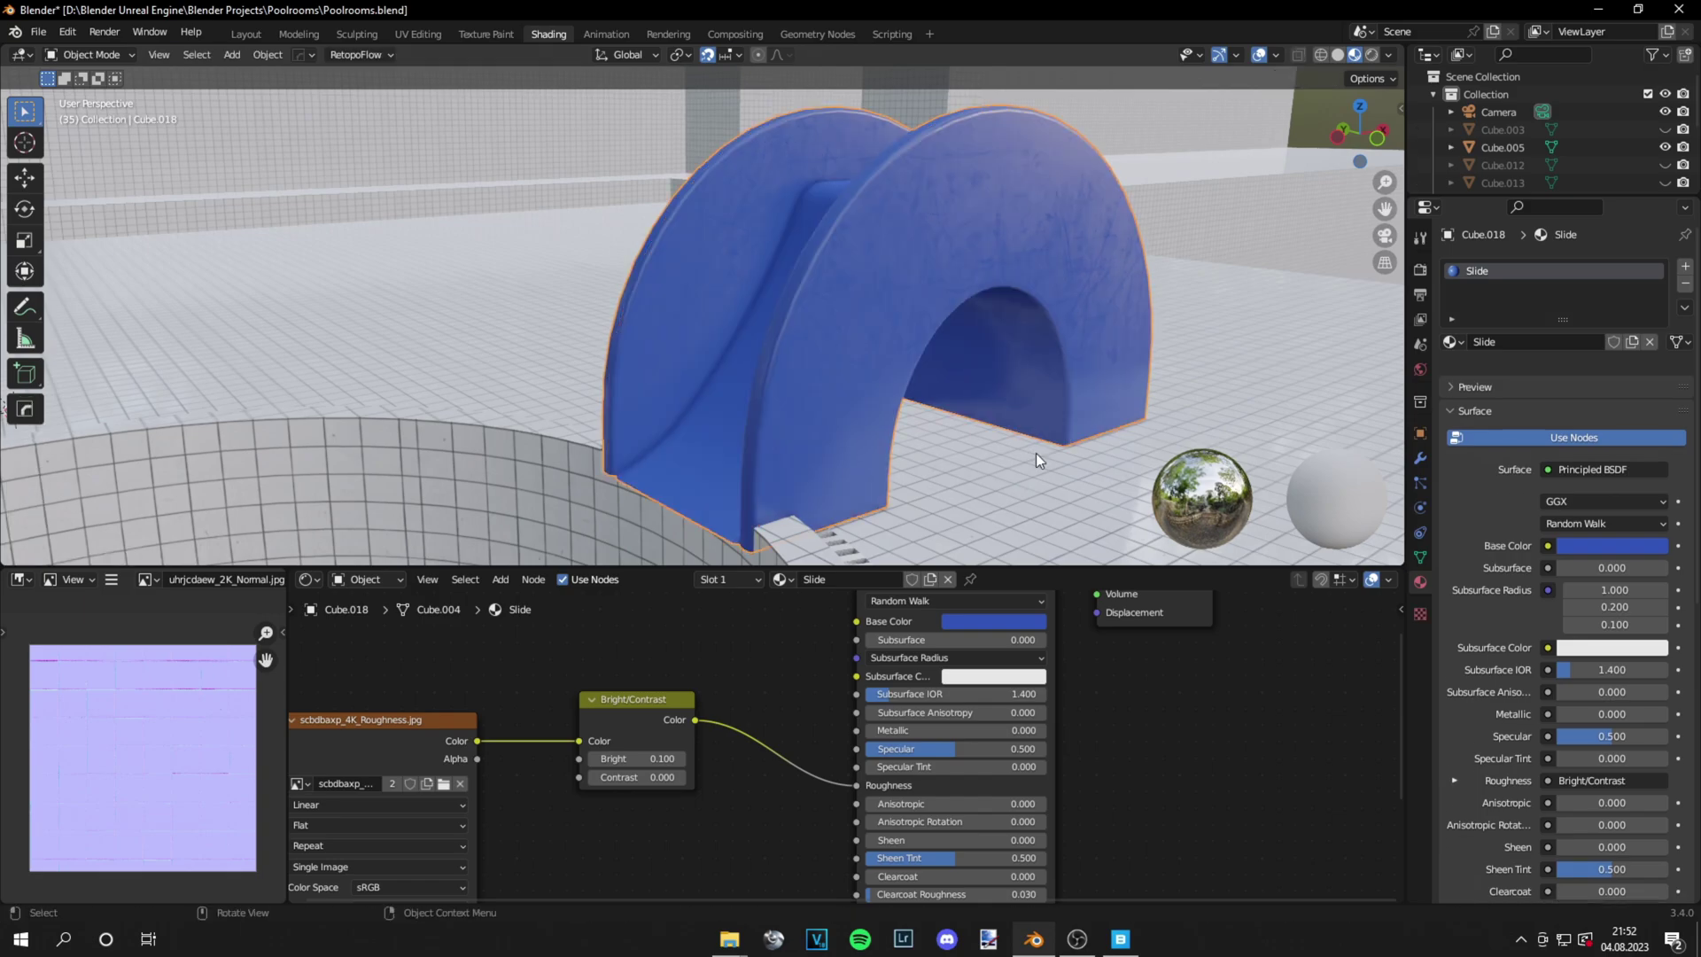
pyautogui.scroll(-5, 1020, 443)
pyautogui.click(1334, 317)
pyautogui.scroll(3, 980, 361)
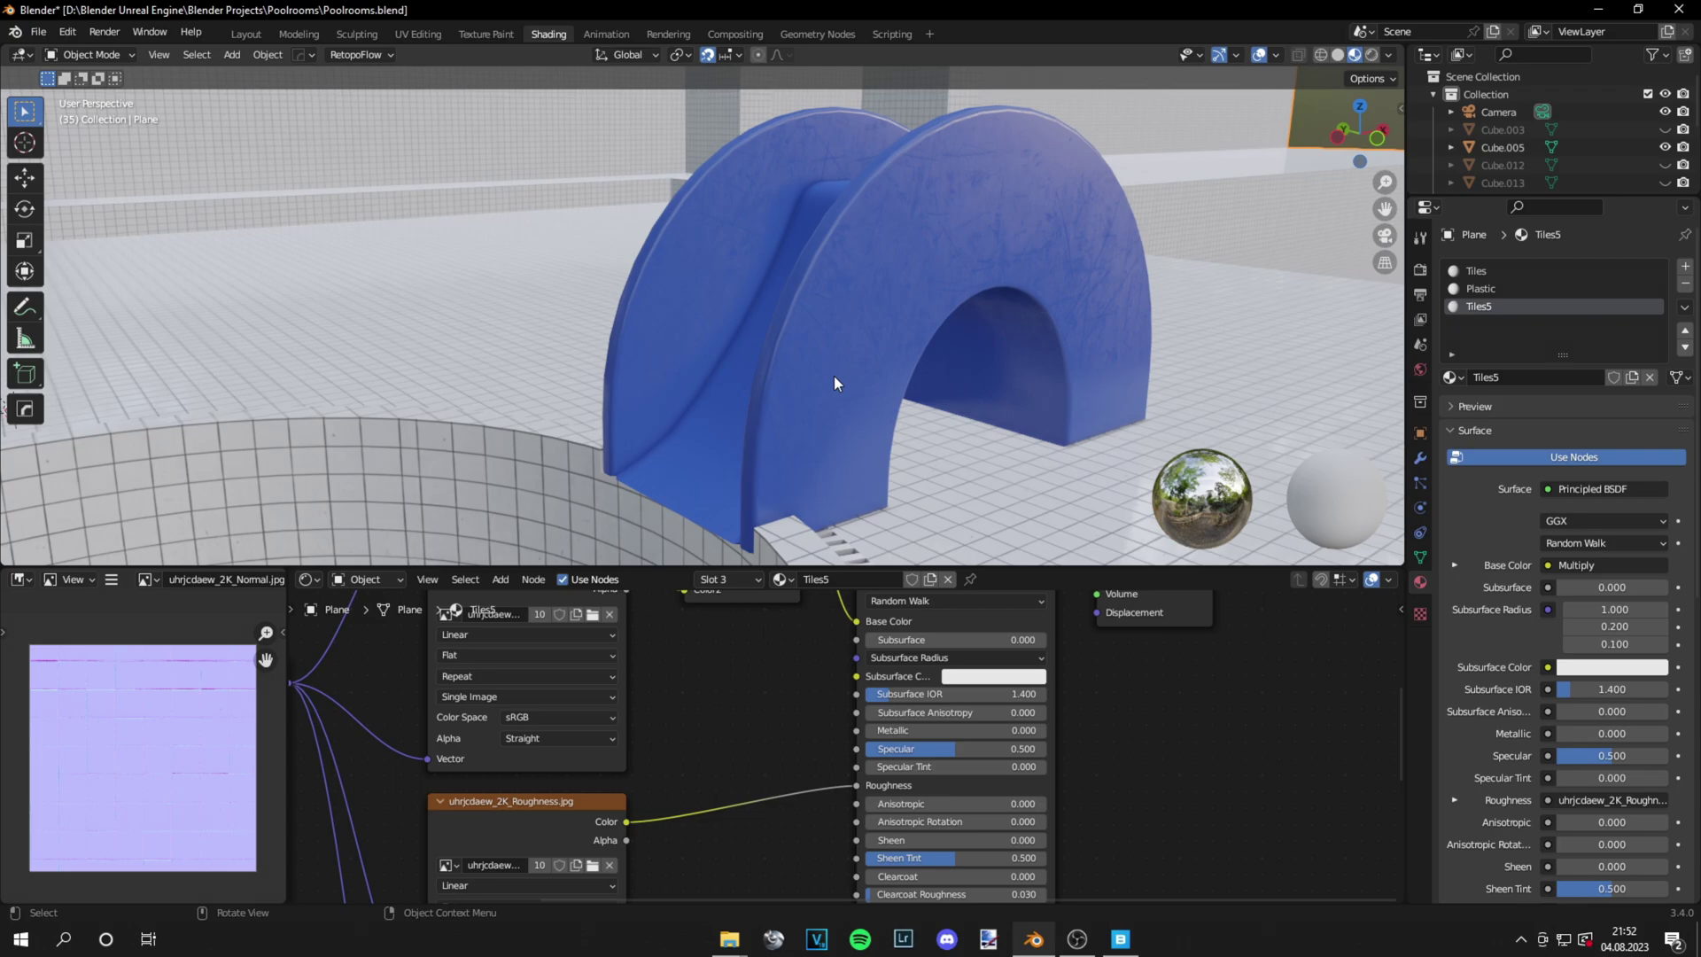
pyautogui.moveTo(830, 381); pyautogui.dragTo(838, 492, button='middle')
pyautogui.scroll(5, 843, 459)
pyautogui.press('Tab')
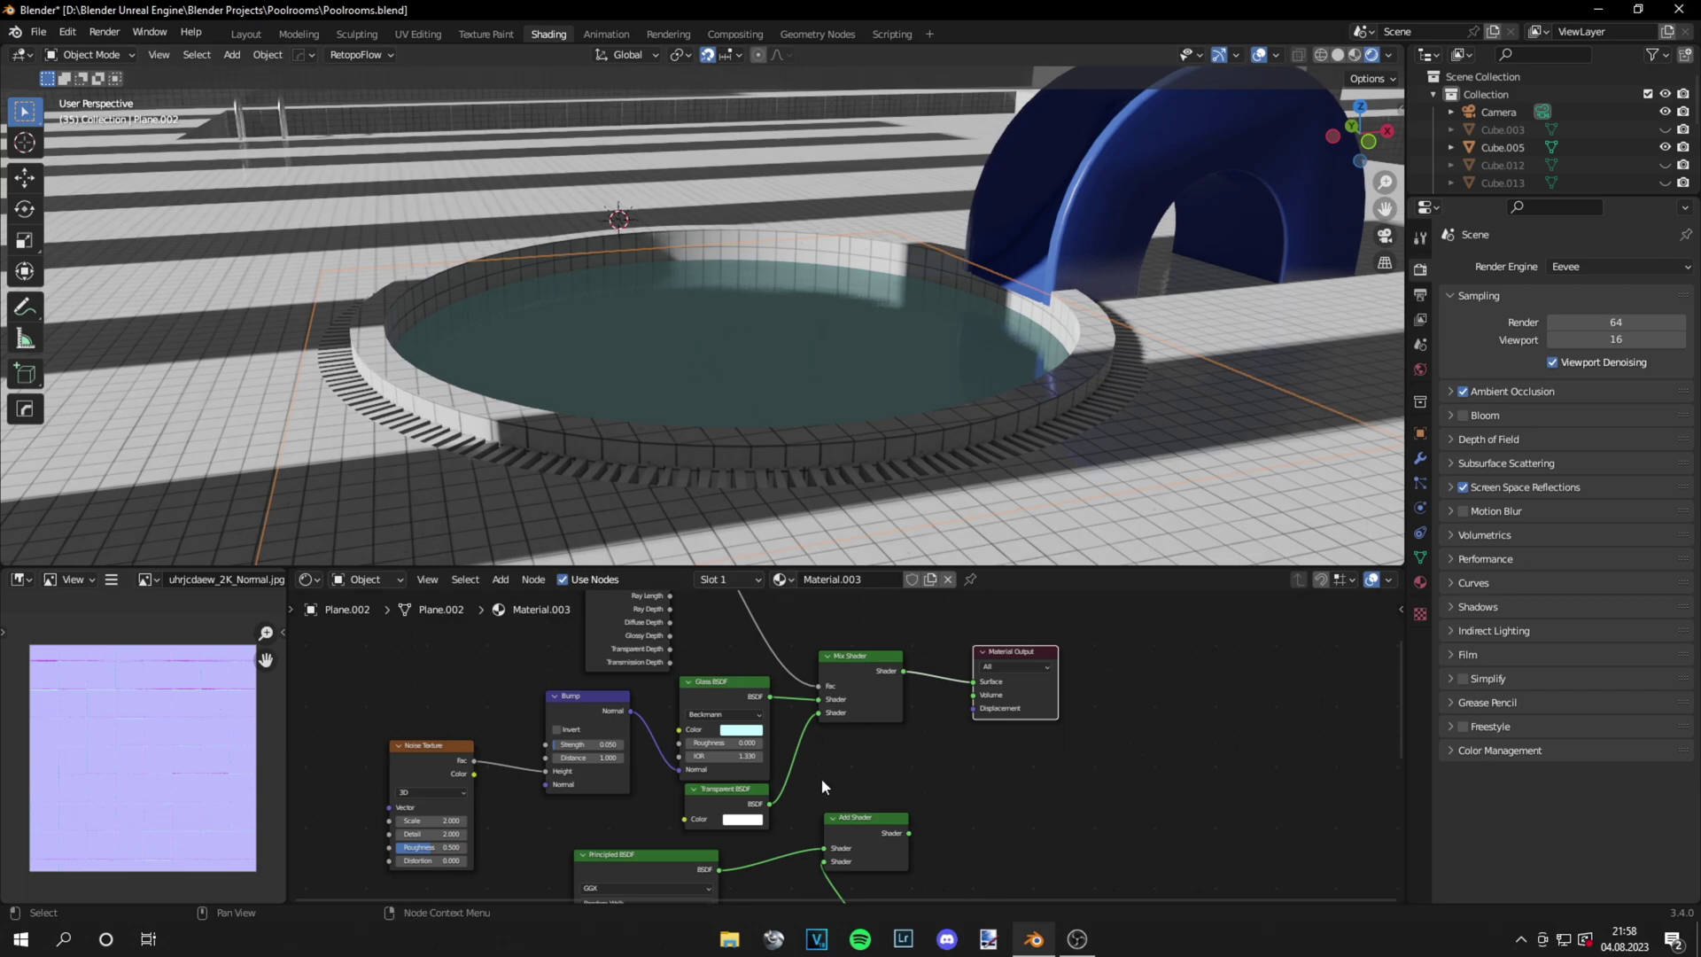
# Review the water material's shader nodes and the Eevee Screen Space Reflections options
pyautogui.scroll(2, 822, 788)
pyautogui.moveTo(822, 789); pyautogui.dragTo(877, 840, button='middle')
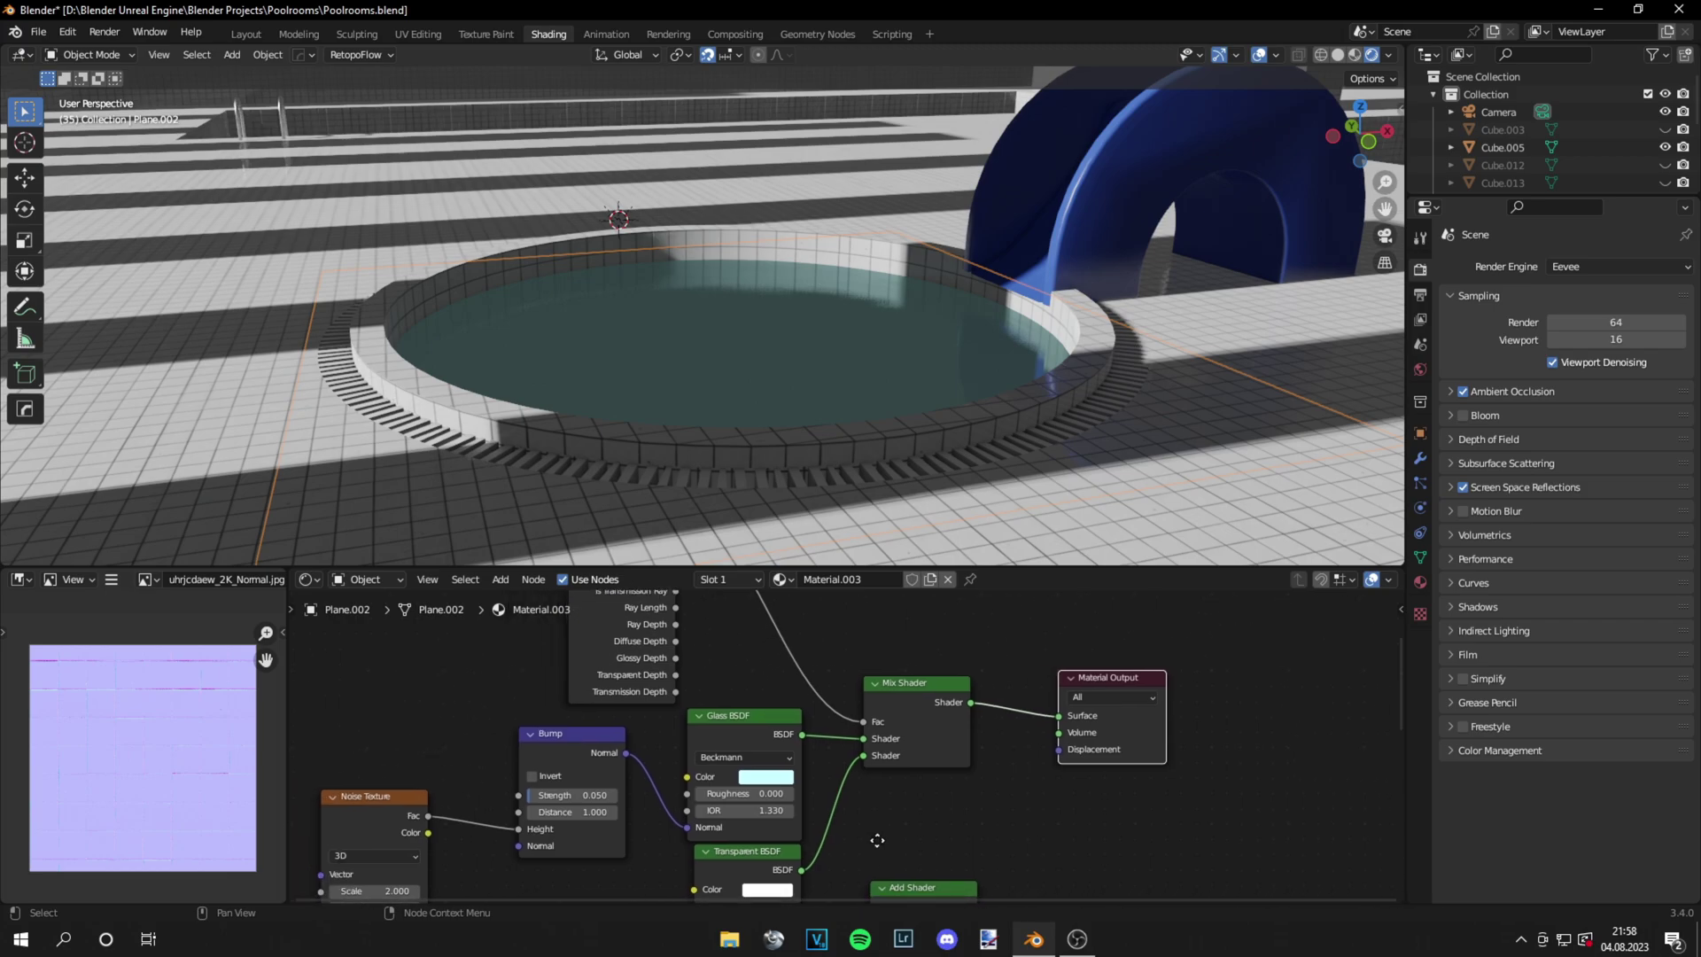
pyautogui.click(1451, 486)
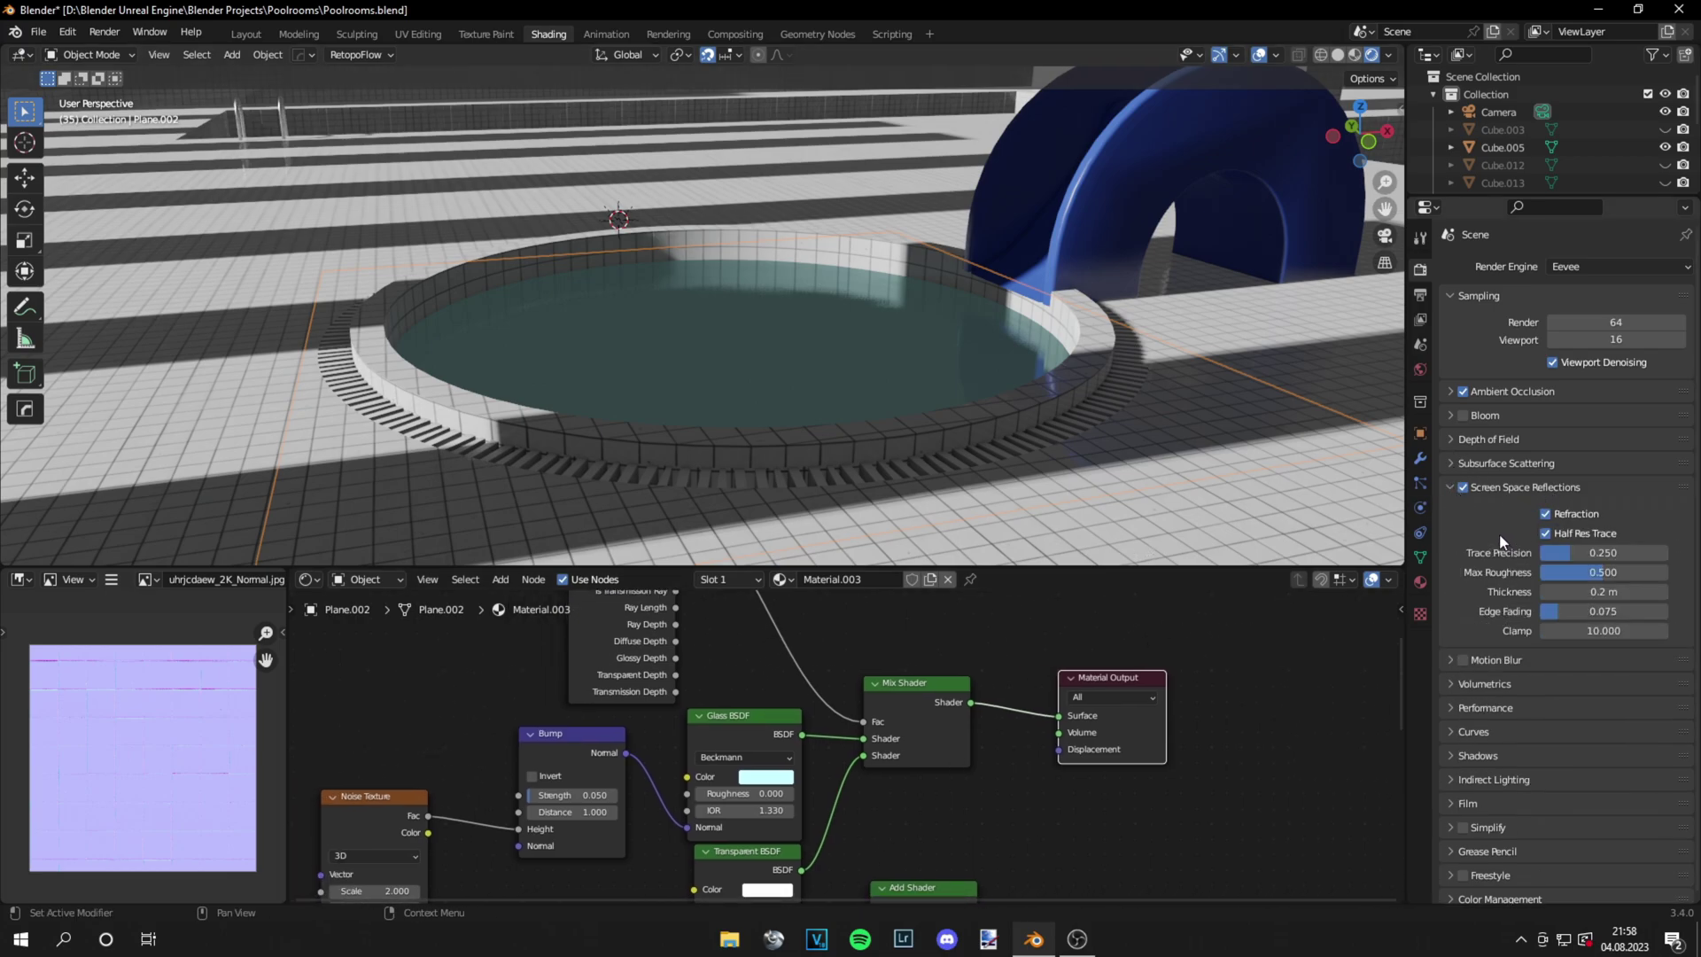
pyautogui.click(1450, 488)
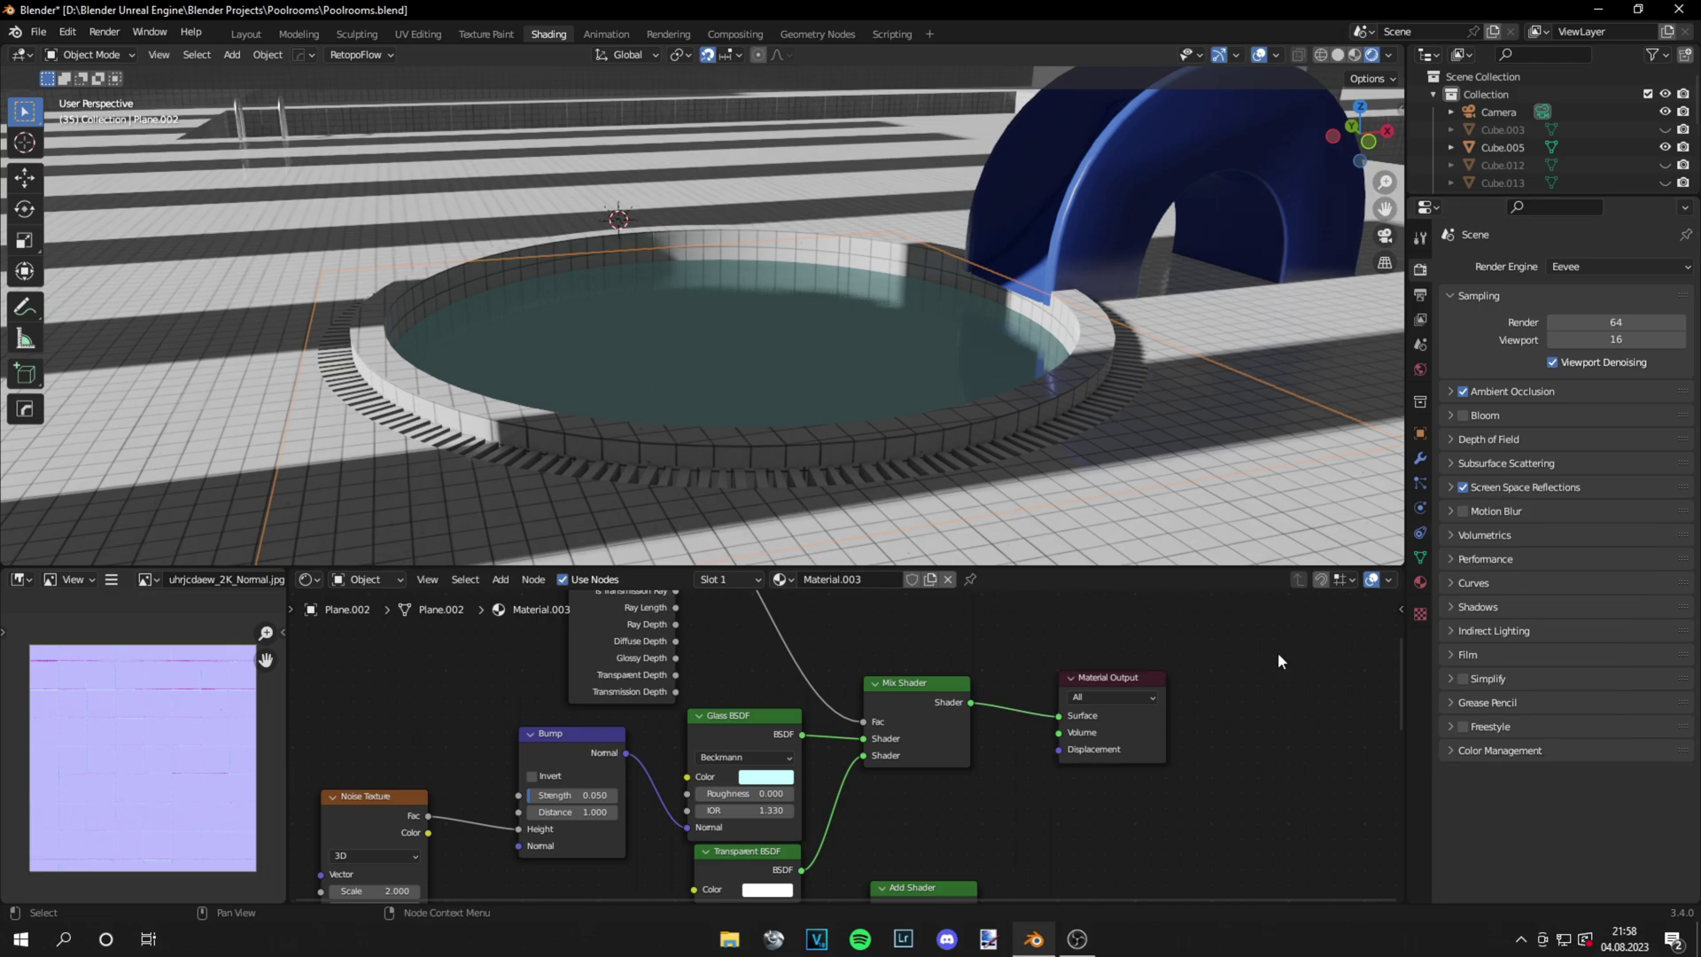
# Enable Screen Space Refraction and Subsurface Translucency for the water material
pyautogui.press('n')
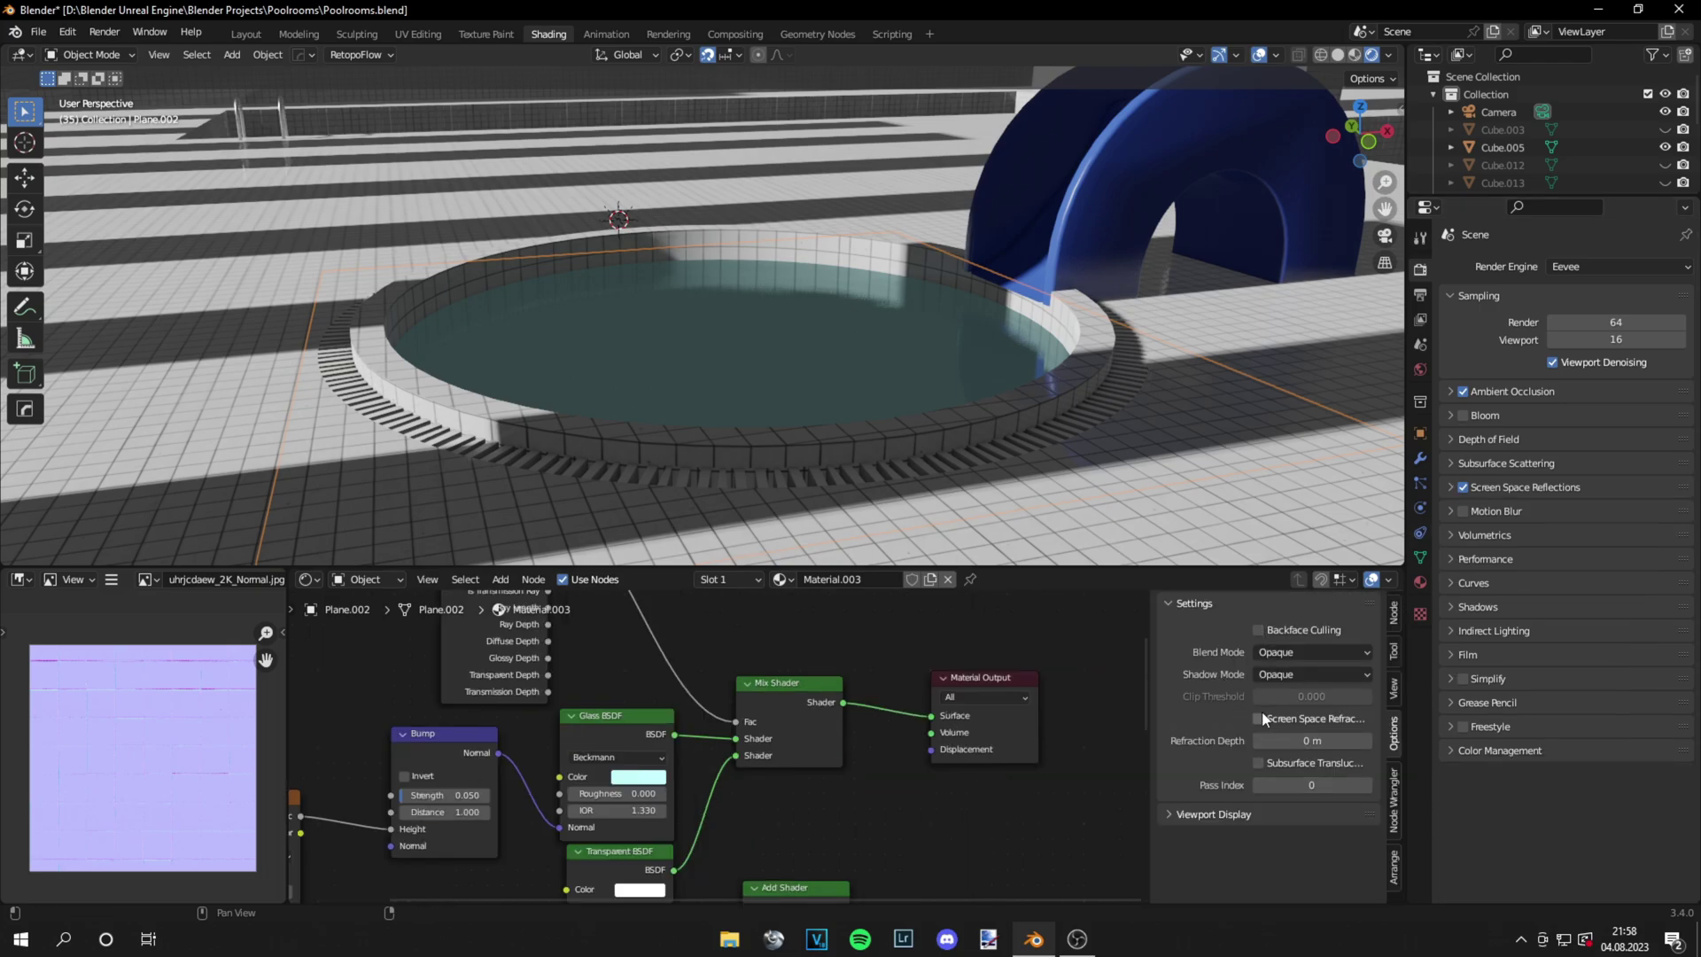
pyautogui.click(1258, 718)
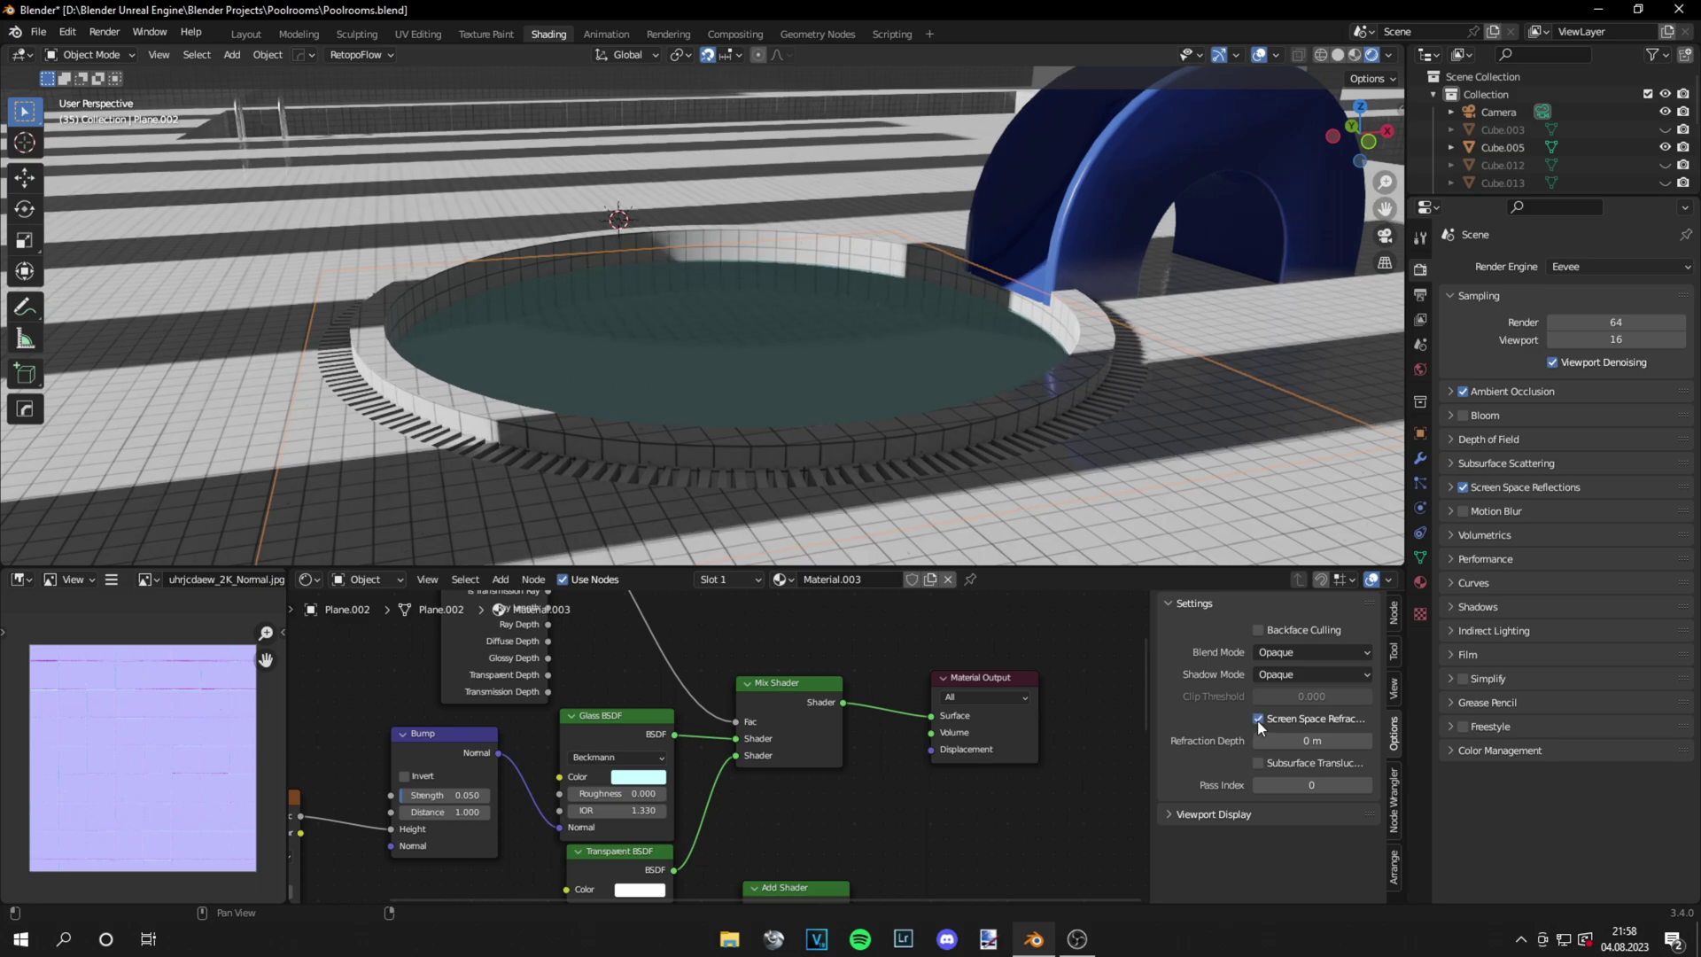
pyautogui.click(1258, 763)
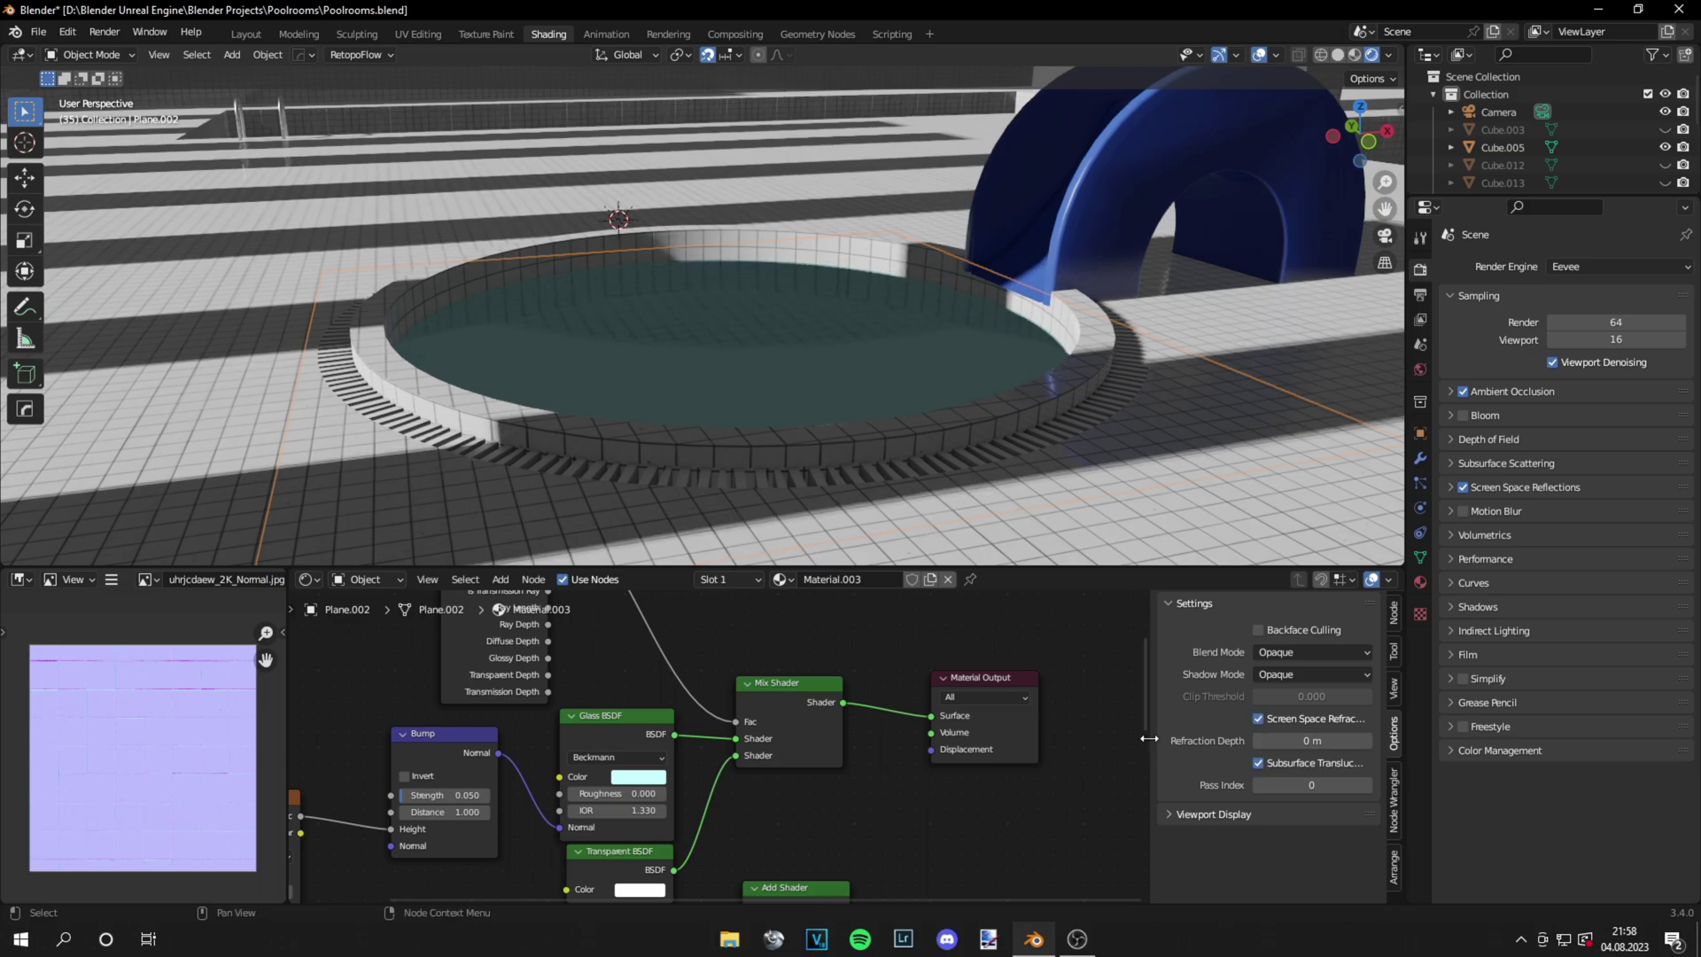
pyautogui.press('n')
# Try the Add Shader in the water material's Volume output and disconnect it again
pyautogui.keyDown('shift'); pyautogui.scroll(-5, 938, 724); pyautogui.keyUp('shift')
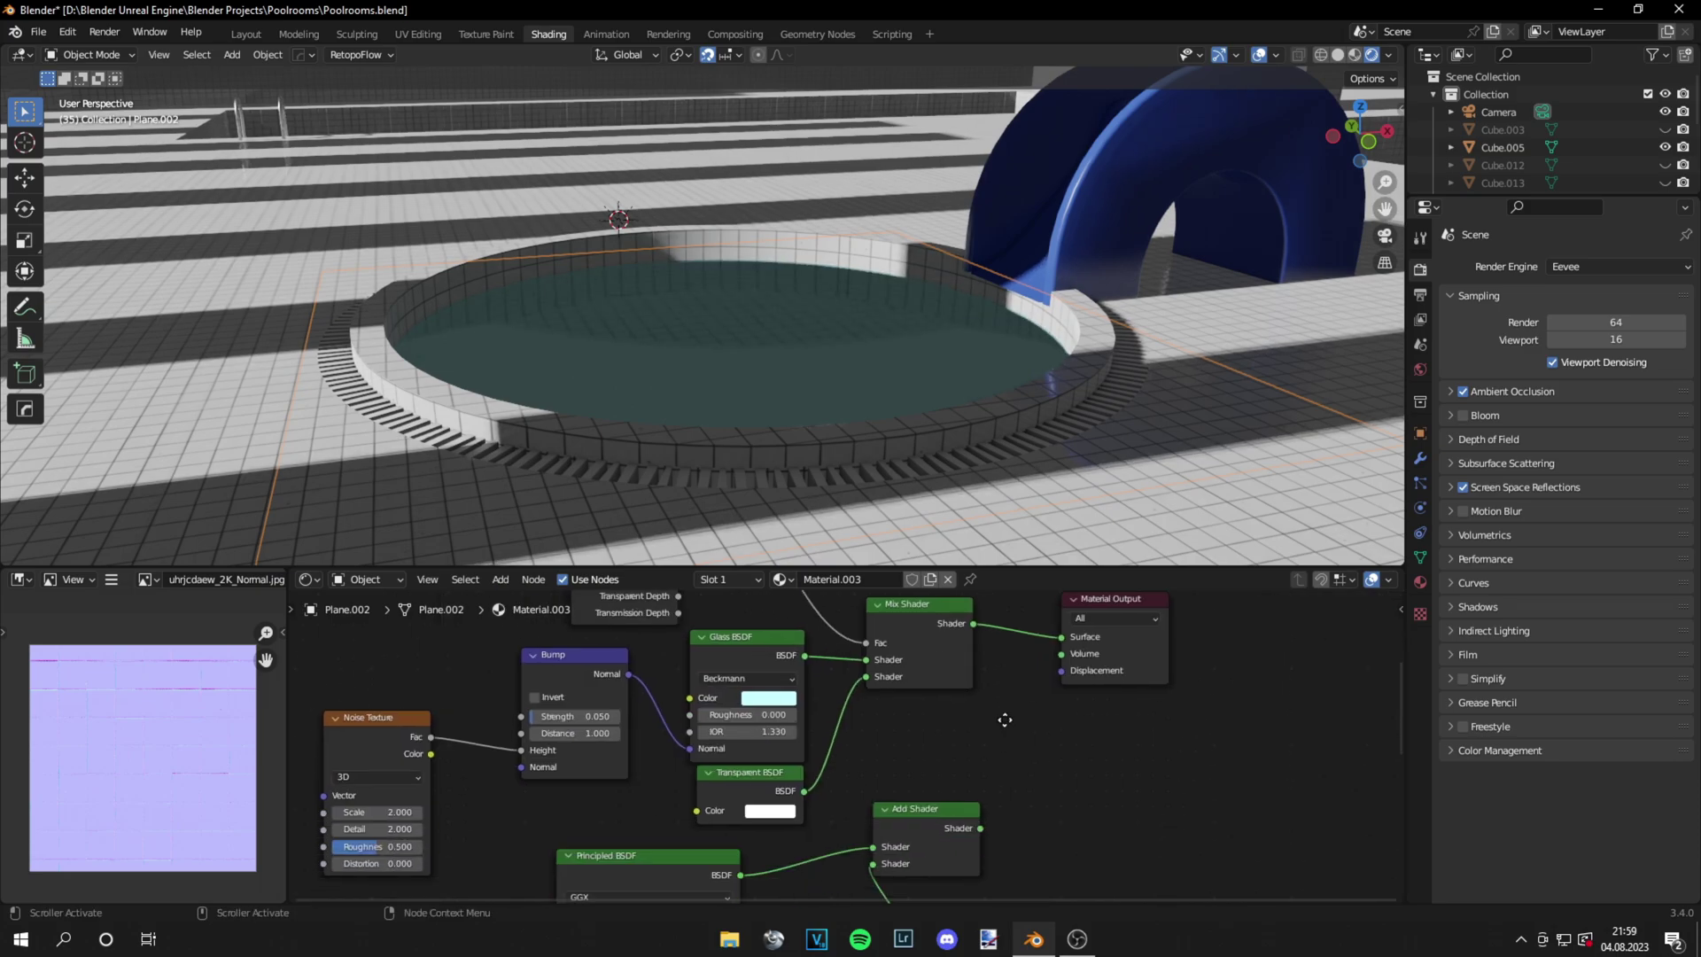
pyautogui.keyDown('shift'); pyautogui.scroll(4, 965, 719); pyautogui.keyUp('shift')
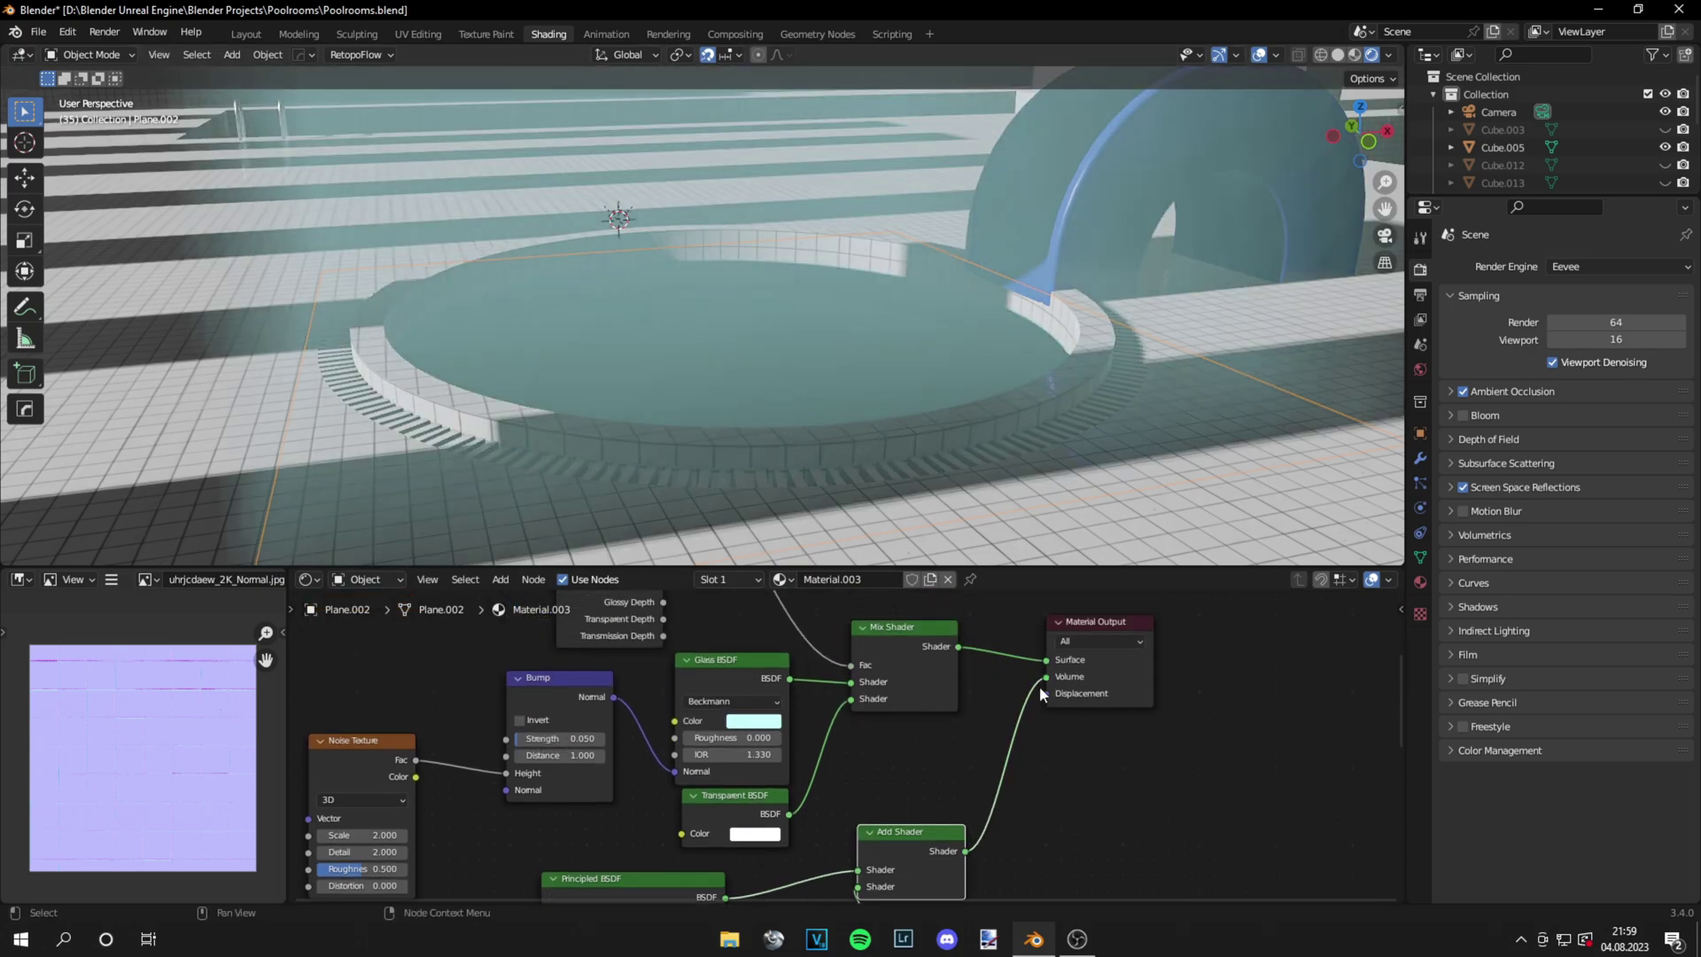
pyautogui.moveTo(1046, 681); pyautogui.dragTo(1021, 686)
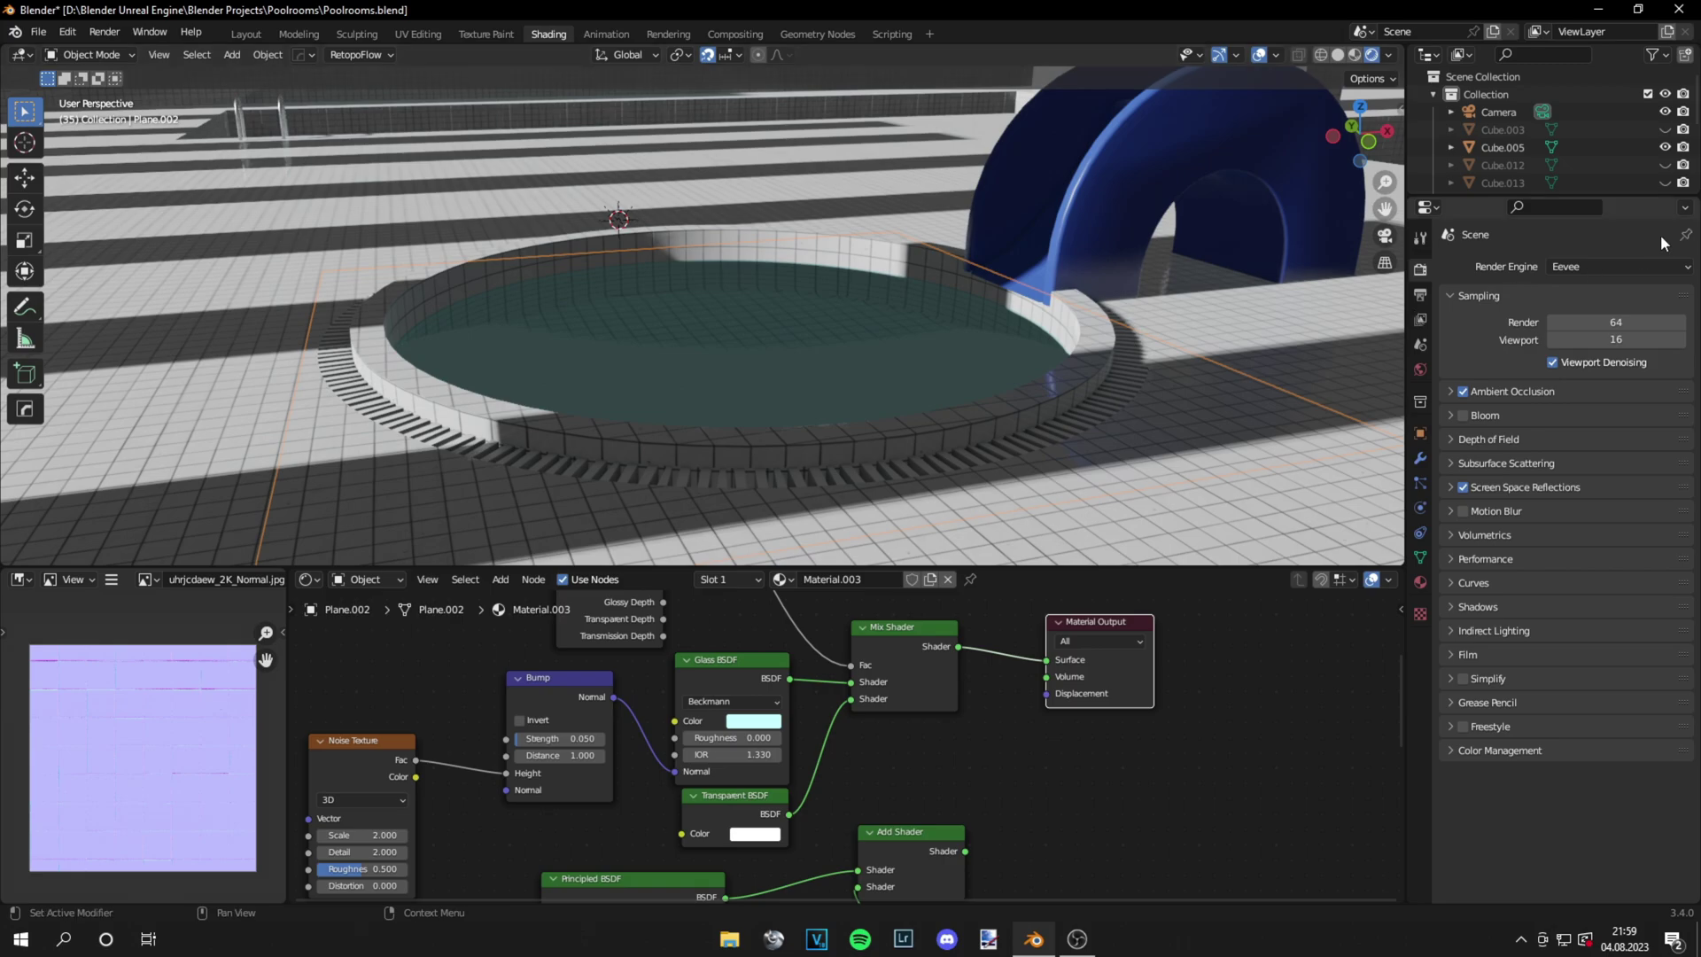
# Switch the render engine to Cycles and connect the Add Shader to the Material Output's Volume input
pyautogui.click(1637, 268)
pyautogui.click(1612, 331)
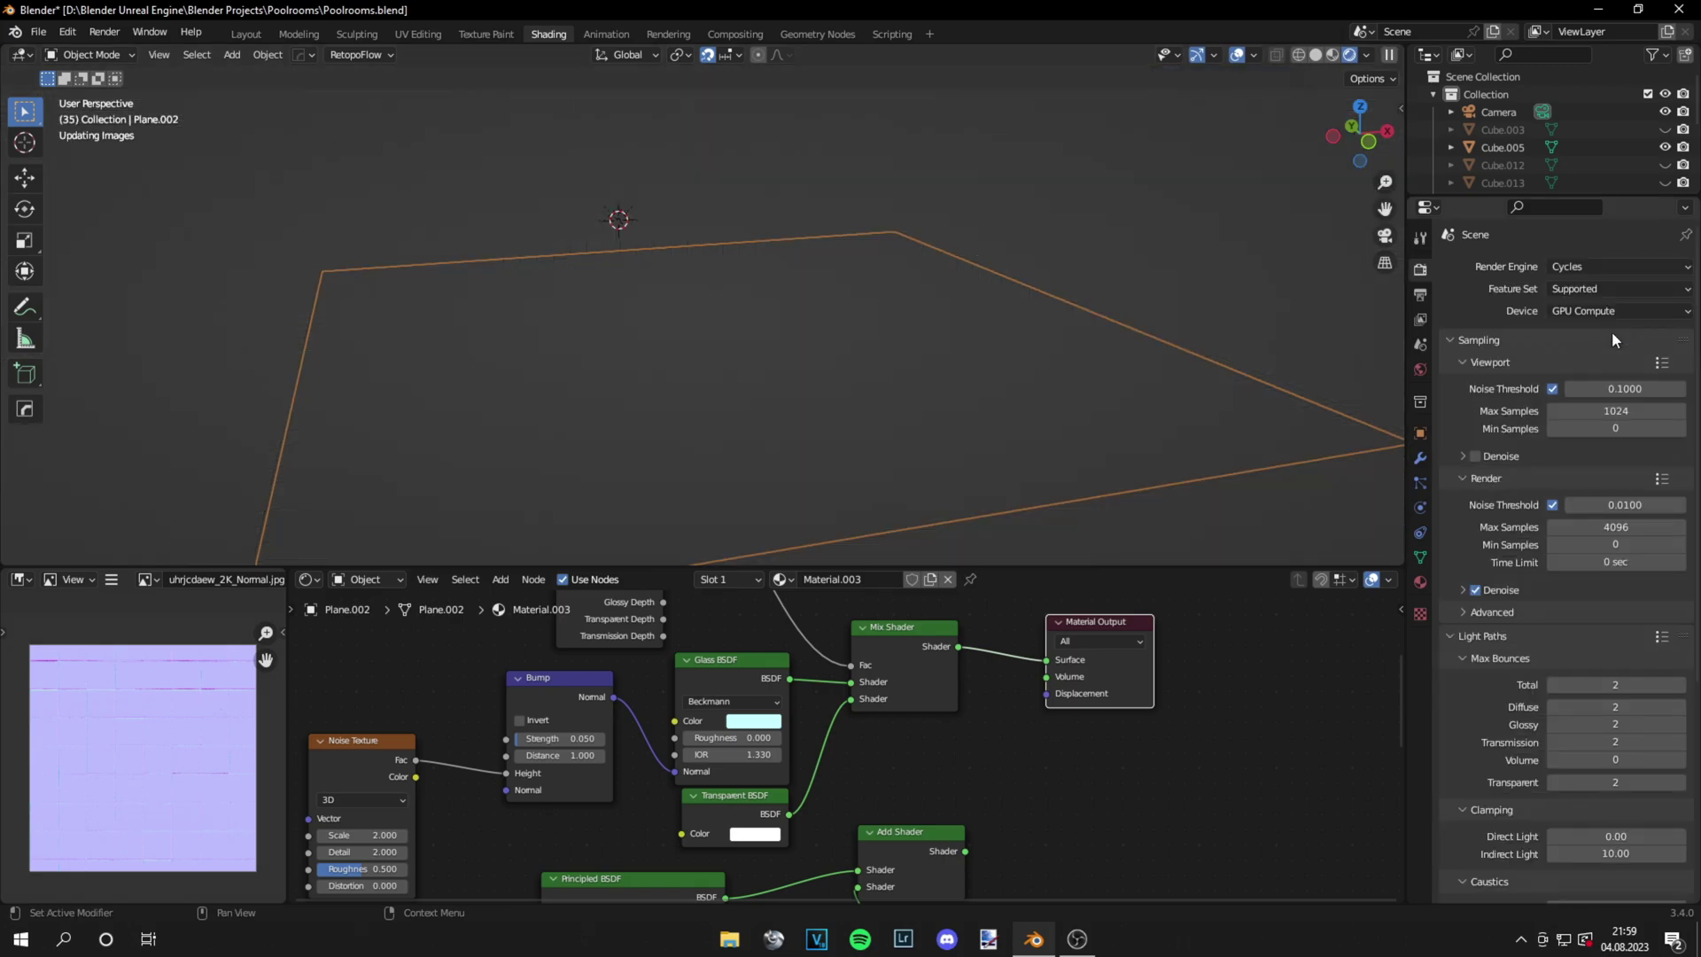
pyautogui.moveTo(962, 853); pyautogui.dragTo(971, 668, button='middle')
pyautogui.moveTo(971, 666); pyautogui.dragTo(1054, 654)
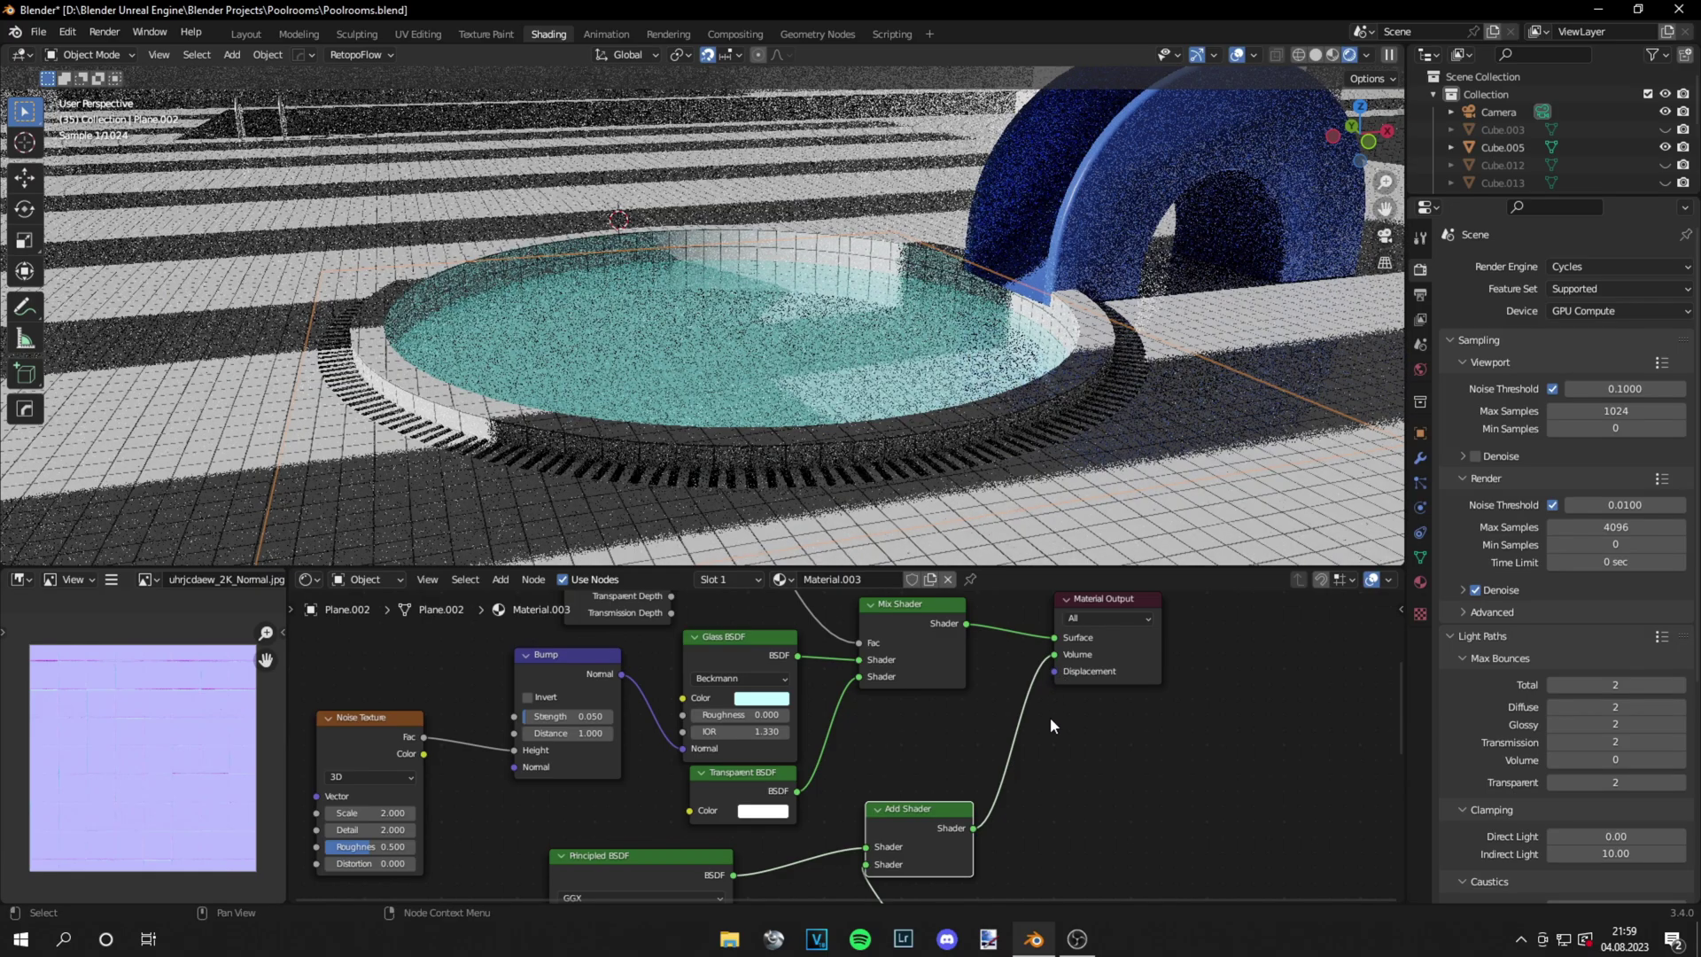
# Set the Emission Strength of the water material's Principled BSDF to 0.04
pyautogui.scroll(-1, 1051, 778)
pyautogui.moveTo(1050, 790); pyautogui.dragTo(1081, 602, button='middle')
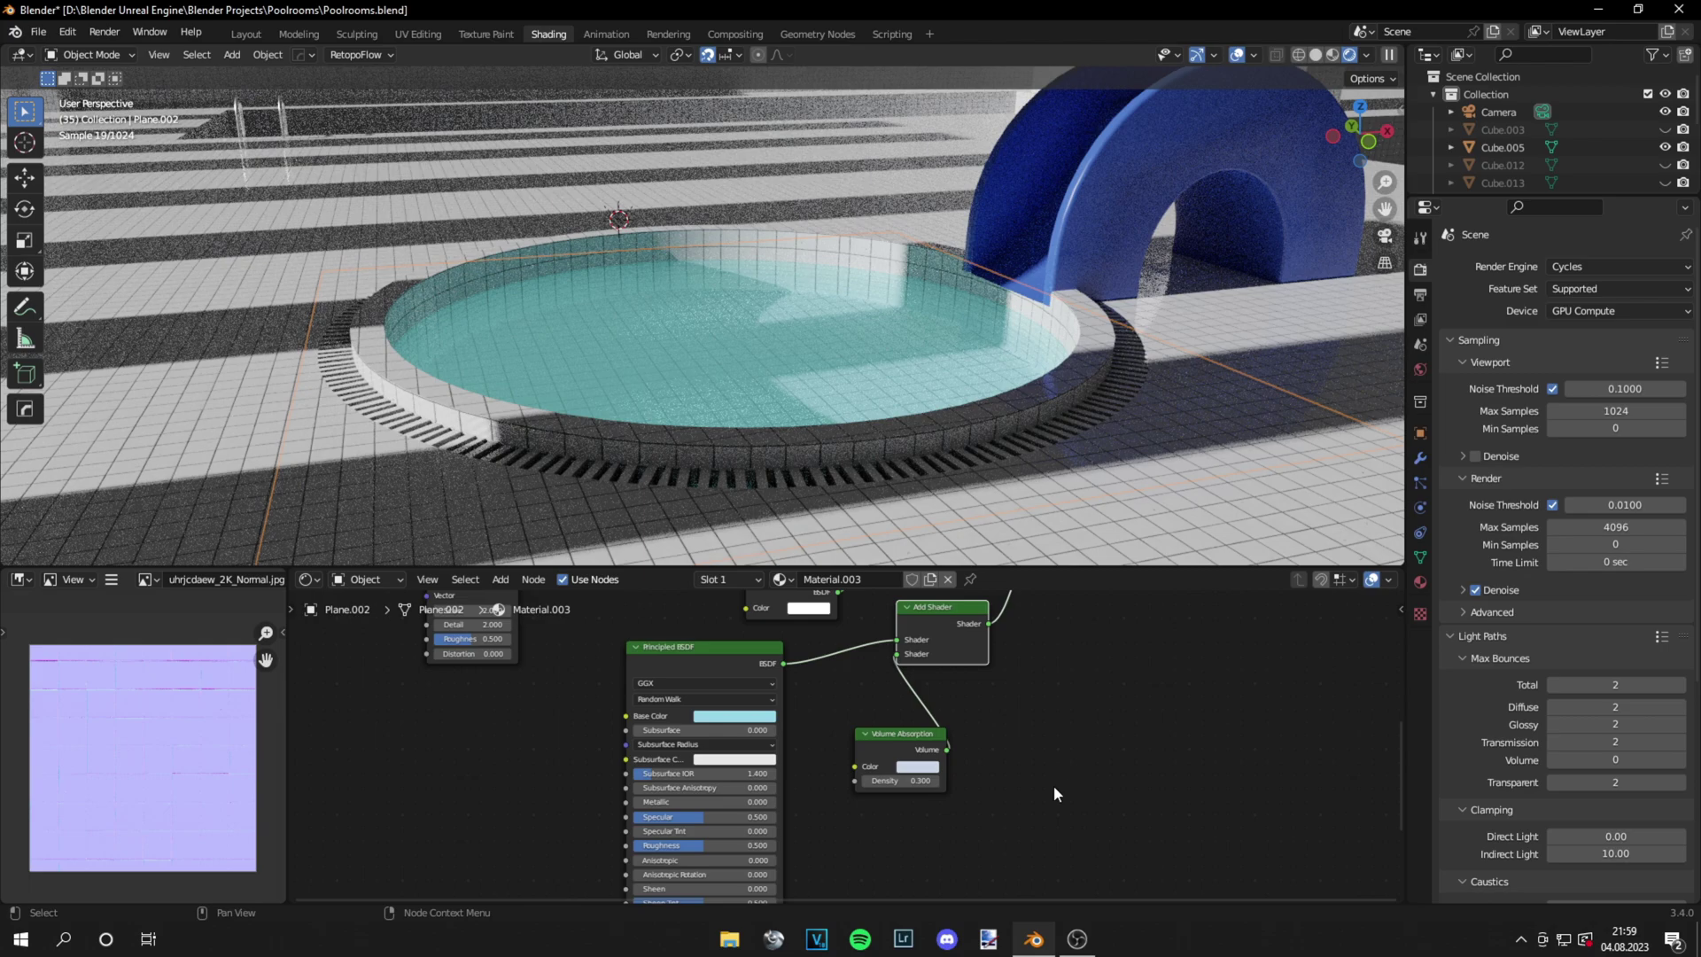
pyautogui.moveTo(1054, 785); pyautogui.dragTo(1111, 617, button='middle')
pyautogui.scroll(3, 898, 800)
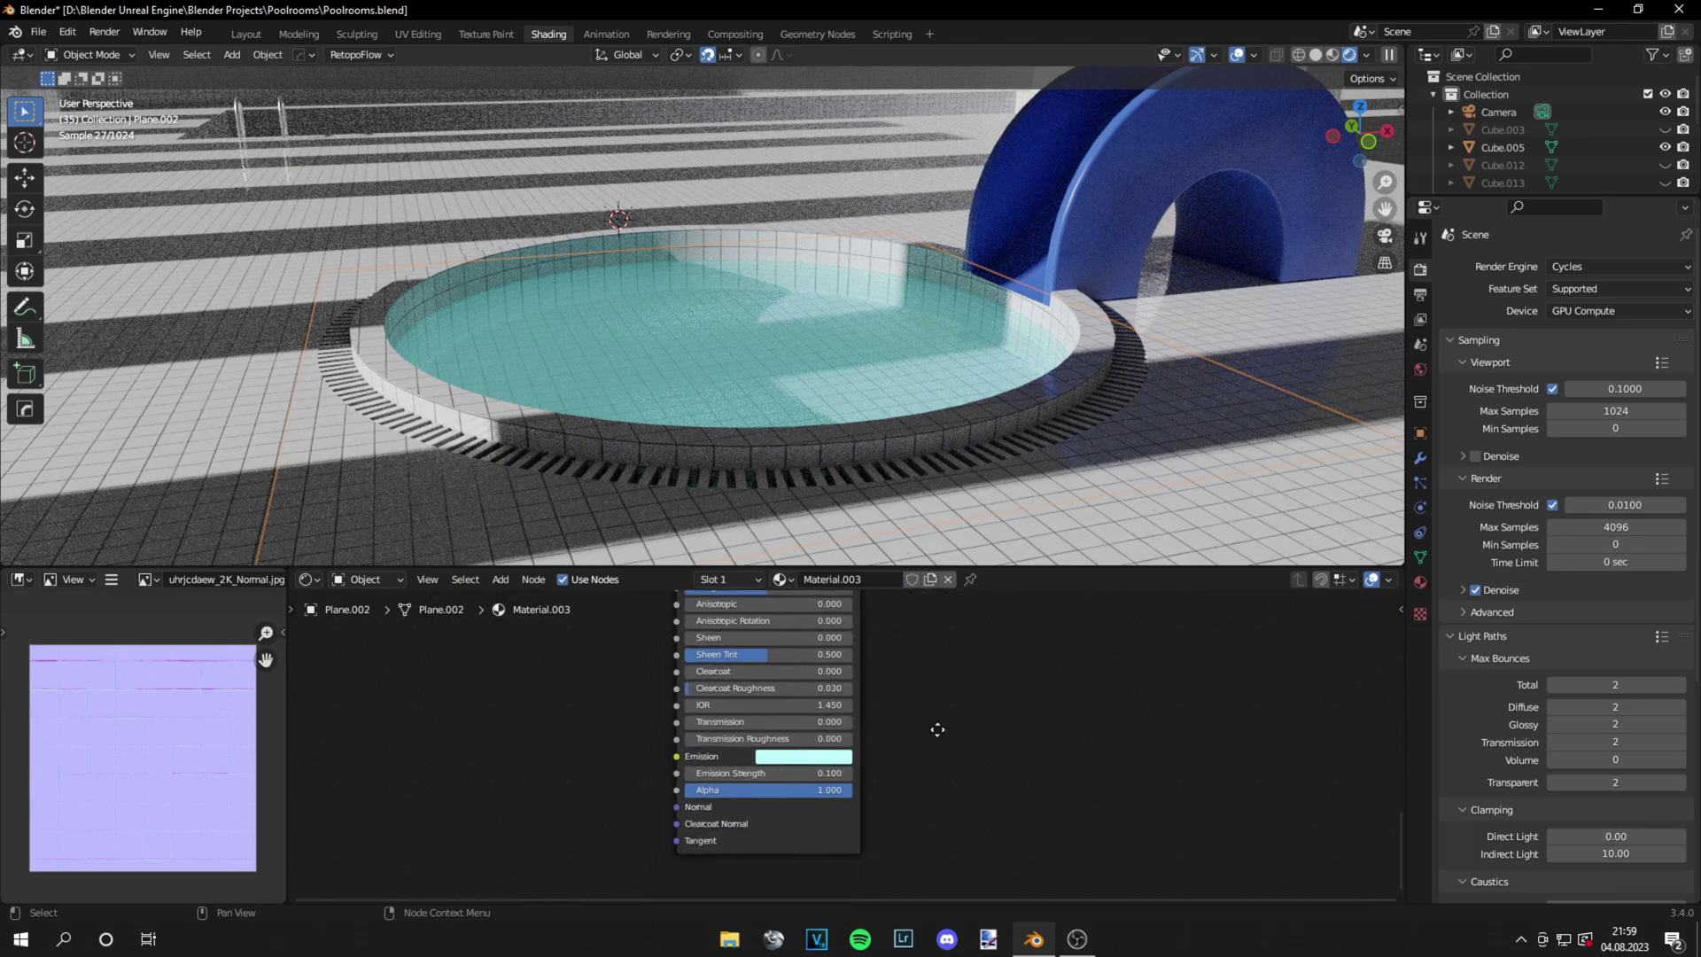
pyautogui.click(859, 727)
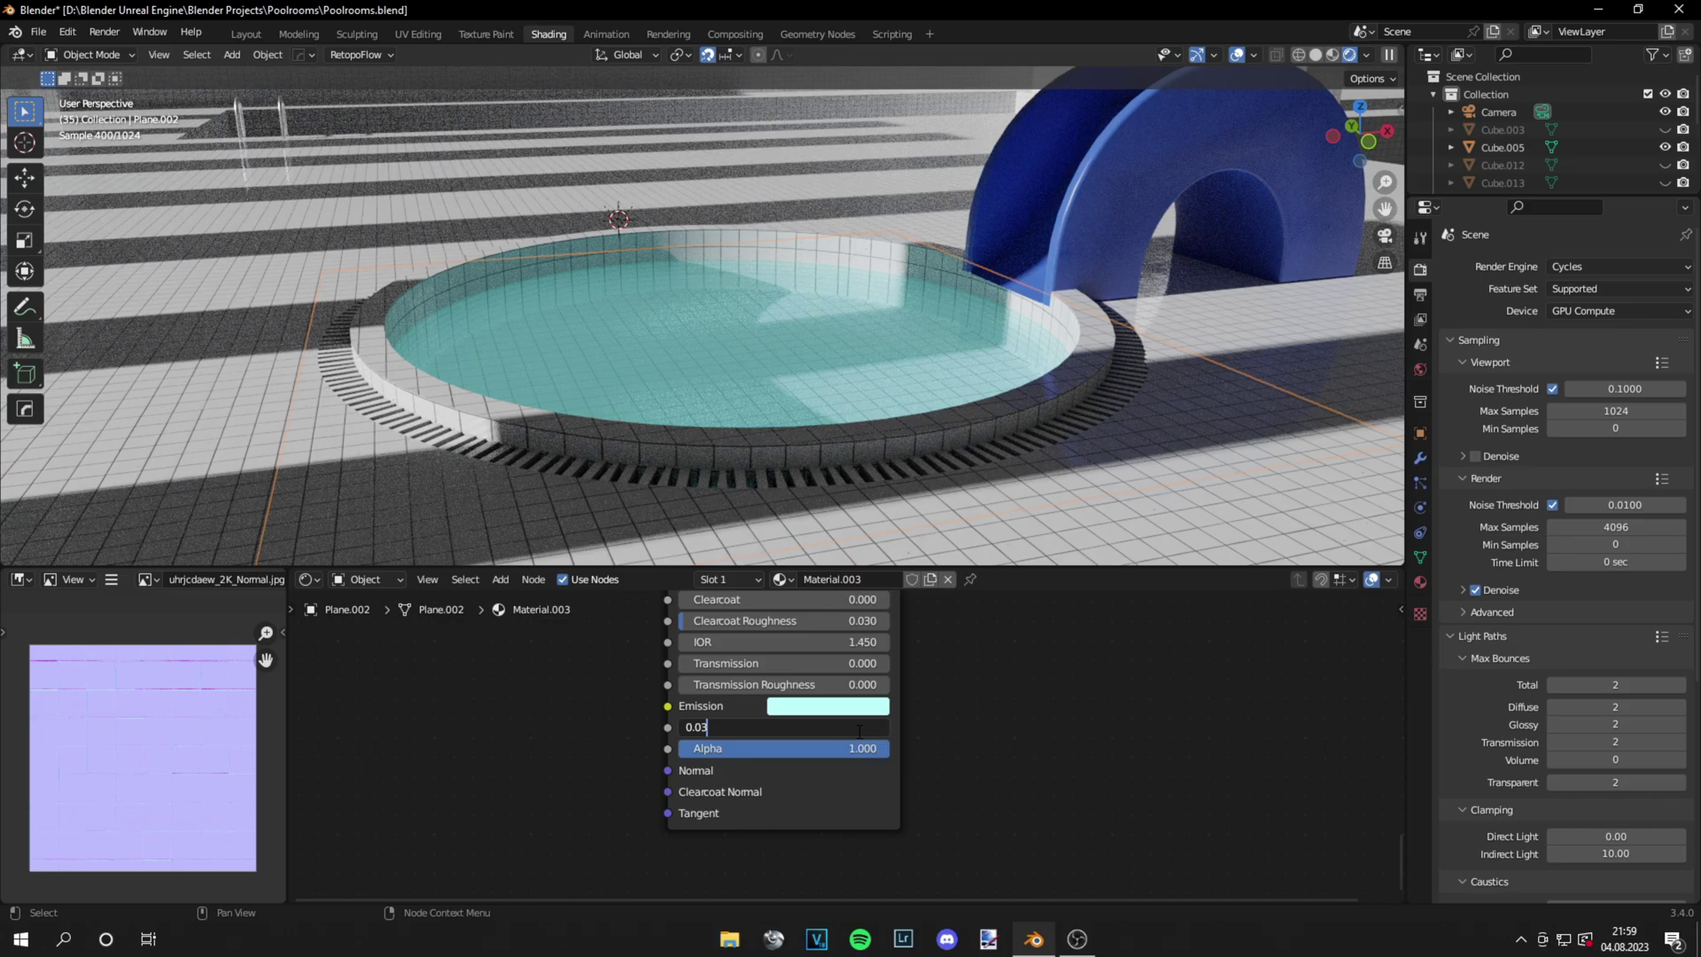
pyautogui.write('0.04')
pyautogui.press('Return')
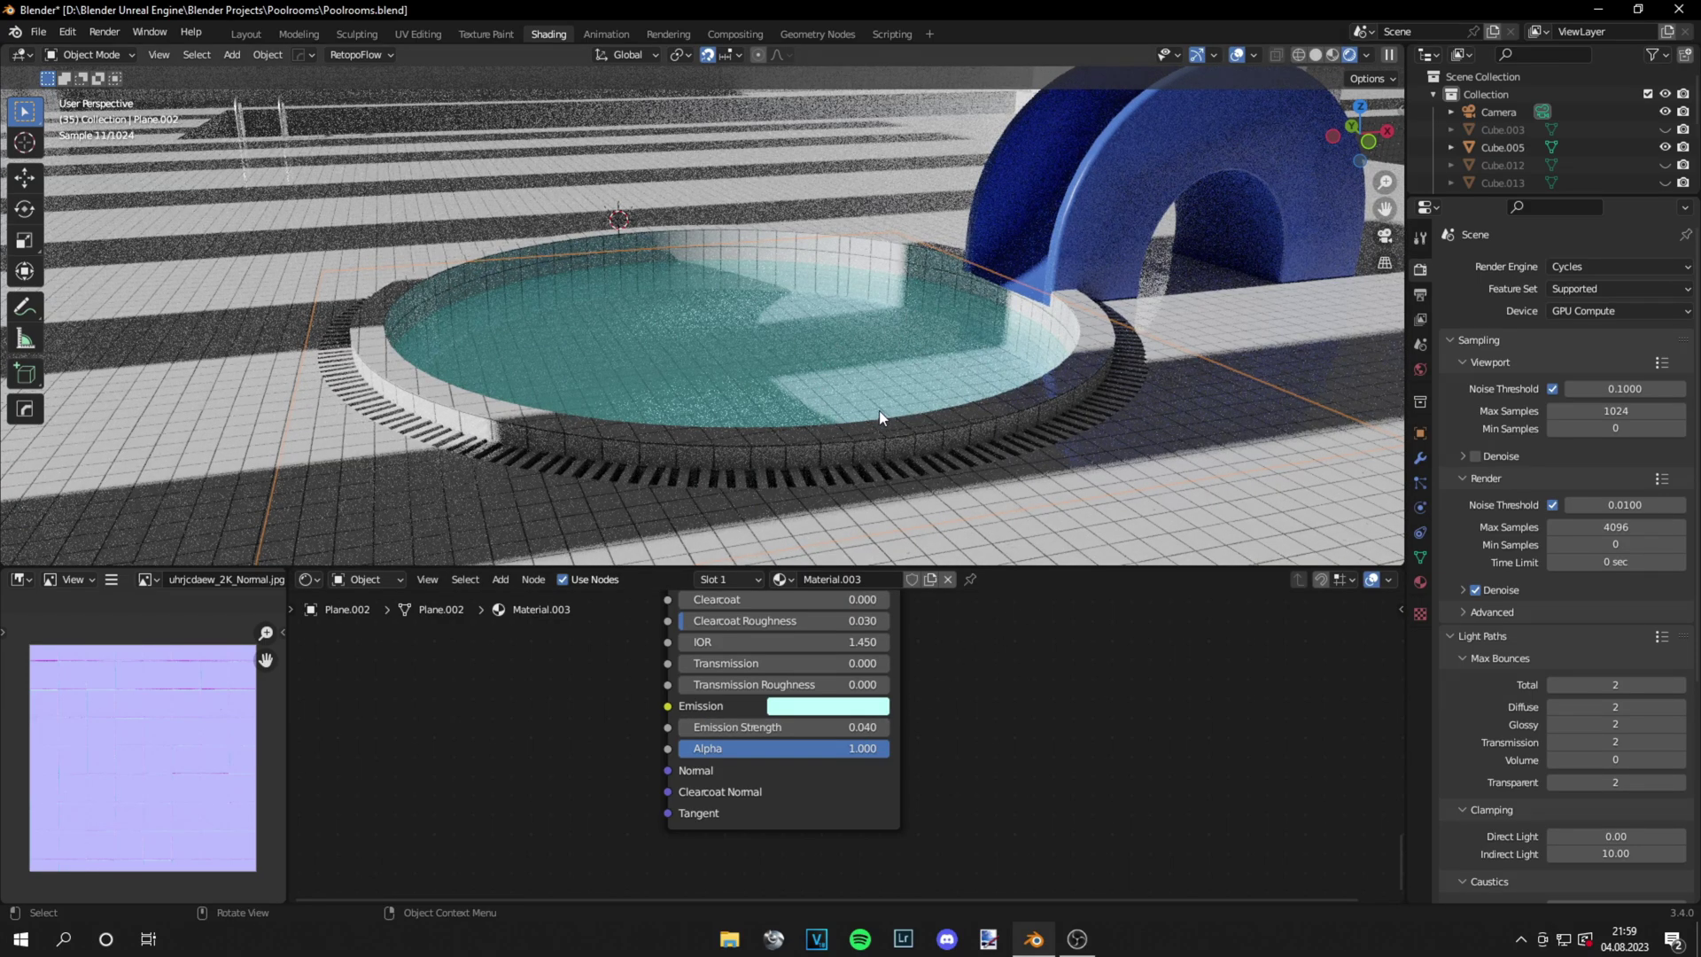
# Stretch the water plane along X in top view and move it along X so it covers the whole rectangular pool
pyautogui.click(981, 329)
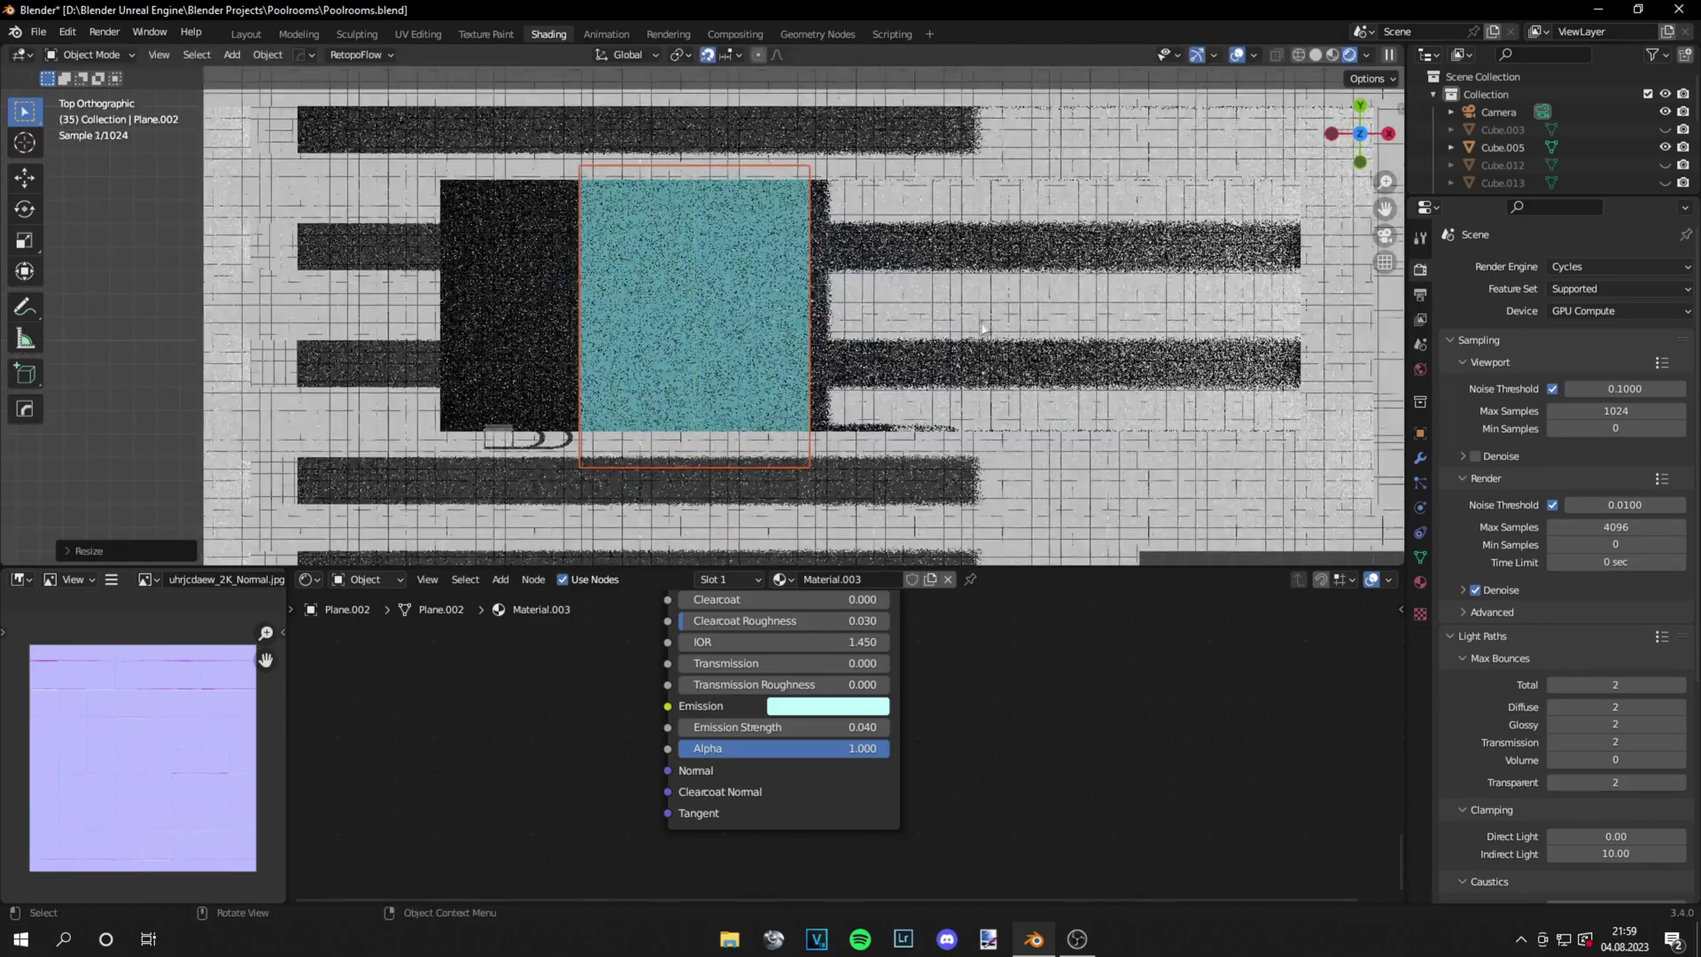
pyautogui.press('s')
pyautogui.press('x')
pyautogui.click(1391, 384)
pyautogui.press('g')
pyautogui.press('x')
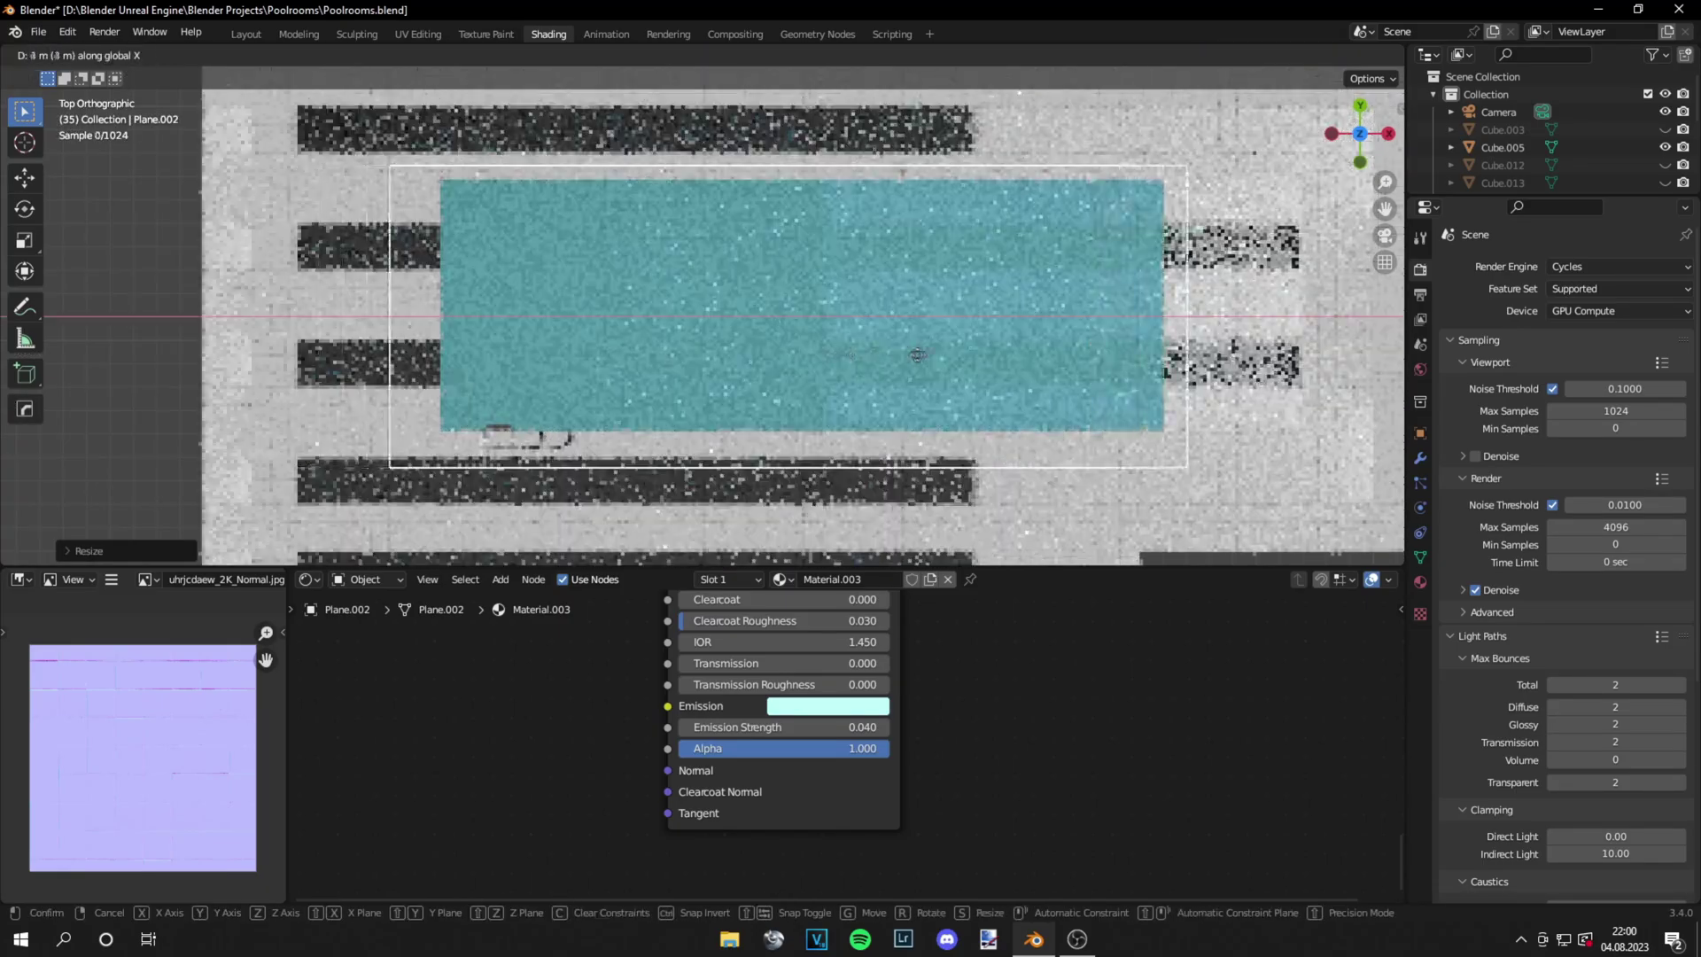
pyautogui.click(1036, 354)
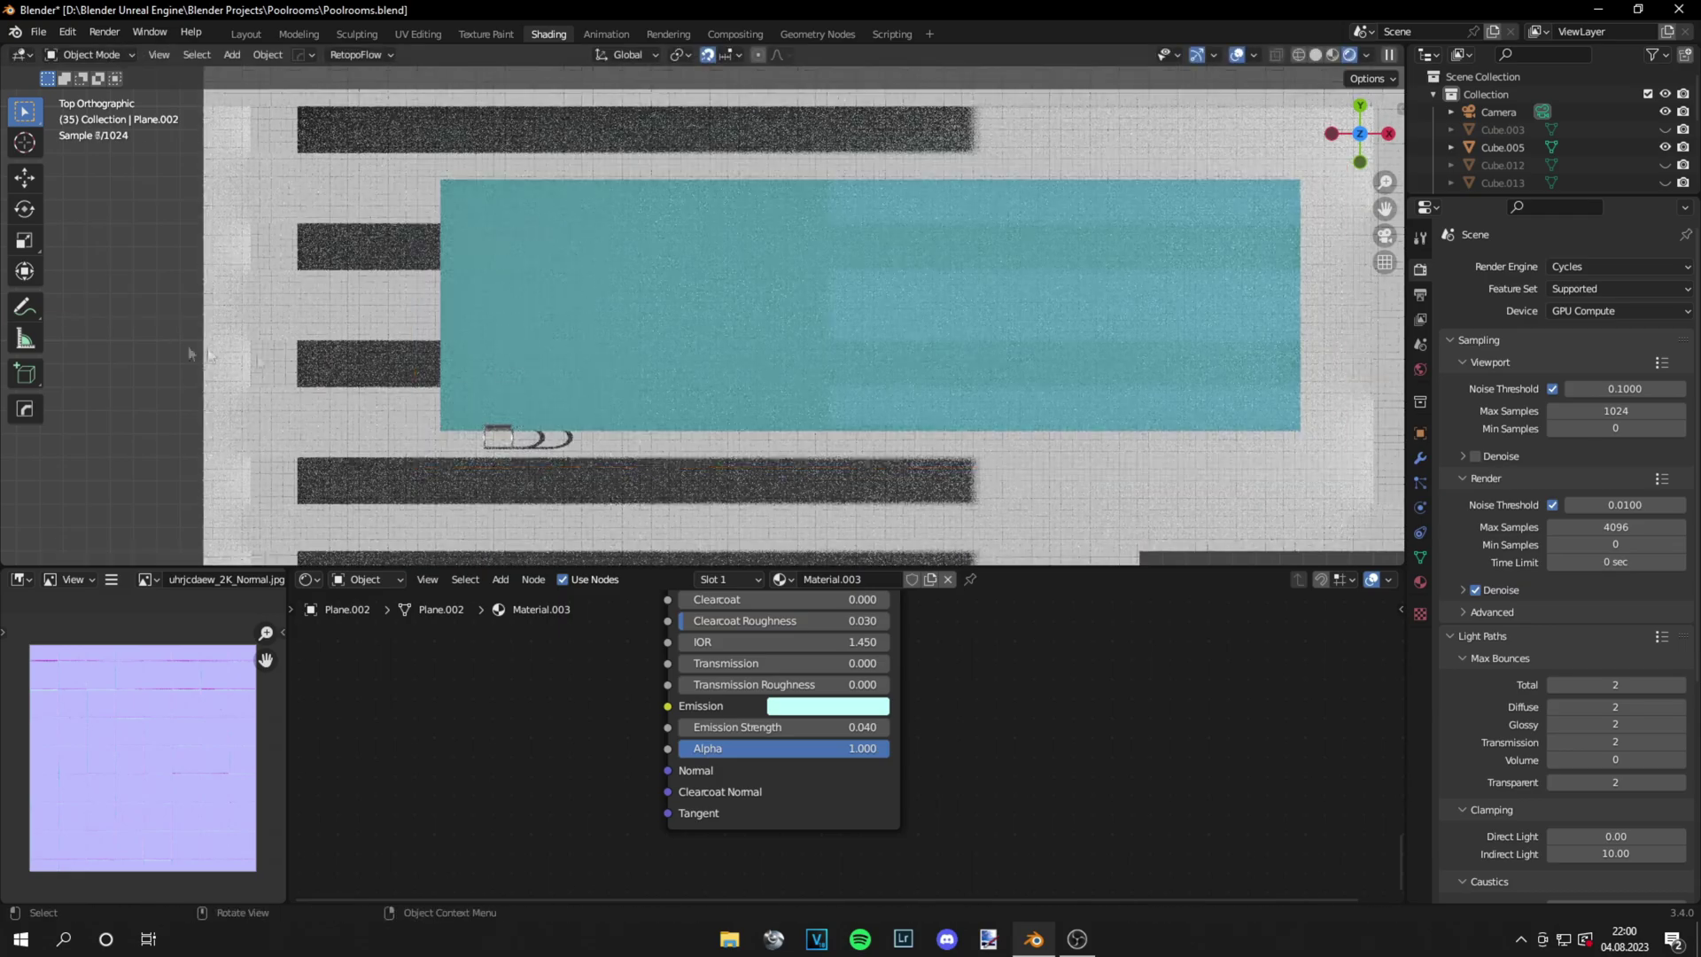
# Show the rendered view and give the large cube enclosing the scene a new material named Volume
pyautogui.moveTo(189, 355); pyautogui.dragTo(889, 246, button='middle')
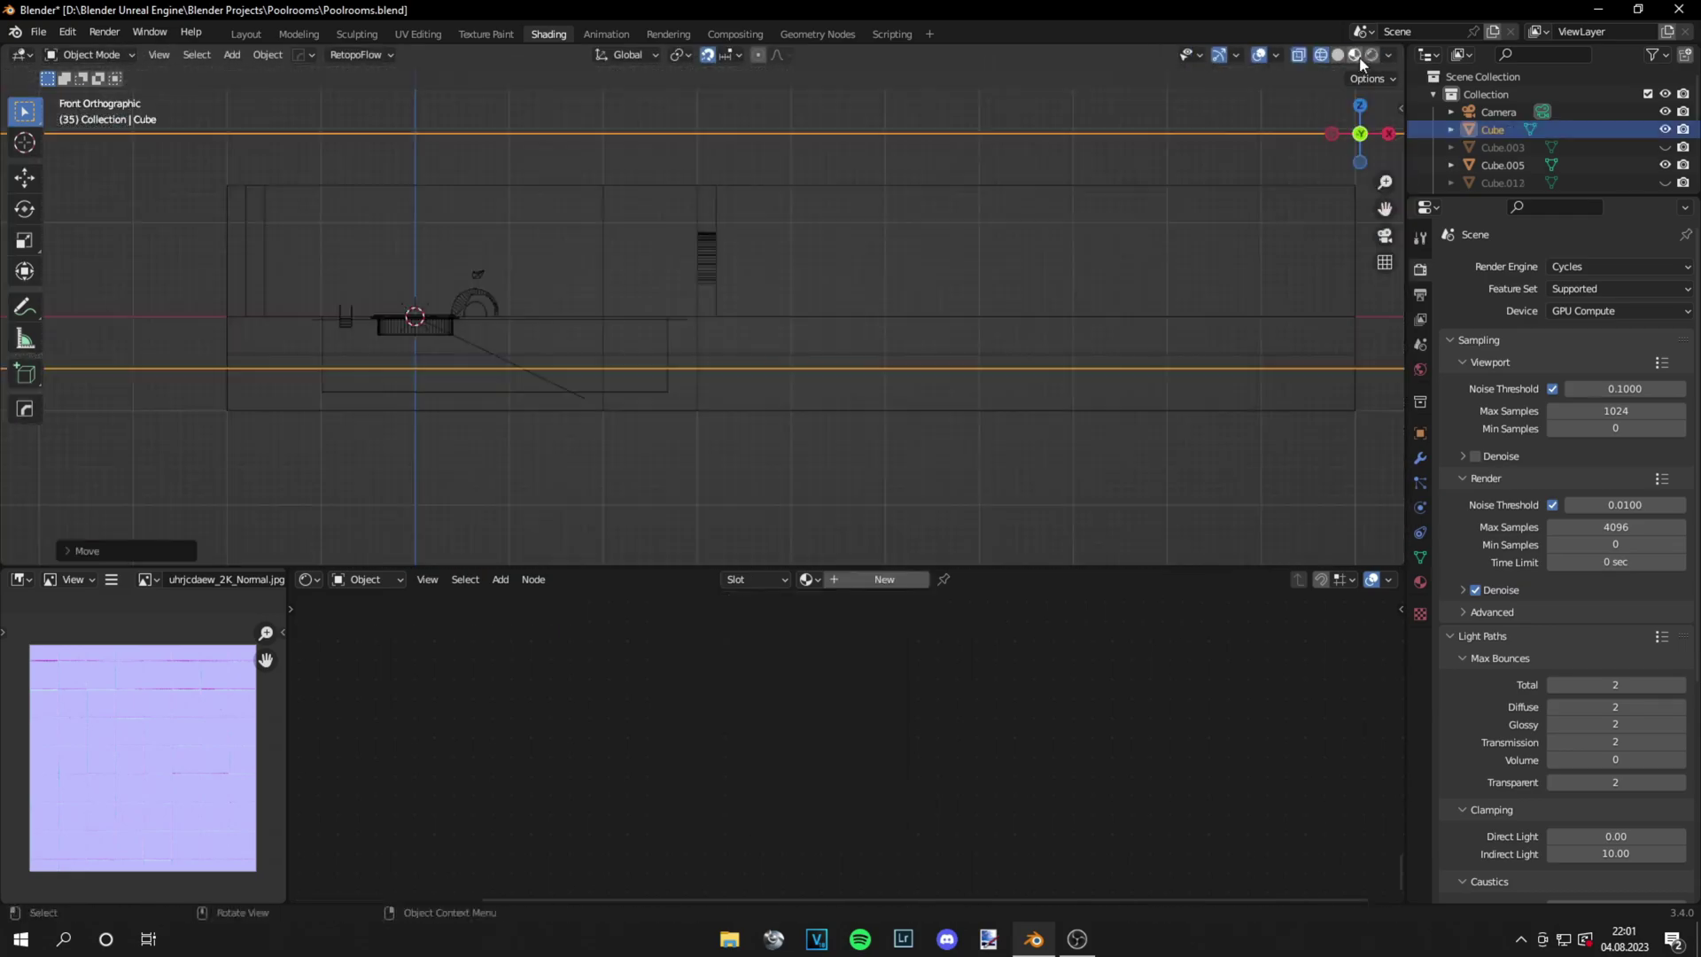
pyautogui.click(1371, 56)
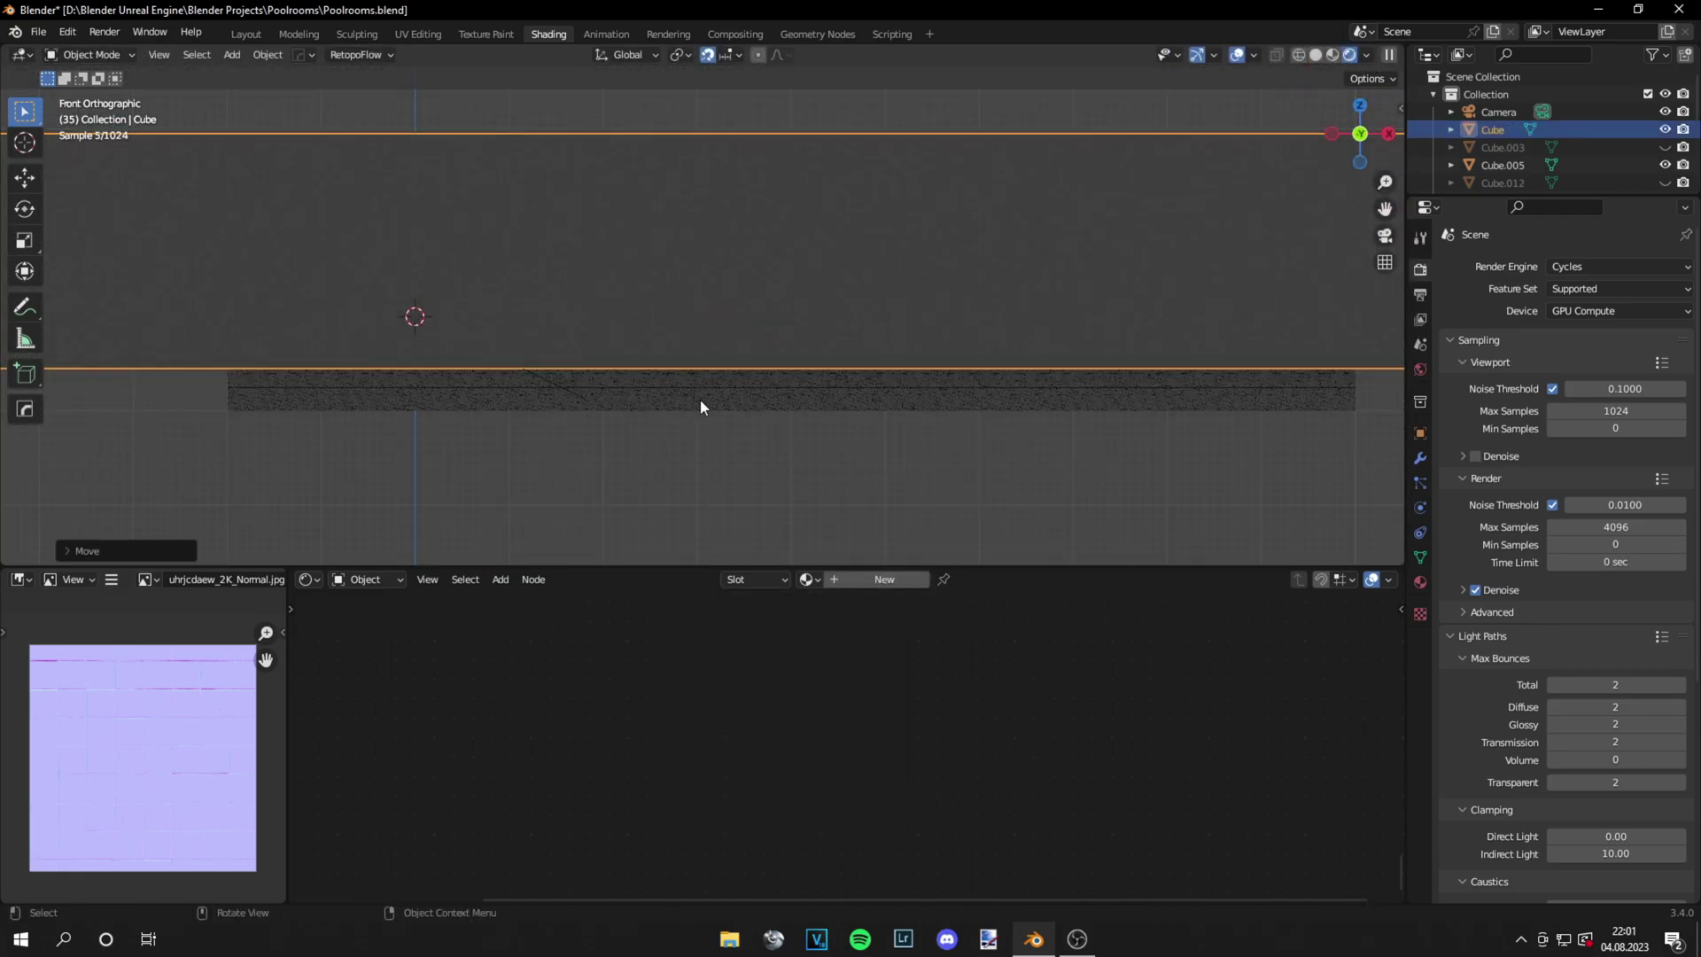
pyautogui.moveTo(838, 517); pyautogui.dragTo(868, 580, button='middle')
pyautogui.click(877, 580)
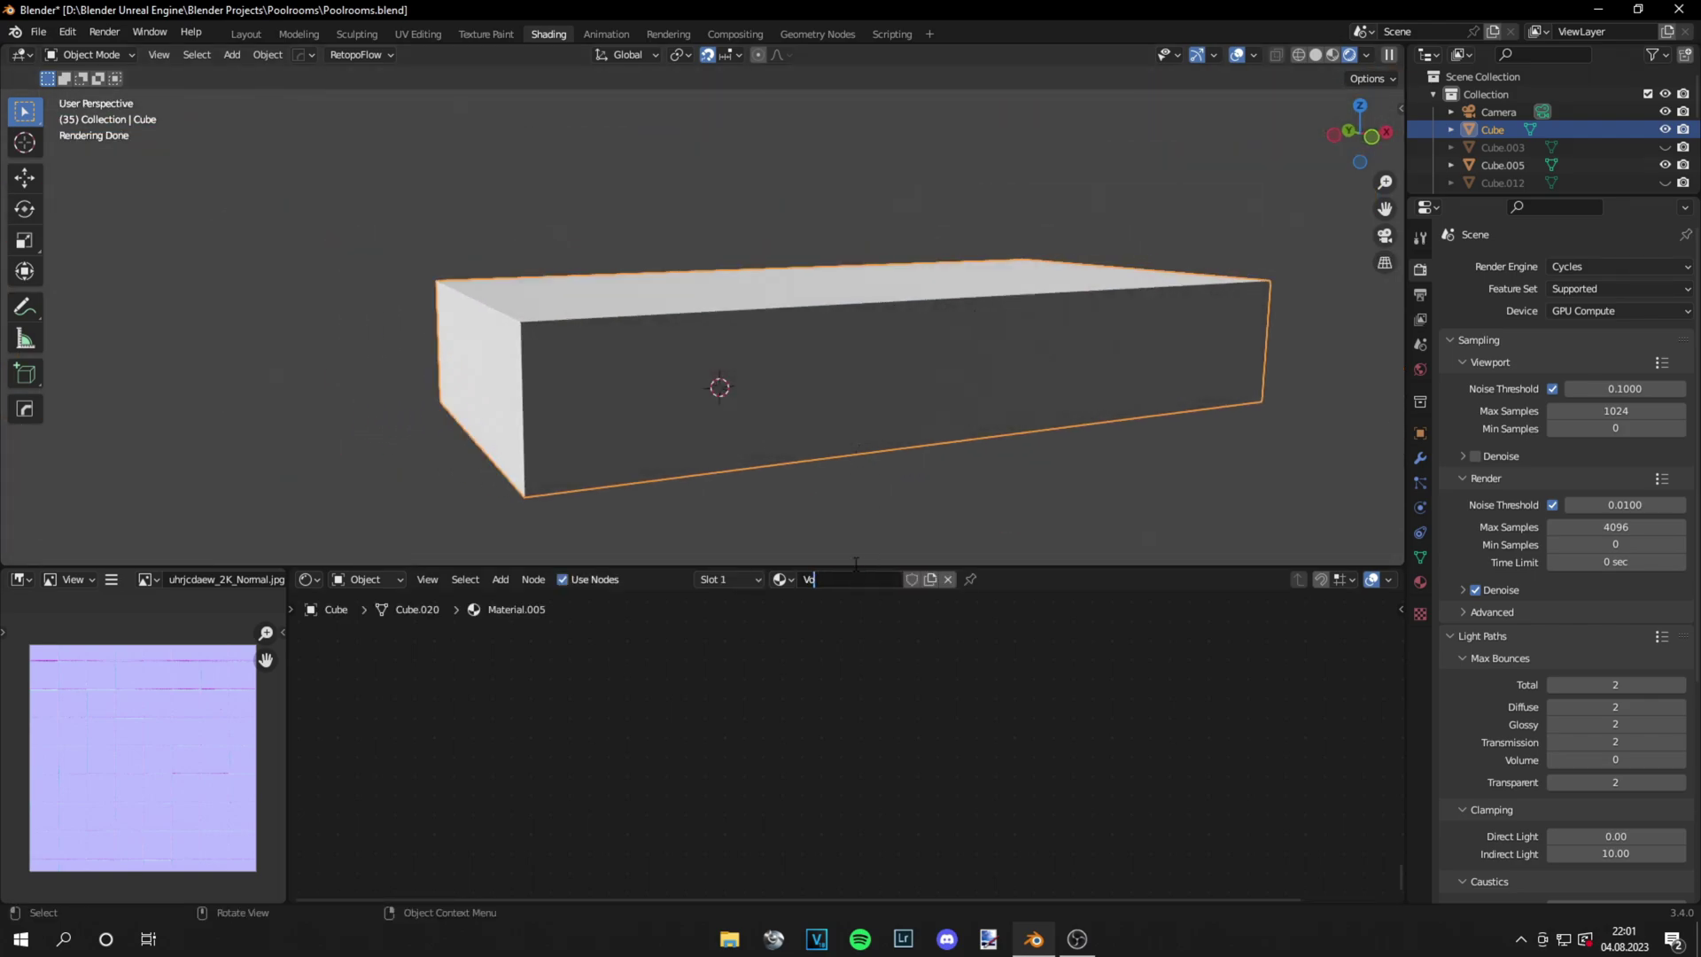
pyautogui.moveTo(886, 653); pyautogui.dragTo(981, 899, button='middle')
pyautogui.scroll(-7, 952, 507)
pyautogui.scroll(1, 1074, 666)
pyautogui.moveTo(1074, 668); pyautogui.dragTo(908, 896, button='middle')
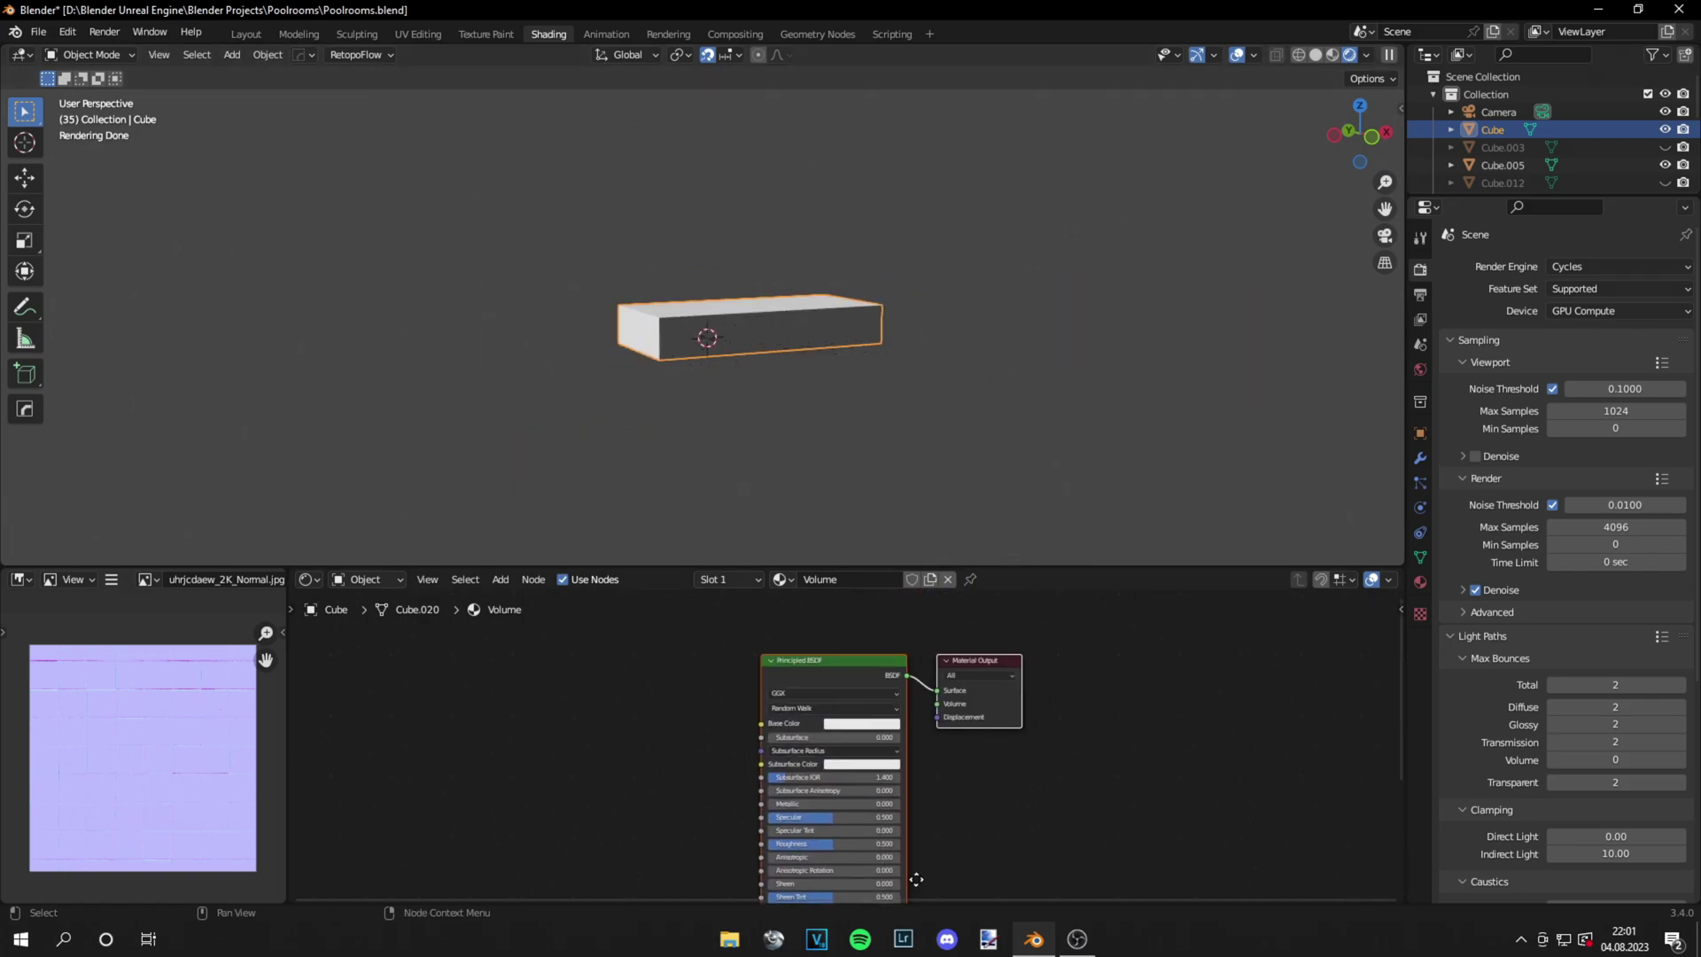
# Replace the Volume material's Principled BSDF with a Principled Volume node connected to the Material Output's Volume input
pyautogui.scroll(5, 864, 752)
pyautogui.click(822, 654)
pyautogui.press('x')
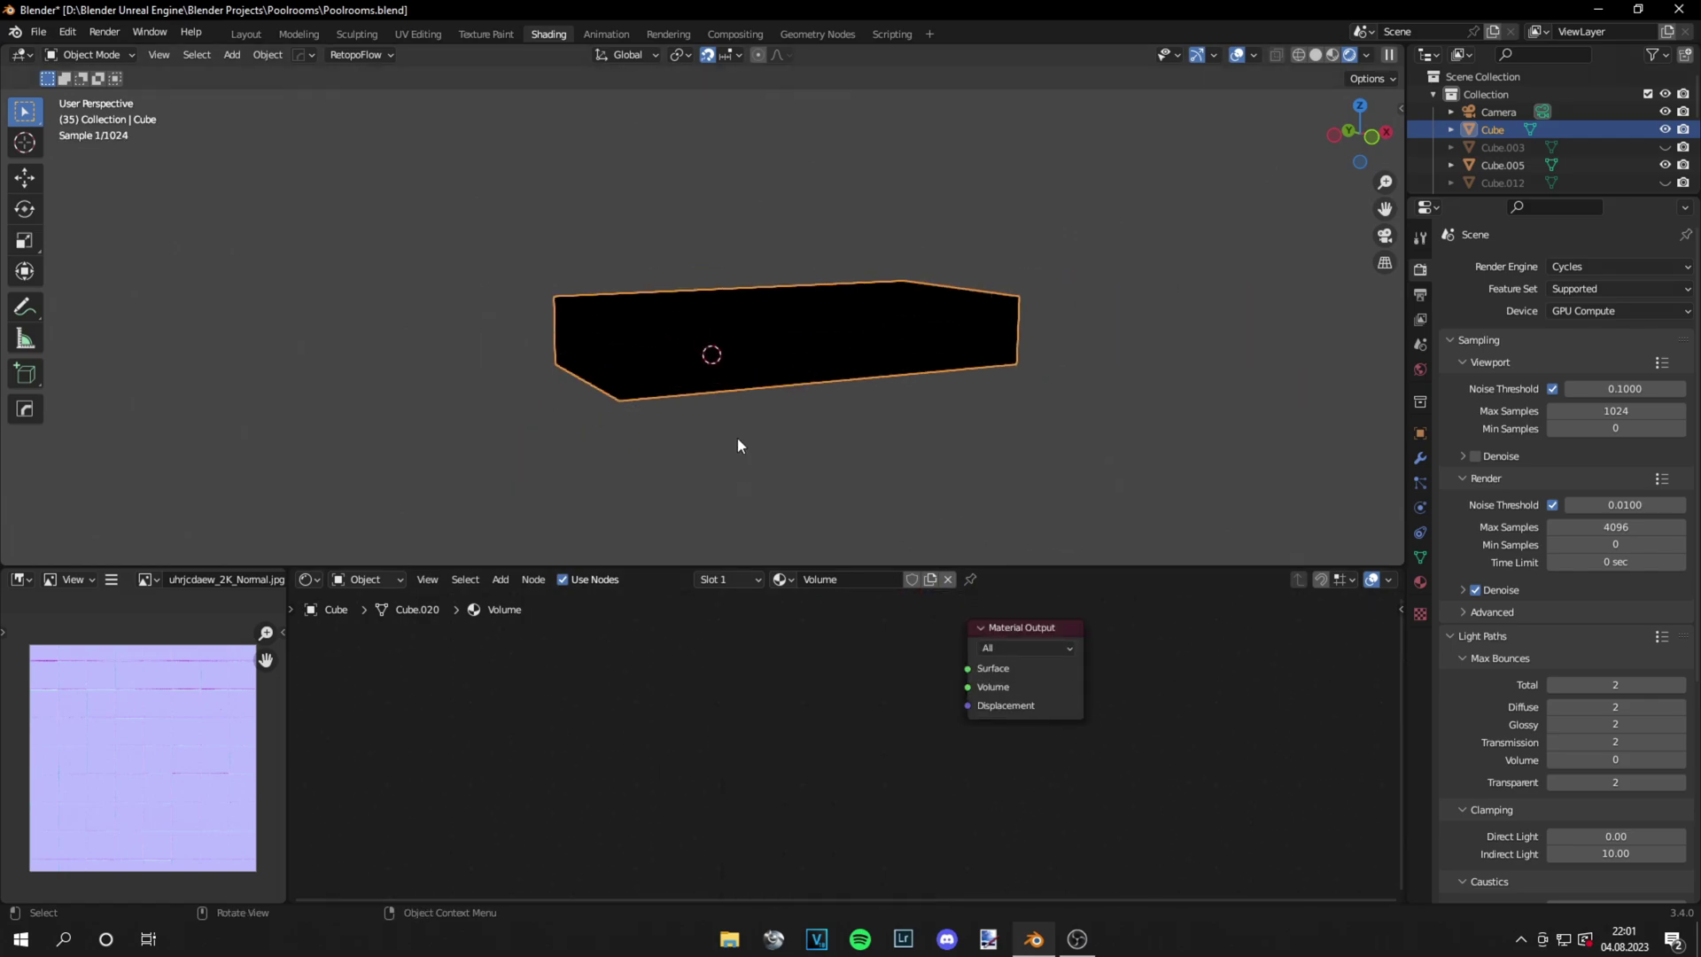
pyautogui.hotkey('shift', 'a')
pyautogui.click(806, 720)
pyautogui.write('volume')
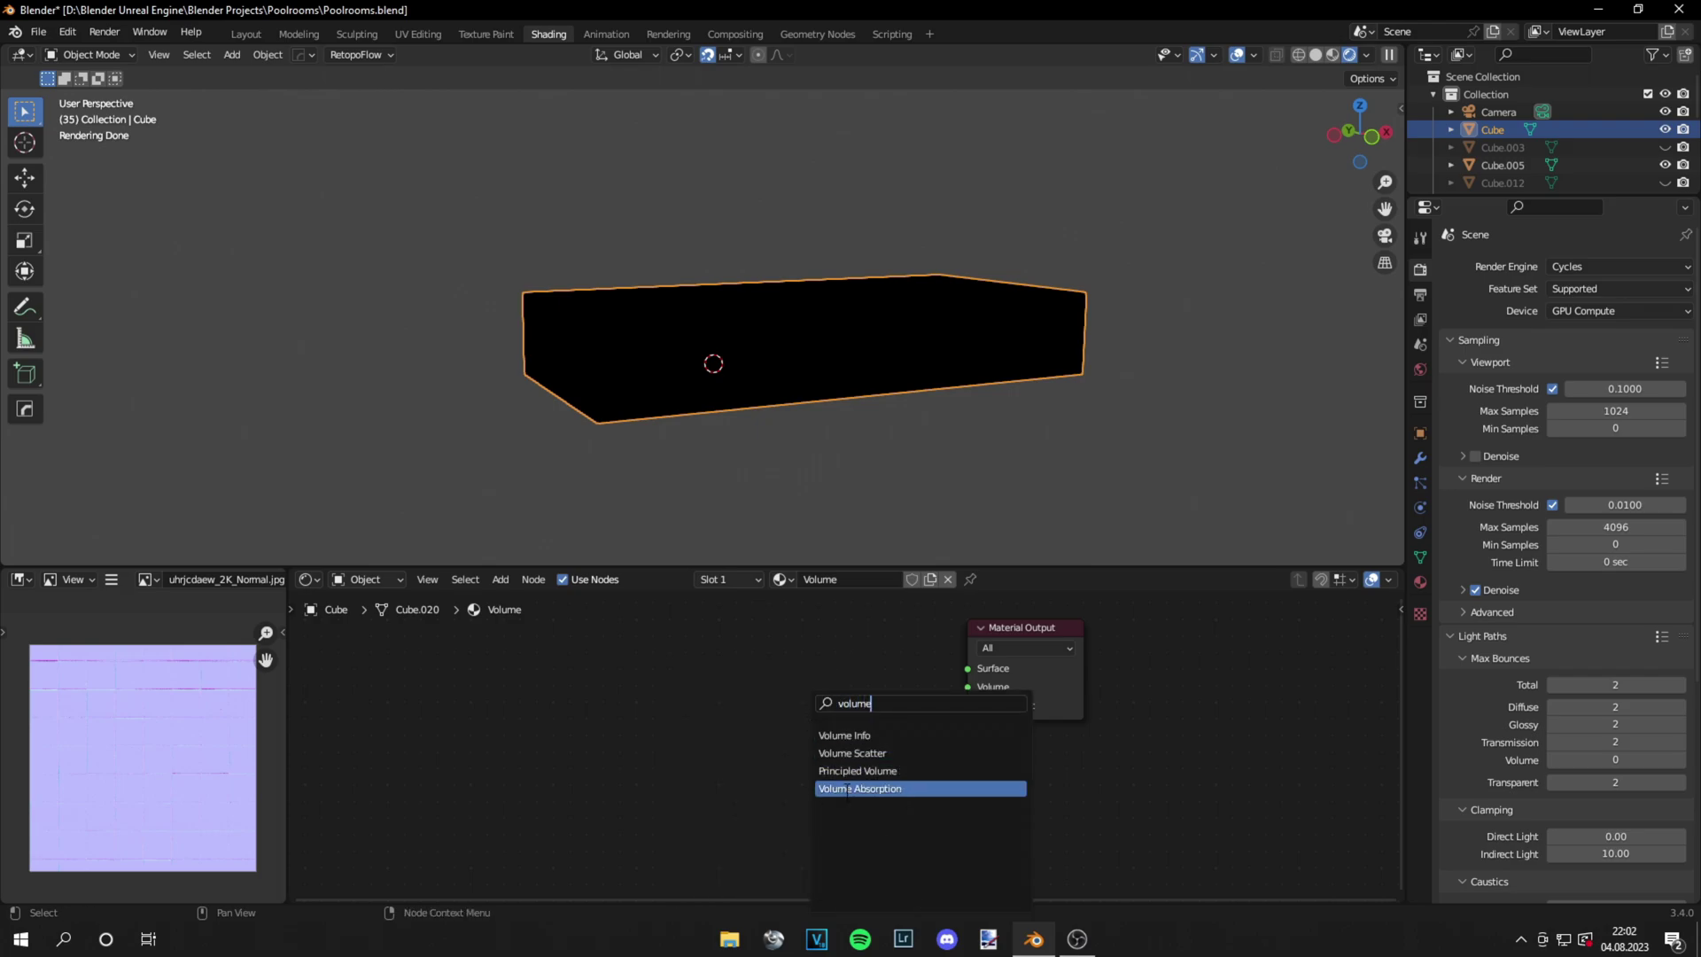
pyautogui.click(847, 771)
pyautogui.click(779, 704)
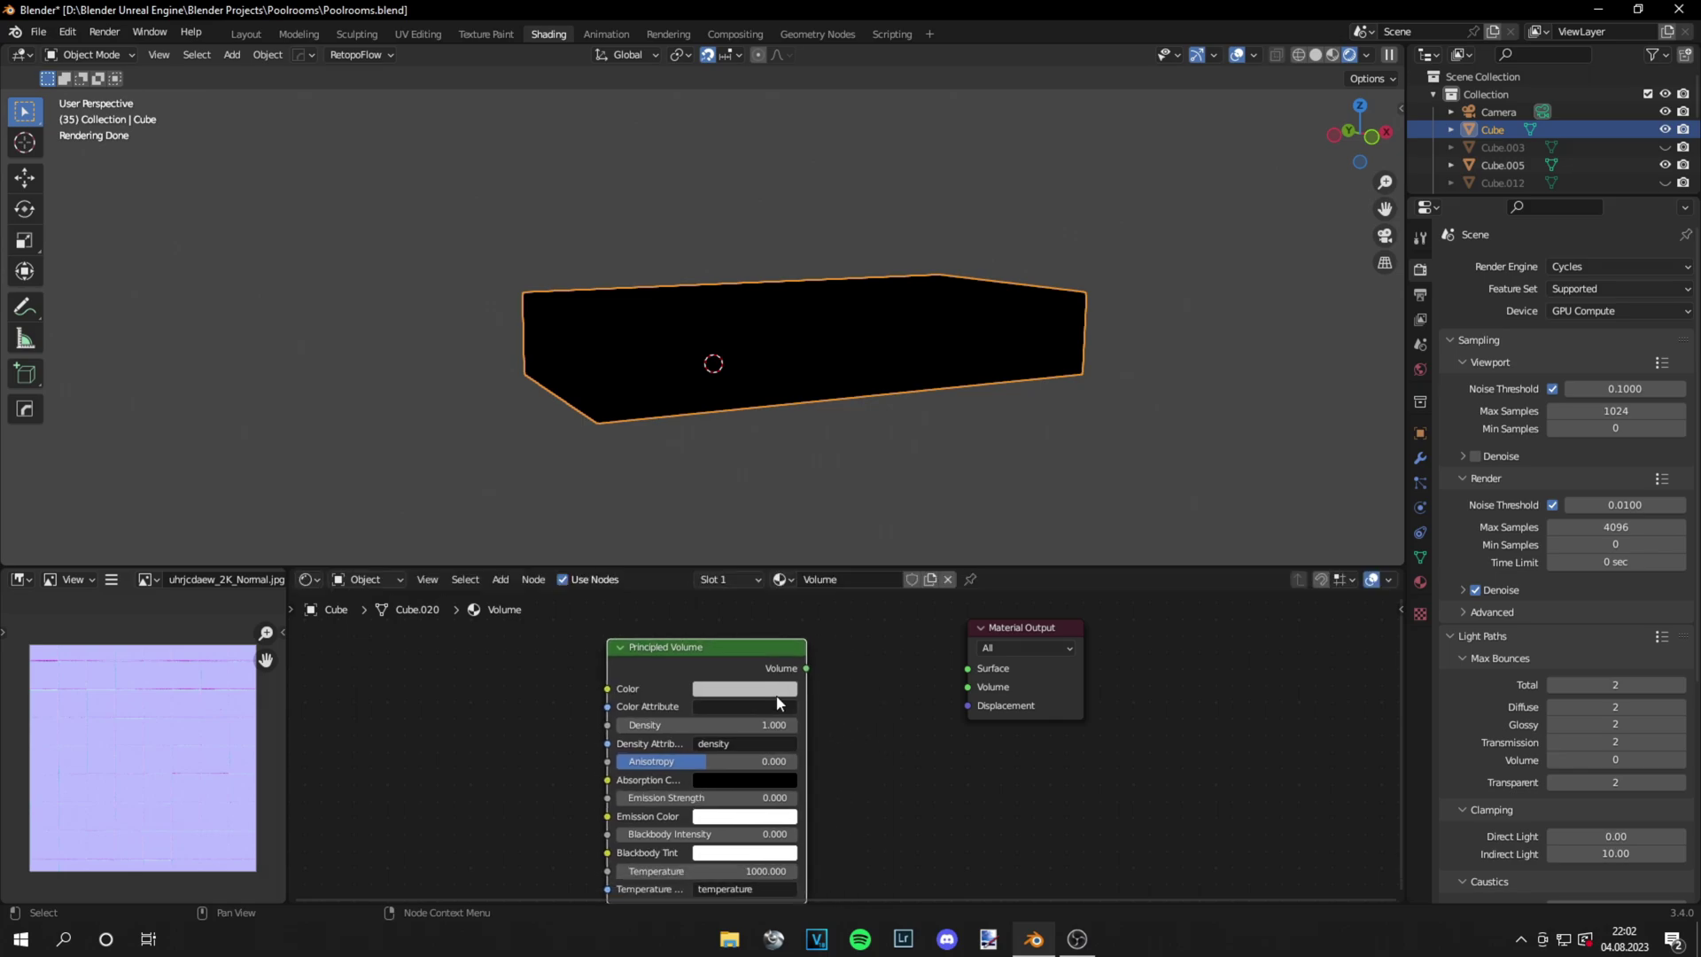
pyautogui.moveTo(966, 685); pyautogui.dragTo(967, 687)
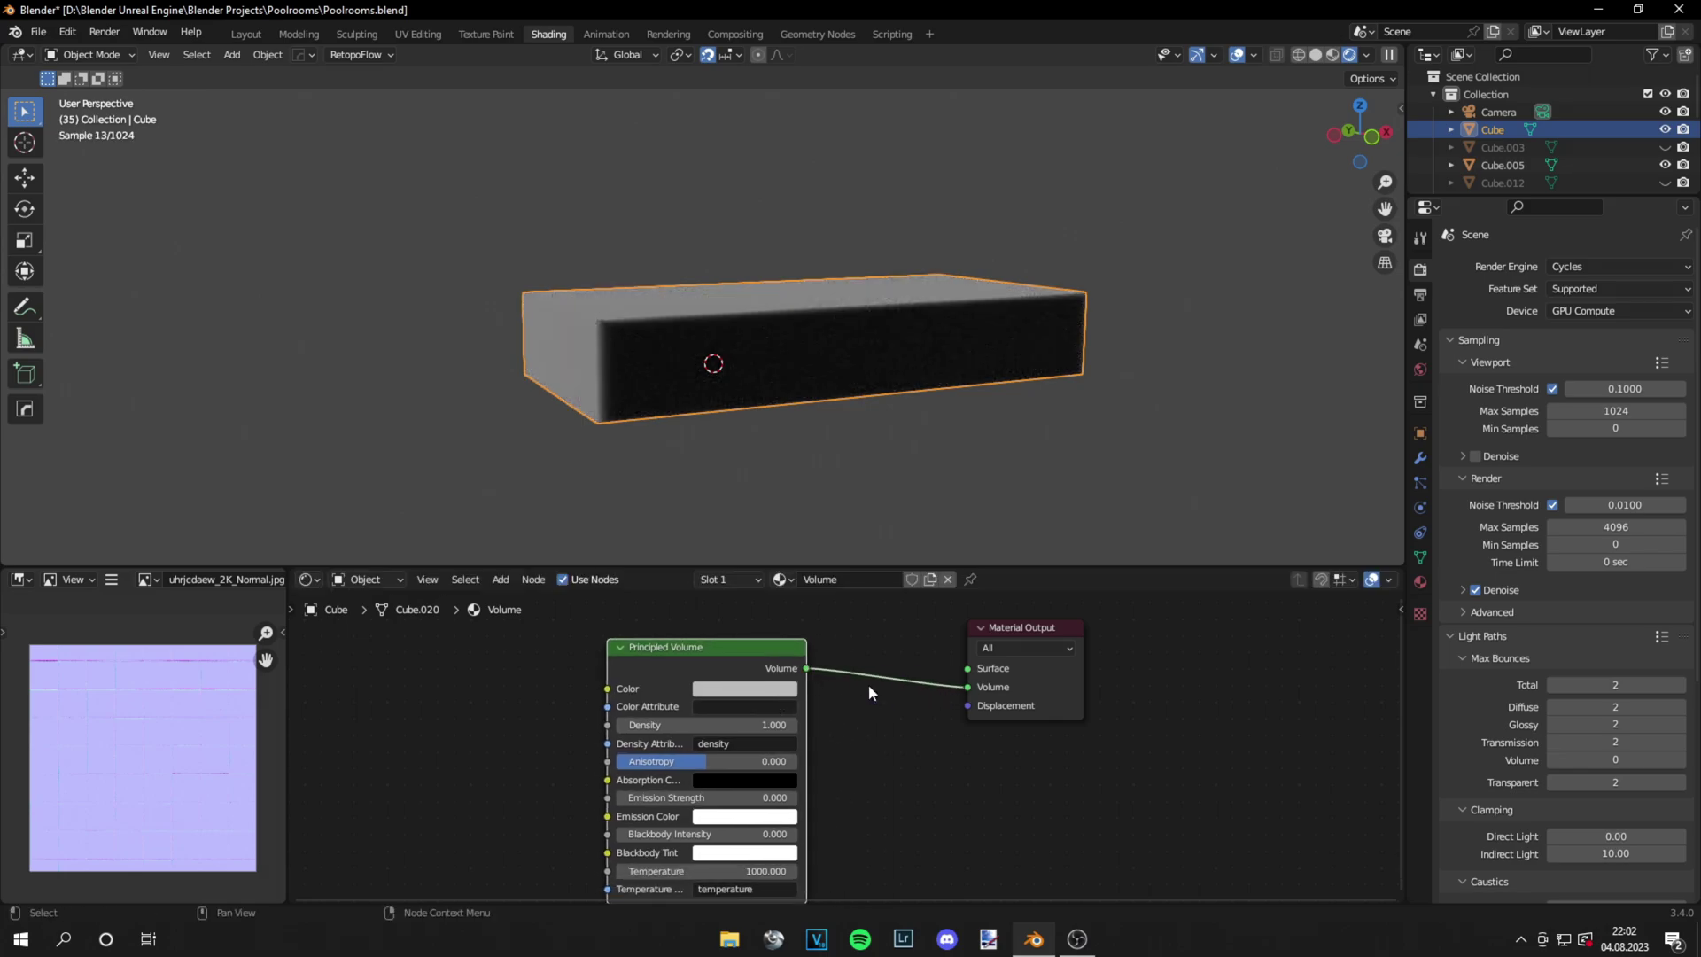
# Set the Total, Transmission, Volume and Transparent light path max bounces to 4
pyautogui.click(1627, 742)
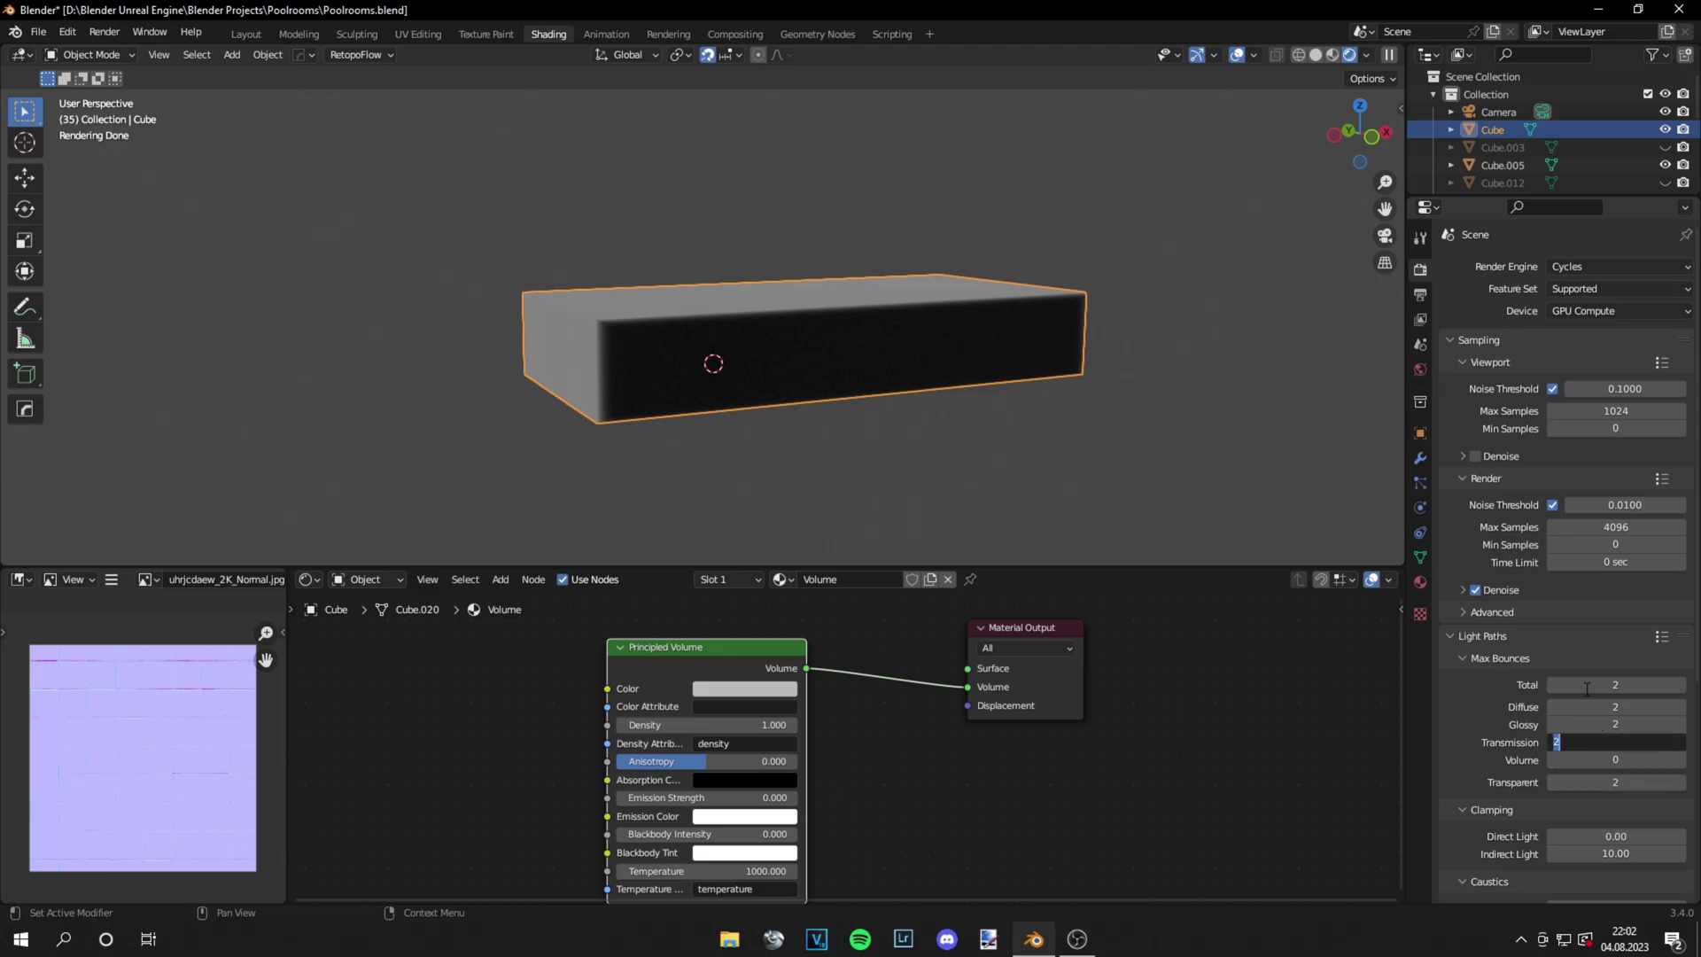
pyautogui.press('Return')
pyautogui.doubleClick(1618, 743)
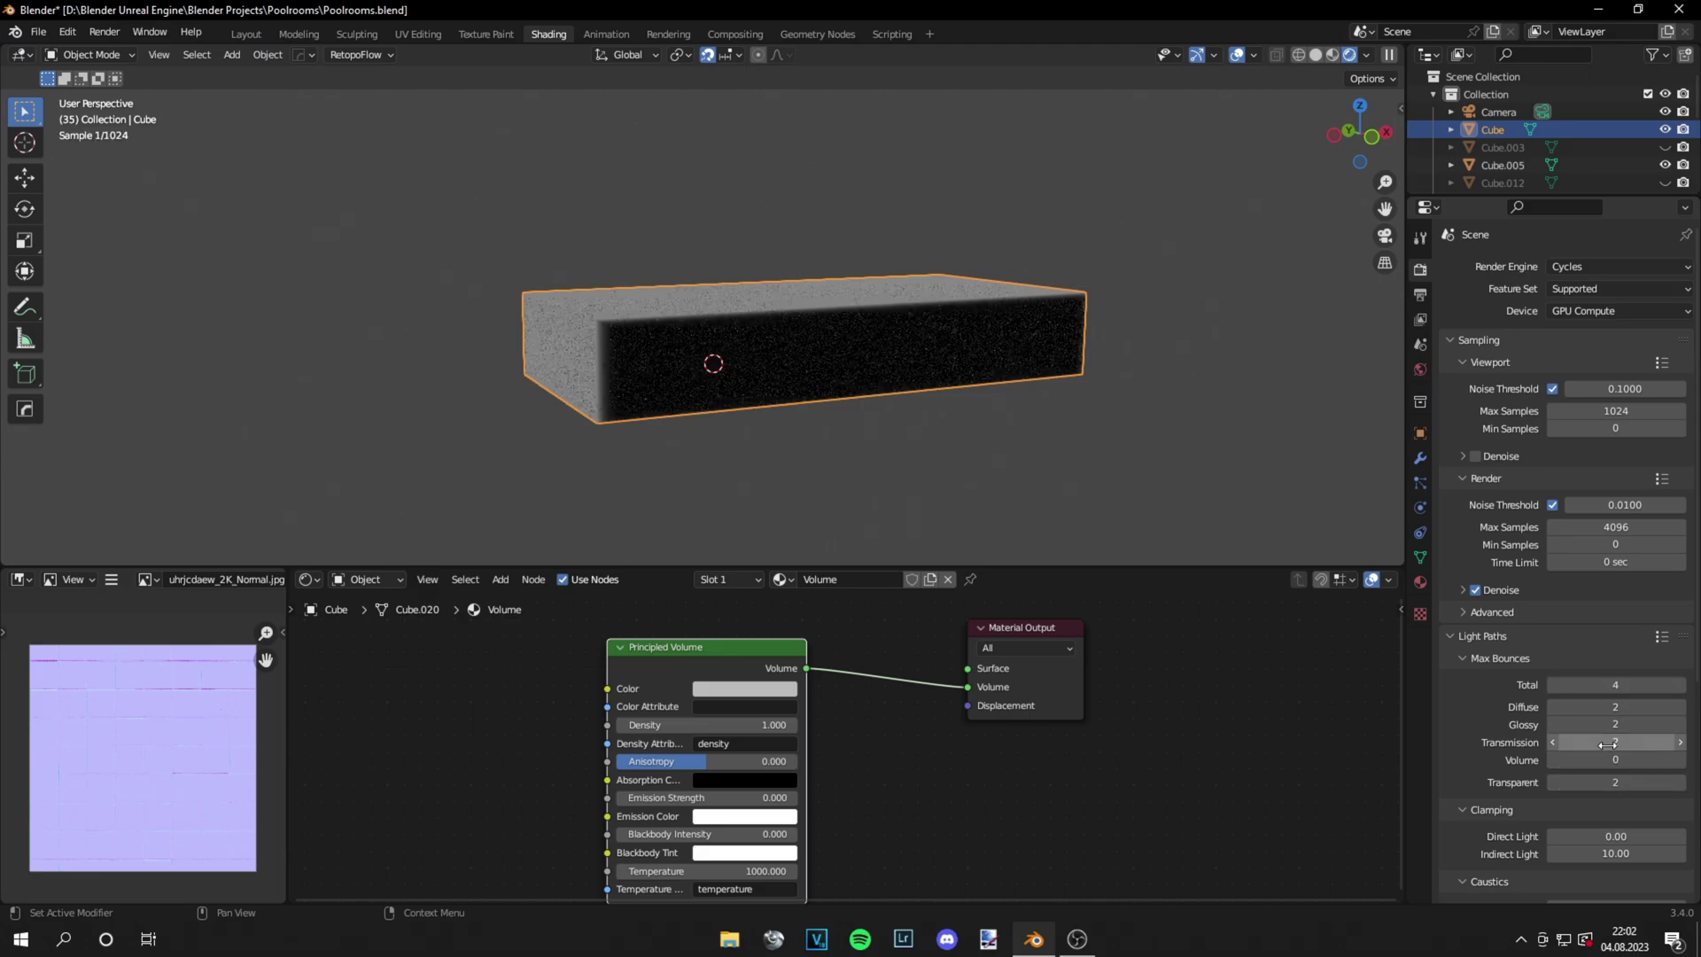
pyautogui.write('4')
pyautogui.doubleClick(1618, 759)
pyautogui.write('4')
pyautogui.doubleClick(1620, 779)
pyautogui.write('4')
pyautogui.press('Return')
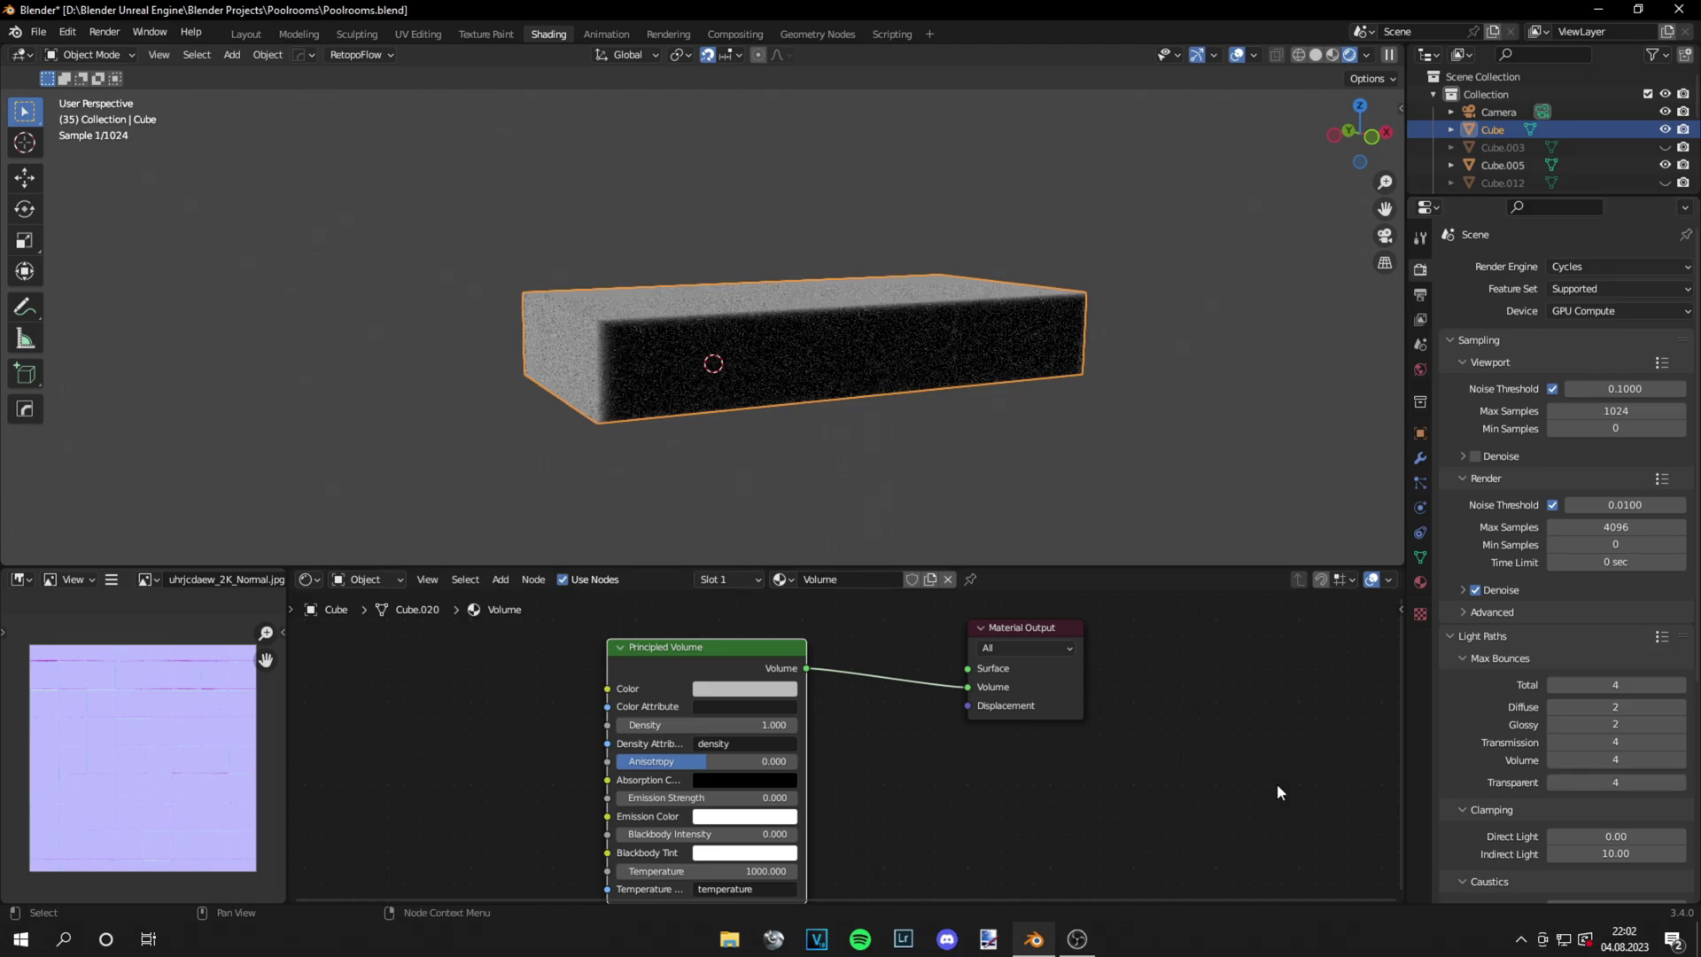
# Set the Principled Volume's density to 0.02
pyautogui.moveTo(996, 821); pyautogui.dragTo(1143, 733, button='middle')
pyautogui.scroll(3, 1090, 696)
pyautogui.moveTo(1024, 647); pyautogui.dragTo(981, 779, button='middle')
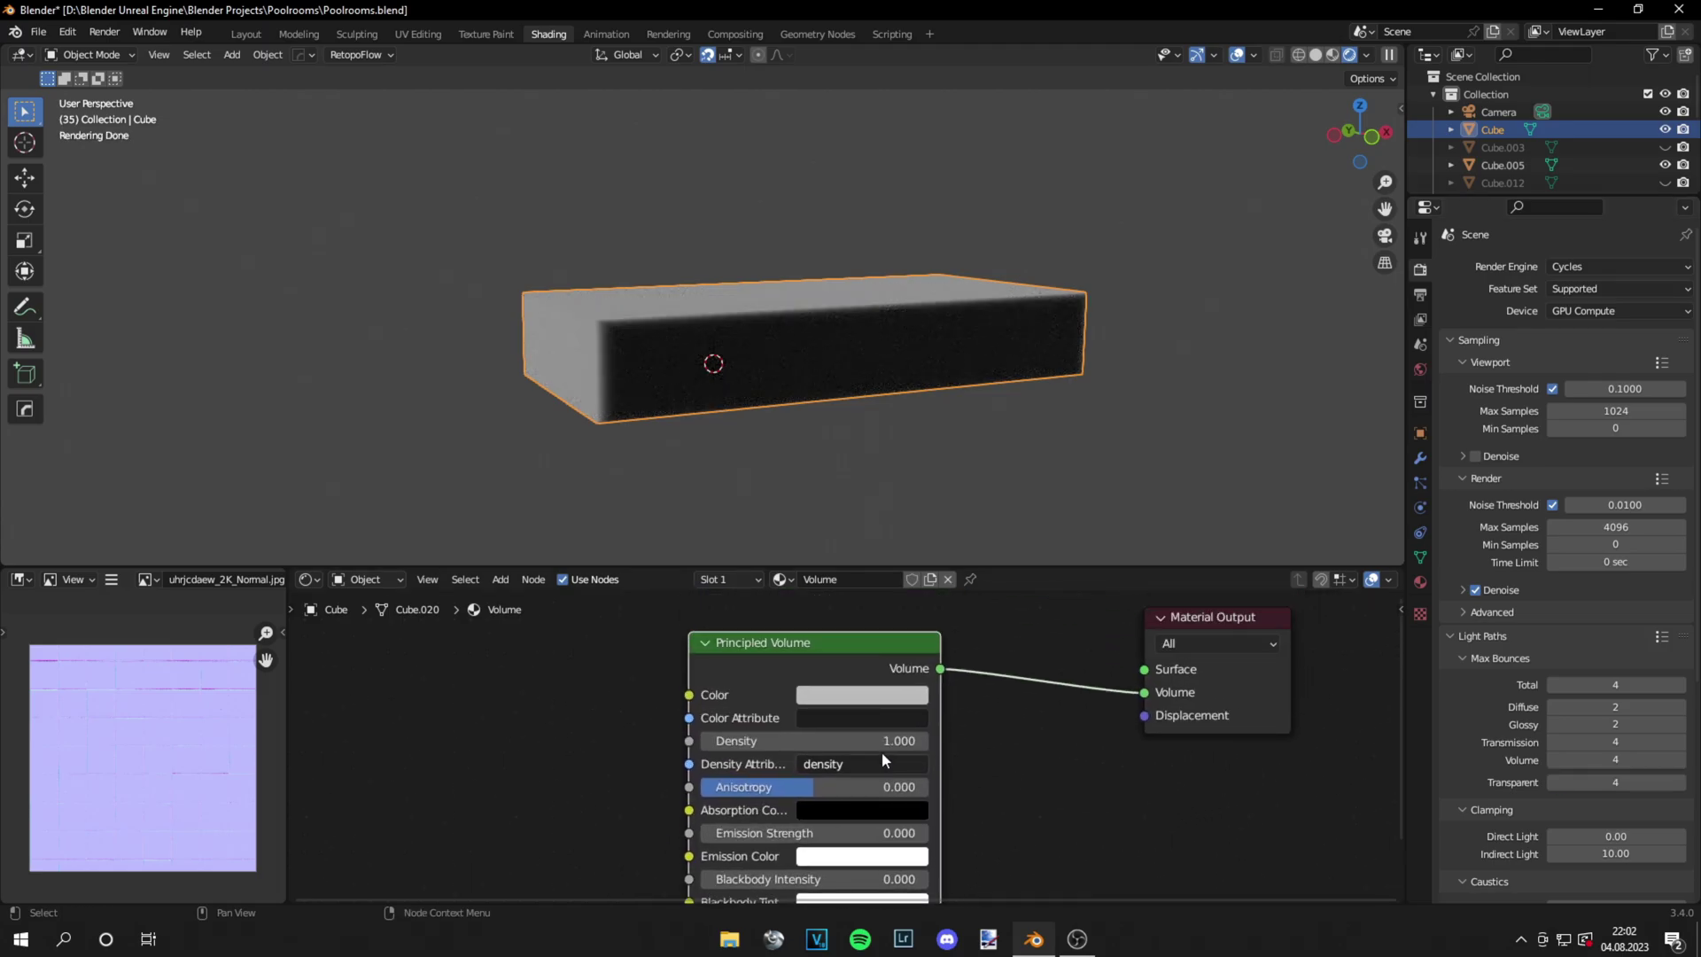
pyautogui.click(865, 742)
pyautogui.write('.0')
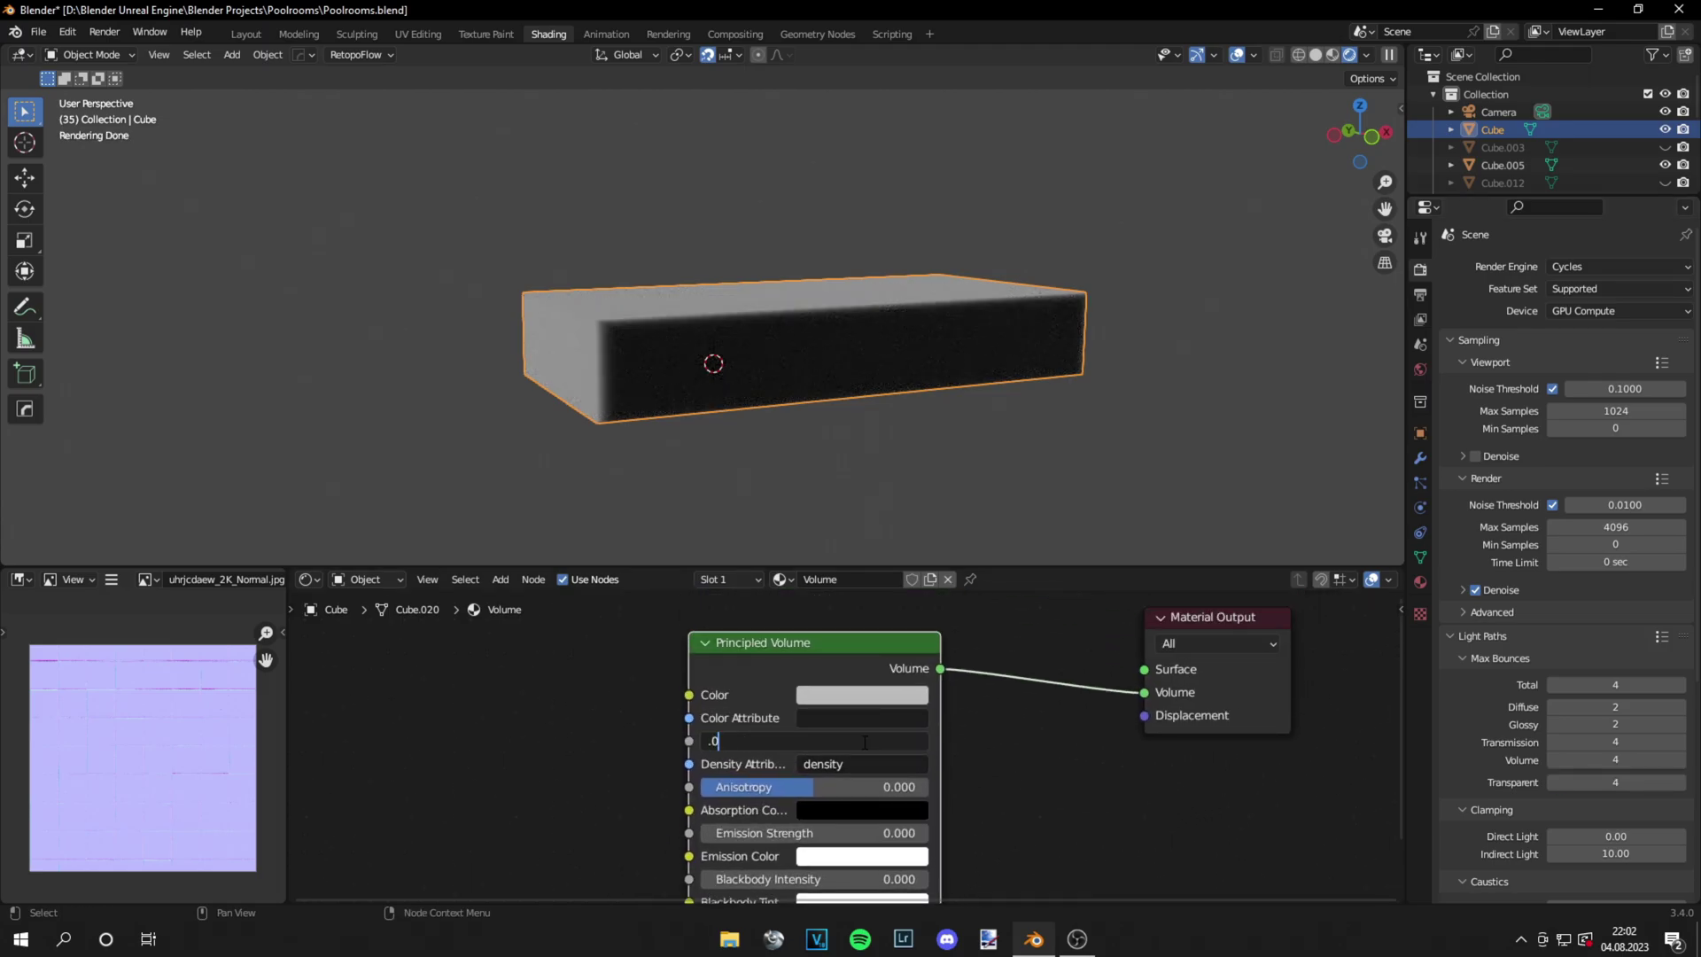
pyautogui.write('2')
pyautogui.press('Return')
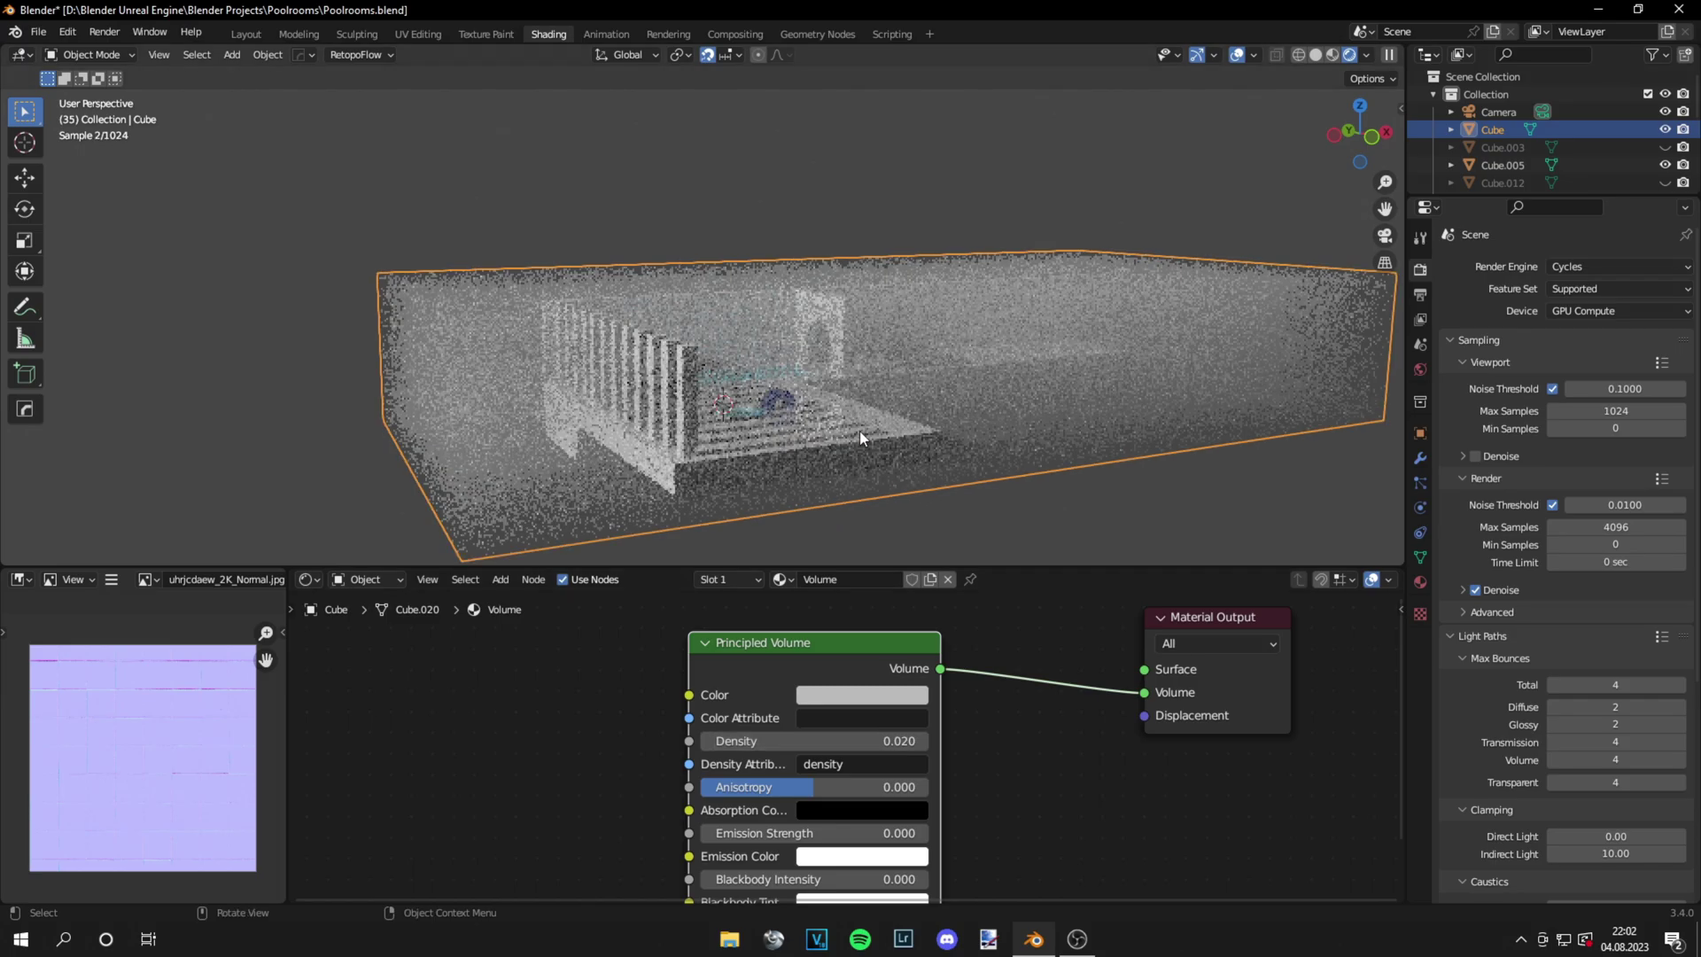
# Try a fog density of 0.01 on the Principled Volume, and settle on 0.003
pyautogui.scroll(1, 859, 431)
pyautogui.doubleClick(824, 737)
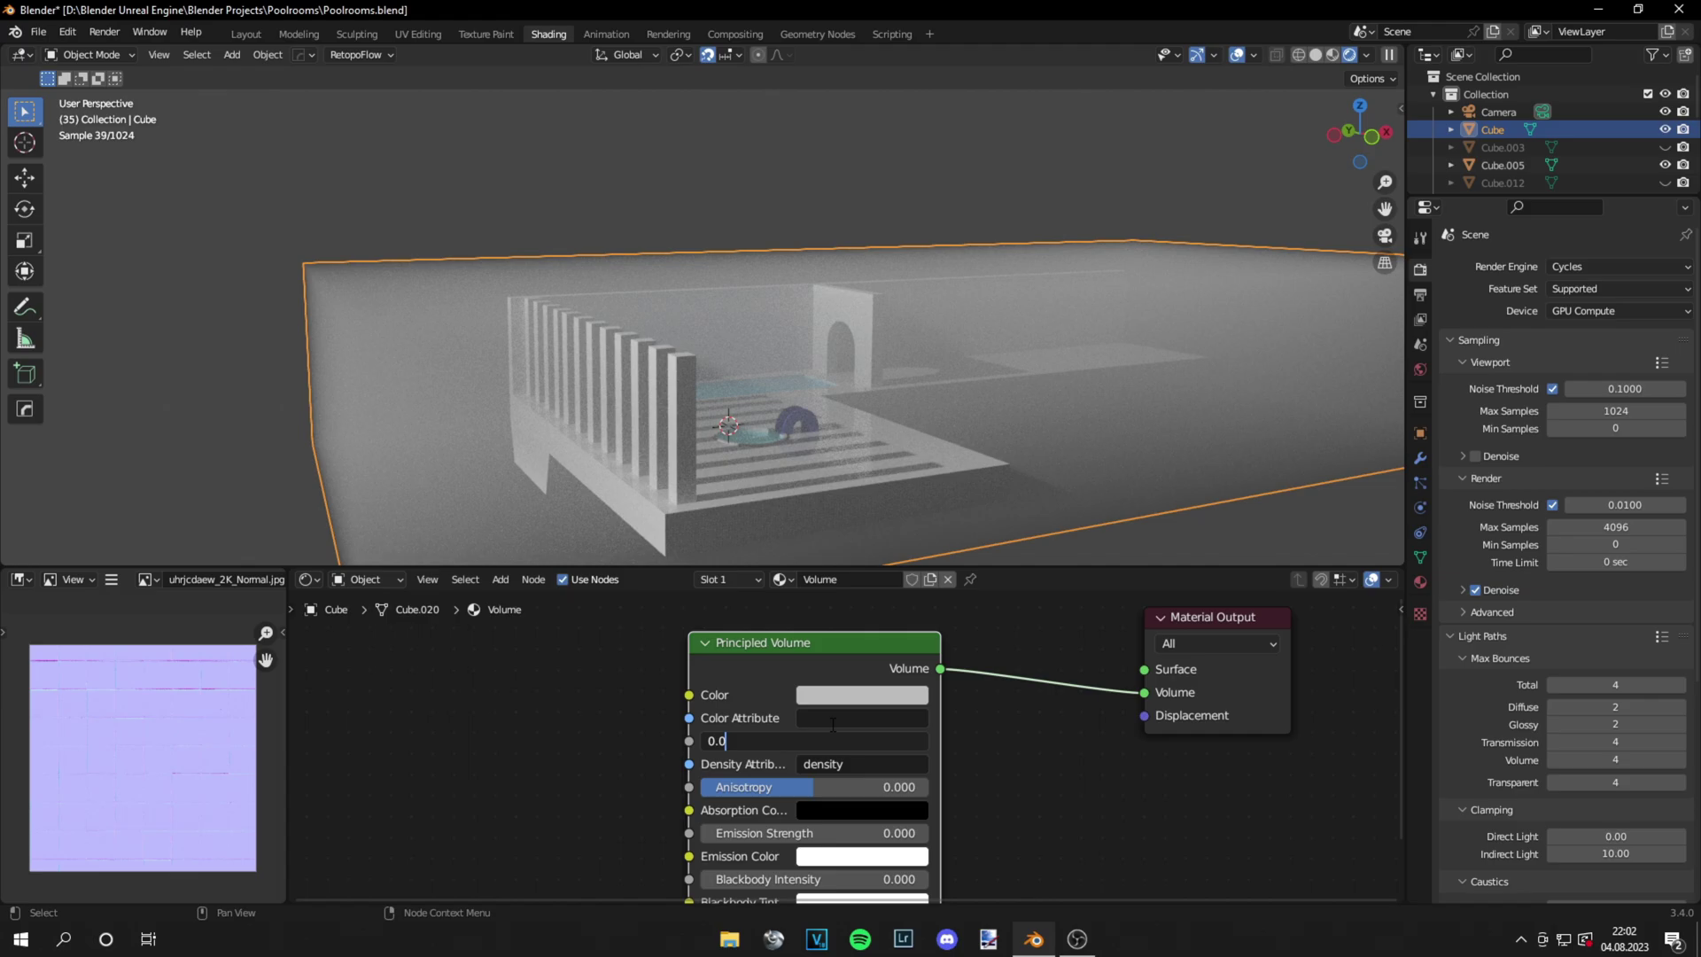
pyautogui.press('Return')
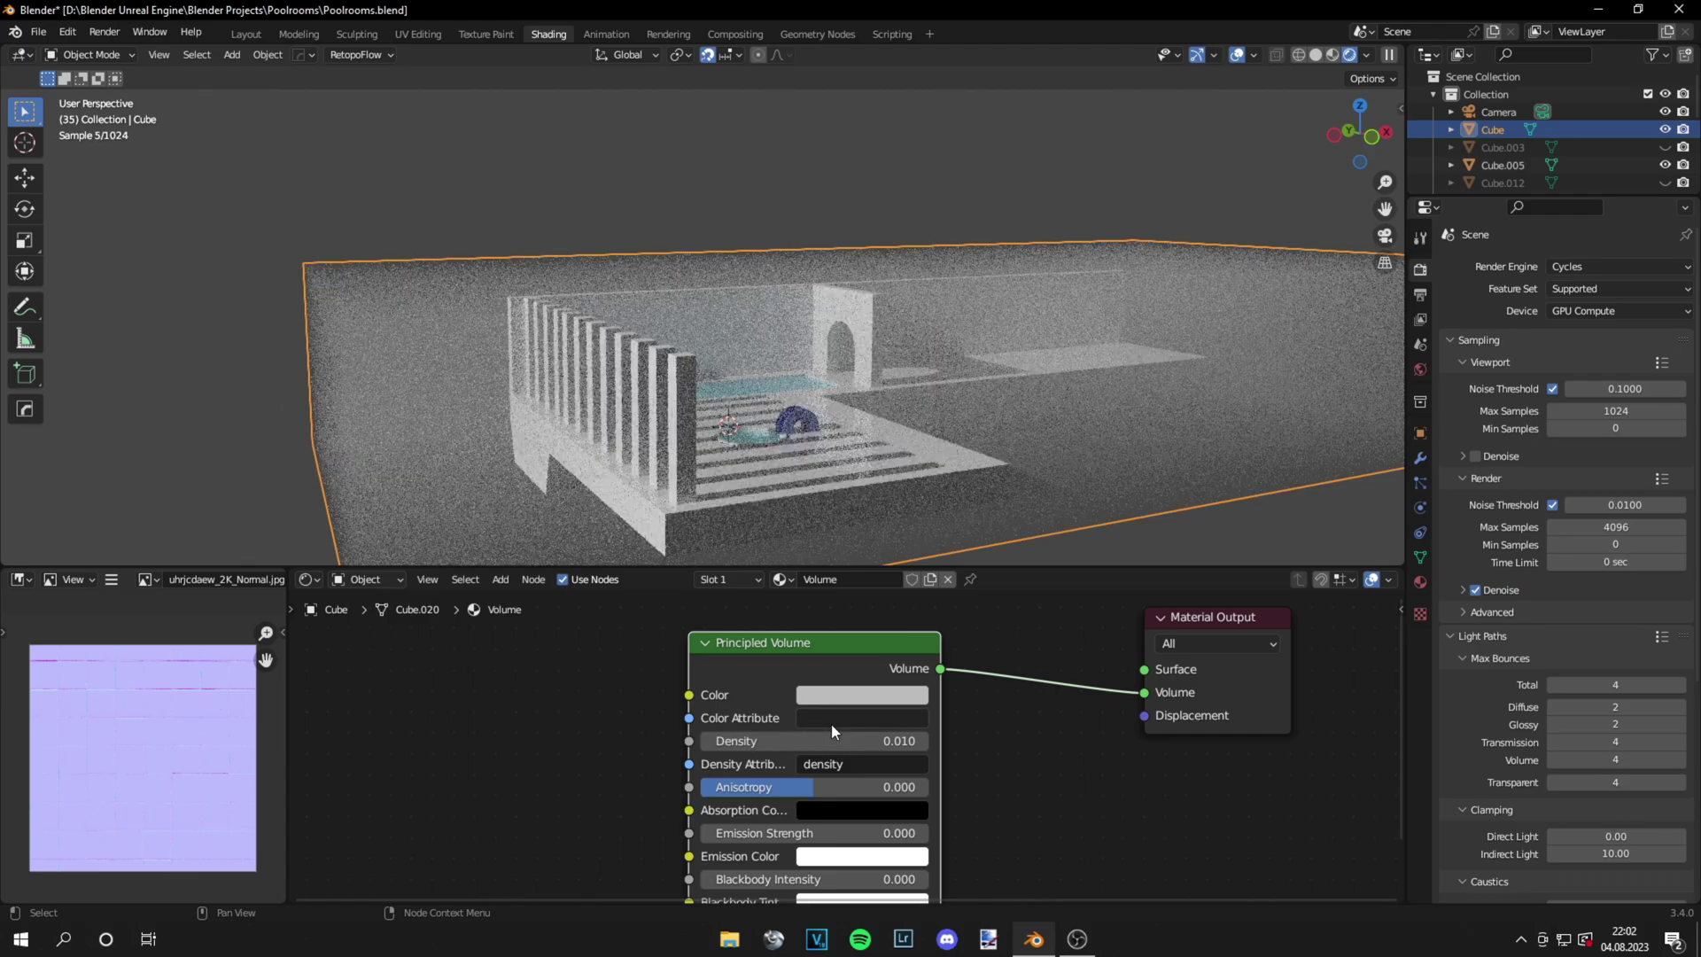
pyautogui.doubleClick(826, 742)
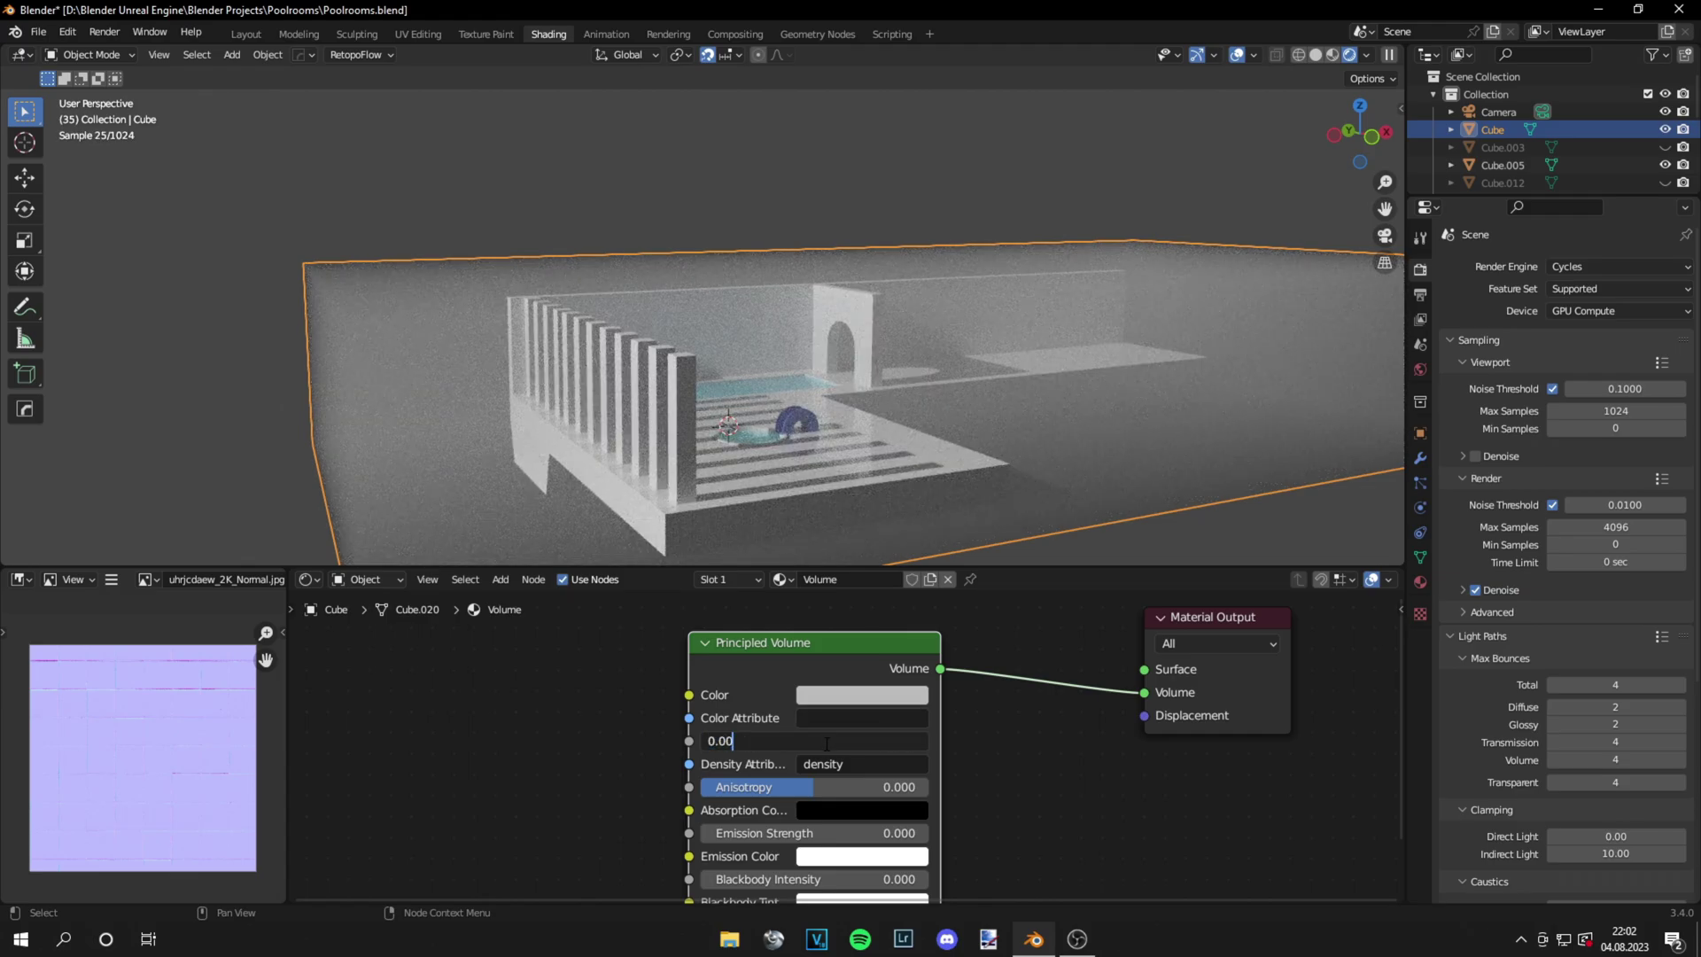
pyautogui.write('0.003')
pyautogui.press('Return')
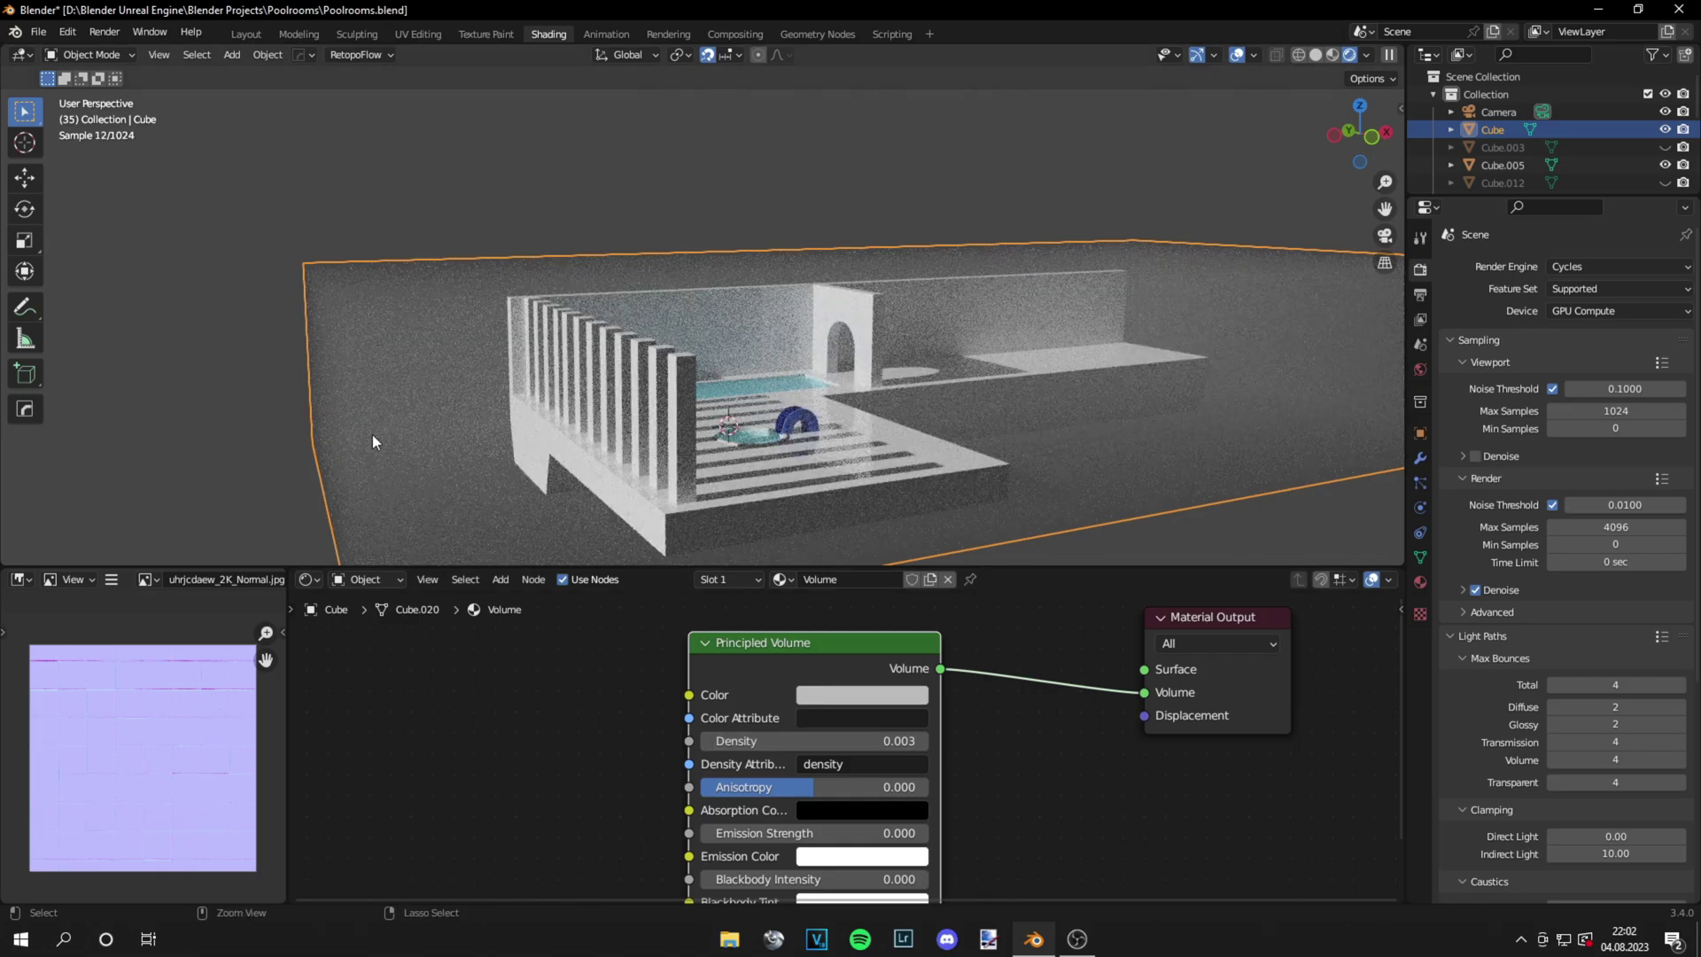
# Save the project, deselect the volume cube and inspect the fog inside the pool hall
pyautogui.hotkey('ctrl', 's')
pyautogui.click(206, 450)
pyautogui.scroll(4, 737, 443)
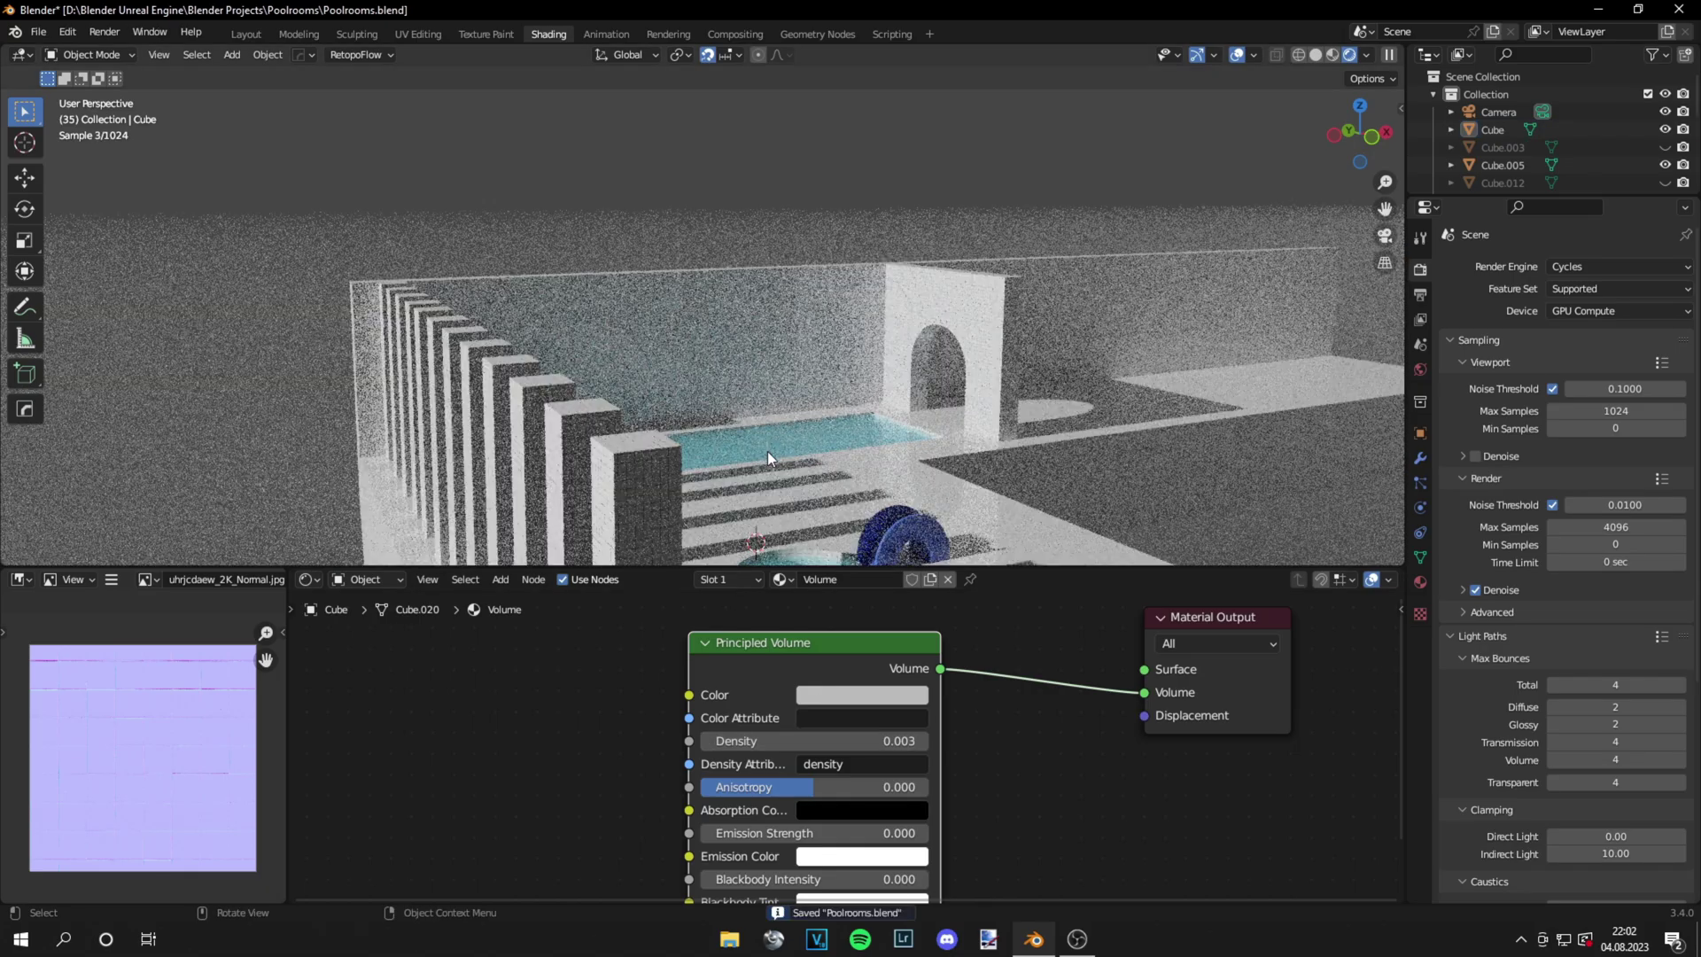
pyautogui.moveTo(767, 450); pyautogui.dragTo(747, 430, button='middle')
pyautogui.scroll(3, 747, 433)
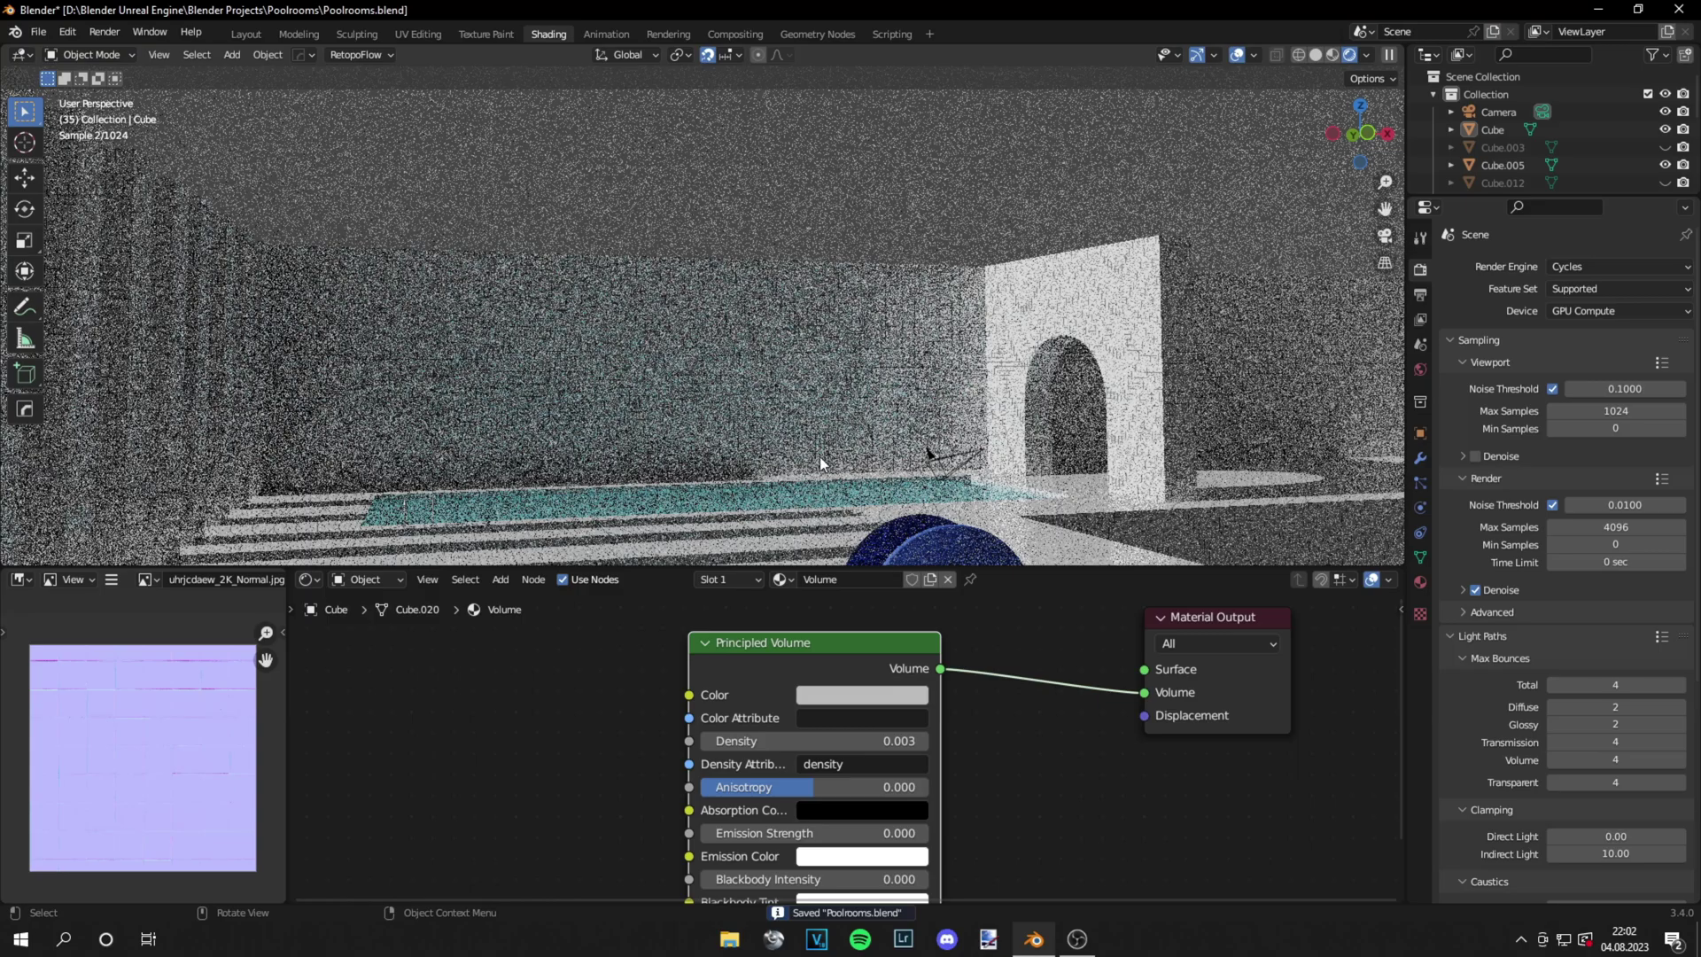
pyautogui.keyDown('shift'); pyautogui.moveTo(870, 489); pyautogui.dragTo(883, 455, button='middle'); pyautogui.keyUp('shift')
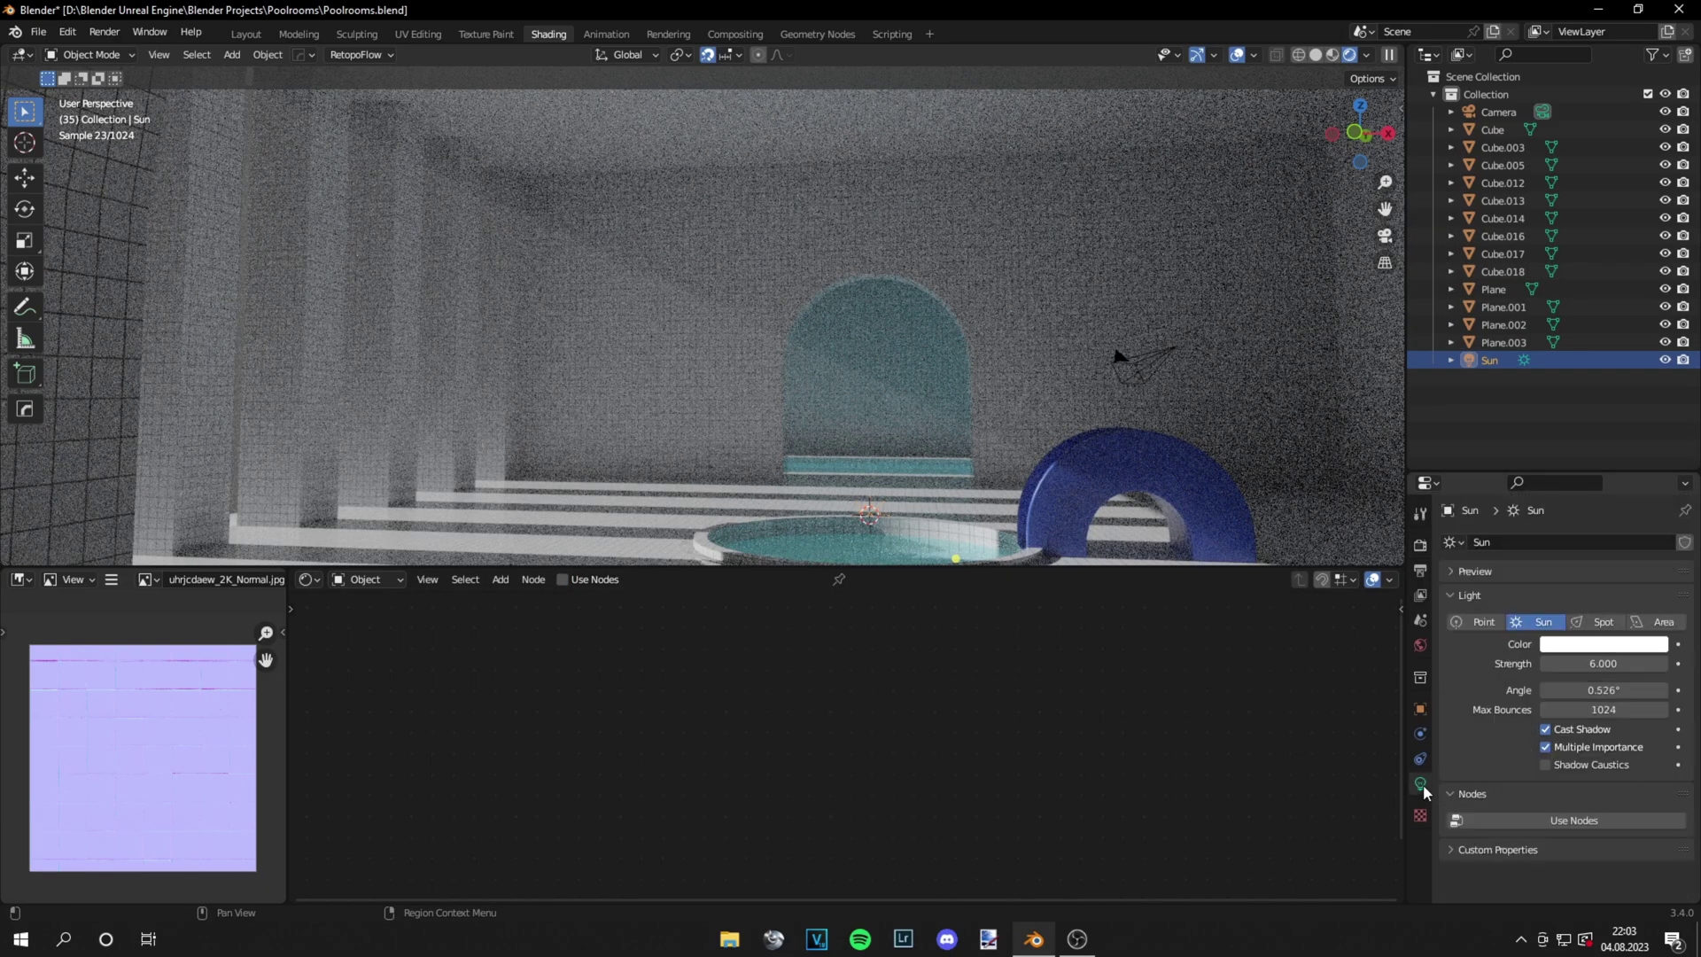
# Set the Sun light's strength to 12
pyautogui.click(1614, 664)
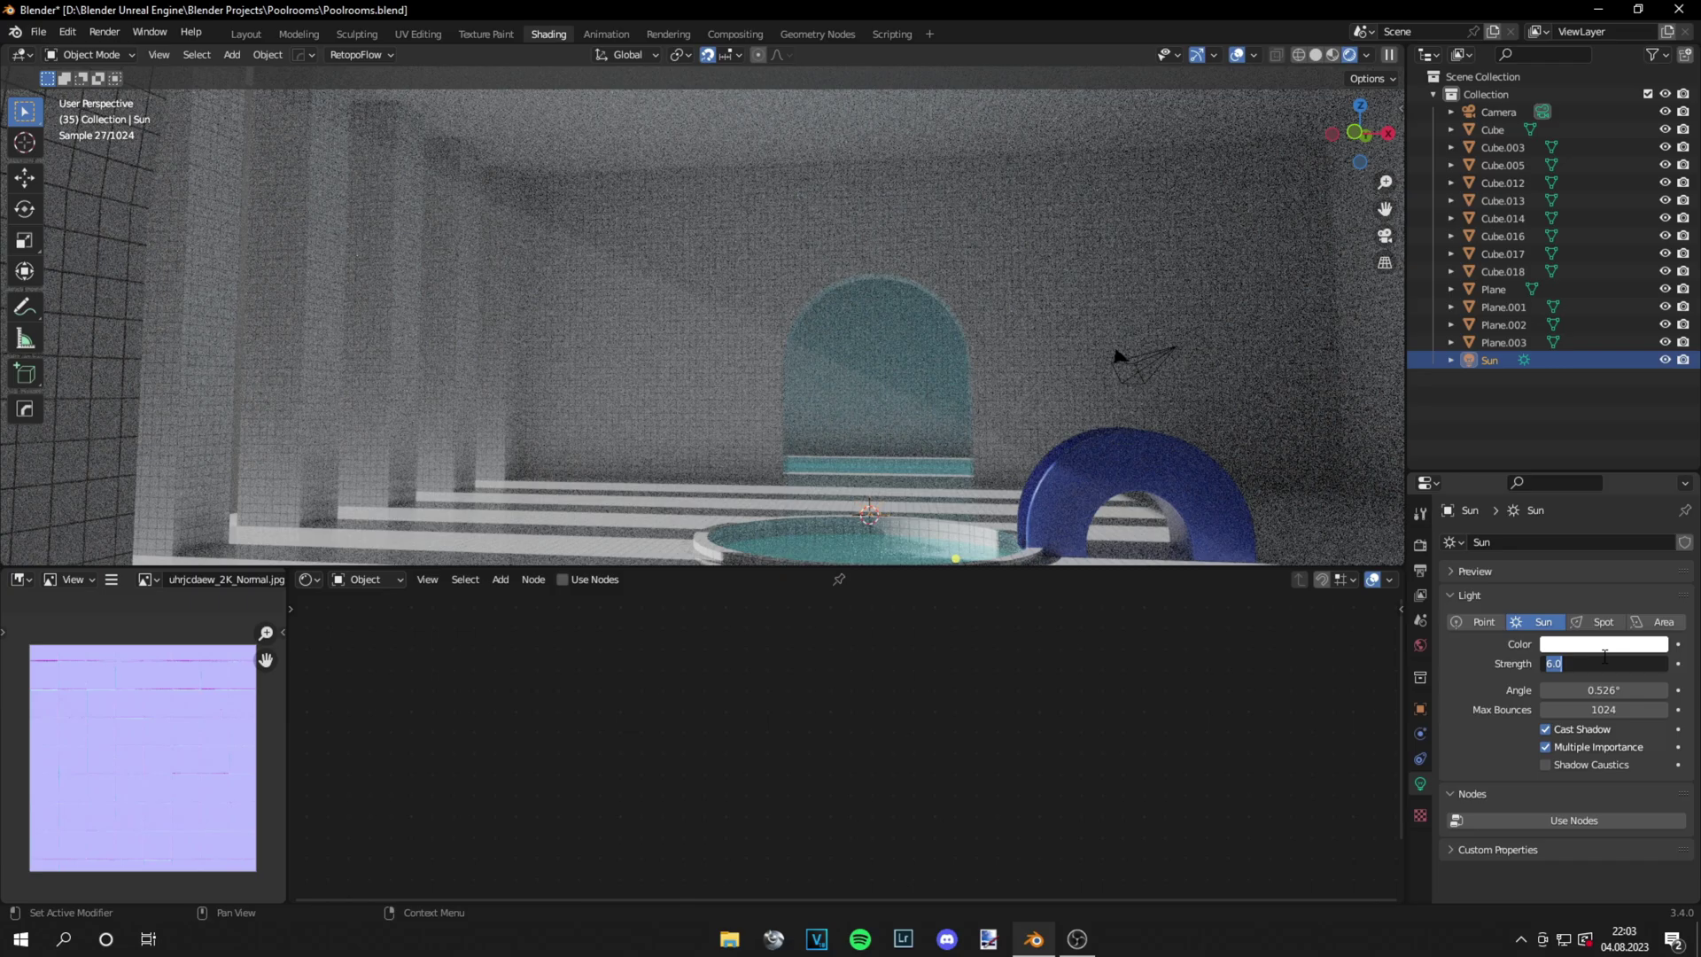
pyautogui.write('12')
pyautogui.press('Return')
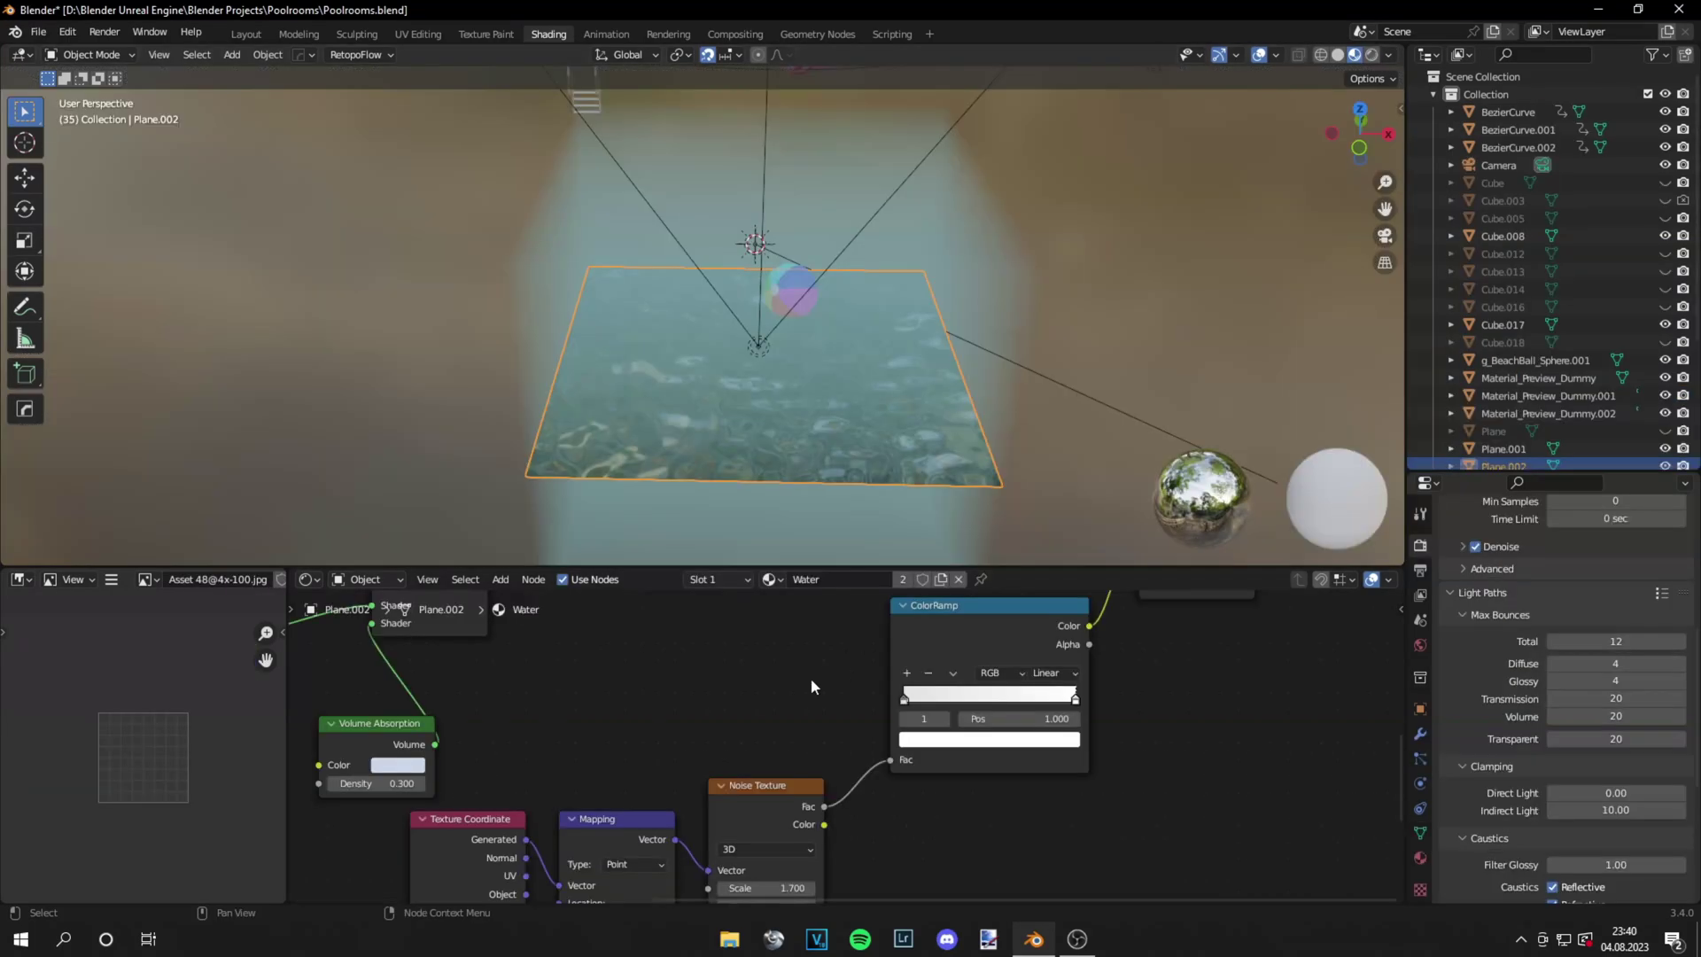
# Disconnect the Add Shader from the Material Output's Volume input in the Water material
pyautogui.scroll(-2, 797, 700)
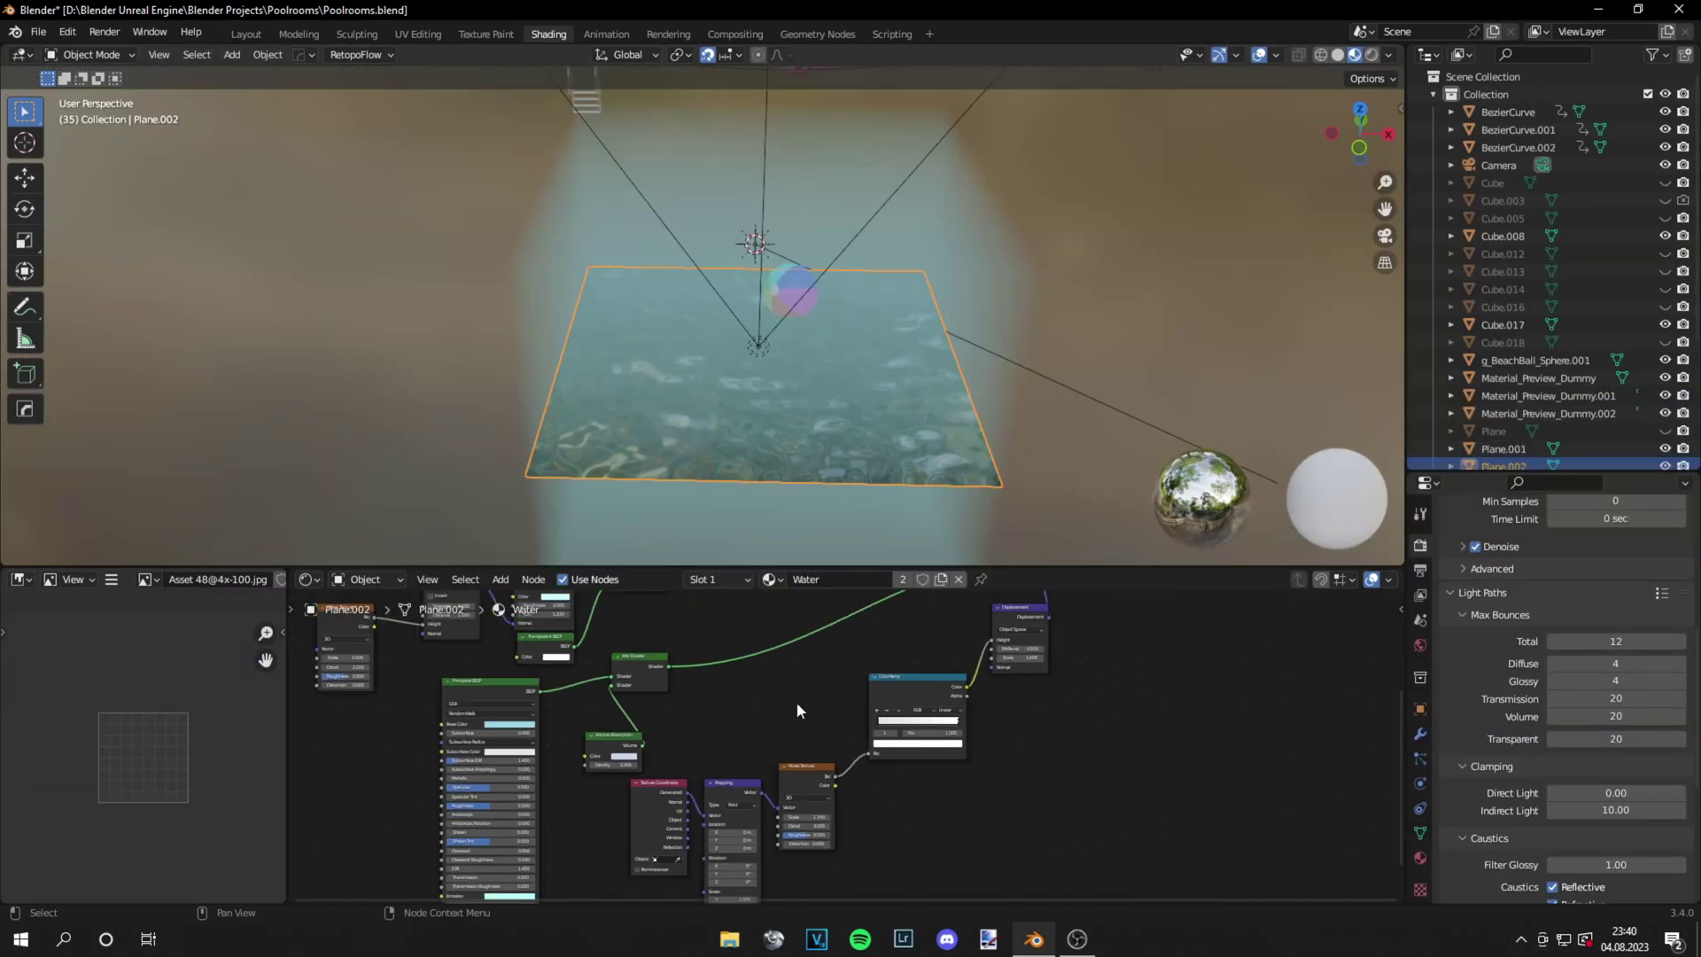
pyautogui.moveTo(798, 700); pyautogui.dragTo(706, 801, button='middle')
pyautogui.moveTo(938, 696); pyautogui.dragTo(879, 629)
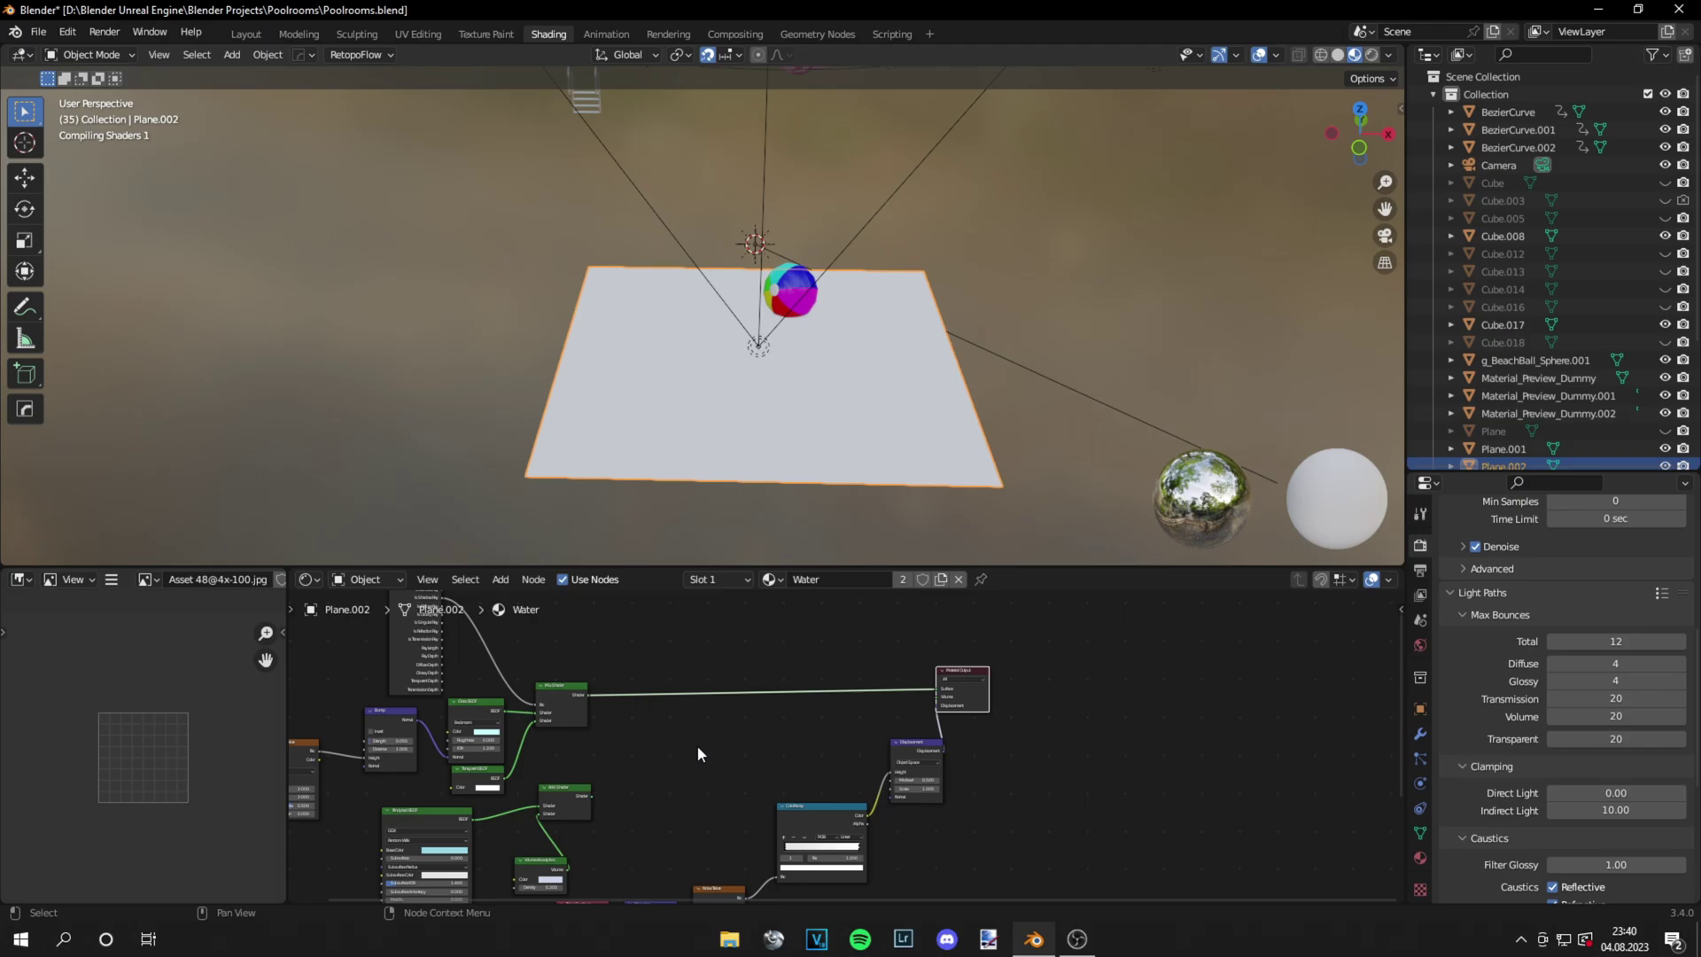
# Try shifting the X location of the Mapping node that feeds the water's Noise Texture, and cancel the change
pyautogui.moveTo(694, 749); pyautogui.dragTo(731, 561, button='middle')
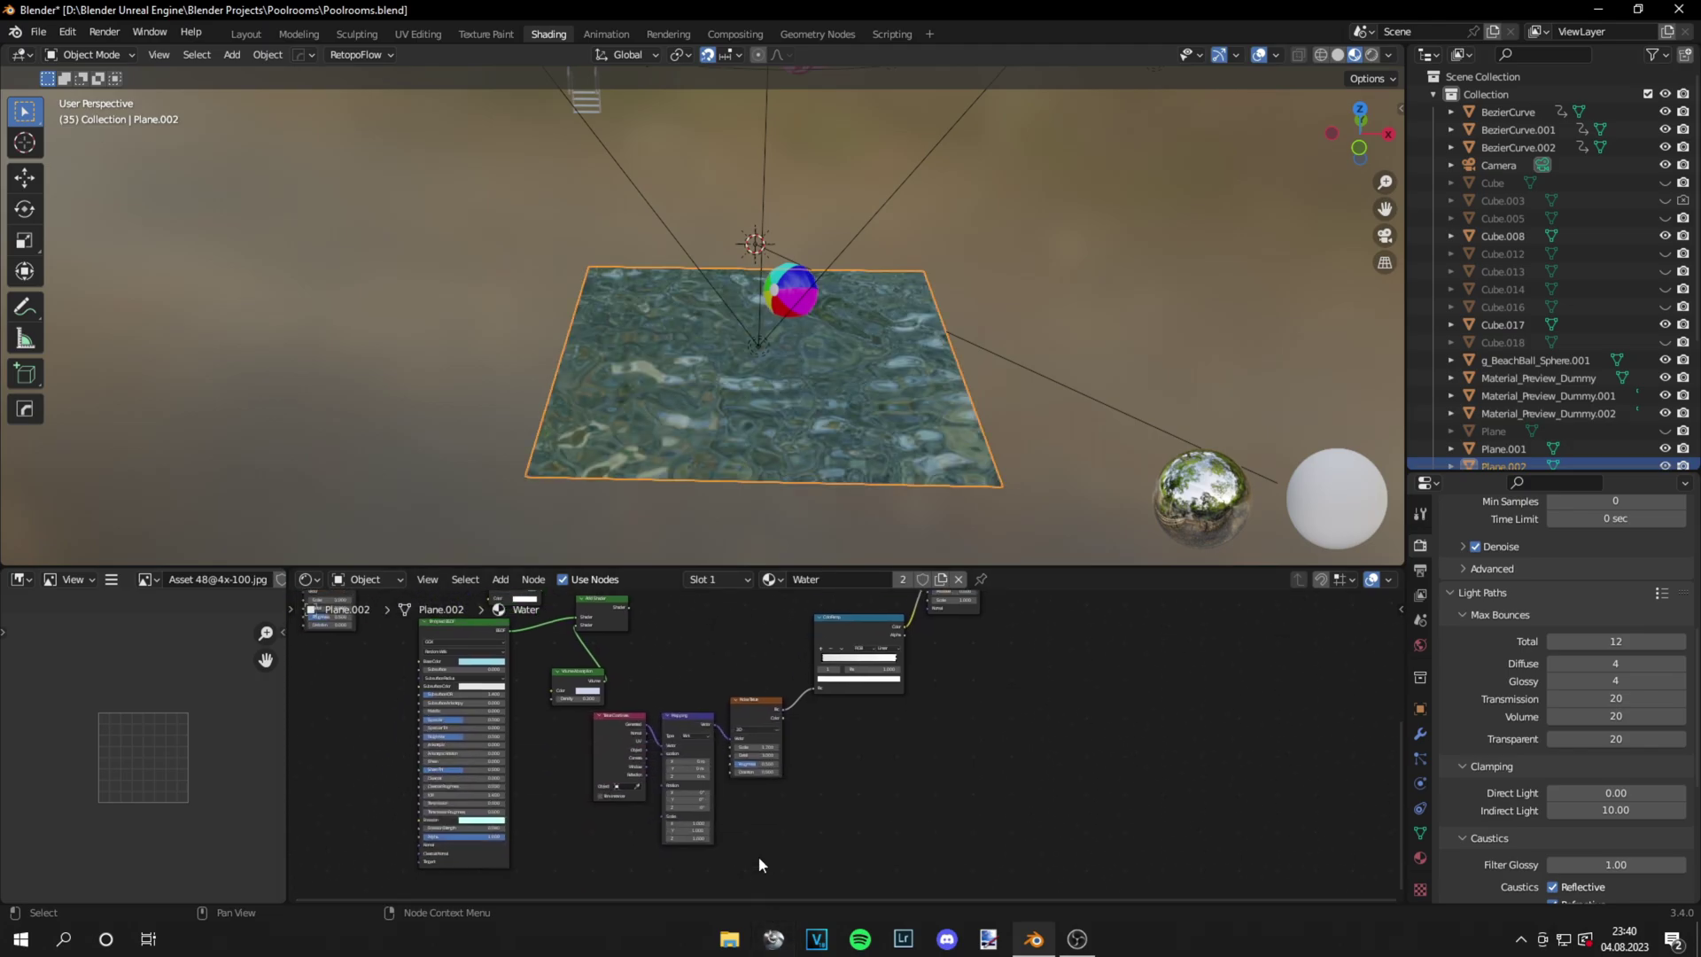
pyautogui.scroll(6, 758, 863)
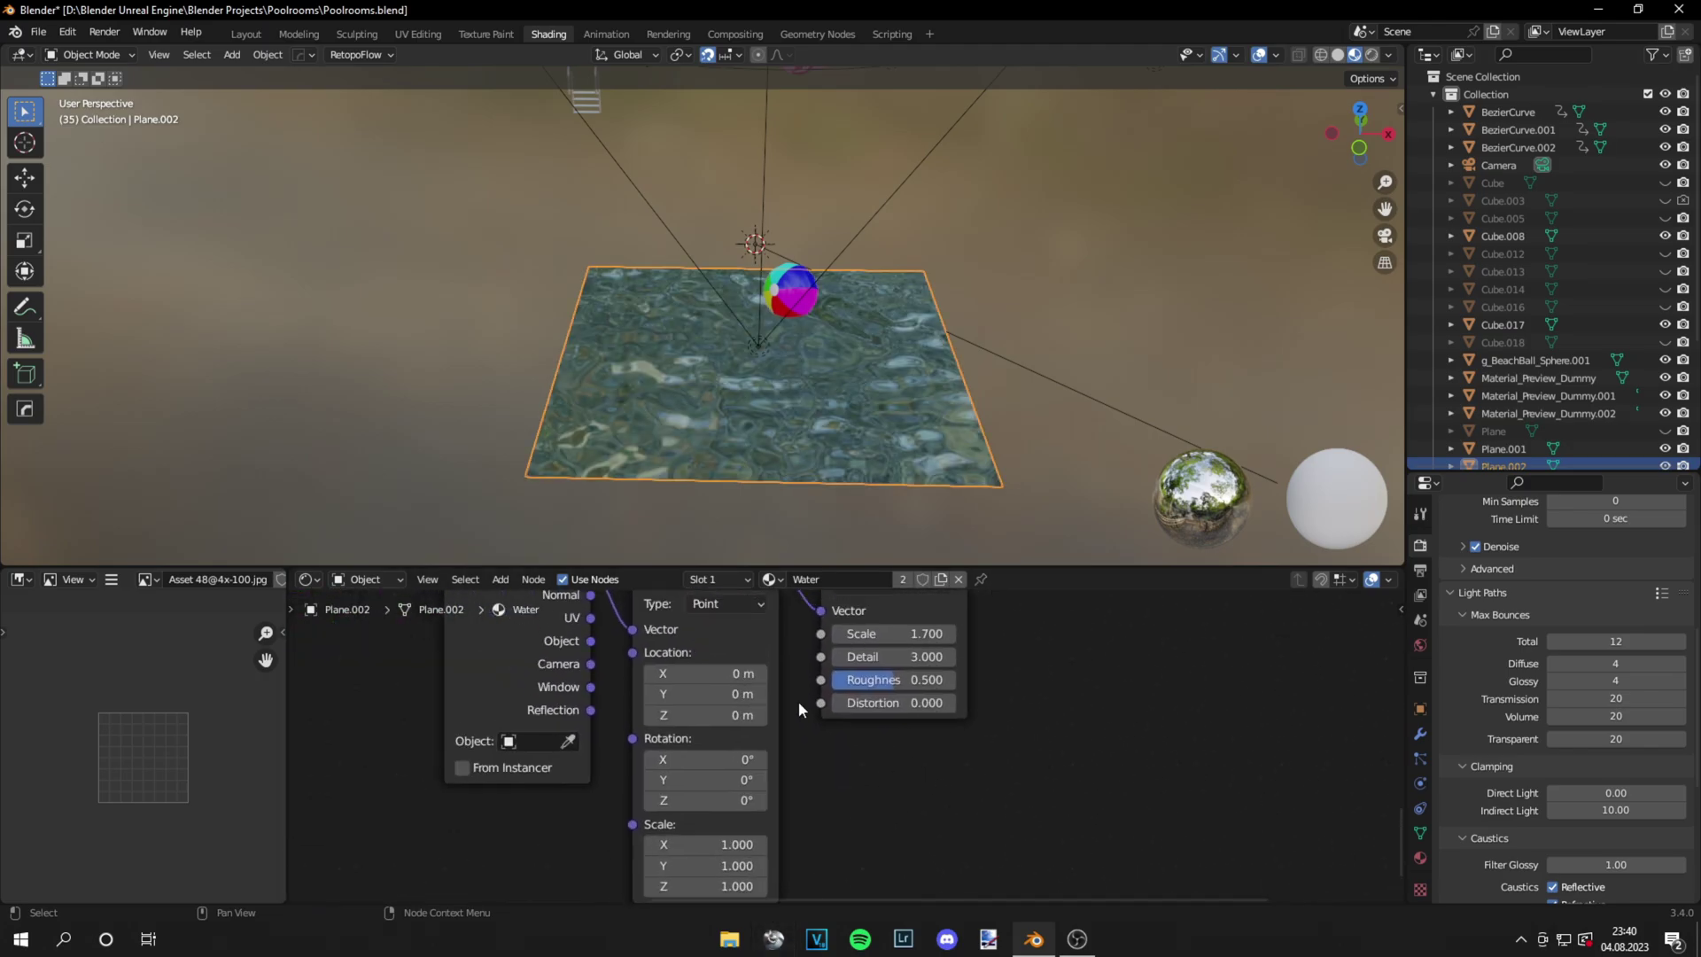
pyautogui.moveTo(709, 673); pyautogui.dragTo(797, 674)
pyautogui.rightClick(705, 676)
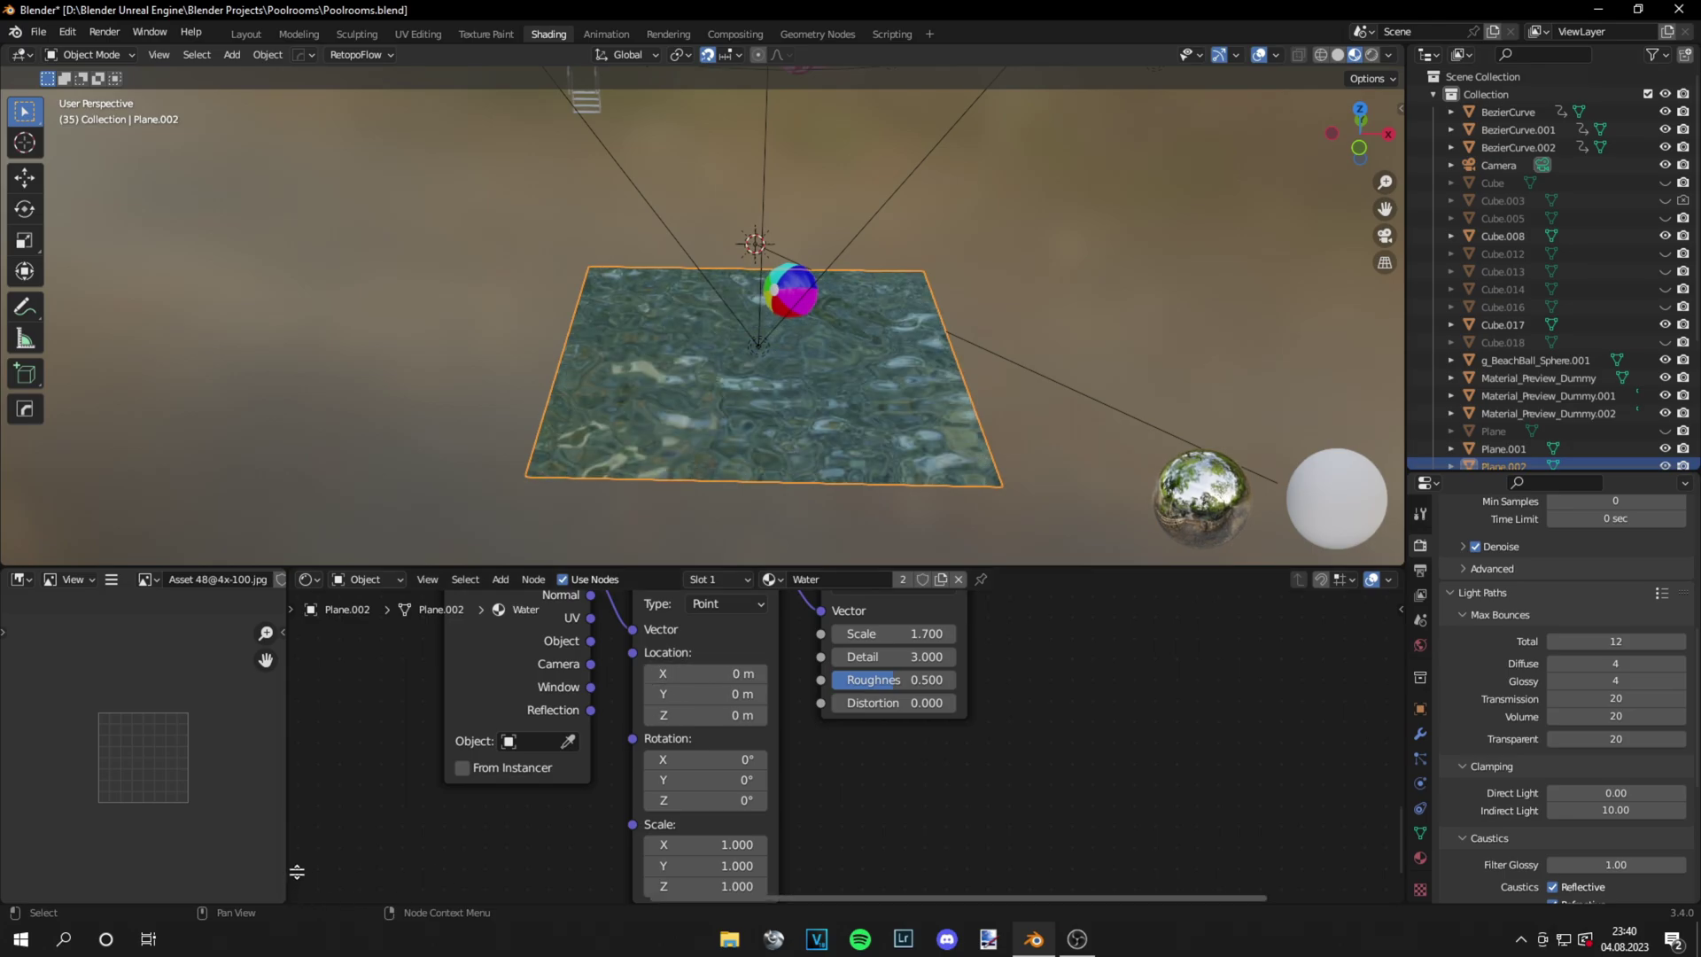
# Split the Shader Editor area, turn the lower part into a Timeline and go to frame 0
pyautogui.moveTo(296, 871); pyautogui.dragTo(301, 781)
pyautogui.click(305, 791)
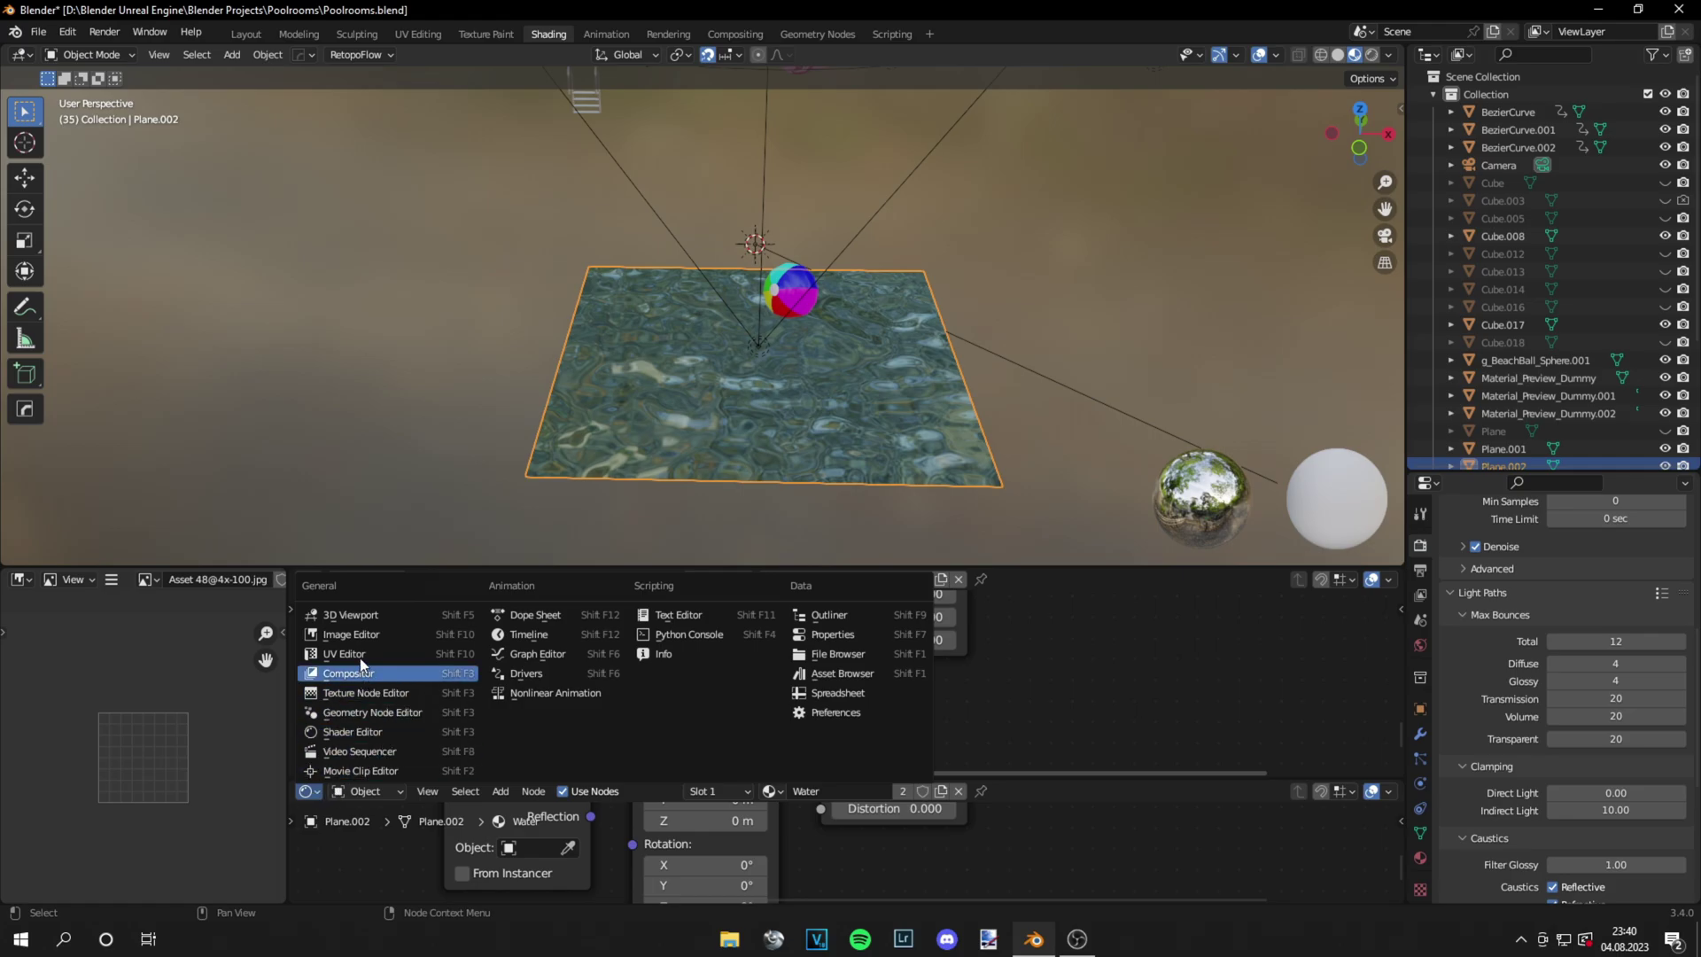
pyautogui.click(507, 634)
pyautogui.moveTo(586, 812); pyautogui.dragTo(490, 812)
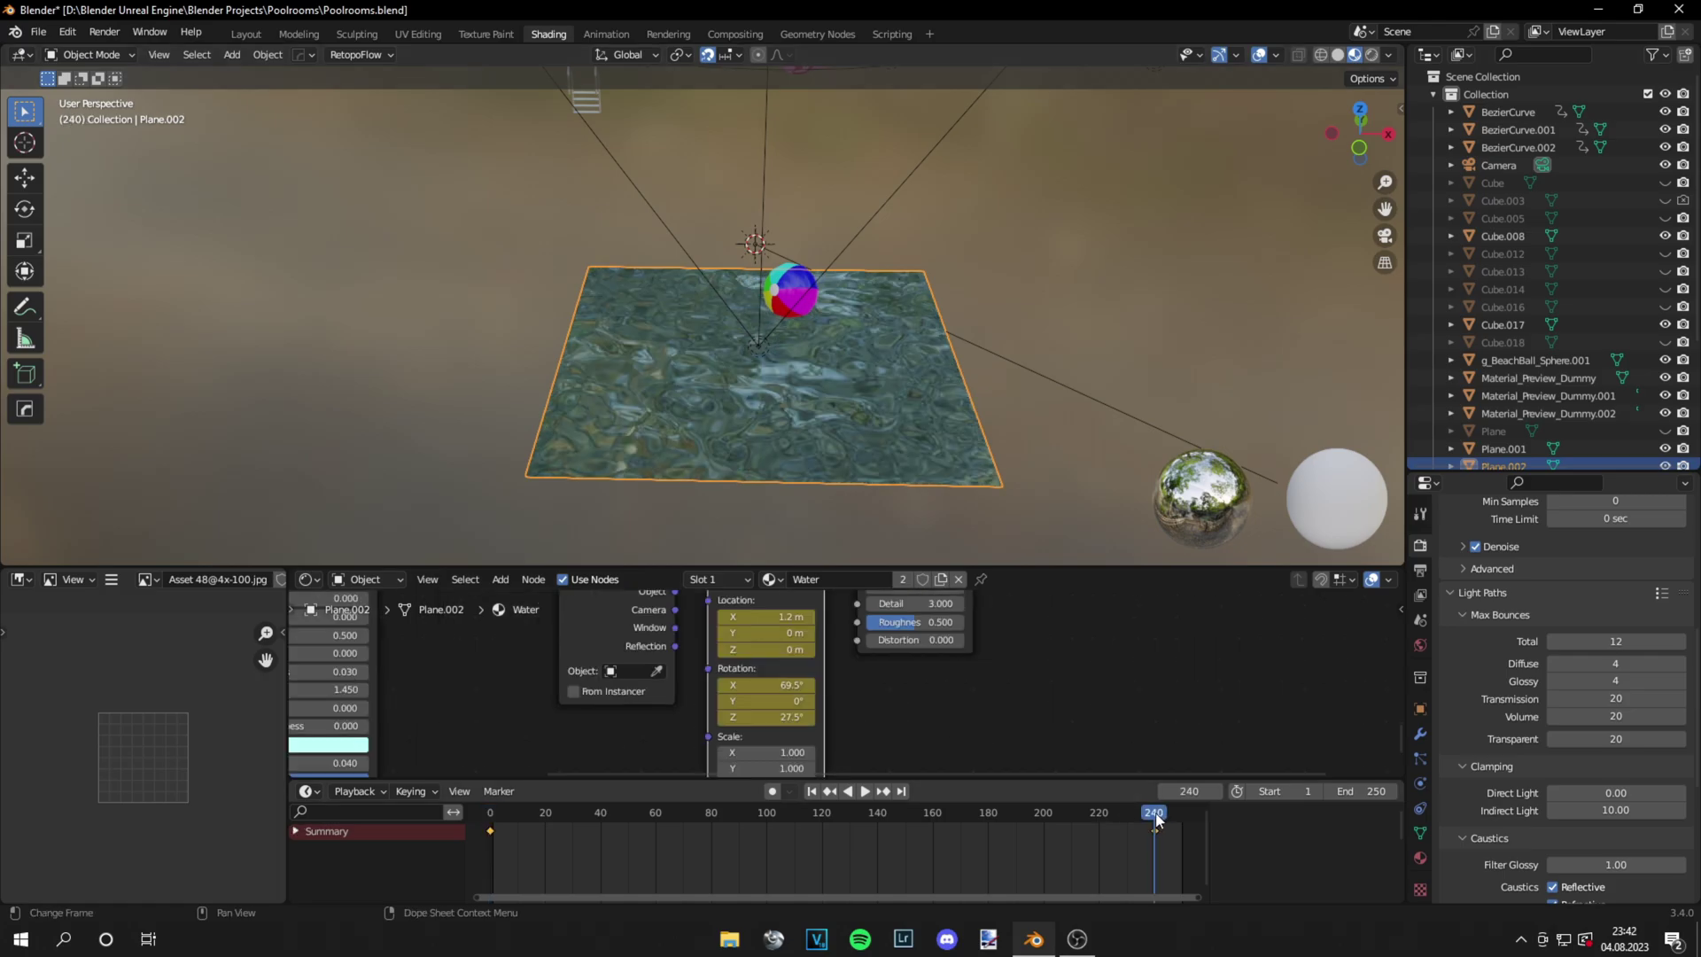
# Keyframe the Water Mapping node at frame 240 with location X 1.2 m, rotation X 69.5° and Z 27.5°, and scrub through the animation
pyautogui.moveTo(987, 812); pyautogui.dragTo(1155, 822)
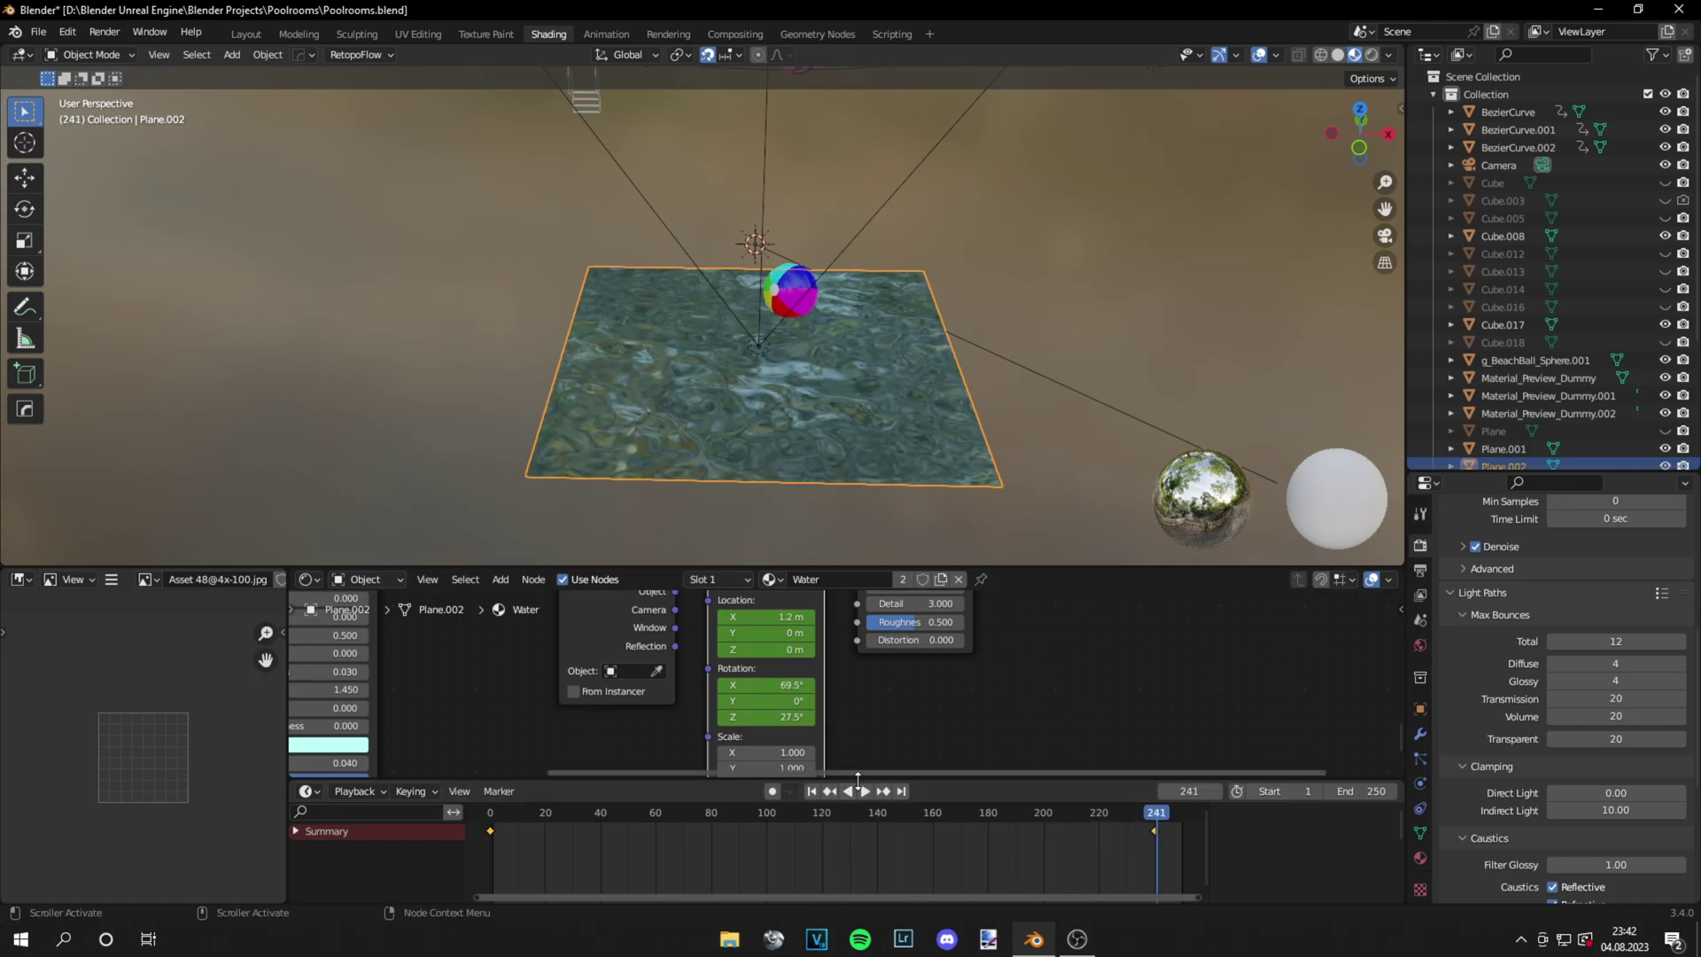
pyautogui.moveTo(1178, 808); pyautogui.dragTo(535, 840)
pyautogui.scroll(-4, 824, 265)
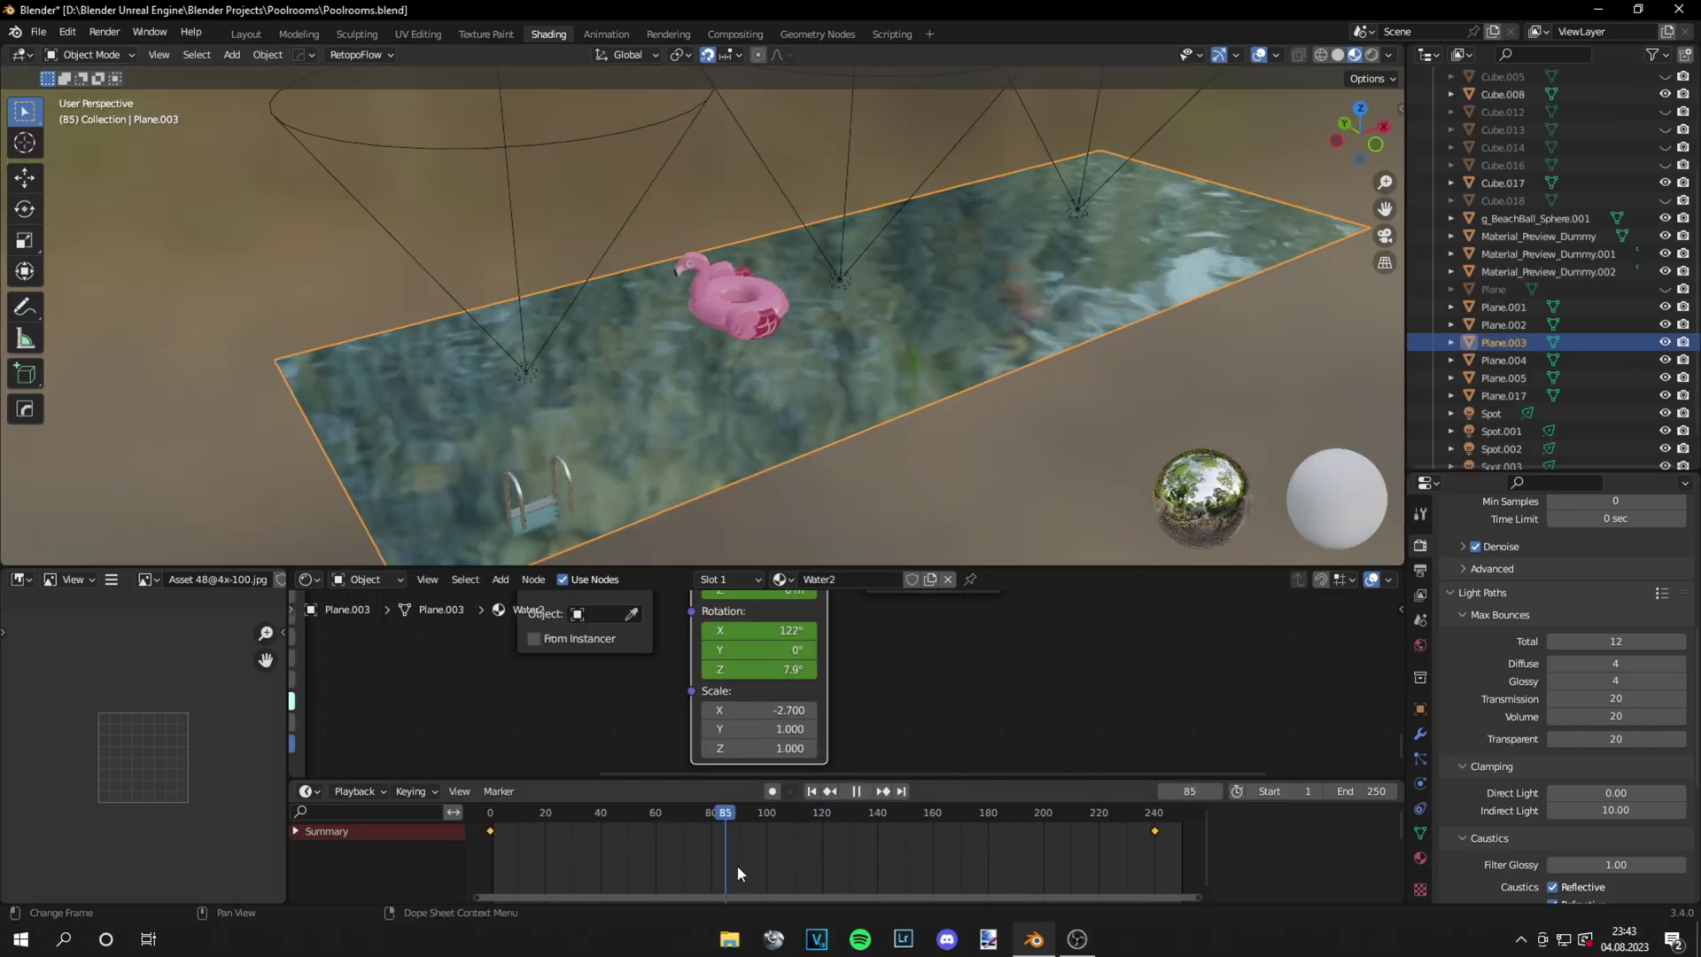
# Scrub the Water2 animation on the long pool to frame 241, deselect the plane and look through the camera
pyautogui.moveTo(1075, 860); pyautogui.dragTo(1157, 852)
pyautogui.click(981, 436)
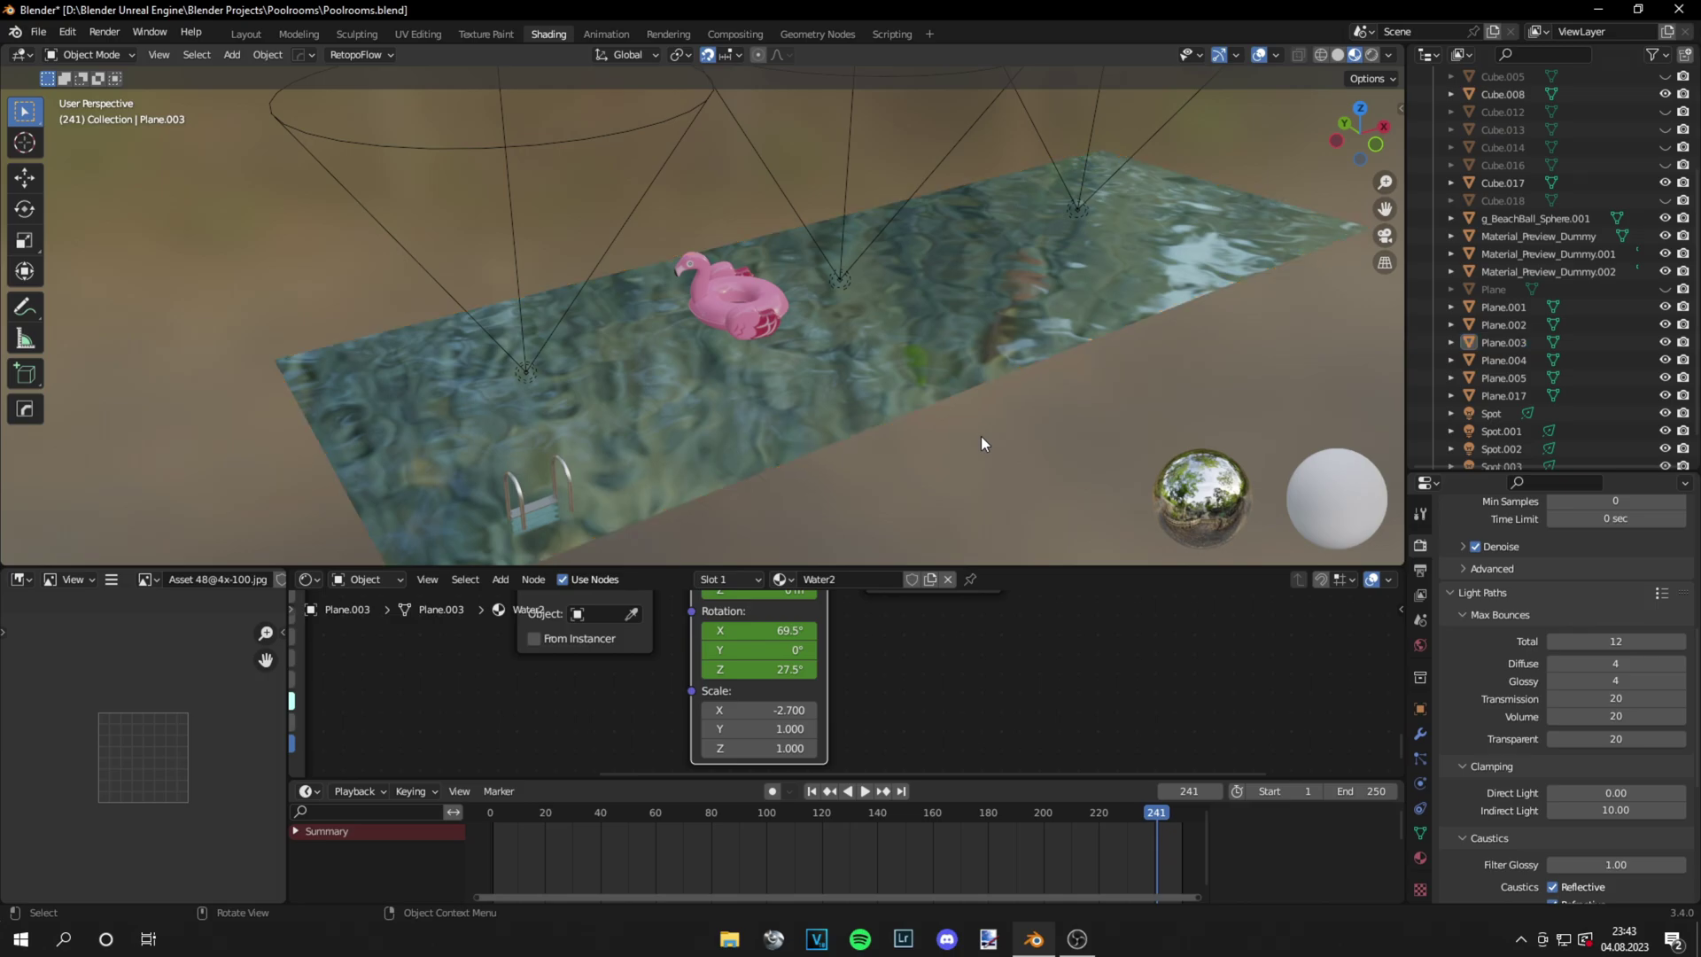
pyautogui.scroll(-6, 980, 436)
pyautogui.moveTo(981, 436); pyautogui.dragTo(945, 465, button='middle')
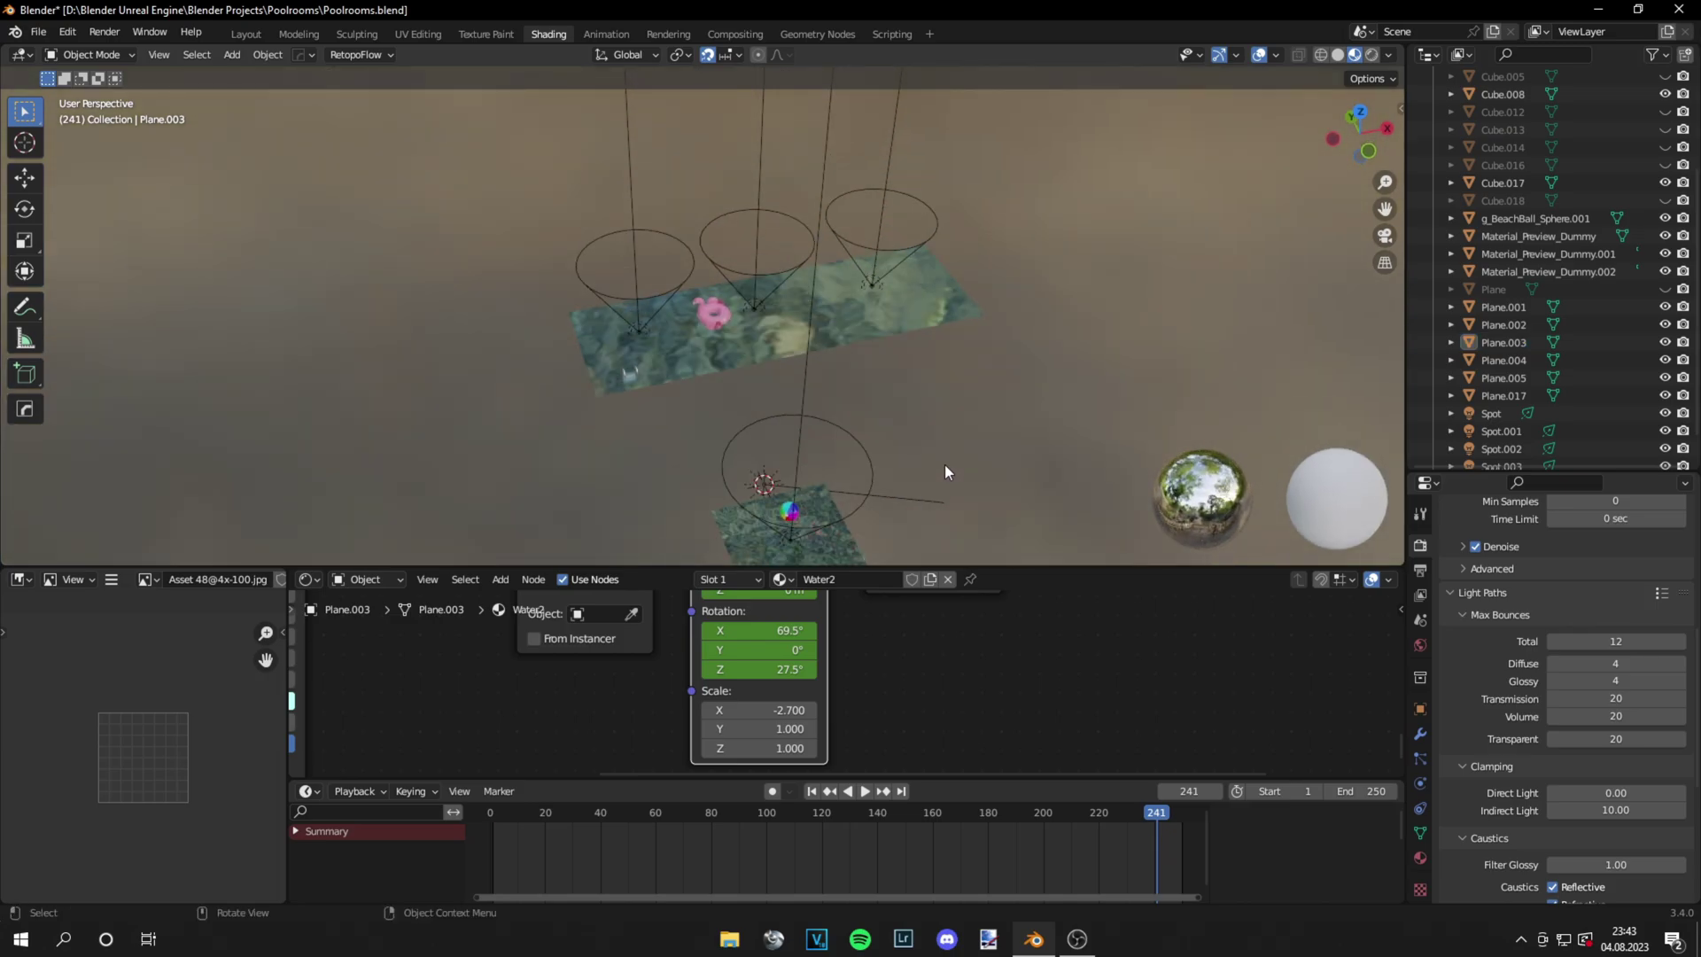
pyautogui.press('KP_0')
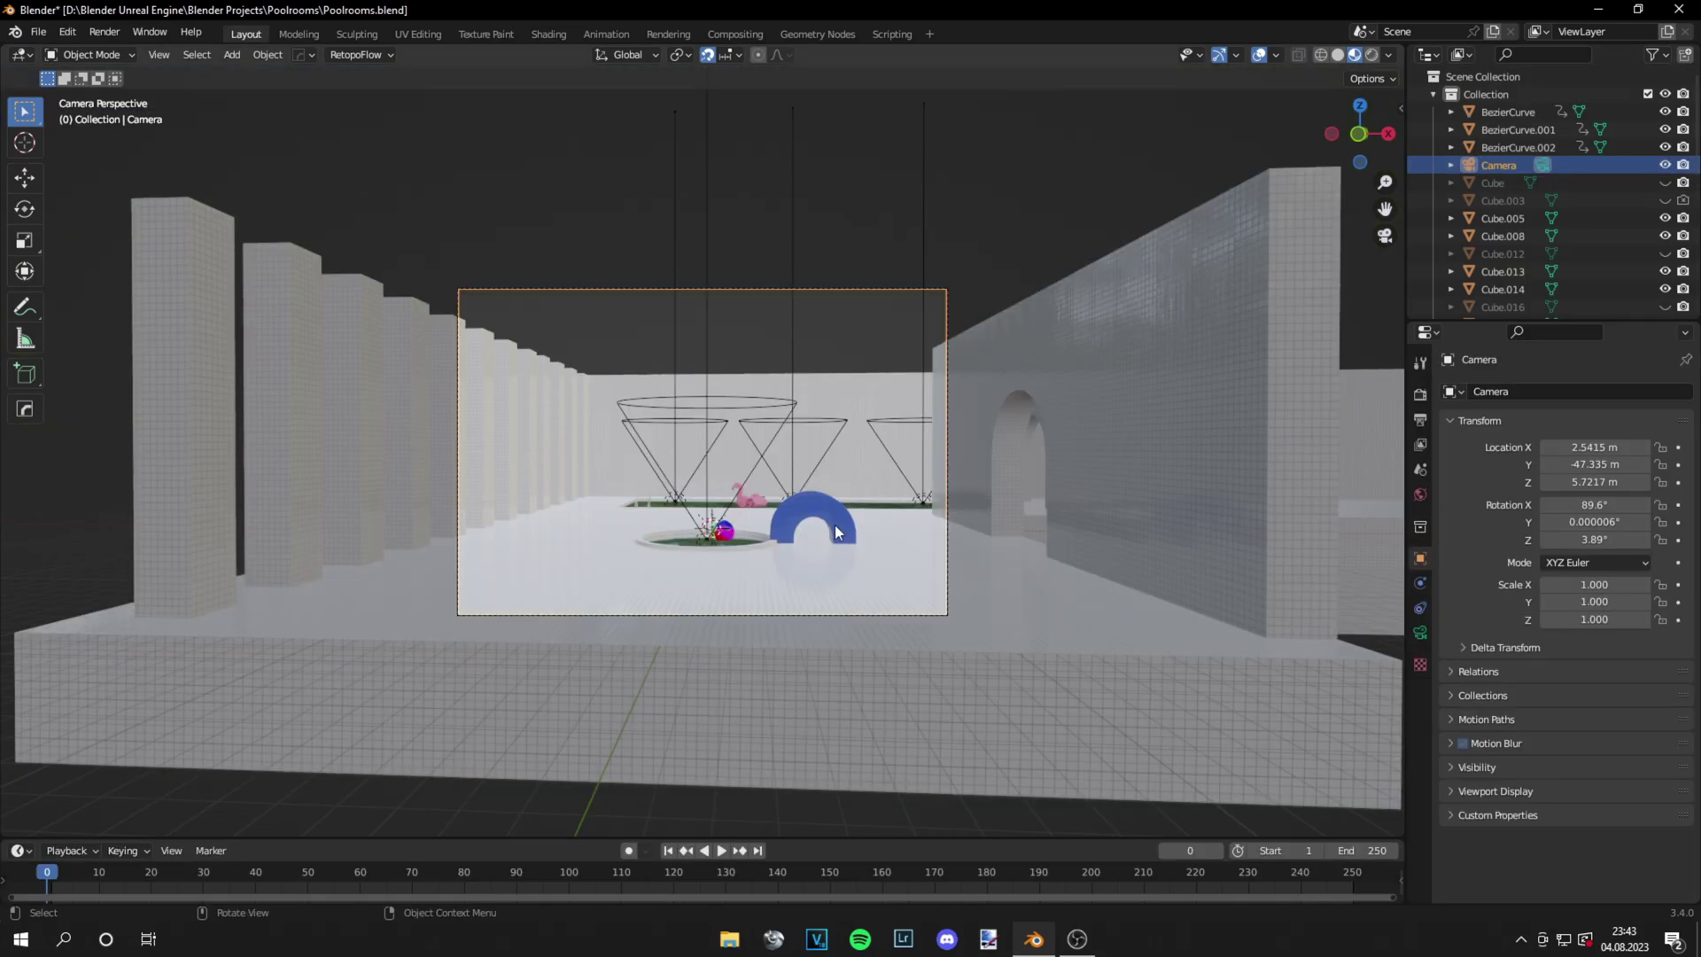
# Insert a Location, Rotation & Scale keyframe for the camera at frame 0
pyautogui.rightClick(886, 490)
pyautogui.click(824, 739)
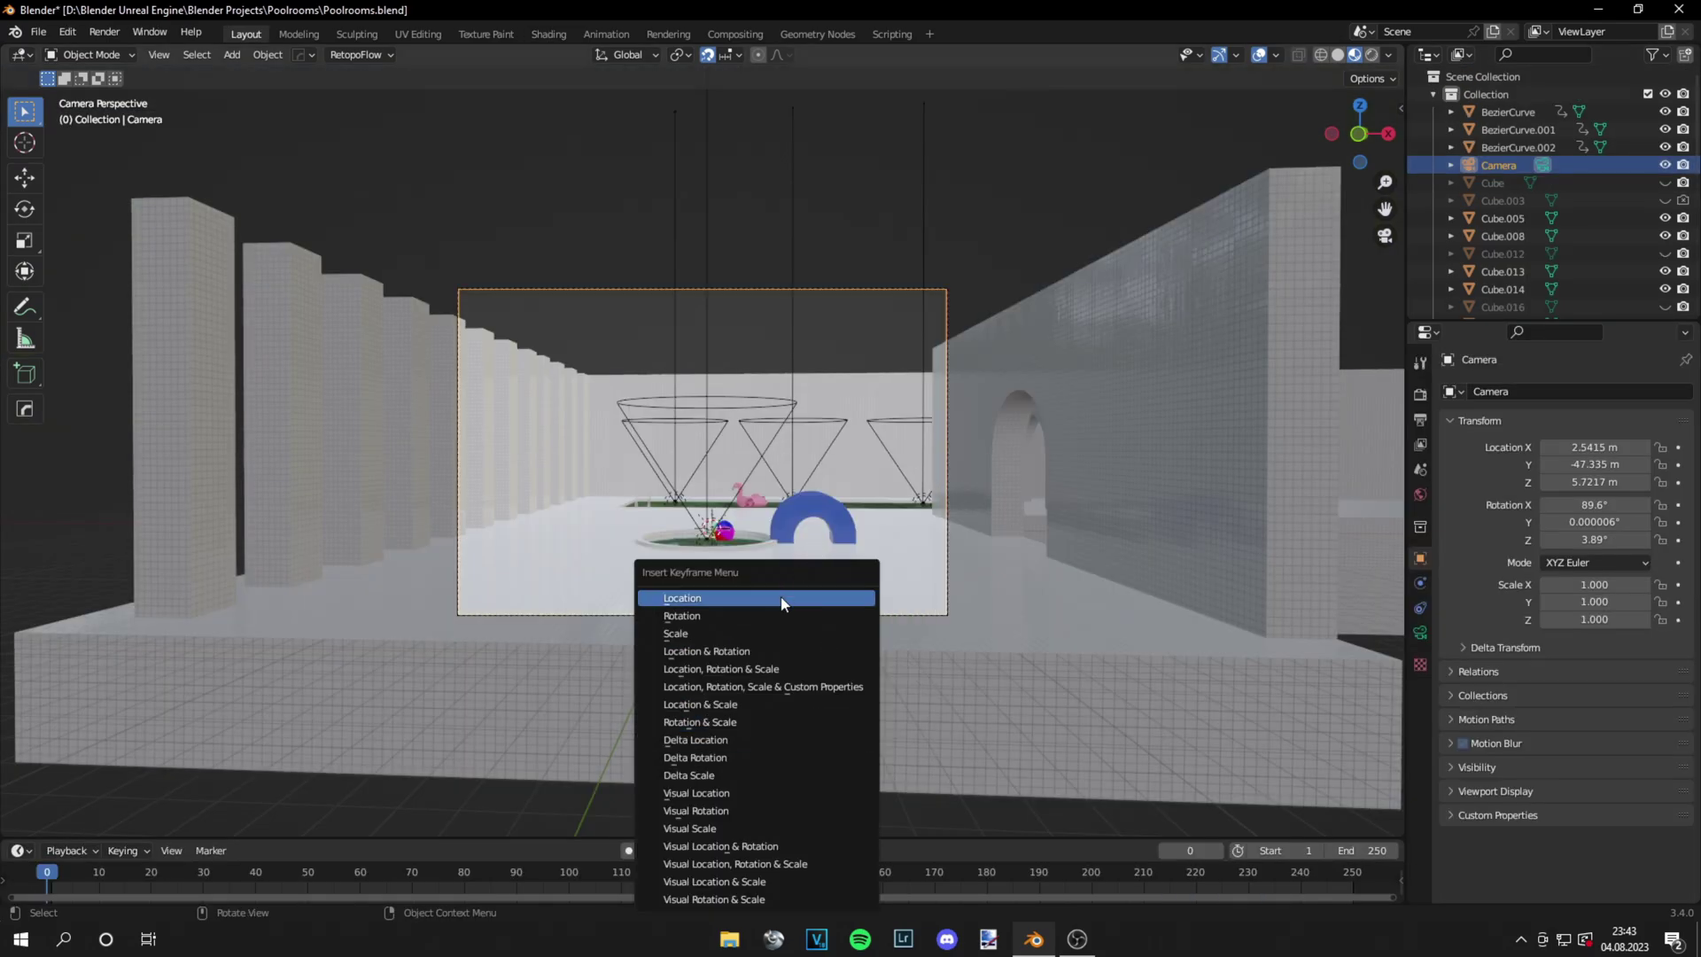
pyautogui.click(771, 671)
# At frame 130, move the camera along Y and X to about X -6.46 m, Y -16.34 m
pyautogui.moveTo(97, 877); pyautogui.dragTo(491, 880)
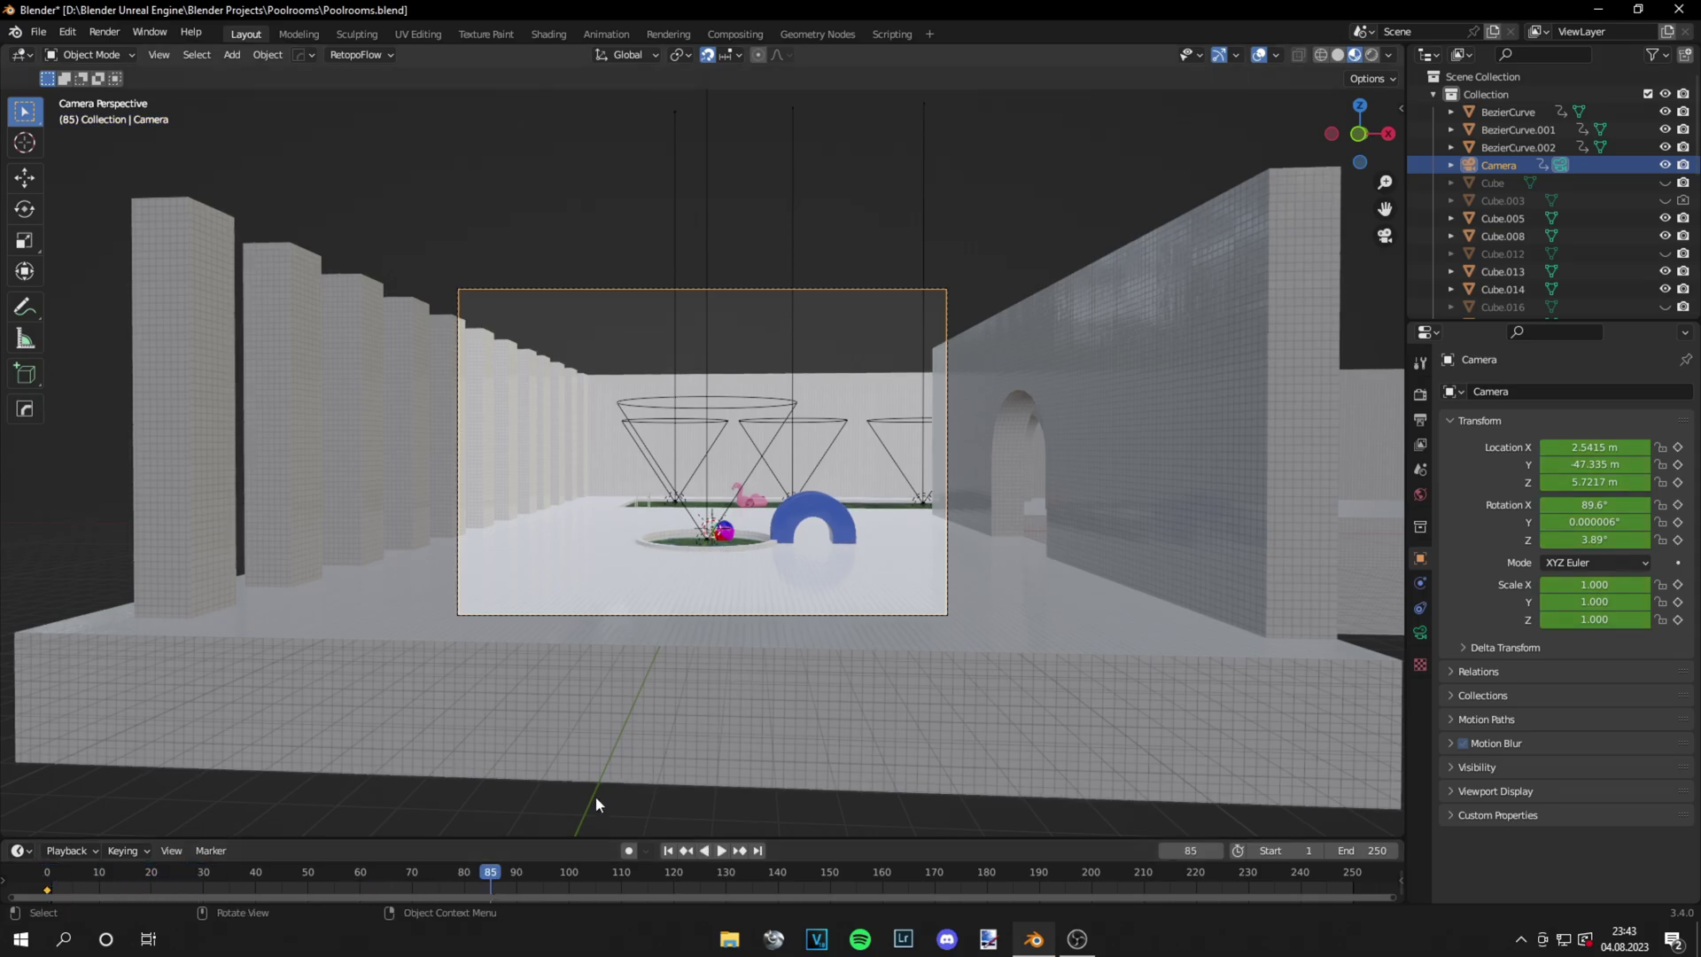
pyautogui.click(725, 876)
pyautogui.press('g')
pyautogui.press('y')
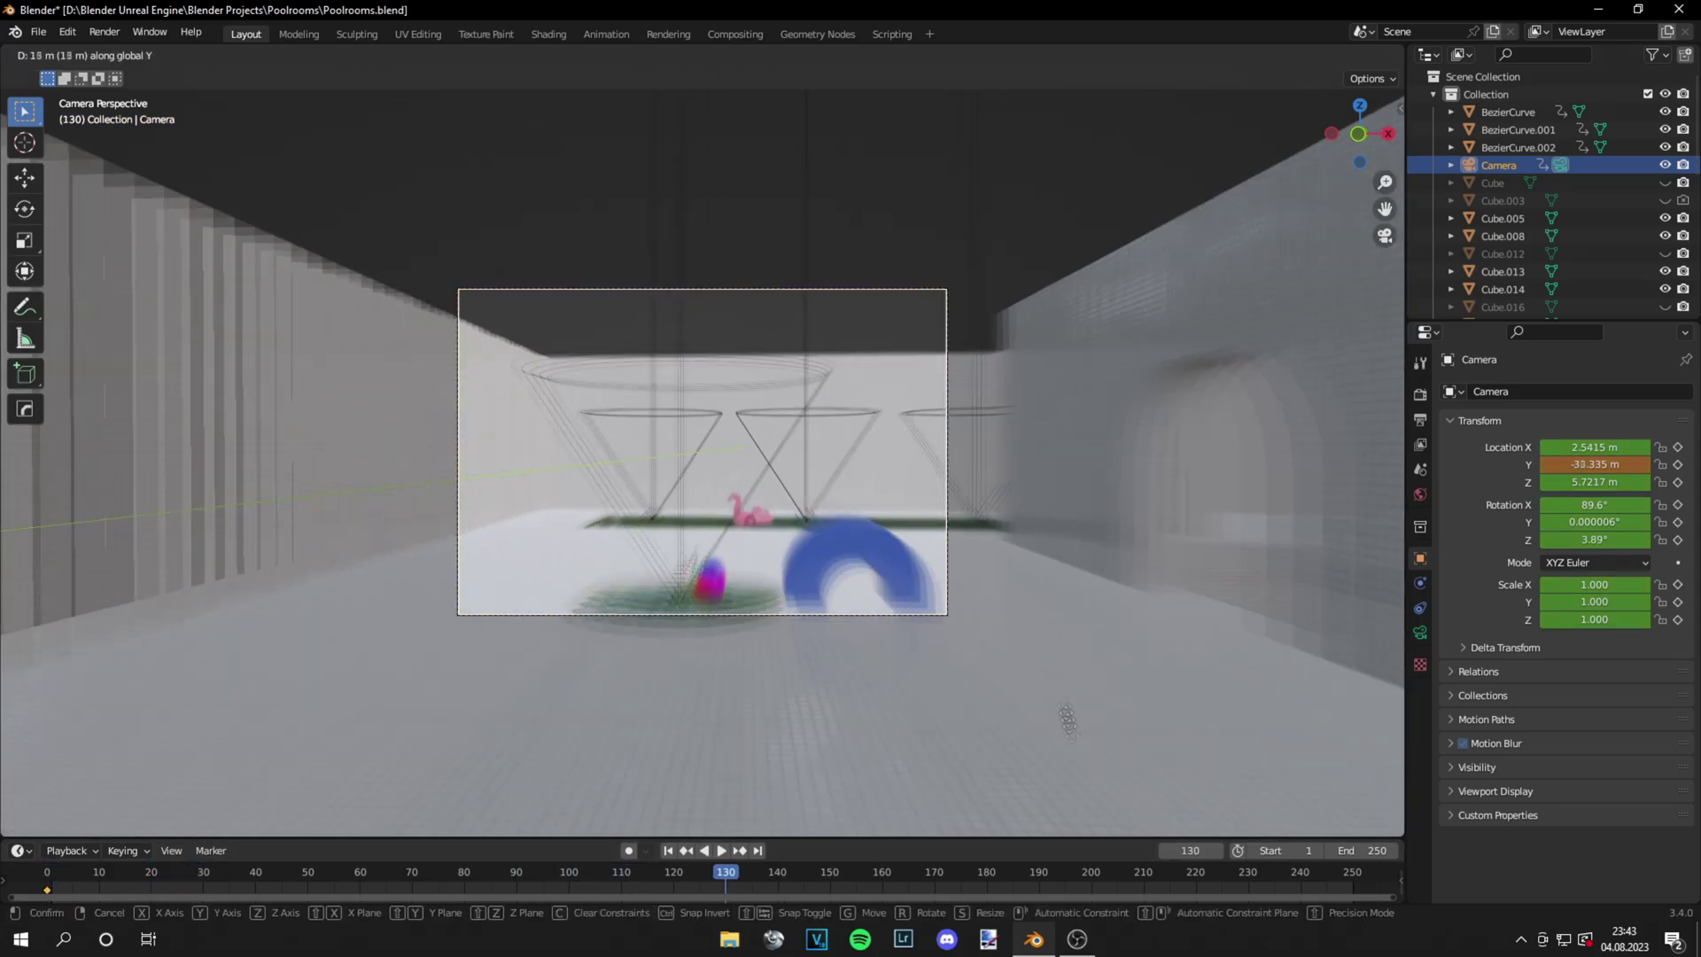
pyautogui.click(965, 612)
pyautogui.press('g')
pyautogui.press('x')
pyautogui.click(748, 589)
pyautogui.press('g')
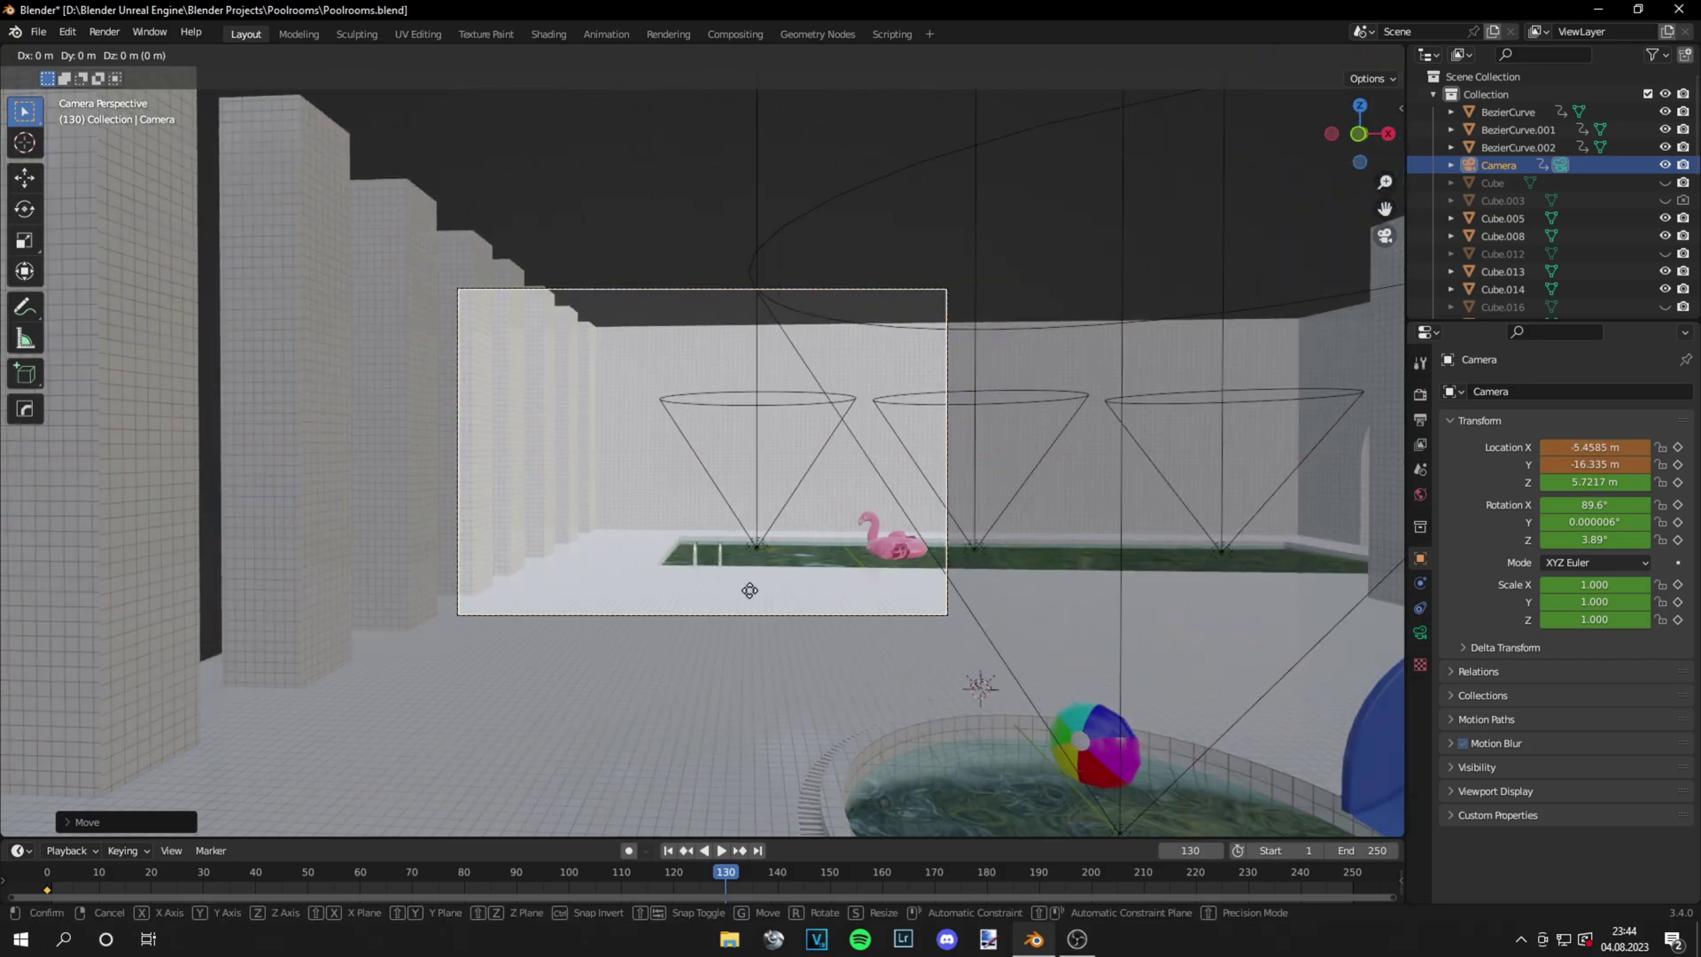
pyautogui.press('x')
pyautogui.click(728, 575)
# Rotate the camera towards the pools, to about 87.7° on X and -9.68° on Z
pyautogui.press('r')
pyautogui.press('r')
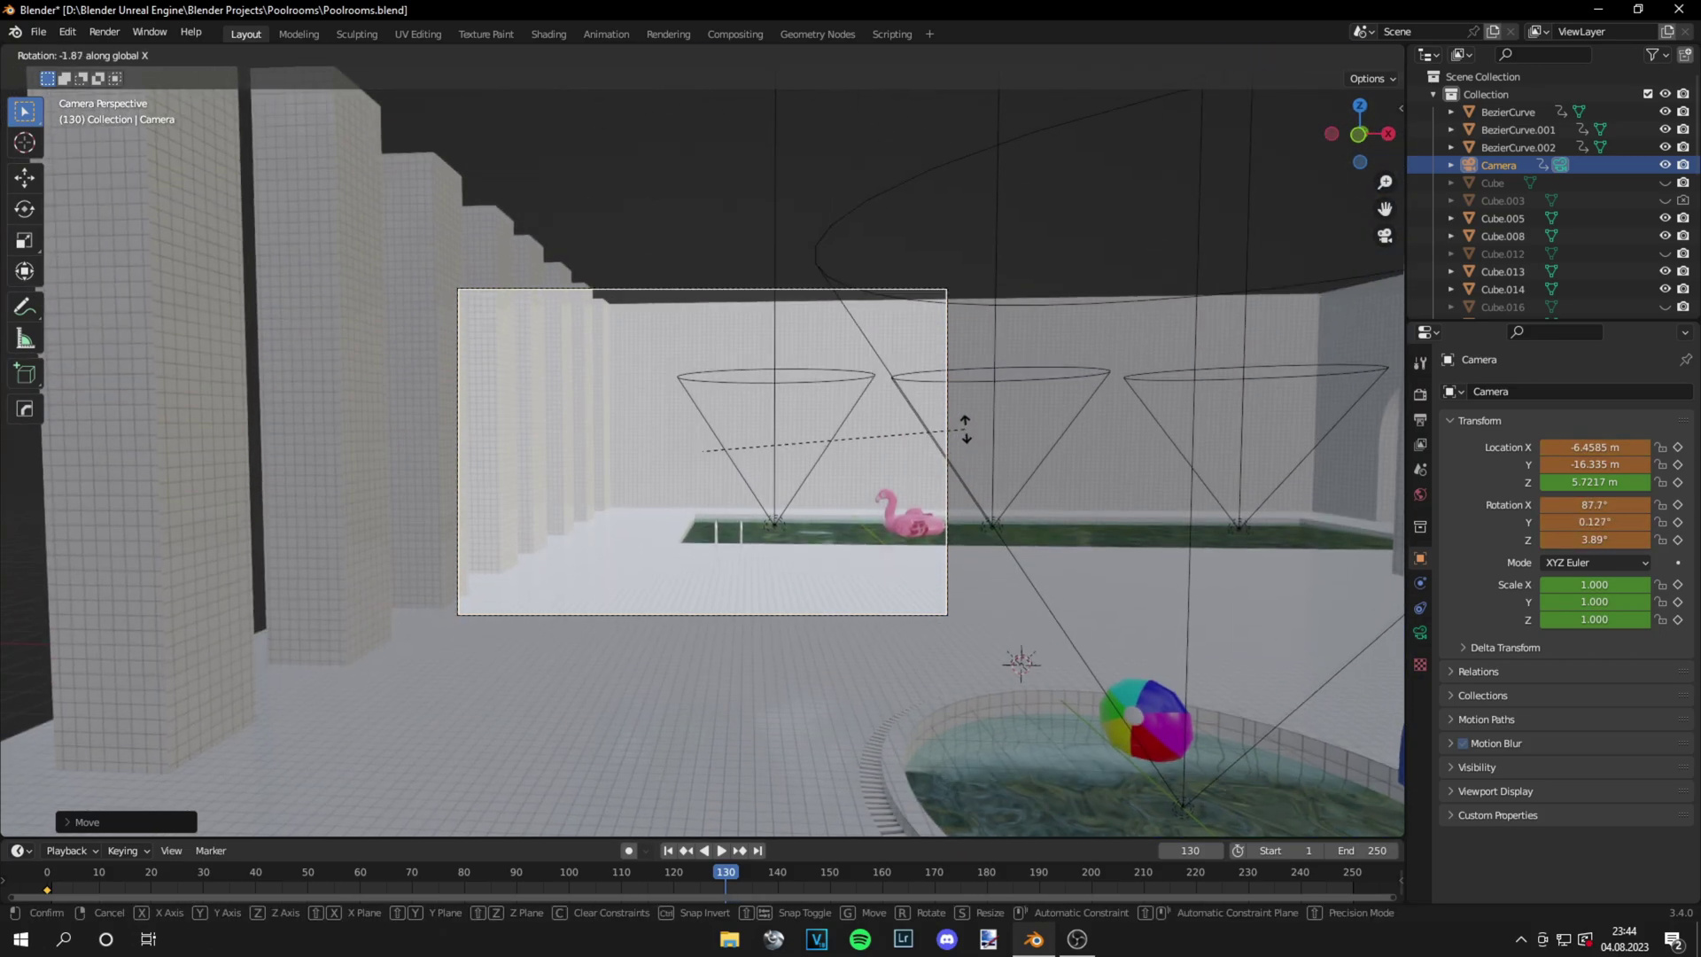
pyautogui.click(960, 429)
pyautogui.press('r')
pyautogui.press('z')
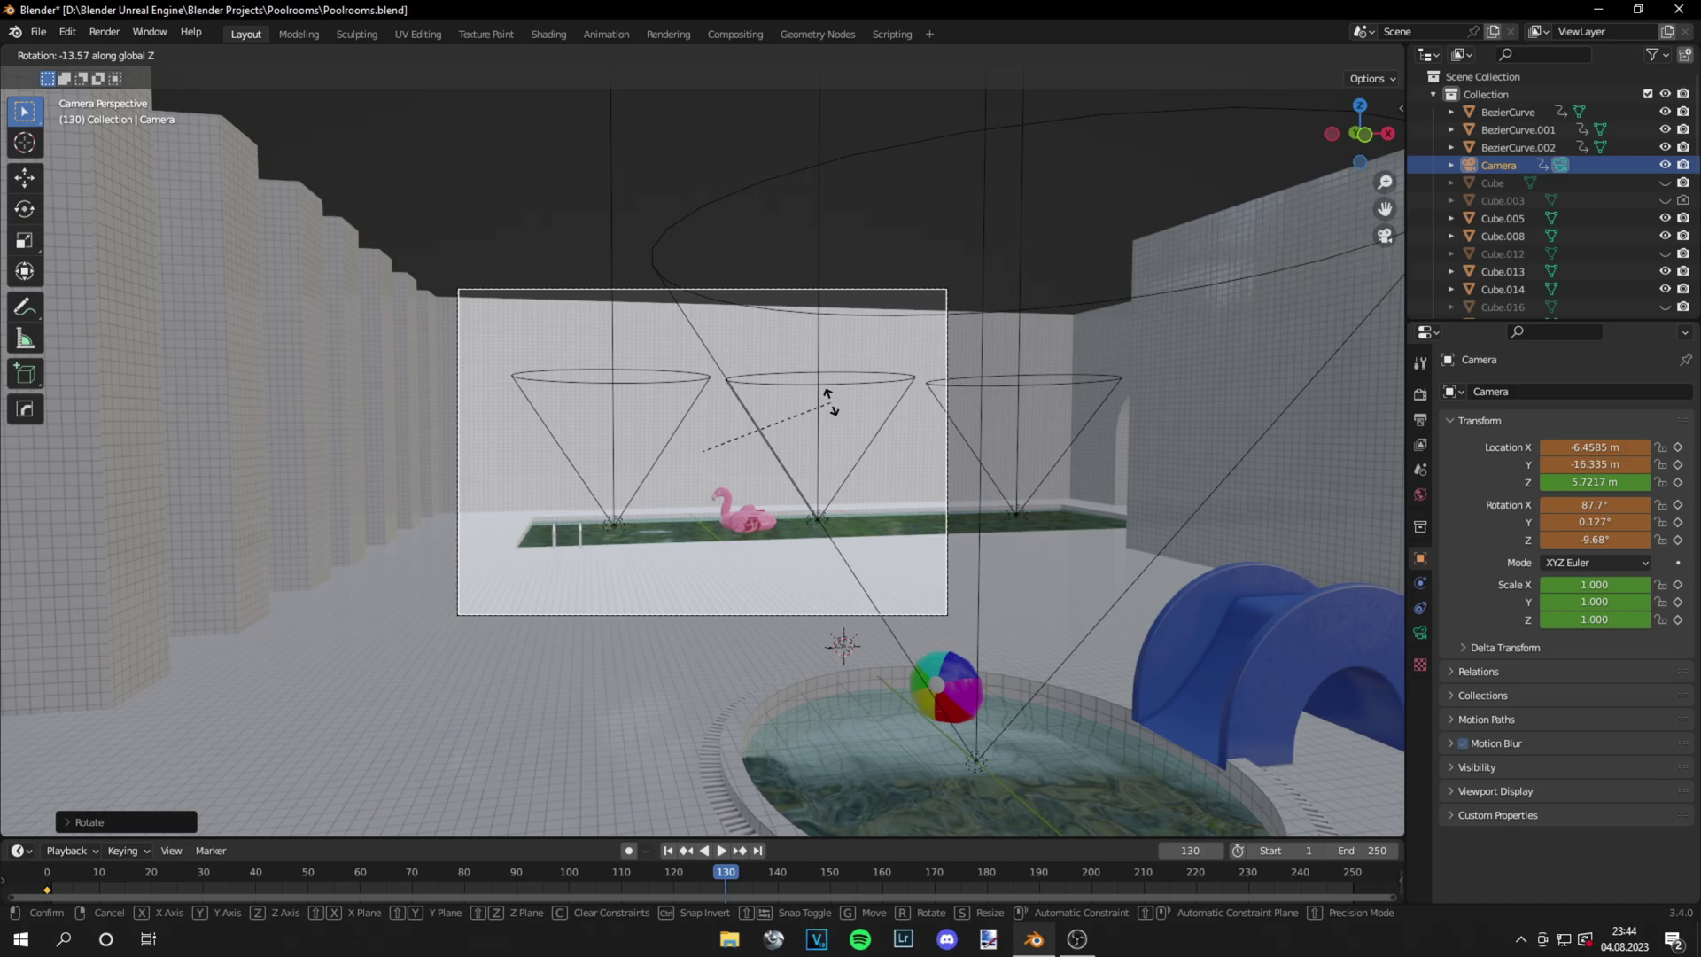
pyautogui.click(830, 404)
# Keyframe the camera's location, rotation and scale at frame 130
pyautogui.rightClick(817, 447)
pyautogui.click(817, 446)
pyautogui.click(816, 446)
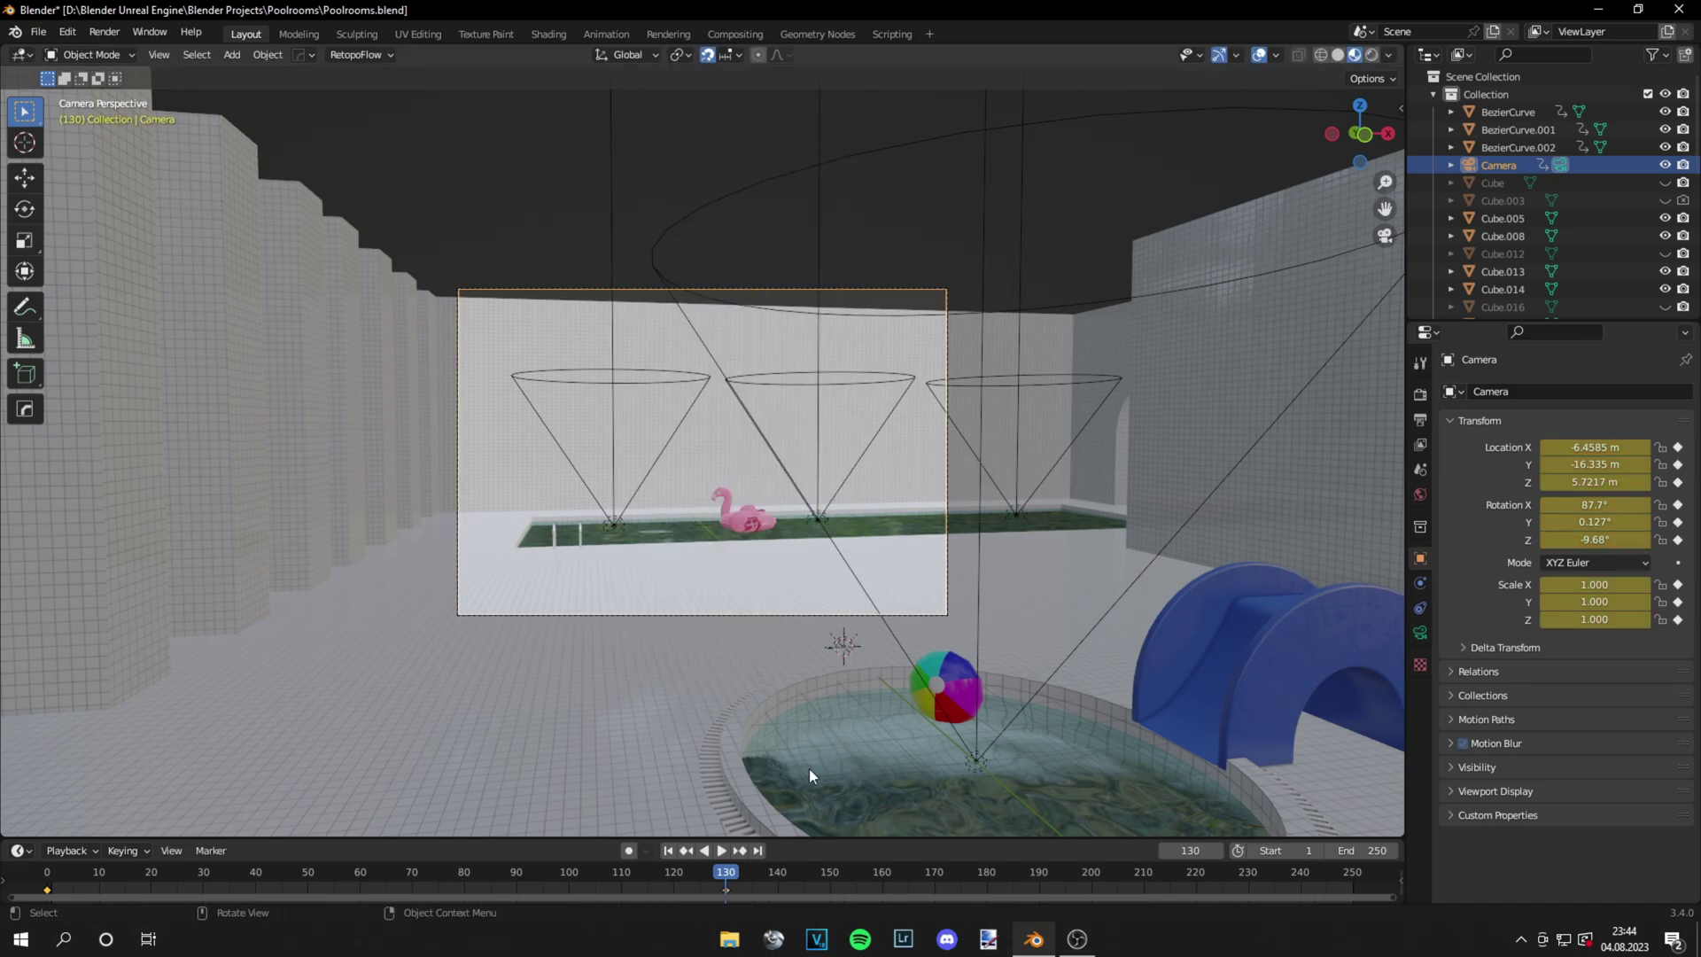
# Set the camera keyframes' interpolation mode to Linear and preview the camera move up to frame 130
pyautogui.moveTo(735, 872); pyautogui.dragTo(449, 891)
pyautogui.press('space')
pyautogui.rightClick(751, 890)
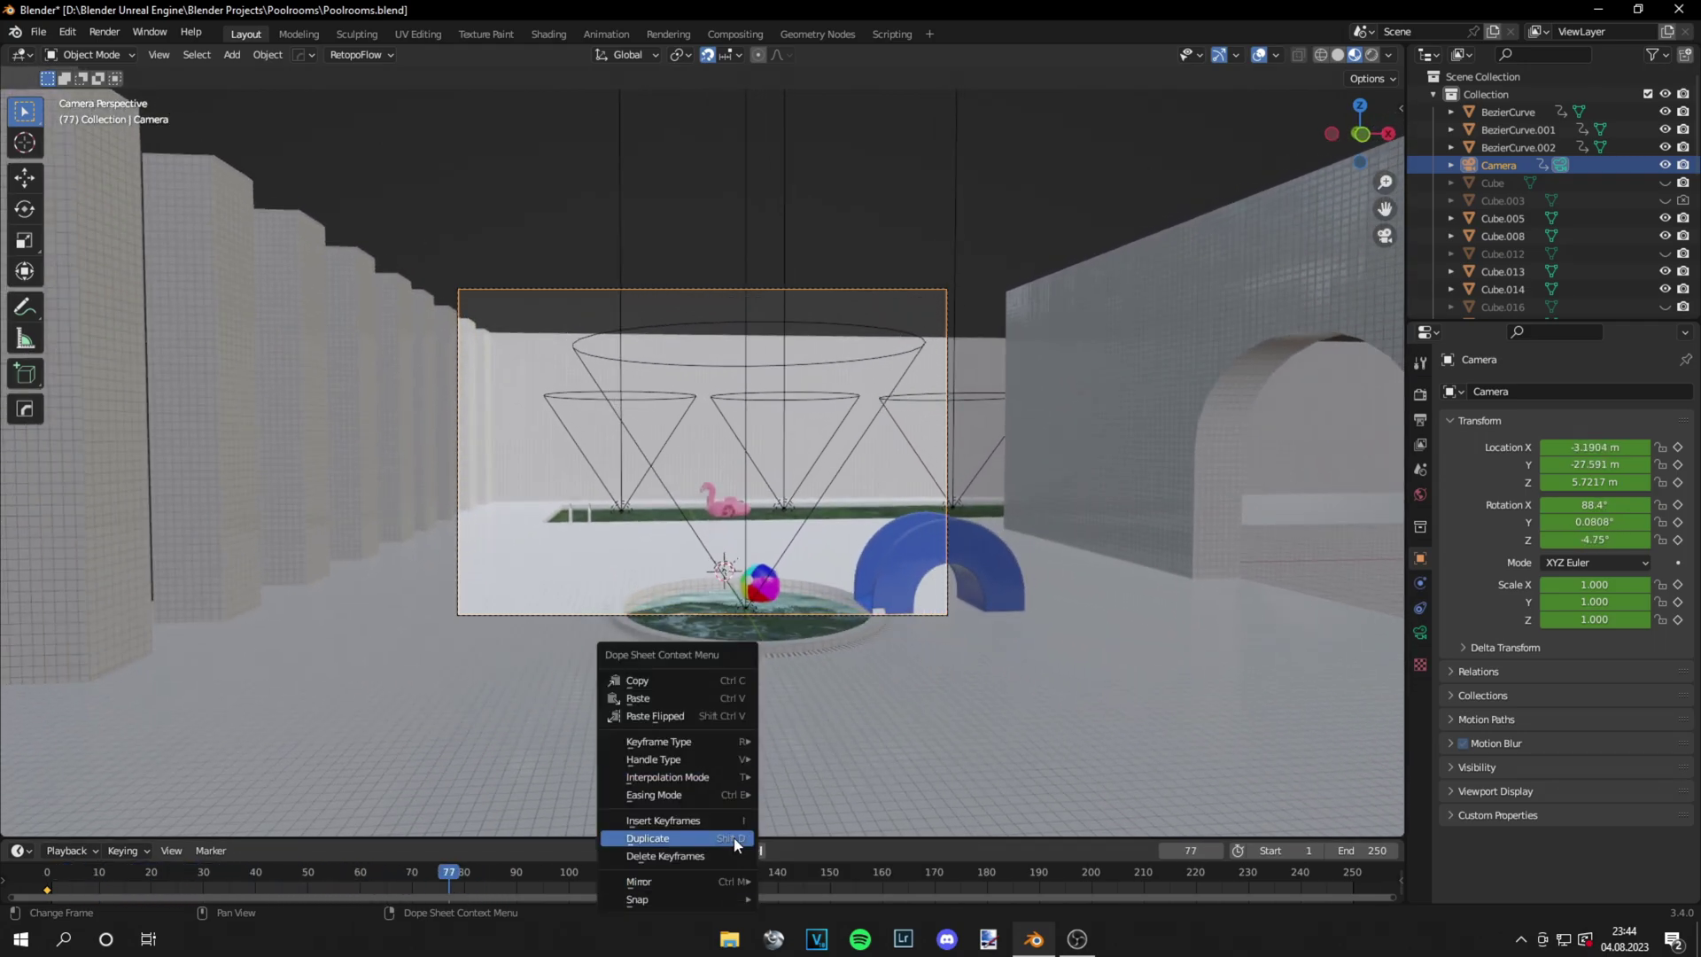
pyautogui.moveTo(708, 777)
pyautogui.click(797, 700)
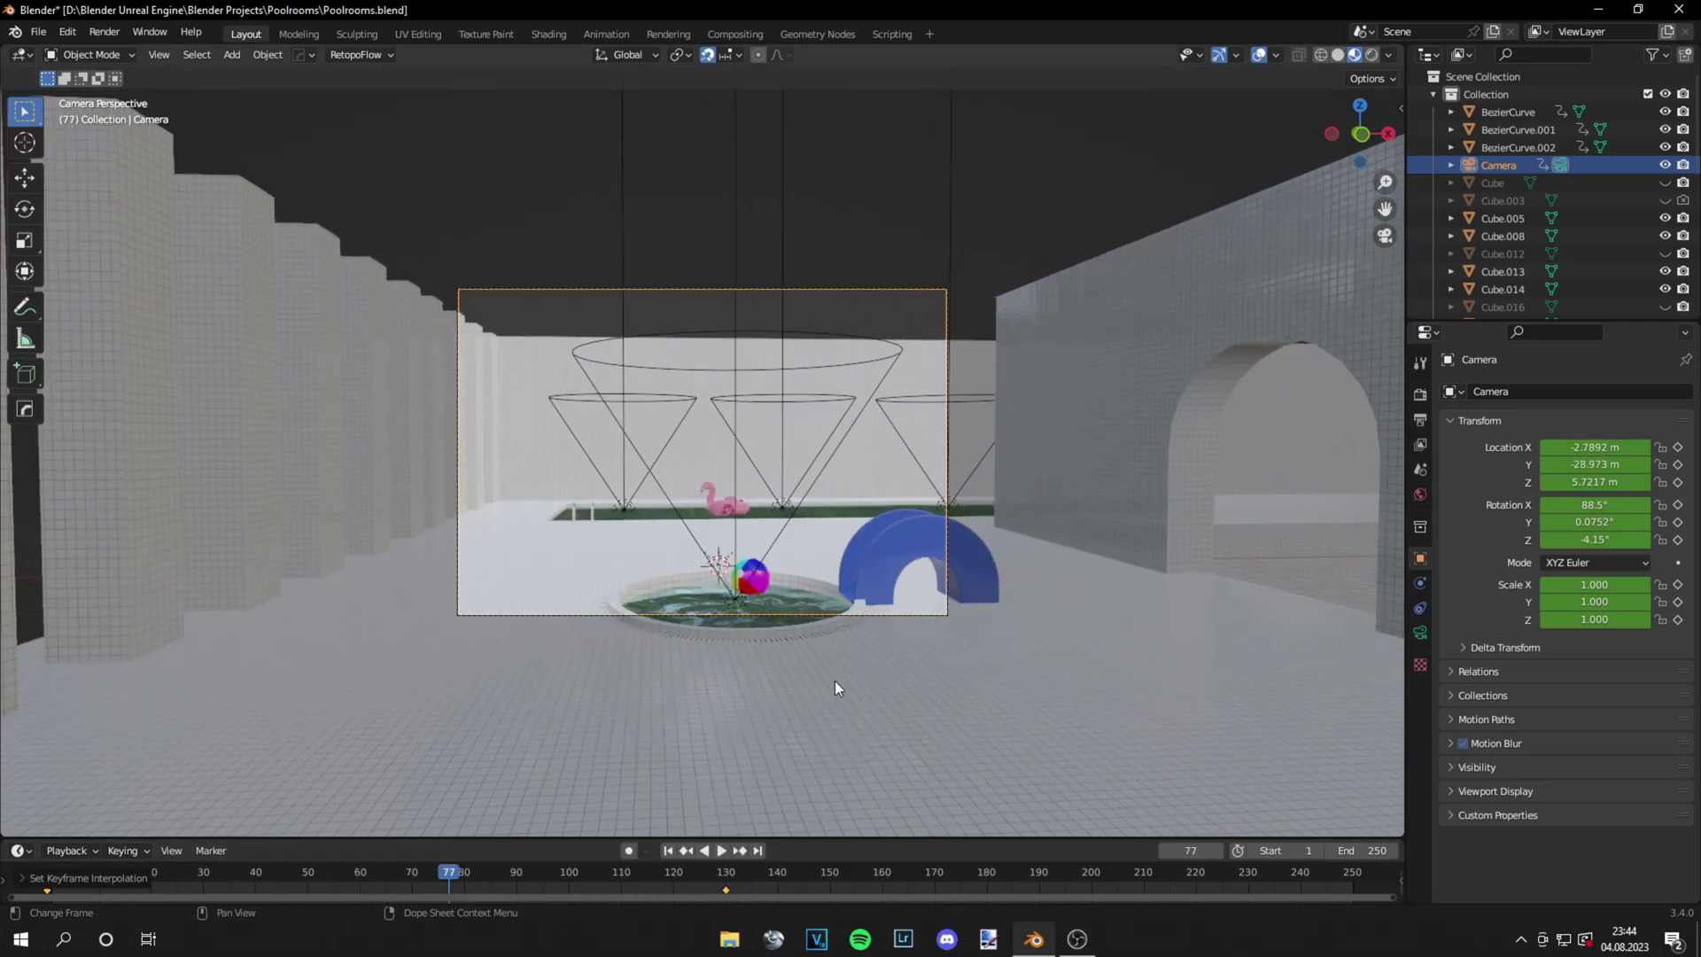
pyautogui.moveTo(465, 883); pyautogui.dragTo(726, 889)
pyautogui.press('space')
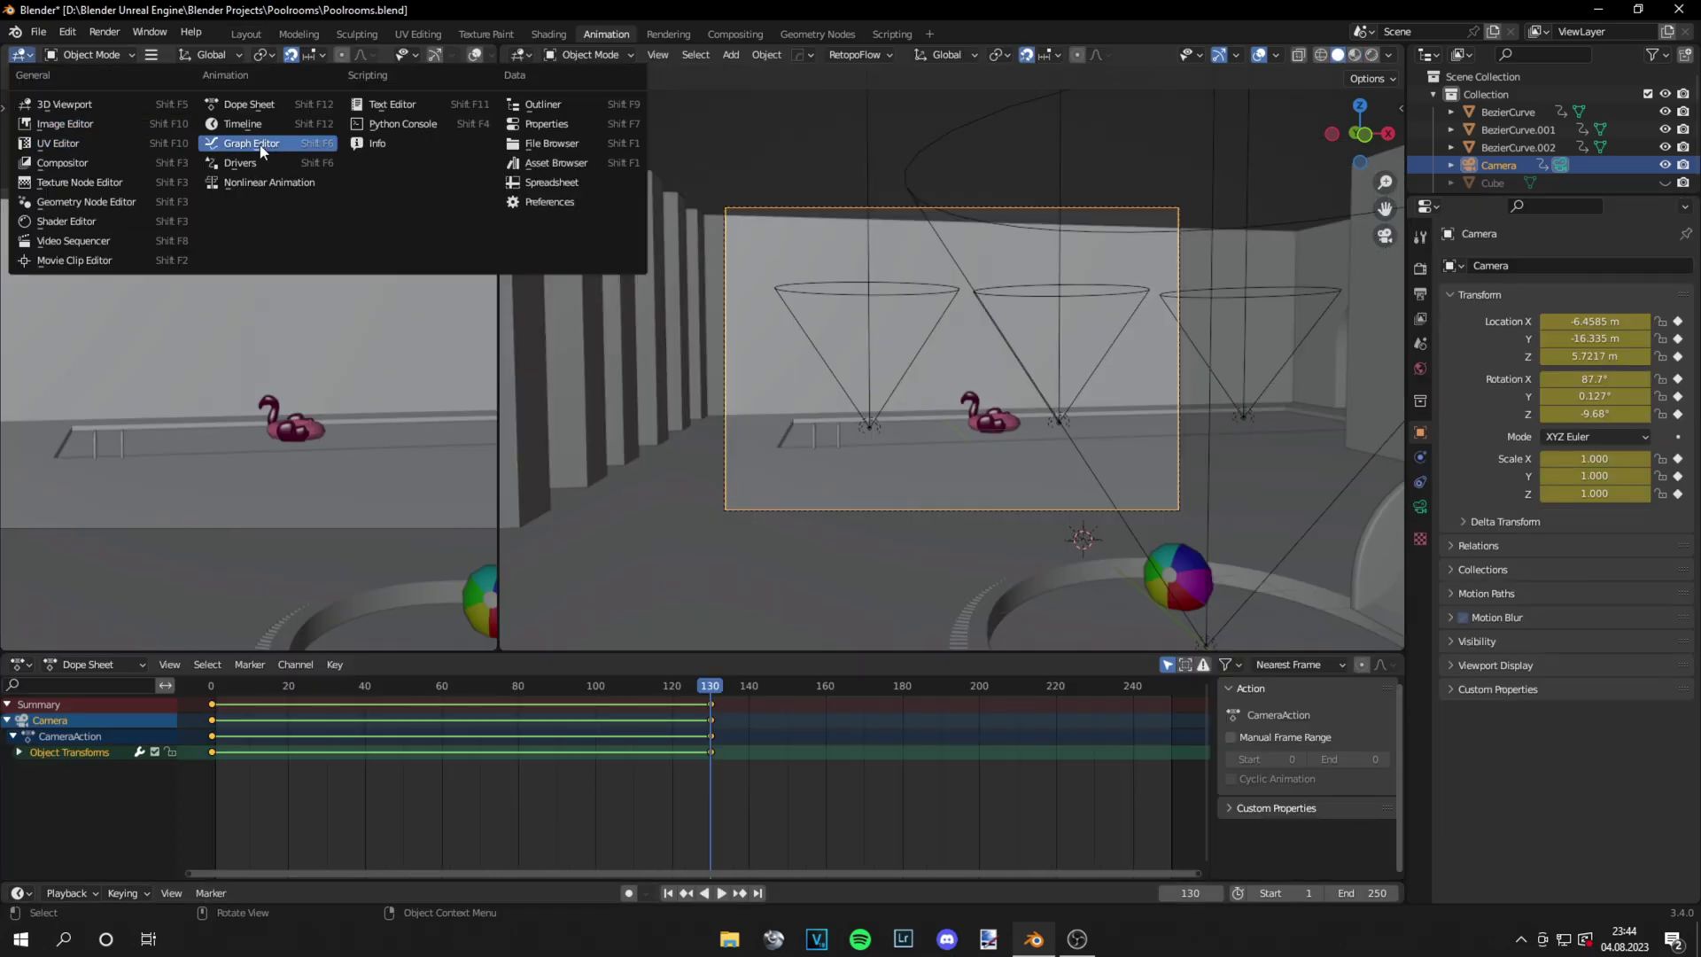
# Switch the camera preview area to the Graph Editor, adjust its sidebar width and expand the camera's Object Transforms channels
pyautogui.click(262, 150)
pyautogui.scroll(-5, 235, 336)
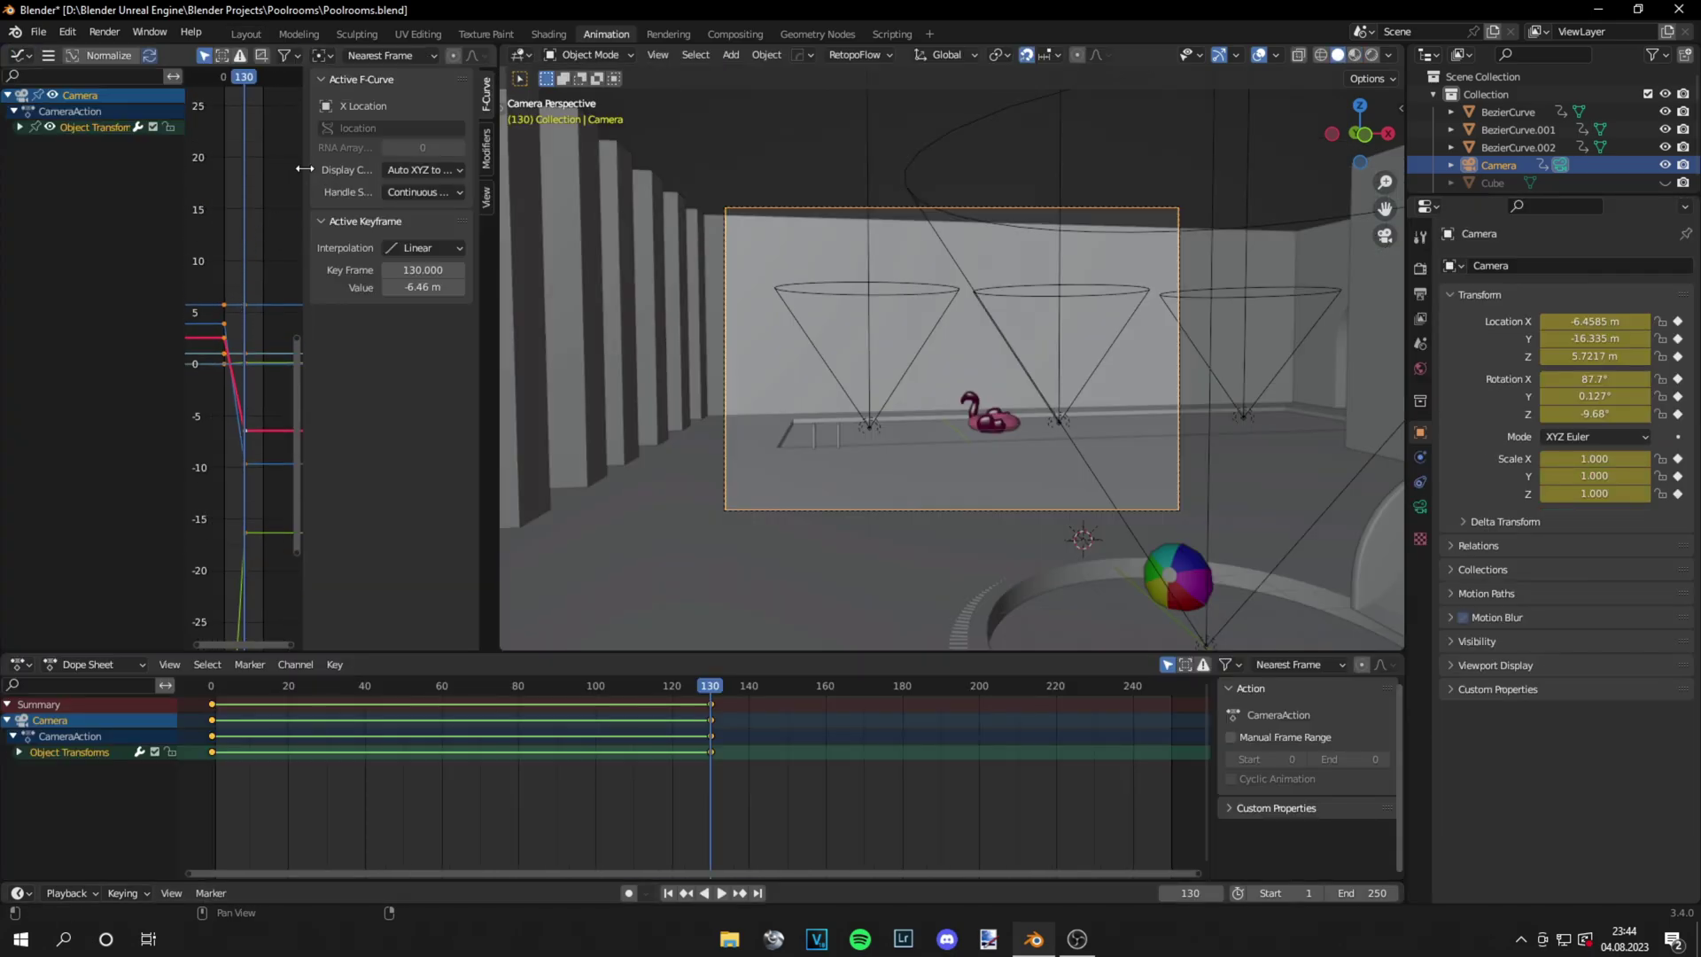
pyautogui.moveTo(304, 168); pyautogui.dragTo(489, 170)
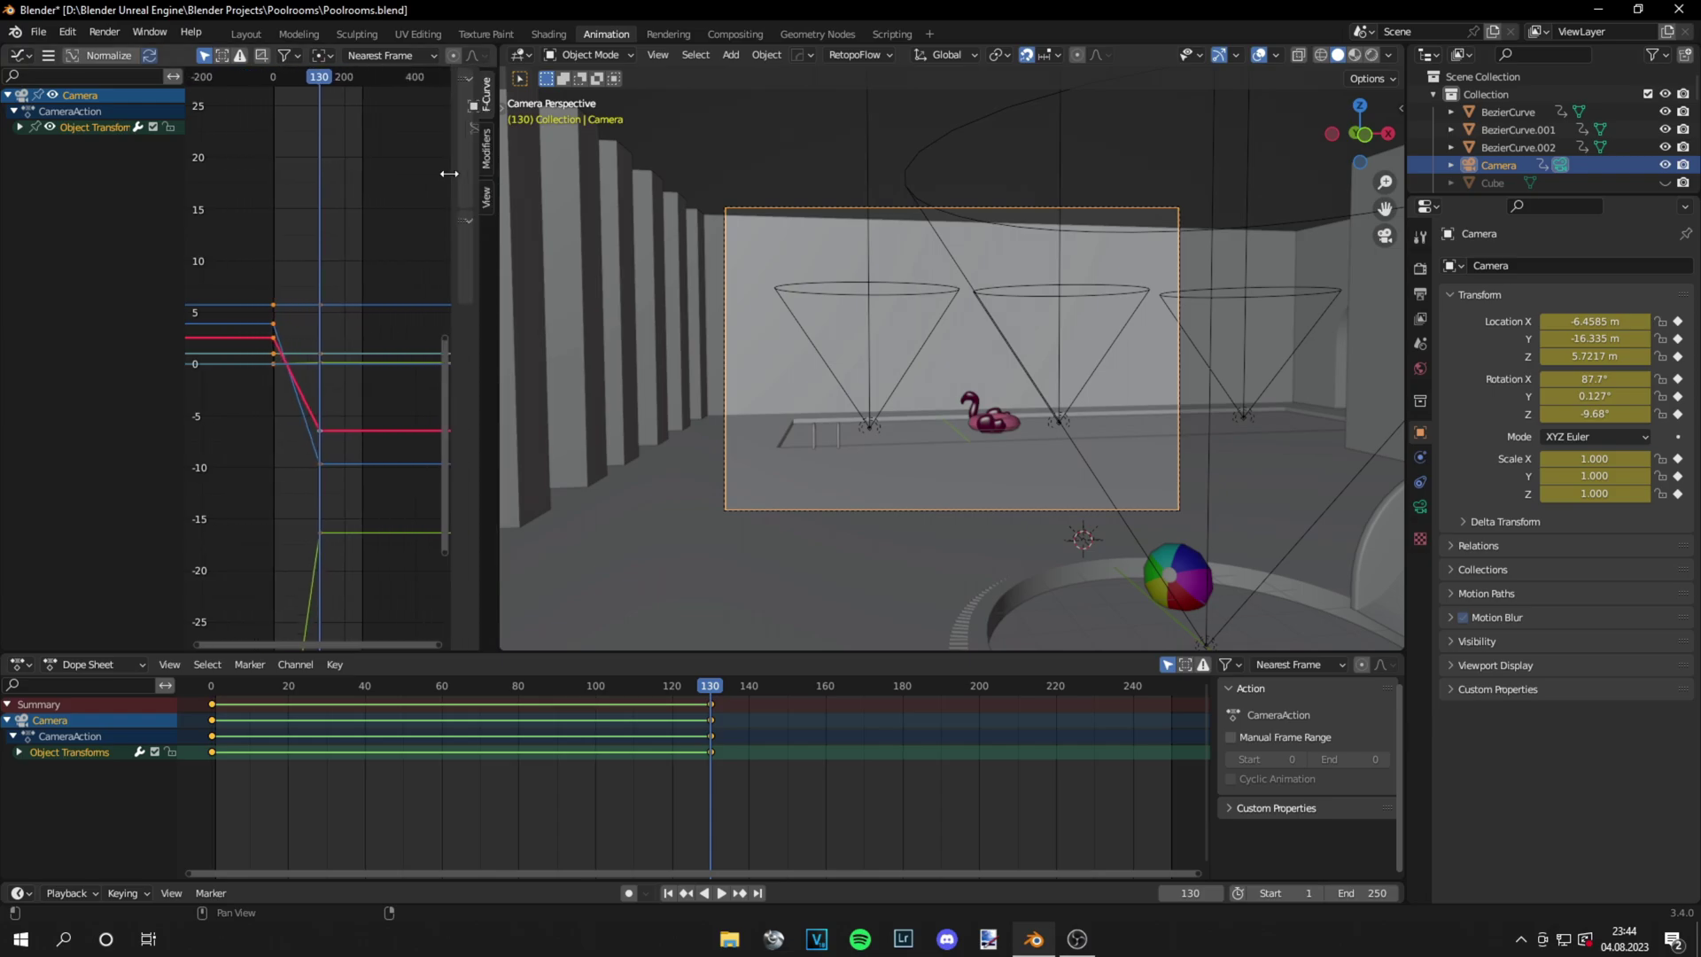
pyautogui.click(439, 116)
pyautogui.moveTo(444, 119); pyautogui.dragTo(356, 125)
pyautogui.click(20, 126)
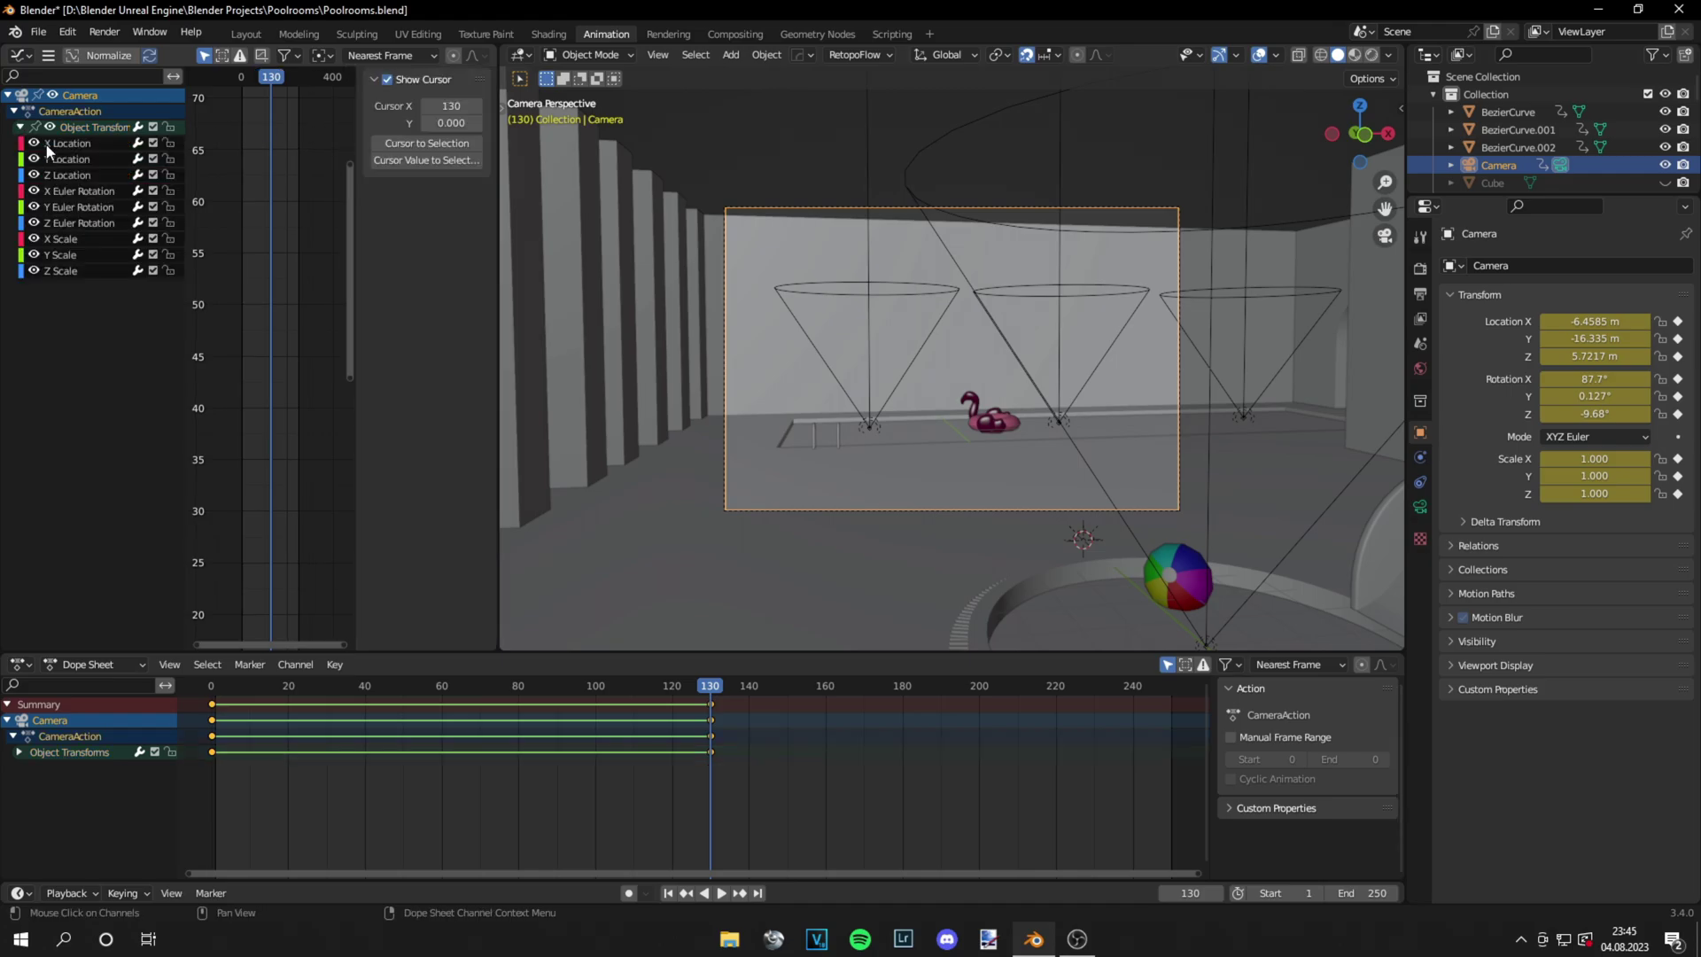
# Select the camera's Y Euler Rotation channel and try rotating the camera about Y, cancelling the rotation
pyautogui.click(50, 145)
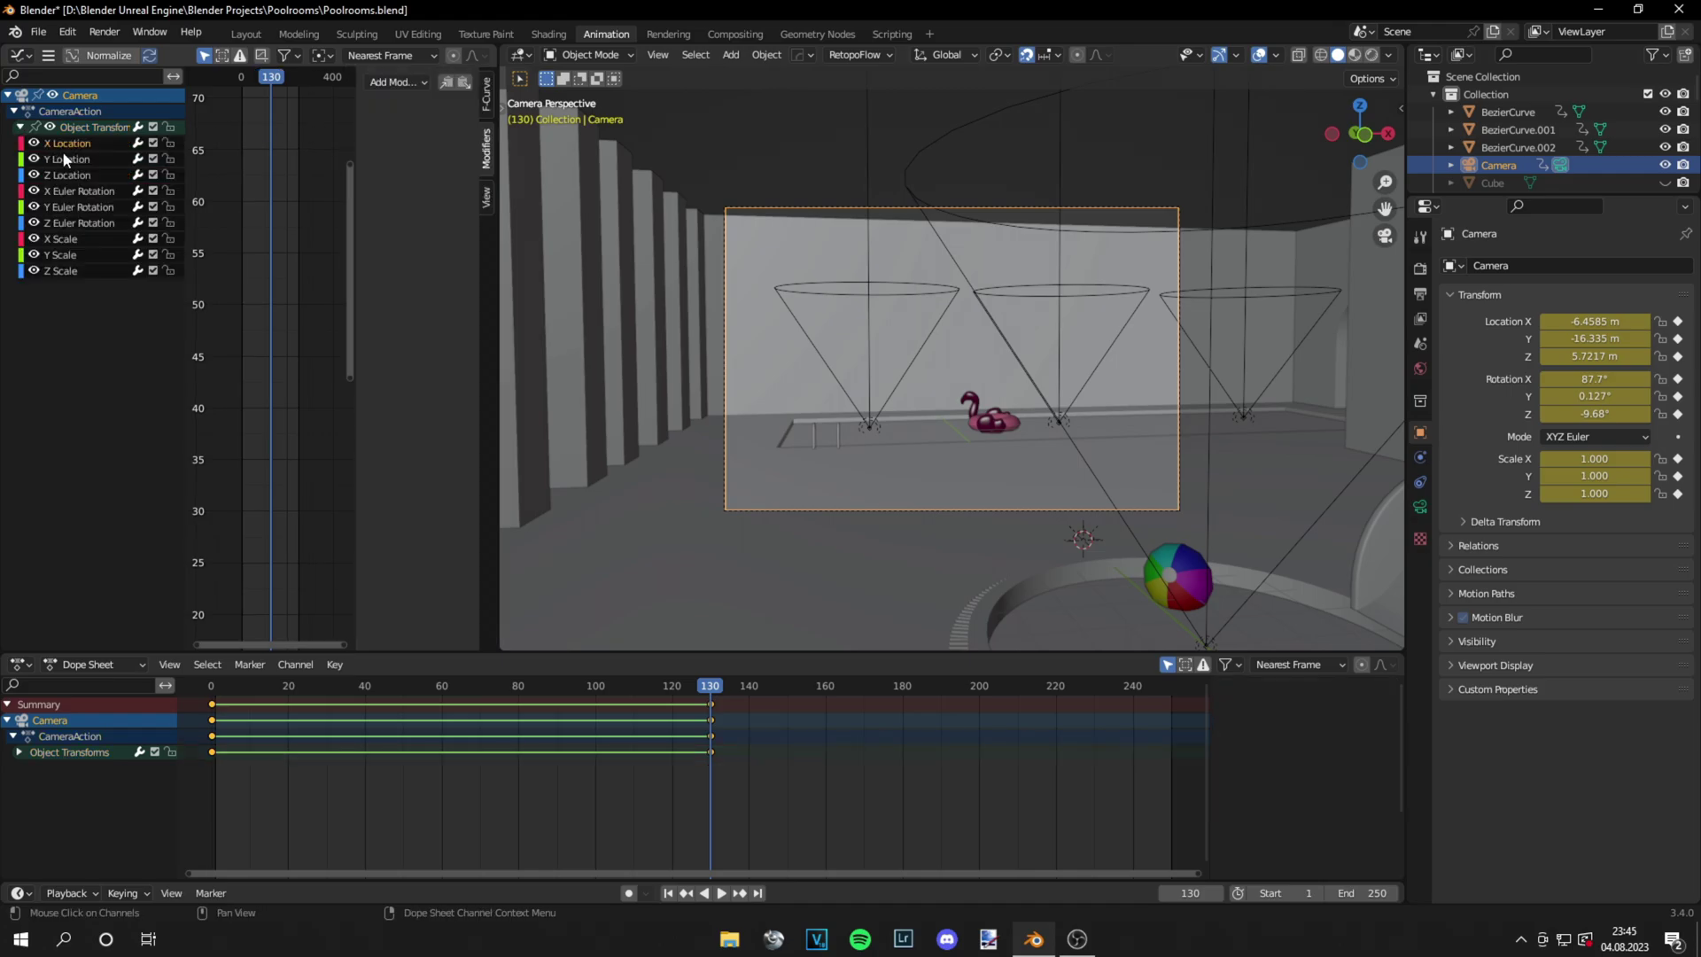
pyautogui.click(78, 206)
pyautogui.press('r')
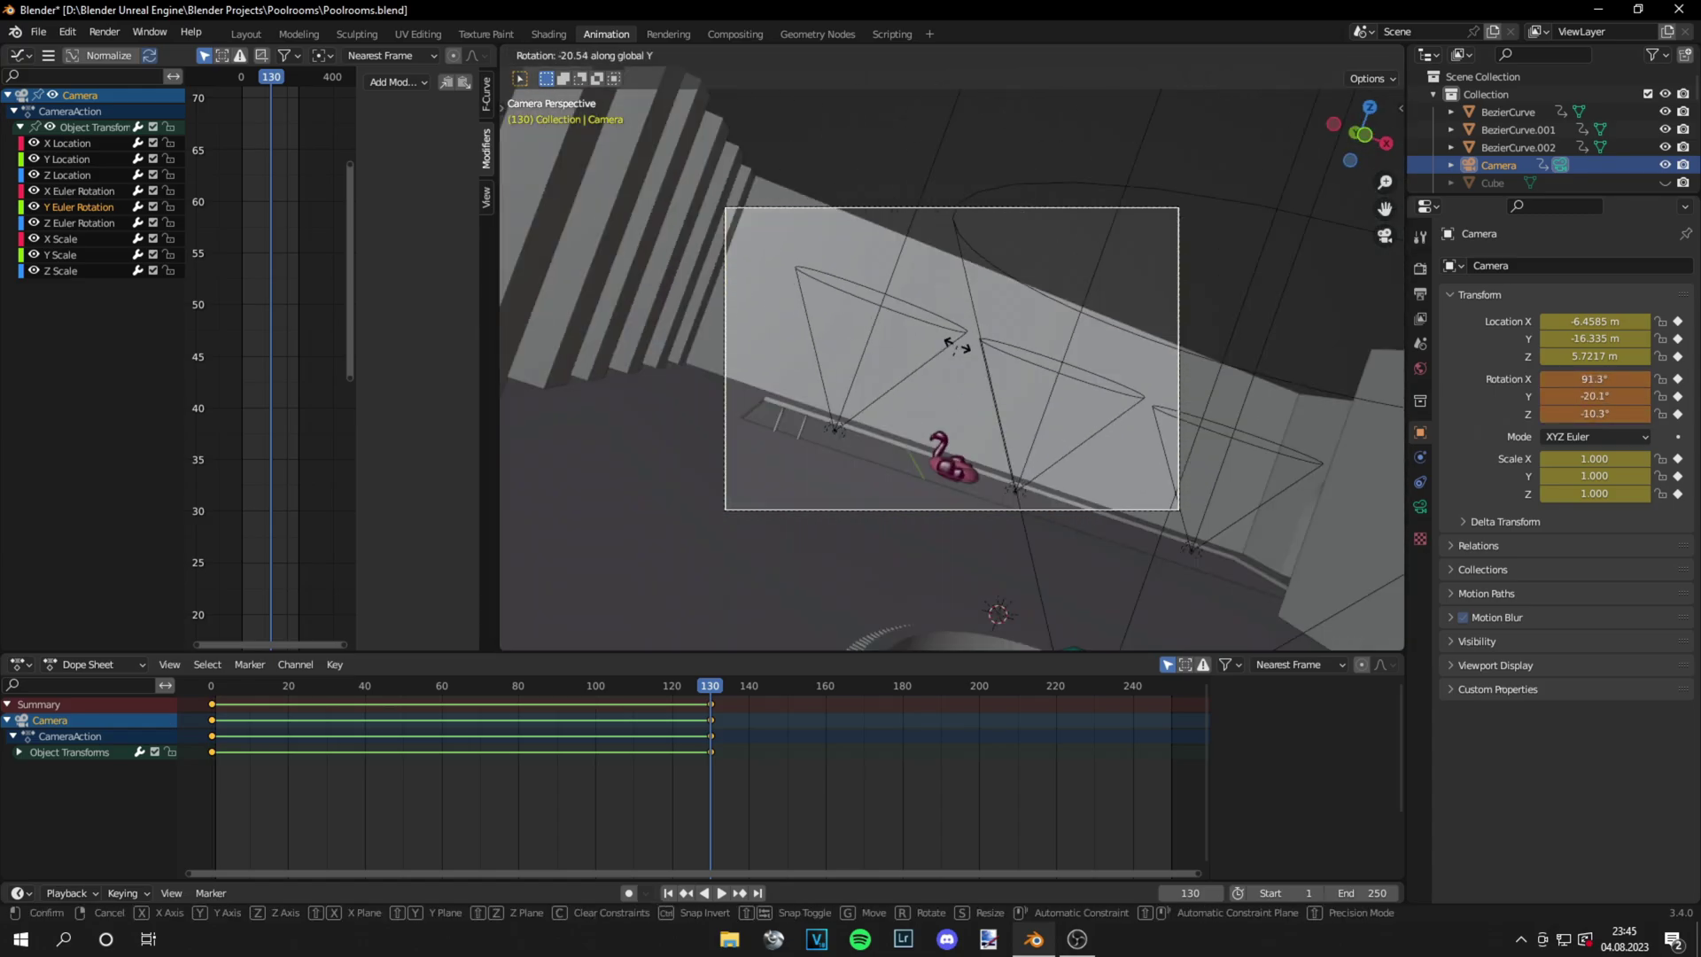
pyautogui.press('Escape')
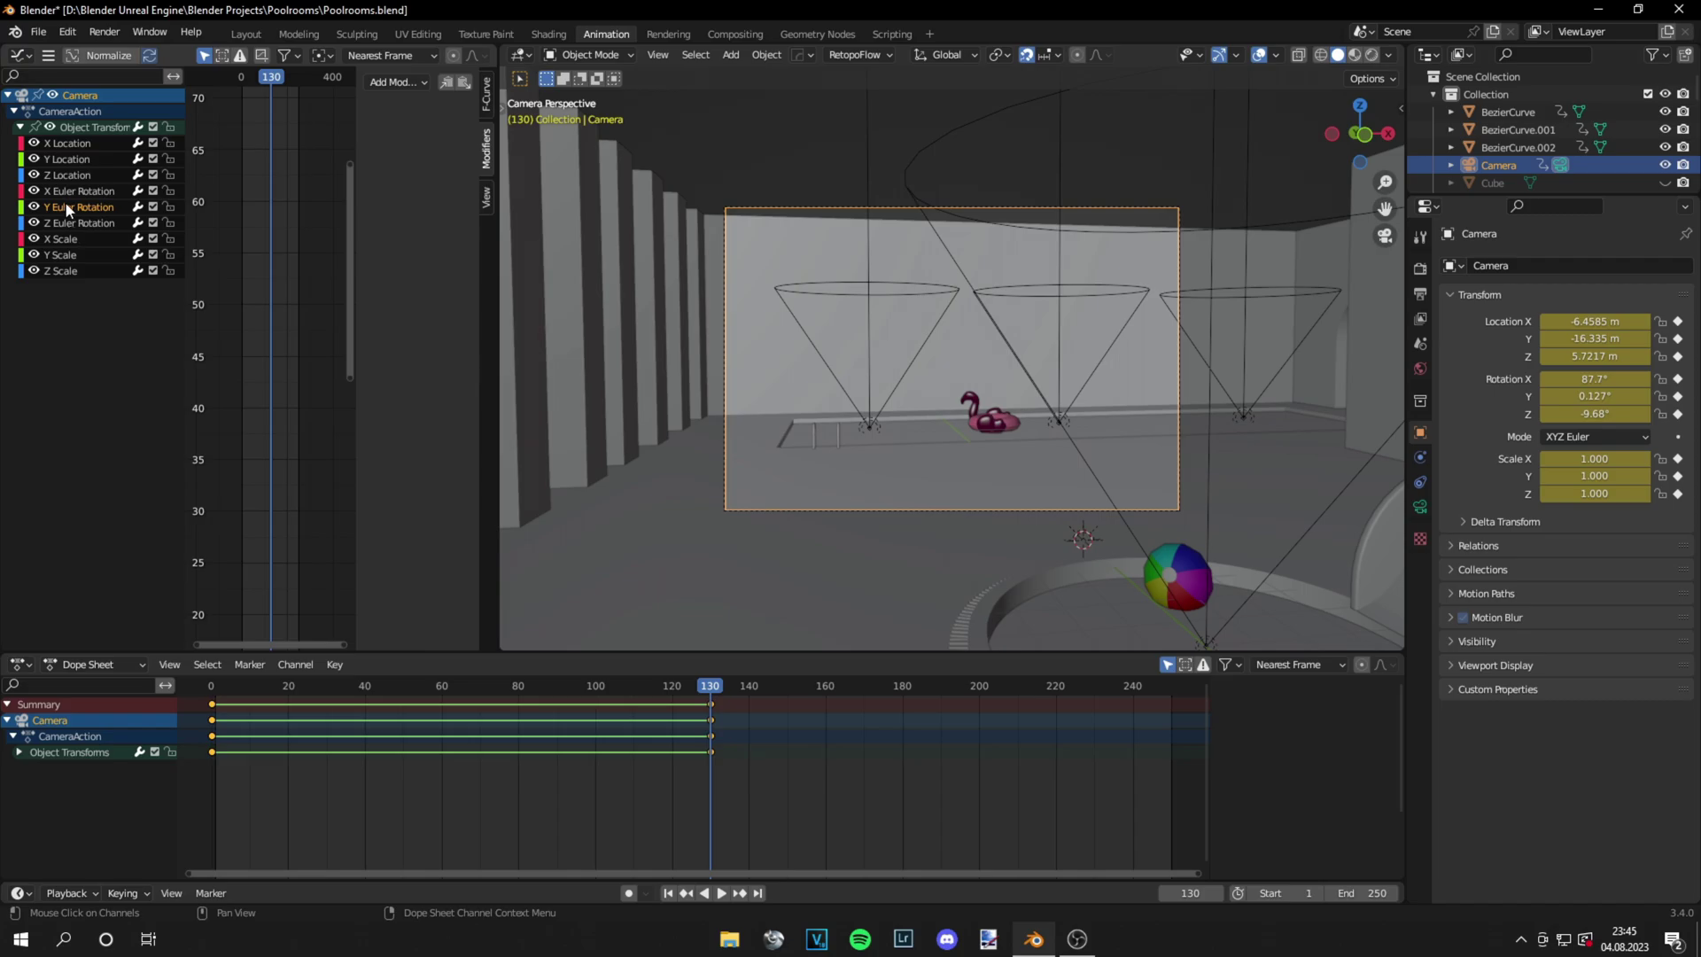
# Add a Noise modifier to the camera's Y Euler Rotation curve and bring the curve into view
pyautogui.click(397, 82)
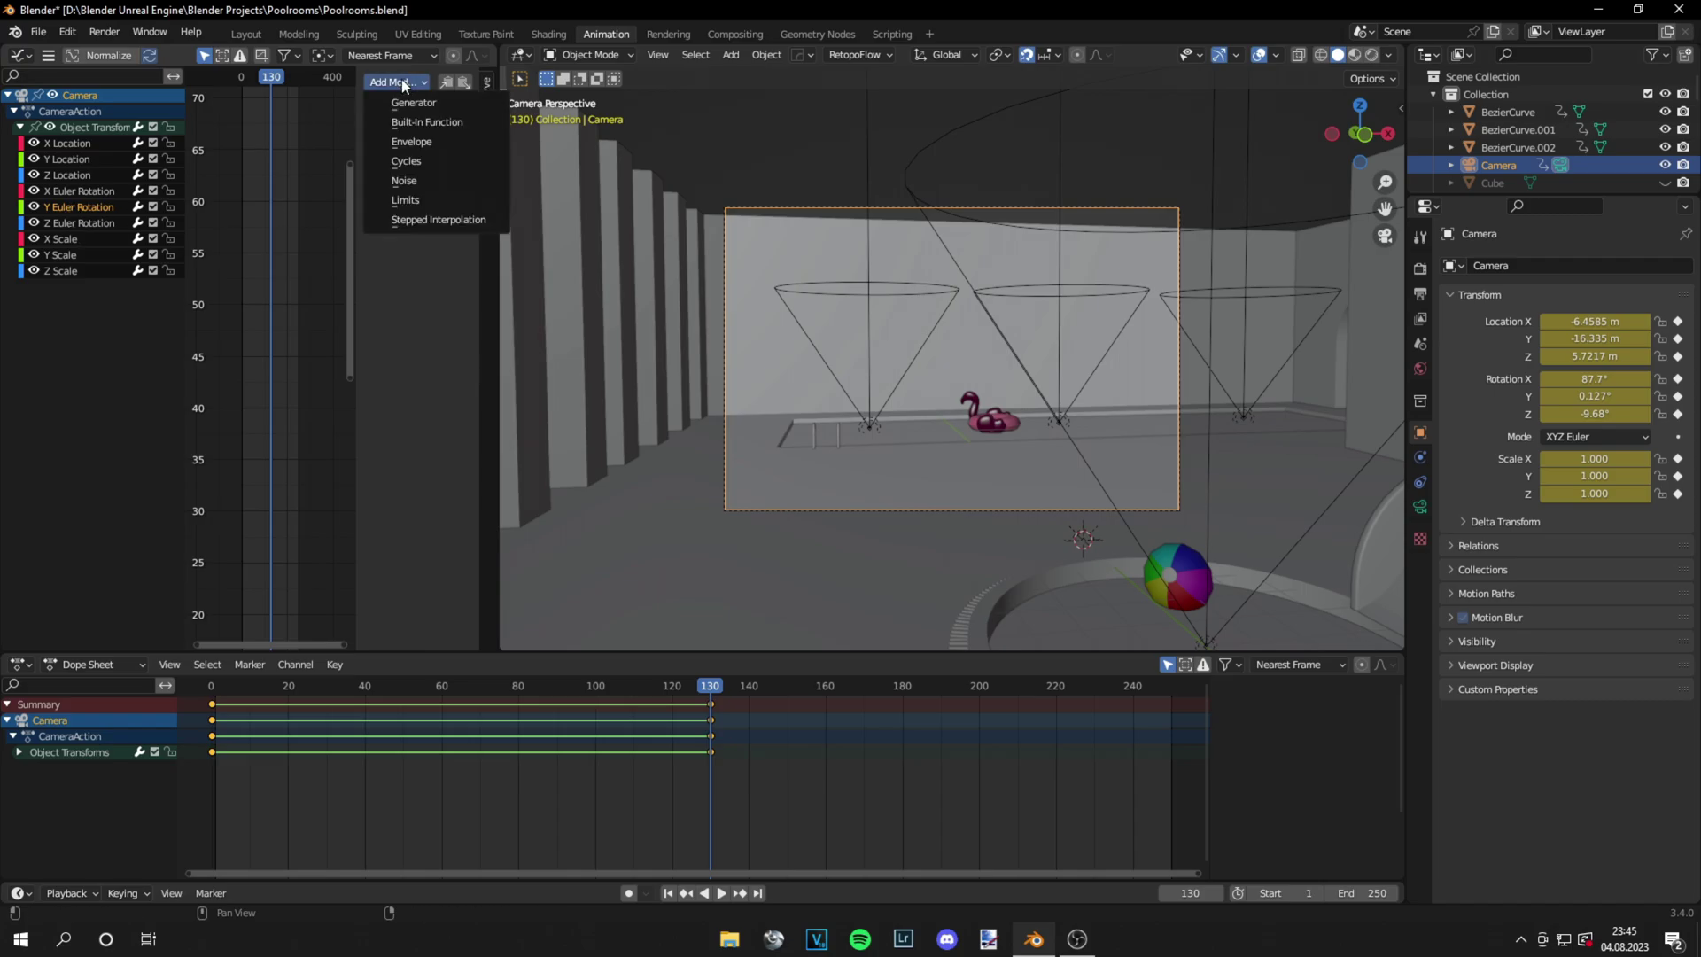
pyautogui.click(415, 182)
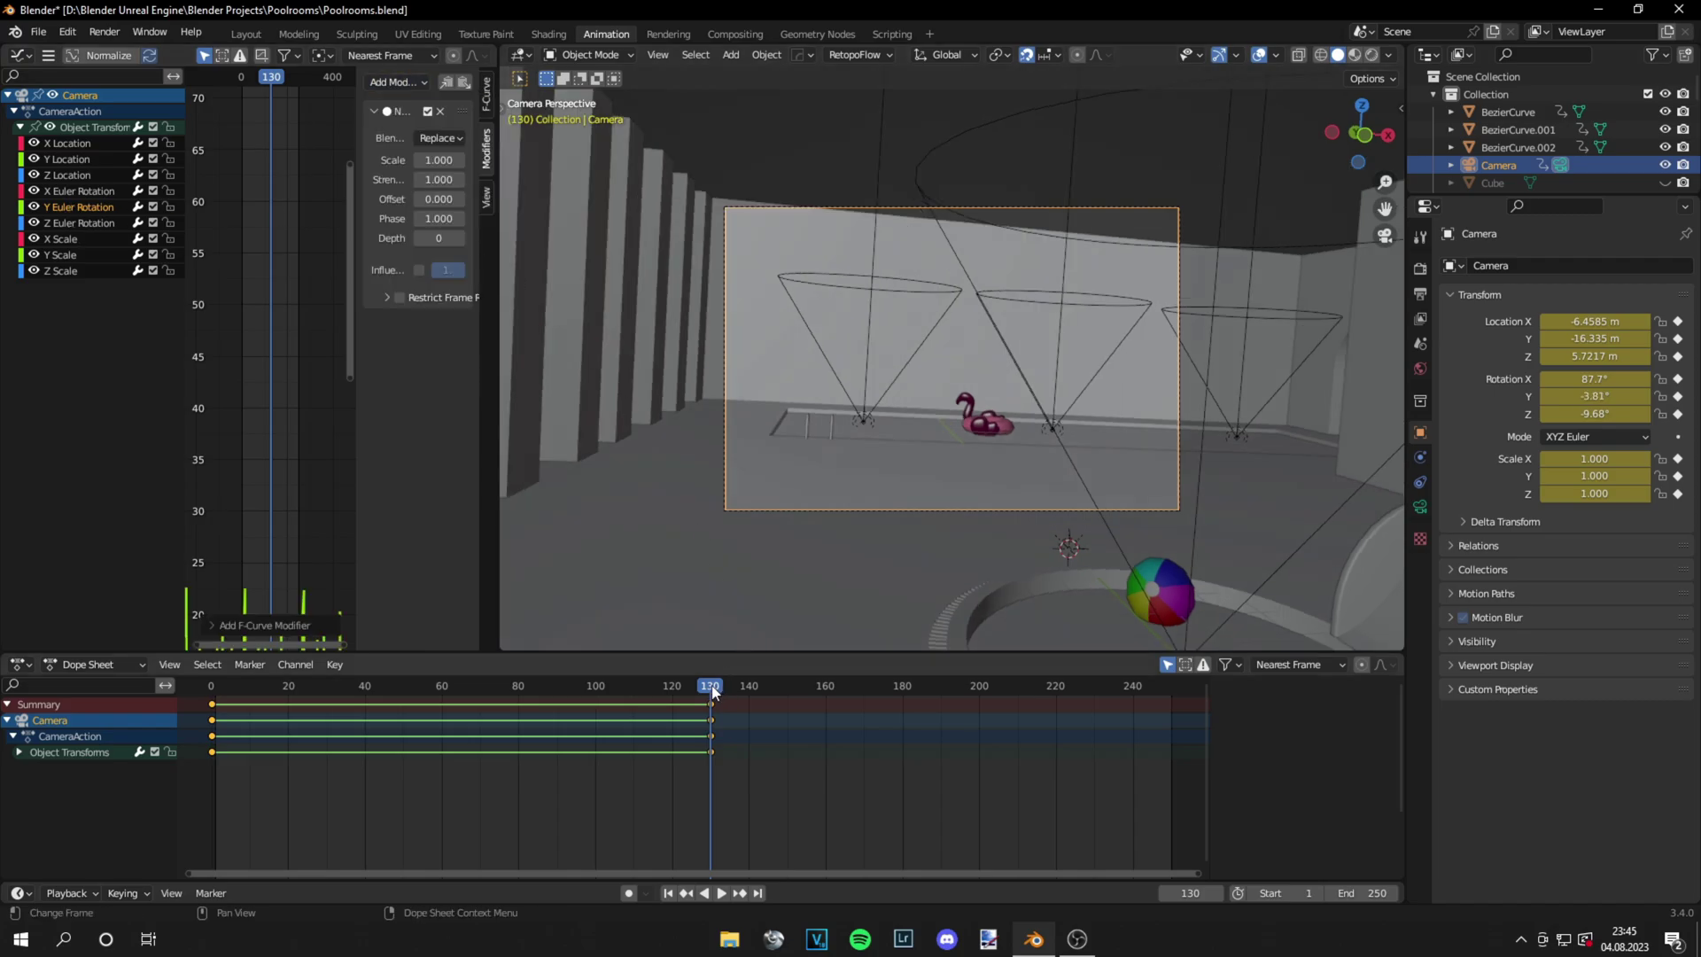
pyautogui.scroll(-4, 252, 421)
pyautogui.moveTo(290, 530); pyautogui.dragTo(307, 258, button='middle')
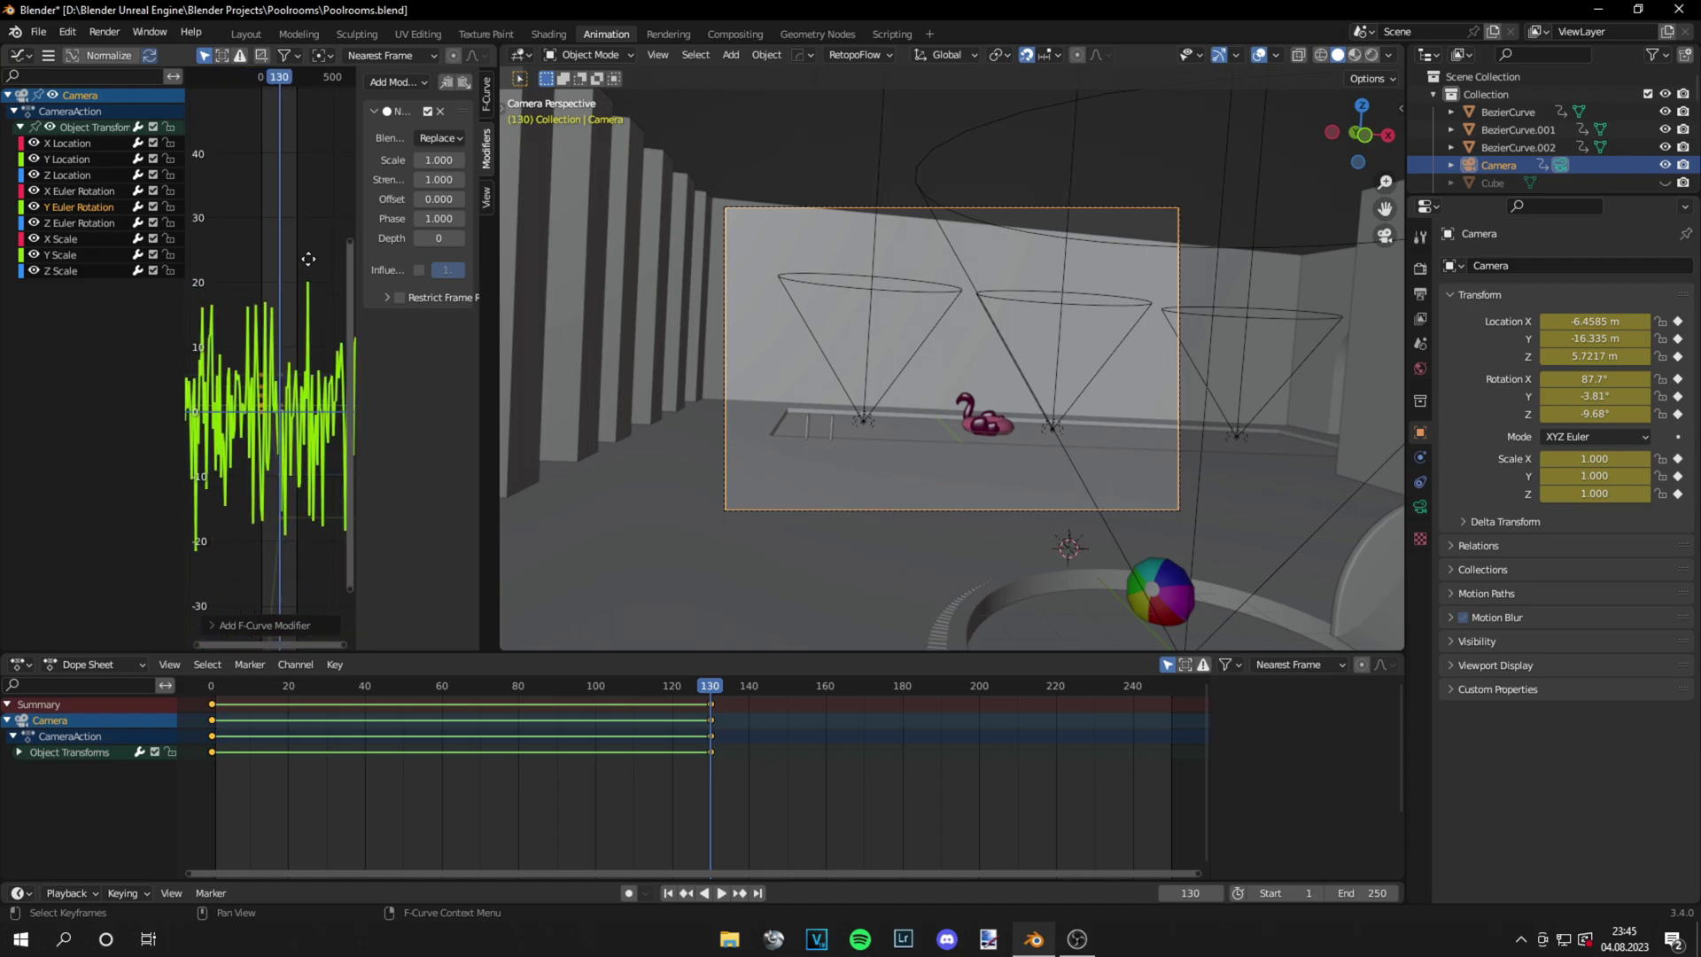
# Set the Noise modifier's scale to 20 and strength to 0.02, and play back the camera shake from the start
pyautogui.moveTo(439, 159); pyautogui.dragTo(437, 161)
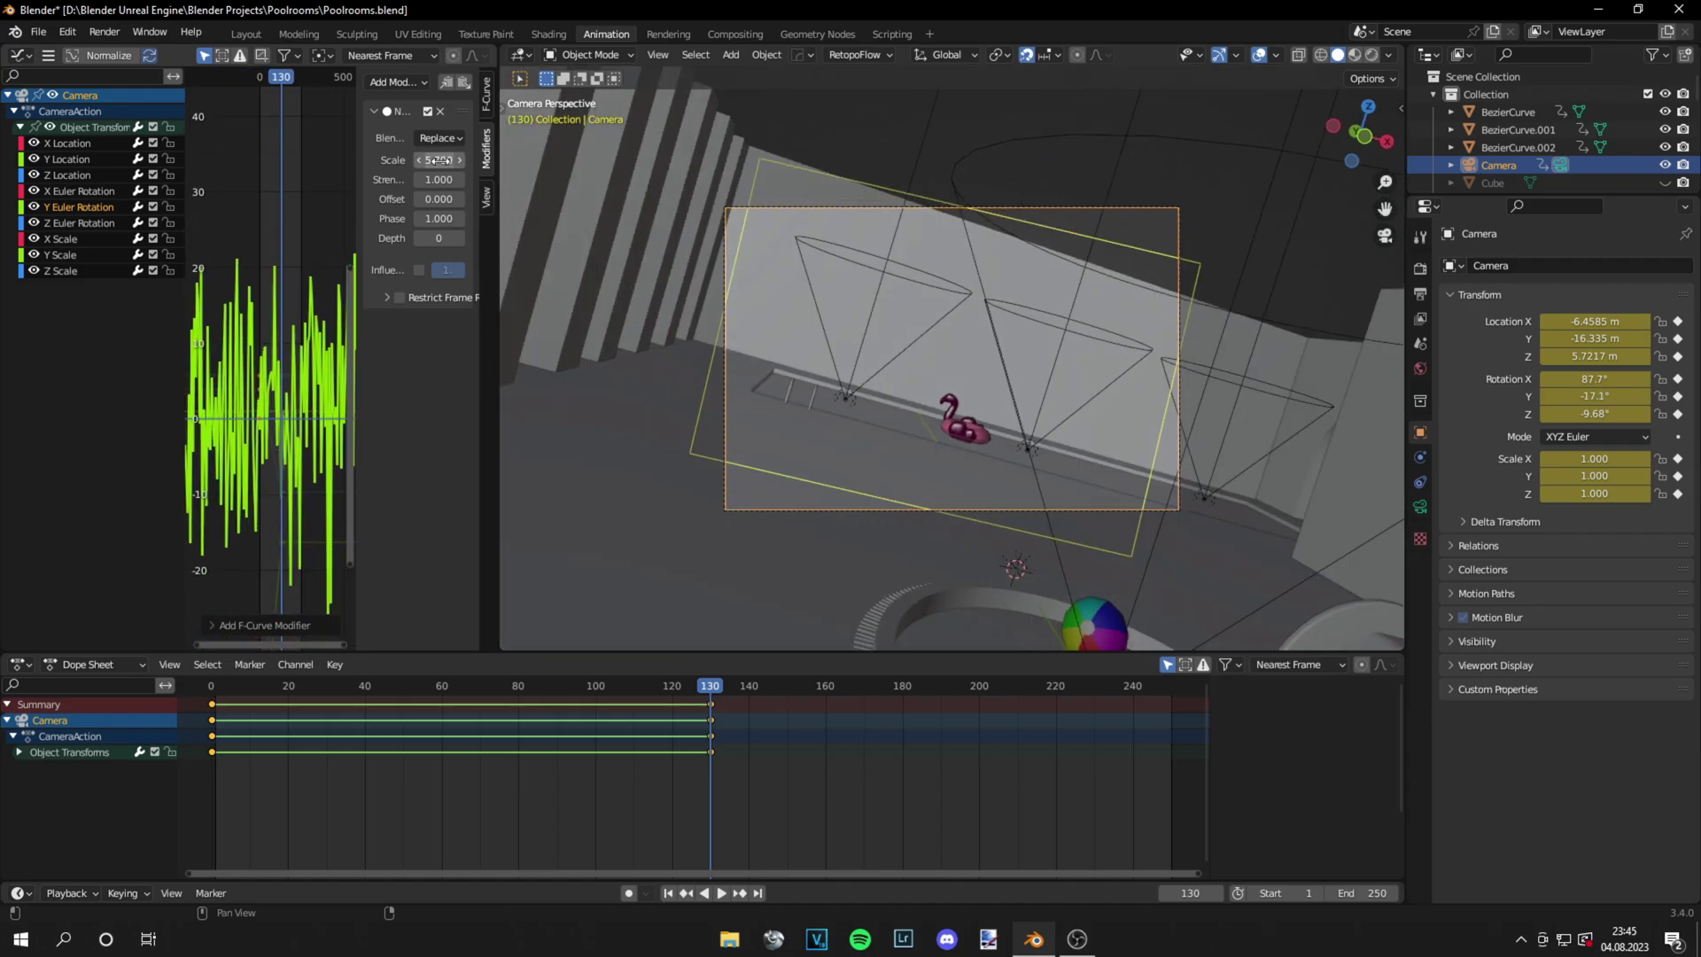
pyautogui.write('20')
pyautogui.press('Return')
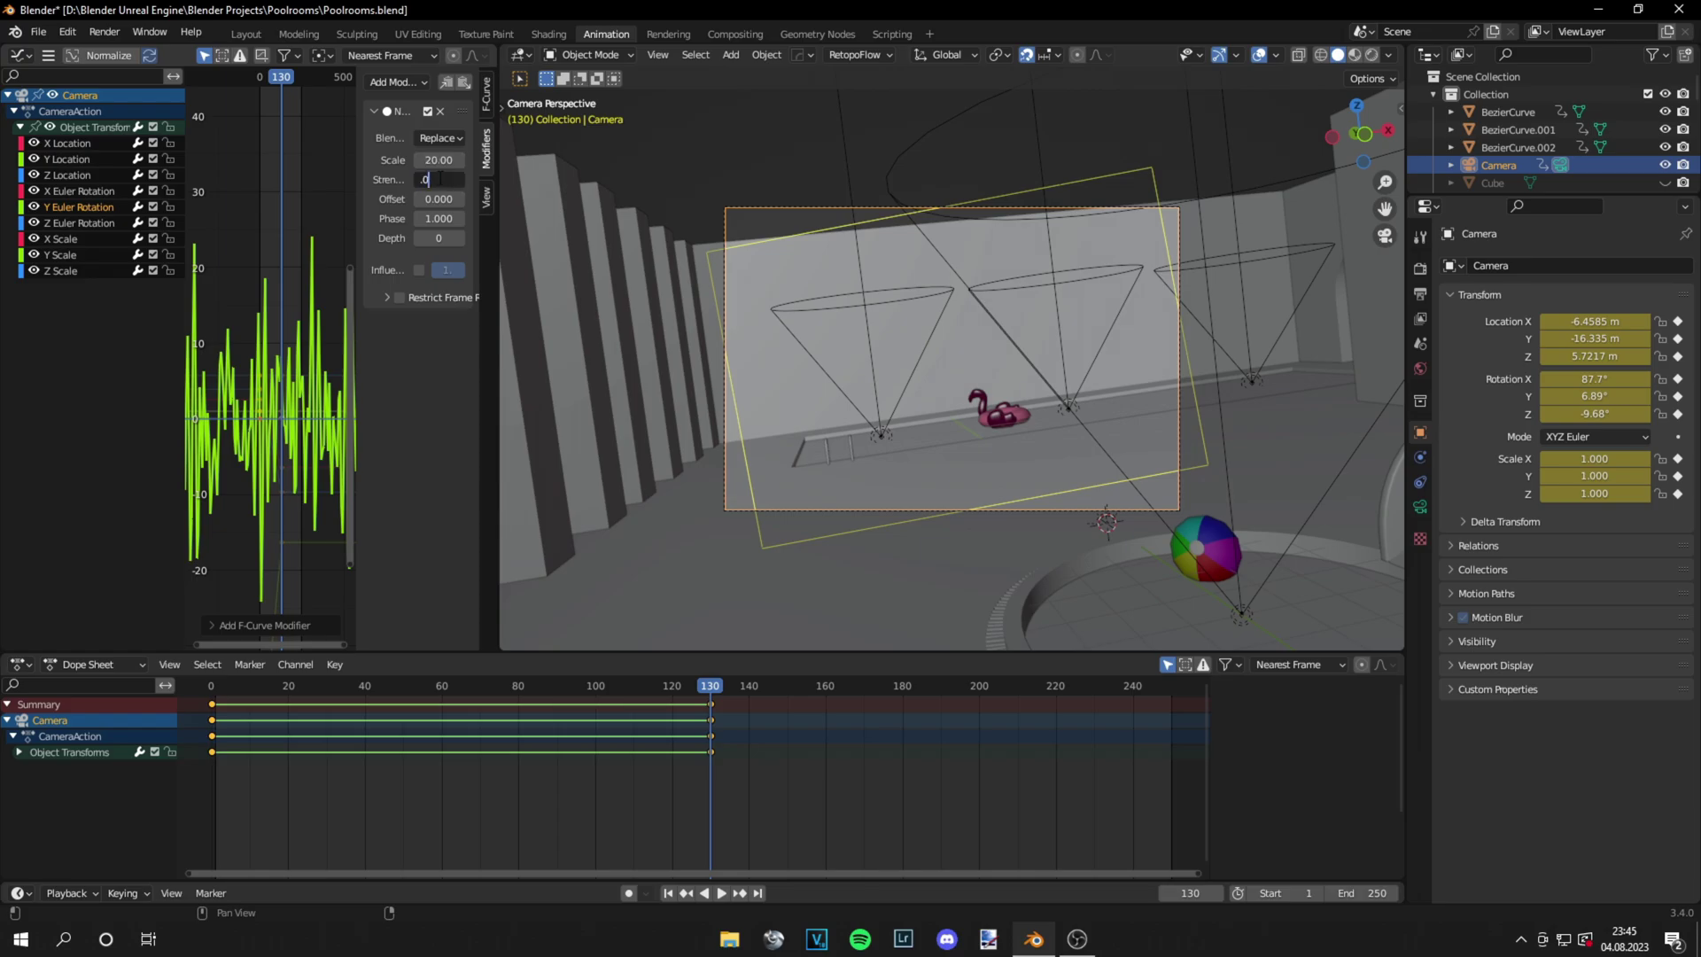
pyautogui.press('Return')
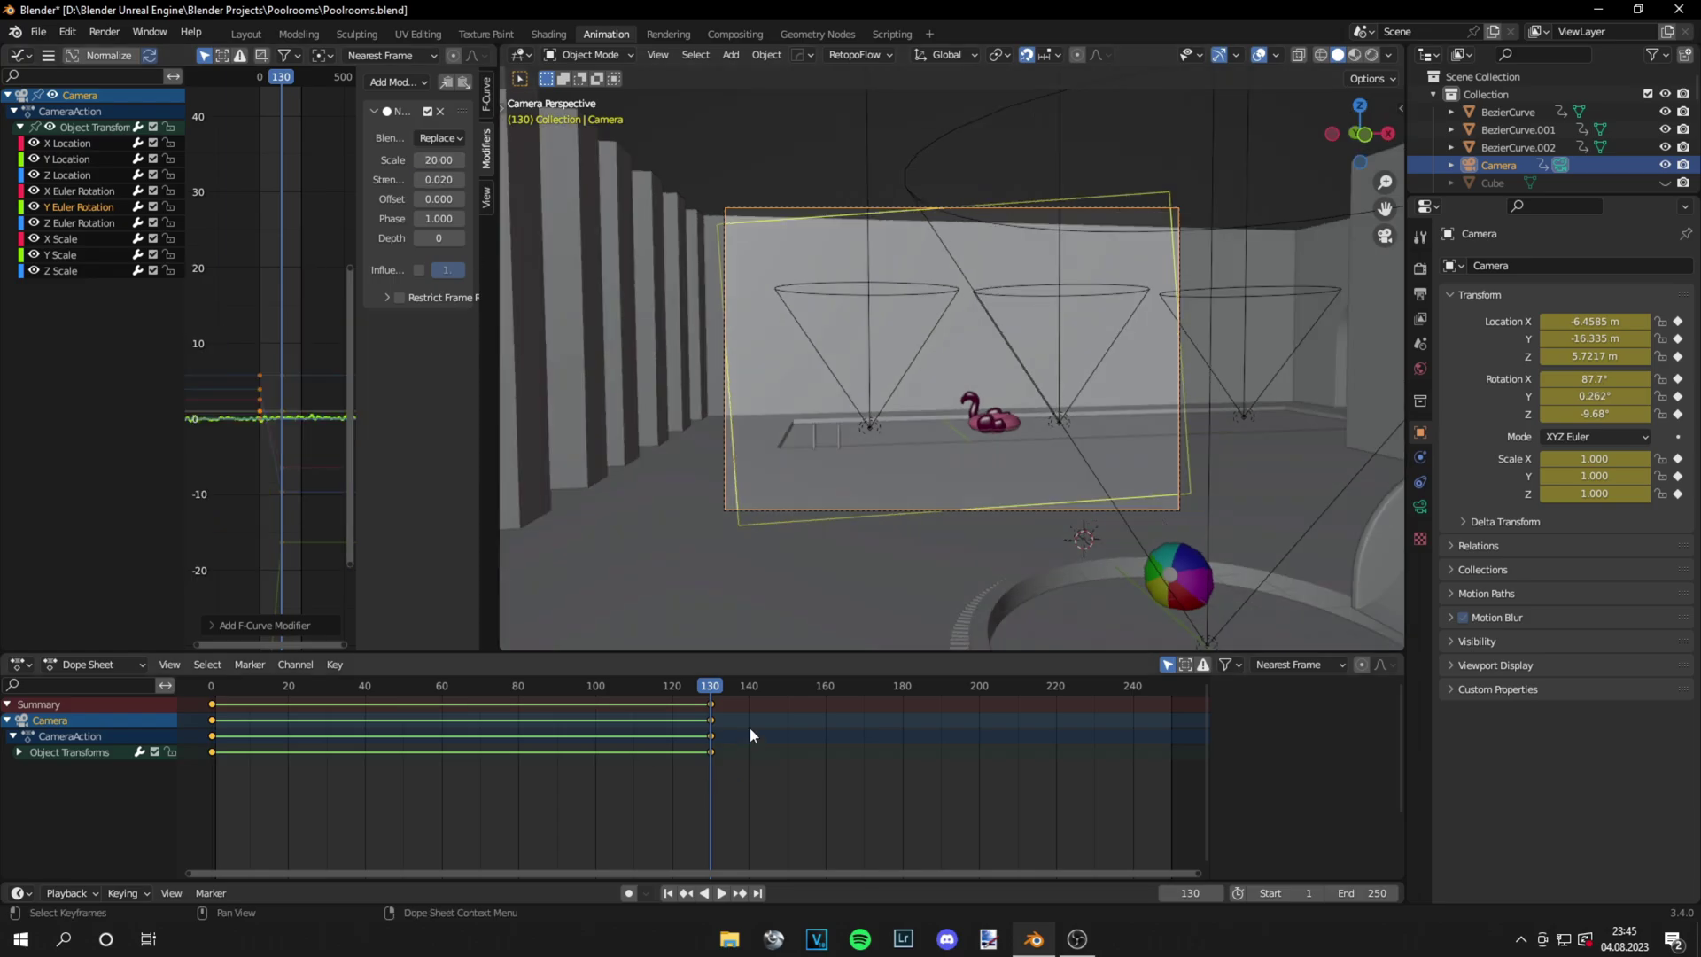
pyautogui.moveTo(708, 687); pyautogui.dragTo(216, 721)
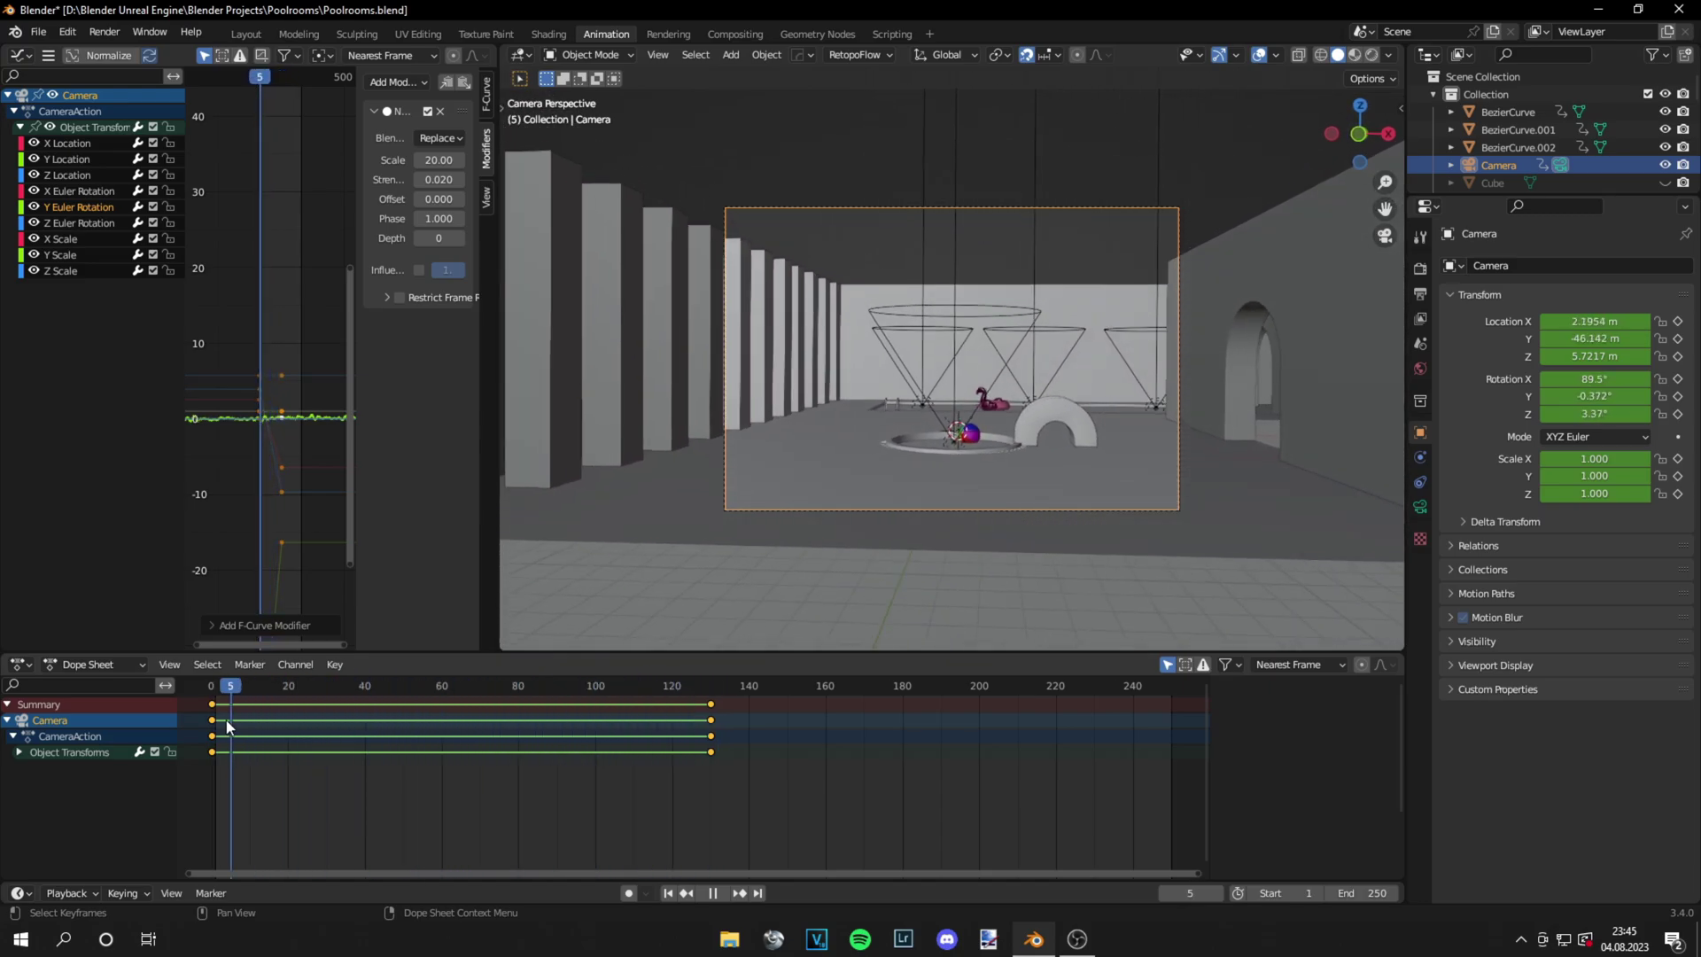
pyautogui.click(723, 896)
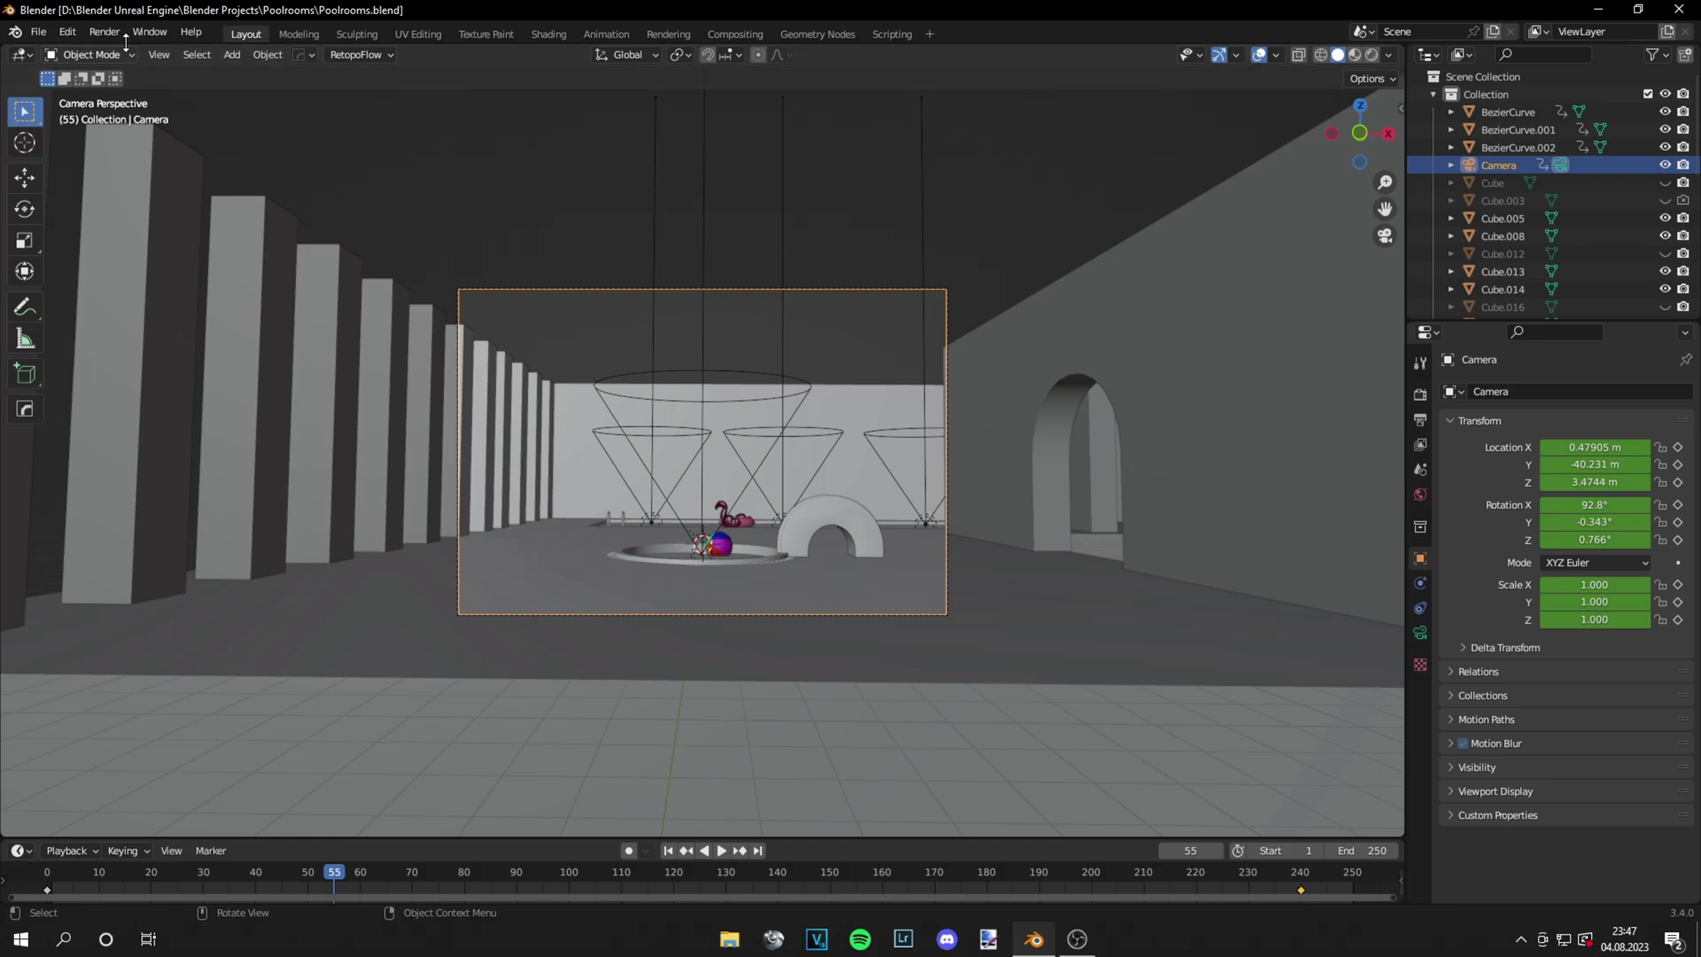
# Set the render output's file format to JPEG with 100% quality
pyautogui.click(115, 34)
pyautogui.click(1420, 419)
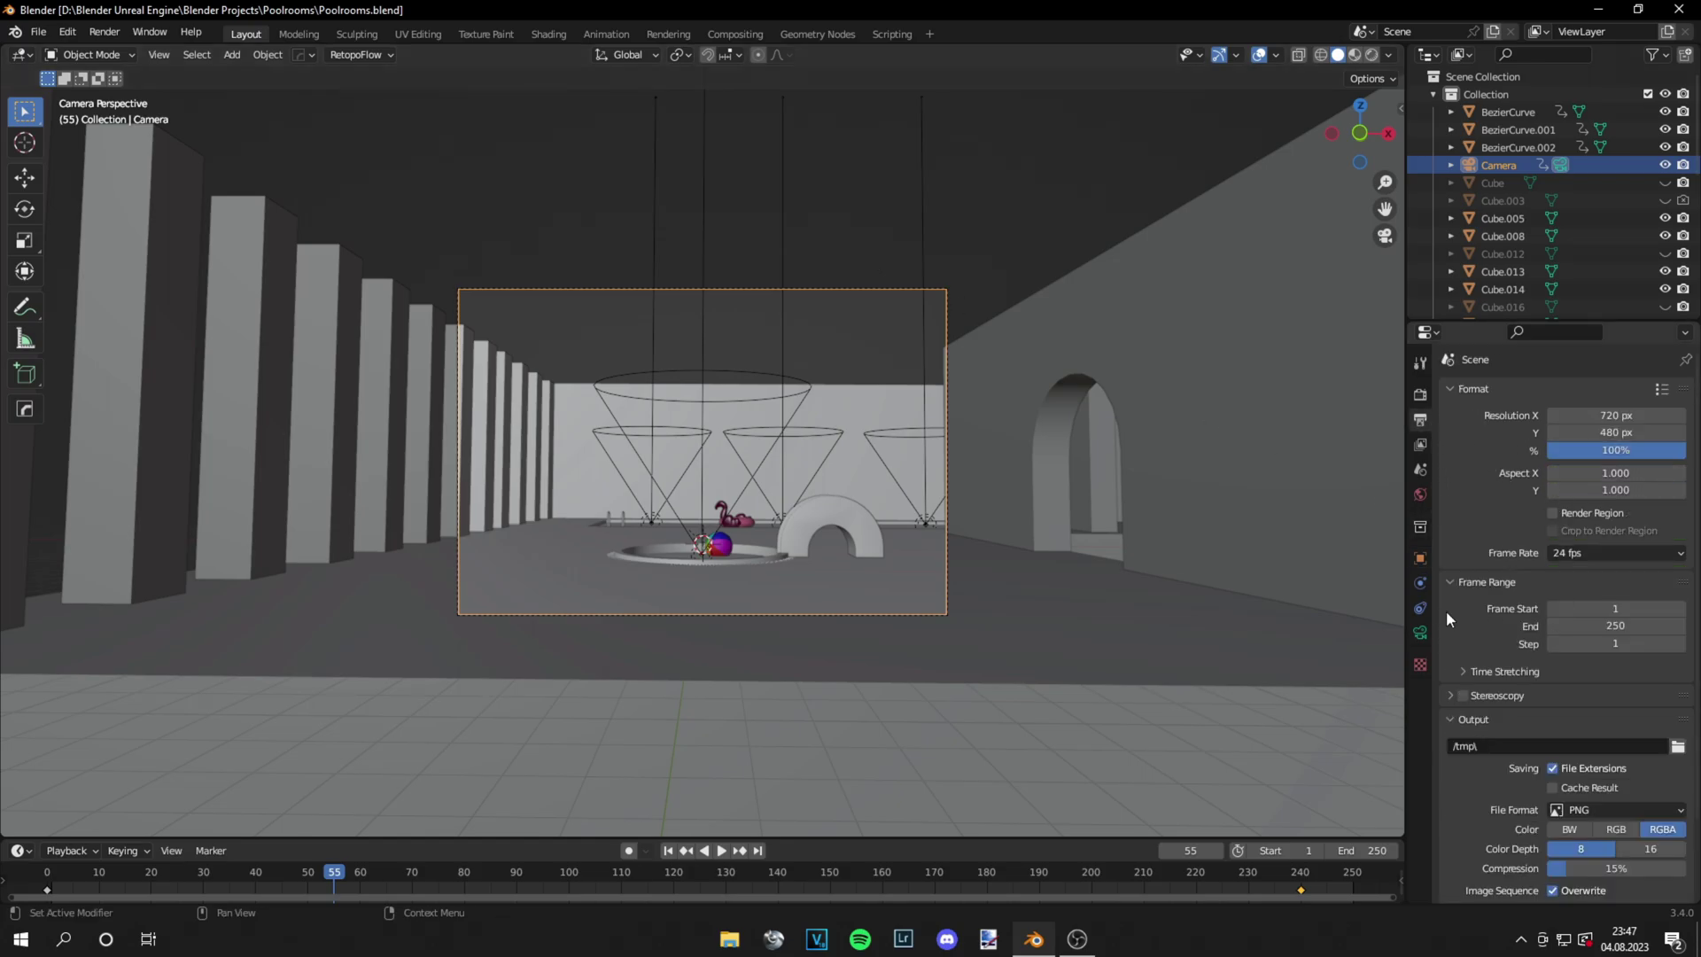
pyautogui.click(1614, 546)
pyautogui.click(1613, 546)
pyautogui.scroll(-3, 1509, 610)
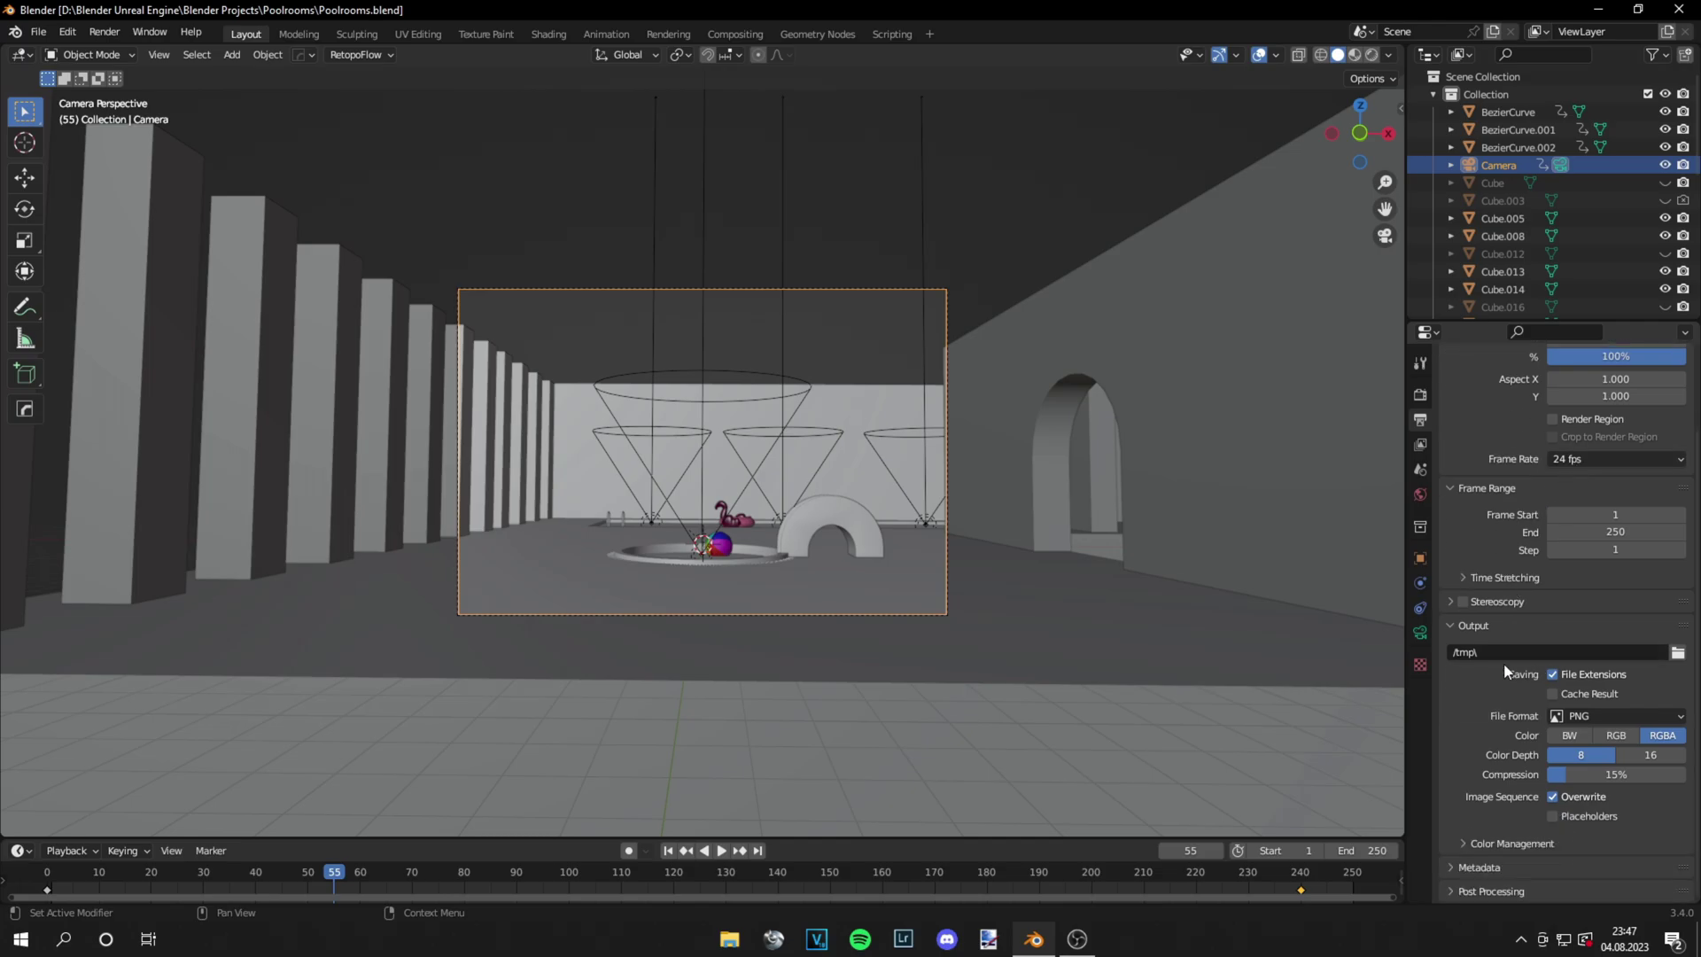
pyautogui.click(1596, 714)
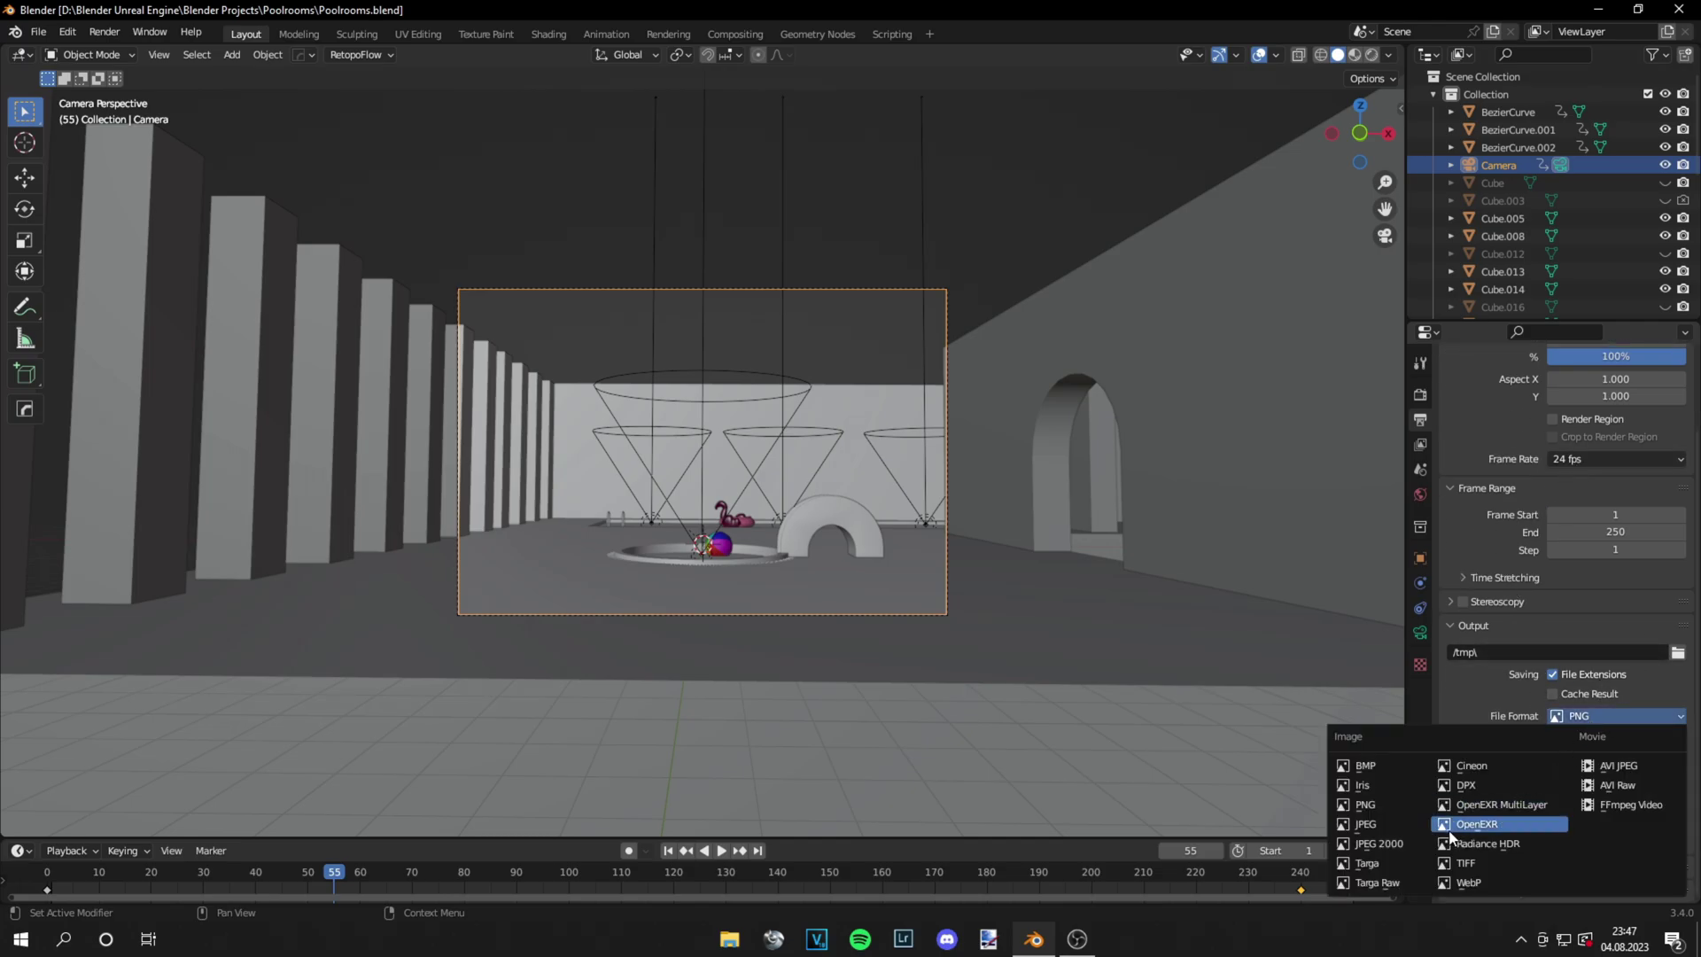
pyautogui.click(1389, 831)
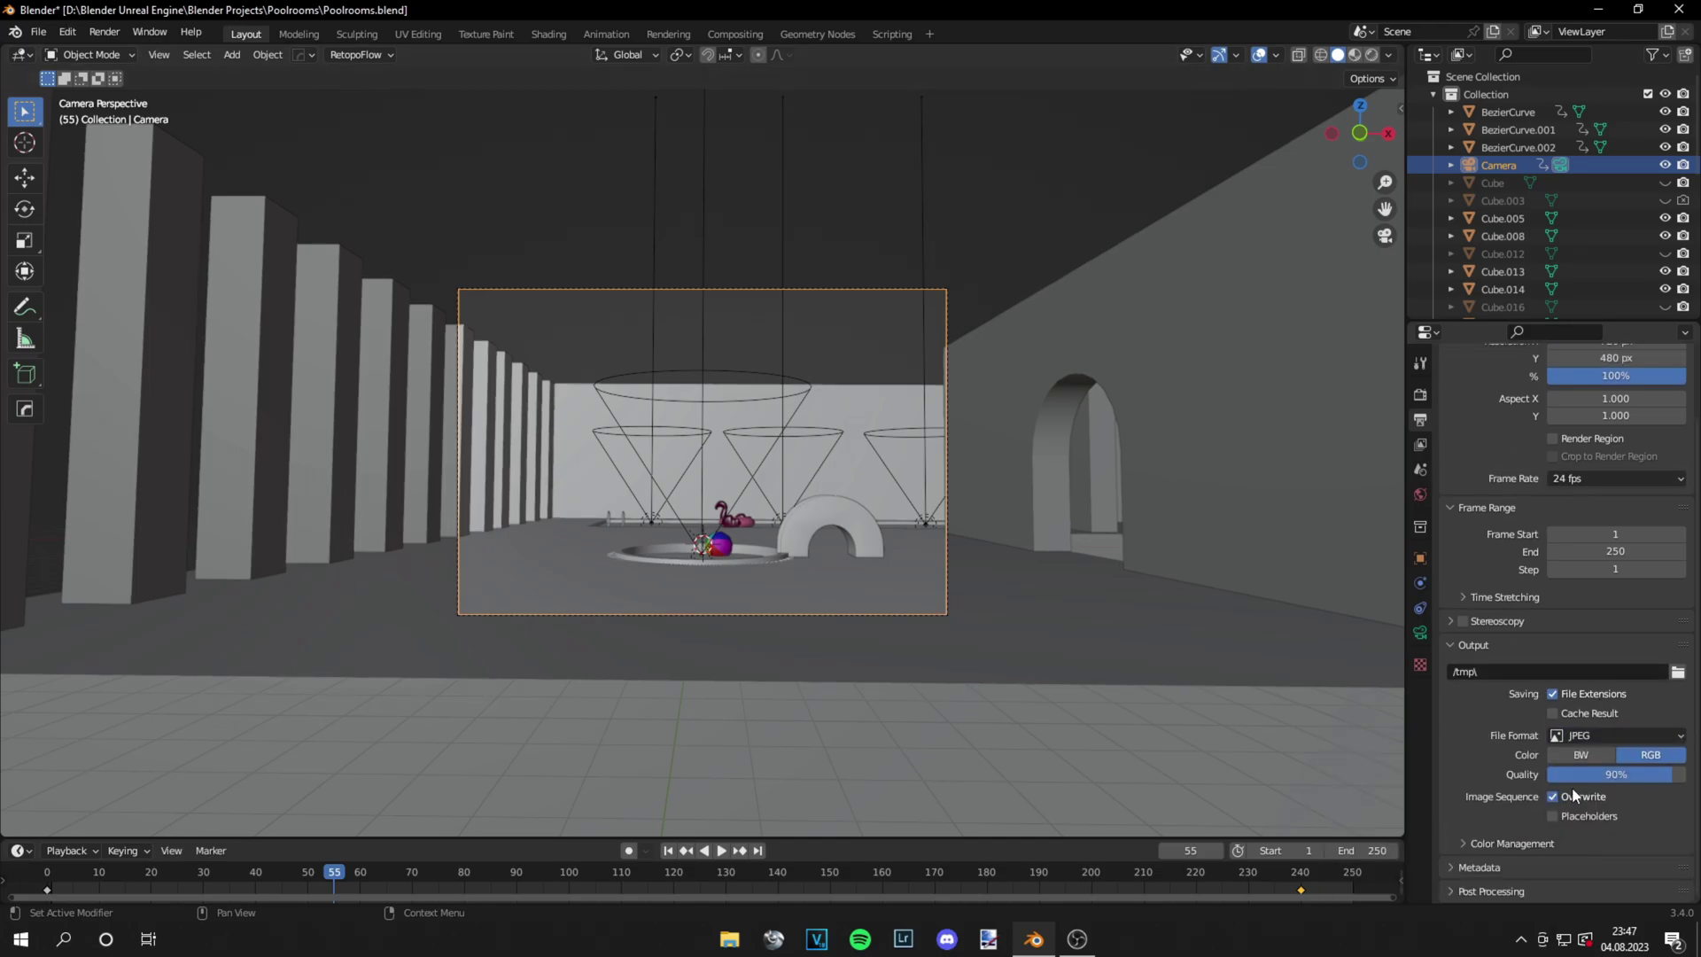
pyautogui.moveTo(1586, 776); pyautogui.dragTo(1674, 776)
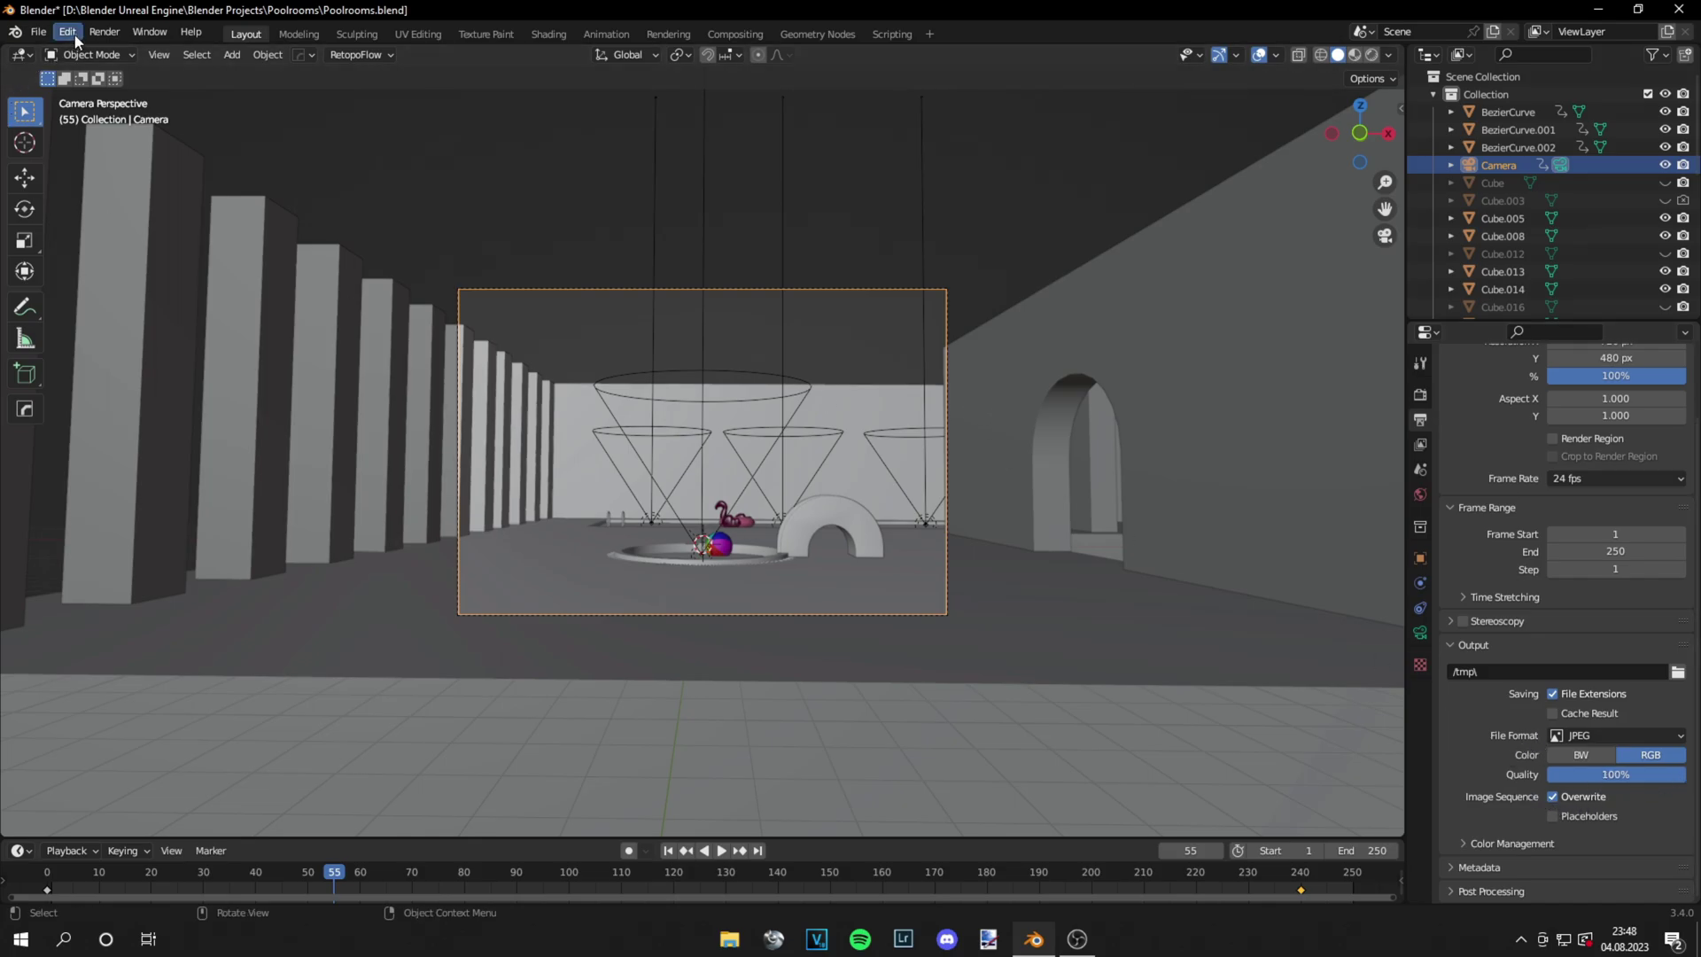
# Start rendering the animation
pyautogui.click(105, 33)
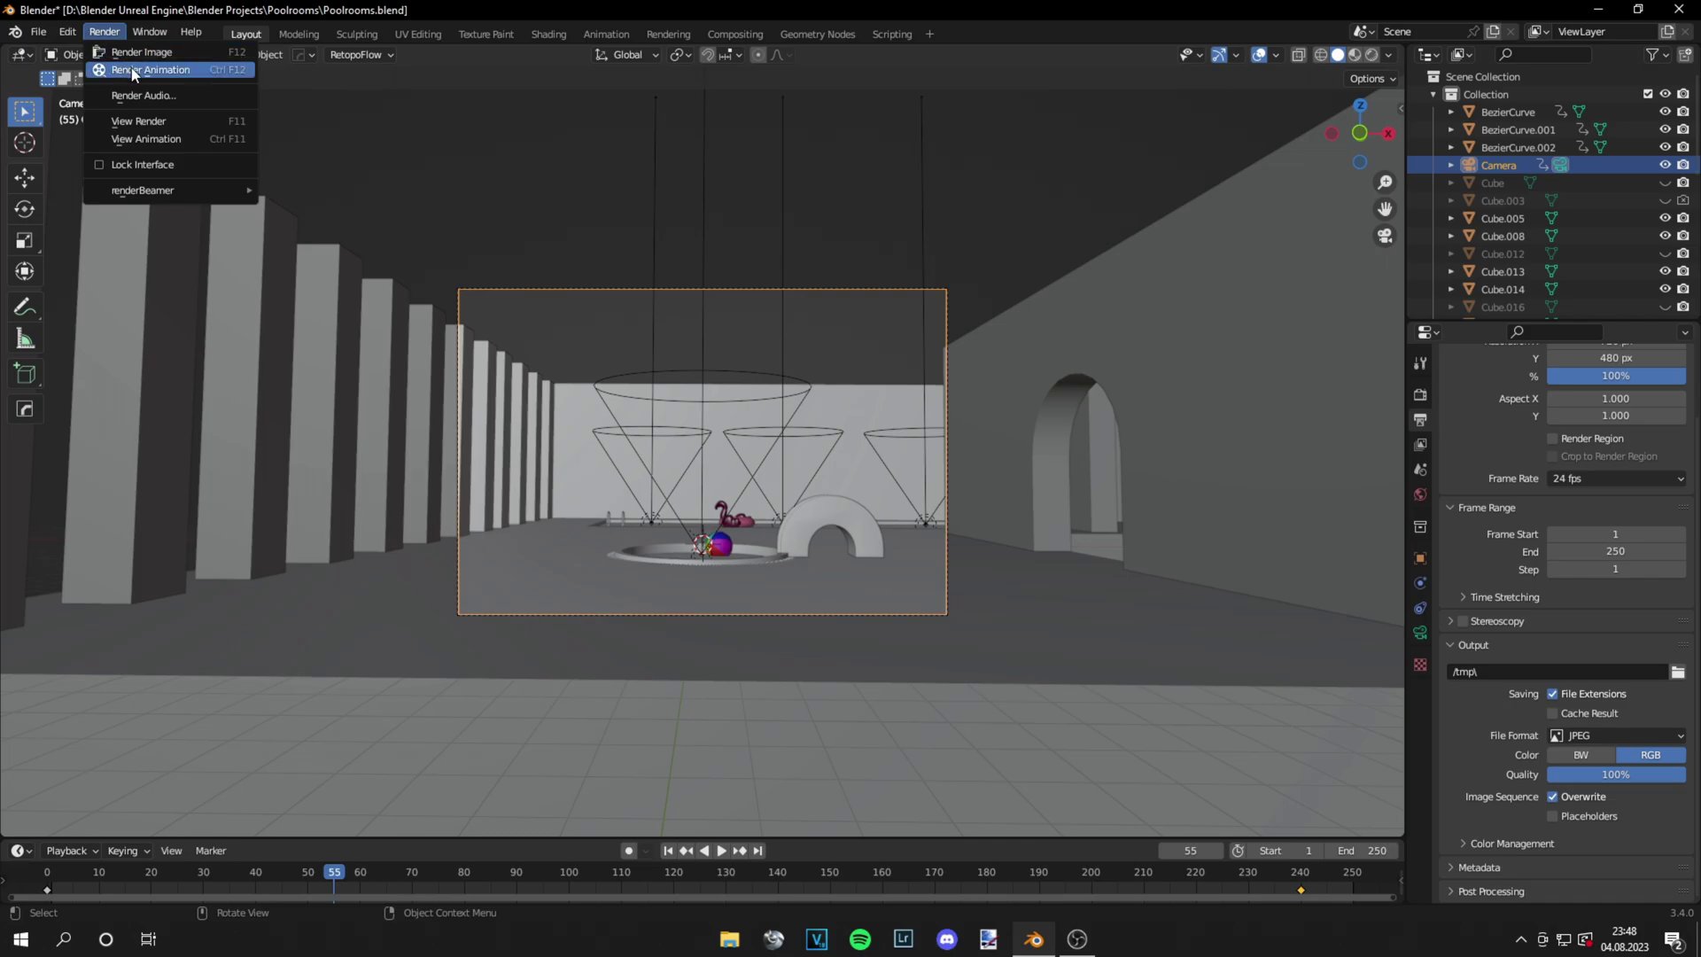